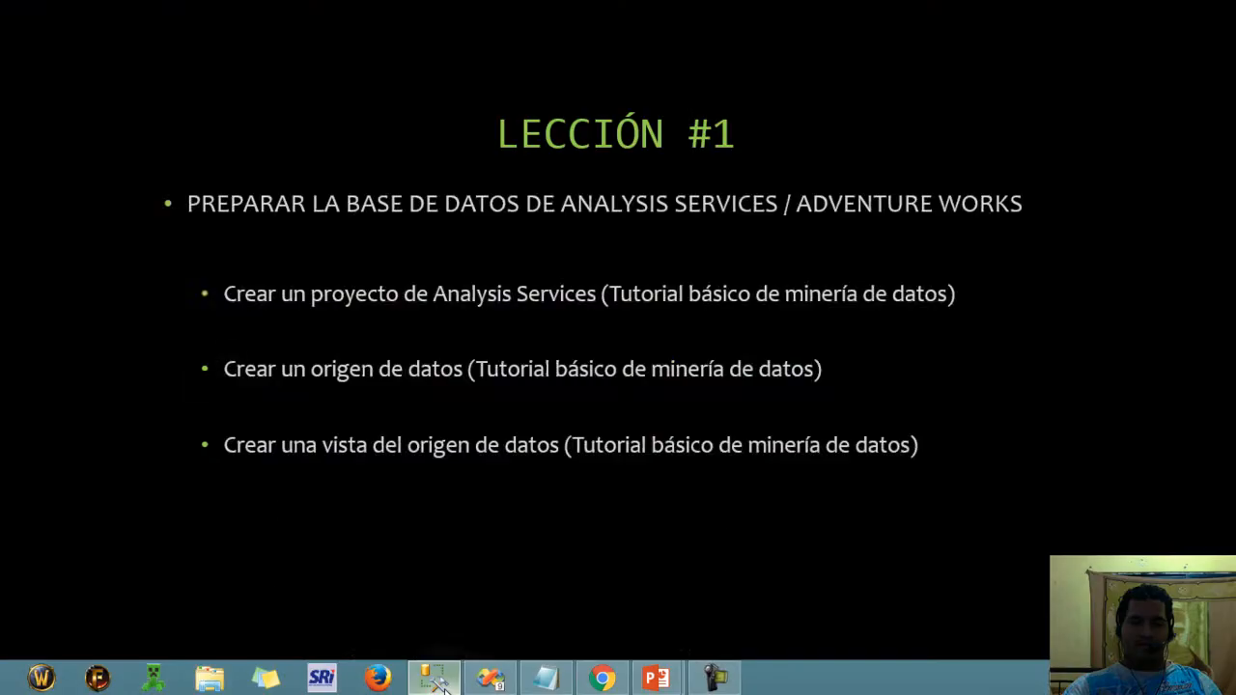
Step: Look through the installed SQL Server tools on the Start screen, then bring up SQL Server Management Studio
{"action": "left_click", "coordinate": [433, 677]}
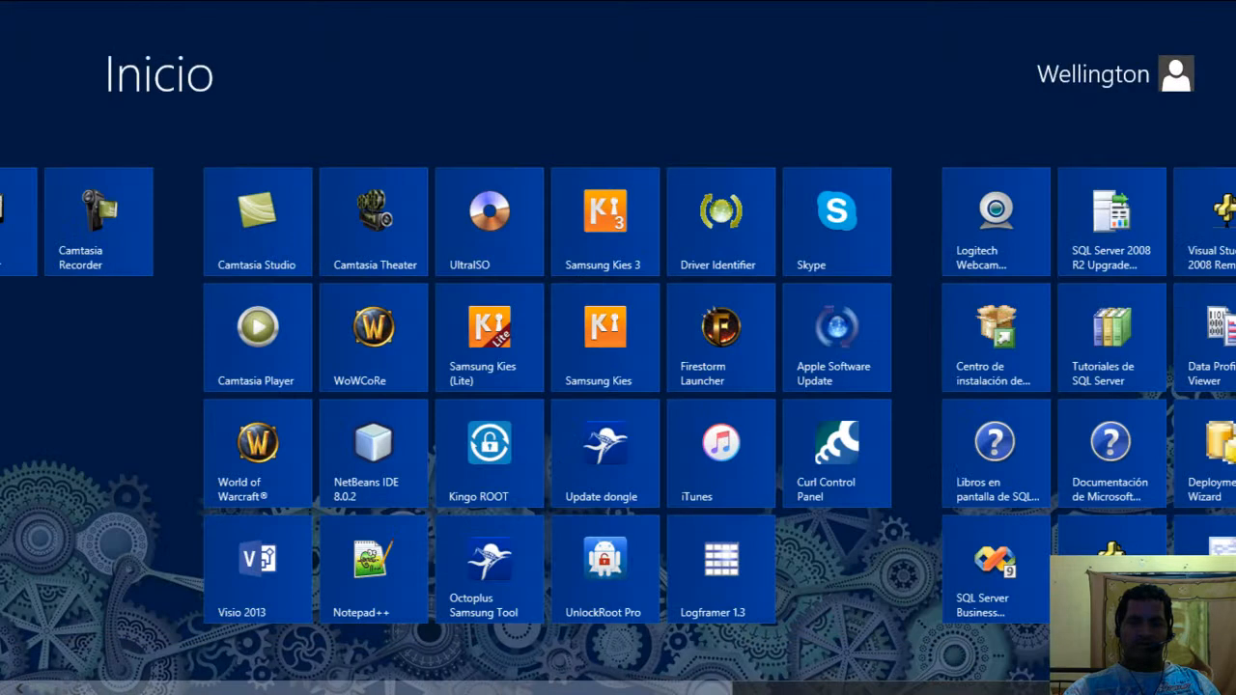
{"action": "scroll", "coordinate": [836, 343], "scroll_direction": "down", "scroll_amount": 3}
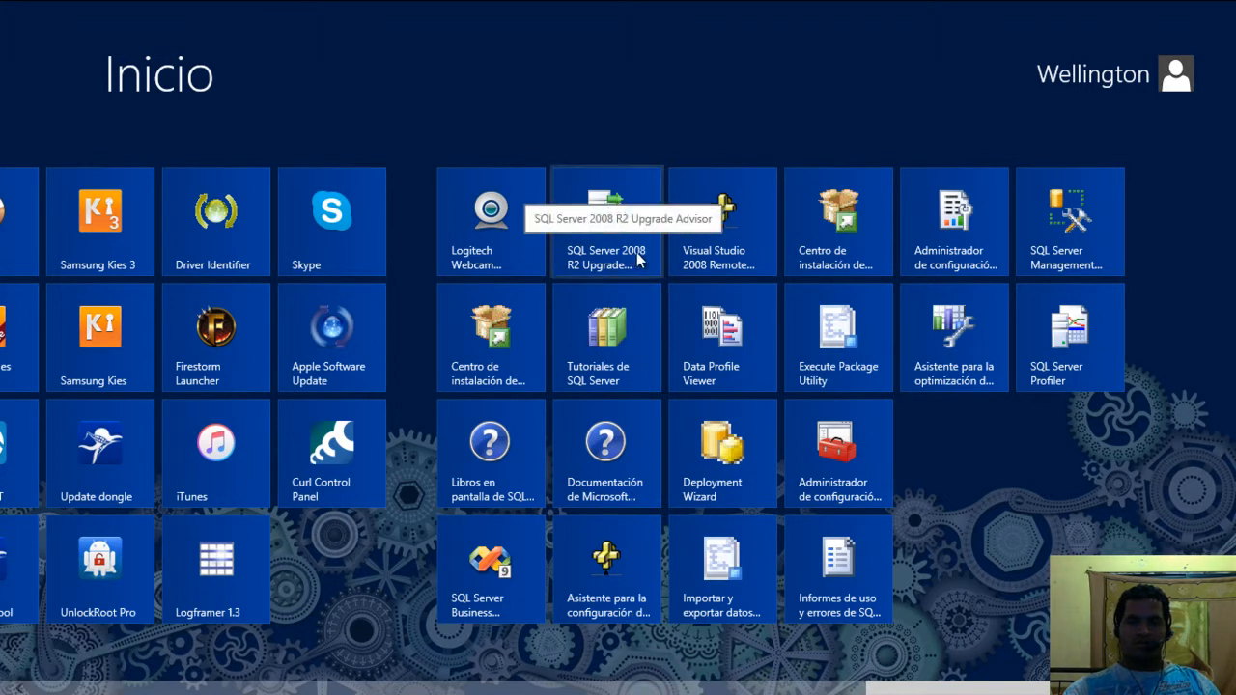
{"action": "left_click", "coordinate": [5, 685]}
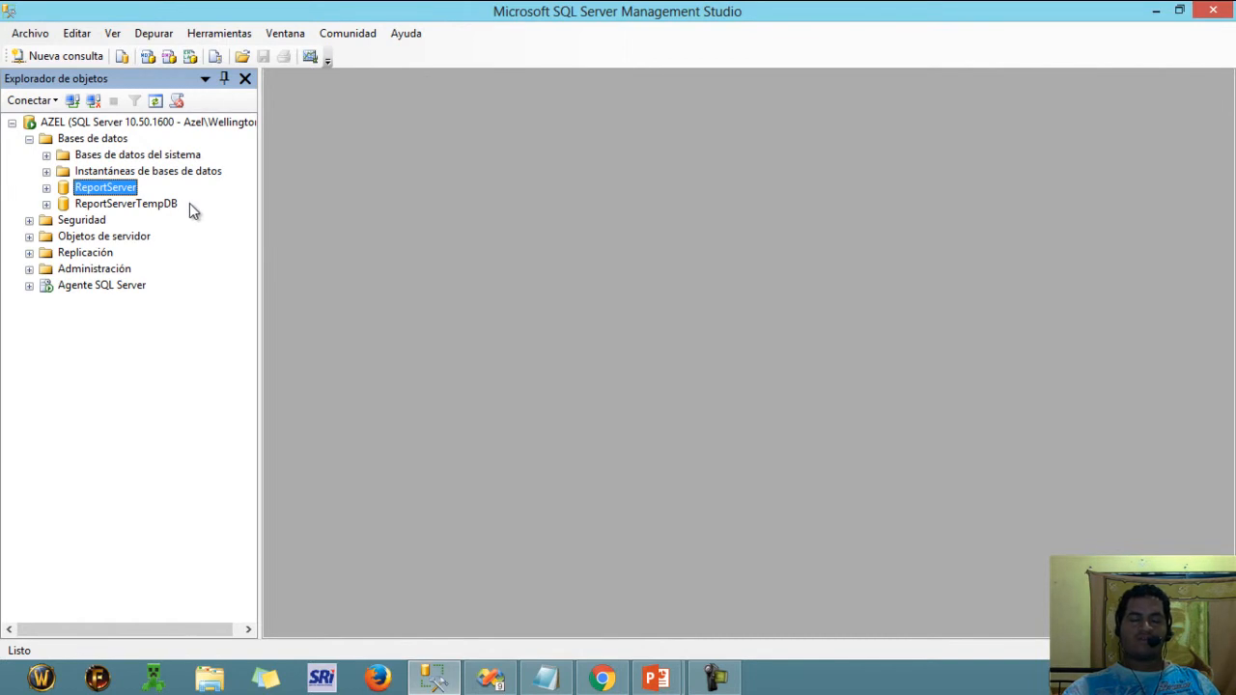
Step: Browse the Start screen apps to the SQL Server group, then switch to Visual Studio 2008
{"action": "left_click", "coordinate": [4, 685]}
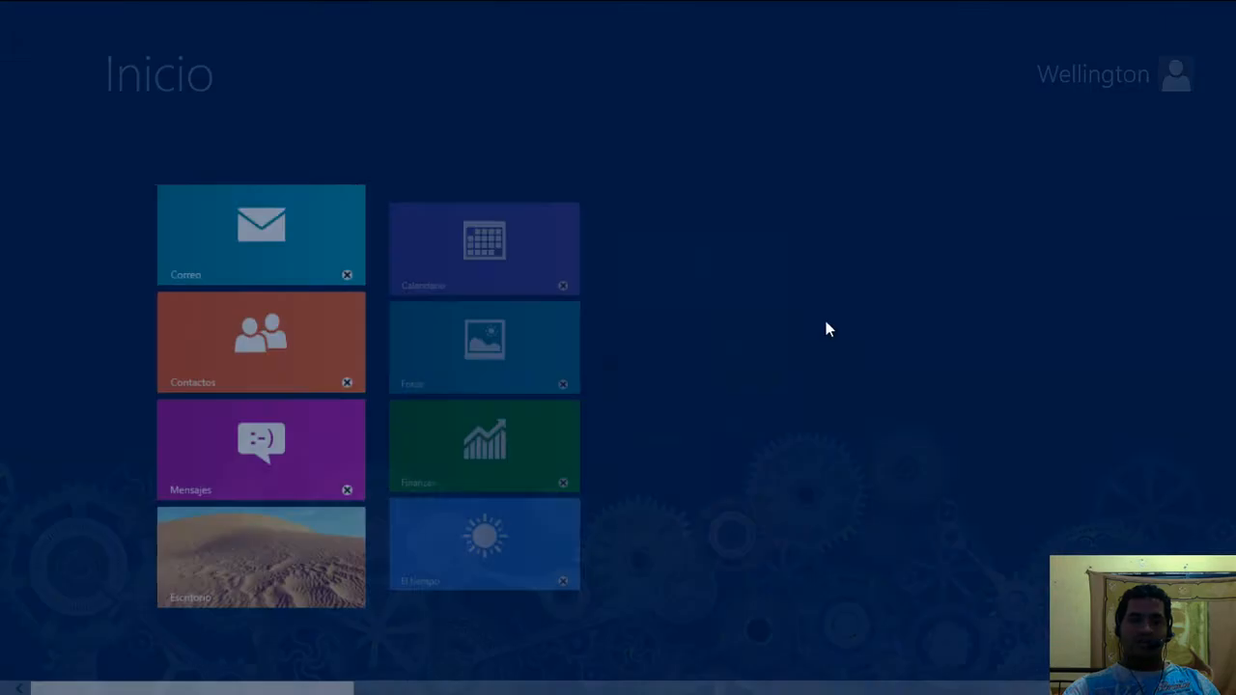
{"action": "left_click_drag", "start_coordinate": [337, 680], "coordinate": [1031, 674]}
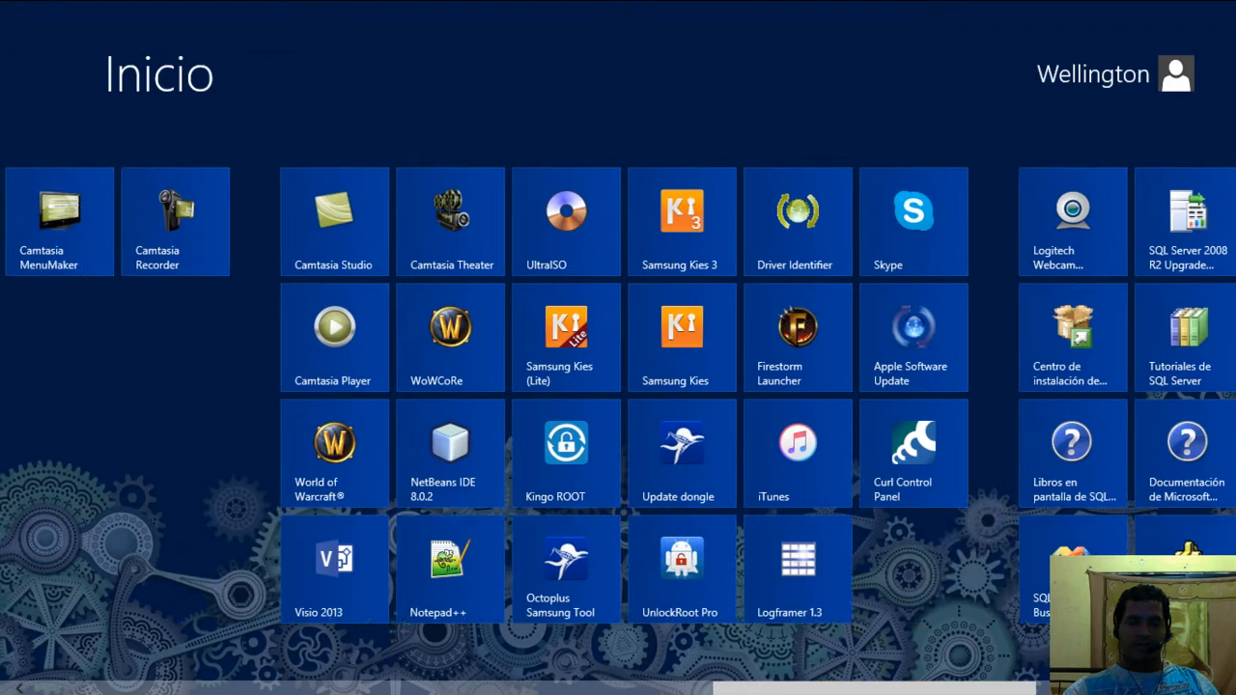
{"action": "left_click", "coordinate": [4, 689]}
{"action": "left_click", "coordinate": [490, 678]}
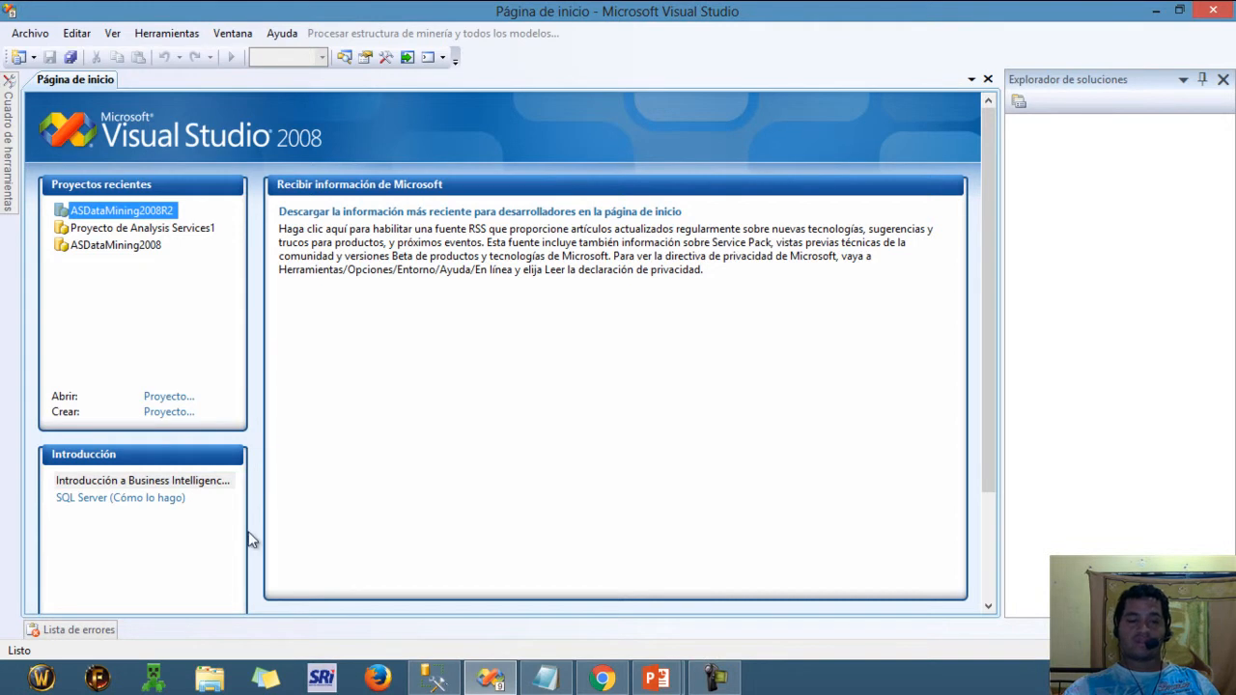
Step: Open a File Explorer window over Visual Studio and display the contents of the Respaldo (D:) drive
{"action": "left_click", "coordinate": [217, 679]}
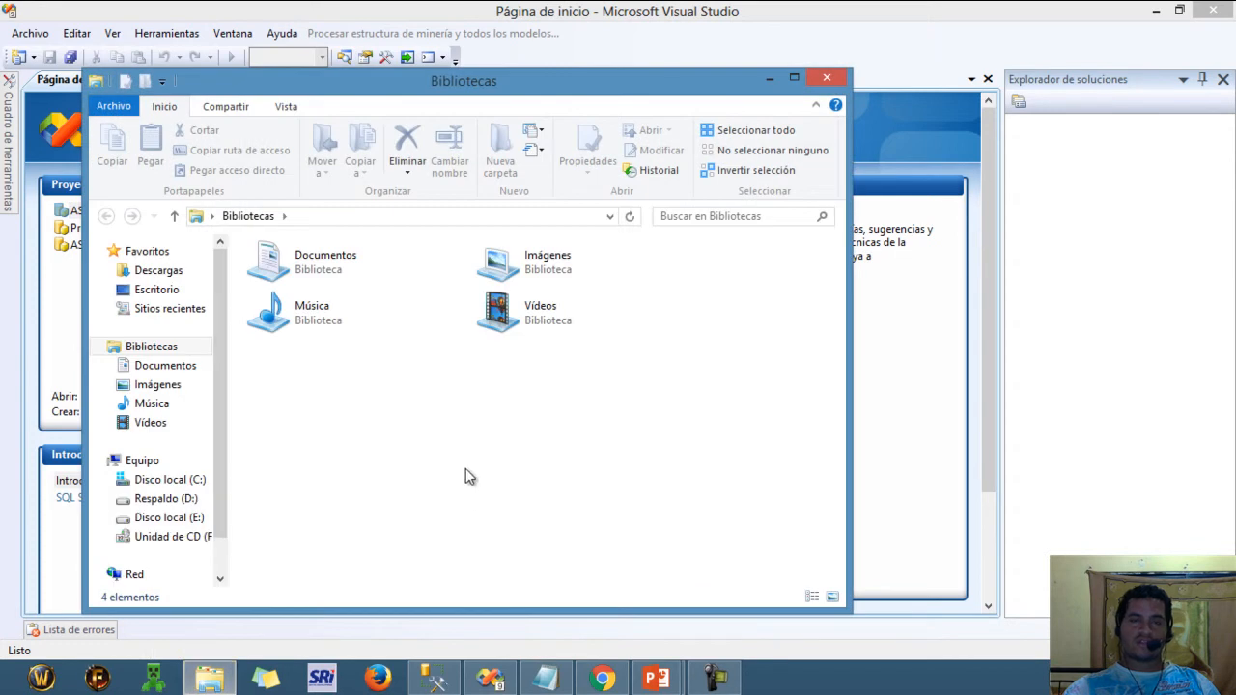
{"action": "left_click_drag", "start_coordinate": [510, 77], "coordinate": [803, 62]}
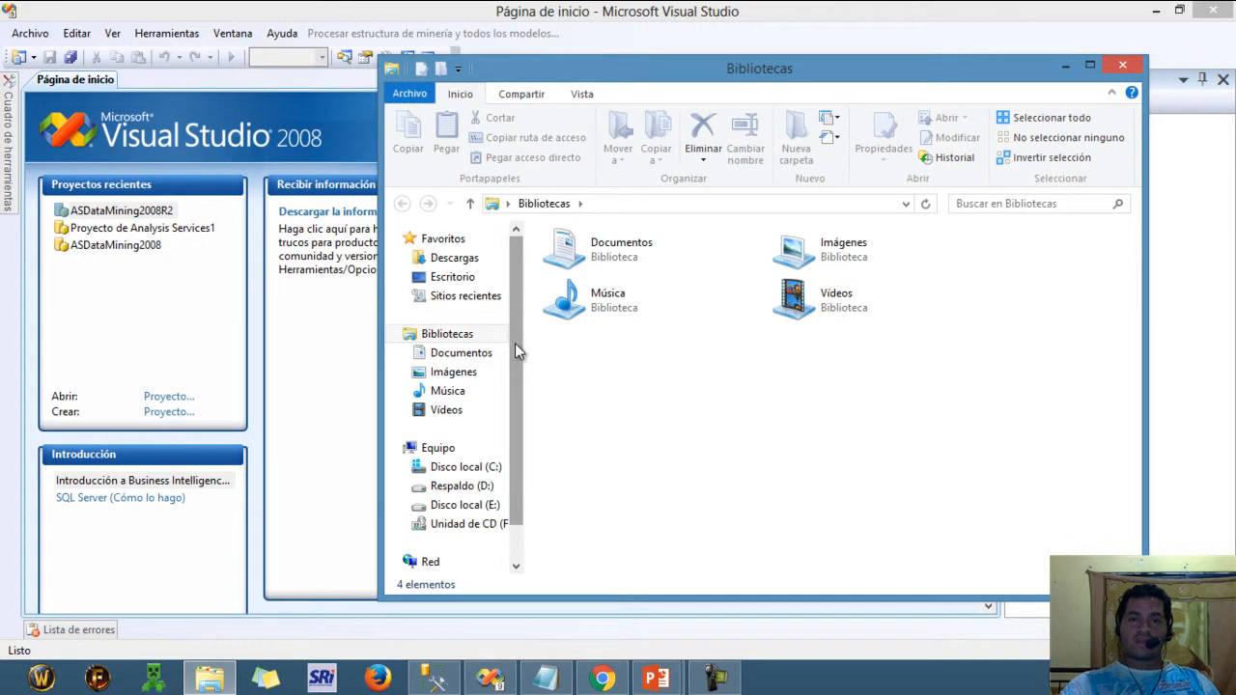
{"action": "left_click", "coordinate": [464, 487]}
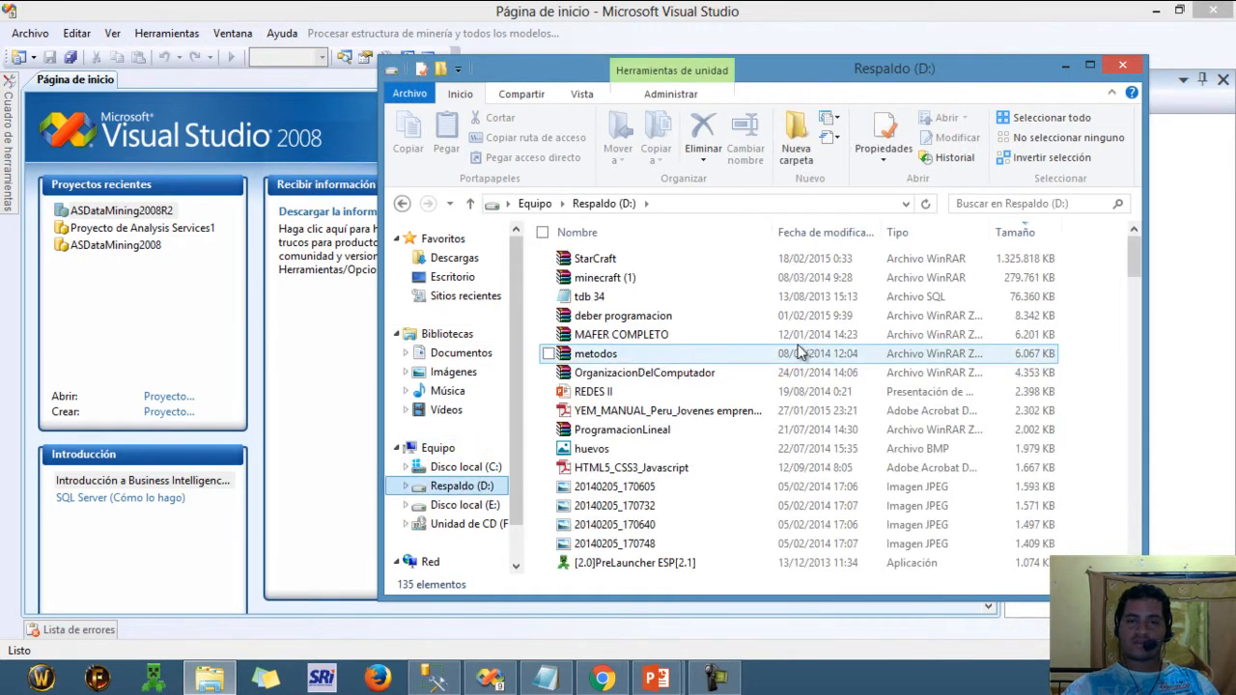
Step: Open a new Chrome window and load the Google home page
{"action": "right_click", "coordinate": [601, 679]}
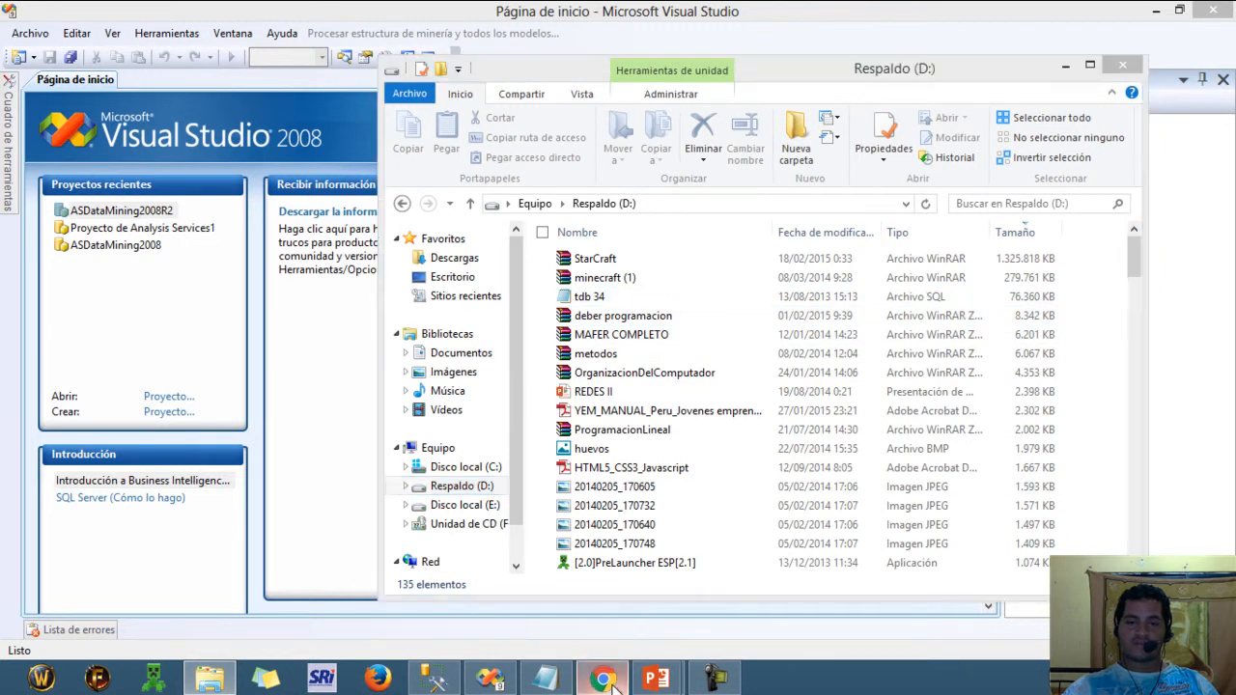
{"action": "left_click", "coordinate": [546, 528]}
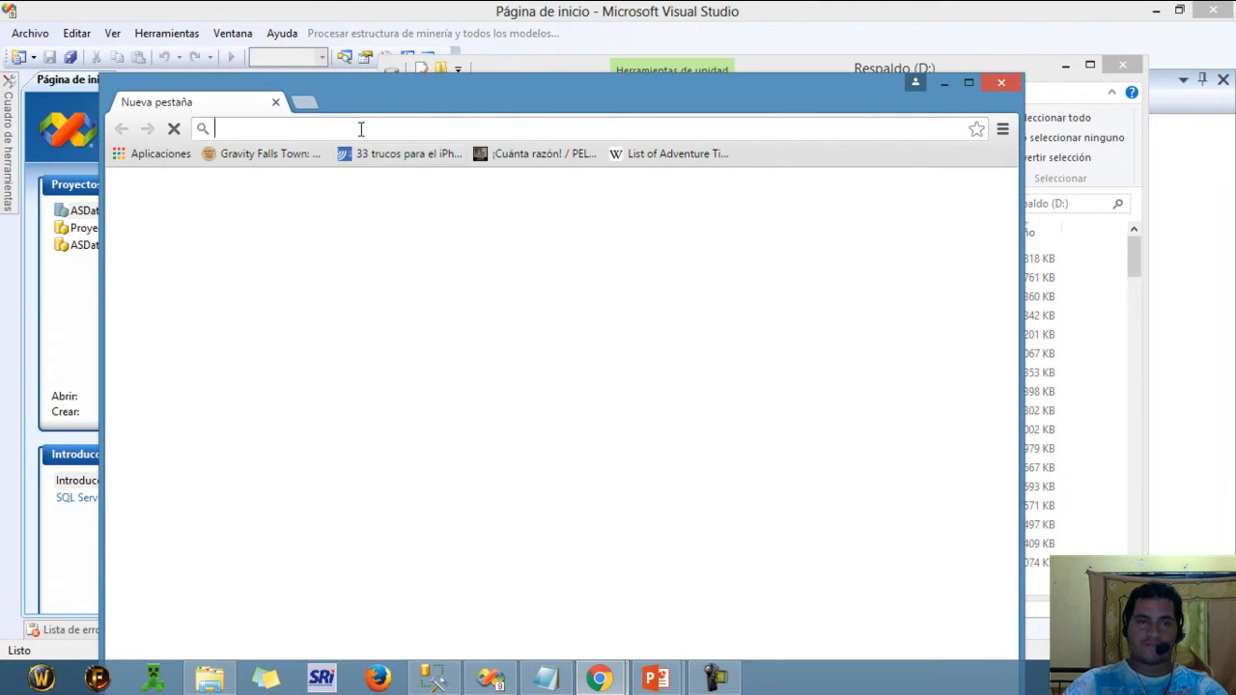
{"action": "type", "text": "goo"}
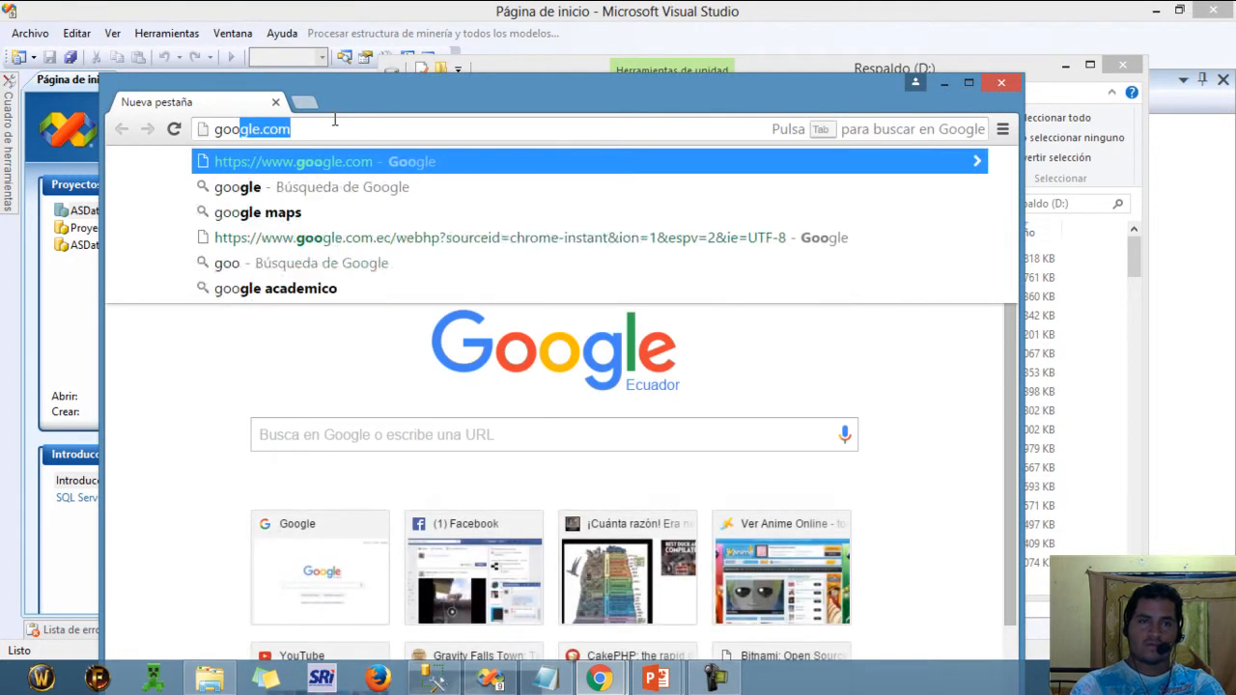
{"action": "key", "text": "Return"}
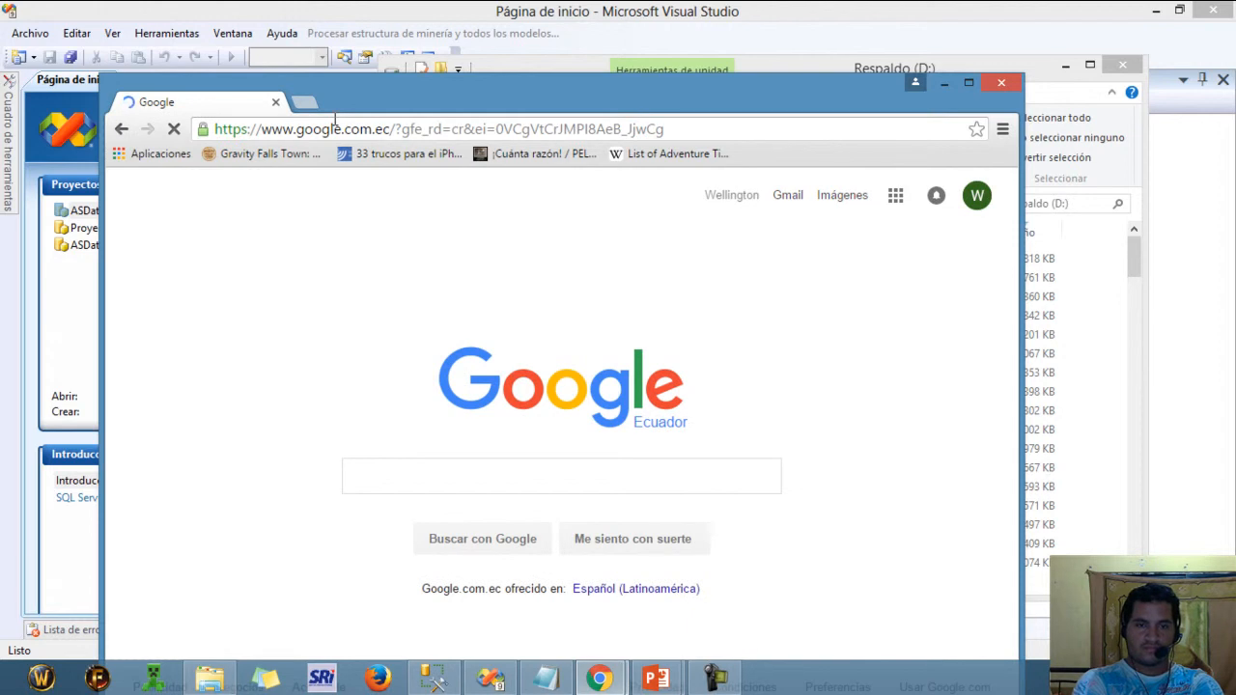
Step: Search Google for "sql server 2008 r2 adventureworks" and open the Microsoft SQL Server Product Samples: Database page on CodePlex
{"action": "type", "text": "s"}
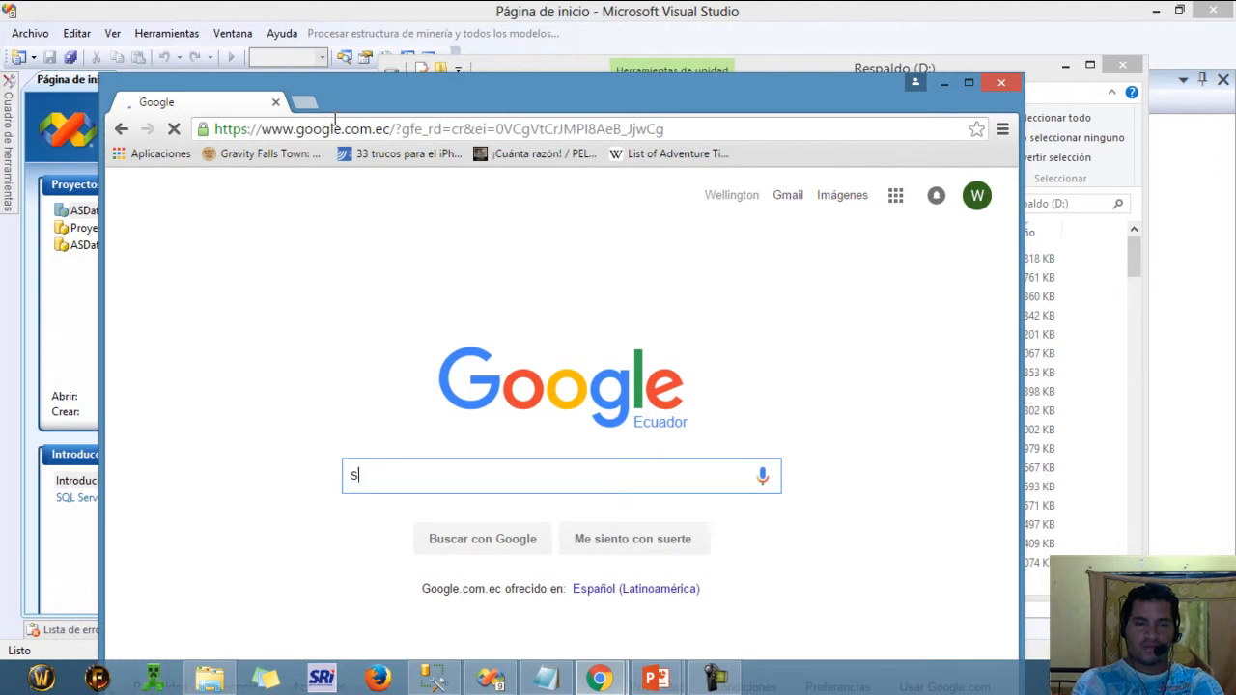
{"action": "type", "text": "ql"}
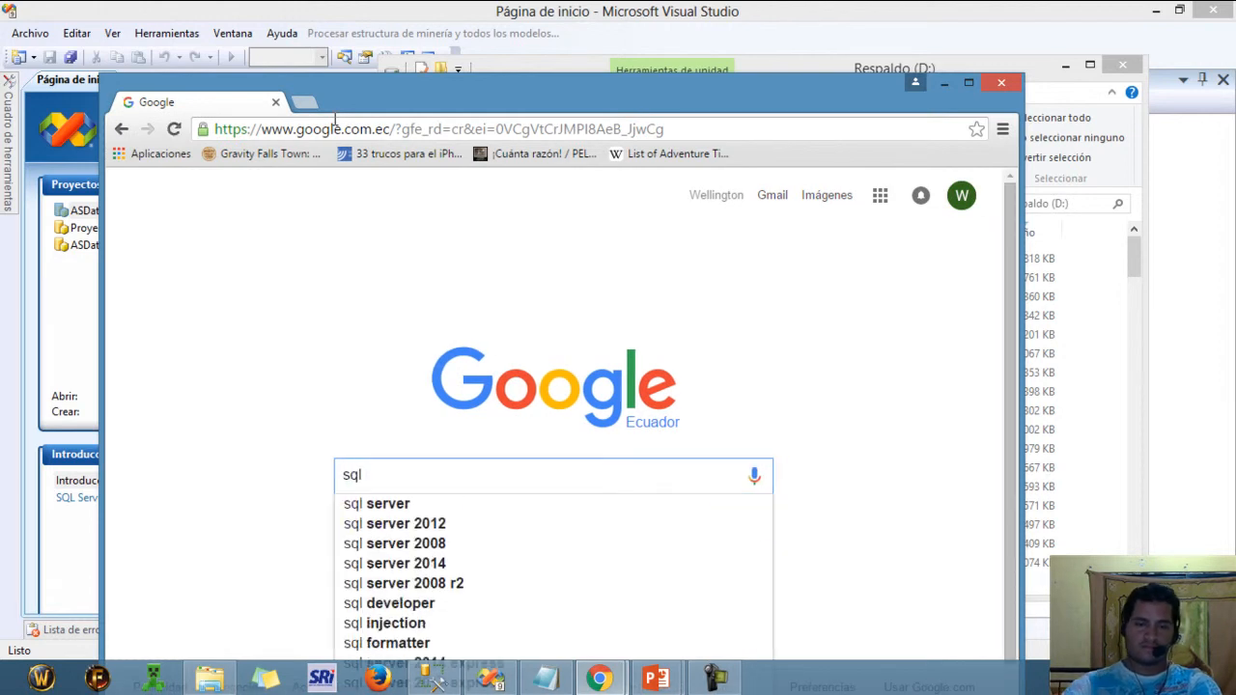
{"action": "left_click", "coordinate": [396, 544]}
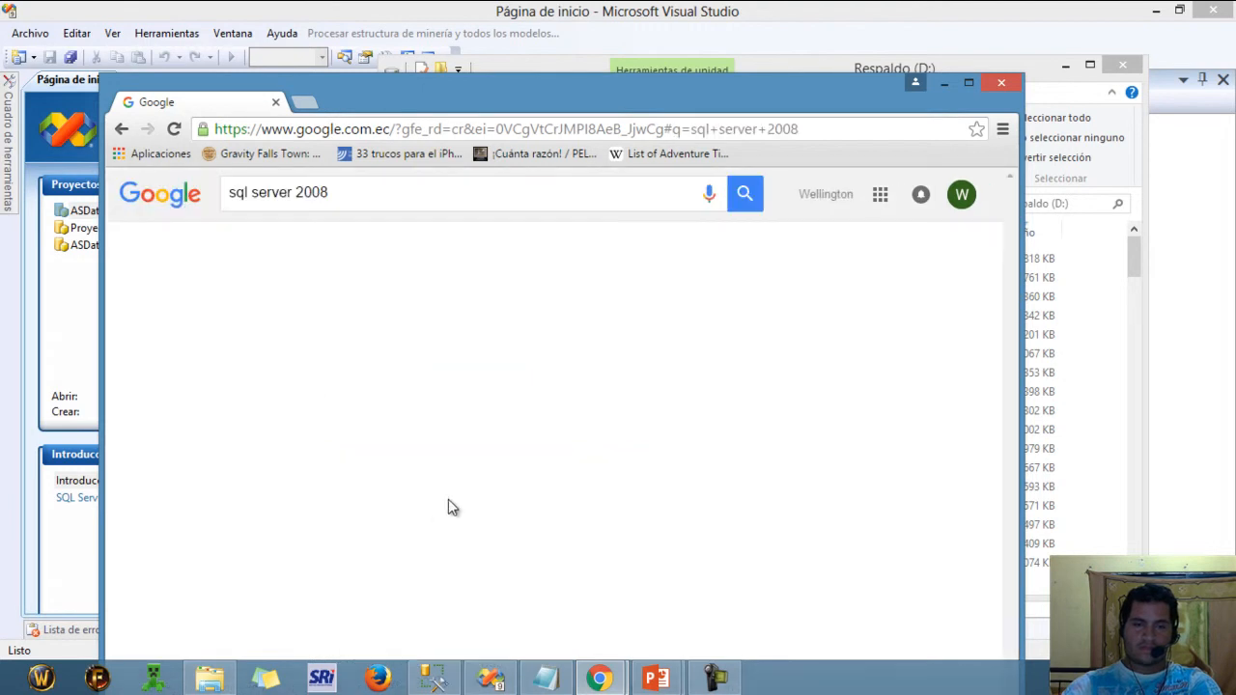
{"action": "left_click", "coordinate": [391, 192]}
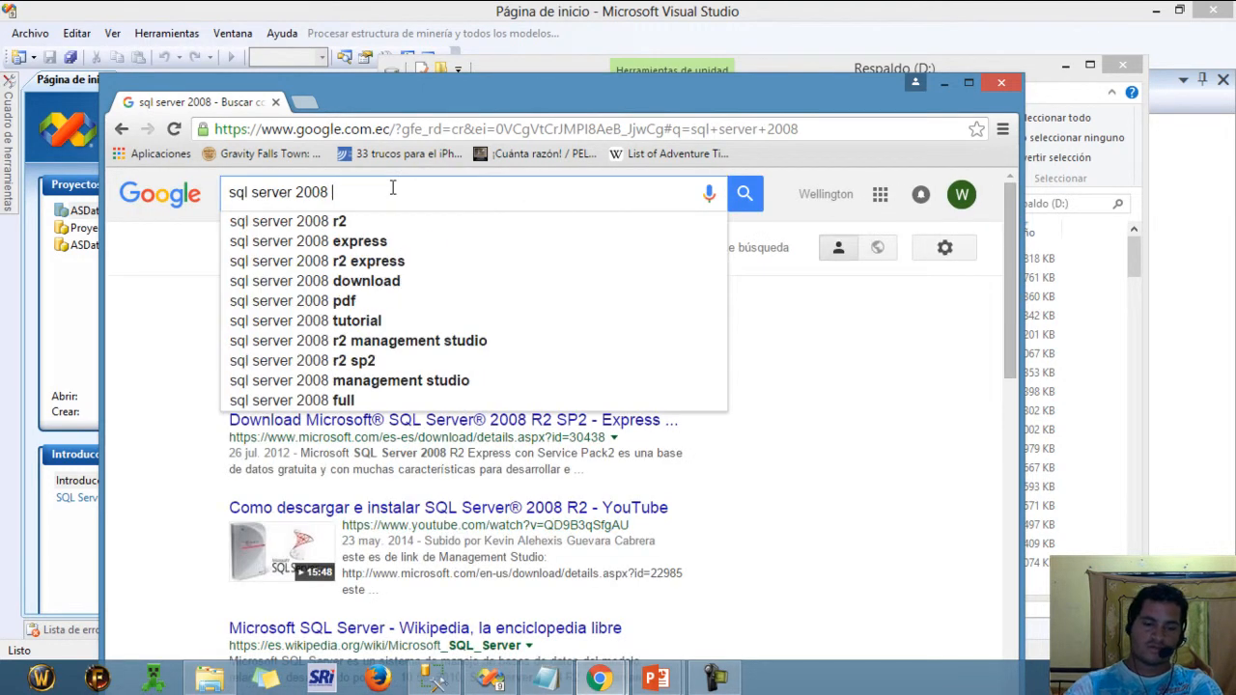
{"action": "type", "text": "r2 adve"}
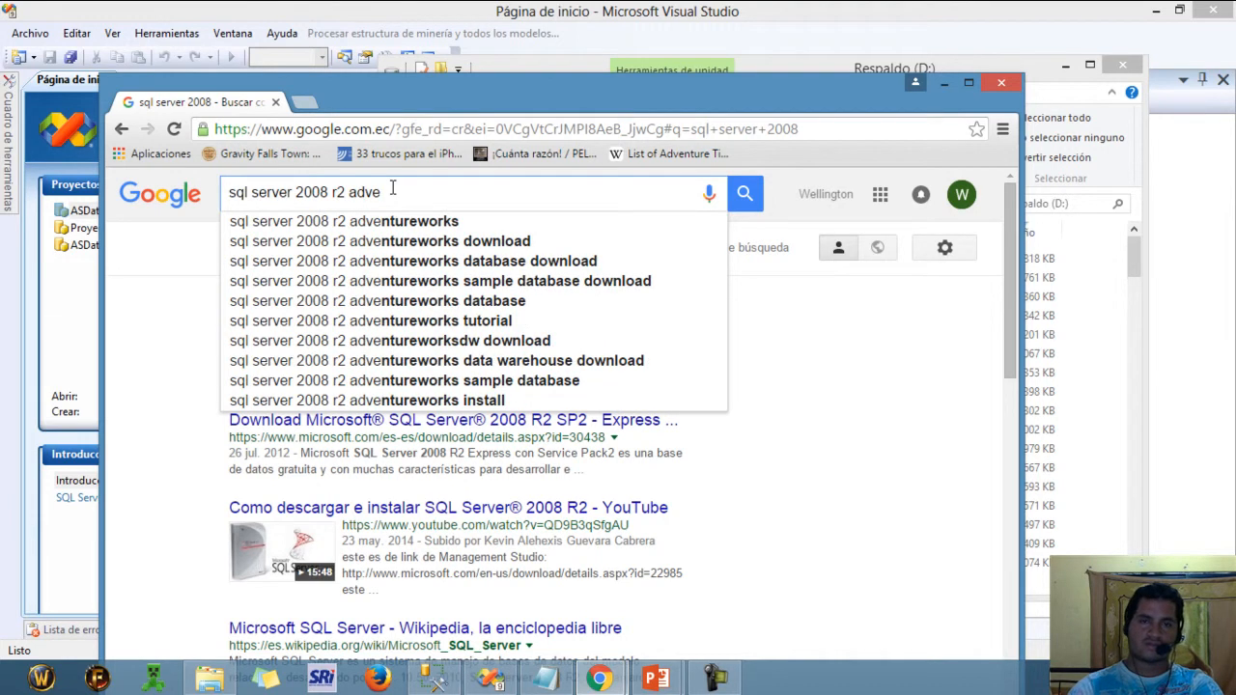
{"action": "key", "text": "Down"}
{"action": "key", "text": "Return"}
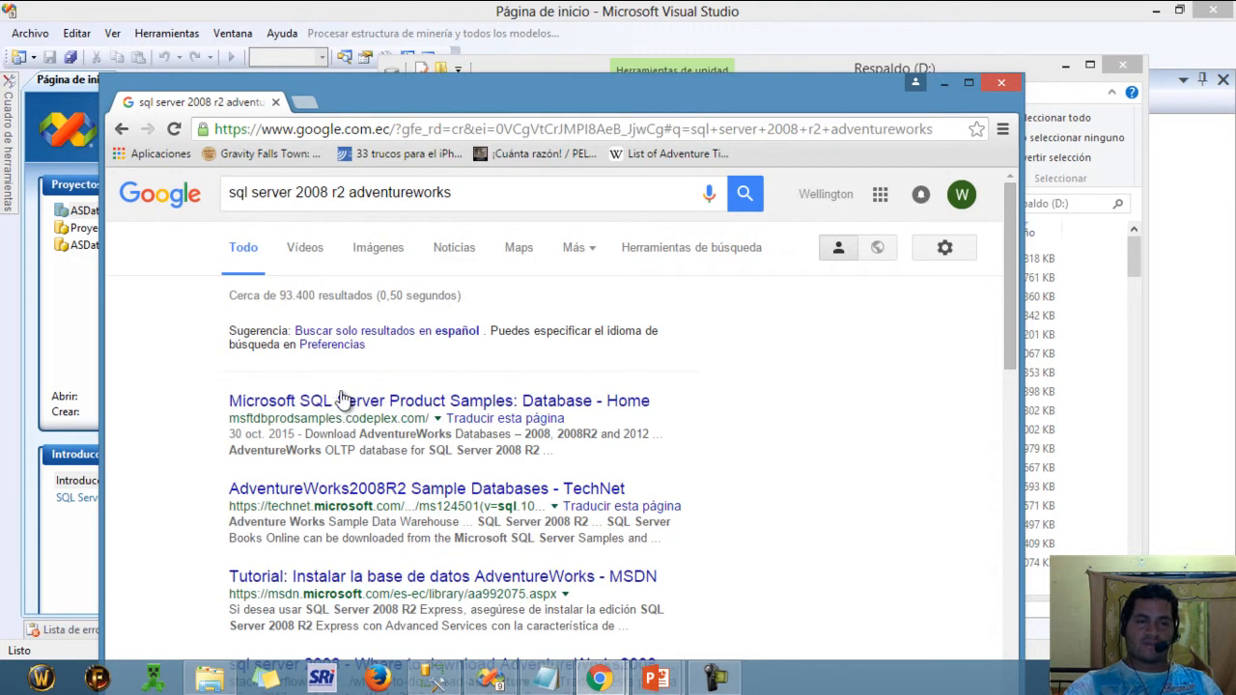
{"action": "left_click", "coordinate": [340, 403]}
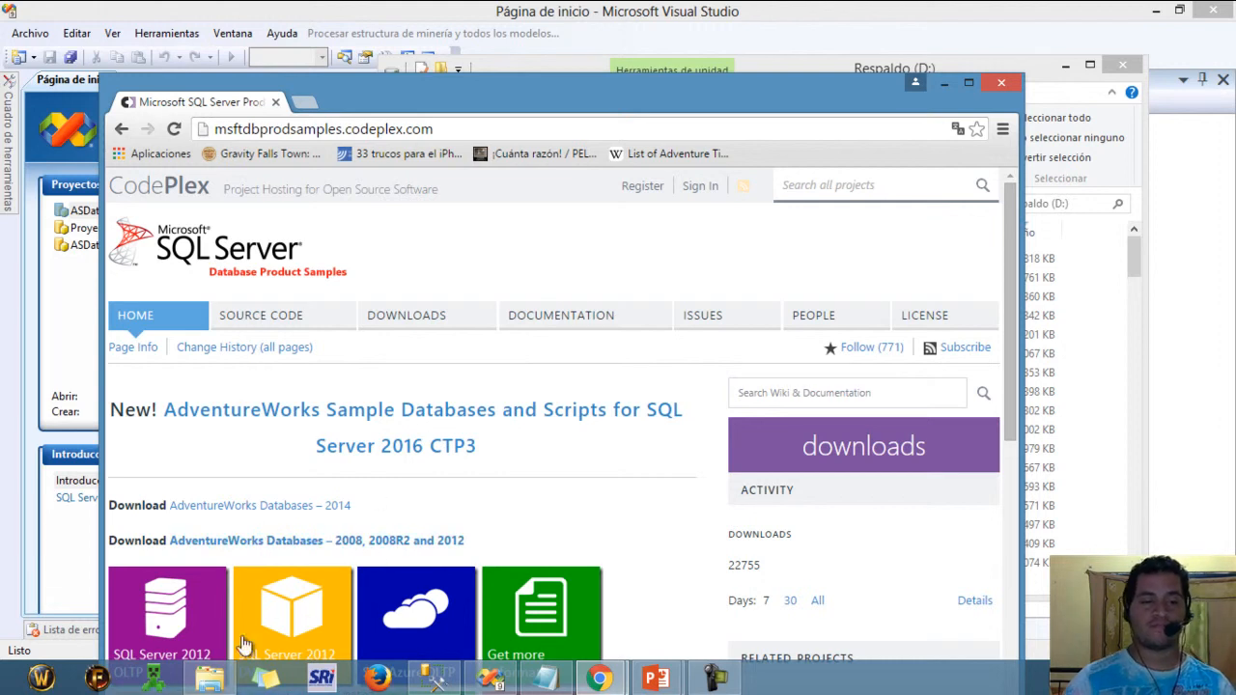
Step: Switch back to File Explorer and open the AdventureWorksDW2008 folder on the Respaldo (D:) drive
{"action": "mouse_move", "coordinate": [212, 678]}
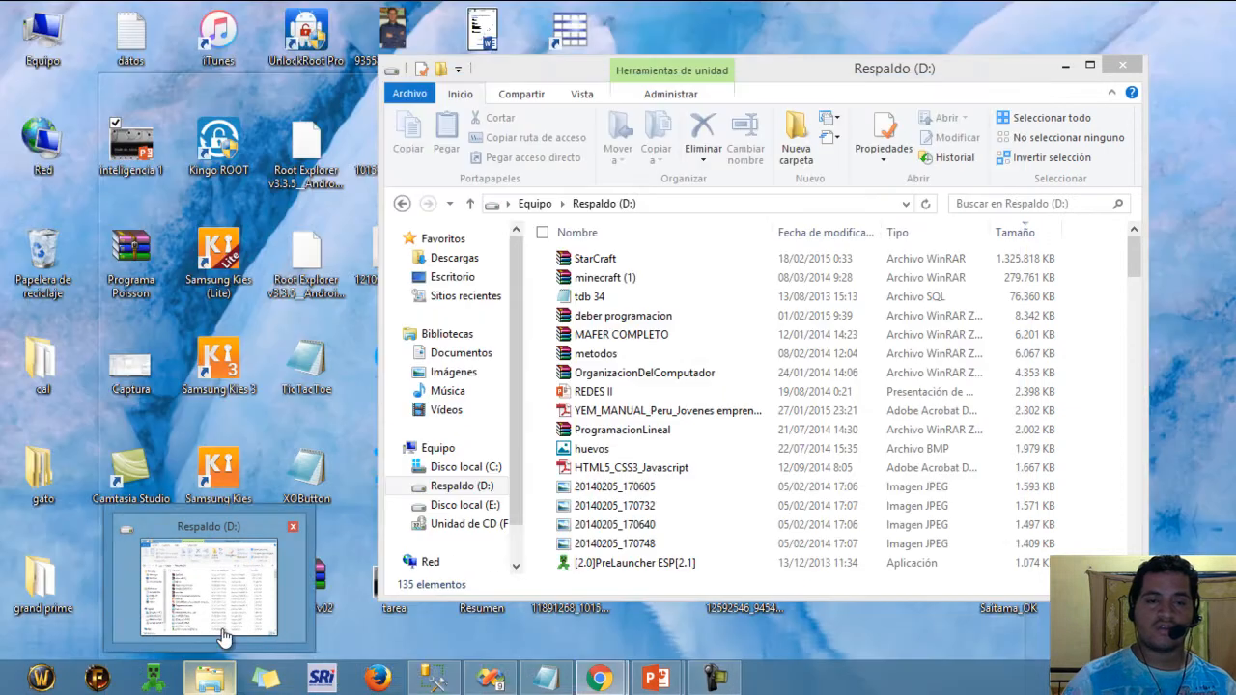
{"action": "left_click", "coordinate": [222, 631]}
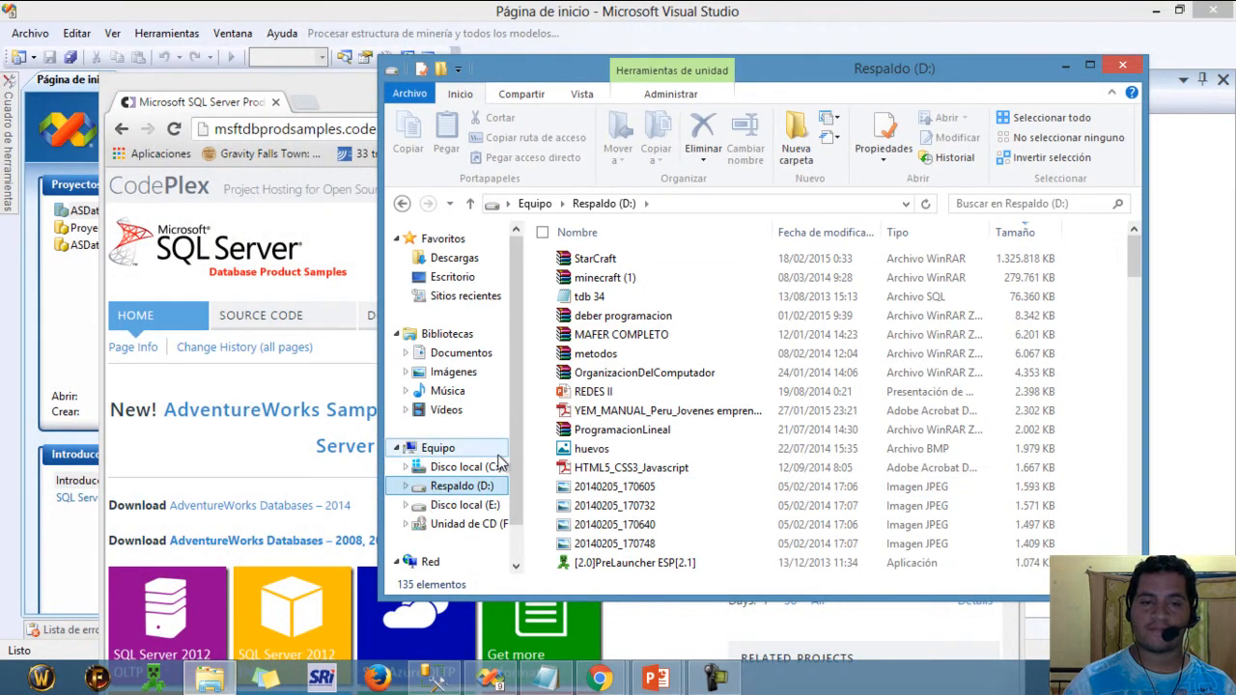
{"action": "left_click_drag", "start_coordinate": [518, 431], "coordinate": [518, 467]}
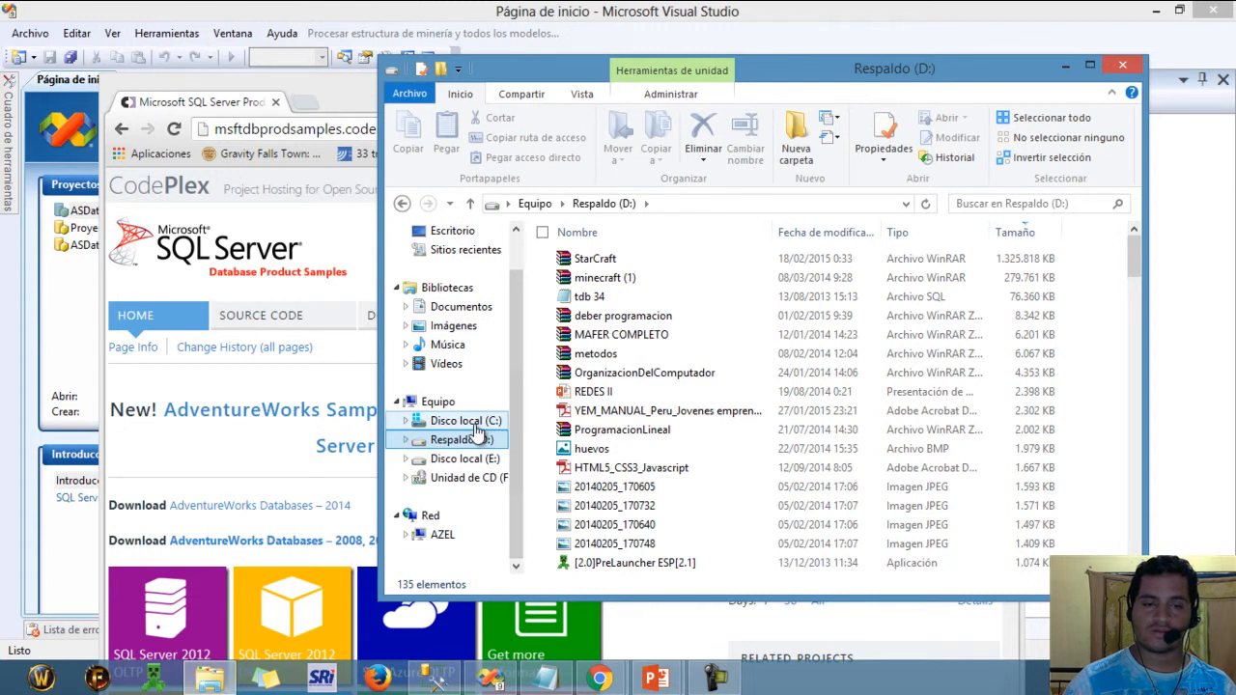
{"action": "left_click_drag", "start_coordinate": [1136, 253], "coordinate": [1134, 457]}
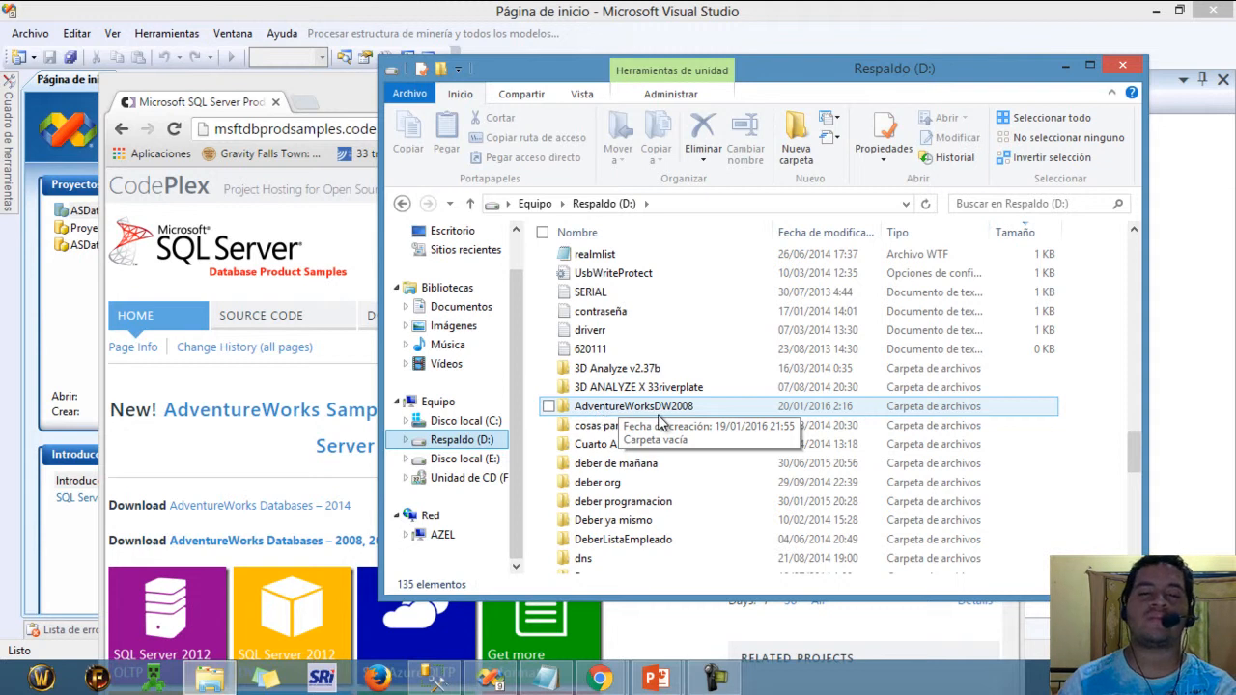
{"action": "double_click", "coordinate": [658, 415]}
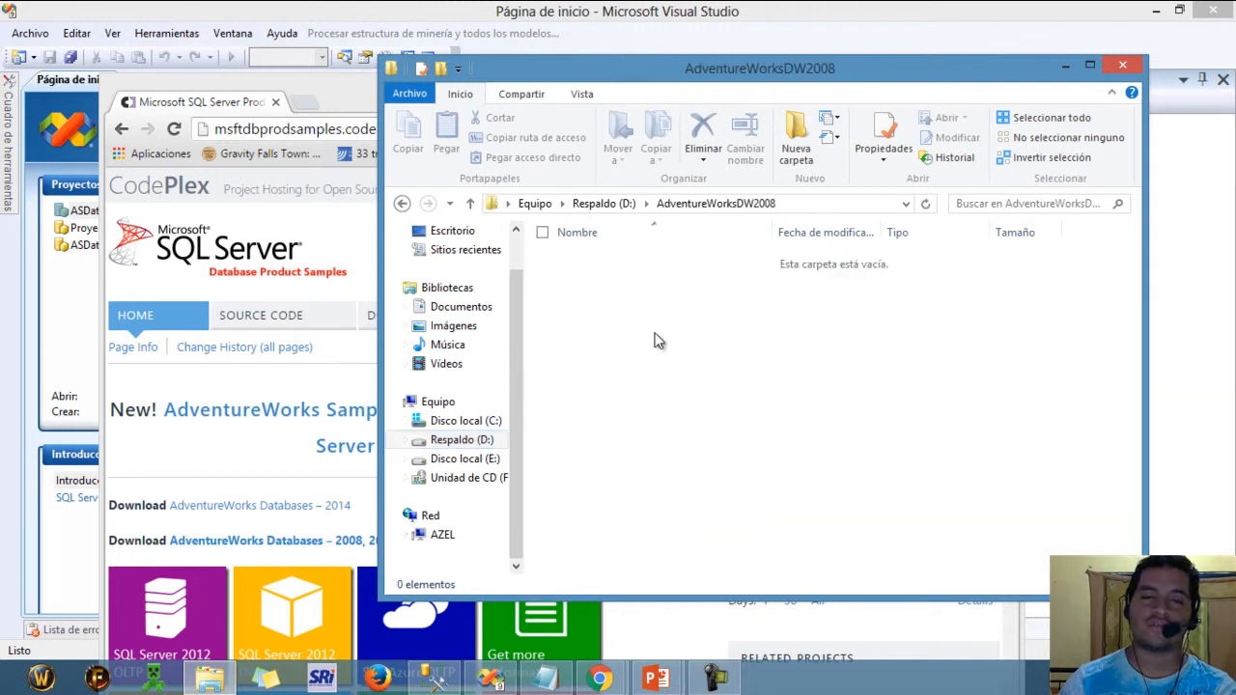
{"action": "right_click", "coordinate": [656, 340]}
{"action": "left_click", "coordinate": [691, 405]}
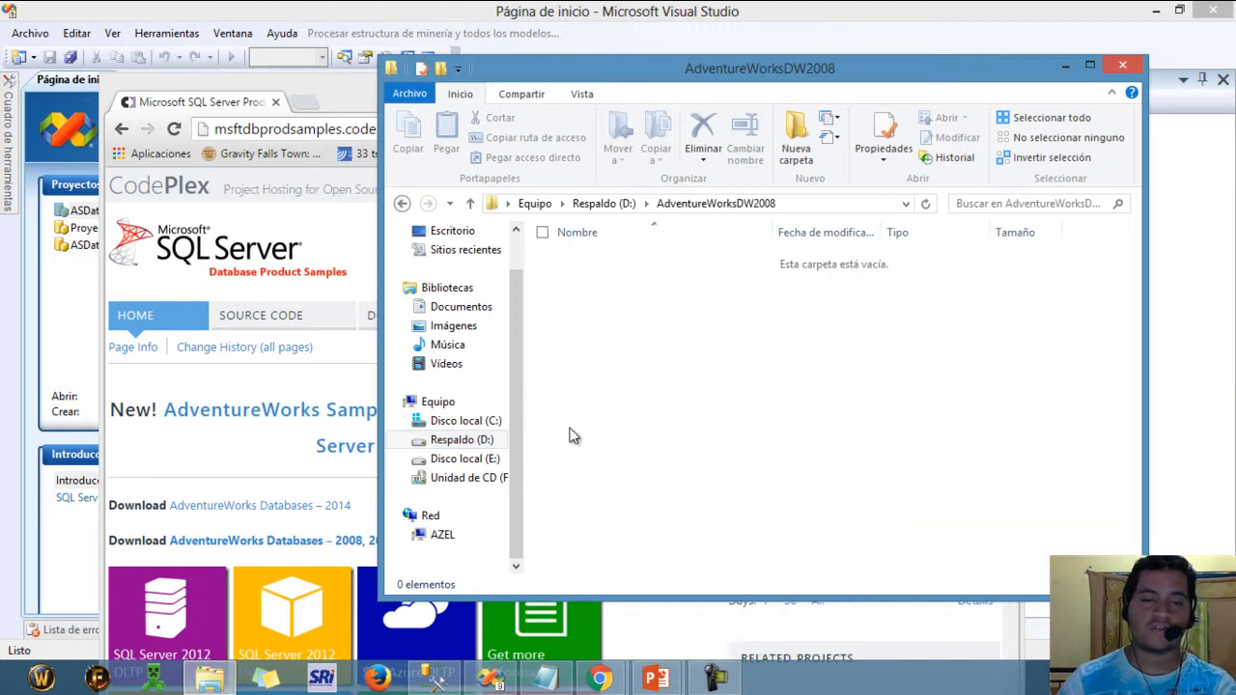
Step: Open Firefox and check its list of recent downloads for the database file
{"action": "left_click", "coordinate": [379, 681]}
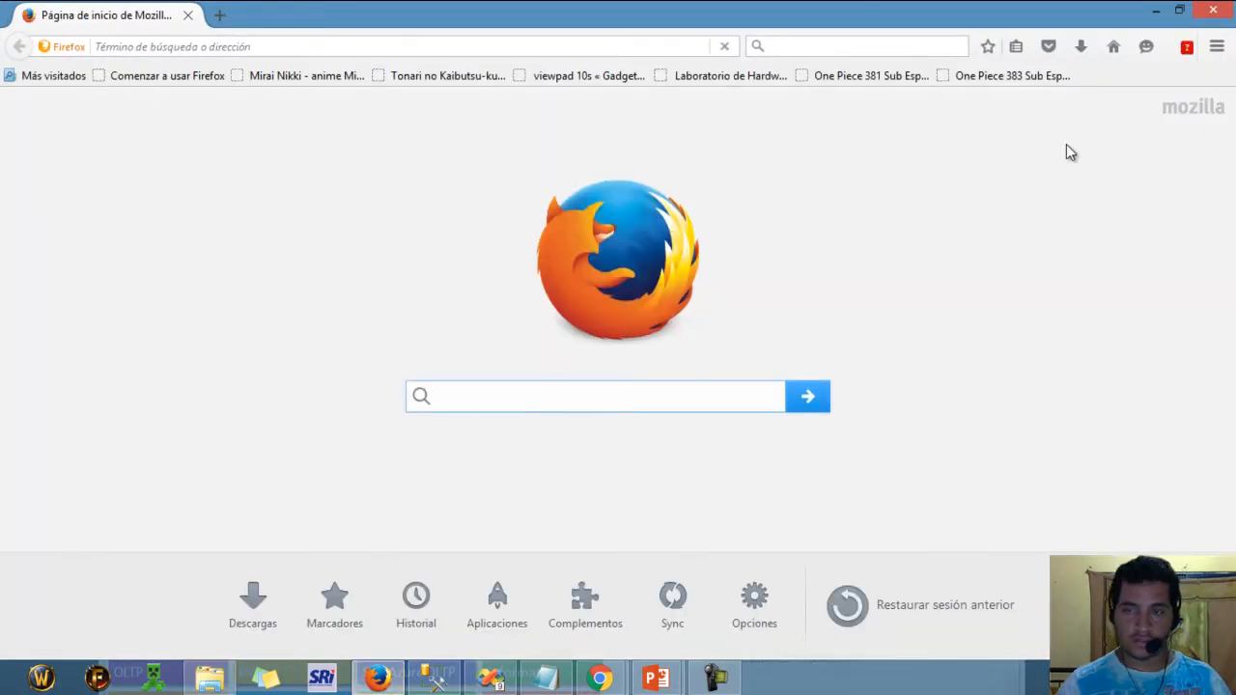
{"action": "left_click", "coordinate": [1079, 45]}
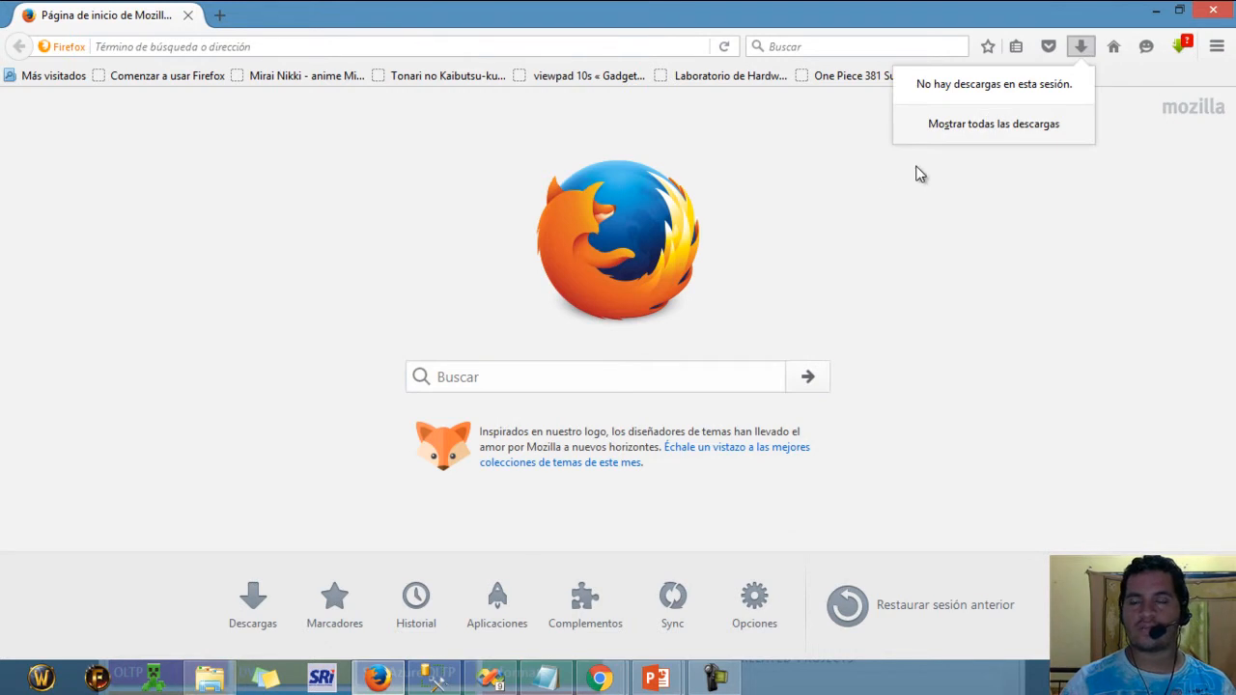
{"action": "left_click", "coordinate": [967, 199]}
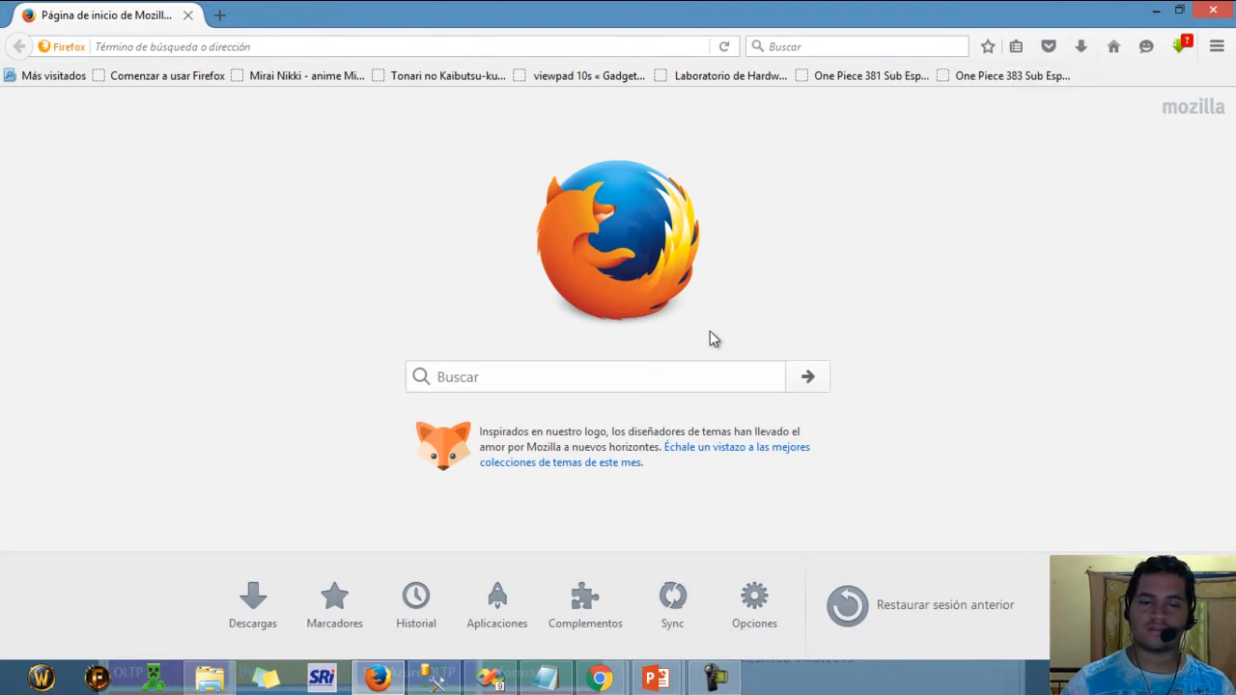
Step: Return to File Explorer, go to the Descargas folder and select the AdventureWorksDW2008R2_Data database file
{"action": "mouse_move", "coordinate": [210, 678]}
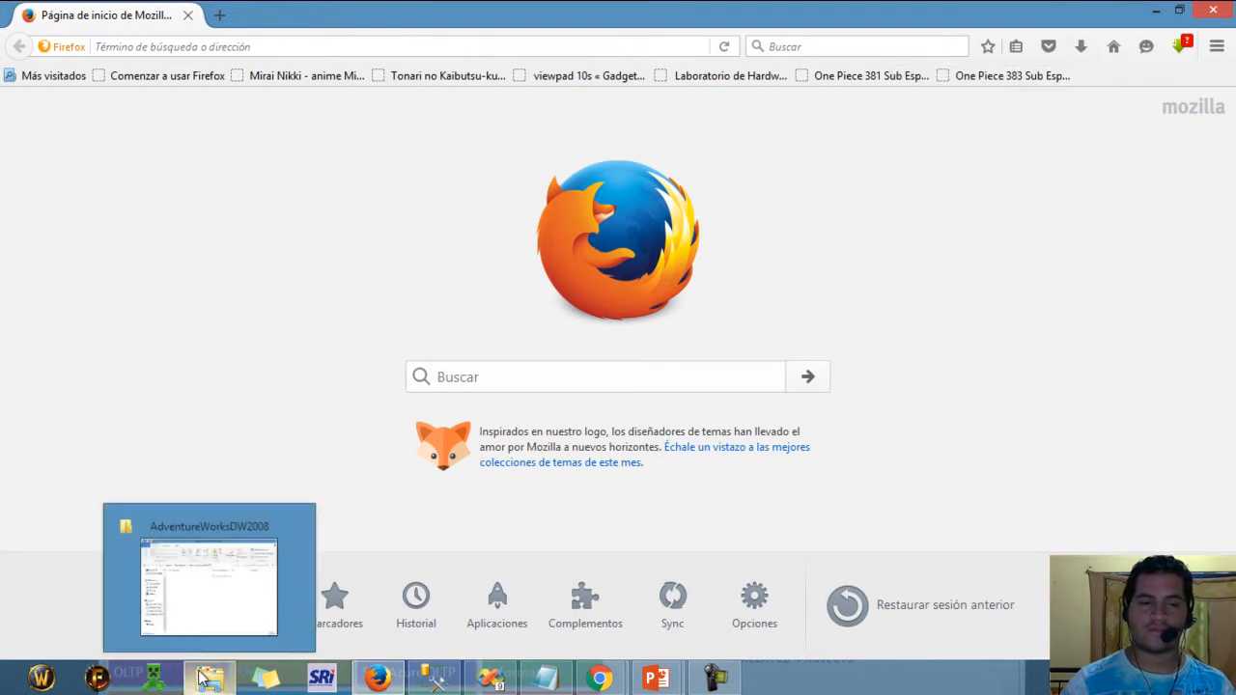
{"action": "left_click", "coordinate": [205, 622]}
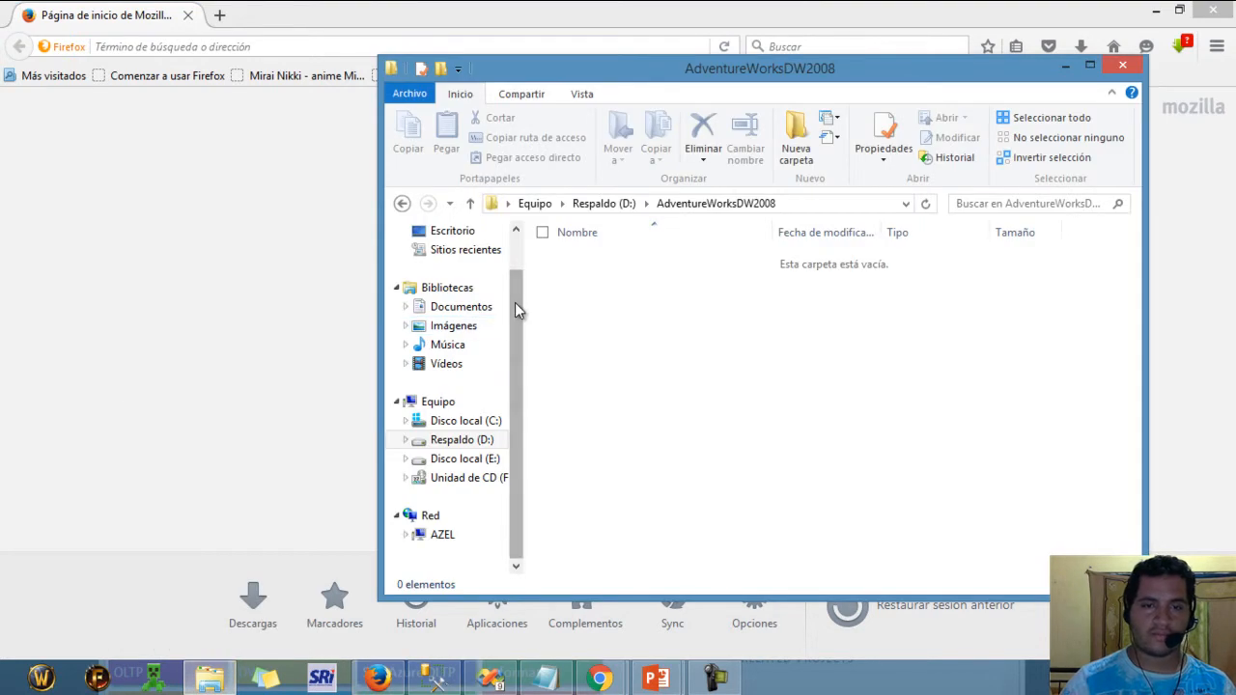
{"action": "scroll", "coordinate": [516, 297], "scroll_direction": "up", "scroll_amount": 2}
{"action": "left_click", "coordinate": [472, 257]}
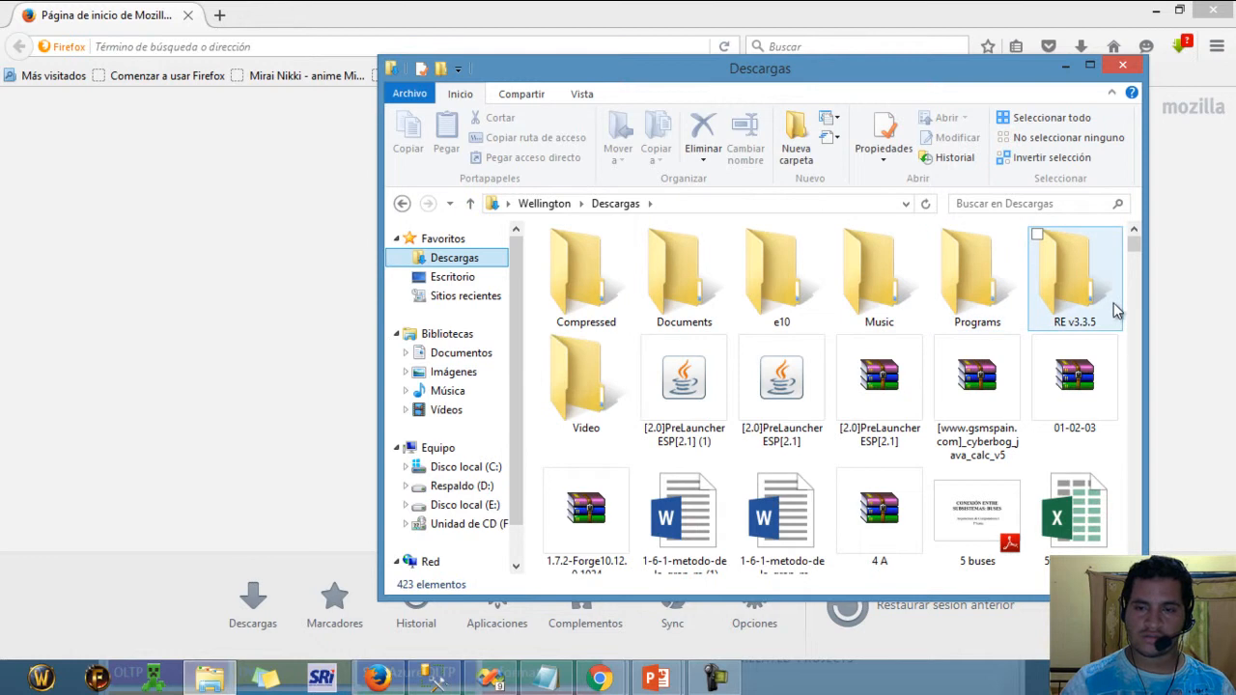
{"action": "double_click", "coordinate": [787, 379]}
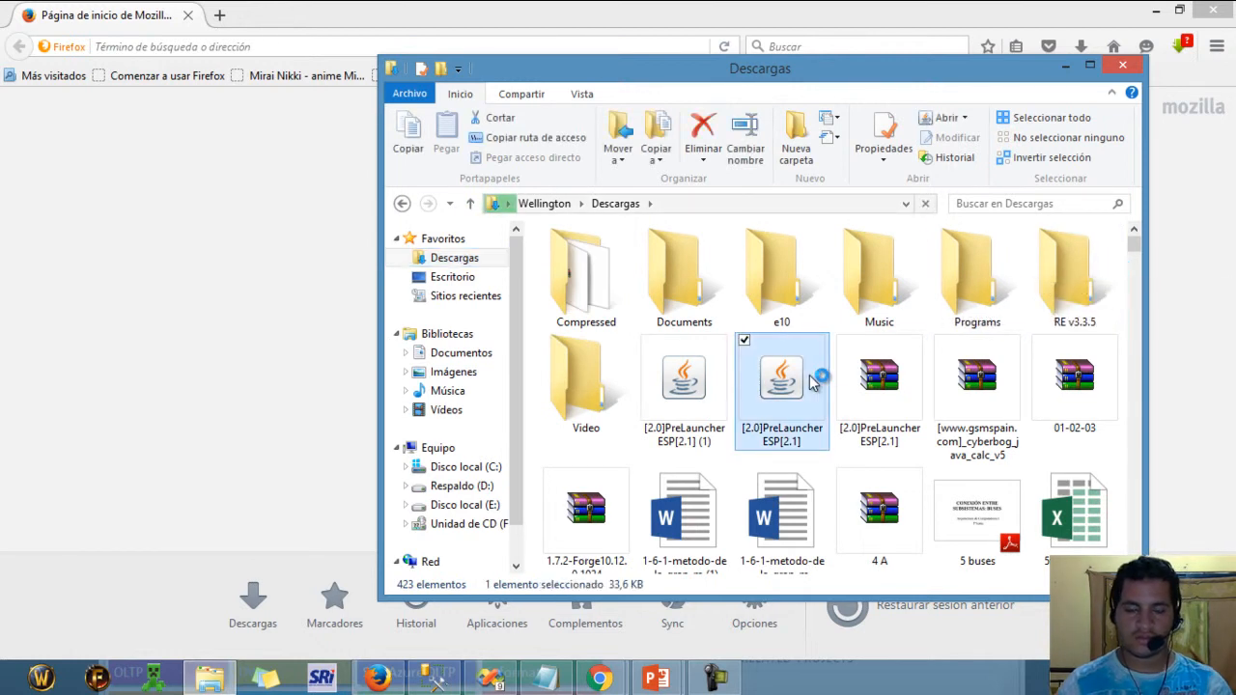
{"action": "scroll", "coordinate": [811, 381], "scroll_direction": "down", "scroll_amount": 3}
{"action": "left_click", "coordinate": [1033, 319]}
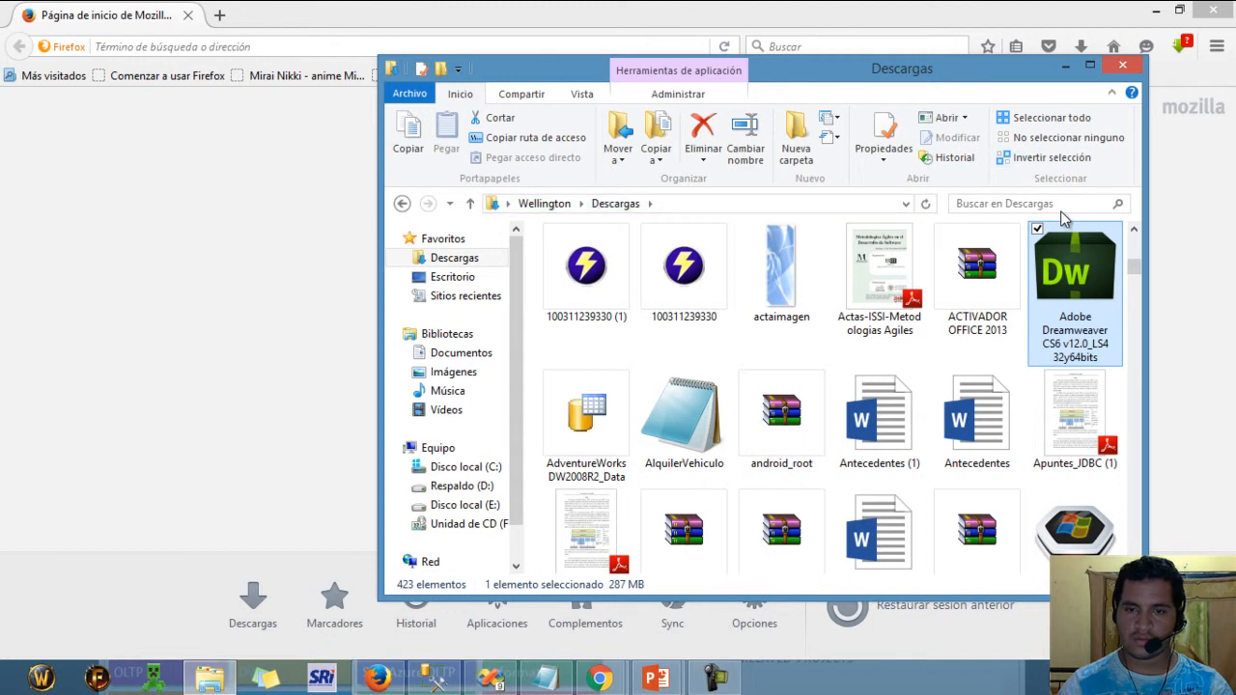
{"action": "left_click", "coordinate": [583, 401]}
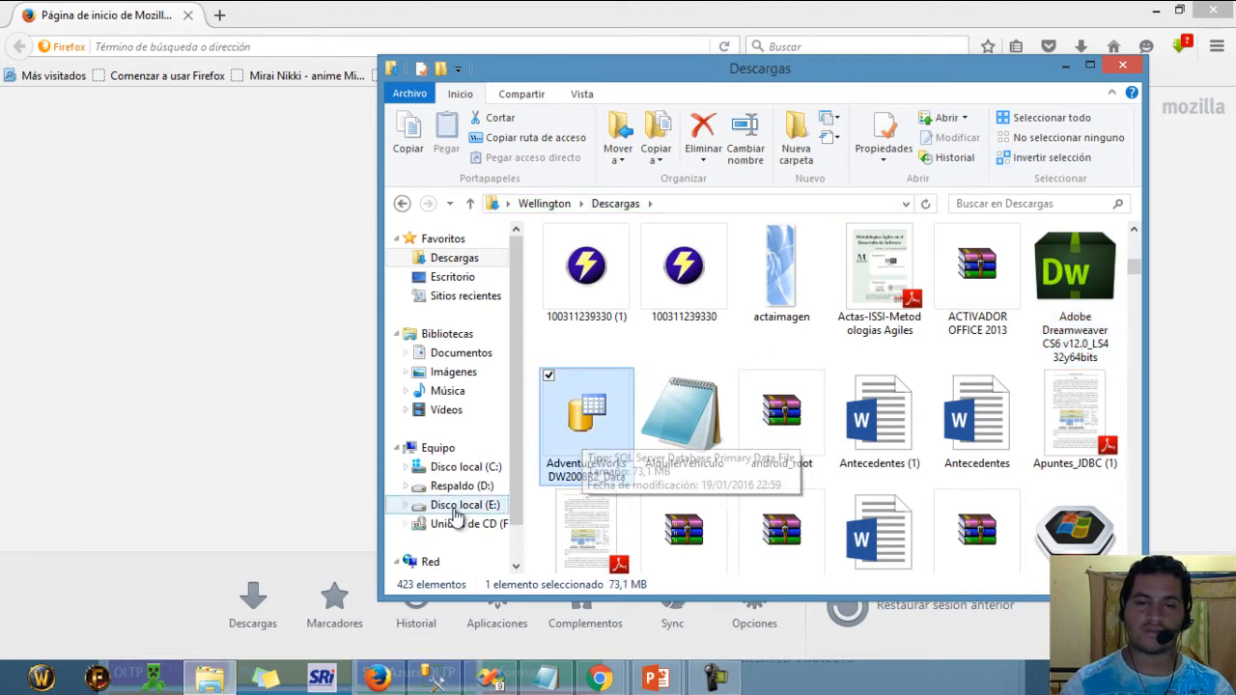
Step: Copy the AdventureWorksDW2008R2_Data file from Descargas into the AdventureWorksDW2008 folder on Respaldo (D:)
{"action": "mouse_move", "coordinate": [585, 430]}
{"action": "left_mouse_down"}
{"action": "mouse_move", "coordinate": [351, 474]}
{"action": "mouse_move", "coordinate": [587, 430]}
{"action": "left_mouse_up"}
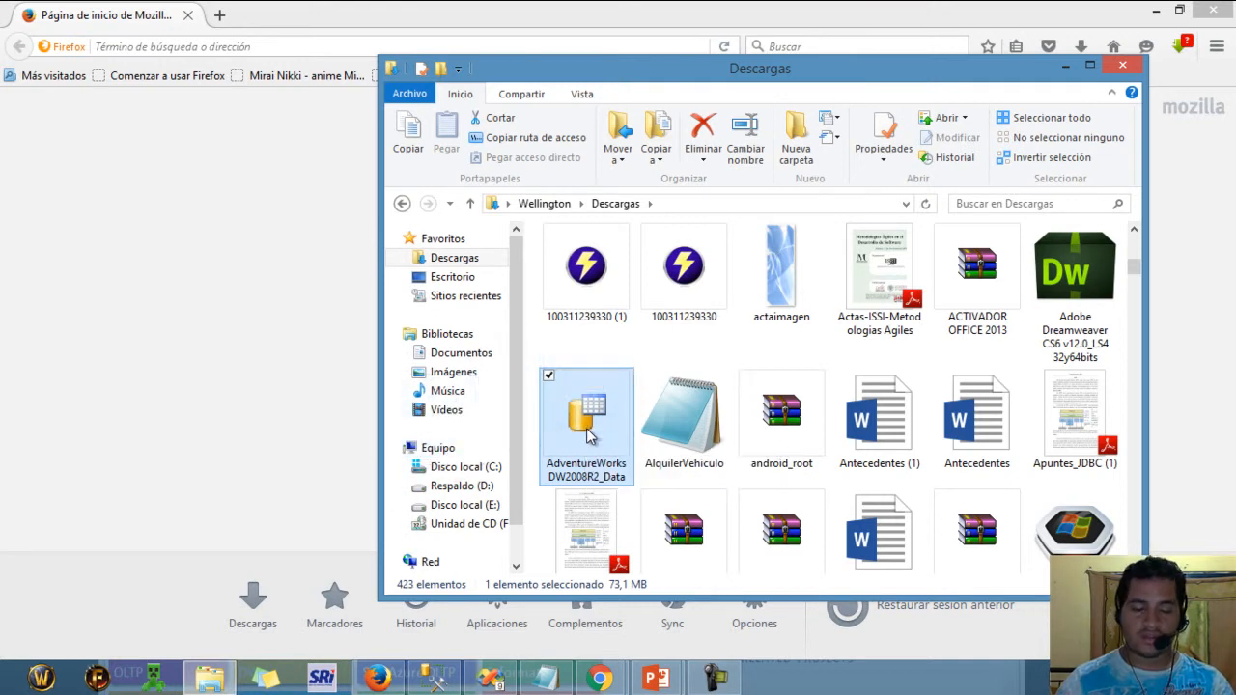
{"action": "left_click", "coordinate": [471, 486]}
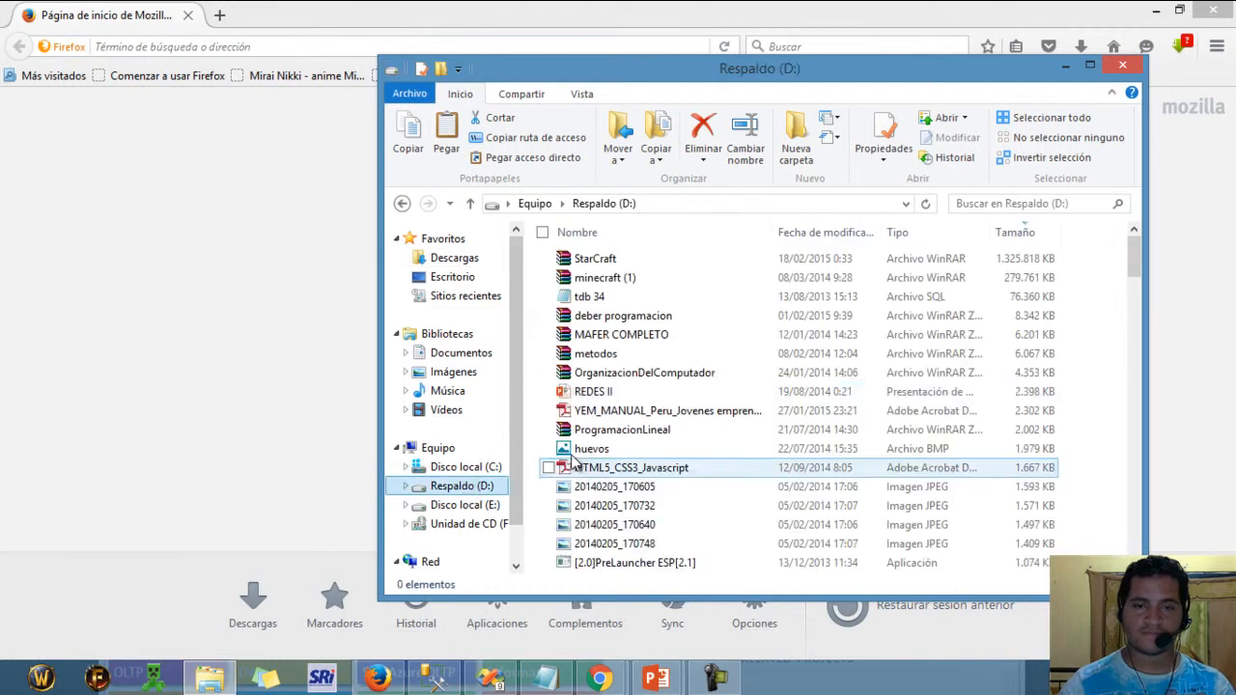
{"action": "left_click_drag", "start_coordinate": [1134, 274], "coordinate": [1135, 446]}
{"action": "double_click", "coordinate": [604, 486]}
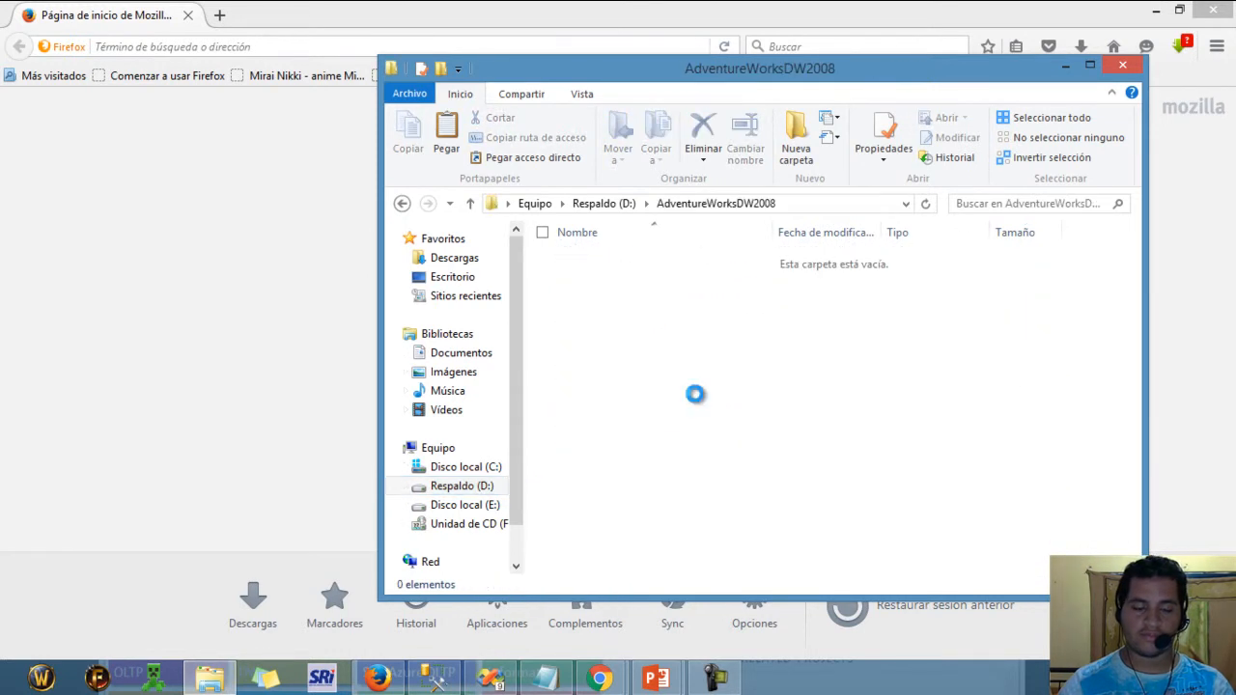
{"action": "key", "text": "ctrl+v"}
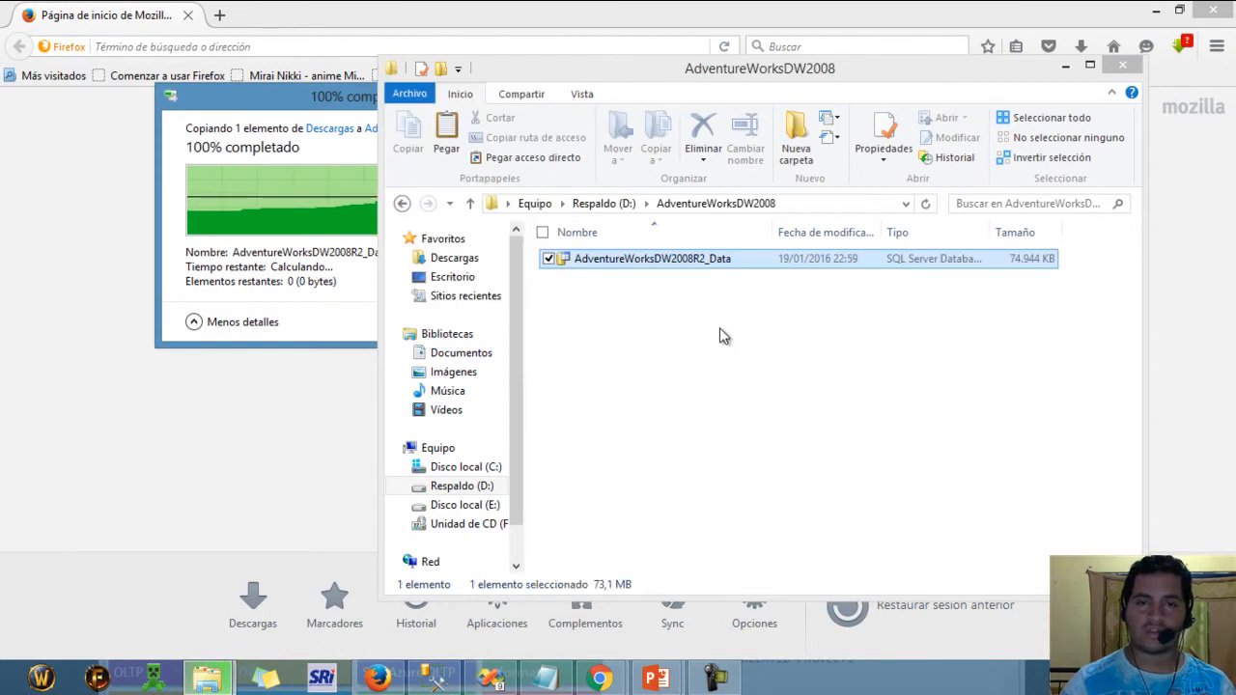
{"action": "left_click", "coordinate": [657, 323]}
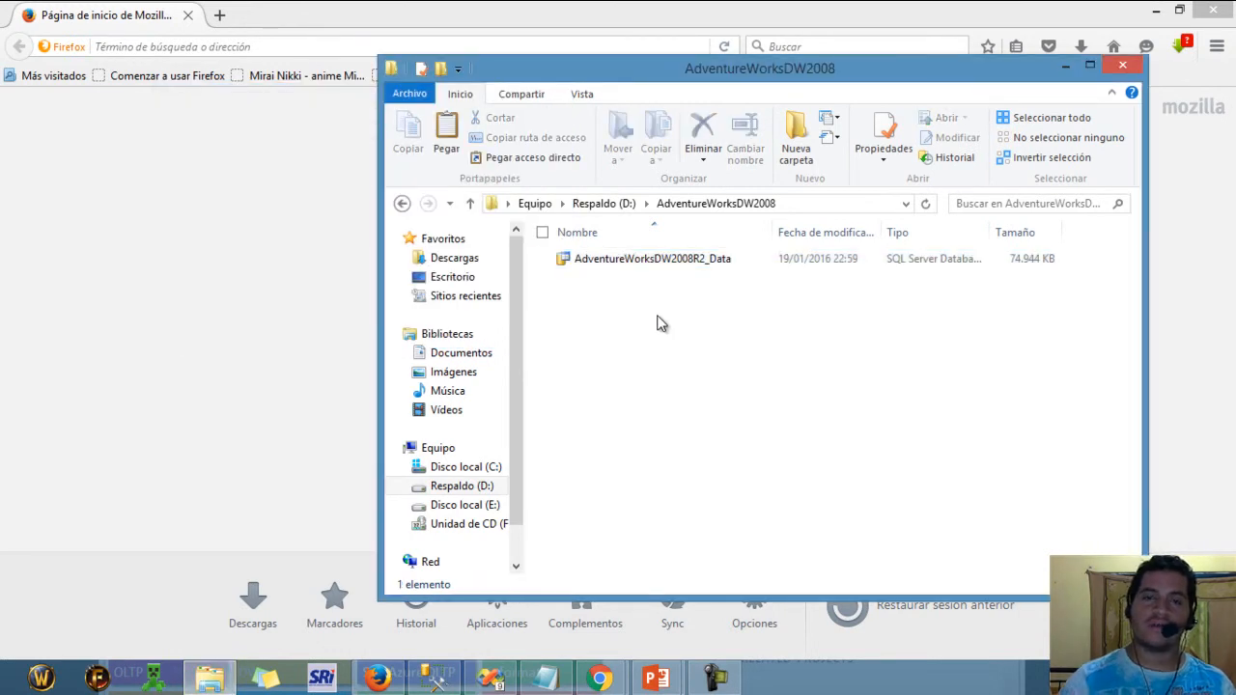
Step: Grant the Usuarios group full control (Control total) of the copied AdventureWorksDW2008R2_Data file in its security properties
{"action": "left_click", "coordinate": [719, 263]}
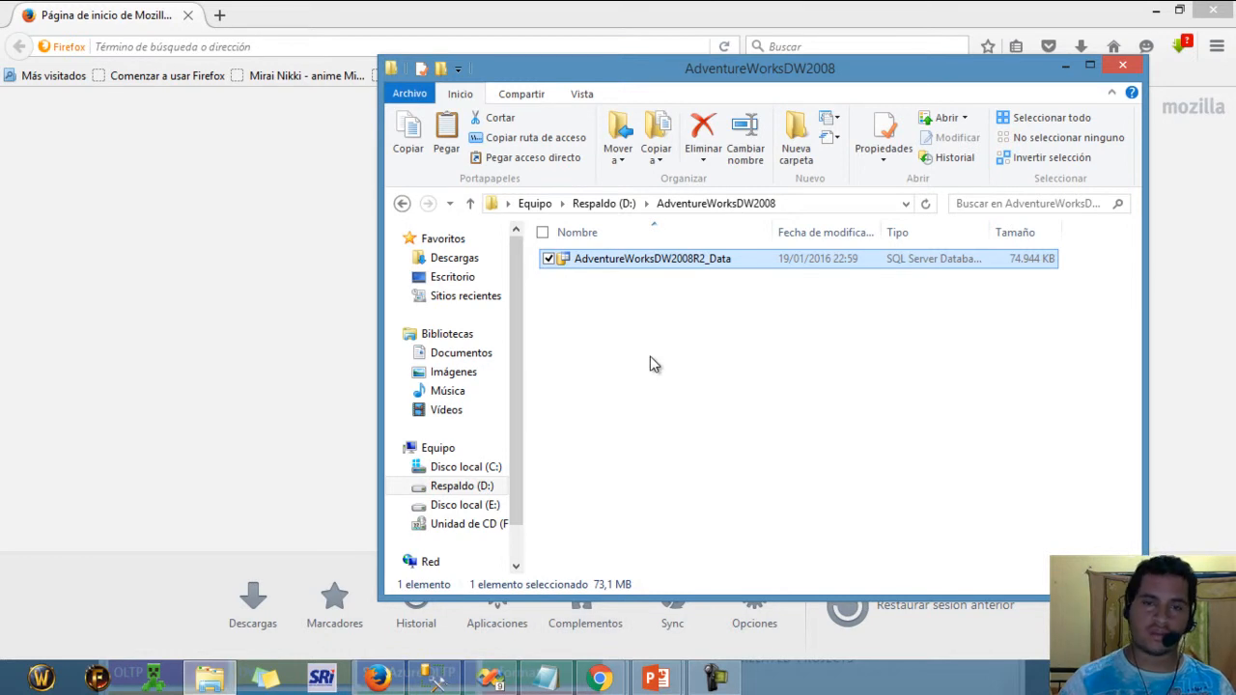
{"action": "right_click", "coordinate": [702, 267]}
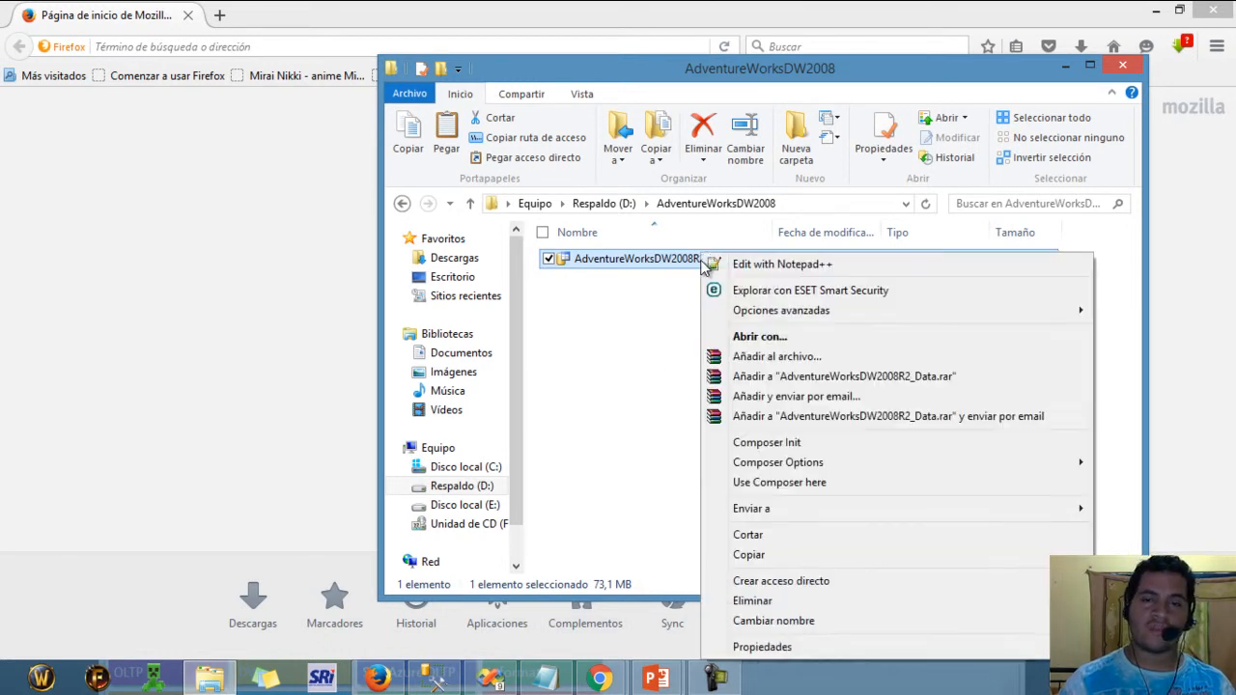
{"action": "left_click", "coordinate": [792, 646]}
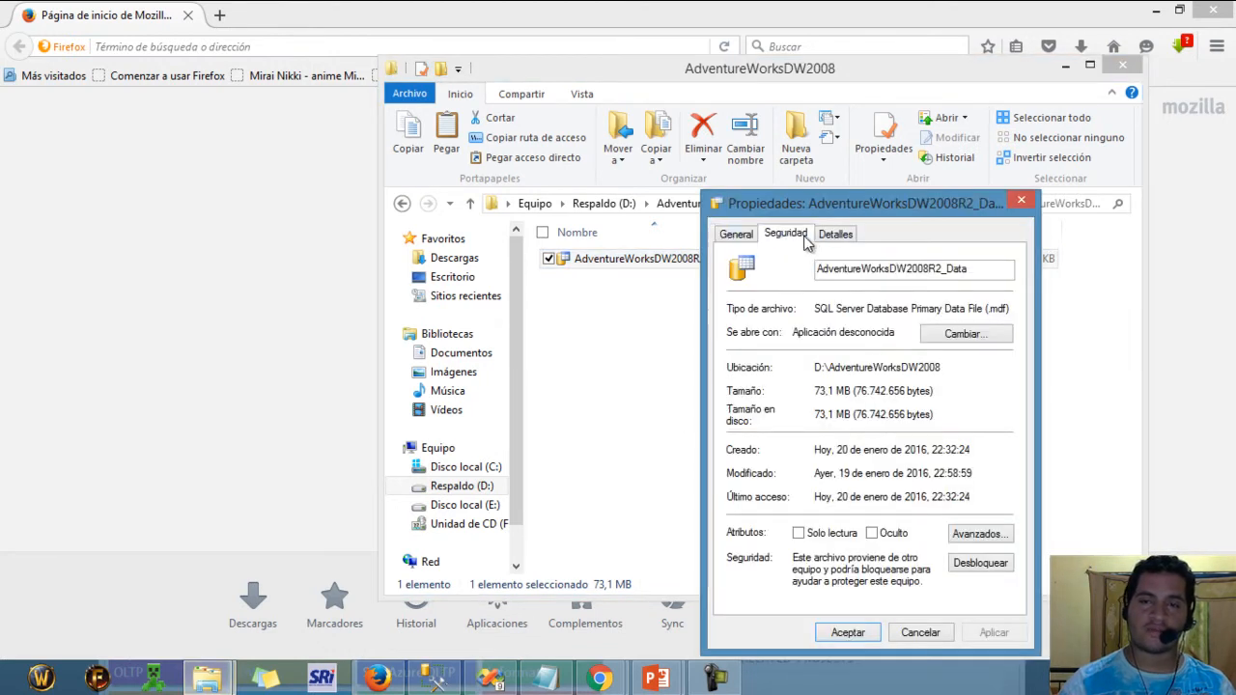
{"action": "left_click", "coordinate": [804, 237]}
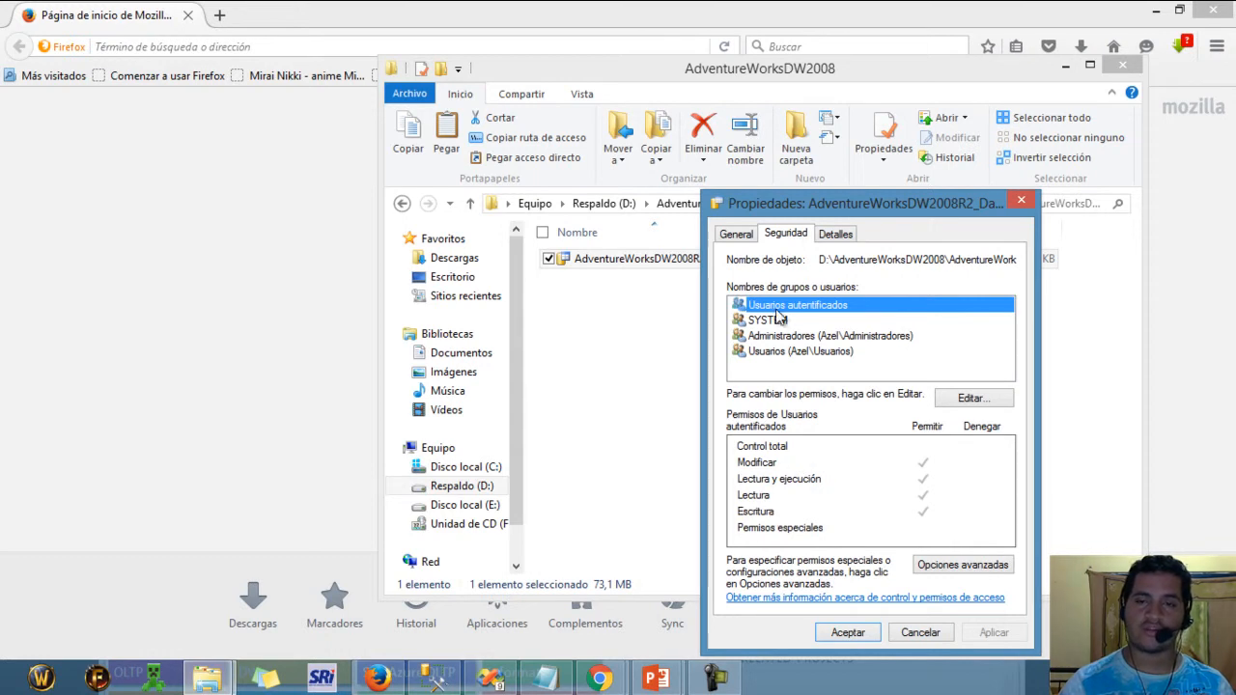
{"action": "left_click", "coordinate": [774, 353]}
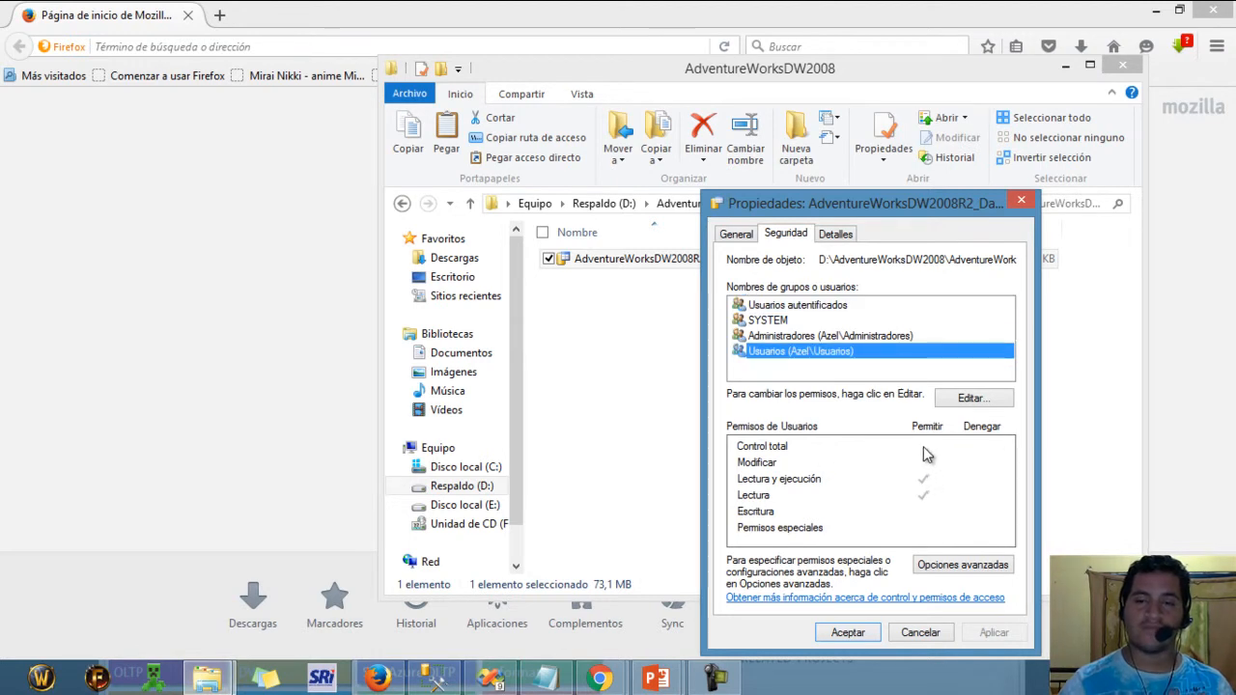
{"action": "left_click", "coordinate": [963, 403]}
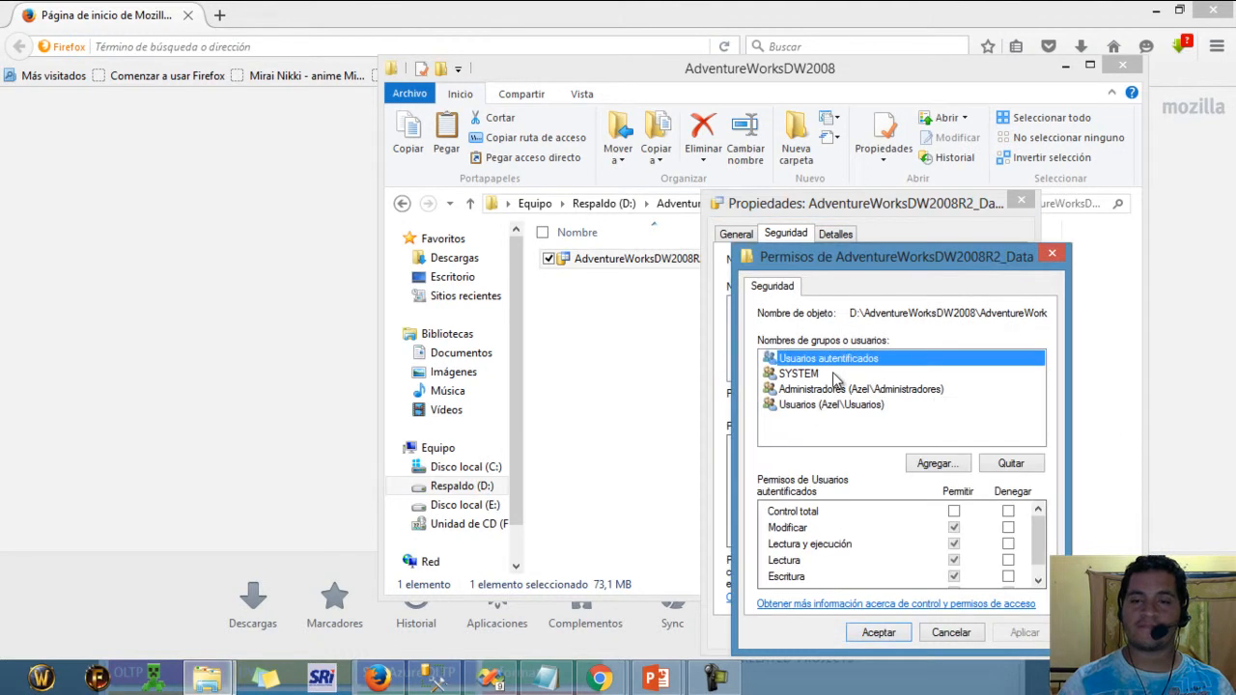
{"action": "left_click", "coordinate": [831, 404]}
{"action": "left_click", "coordinate": [953, 514]}
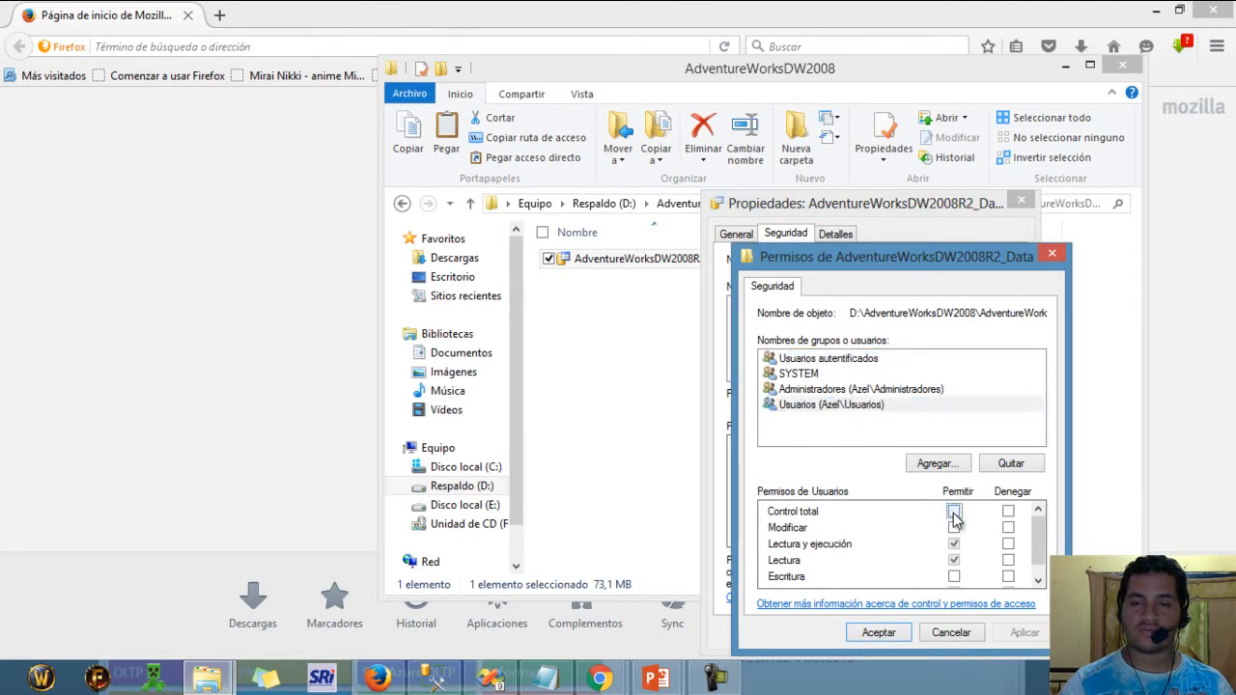
{"action": "left_click", "coordinate": [877, 632]}
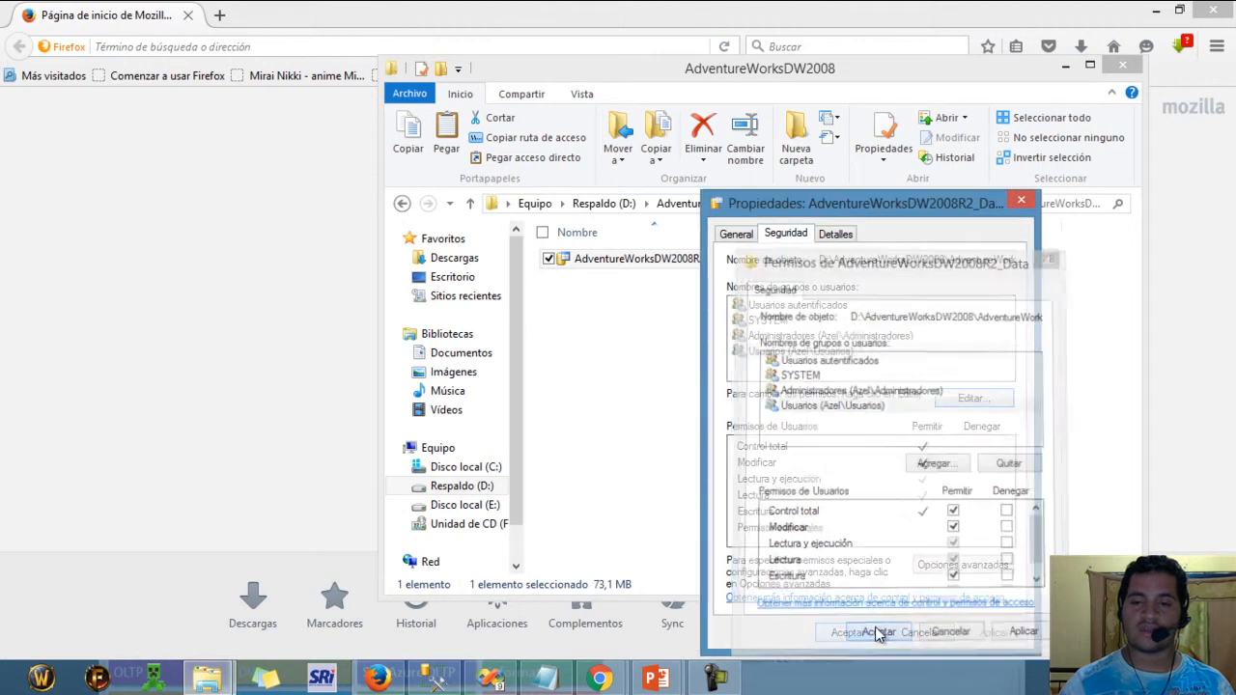
{"action": "left_click", "coordinate": [839, 633]}
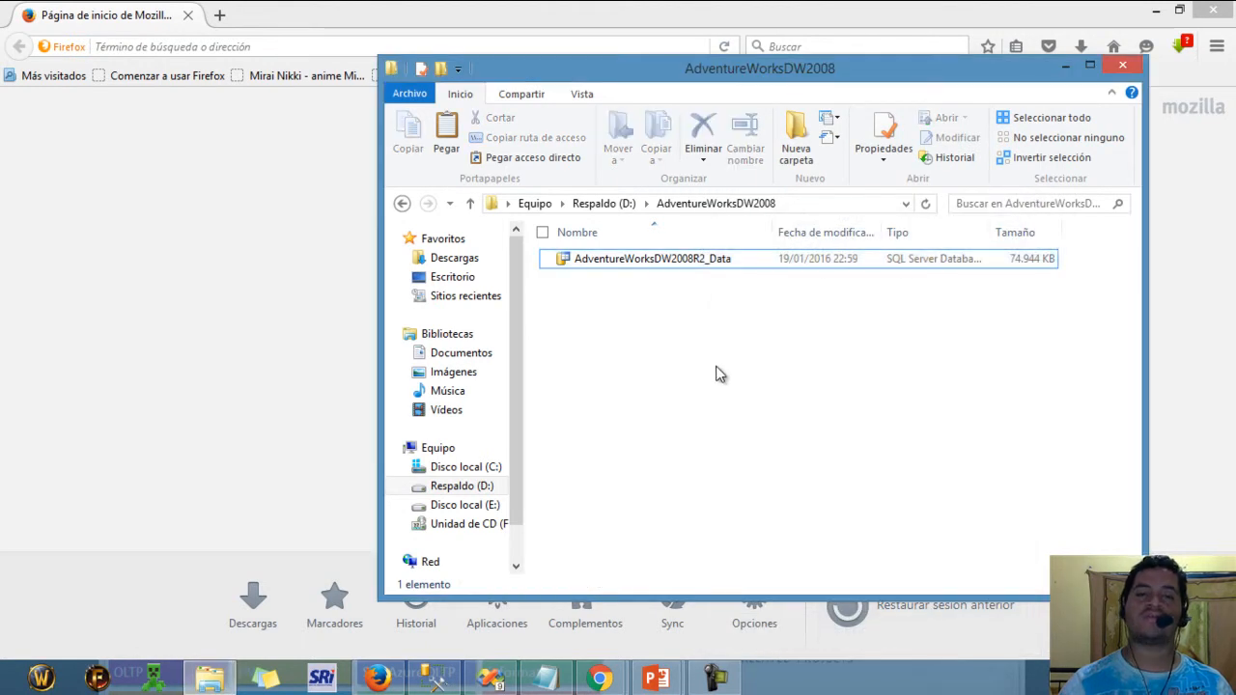
{"action": "right_click", "coordinate": [717, 372]}
{"action": "left_click", "coordinate": [780, 127]}
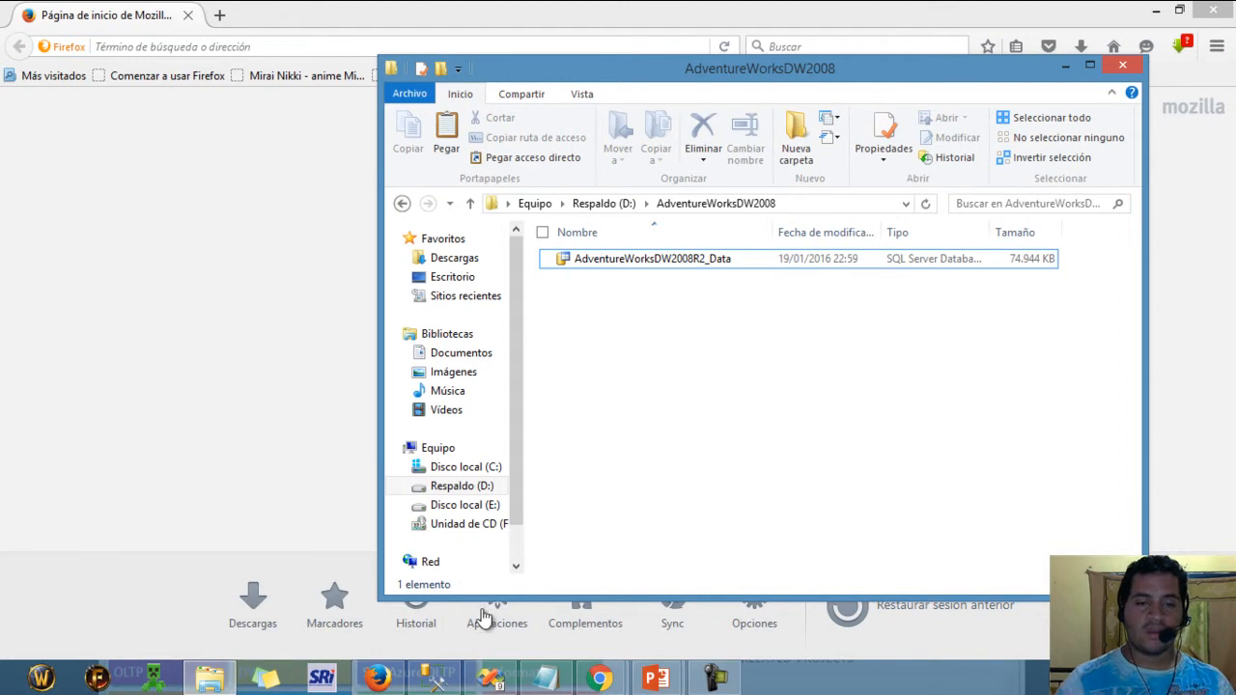
Step: Switch to SQL Server Management Studio and add D:\AdventureWorksDW2008\AdventureWorksDW2008R2_Data.mdf as a database to attach to the server
{"action": "left_click", "coordinate": [411, 524]}
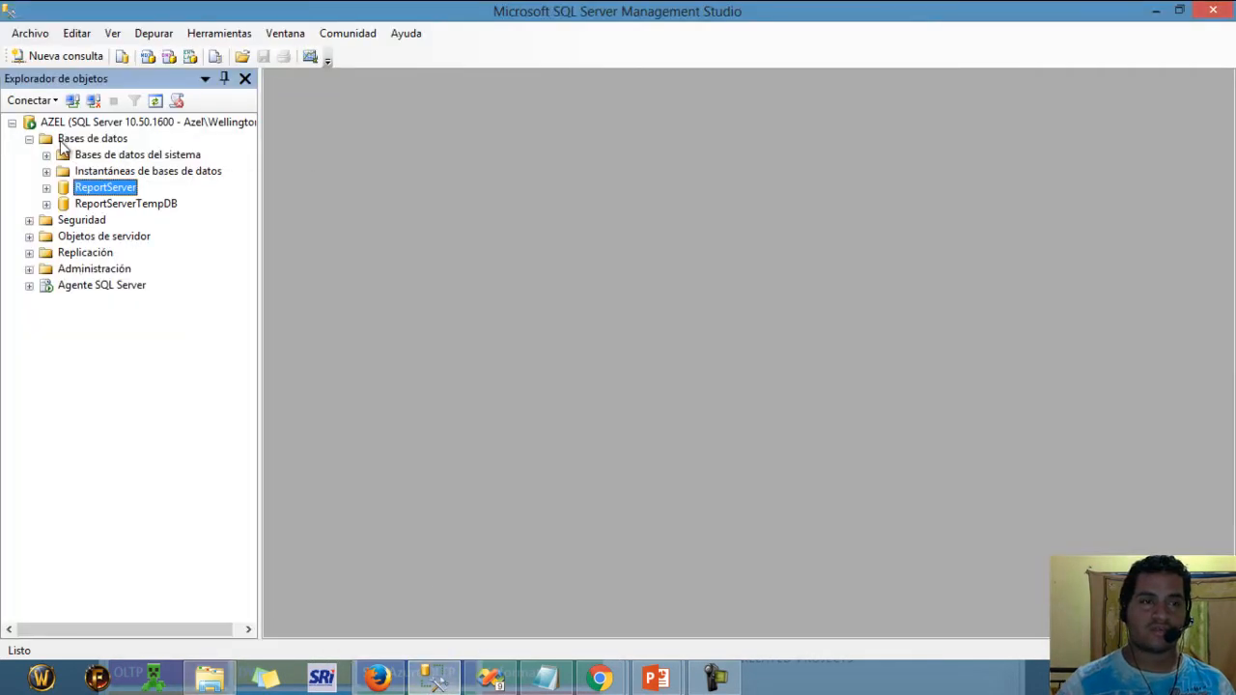
{"action": "left_click", "coordinate": [61, 143]}
{"action": "right_click", "coordinate": [61, 142]}
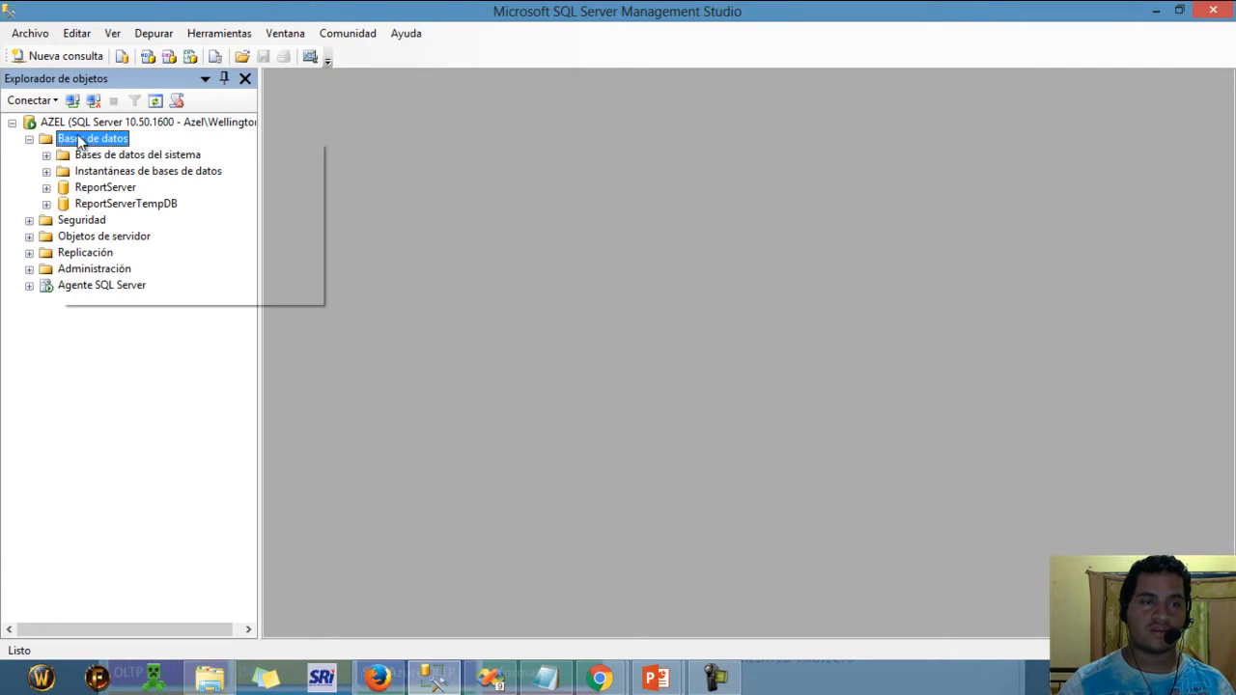
{"action": "left_click", "coordinate": [117, 177]}
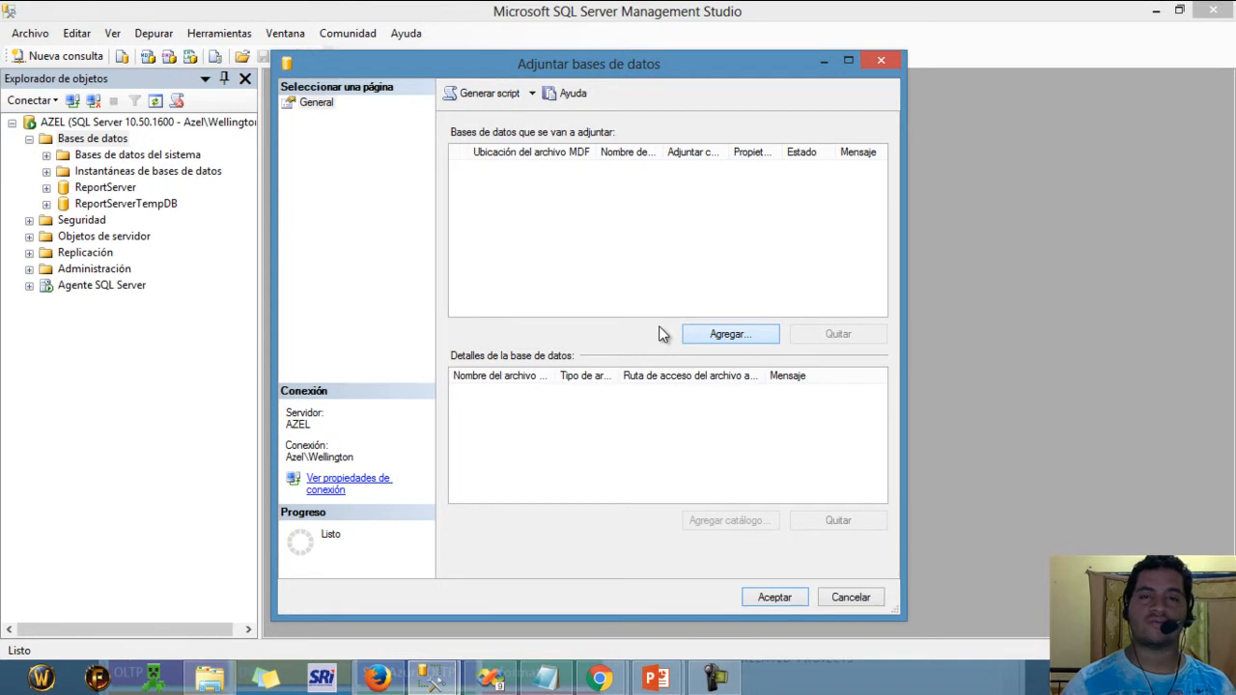
{"action": "left_click", "coordinate": [688, 334]}
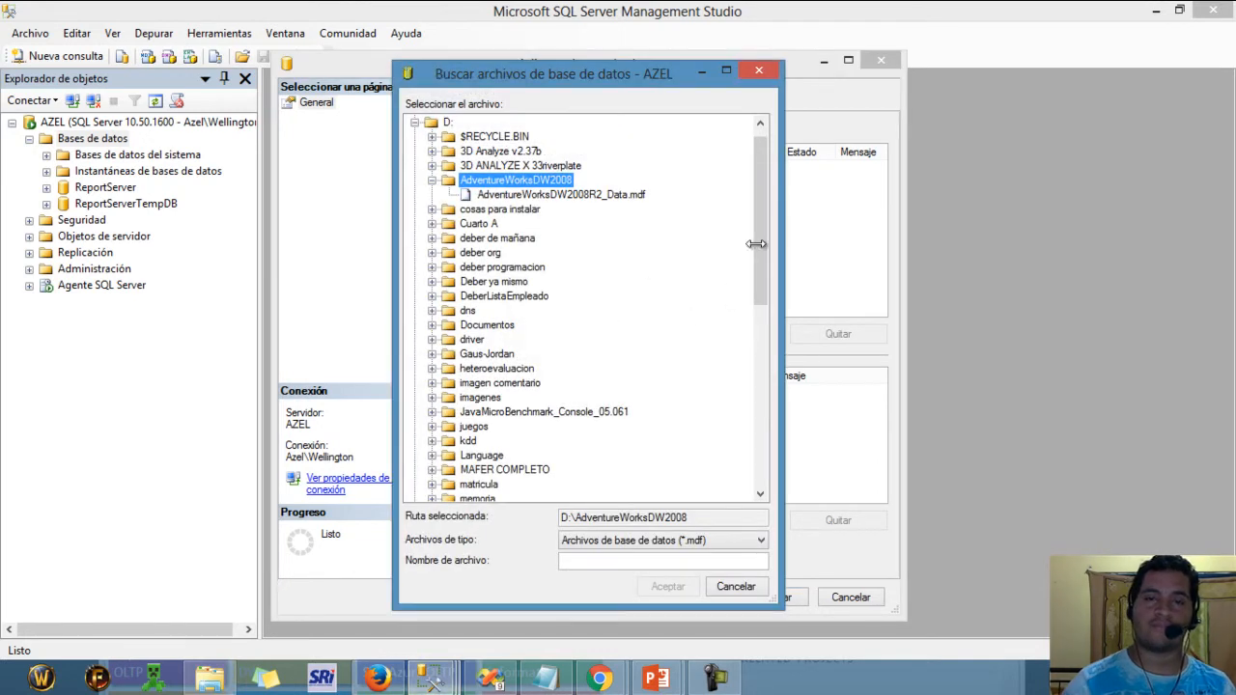
{"action": "left_click_drag", "start_coordinate": [764, 215], "coordinate": [761, 163]}
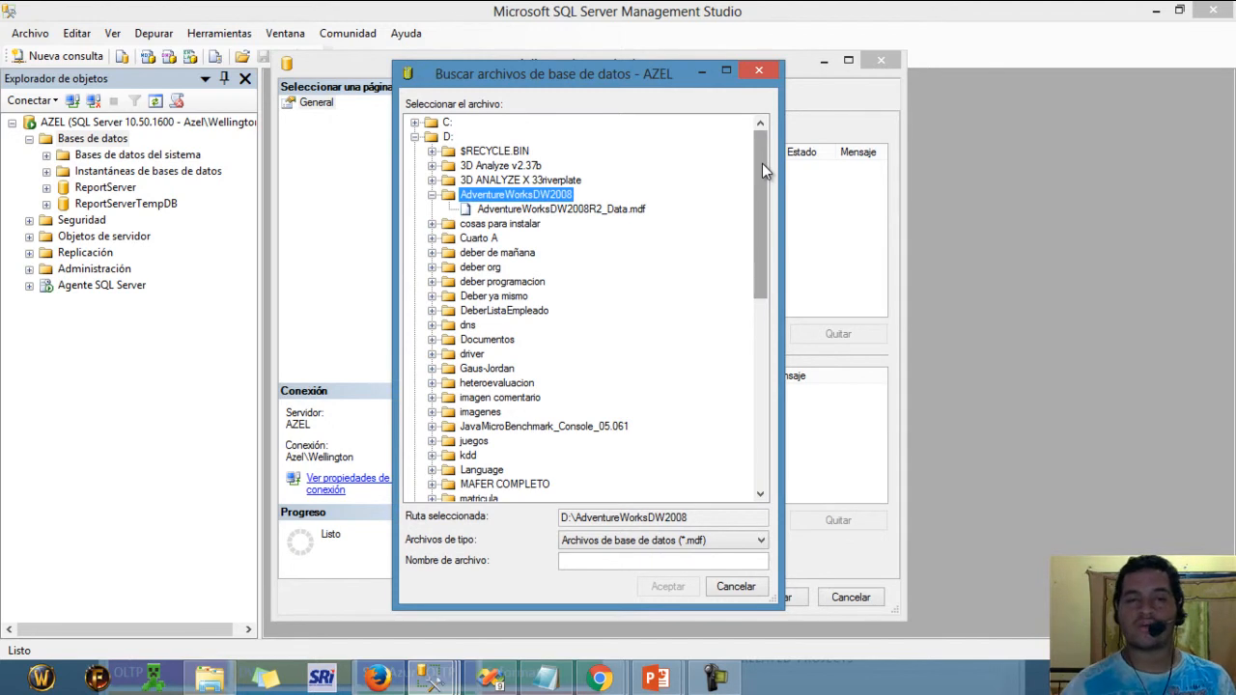
{"action": "left_click", "coordinate": [415, 124]}
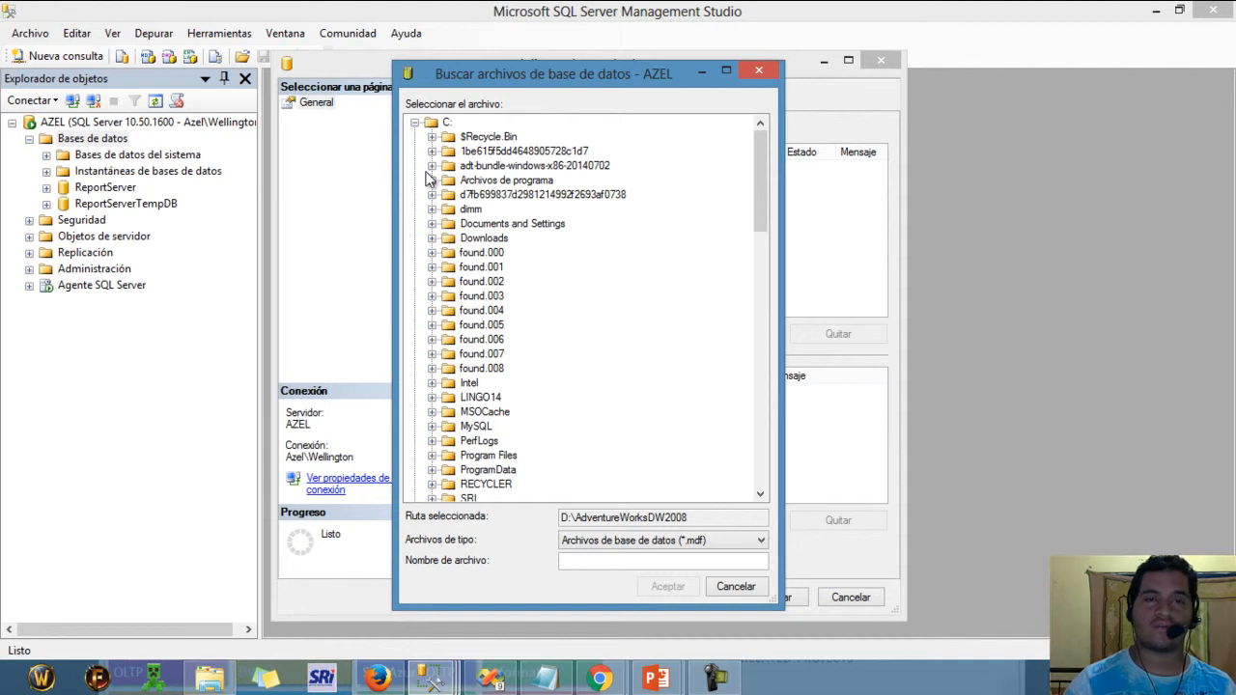
{"action": "left_click", "coordinate": [415, 123]}
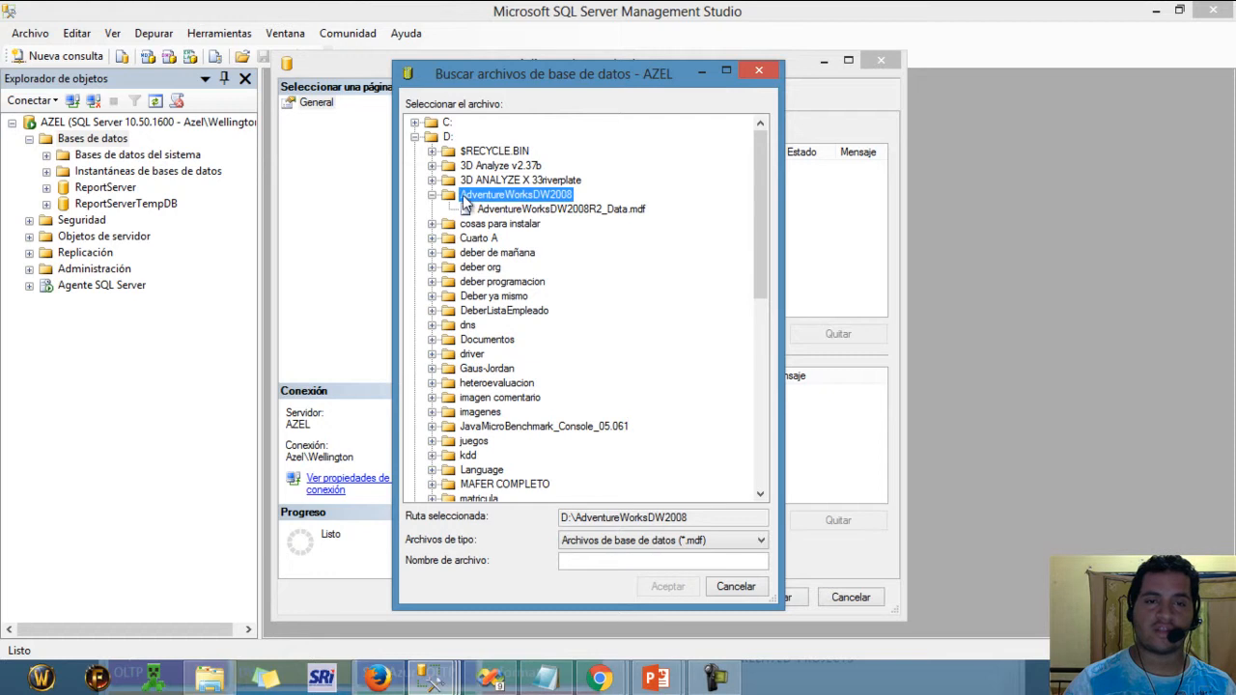
{"action": "left_click", "coordinate": [531, 209]}
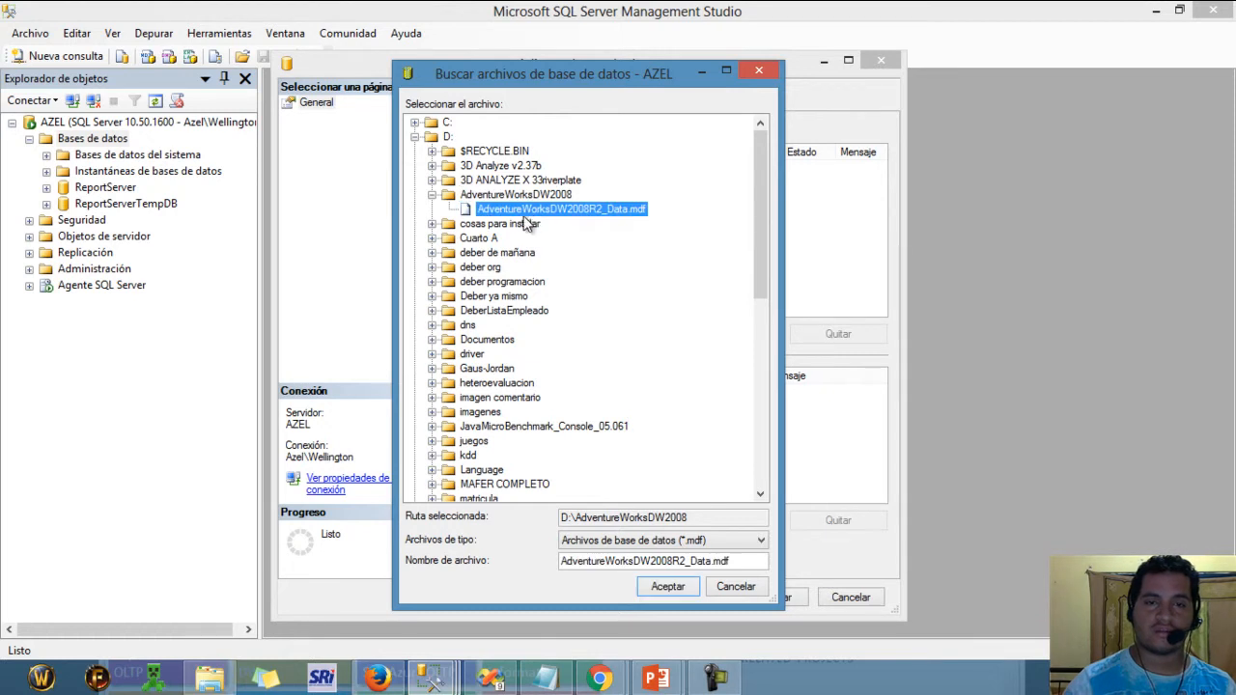
{"action": "left_click", "coordinate": [665, 585]}
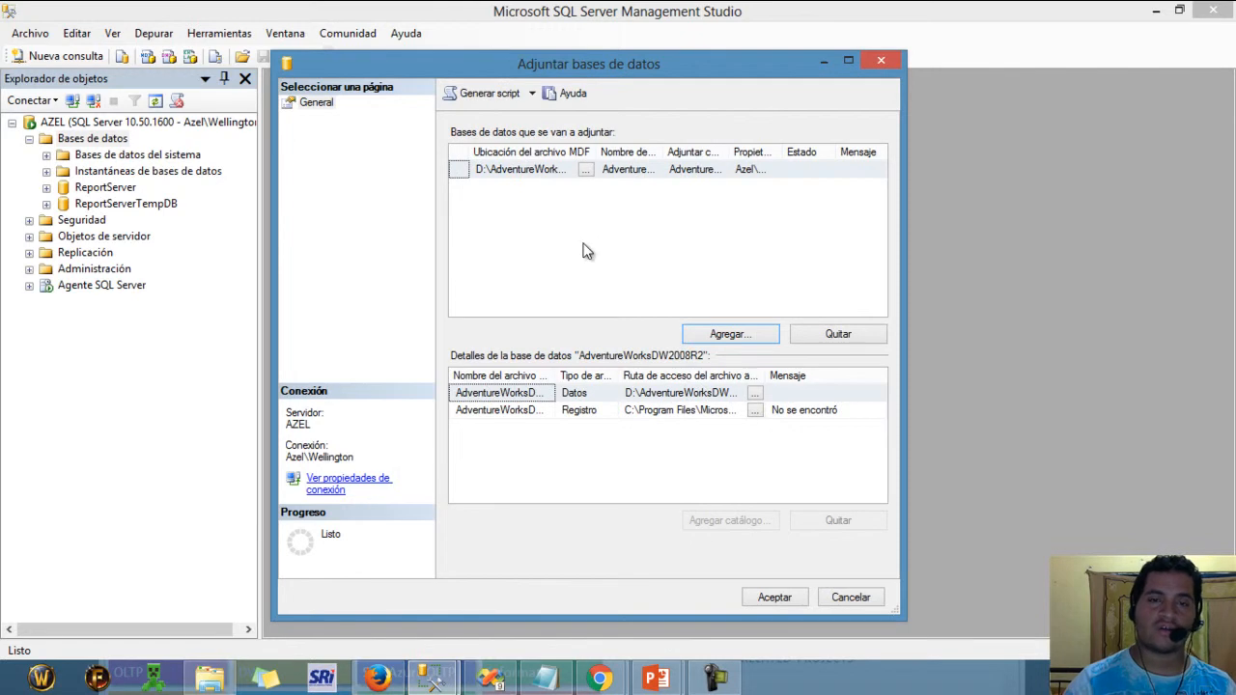
Step: Remove the Registro log file entry from the database details and attach the AdventureWorksDW2008R2 database
{"action": "left_click", "coordinate": [591, 394]}
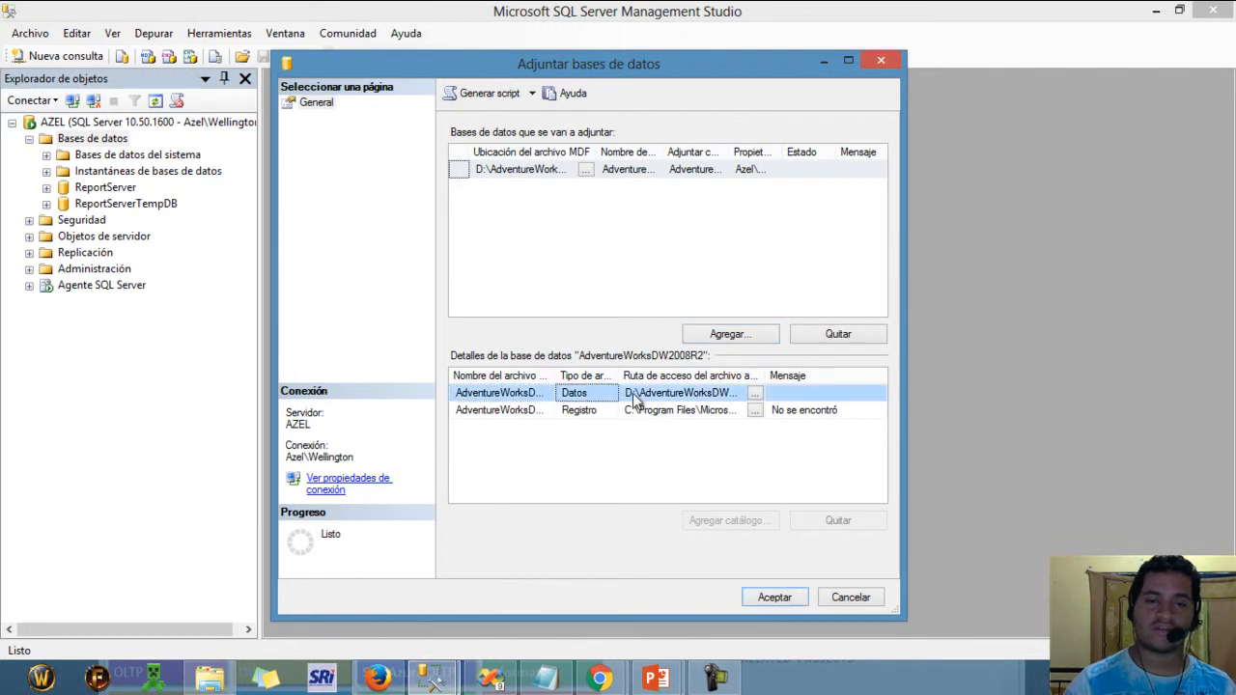
{"action": "left_click", "coordinate": [589, 411]}
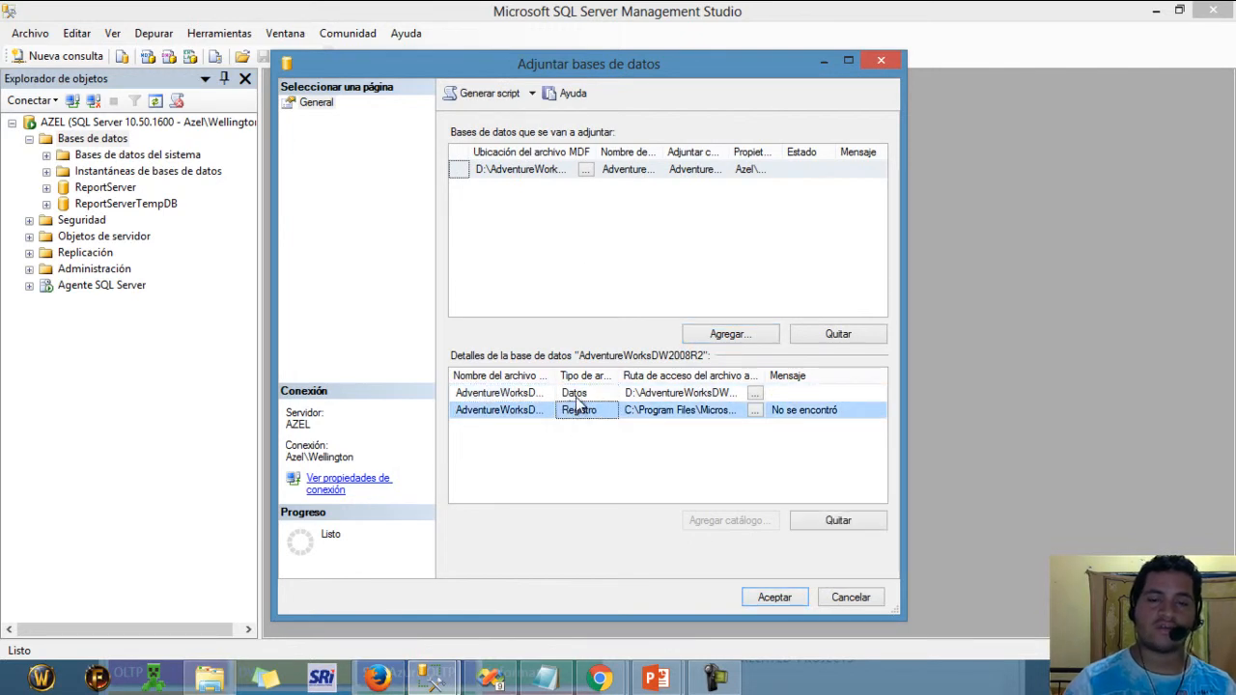
{"action": "left_click", "coordinate": [582, 395]}
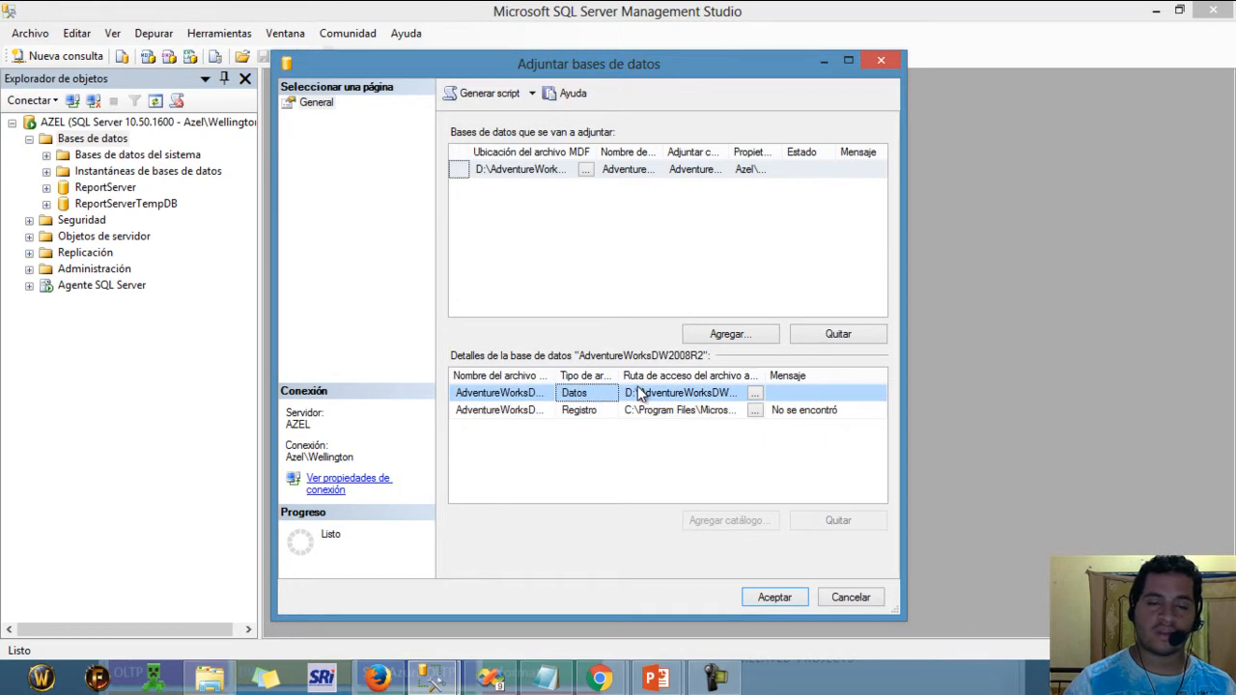
{"action": "left_click", "coordinate": [586, 413]}
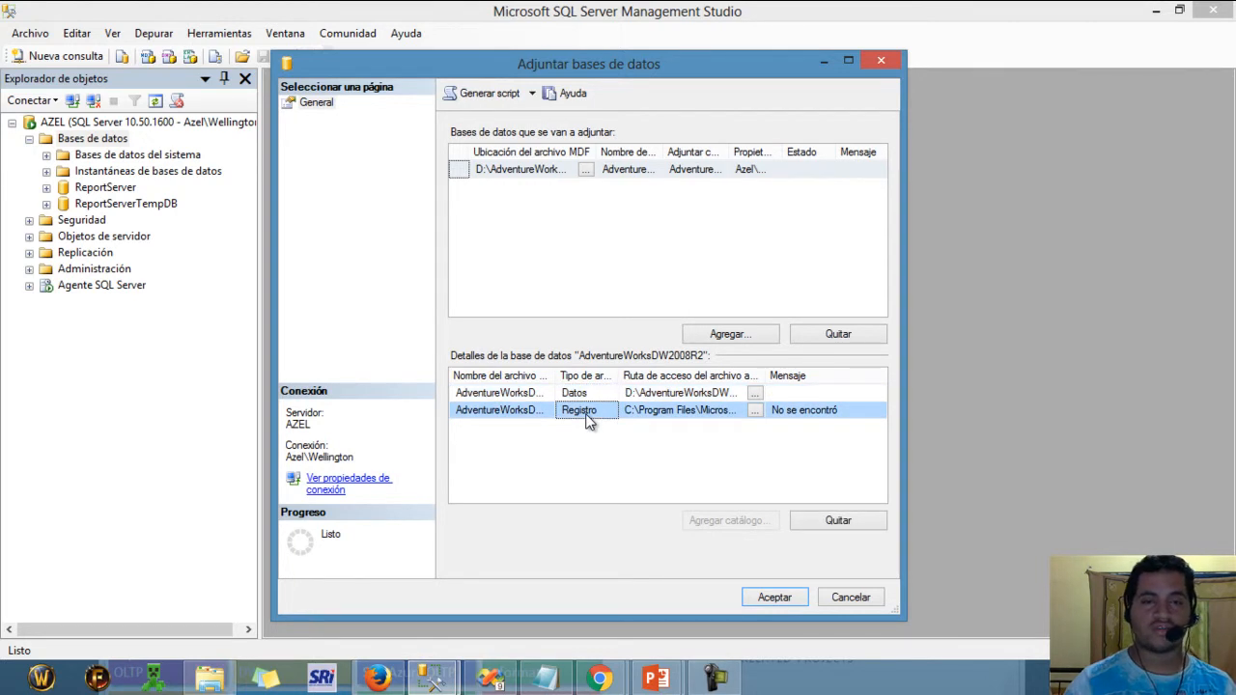
{"action": "left_click", "coordinate": [840, 521]}
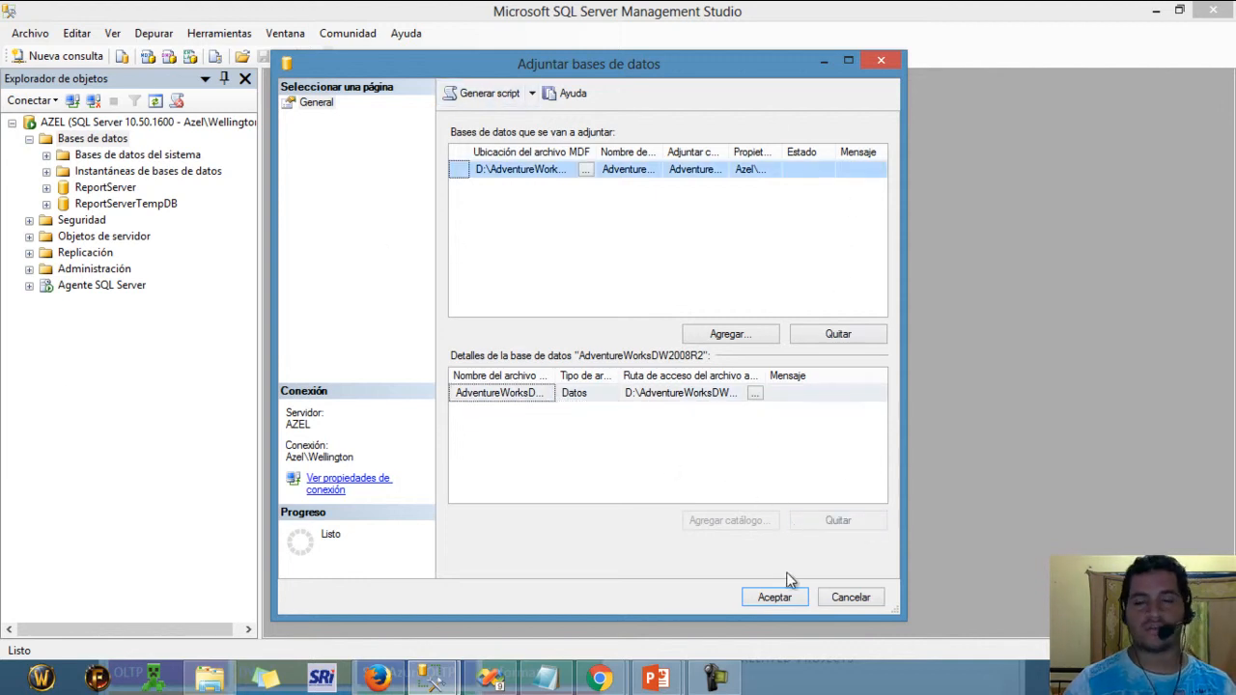
{"action": "left_click", "coordinate": [783, 595]}
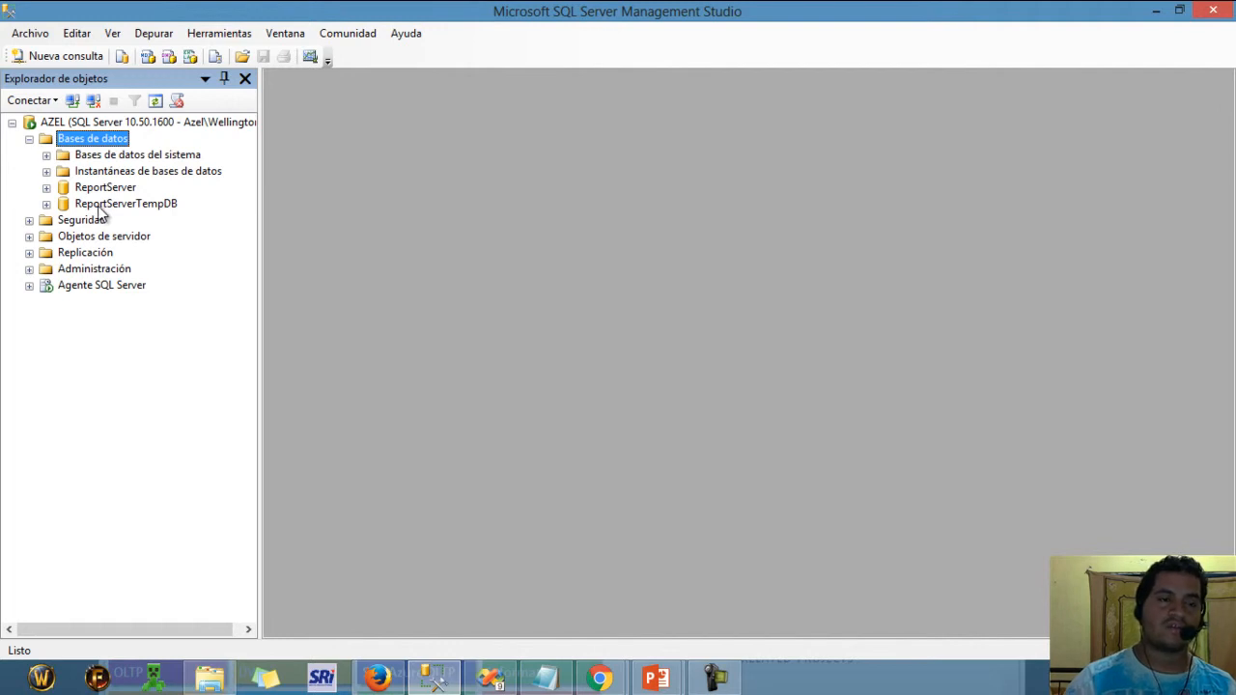
Step: Switch to File Explorer and check which database files the AdventureWorksDW2008 folder contains
{"action": "left_click", "coordinate": [209, 678]}
{"action": "left_click", "coordinate": [639, 260]}
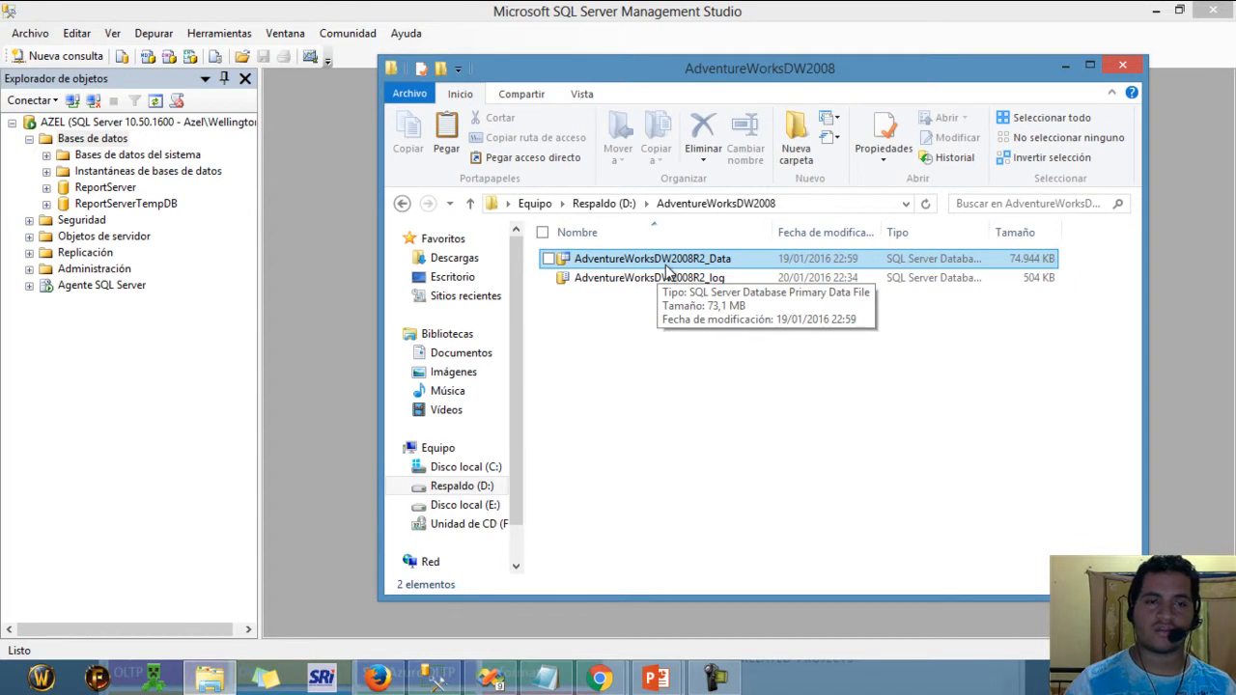
{"action": "left_click", "coordinate": [689, 325]}
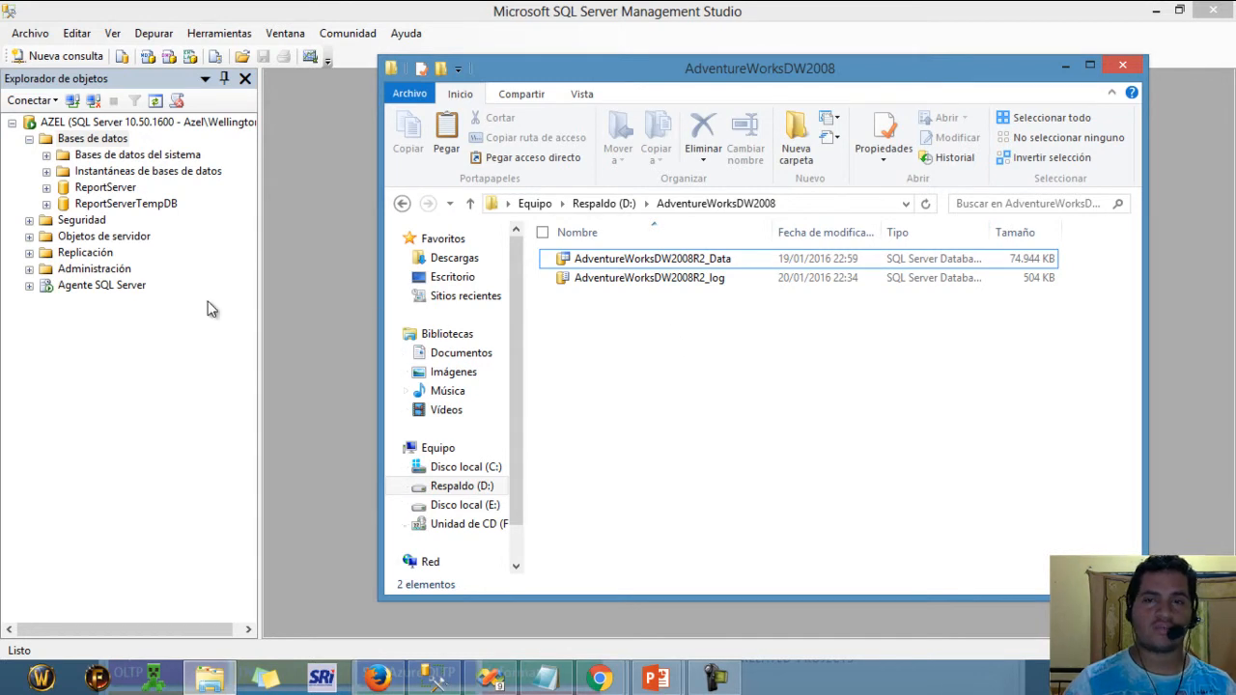
Step: Switch to SQL Server Management Studio and refresh the Bases de datos folder in the object explorer
{"action": "left_click", "coordinate": [327, 7]}
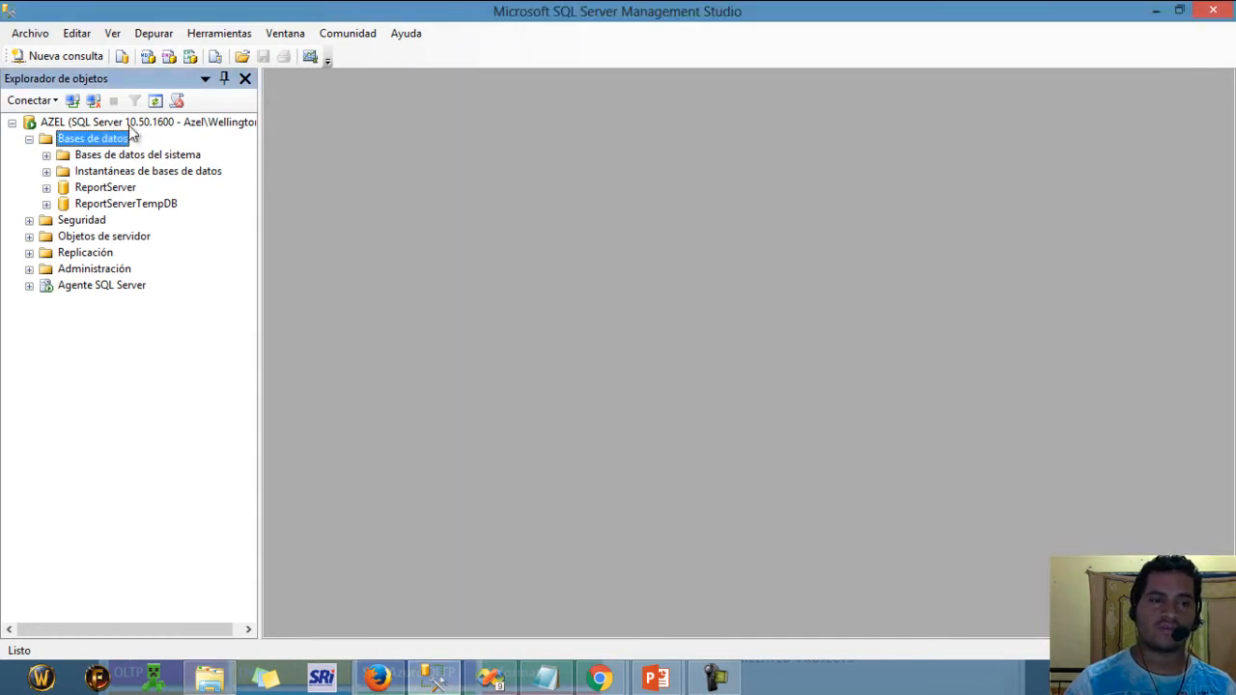
{"action": "left_click", "coordinate": [46, 154]}
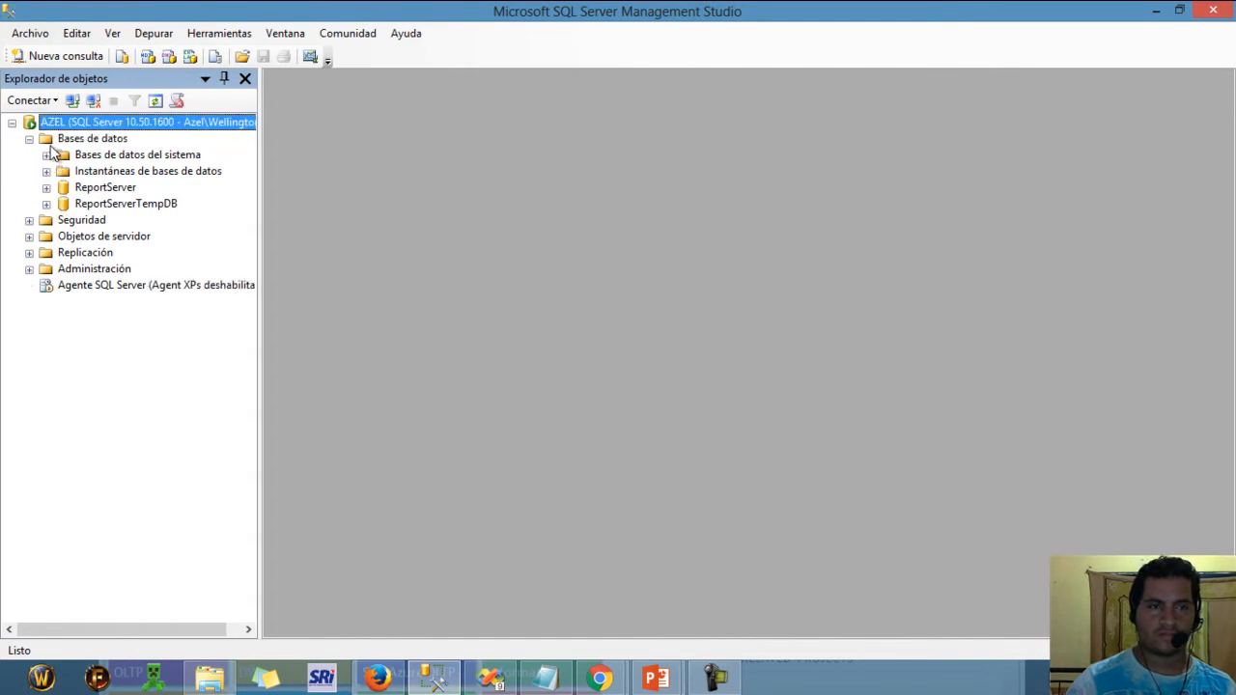
{"action": "right_click", "coordinate": [48, 144]}
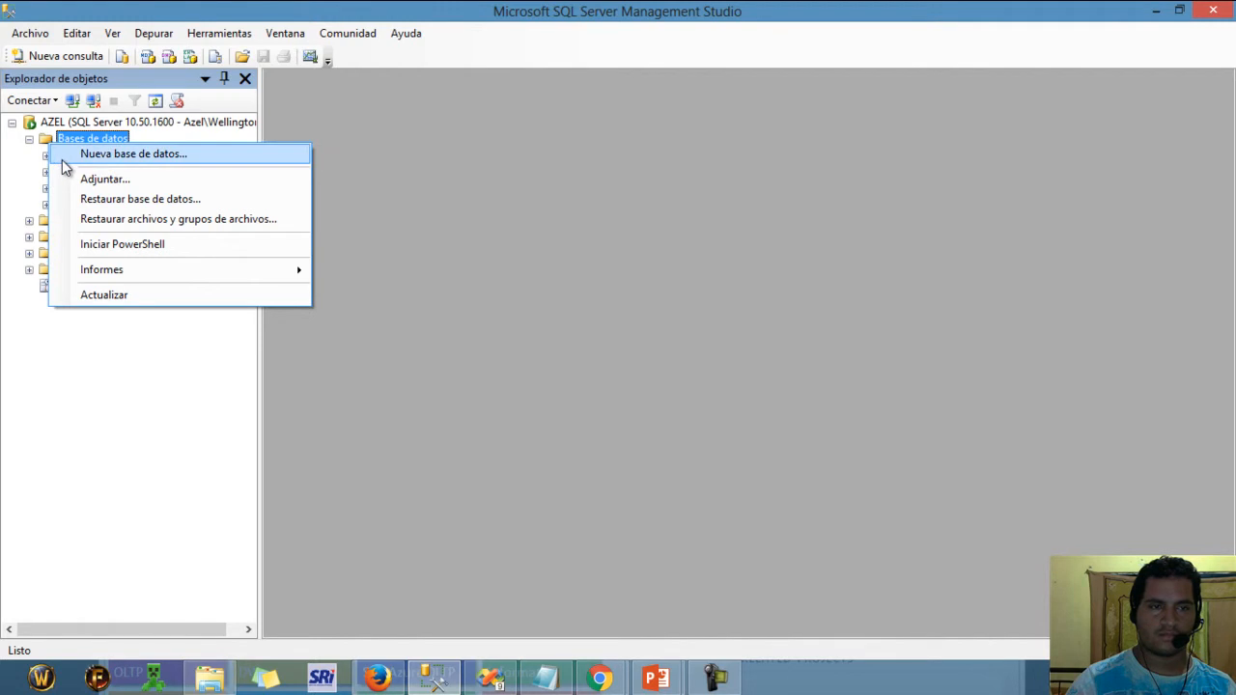
{"action": "left_click", "coordinate": [89, 295]}
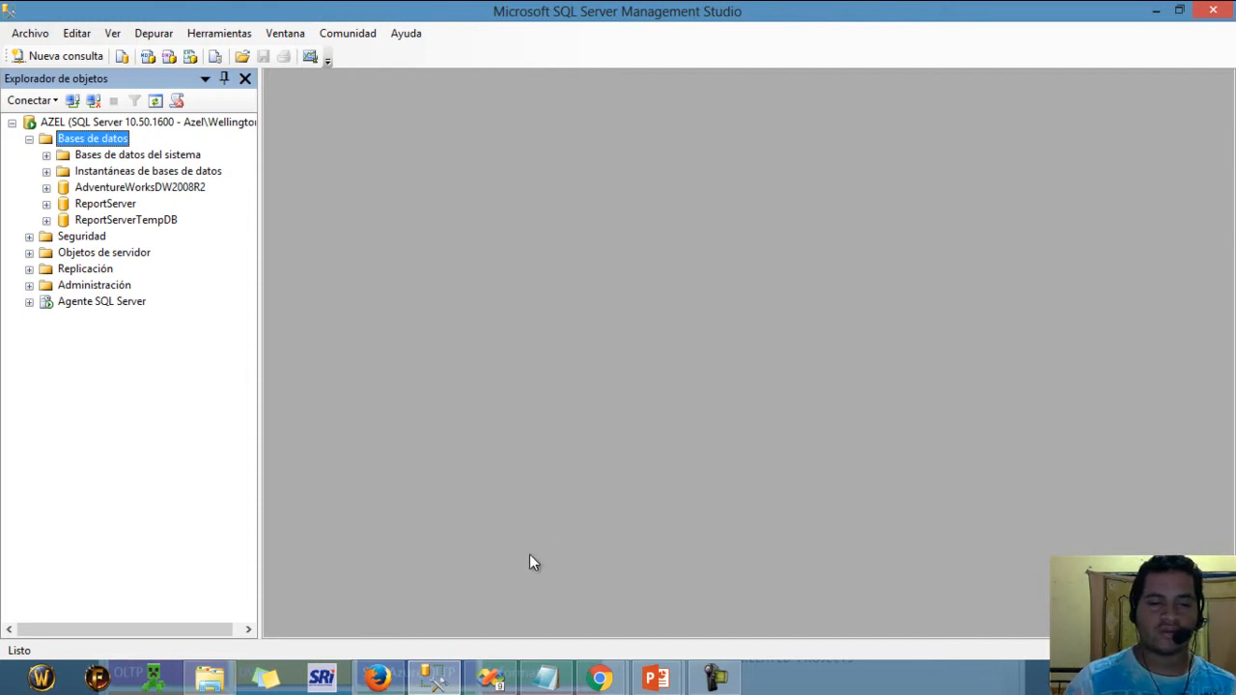
{"action": "mouse_move", "coordinate": [436, 678]}
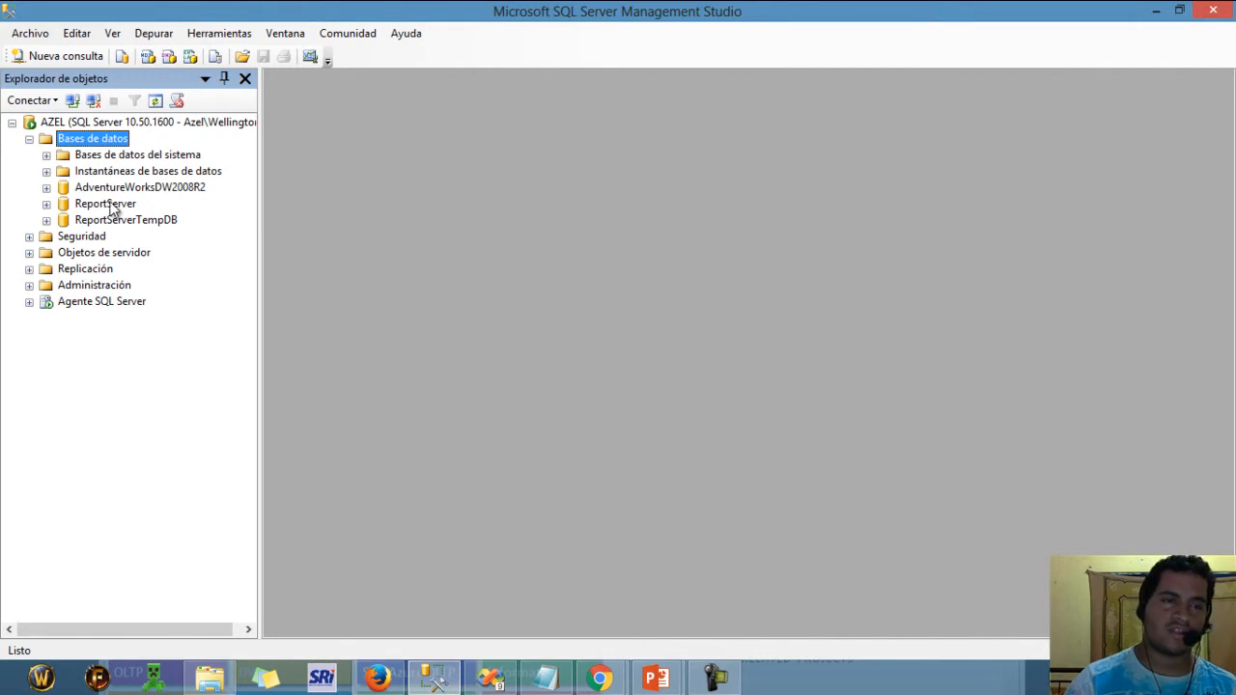
{"action": "right_click", "coordinate": [89, 143]}
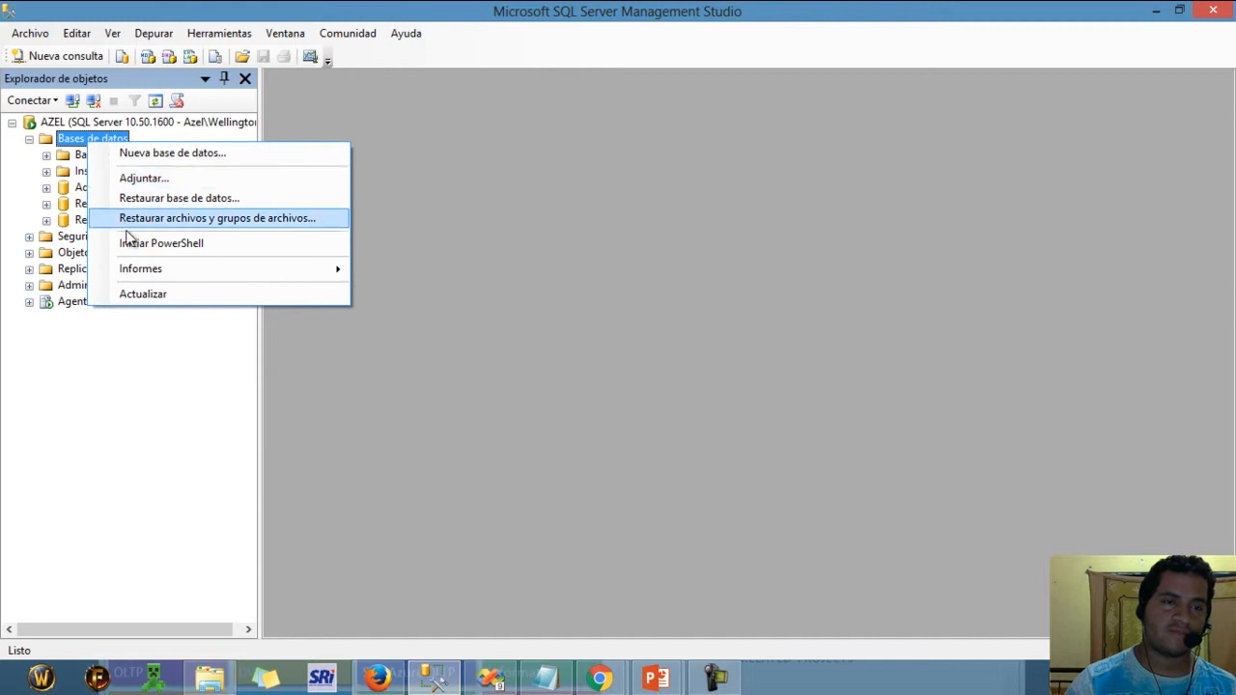
{"action": "left_click", "coordinate": [92, 411]}
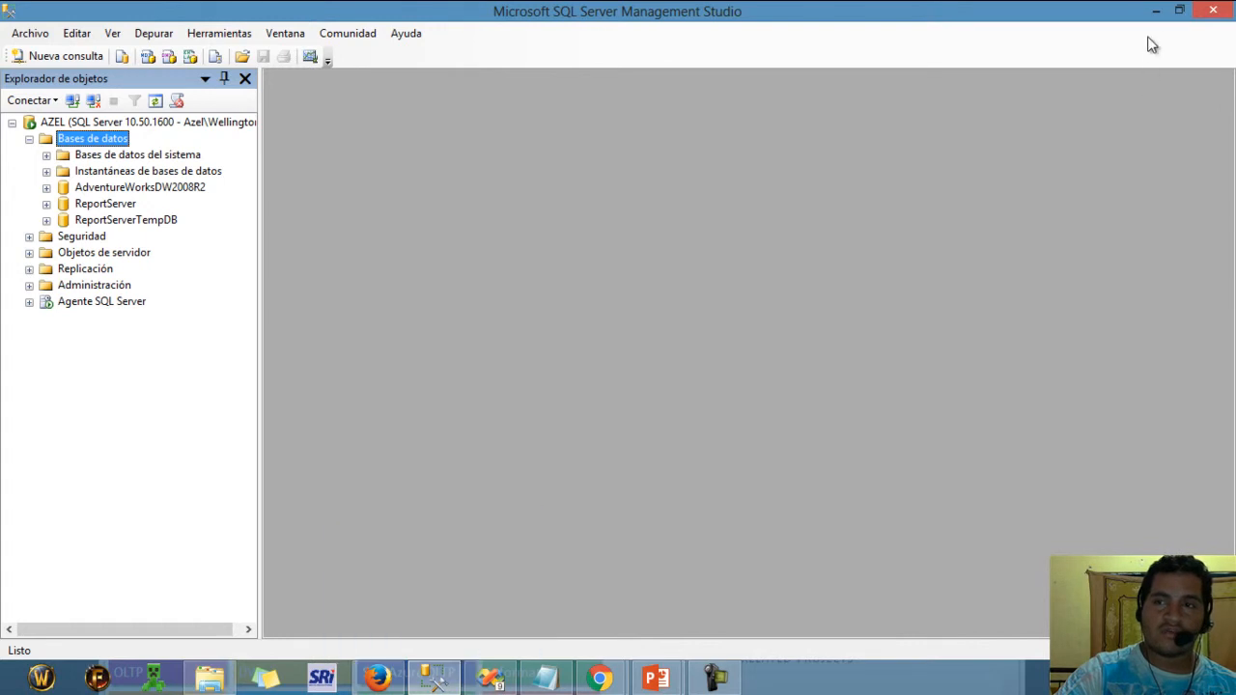
Step: Switch to Visual Studio and create a new Analysis Services project named ASDataMining2008R2_1 from the Business Intelligence templates
{"action": "left_click", "coordinate": [492, 679]}
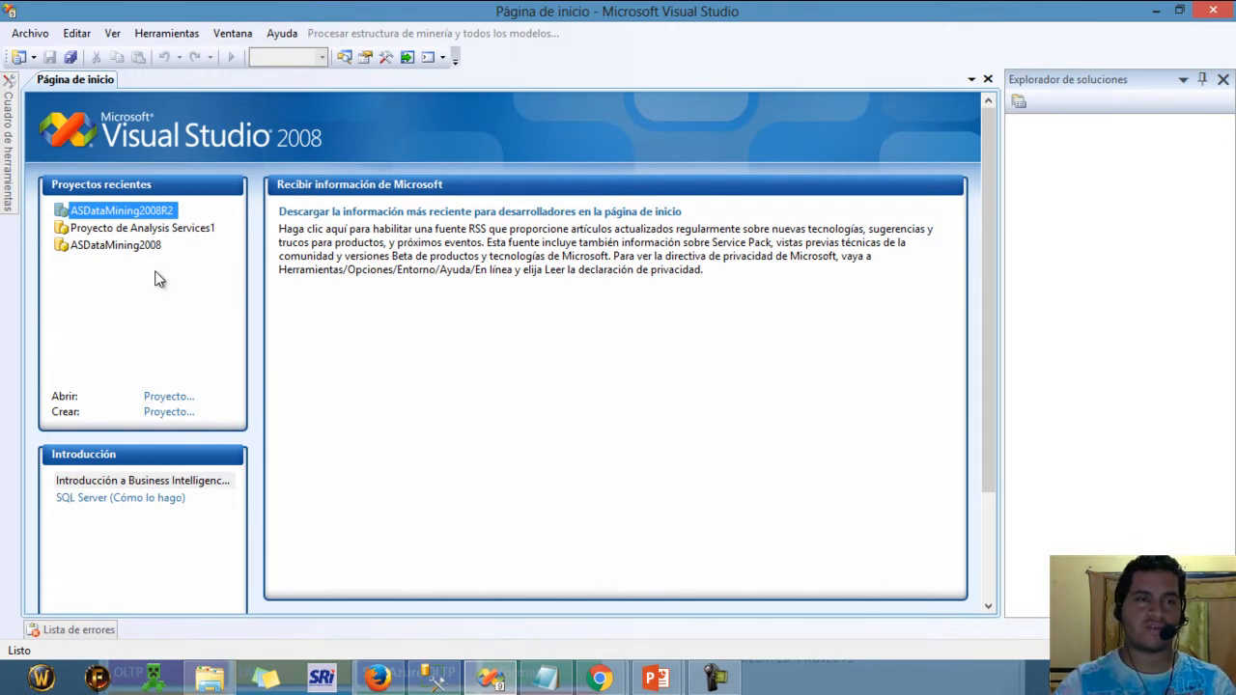
{"action": "left_click", "coordinate": [37, 37]}
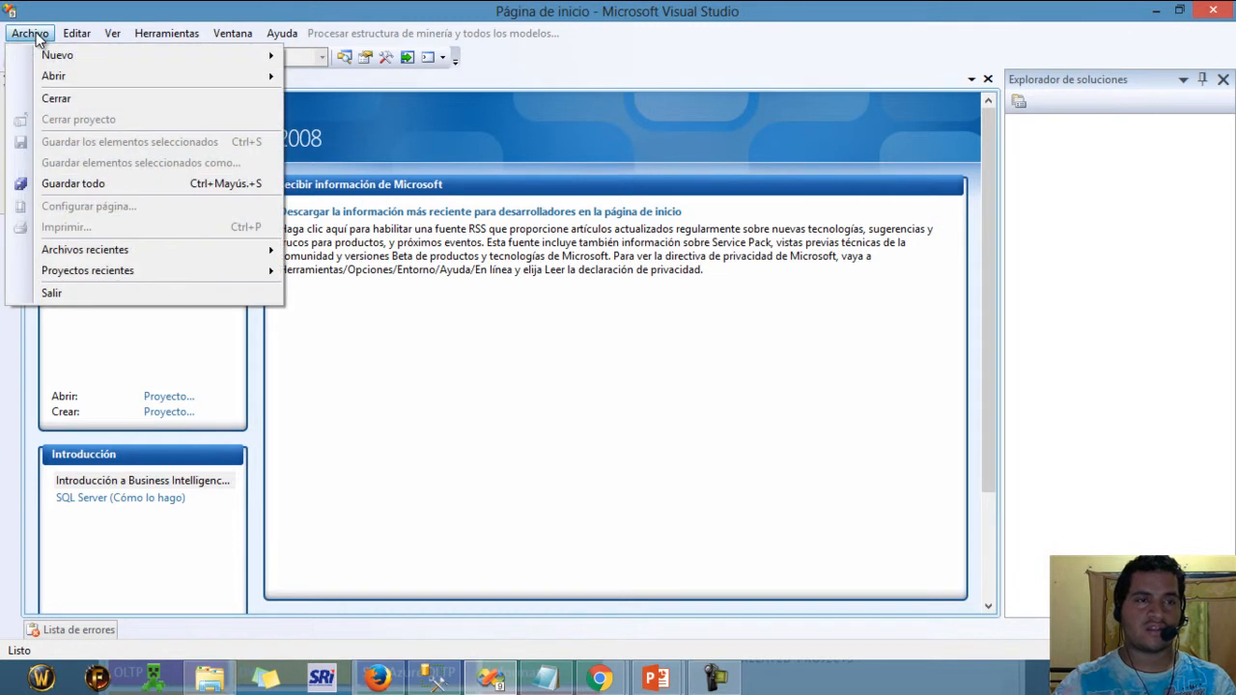
{"action": "mouse_move", "coordinate": [242, 61]}
{"action": "left_click", "coordinate": [365, 60]}
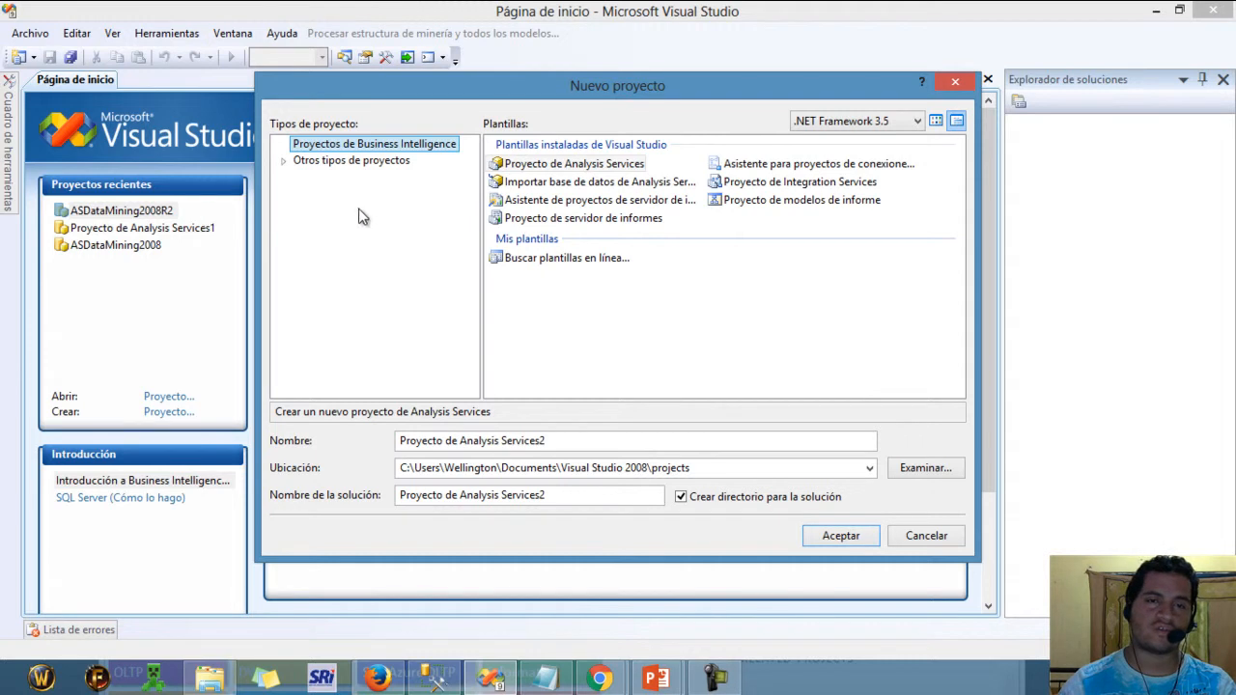
{"action": "left_click", "coordinate": [540, 166]}
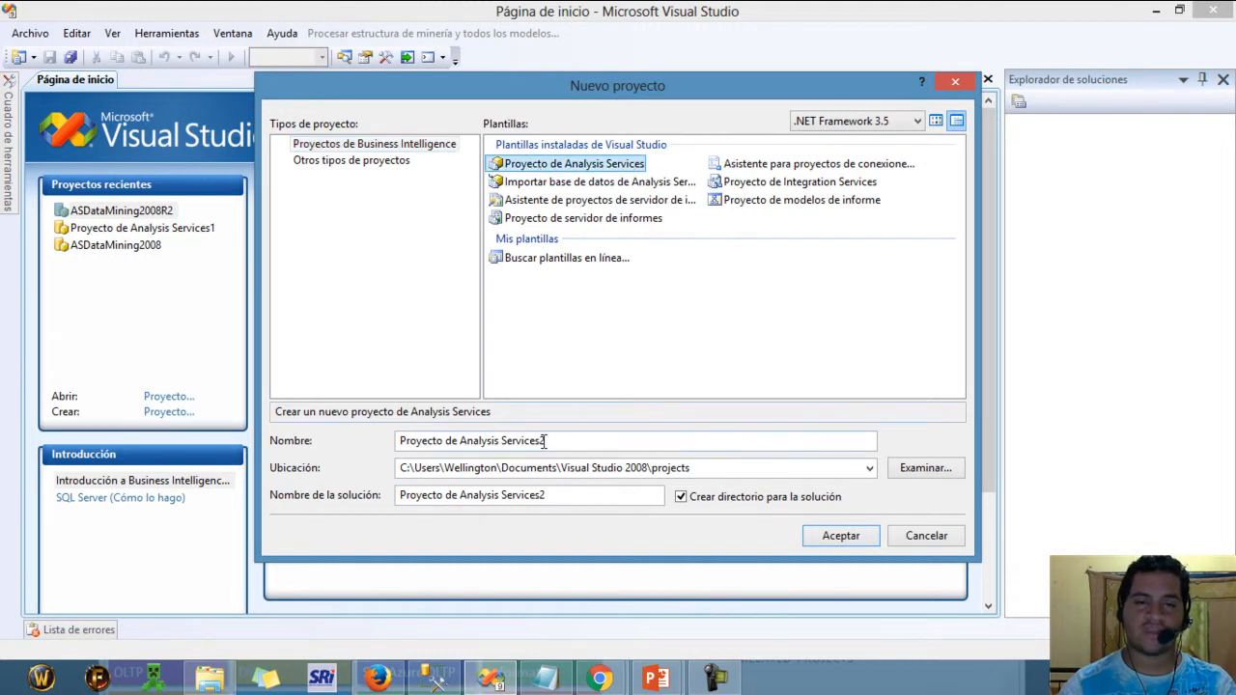
{"action": "left_click_drag", "start_coordinate": [541, 445], "coordinate": [355, 444]}
{"action": "type", "text": "AS"}
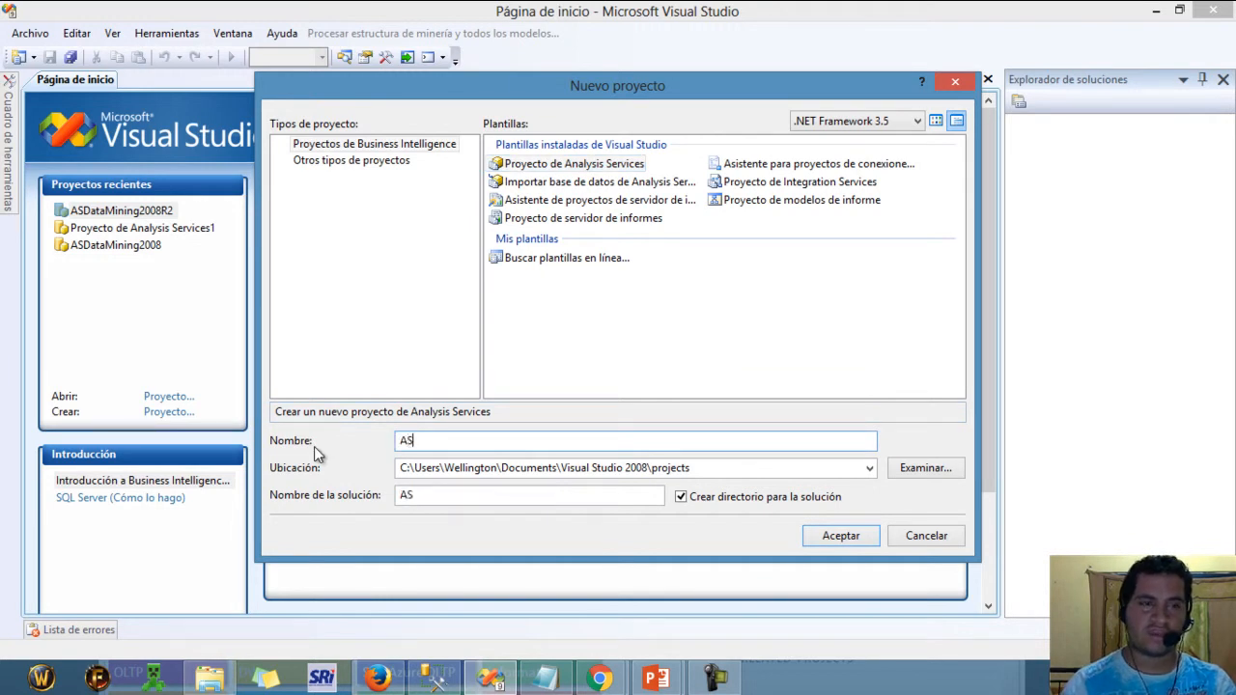
{"action": "type", "text": "DataMining"}
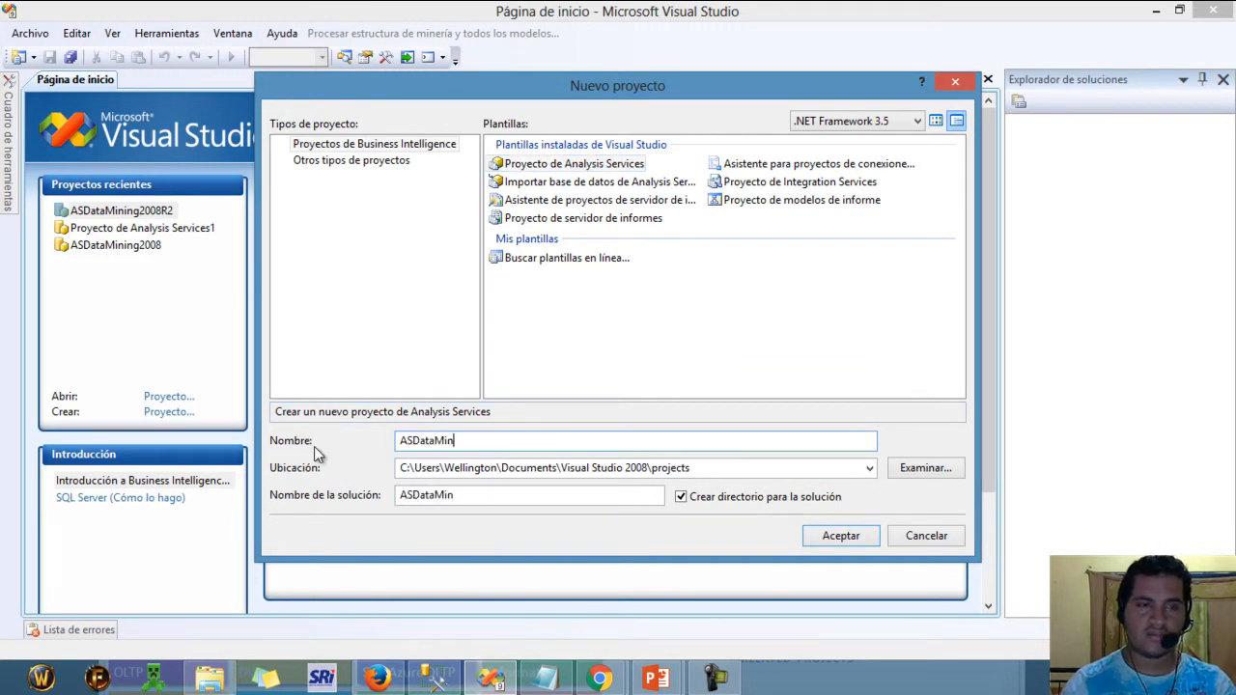
{"action": "type", "text": "2008R2_1"}
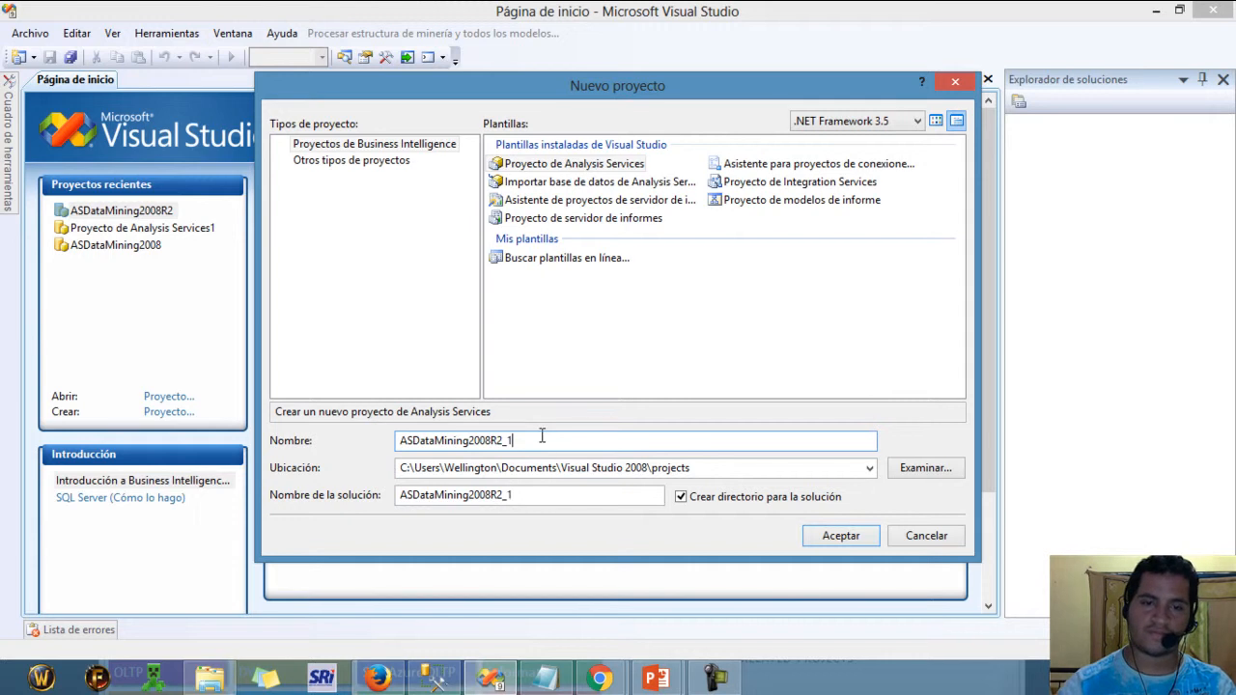
{"action": "left_click", "coordinate": [836, 534]}
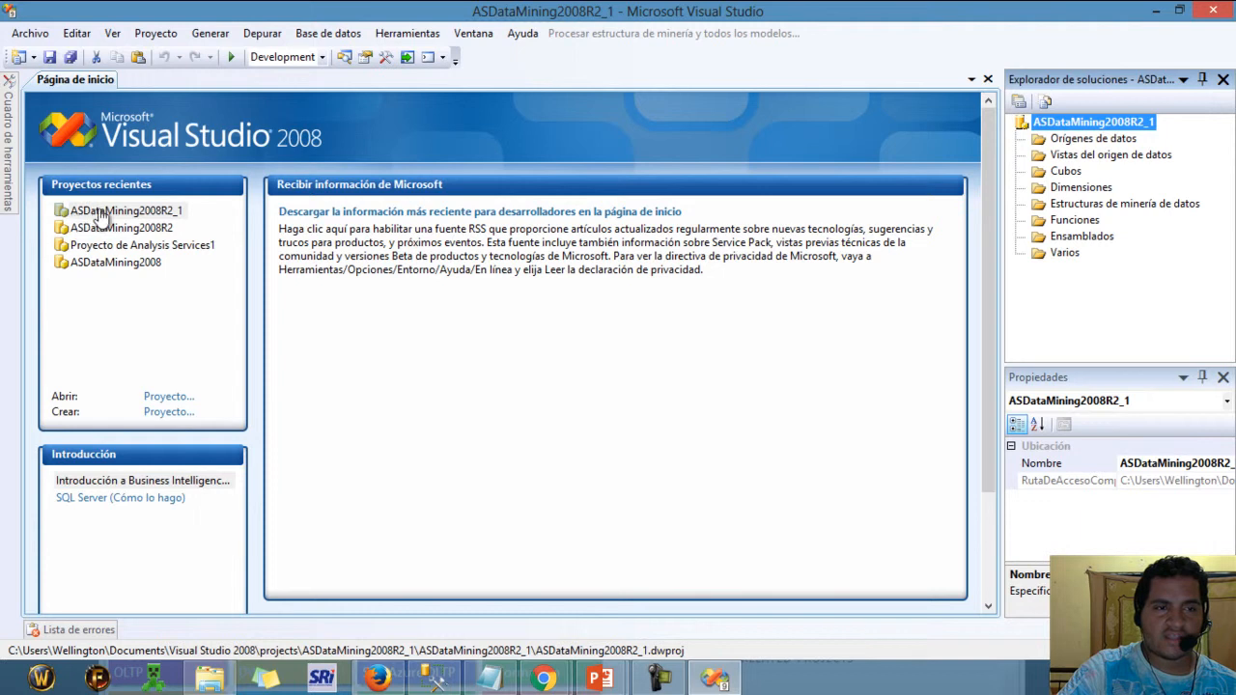
Step: Set the deployment (Implementación) server of the ASDataMining2008R2_1 project to AZEL in its properties, checking the server name in SQL Server Management Studio
{"action": "left_click", "coordinate": [171, 213]}
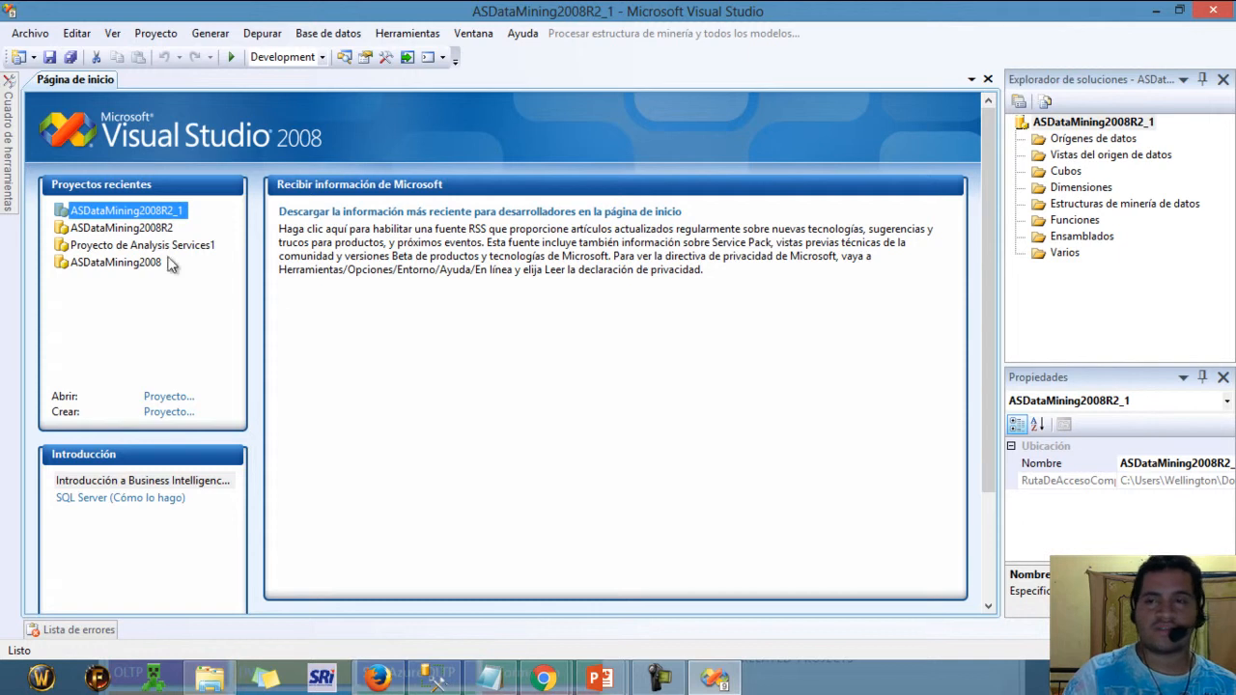
{"action": "left_click", "coordinate": [1073, 123]}
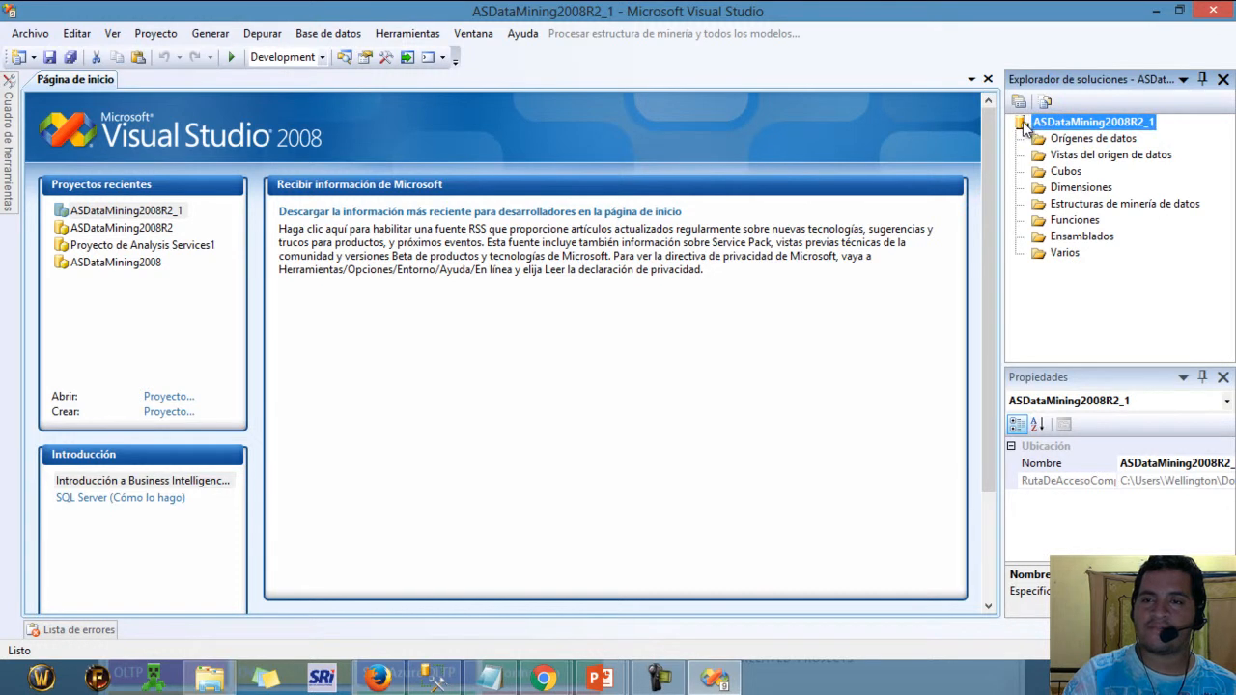
{"action": "right_click", "coordinate": [1025, 128]}
{"action": "left_click", "coordinate": [1035, 396]}
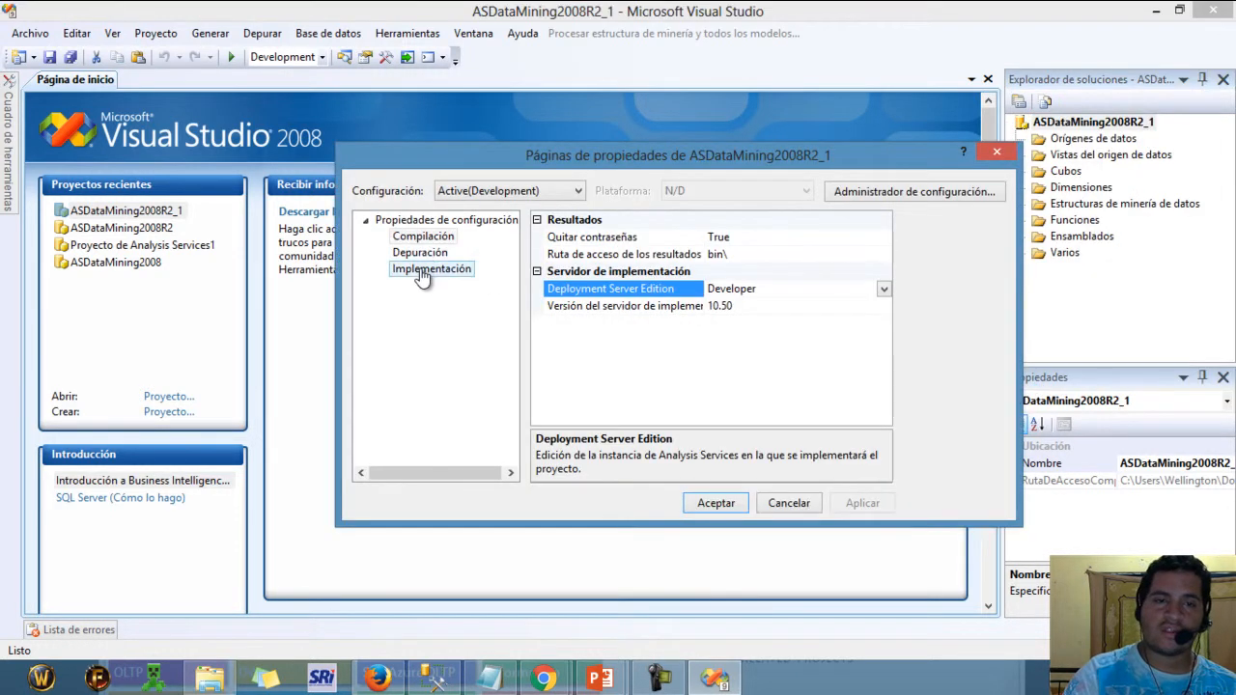
{"action": "left_click", "coordinate": [423, 272]}
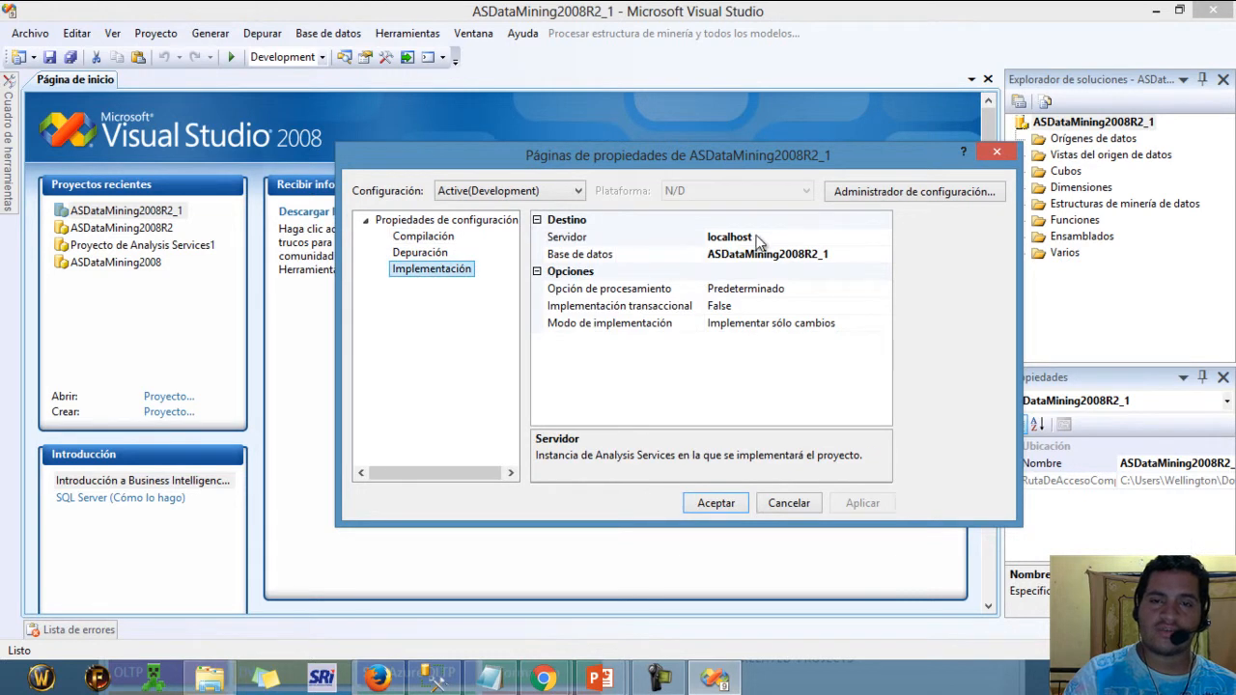
{"action": "left_click", "coordinate": [662, 242]}
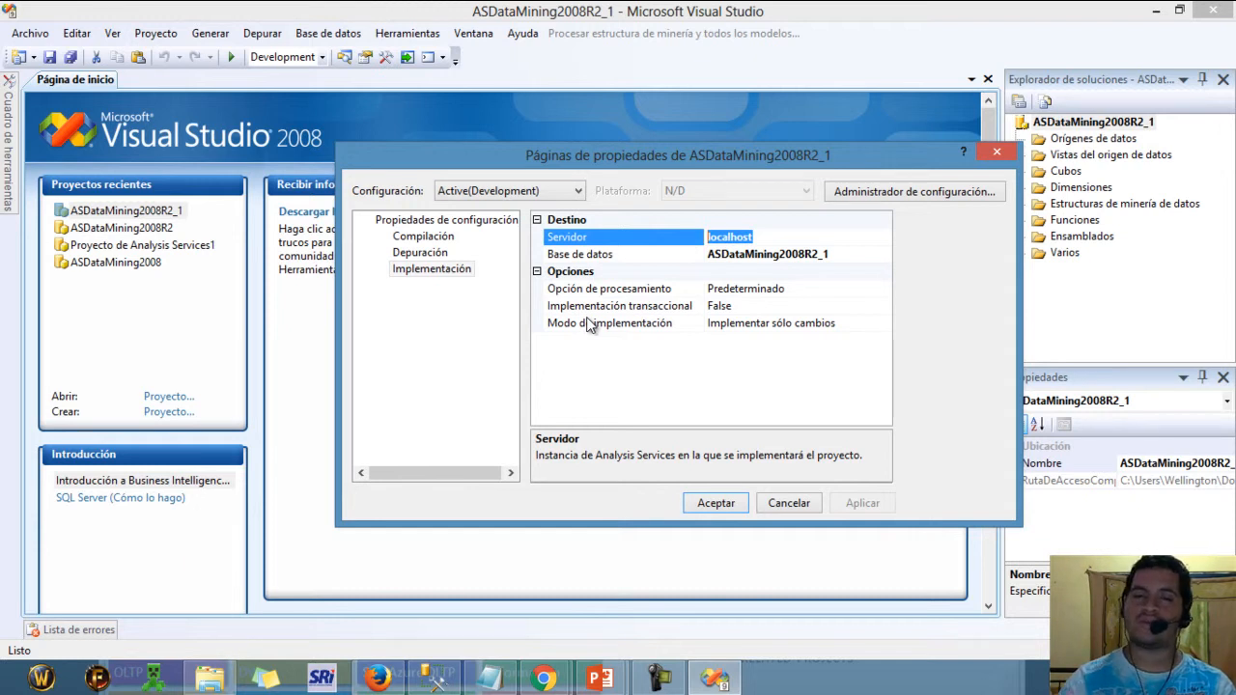
{"action": "type", "text": "AZEL"}
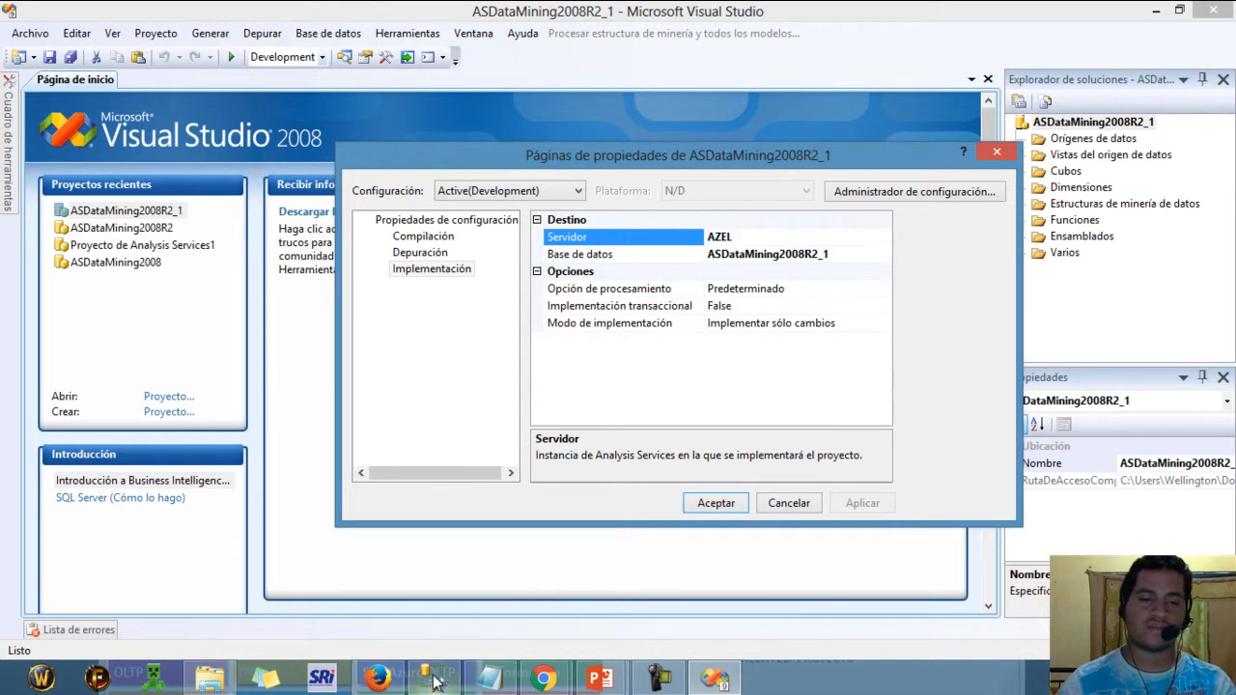
{"action": "left_click", "coordinate": [433, 682]}
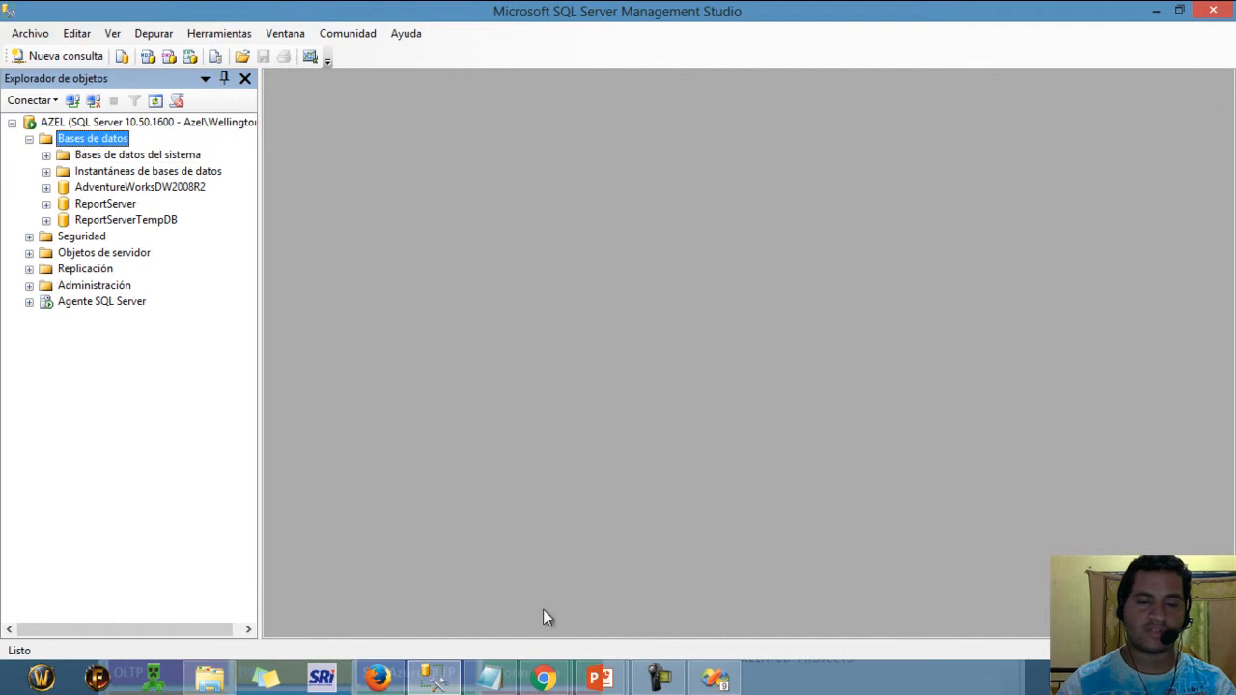
{"action": "left_click", "coordinate": [712, 678]}
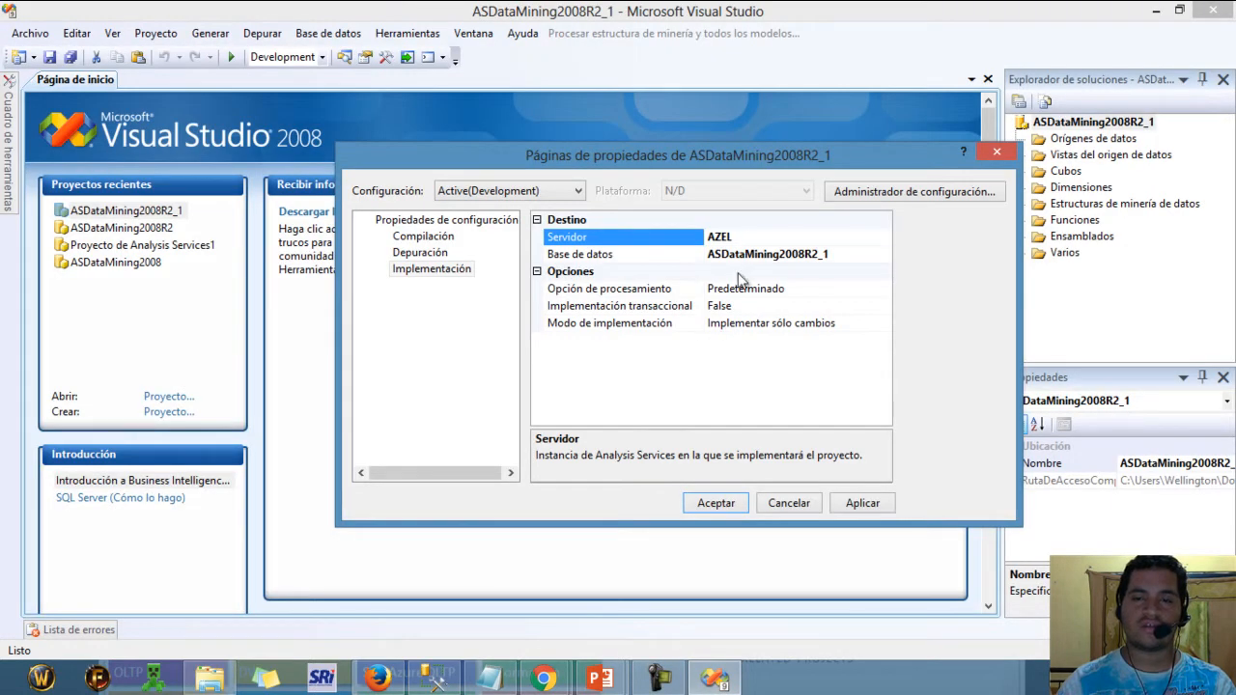
{"action": "left_click", "coordinate": [853, 503]}
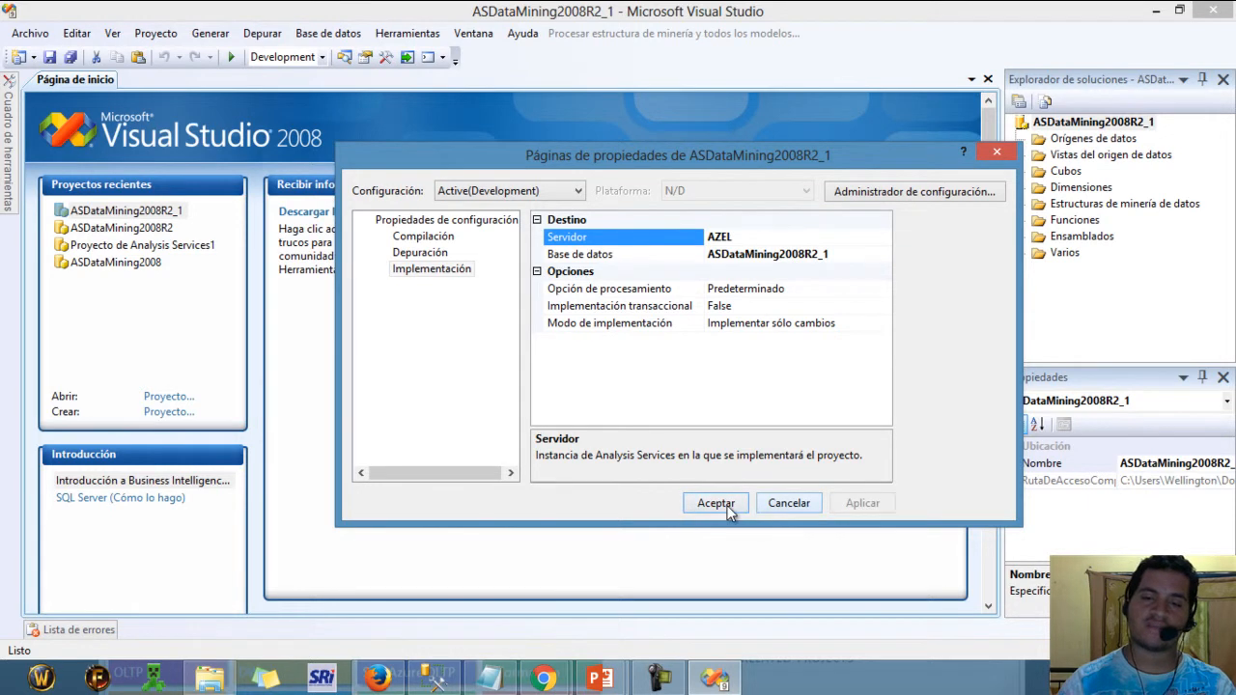
{"action": "left_click", "coordinate": [715, 502]}
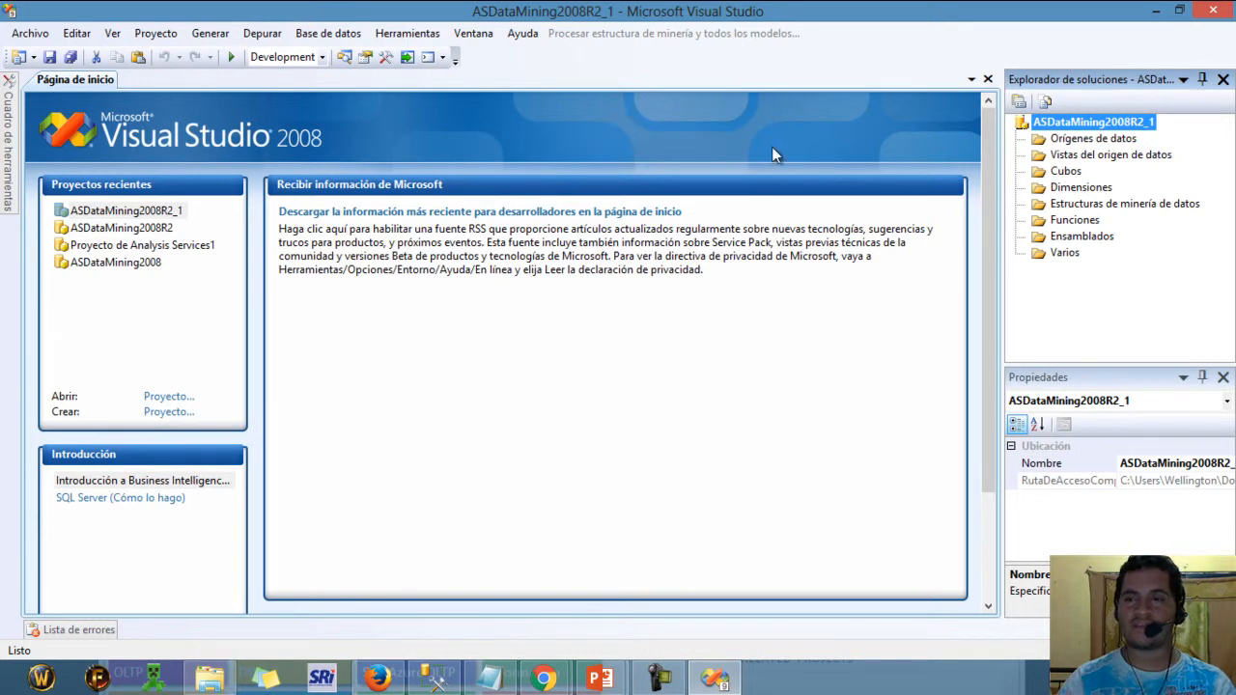
Step: Start a new data source under Orígenes de datos and delete the existing AZEL.AdventureWorksDW2008R2 connection in the wizard
{"action": "left_click", "coordinate": [1051, 141]}
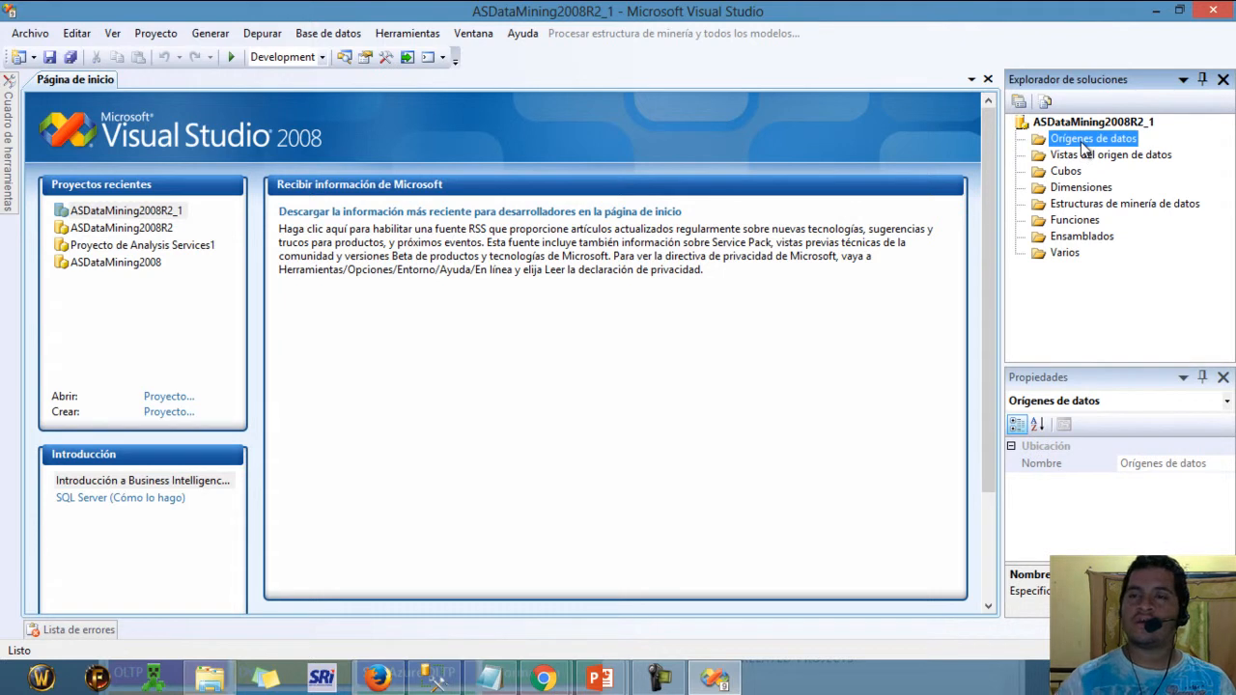
{"action": "right_click", "coordinate": [1080, 141]}
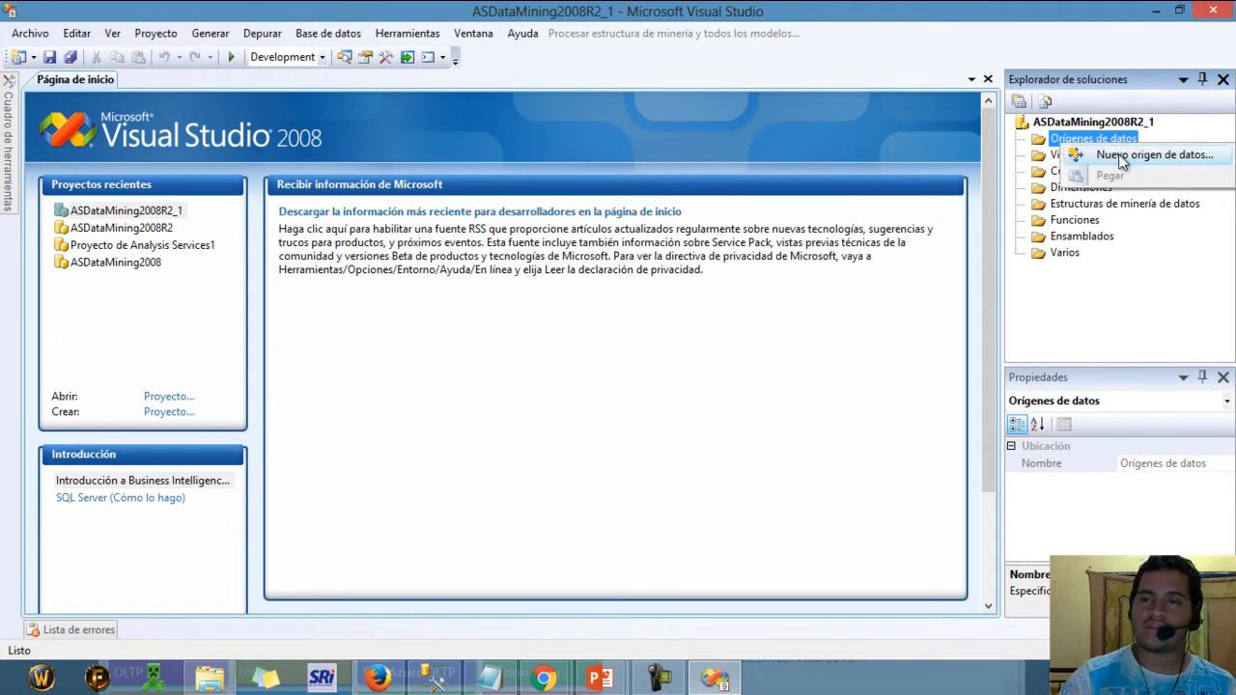
{"action": "left_click", "coordinate": [1118, 154]}
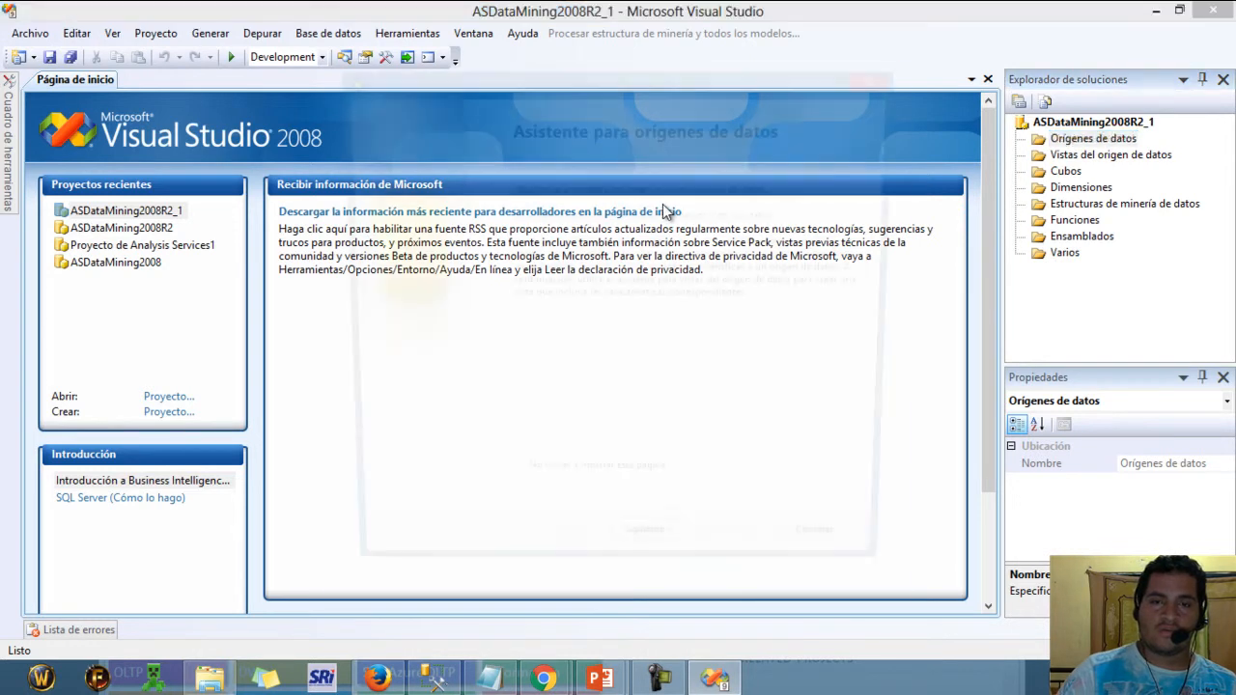
{"action": "left_click", "coordinate": [629, 568]}
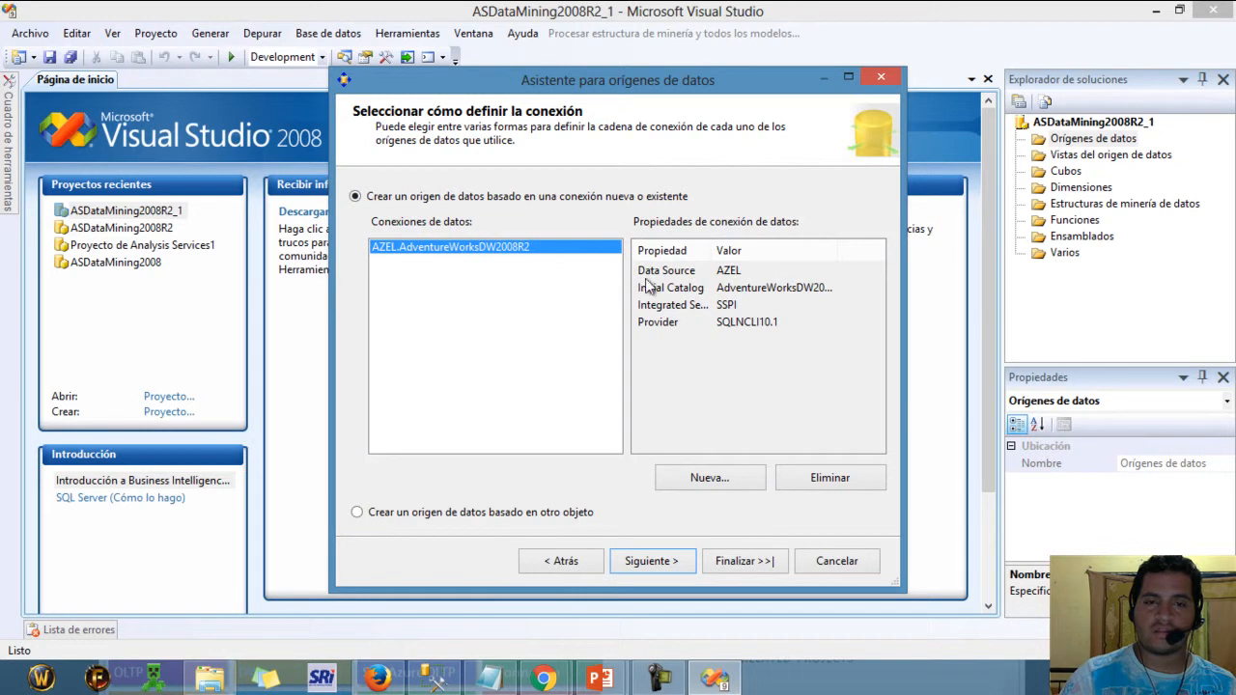
{"action": "left_click", "coordinate": [827, 477]}
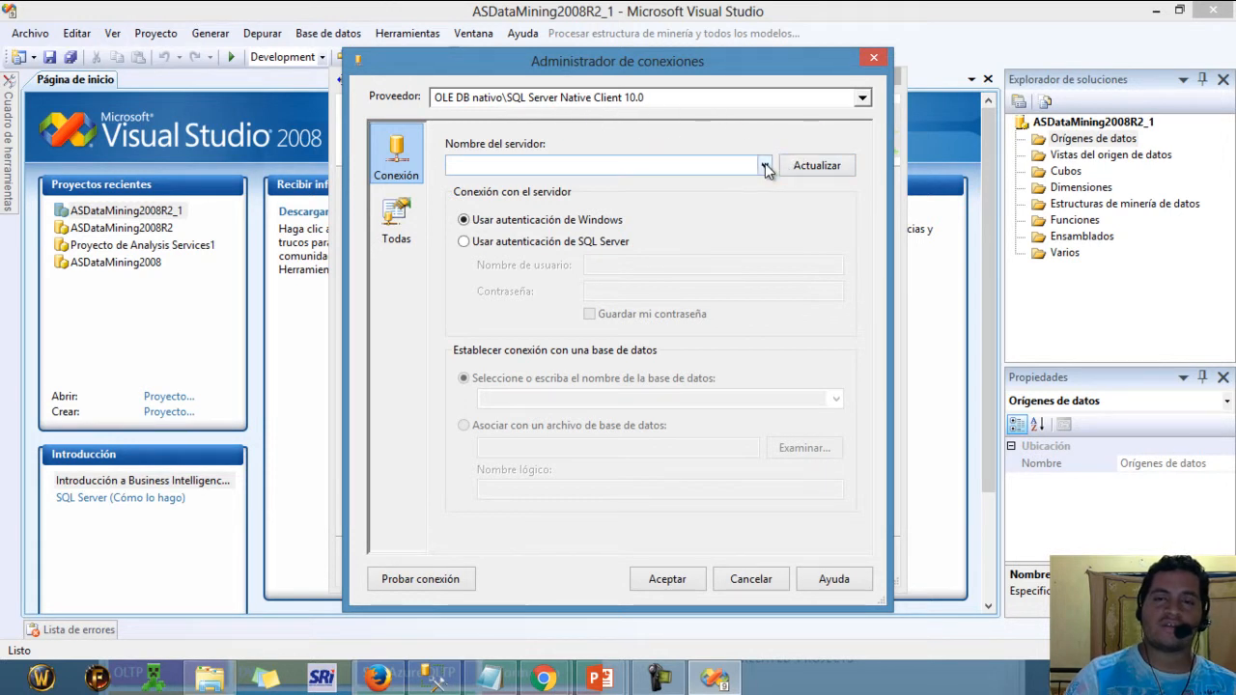
Step: Set the new connection's server name to AZEL and choose AdventureWorksDW2008R2 as its database
{"action": "left_click", "coordinate": [579, 166]}
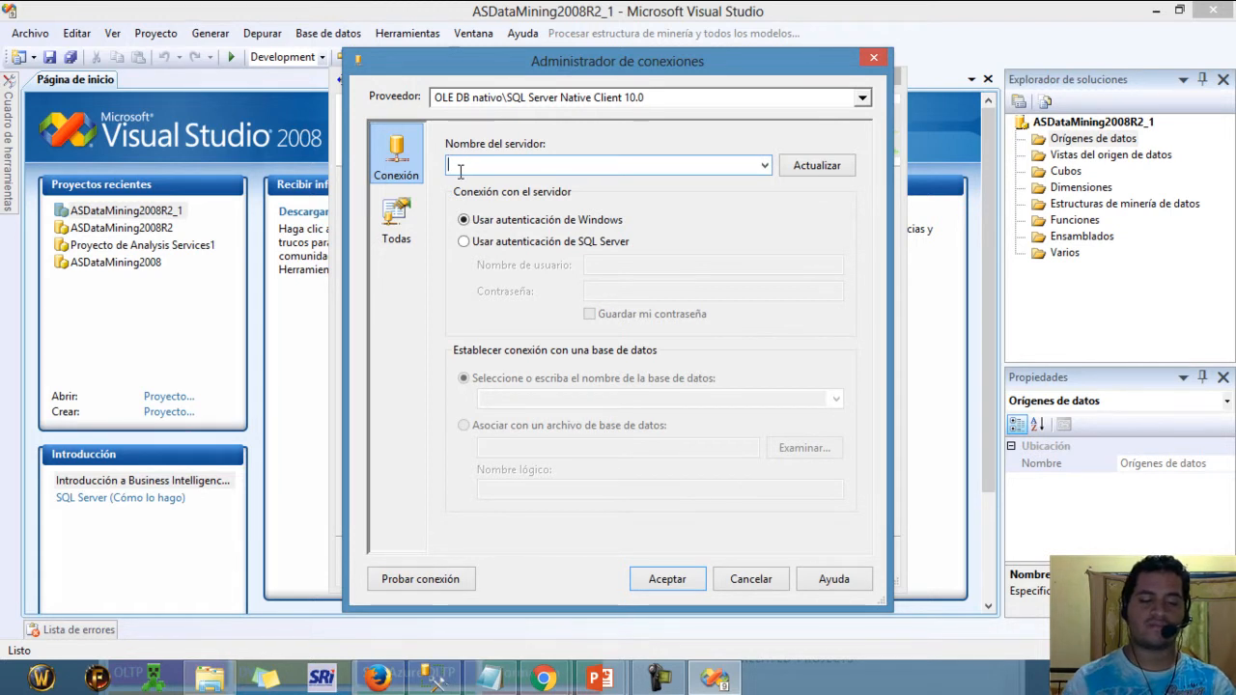
{"action": "type", "text": "AZEL"}
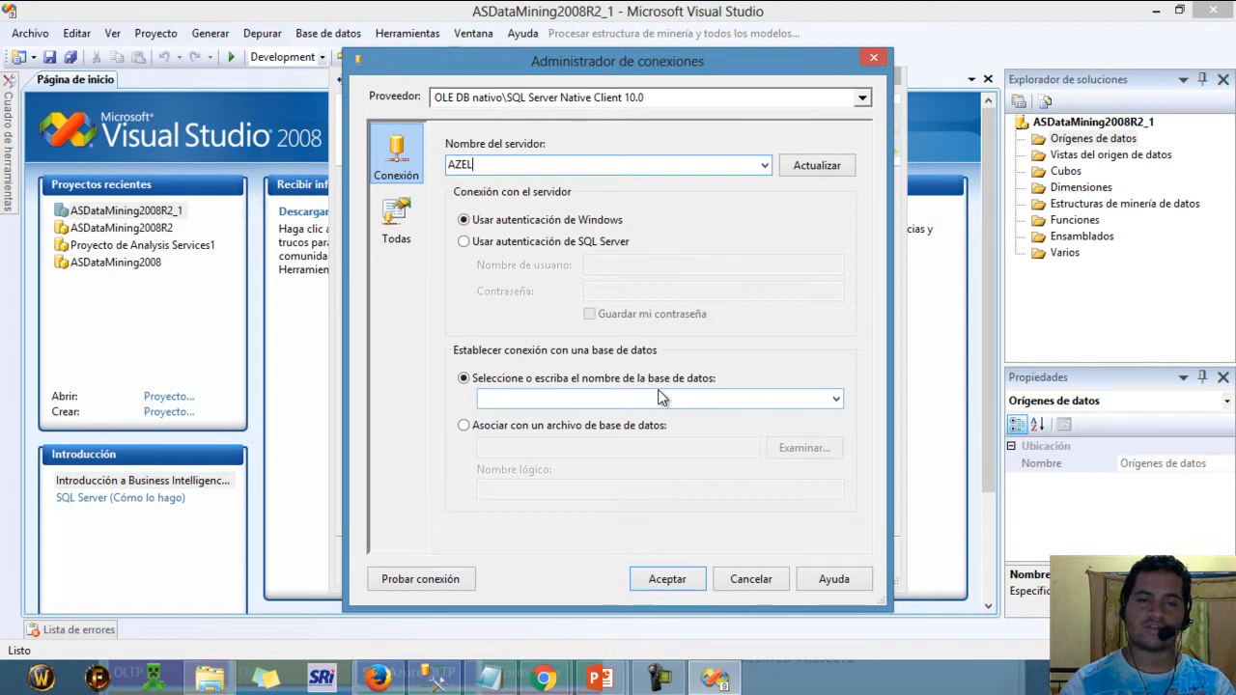
{"action": "left_click", "coordinate": [836, 399]}
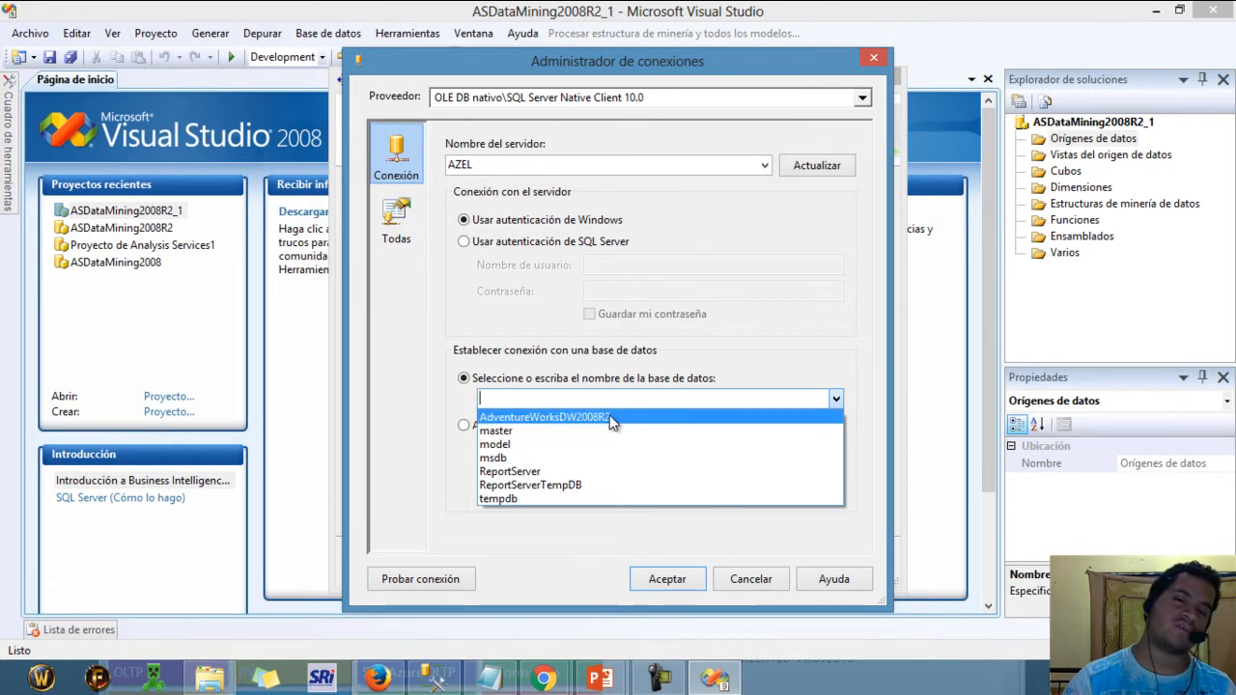
{"action": "left_click", "coordinate": [610, 417]}
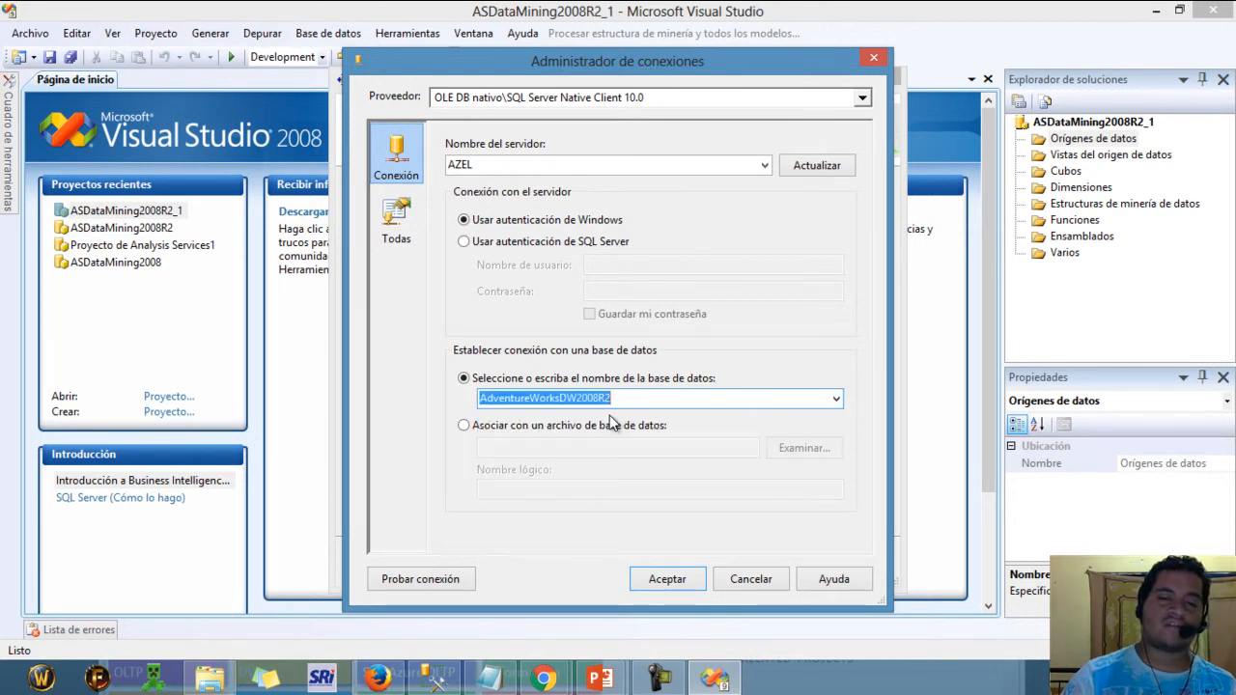
{"action": "left_click", "coordinate": [650, 399]}
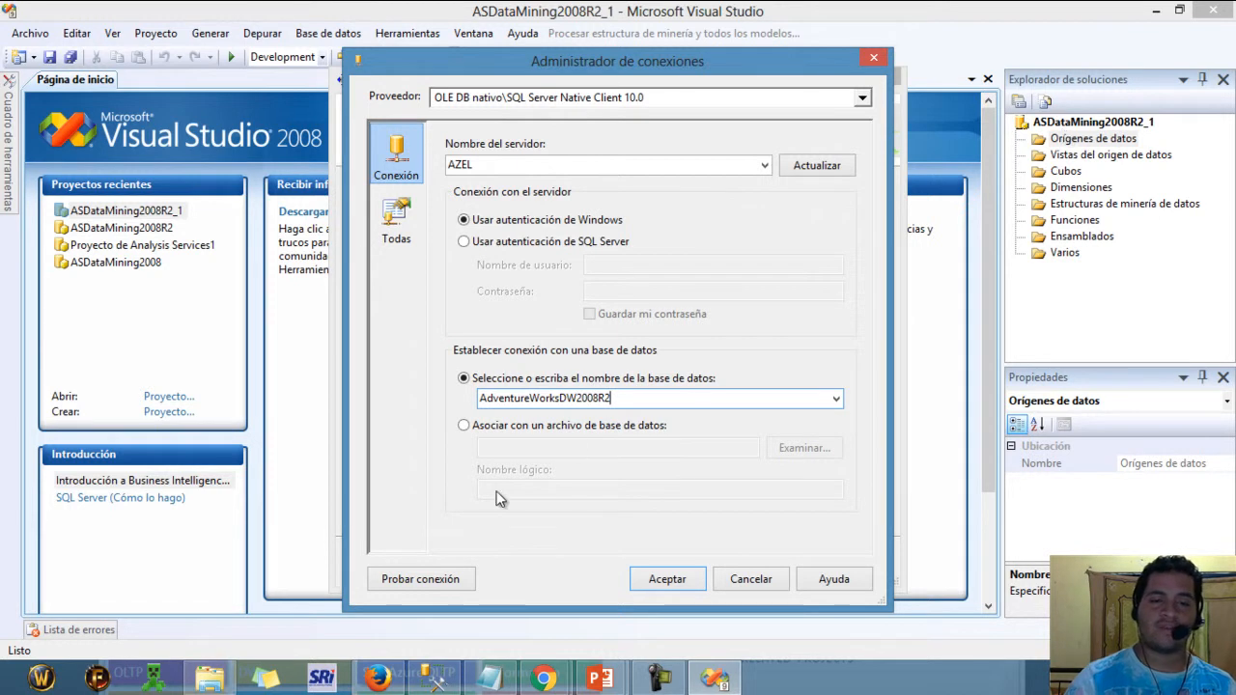
Step: Test the connection to AdventureWorksDW2008R2 and accept the connection settings
{"action": "left_click", "coordinate": [426, 584]}
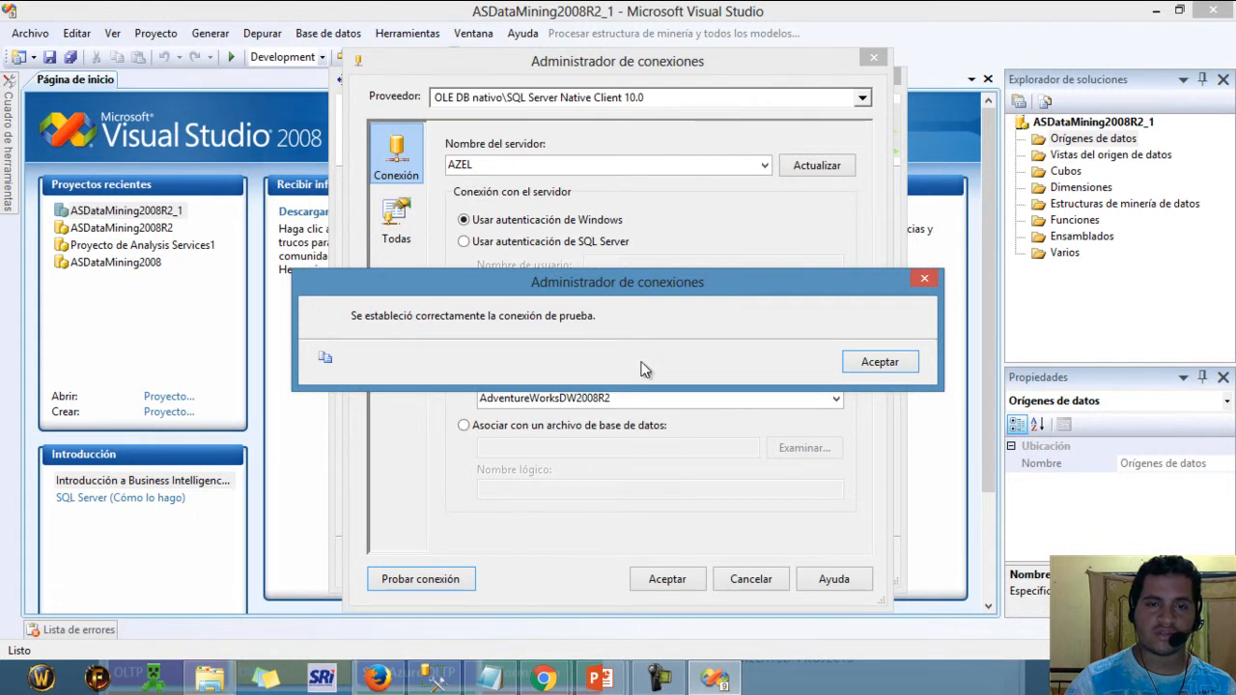
{"action": "left_click", "coordinate": [879, 363]}
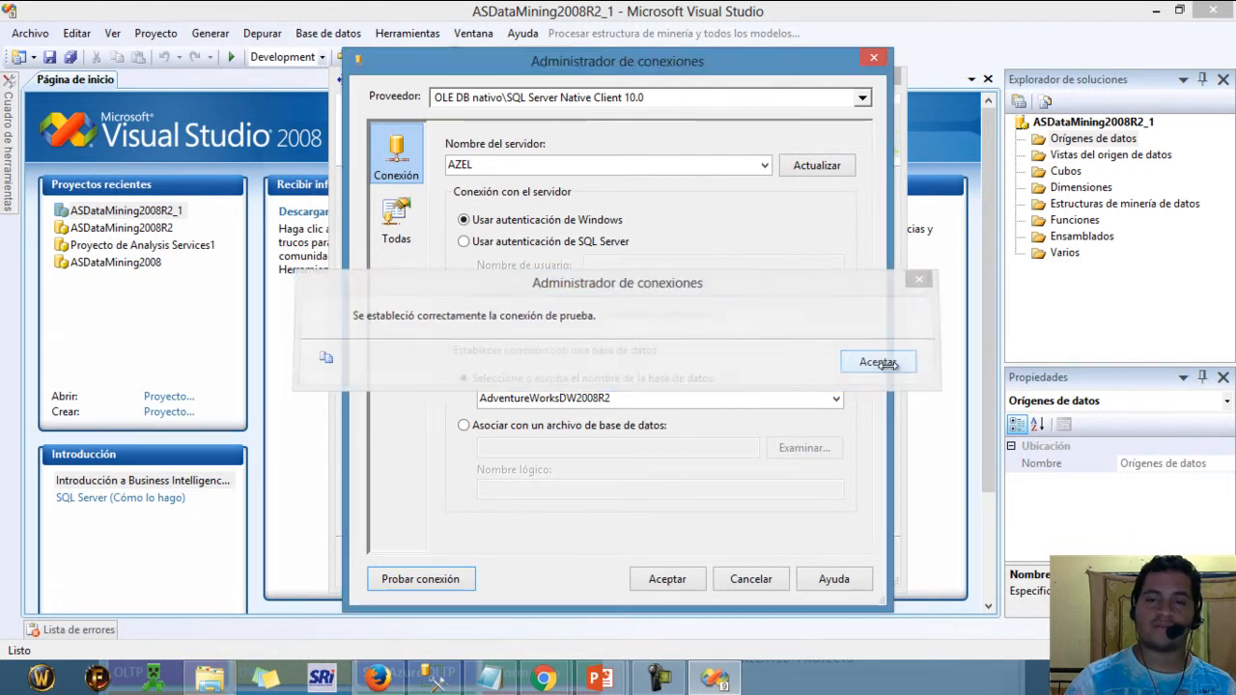
{"action": "left_click", "coordinate": [667, 579]}
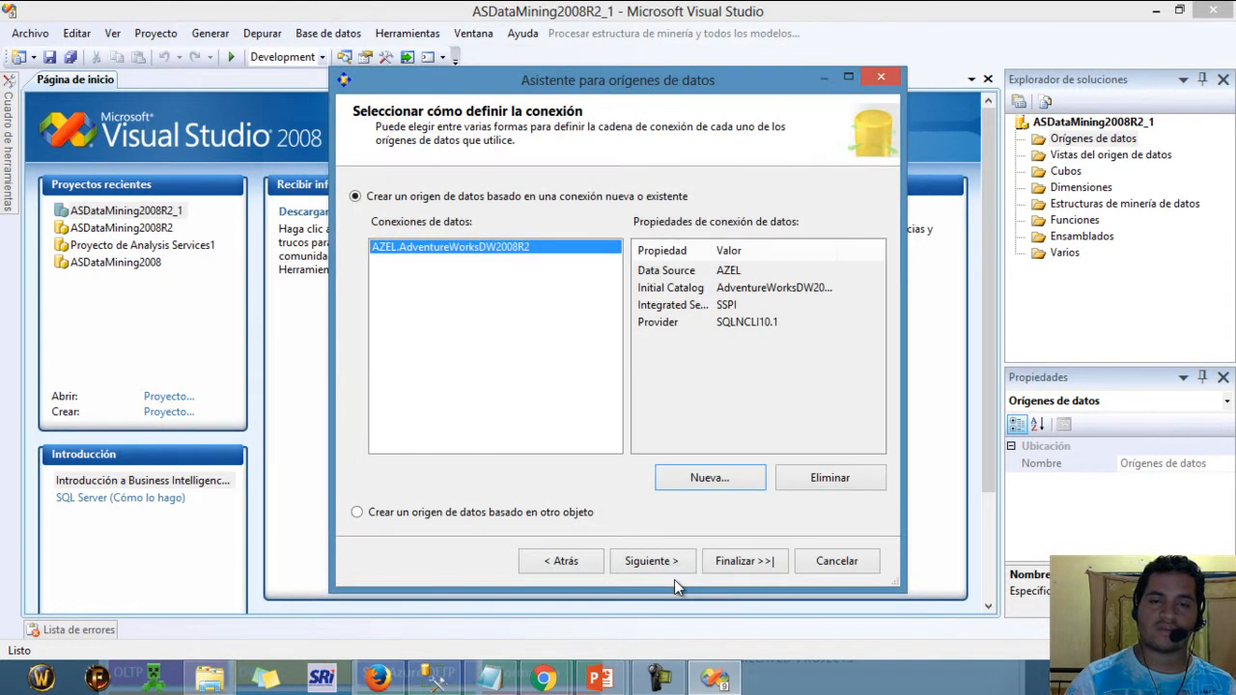
Step: Set the data source's impersonation to the service account and finish it with the name Adventure Works DW2008R2
{"action": "left_click", "coordinate": [672, 558]}
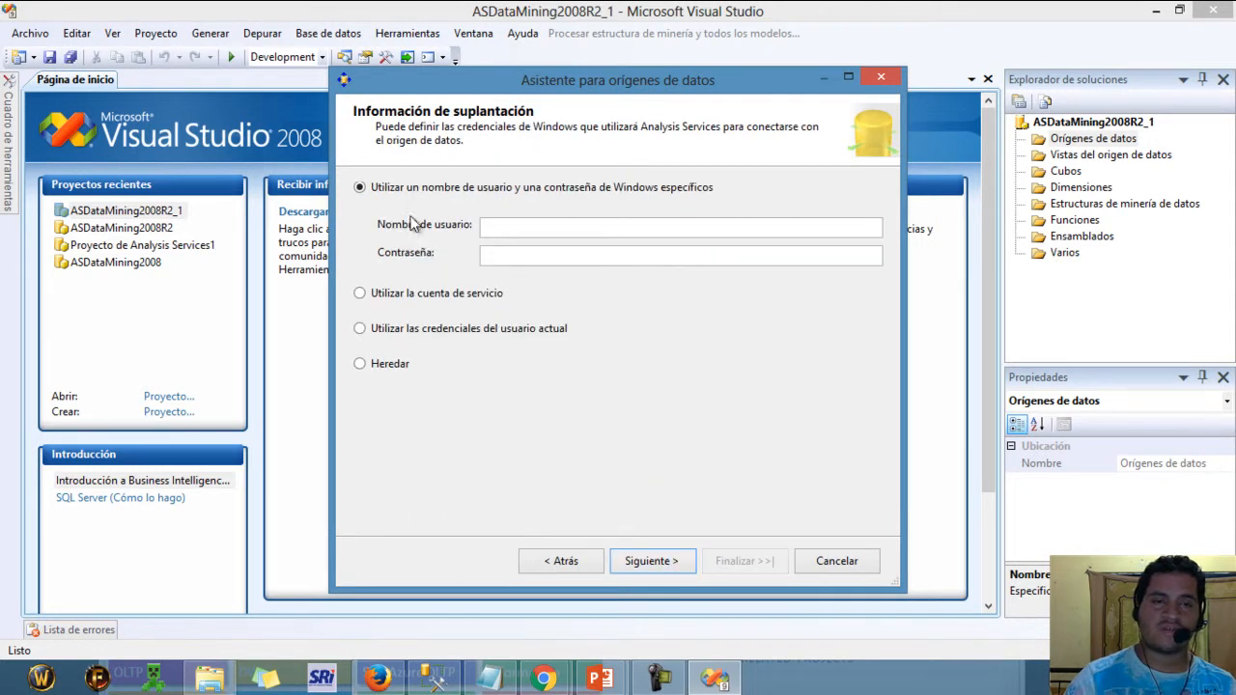
{"action": "left_click", "coordinate": [402, 296]}
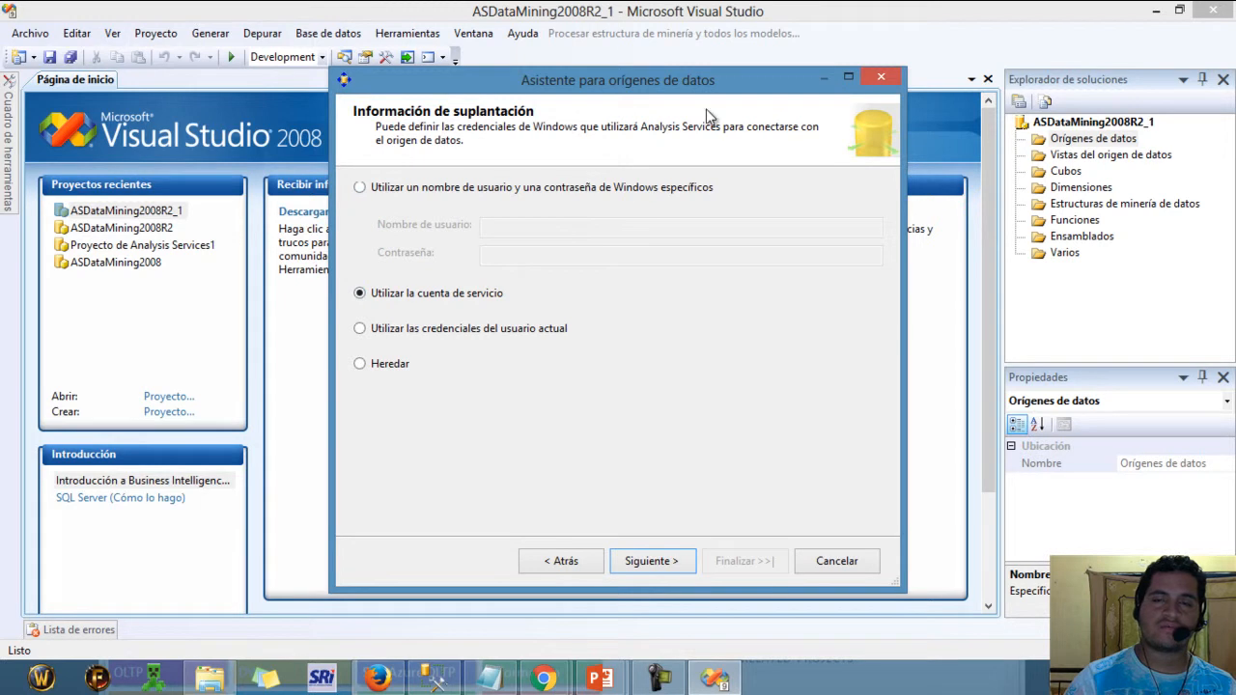
{"action": "left_click", "coordinate": [652, 561]}
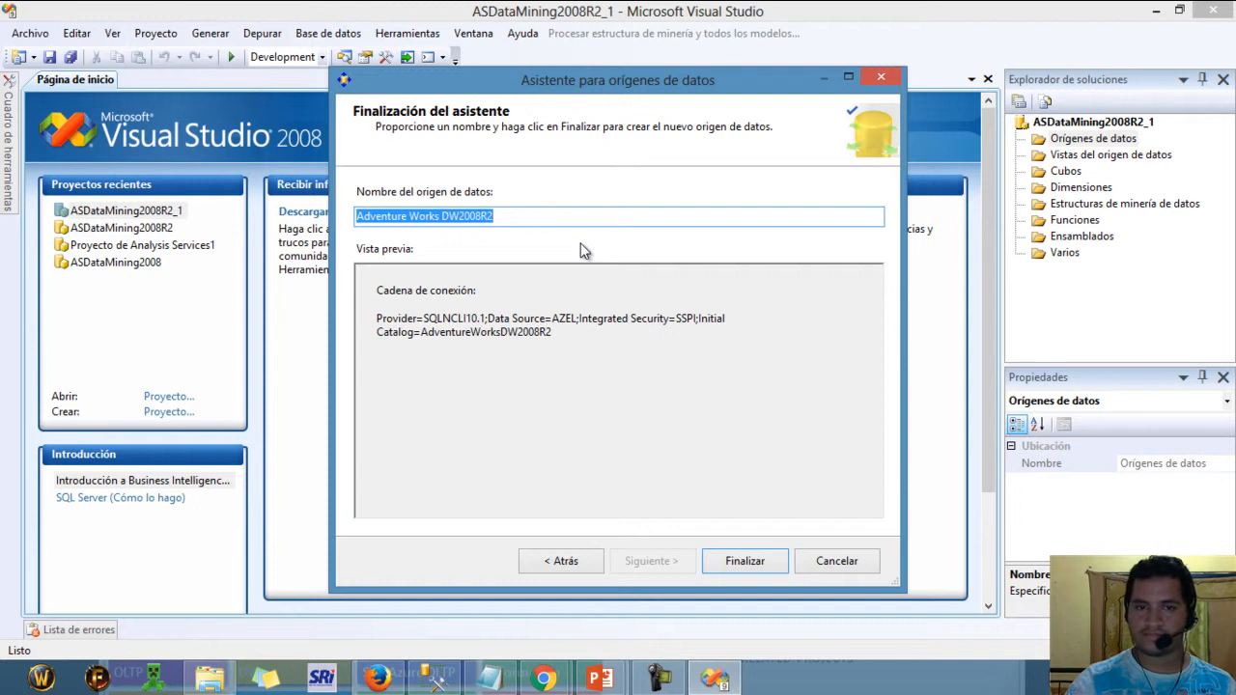
{"action": "left_click", "coordinate": [739, 558]}
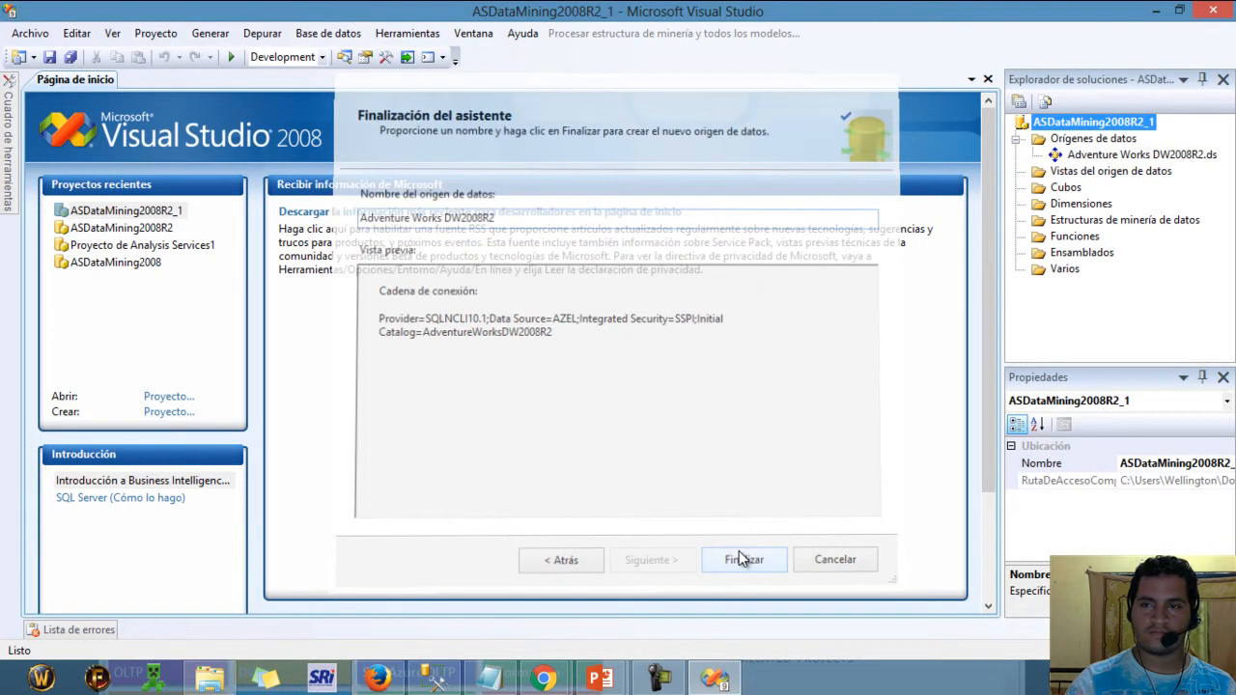
{"action": "left_click", "coordinate": [142, 234]}
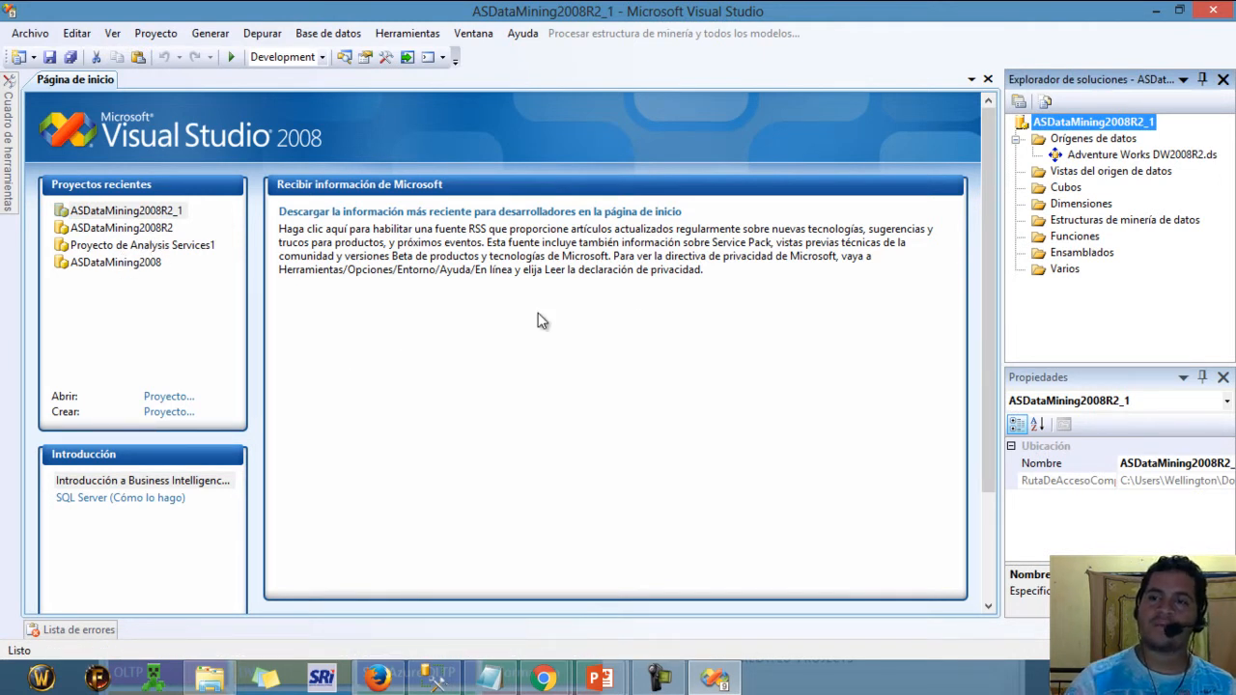
Step: Start a new data source view under Vistas del origen de datos, based on the Adventure Works DW2008R2 data source
{"action": "right_click", "coordinate": [1071, 175]}
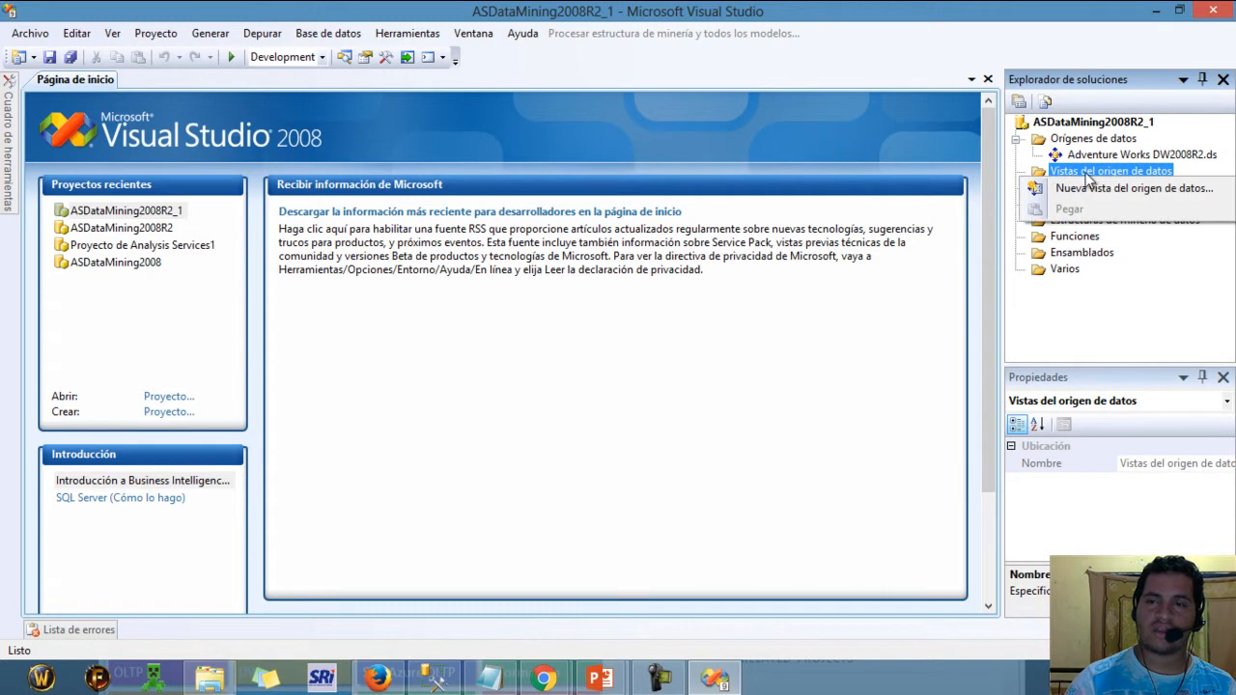
{"action": "left_click", "coordinate": [1124, 183]}
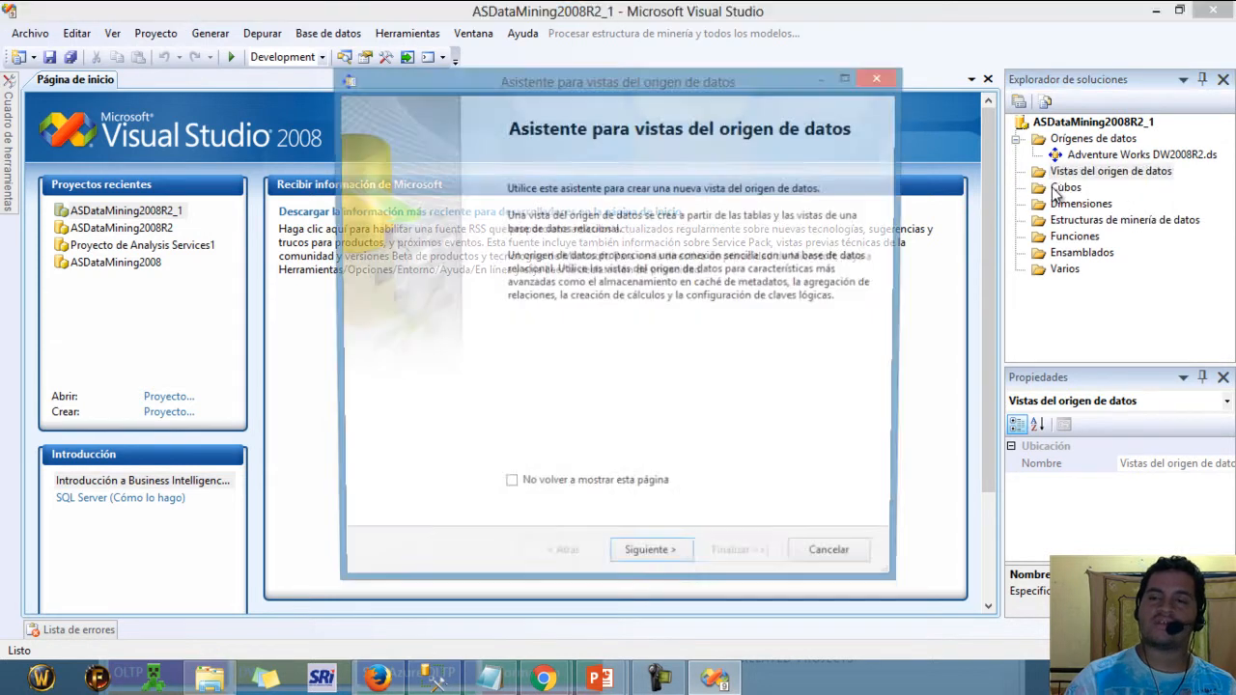
{"action": "left_click", "coordinate": [689, 561]}
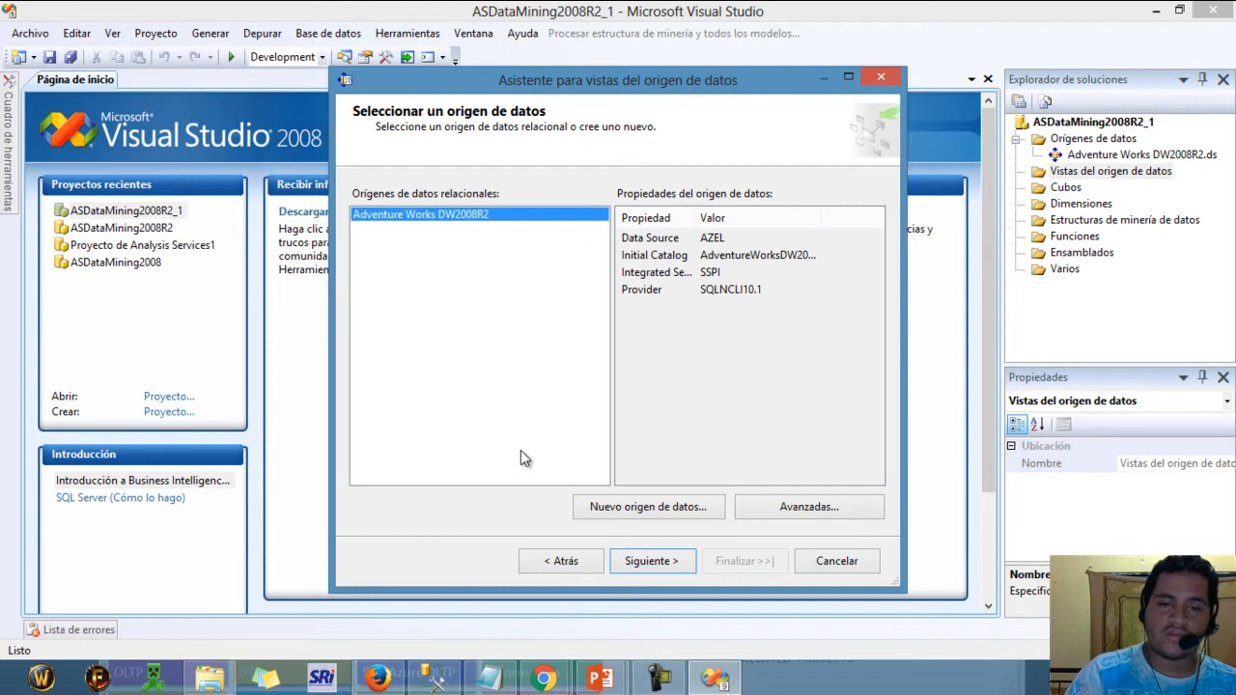
{"action": "left_click", "coordinate": [647, 559]}
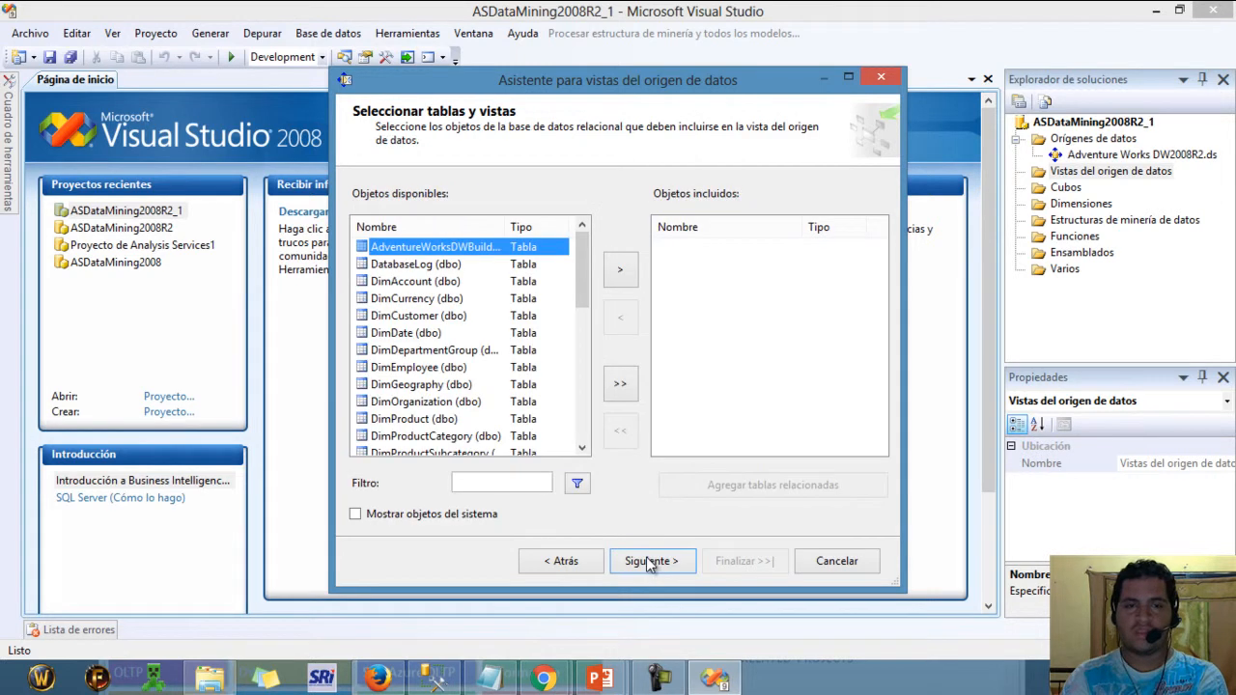
Step: Include ProspectiveBuyer and vTargetMail in the data source view and finish it with the name Adventure Works DW2008R2
{"action": "left_click_drag", "start_coordinate": [585, 312], "coordinate": [583, 455]}
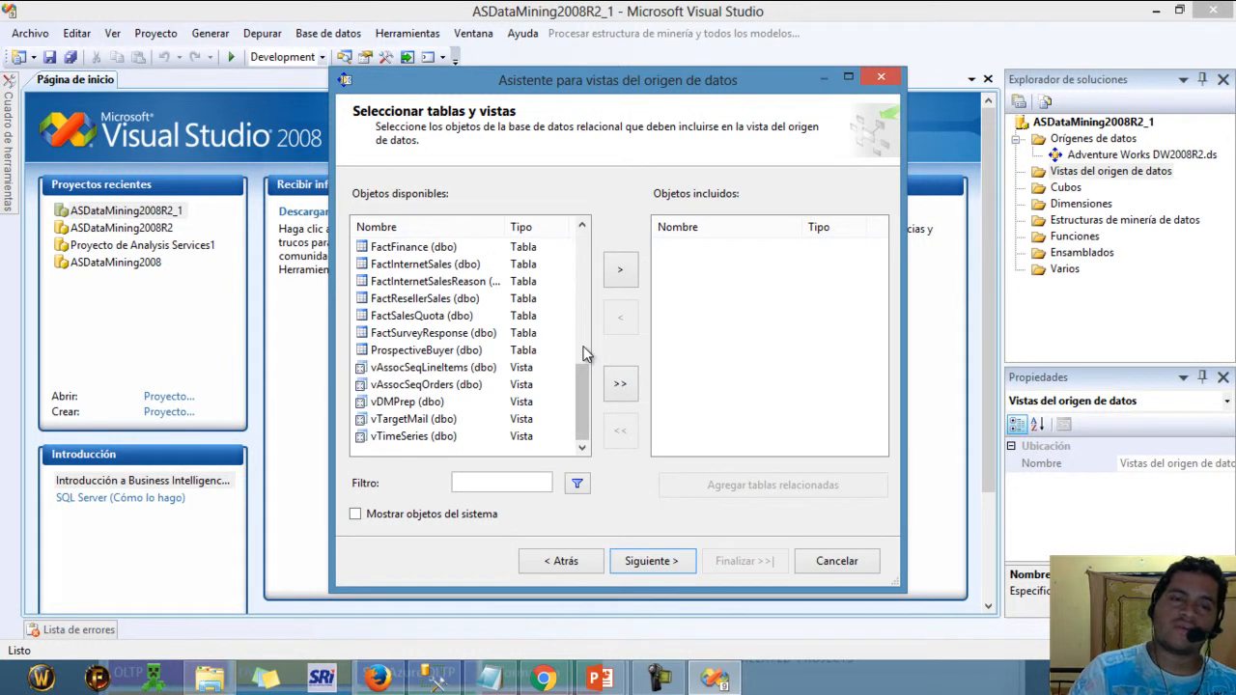
{"action": "left_click", "coordinate": [406, 351]}
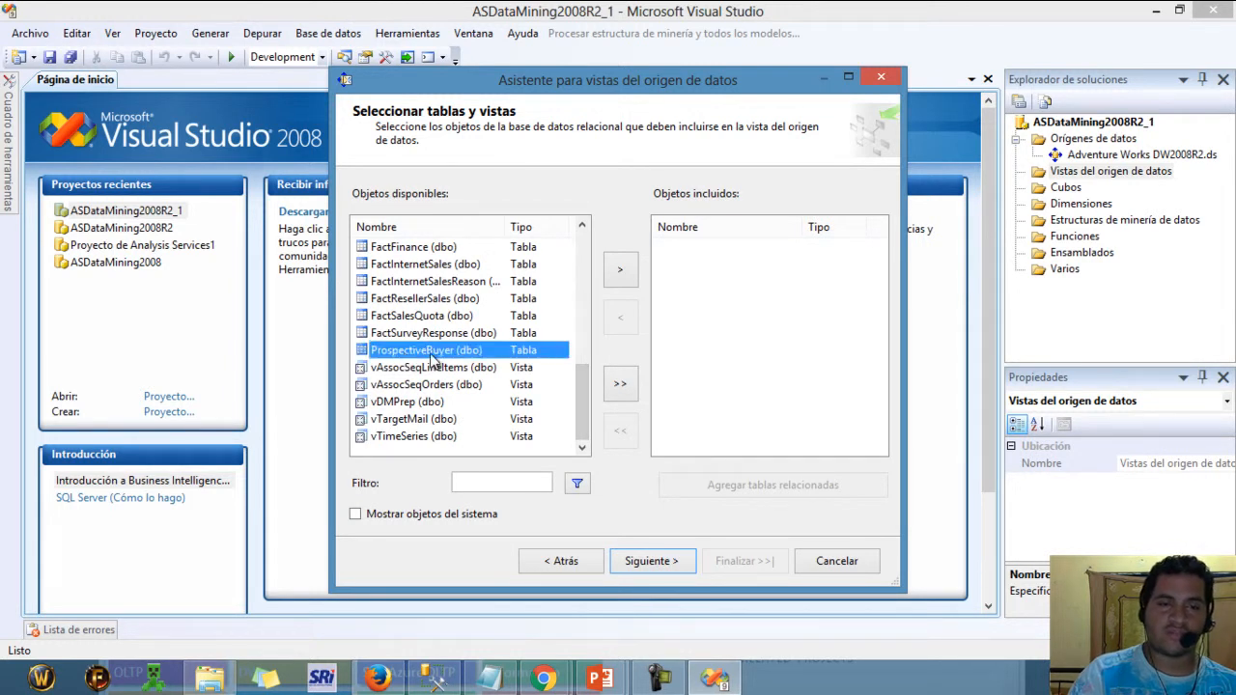
{"action": "left_click", "coordinate": [618, 278]}
{"action": "left_click", "coordinate": [406, 421]}
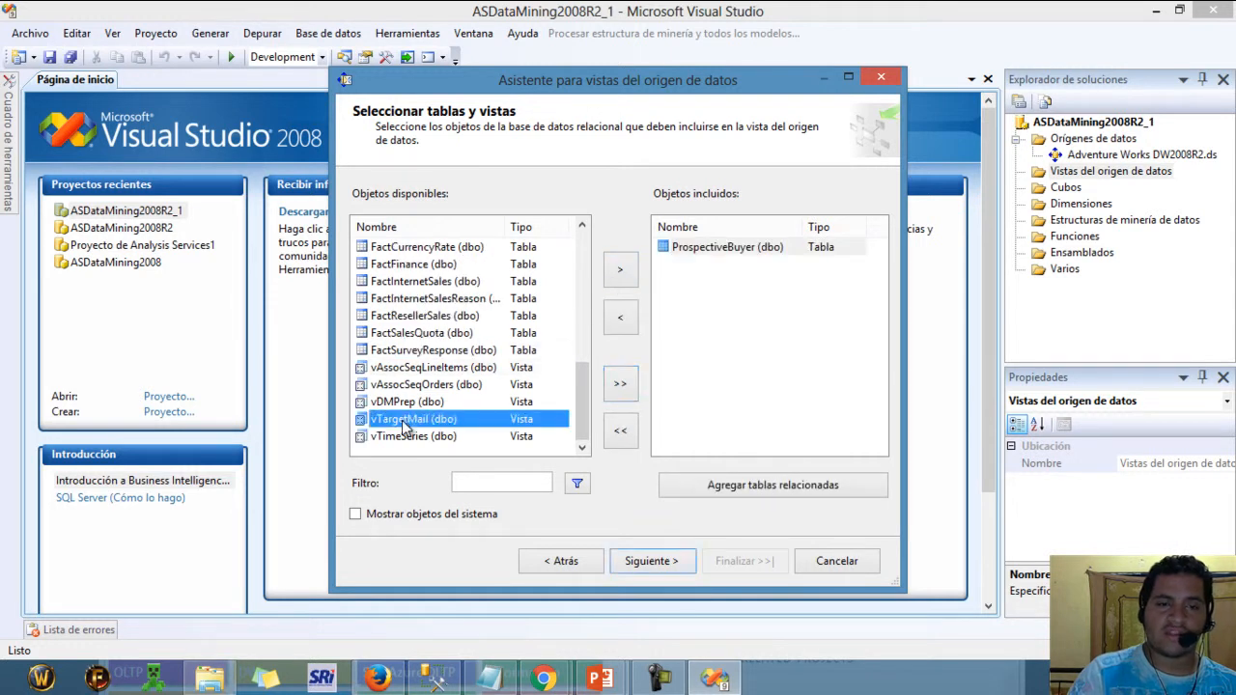
{"action": "left_click", "coordinate": [621, 271]}
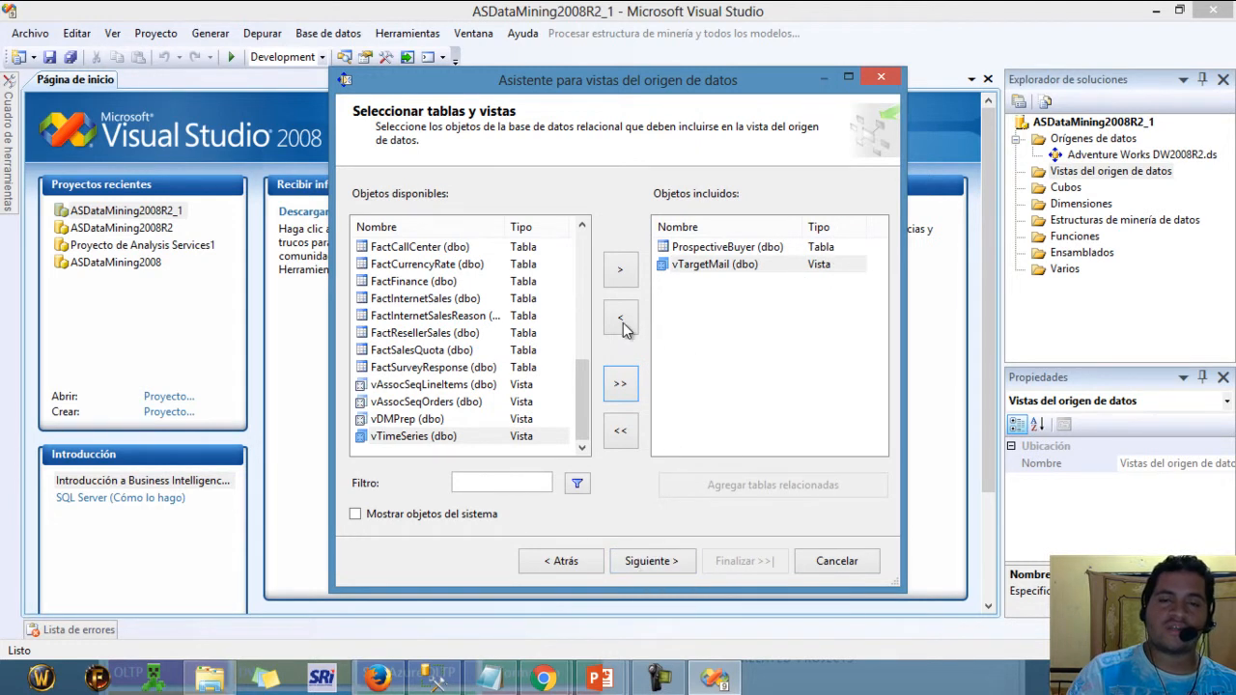
{"action": "left_click", "coordinate": [639, 562]}
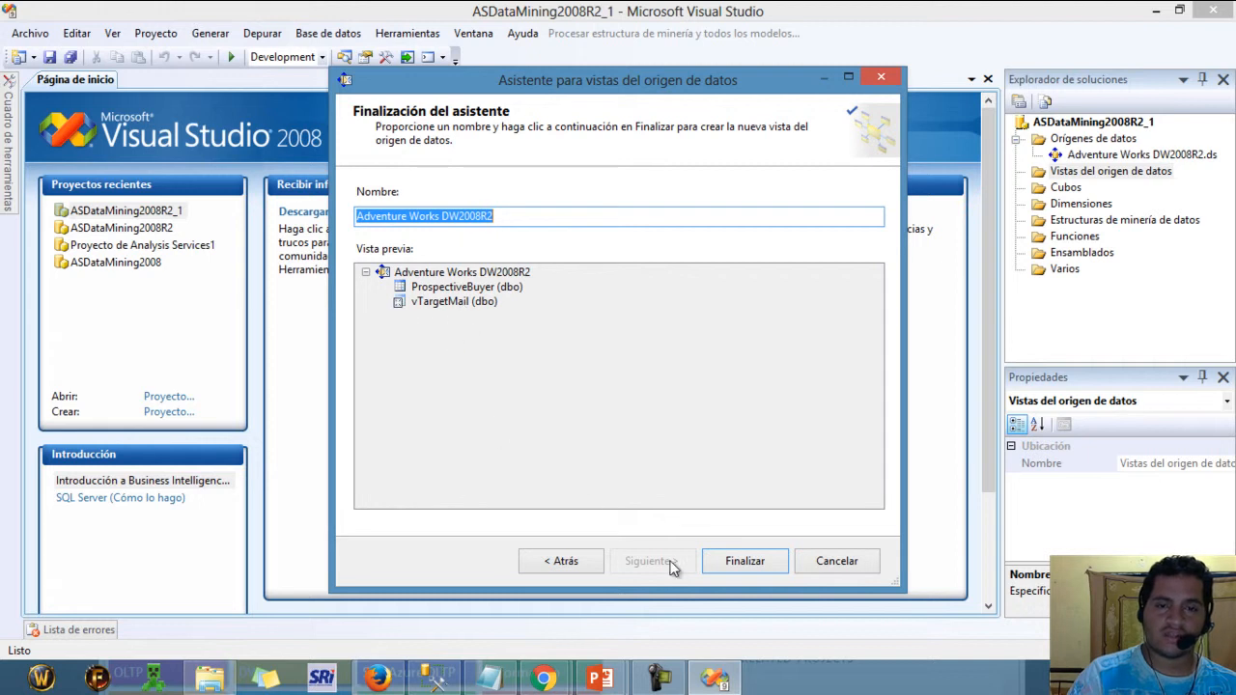
{"action": "left_click", "coordinate": [727, 572]}
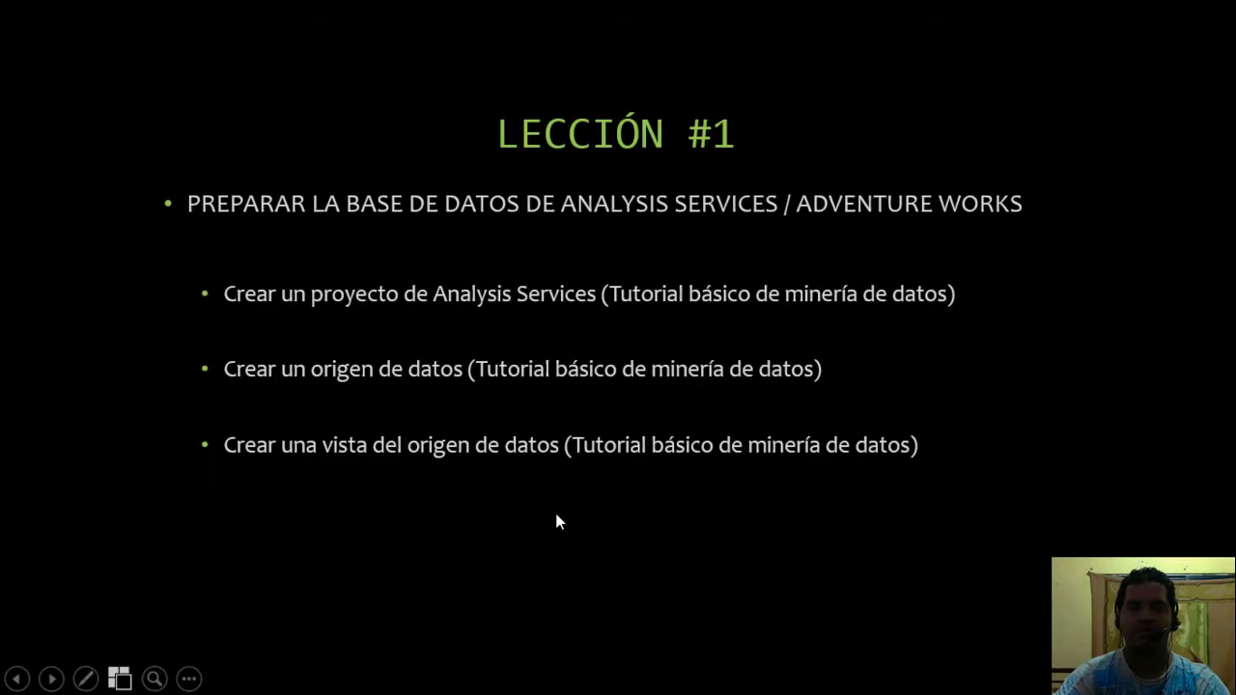
Step: Advance the presentation to the Lección #2 slide and switch back to Visual Studio
{"action": "key", "text": "Right"}
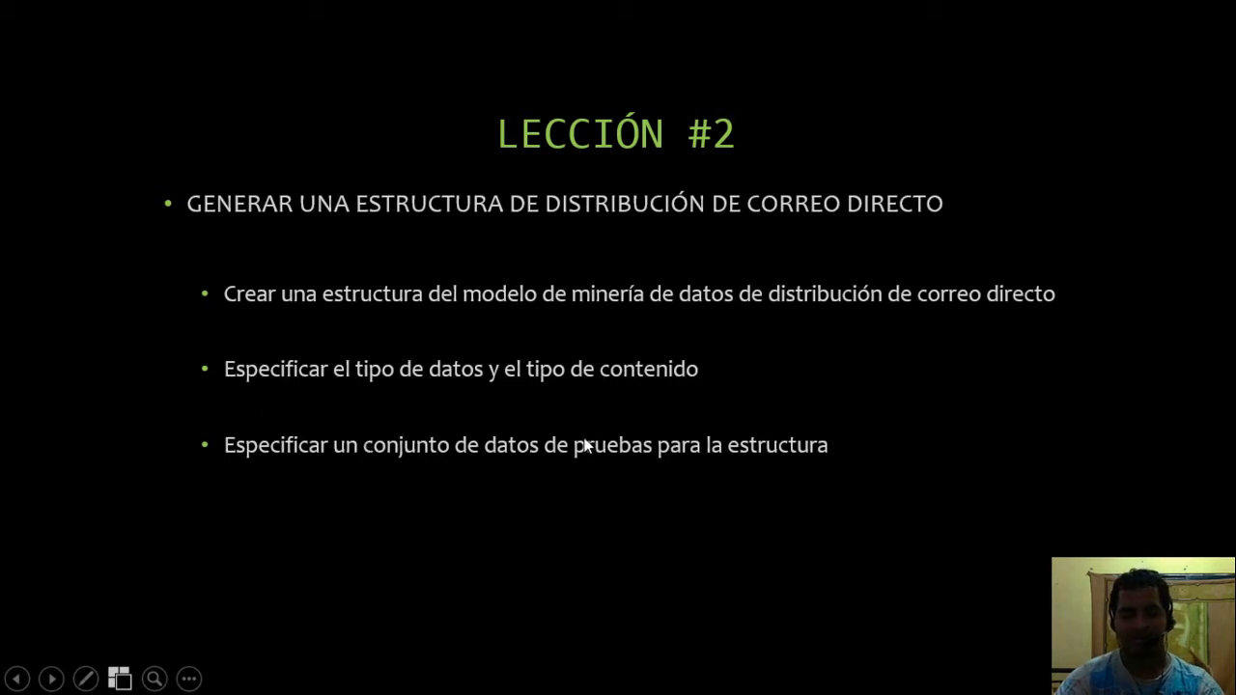
{"action": "key", "text": "alt+Tab"}
{"action": "key", "text": "alt+Tab"}
{"action": "key", "text": "alt+Tab"}
{"action": "key", "text": "alt+Tab"}
{"action": "key", "text": "alt+Tab"}
{"action": "key", "text": "alt+Tab"}
{"action": "key", "text": "alt+Tab"}
{"action": "key", "text": "alt+Tab"}
{"action": "key", "text": "alt+Tab"}
{"action": "key", "text": "alt+Tab"}
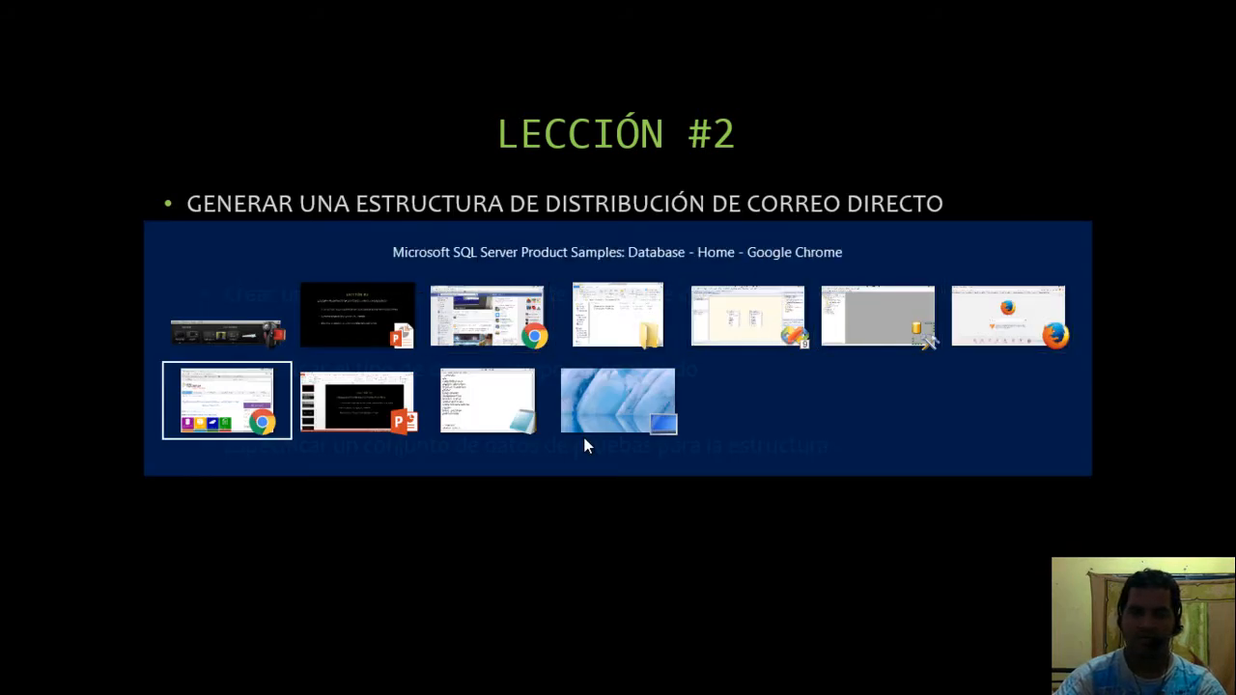
{"action": "key", "text": "alt+Tab"}
{"action": "key", "text": "alt+Tab"}
{"action": "key", "text": "alt+Tab"}
{"action": "key", "text": "alt+Tab"}
{"action": "key", "text": "alt+Tab"}
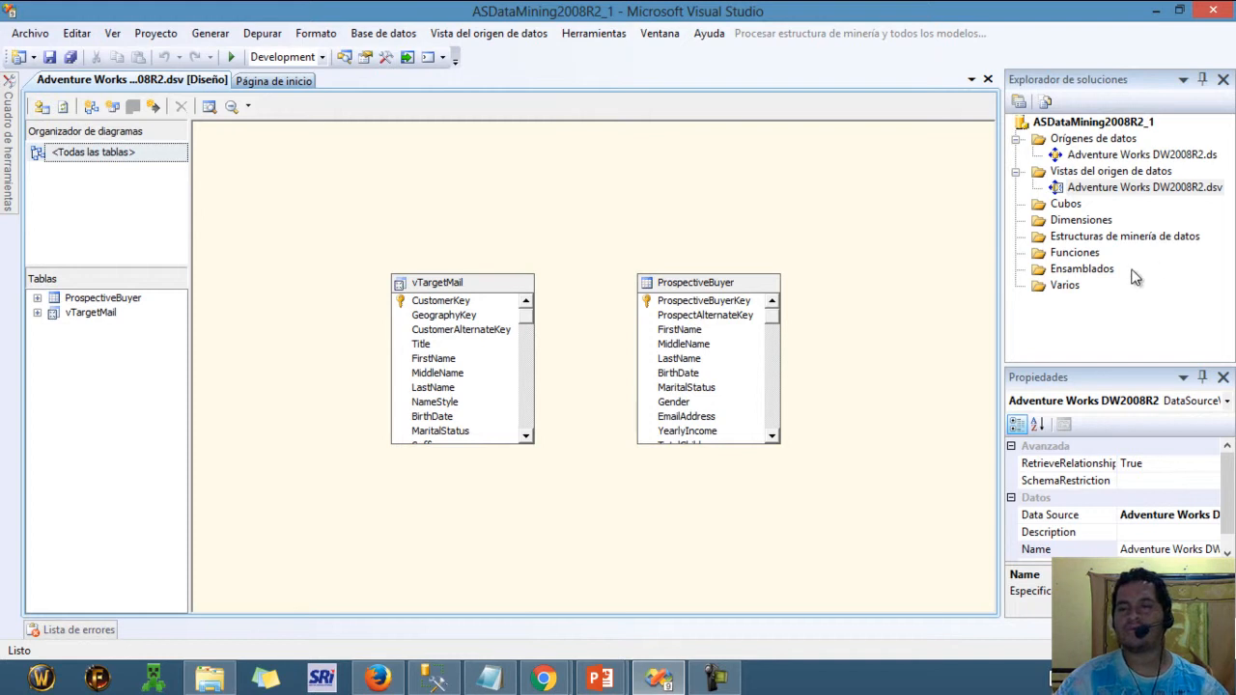
Step: Start a new mining structure under Estructuras de minería de datos, defined from a relational database or data warehouse
{"action": "left_click", "coordinate": [1181, 238]}
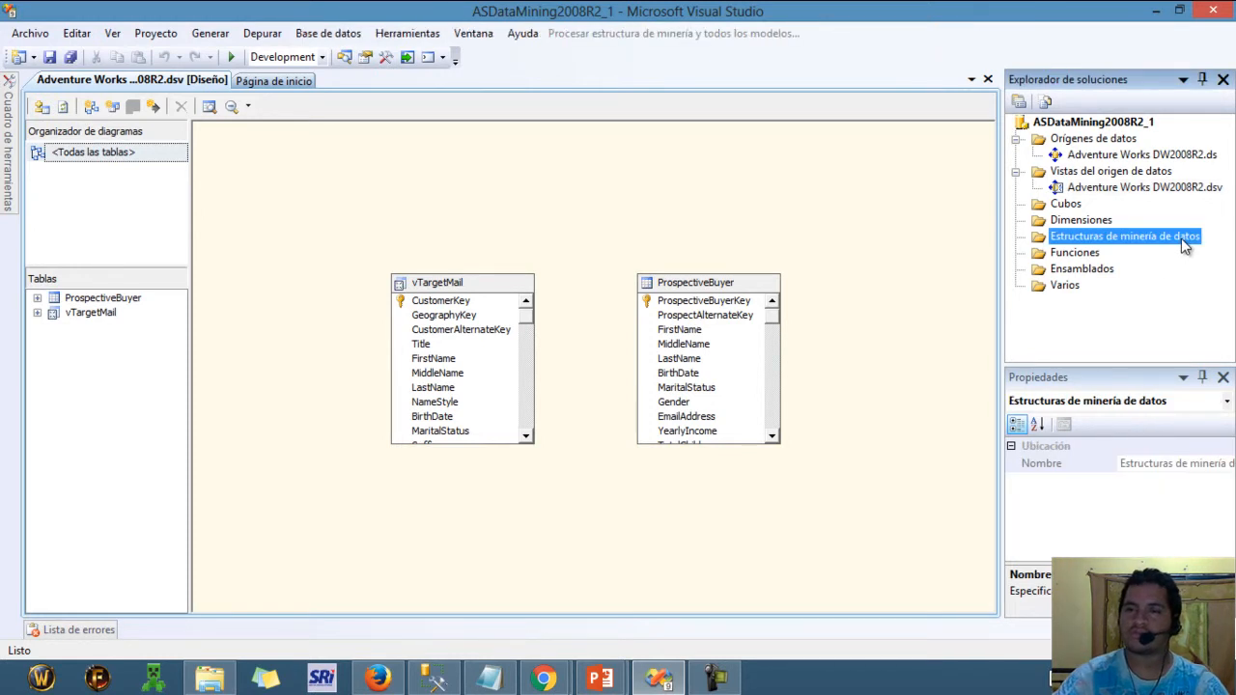
{"action": "left_click_drag", "start_coordinate": [1105, 238], "coordinate": [1097, 242]}
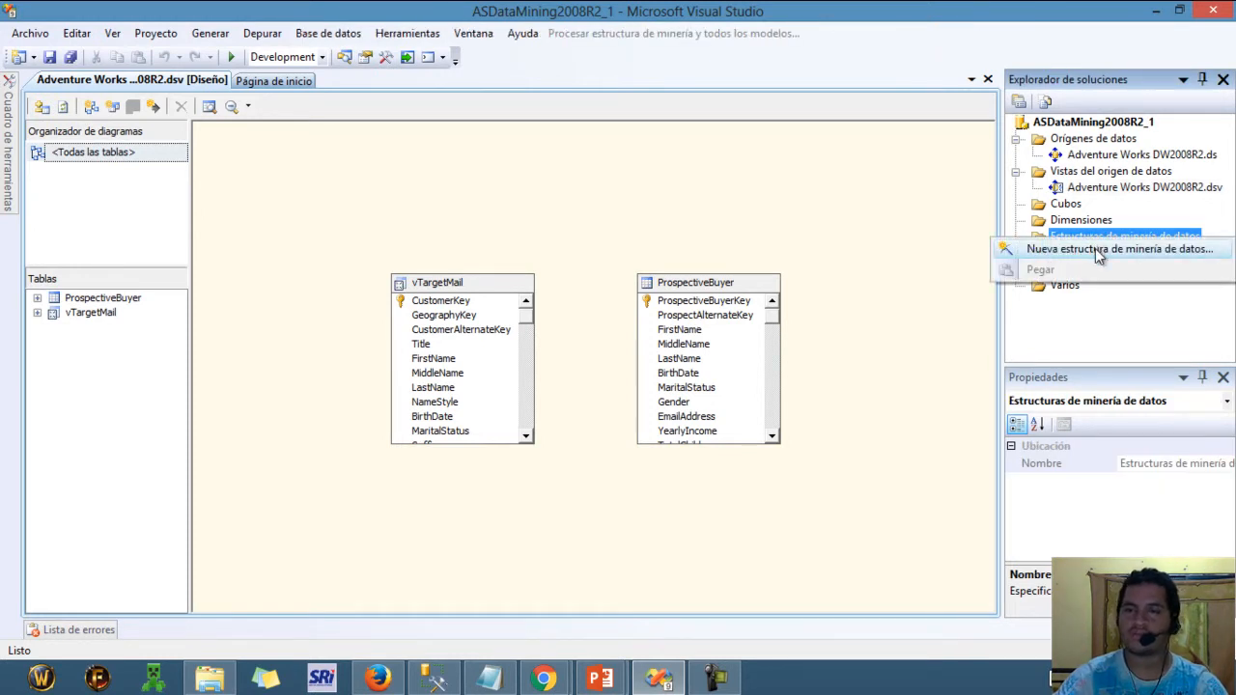
{"action": "left_click", "coordinate": [1096, 250]}
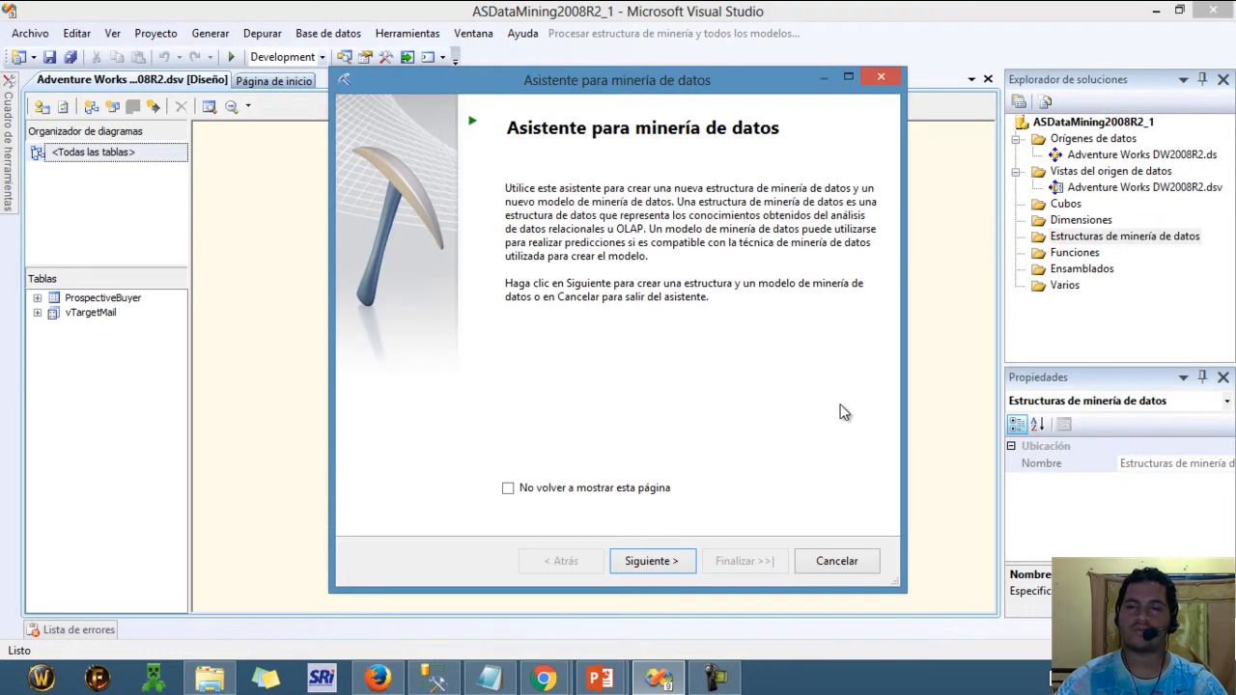
{"action": "left_click", "coordinate": [666, 562]}
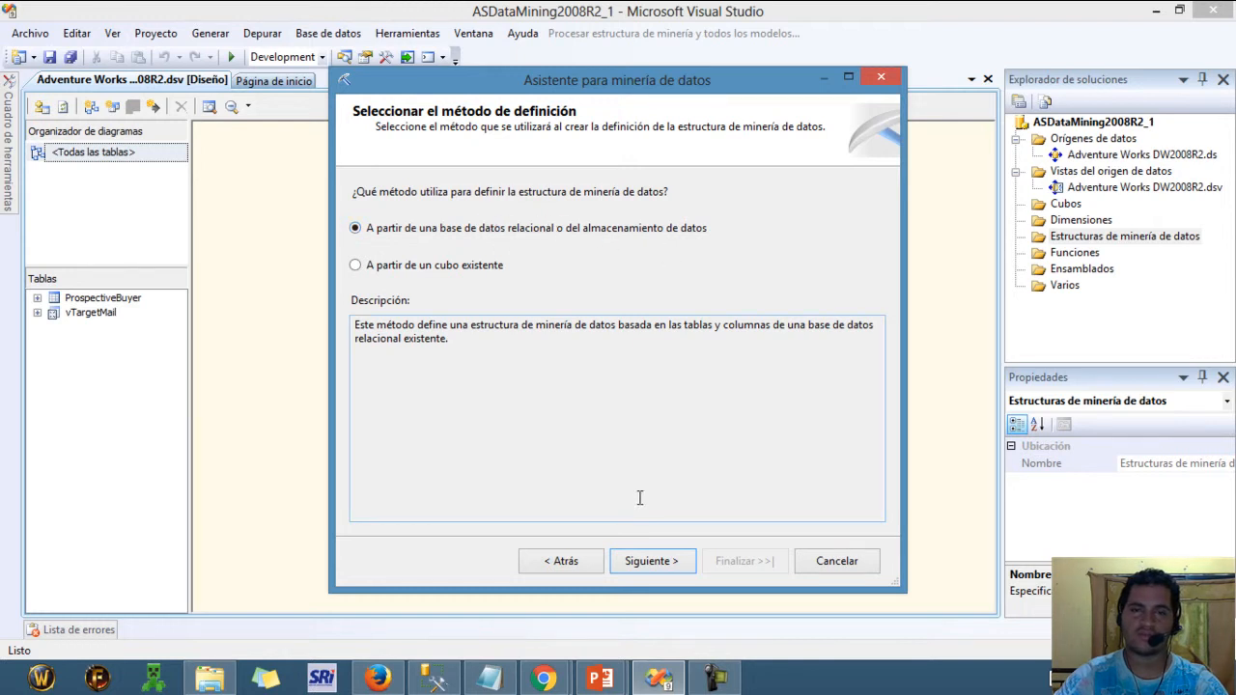
{"action": "left_click", "coordinate": [634, 559]}
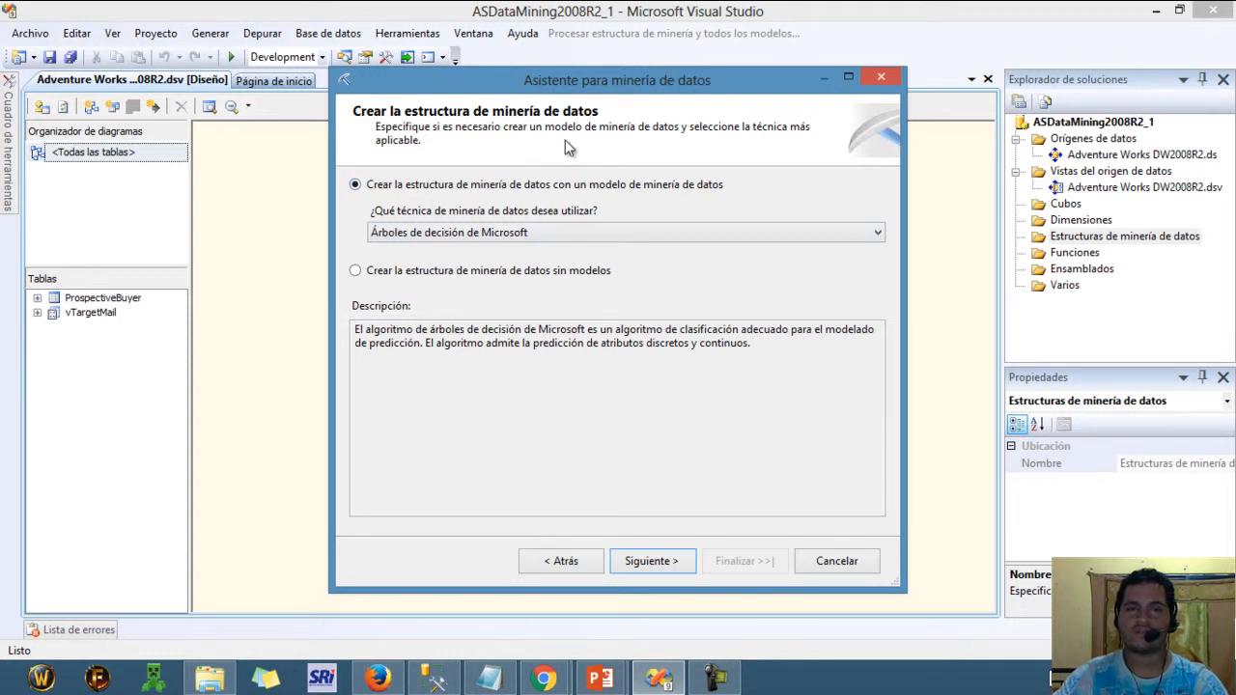
Step: Choose Árboles de decisión de Microsoft as the mining technique for the structure's model
{"action": "left_click", "coordinate": [481, 234]}
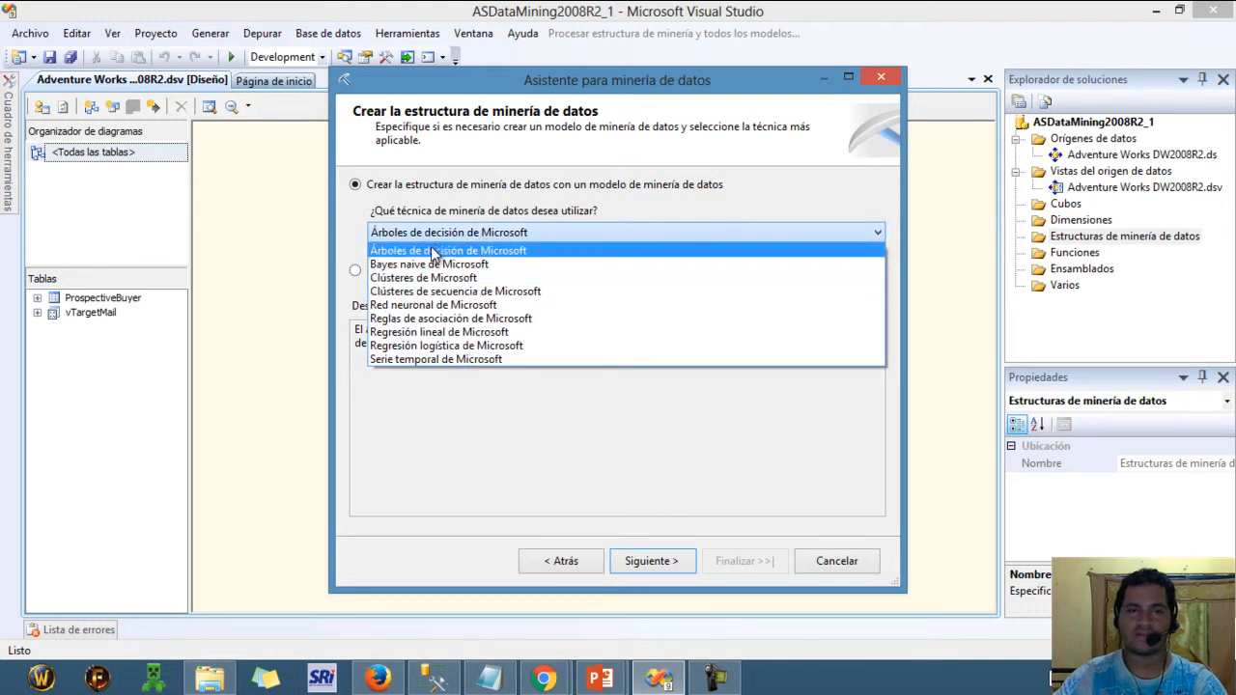
{"action": "left_click", "coordinate": [434, 247]}
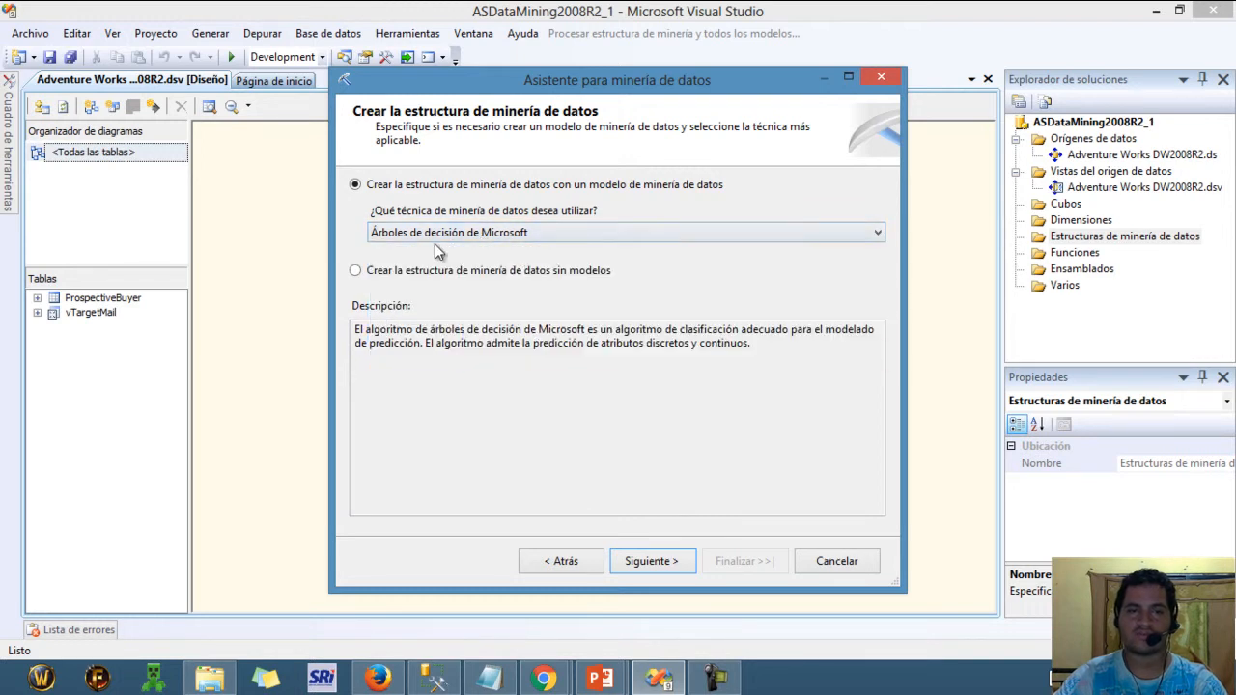
{"action": "left_click", "coordinate": [666, 561]}
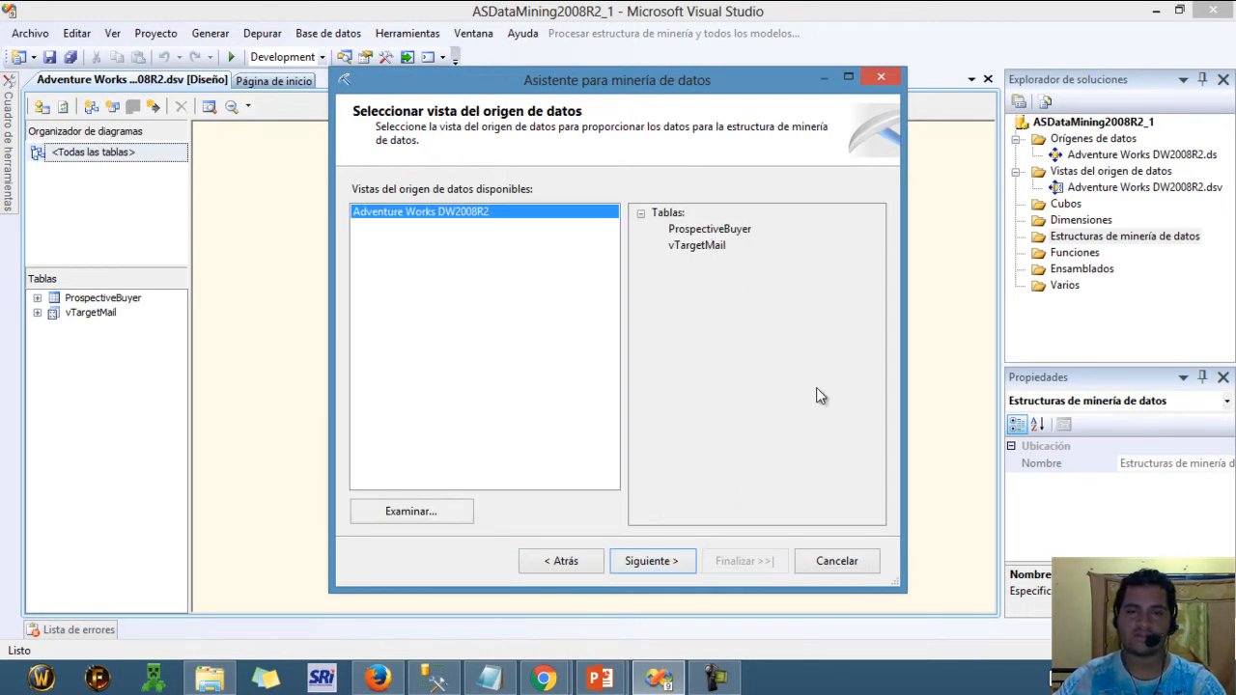
Step: Use the Adventure Works DW2008R2 data source view and mark vTargetMail as the case (Escenario) table
{"action": "mouse_move", "coordinate": [488, 84]}
{"action": "left_mouse_down"}
{"action": "mouse_move", "coordinate": [614, 538]}
{"action": "mouse_move", "coordinate": [612, 490]}
{"action": "mouse_move", "coordinate": [460, 117]}
{"action": "mouse_move", "coordinate": [469, 85]}
{"action": "left_mouse_up"}
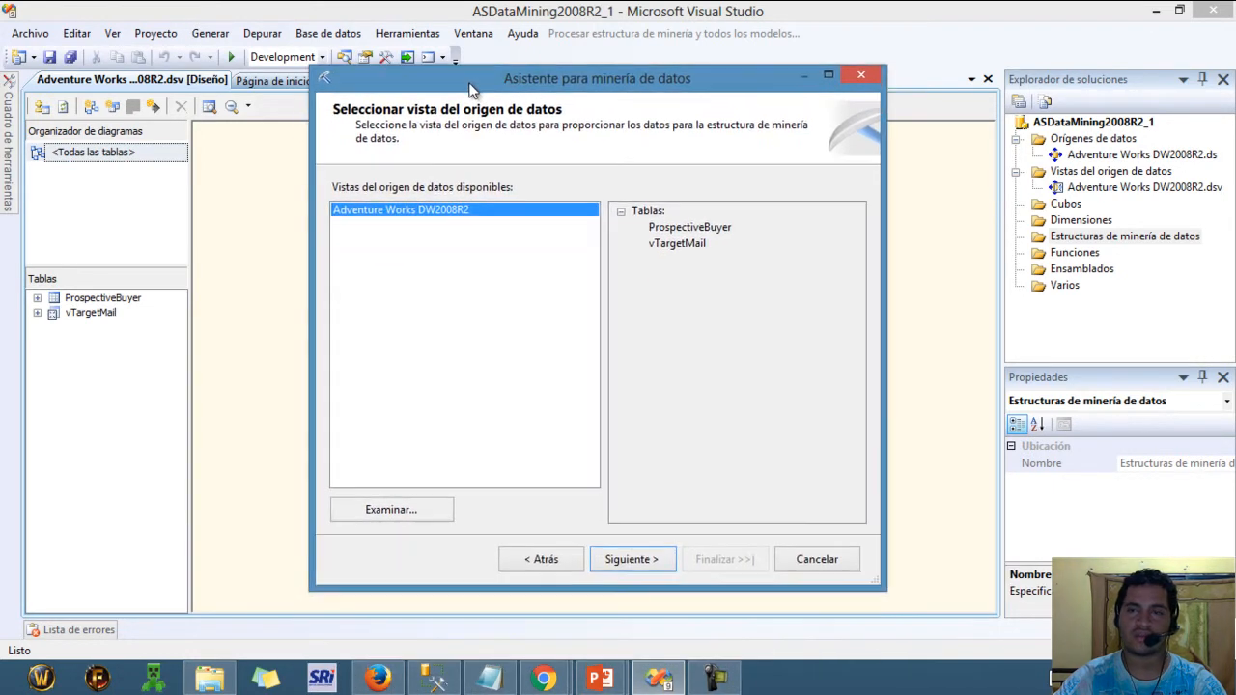
{"action": "left_click", "coordinate": [670, 560]}
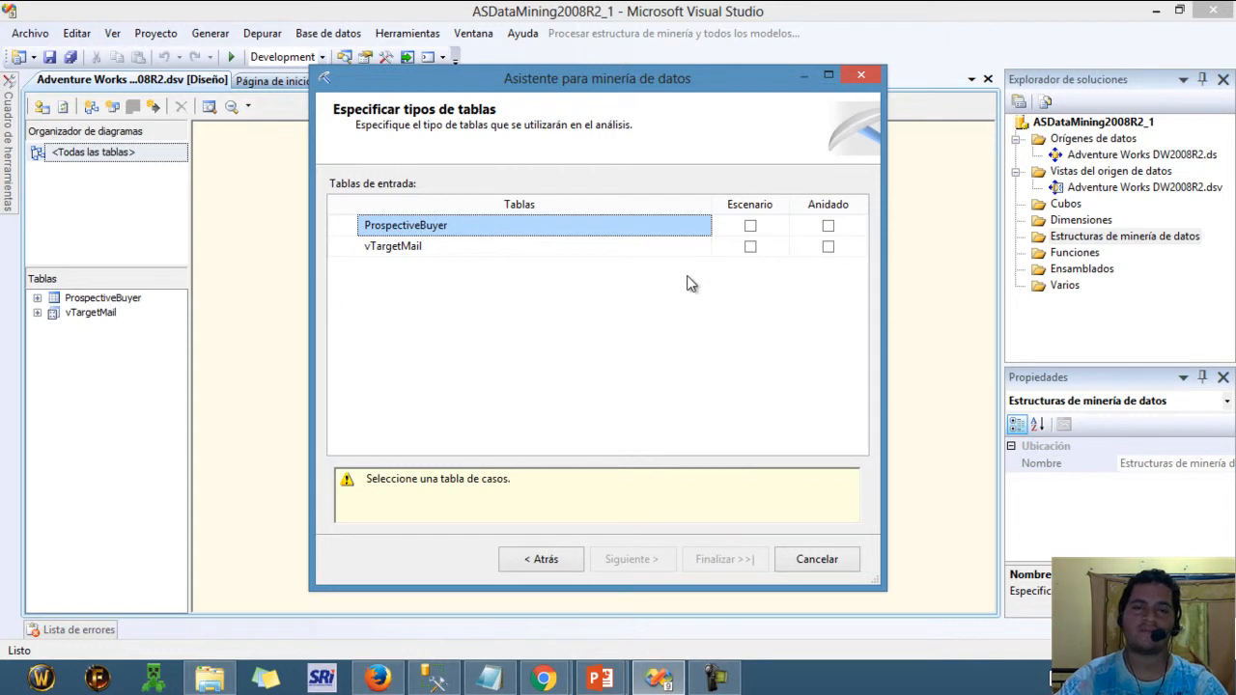
{"action": "left_click", "coordinate": [751, 247]}
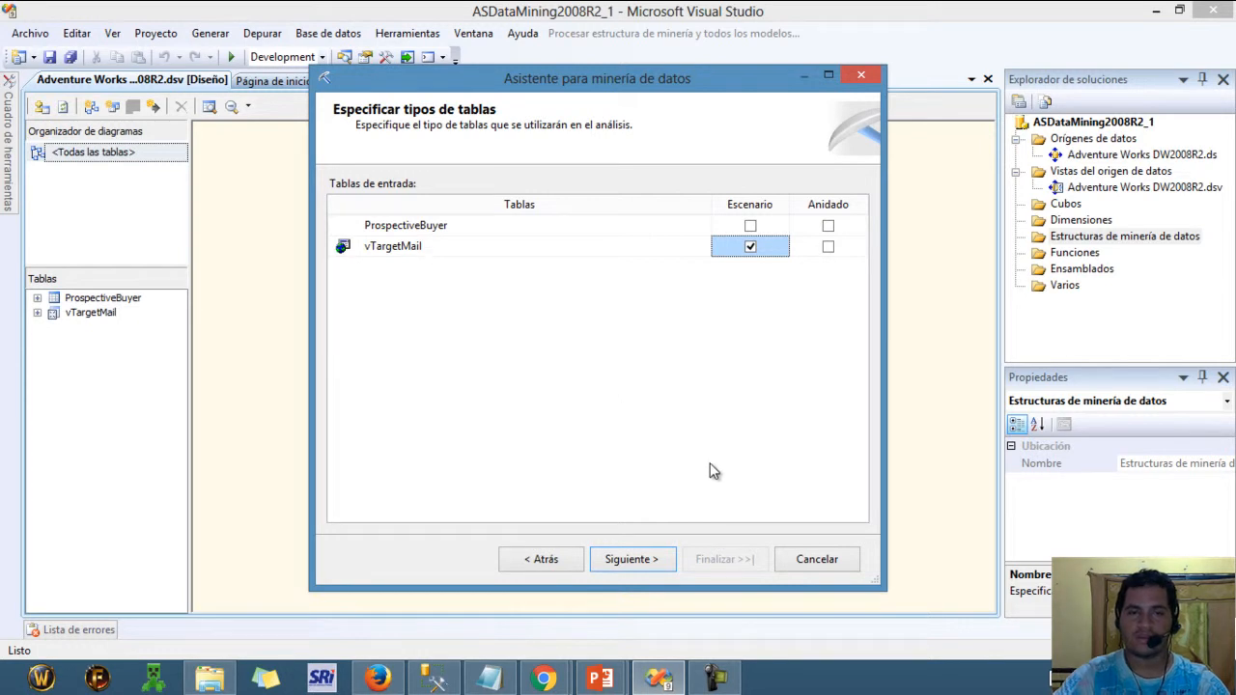
{"action": "left_click", "coordinate": [632, 559]}
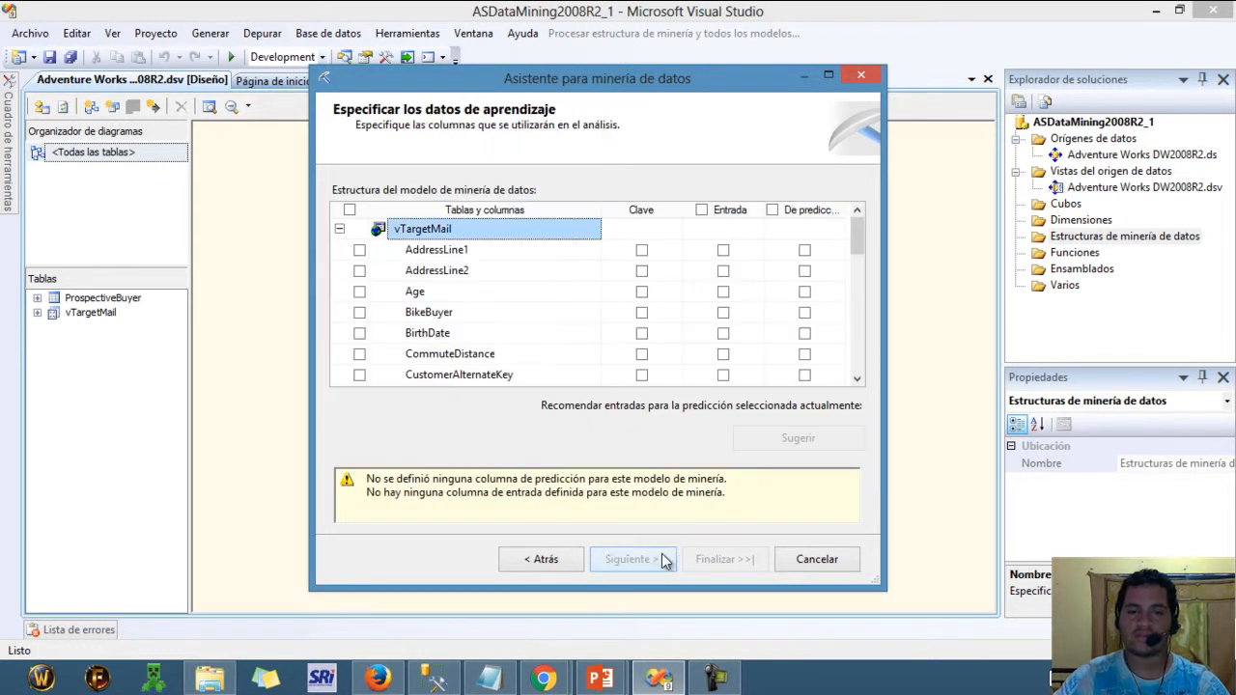
Step: Open the datos column list in Notepad and arrange it side by side with the data mining wizard
{"action": "left_click_drag", "start_coordinate": [854, 242], "coordinate": [862, 191]}
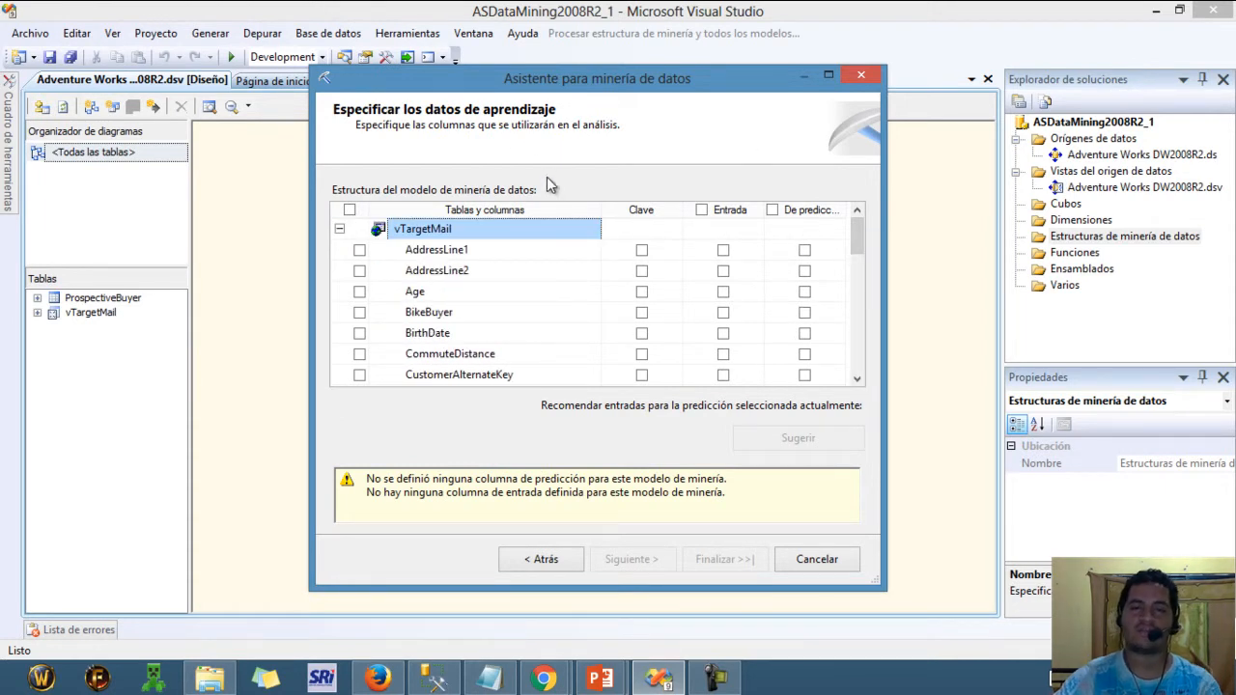
{"action": "left_click", "coordinate": [489, 679]}
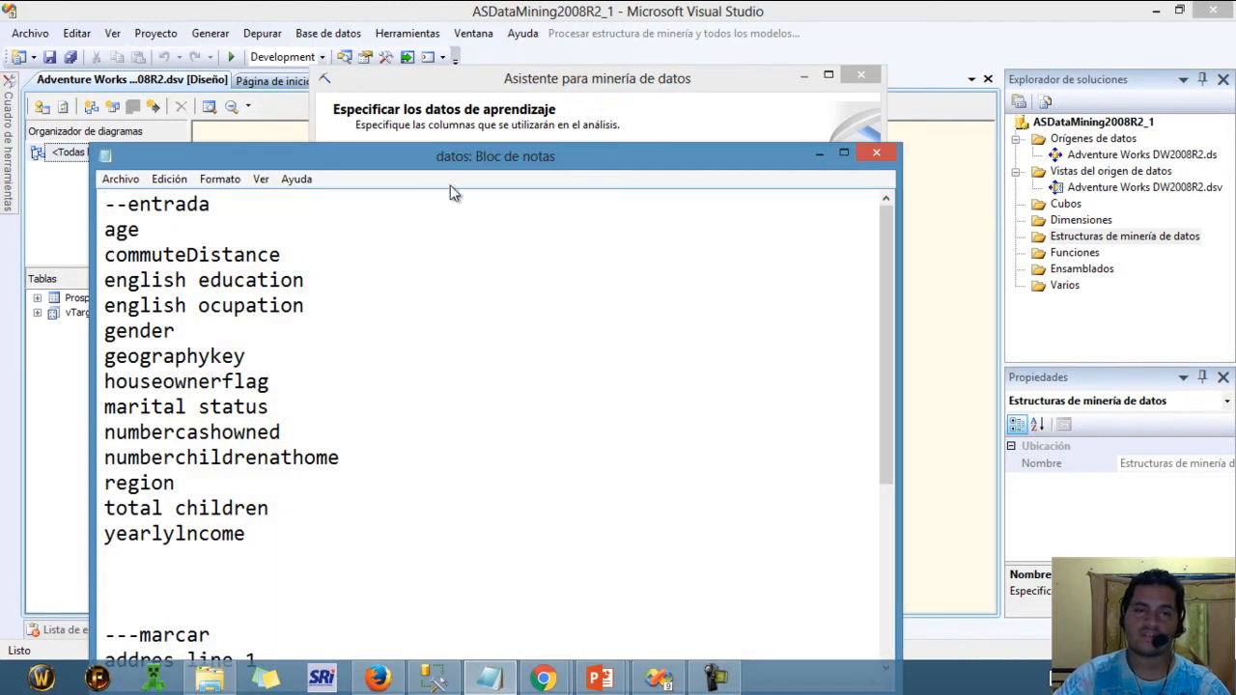
{"action": "left_click_drag", "start_coordinate": [519, 158], "coordinate": [931, 101]}
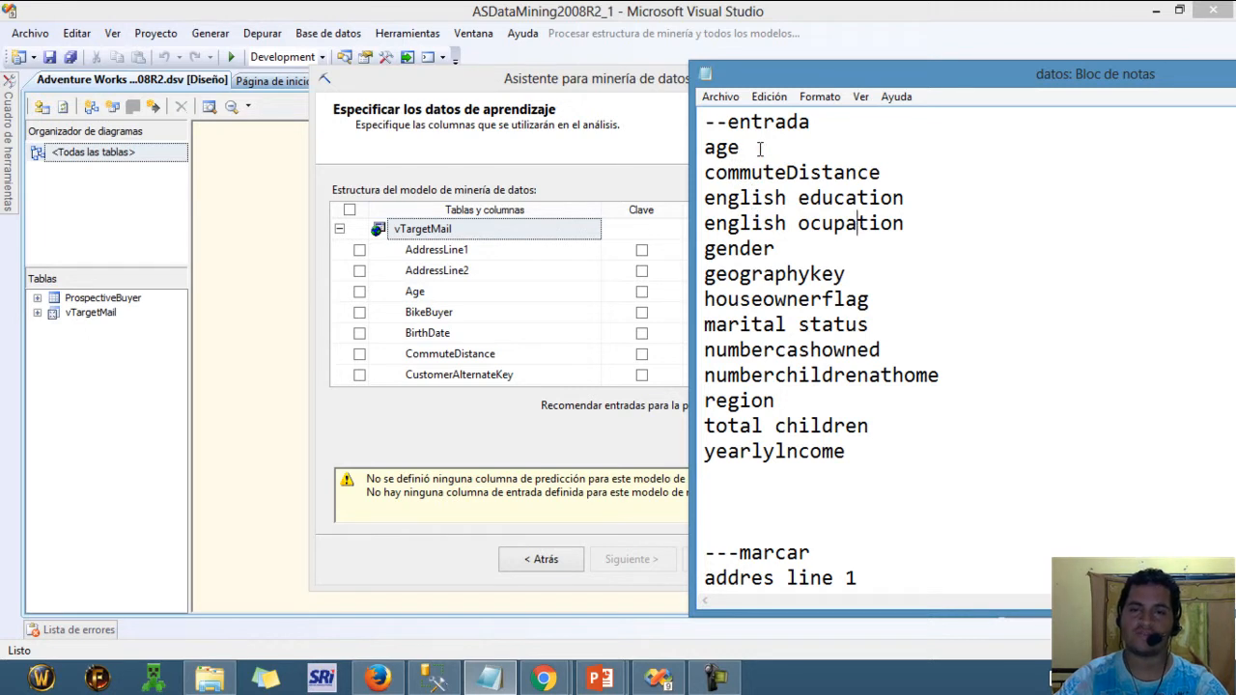
{"action": "left_click_drag", "start_coordinate": [612, 83], "coordinate": [396, 85]}
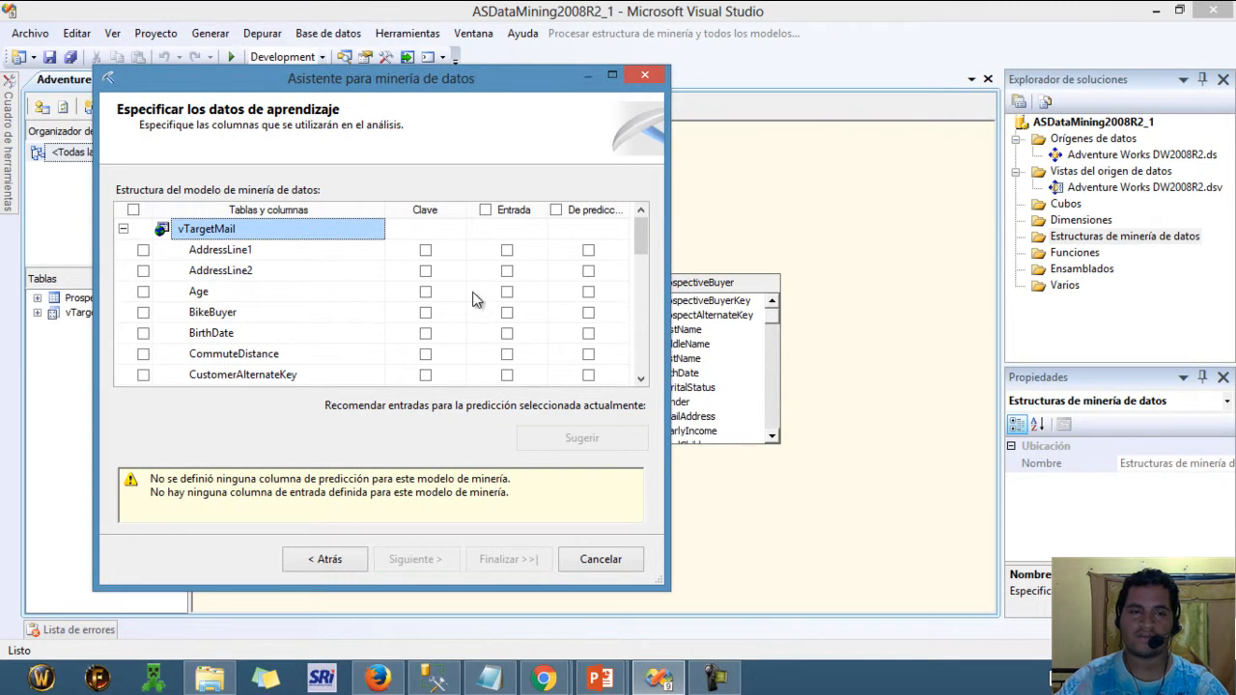
Step: Mark the Age and CommuteDistance columns of vTargetMail as input (Entrada) columns, following the list in the Notepad notes
{"action": "left_click", "coordinate": [506, 291]}
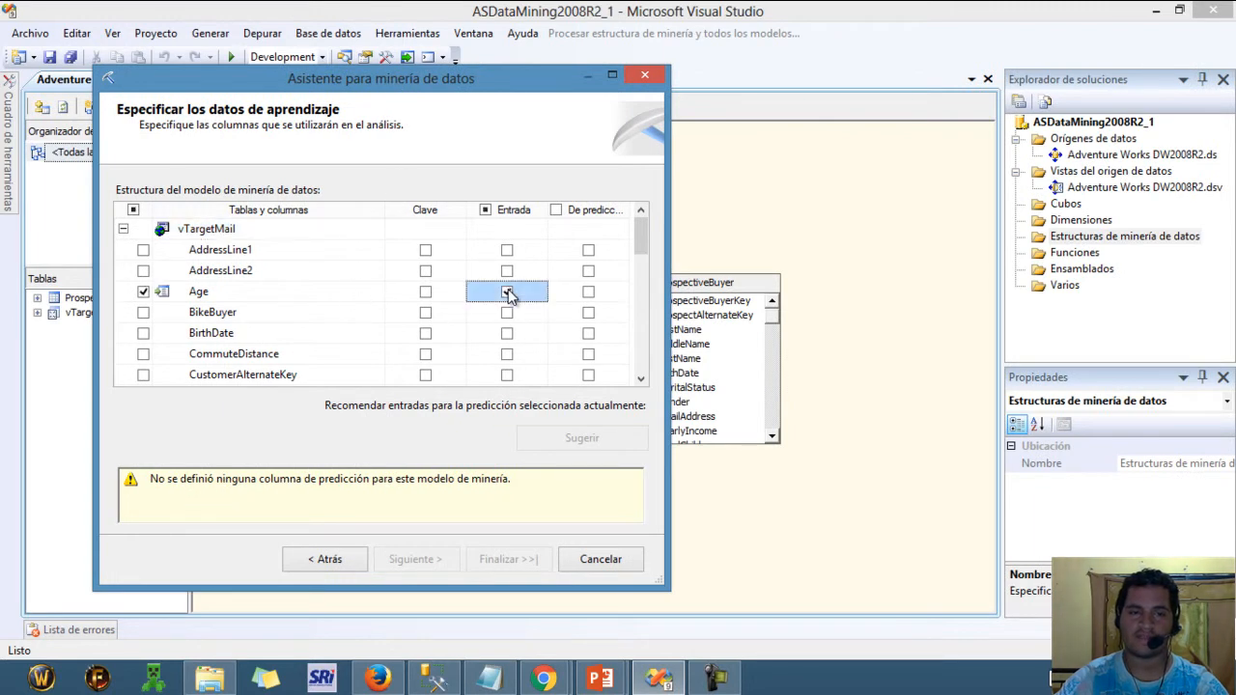
{"action": "left_click", "coordinate": [482, 680]}
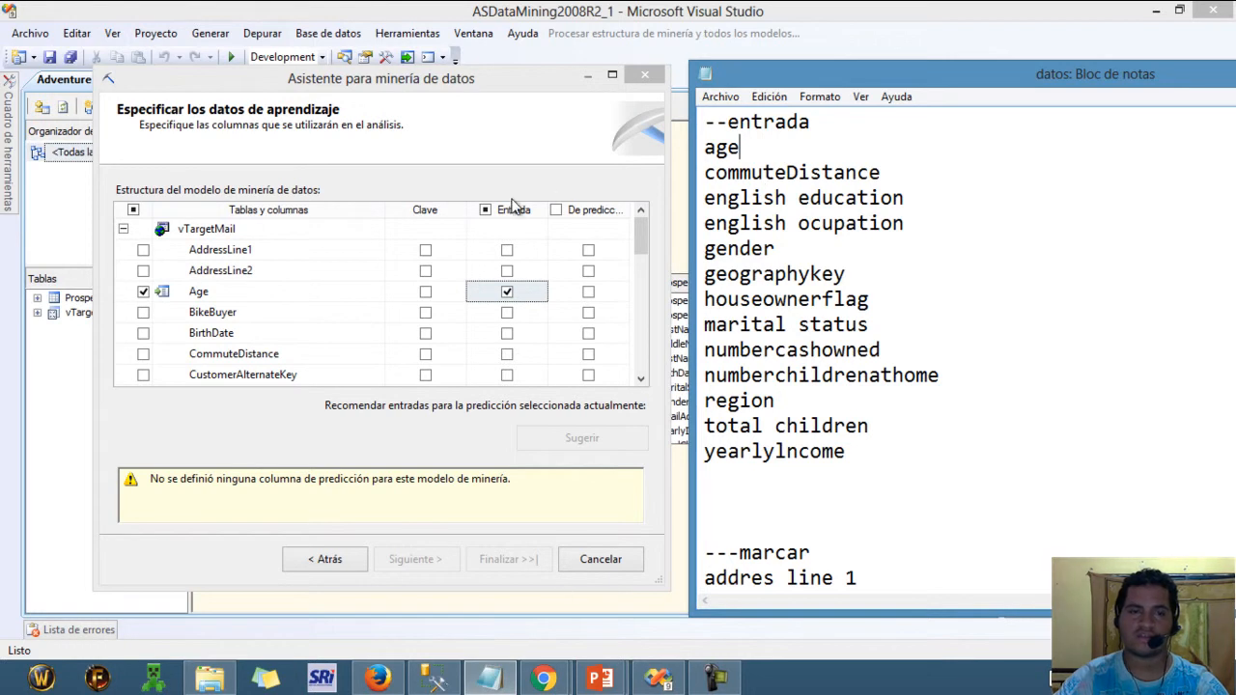
{"action": "left_click", "coordinate": [507, 354]}
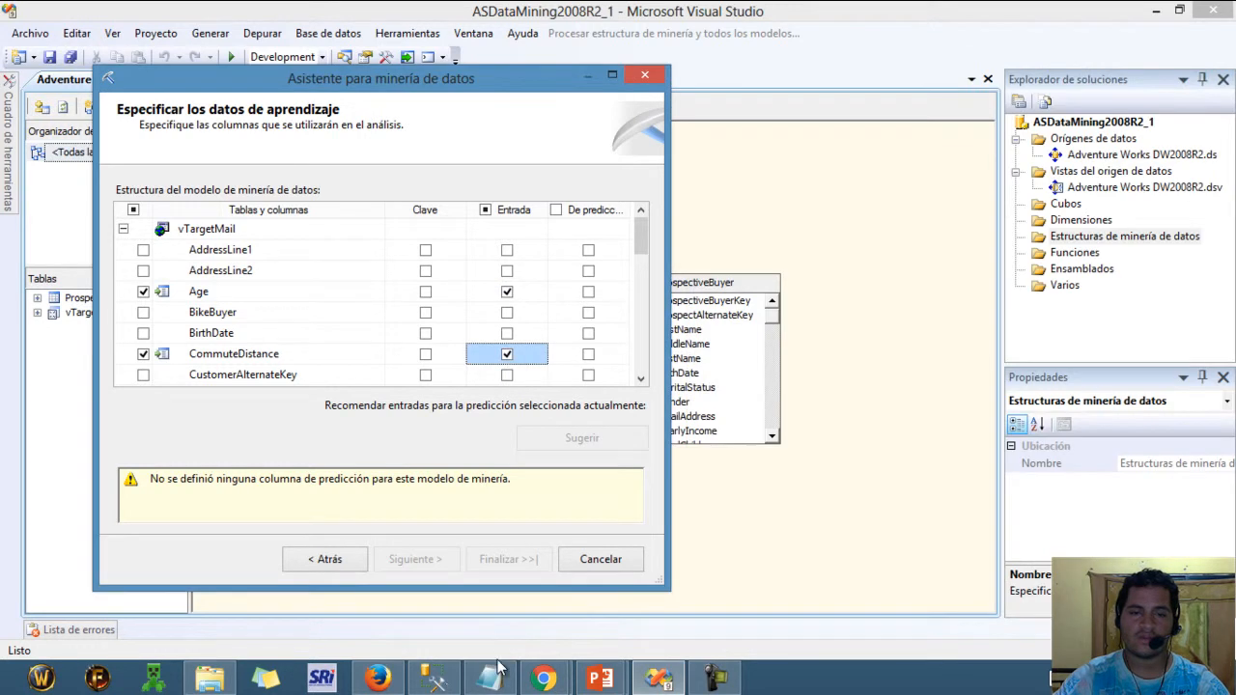
Step: Check the notes and mark EnglishEducation and EnglishOccupation as input (Entrada) columns
{"action": "left_click", "coordinate": [502, 681]}
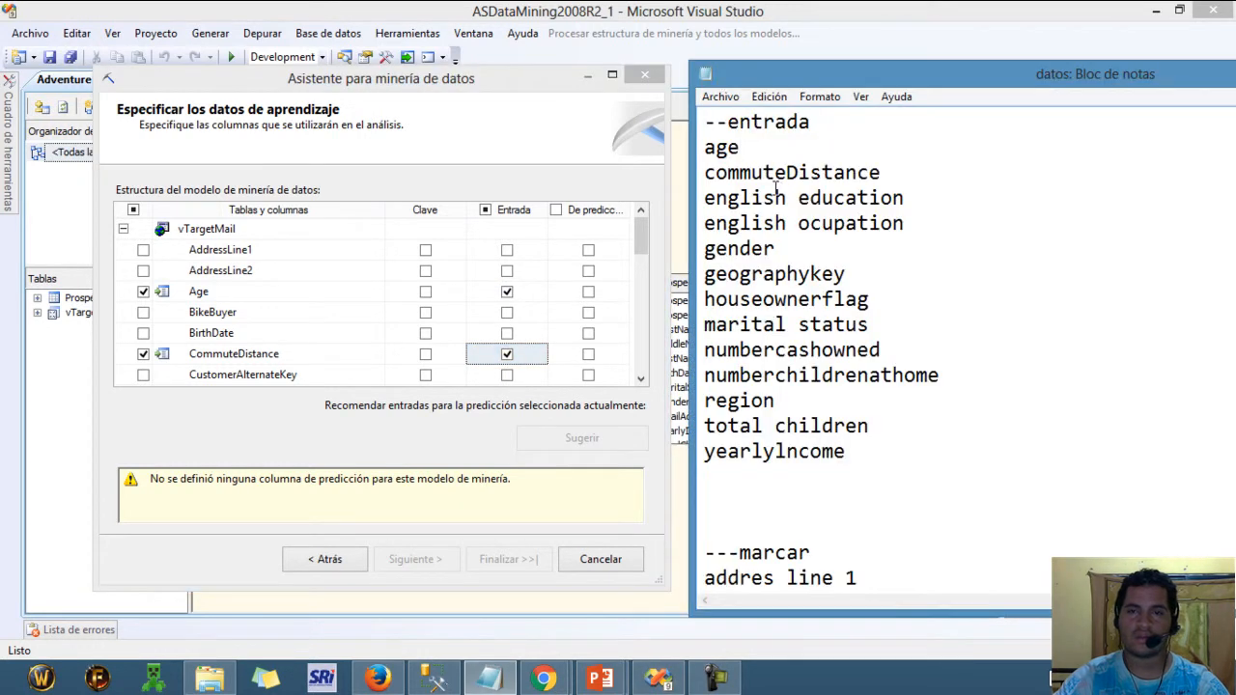
{"action": "left_click", "coordinate": [644, 246]}
{"action": "left_click_drag", "start_coordinate": [644, 246], "coordinate": [642, 283]}
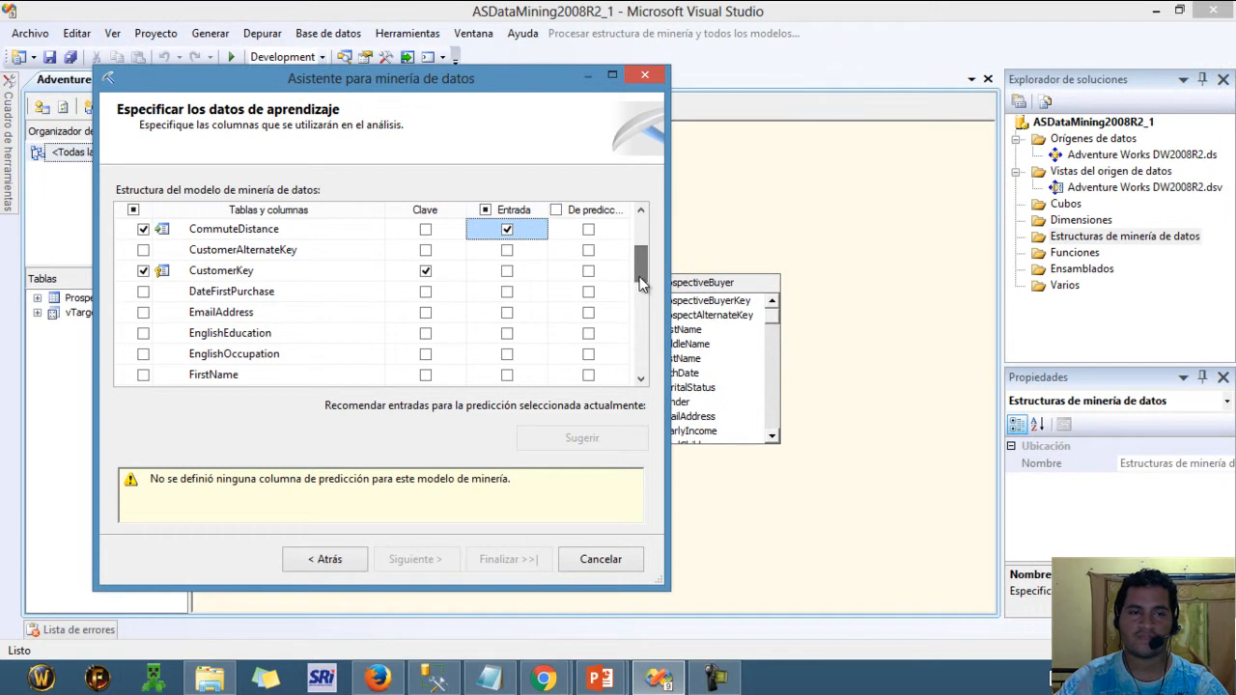
{"action": "left_click", "coordinate": [507, 334]}
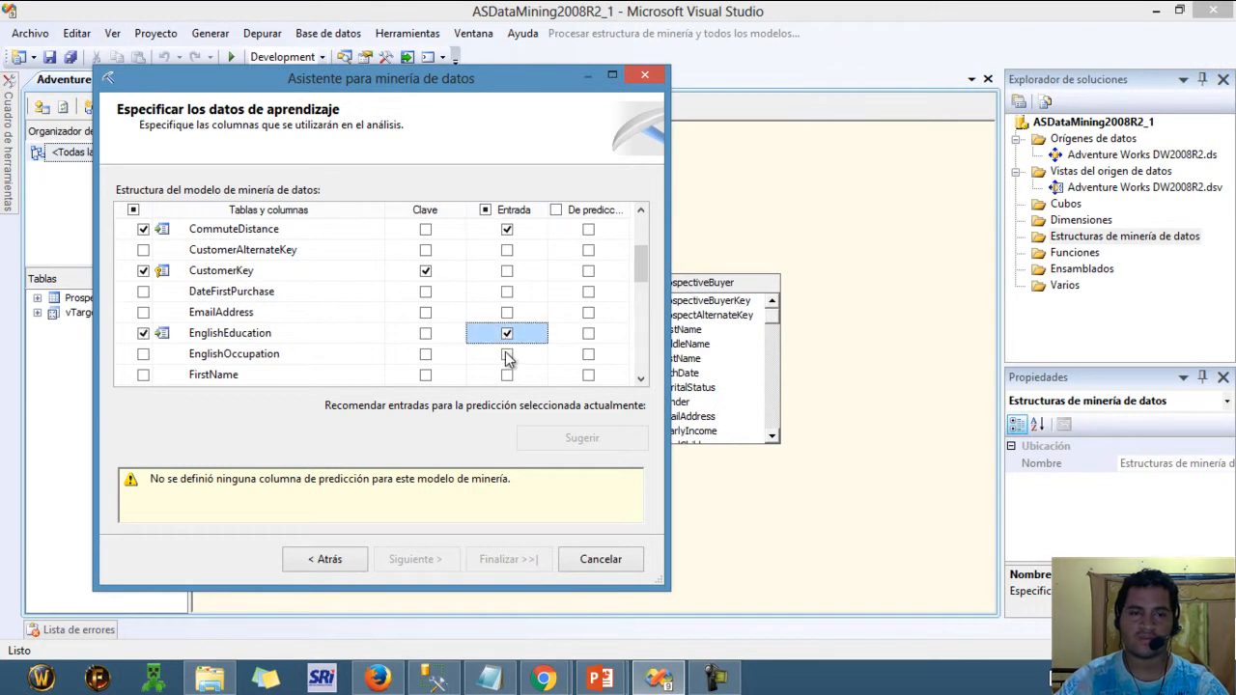
{"action": "left_click", "coordinate": [506, 354]}
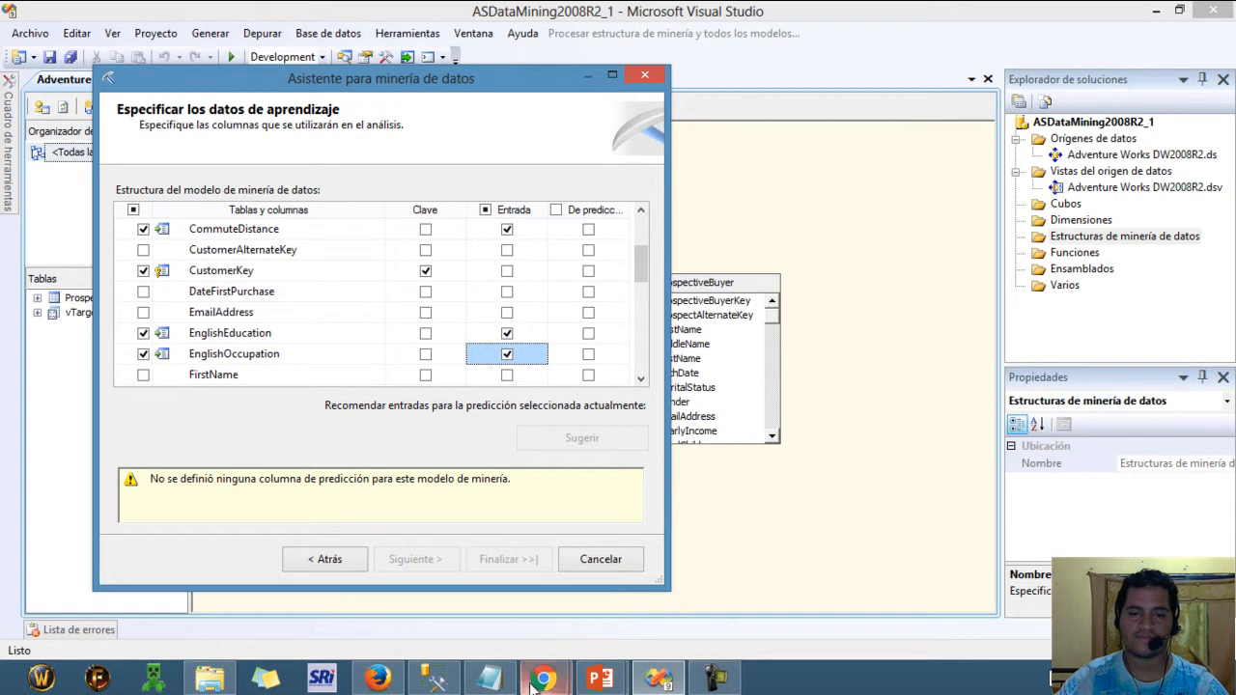
Step: Mark Gender, GeographyKey and HouseOwnerFlag as input (Entrada) columns, as listed in the notes
{"action": "left_click", "coordinate": [489, 679]}
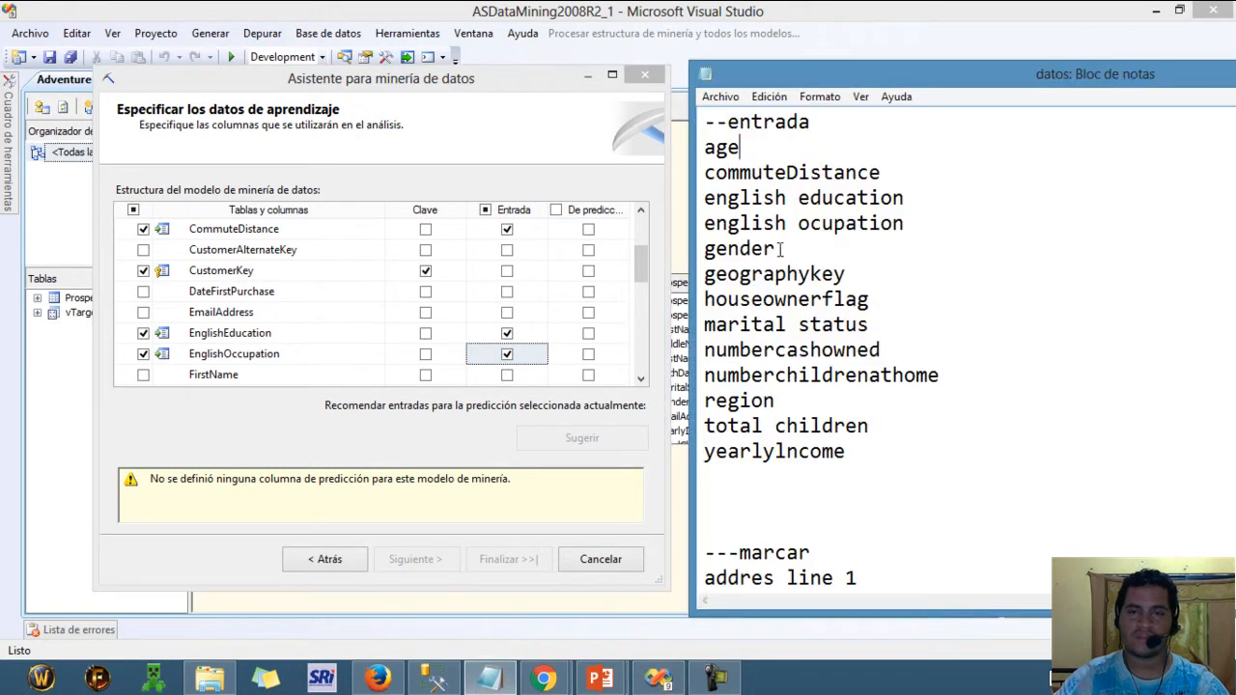
{"action": "left_click_drag", "start_coordinate": [638, 267], "coordinate": [638, 291]}
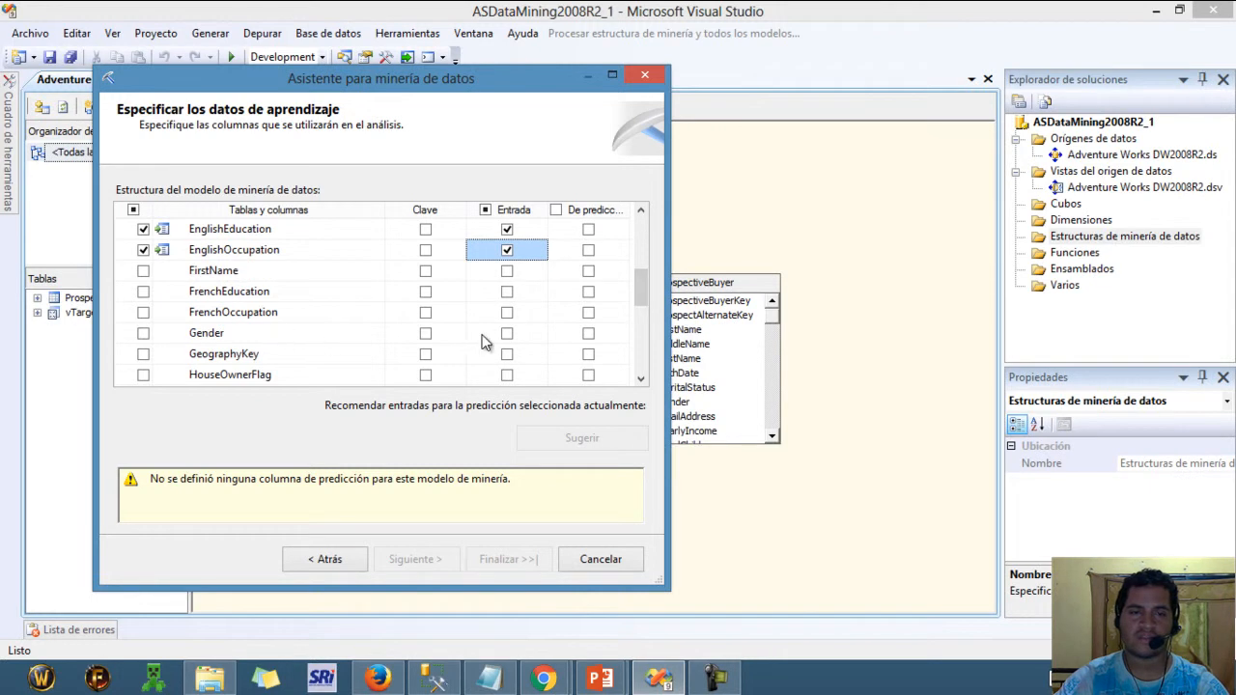
{"action": "left_click", "coordinate": [510, 335]}
{"action": "left_click", "coordinate": [507, 356]}
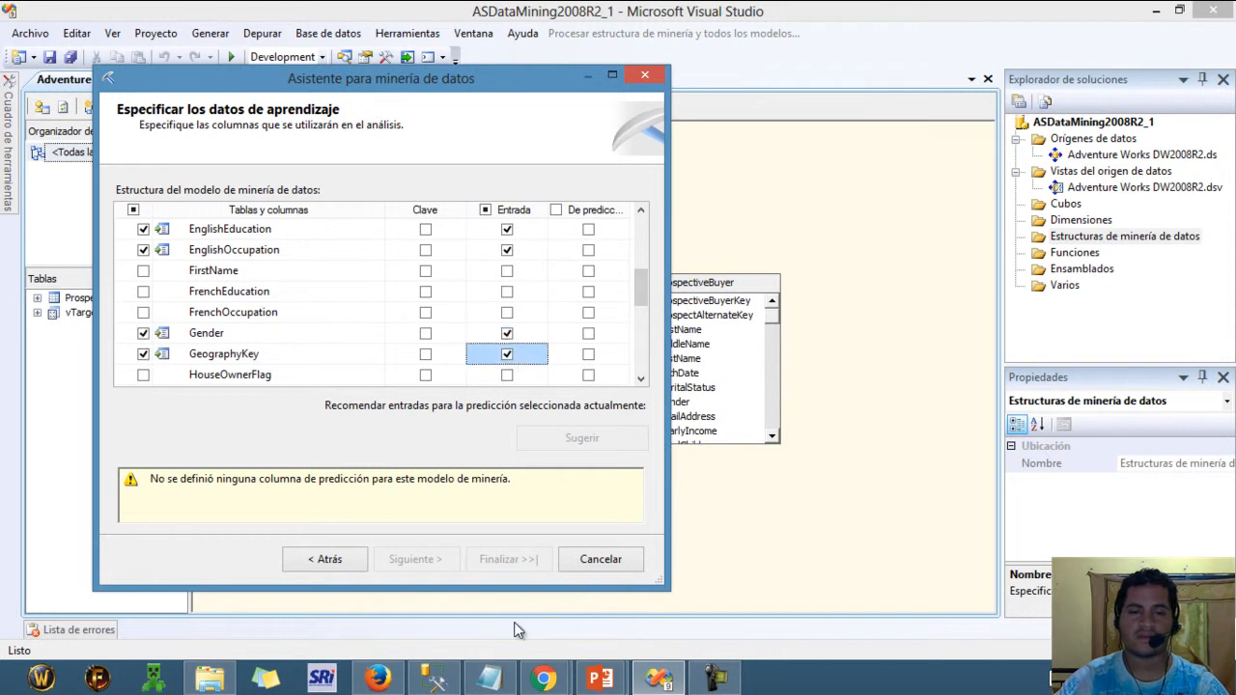
{"action": "left_click", "coordinate": [509, 680]}
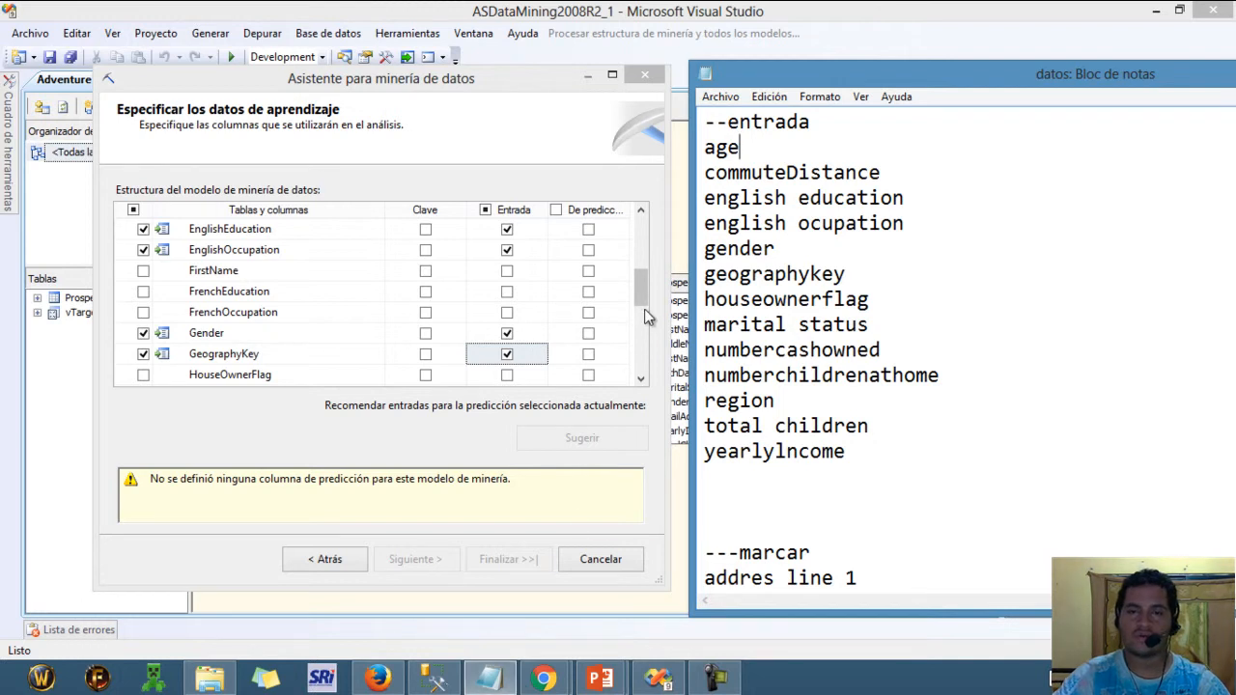
{"action": "left_click_drag", "start_coordinate": [642, 286], "coordinate": [643, 301]}
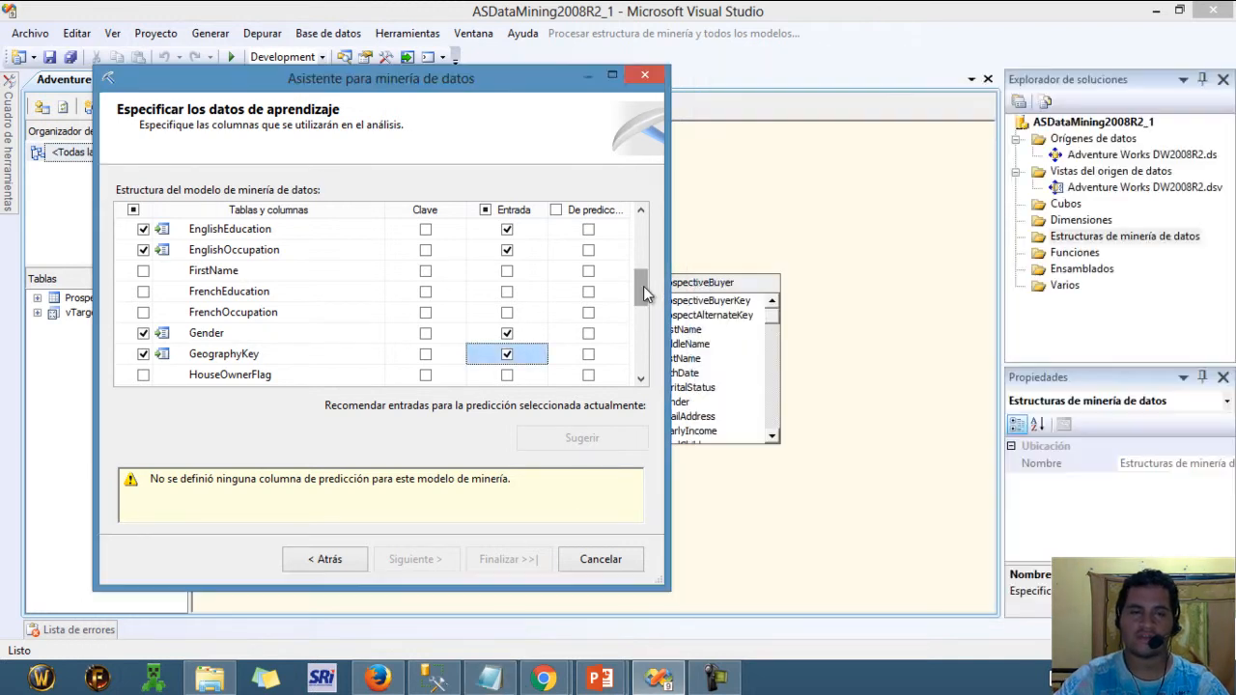
{"action": "left_click", "coordinate": [506, 333]}
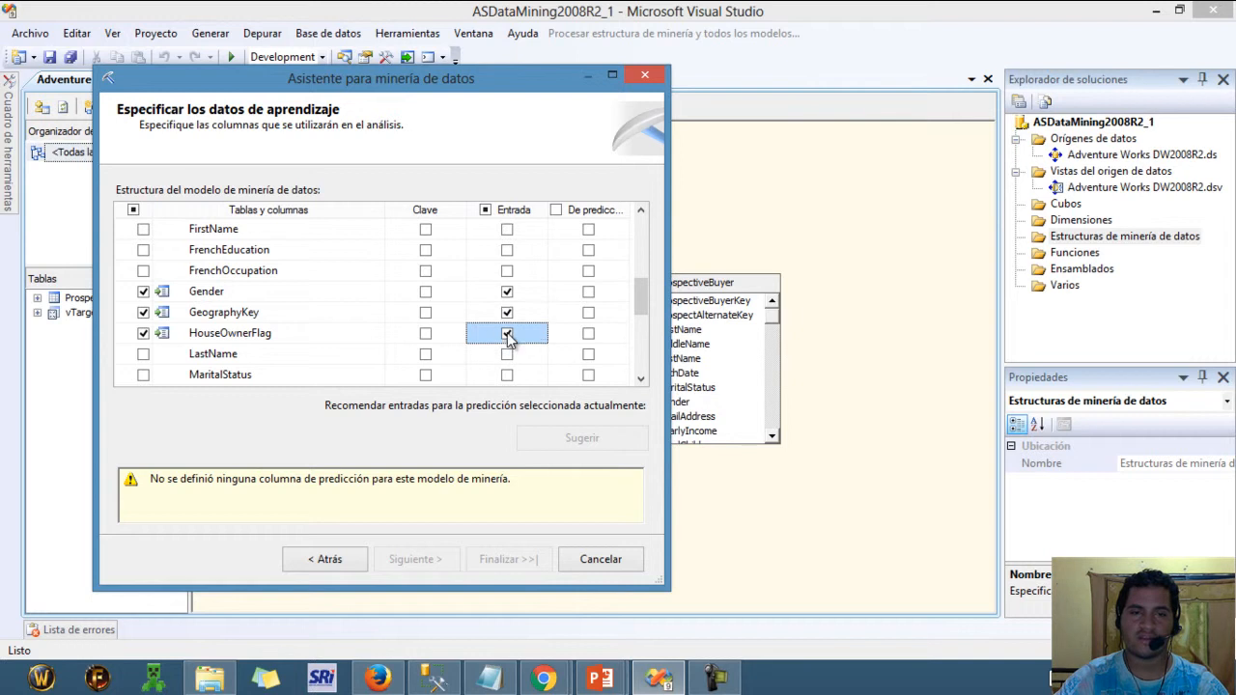
Step: Mark MaritalStatus, NumberCarsOwned and NumberChildrenAtHome as input (Entrada) columns, as listed in the notes
{"action": "left_click", "coordinate": [490, 679]}
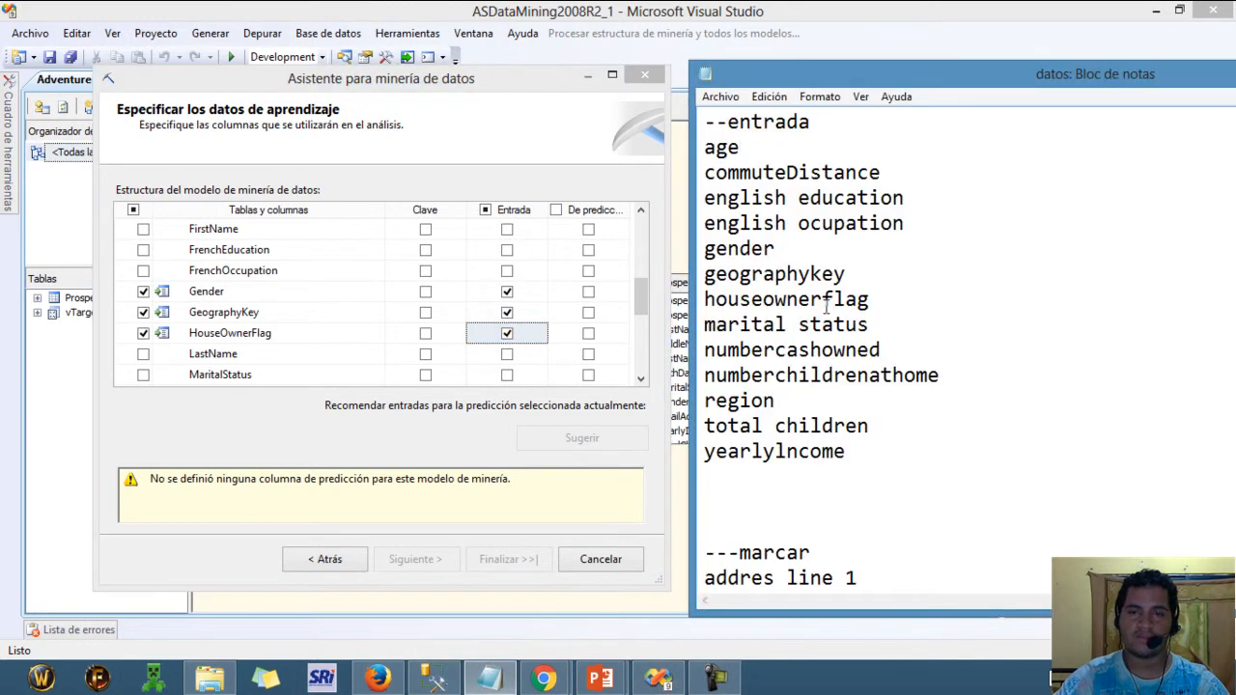
{"action": "left_click_drag", "start_coordinate": [739, 325], "coordinate": [751, 349]}
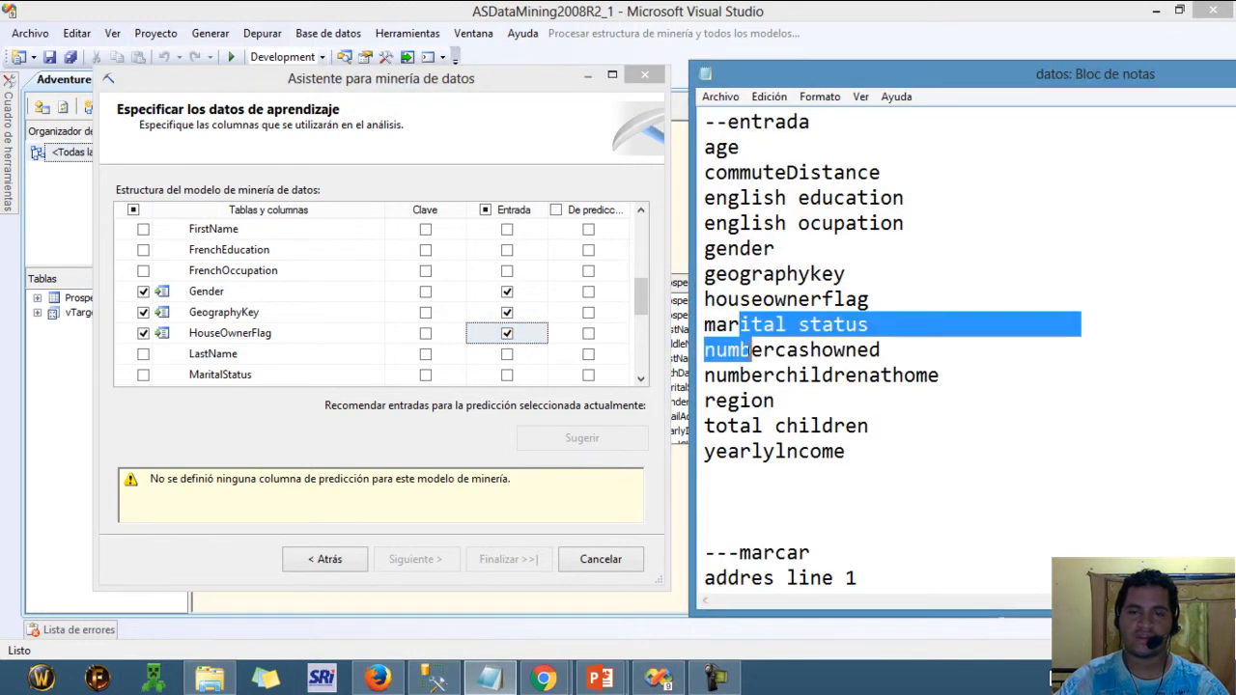
{"action": "left_click_drag", "start_coordinate": [645, 312], "coordinate": [648, 331]}
{"action": "left_click", "coordinate": [508, 335]}
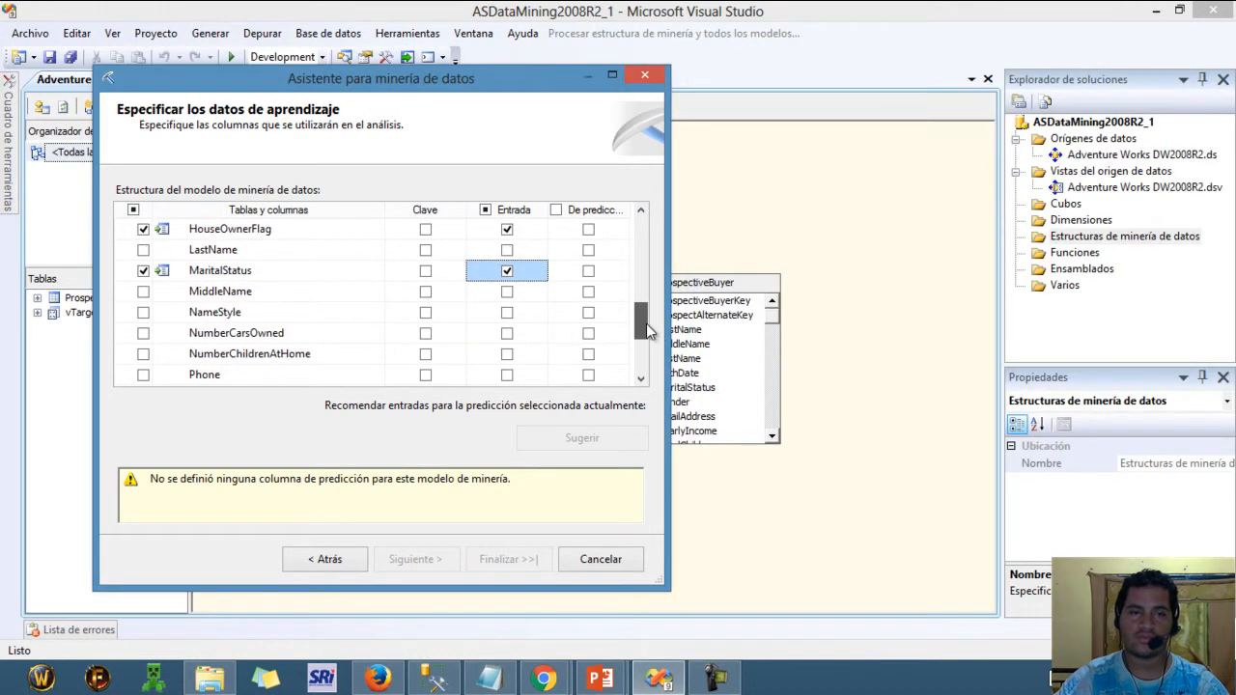
{"action": "left_click", "coordinate": [506, 334]}
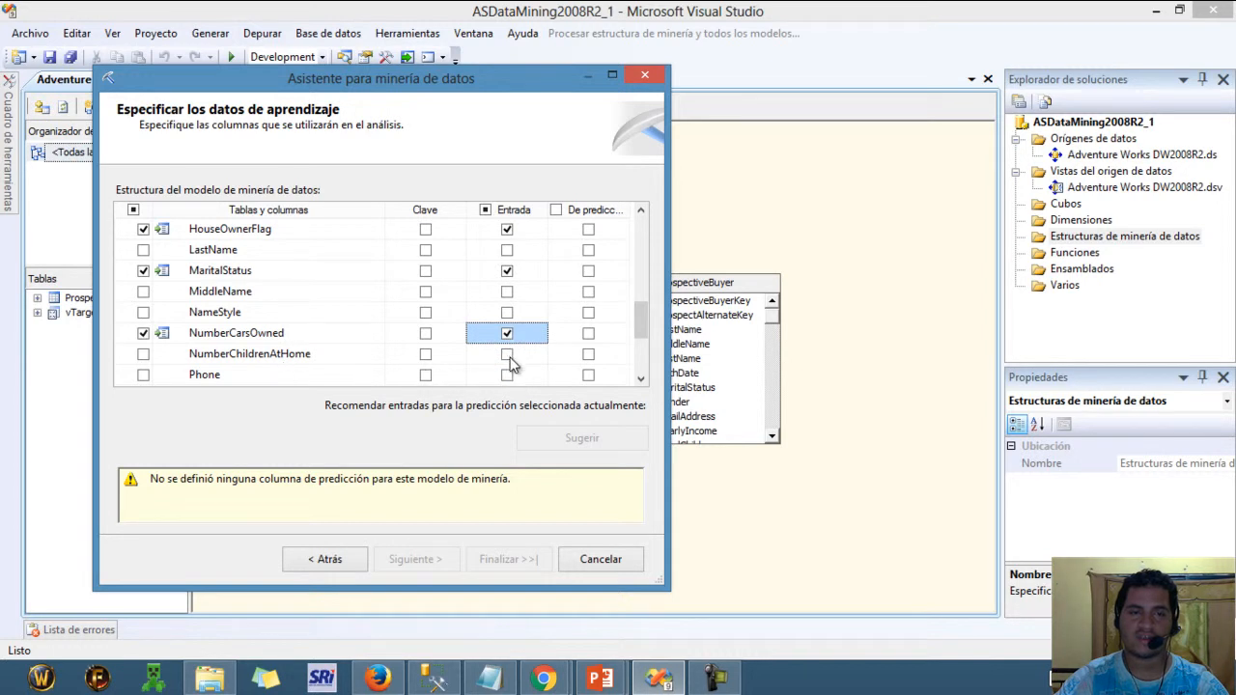
{"action": "left_click", "coordinate": [508, 355]}
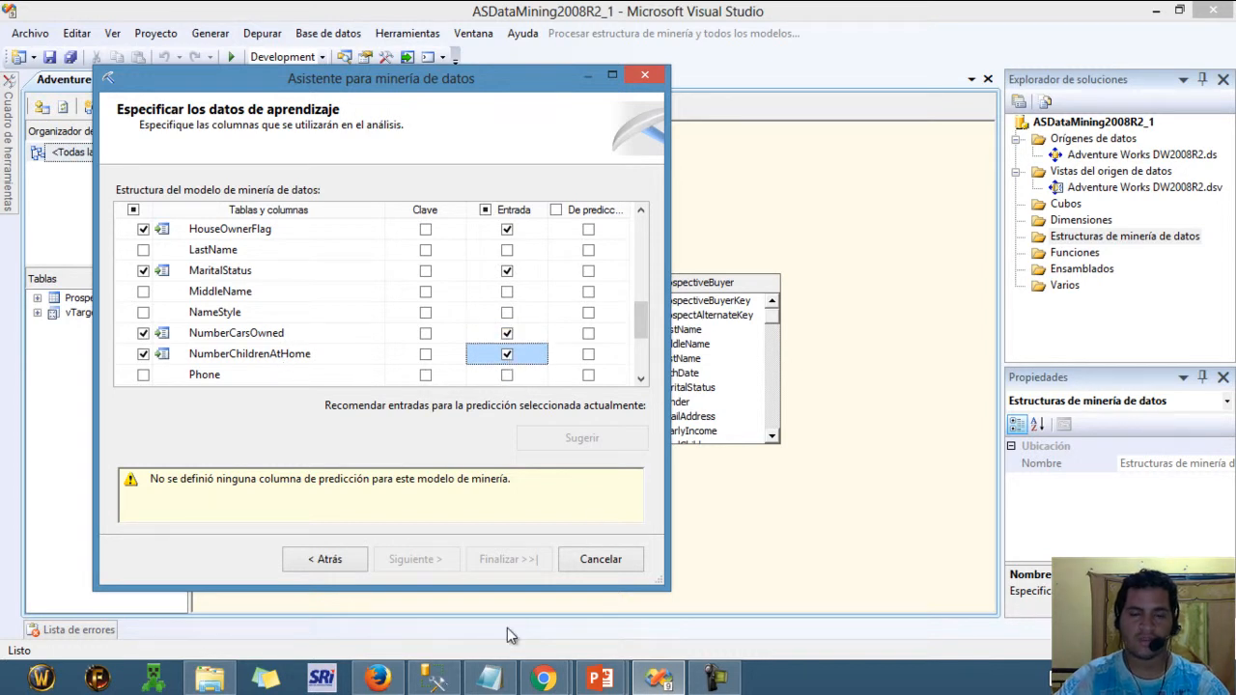
Step: Mark the remaining listed columns Region, TotalChildren and YearlyIncome as input (Entrada) columns
{"action": "left_click", "coordinate": [490, 678]}
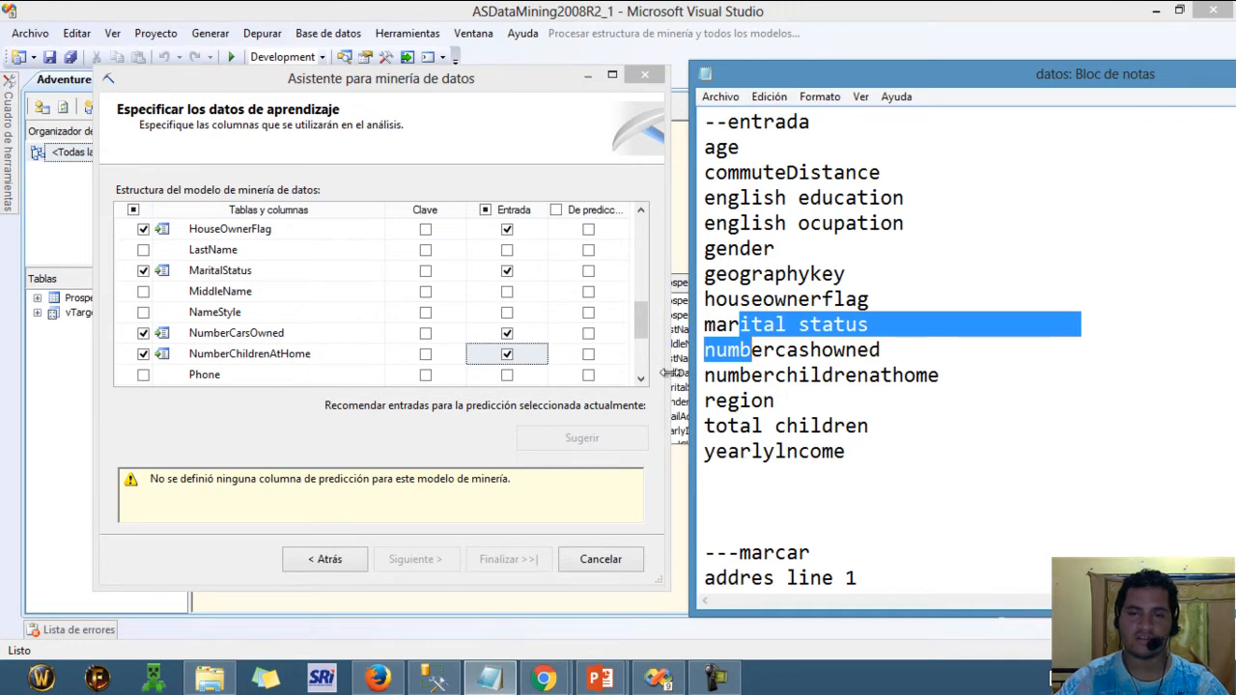
{"action": "left_click", "coordinate": [642, 329]}
{"action": "scroll", "coordinate": [516, 305], "scroll_direction": "down", "scroll_amount": 3}
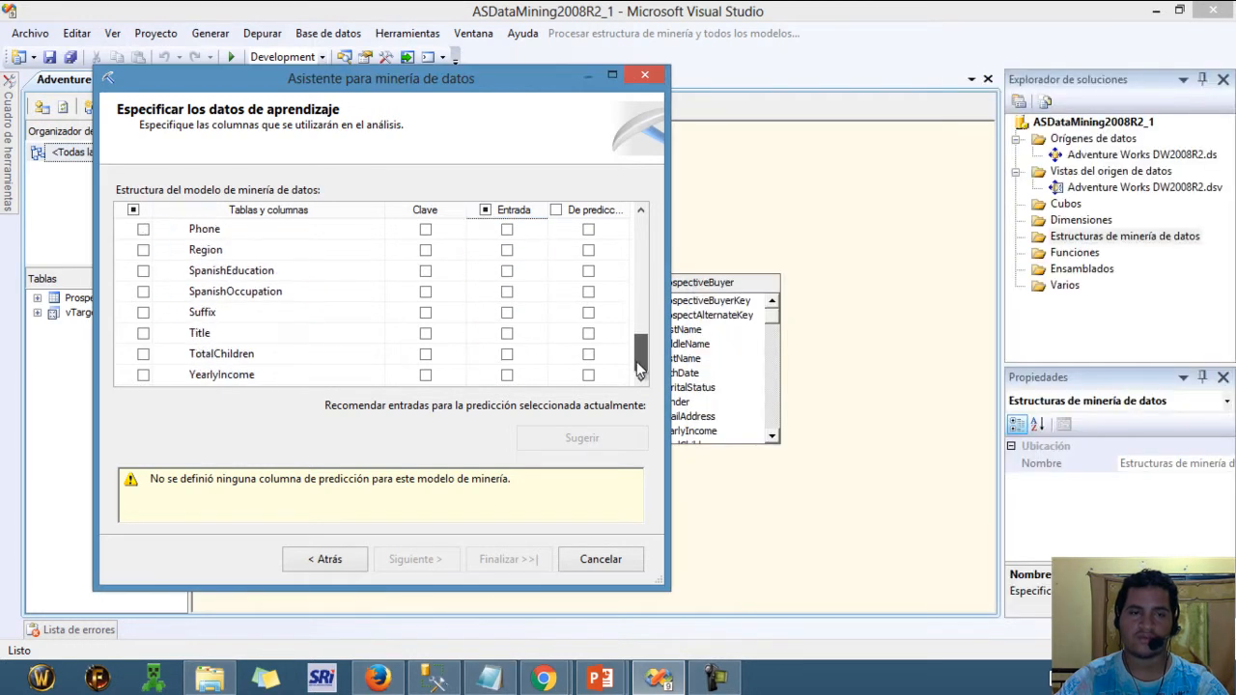
{"action": "left_click", "coordinate": [507, 250]}
{"action": "left_click", "coordinate": [506, 354]}
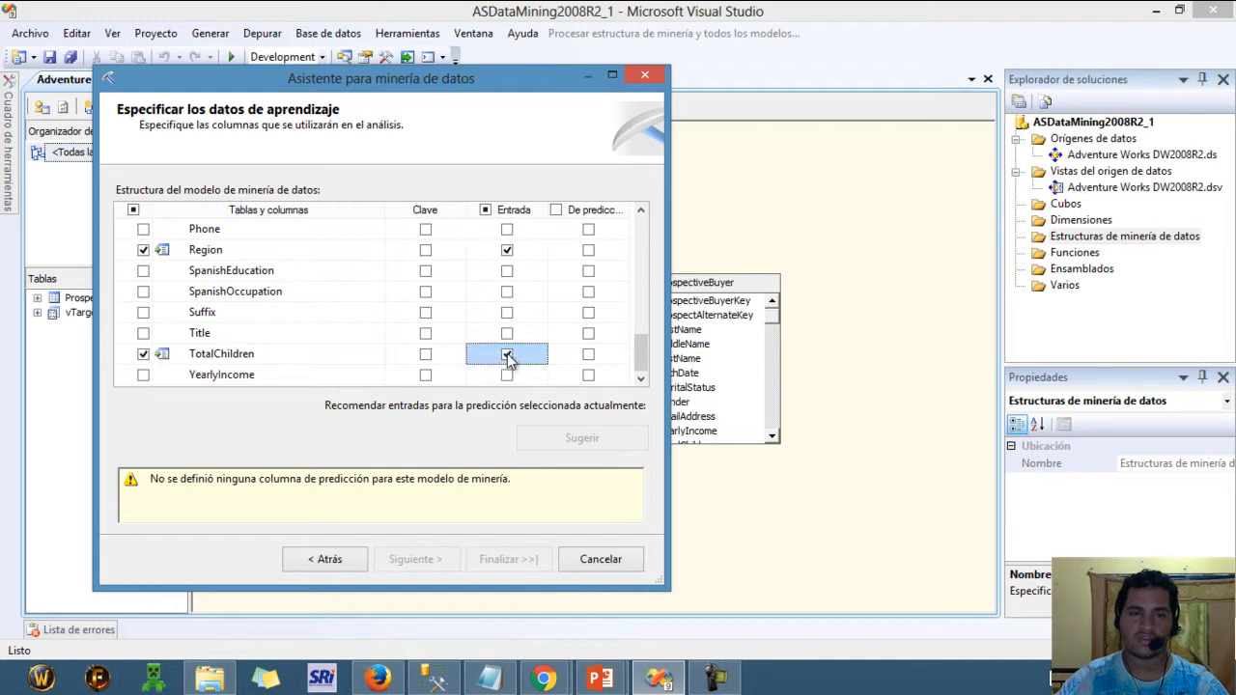
{"action": "left_click", "coordinate": [507, 374]}
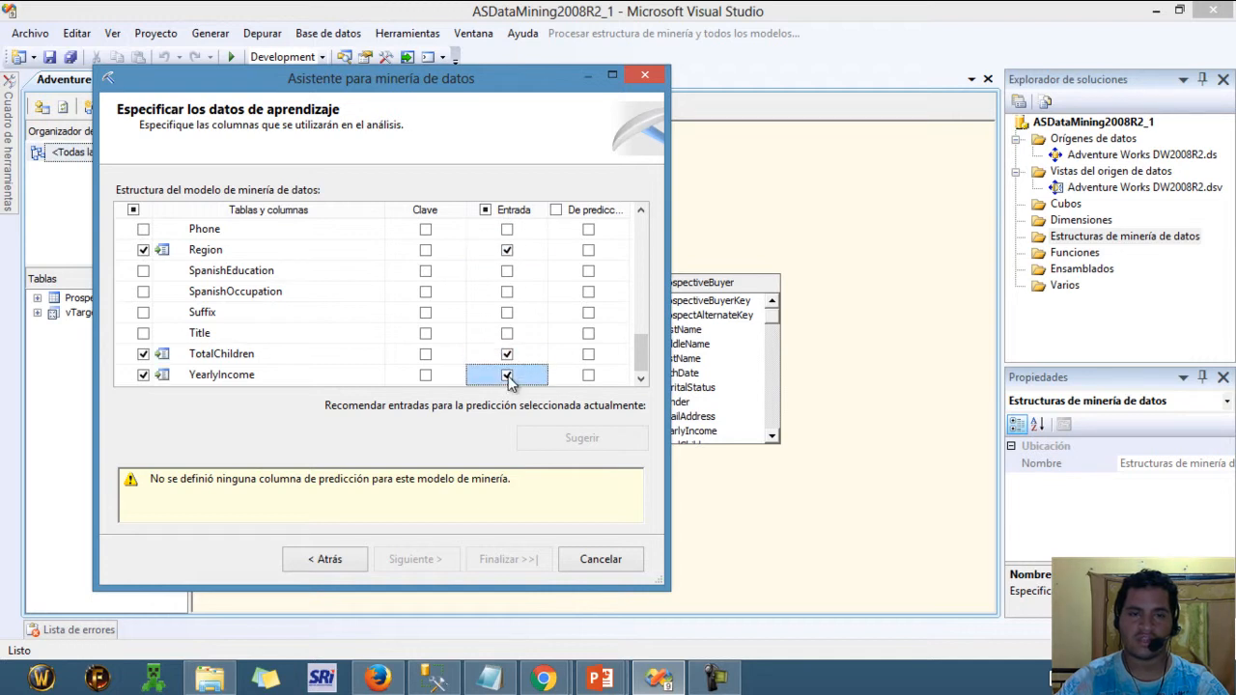
Step: Consult the marcar section of the notes and include AddressLine1 and AddressLine2 in the structure without marking them as input
{"action": "left_click", "coordinate": [489, 679]}
{"action": "left_click_drag", "start_coordinate": [883, 77], "coordinate": [568, 42]}
{"action": "left_click_drag", "start_coordinate": [1168, 193], "coordinate": [1164, 247]}
{"action": "left_click", "coordinate": [287, 420]}
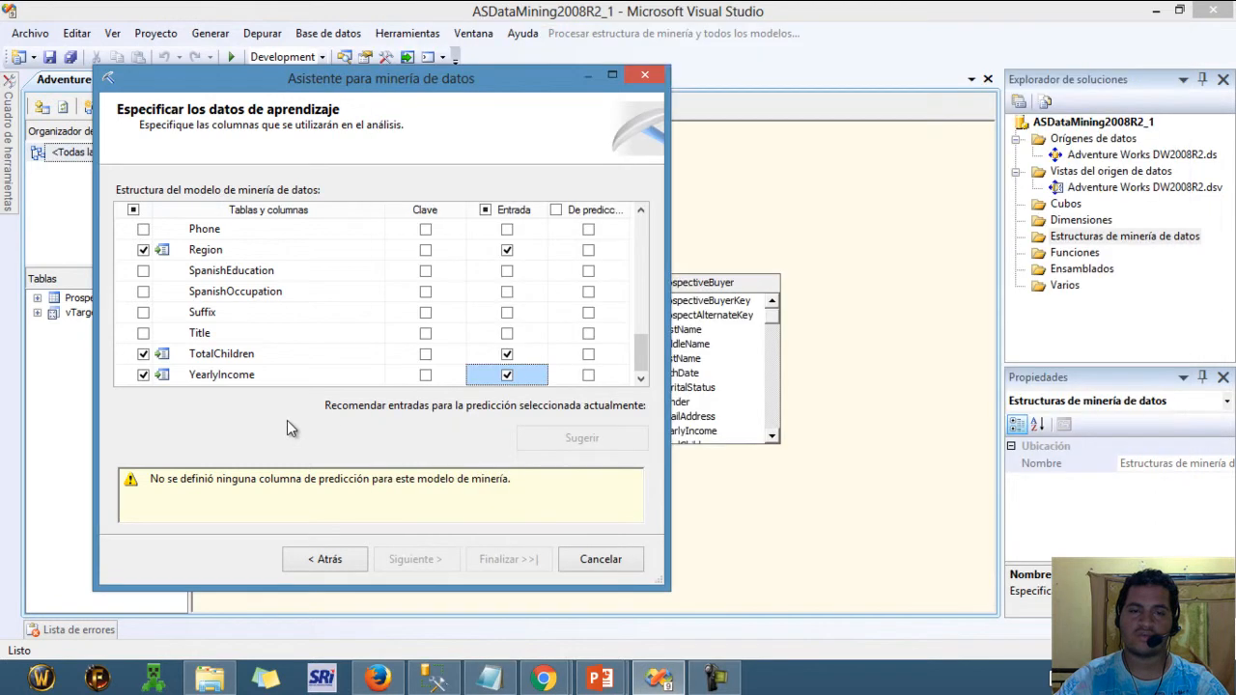
{"action": "left_click_drag", "start_coordinate": [641, 352], "coordinate": [654, 234]}
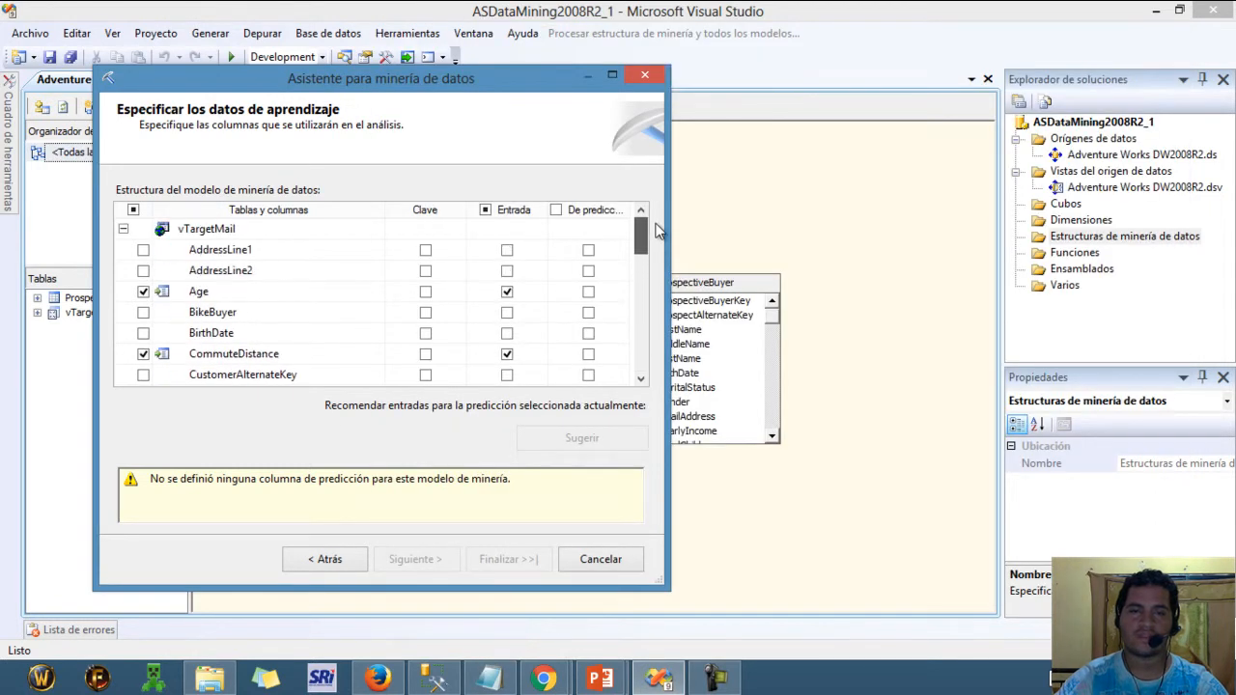
{"action": "left_click", "coordinate": [143, 250]}
{"action": "left_click", "coordinate": [142, 271]}
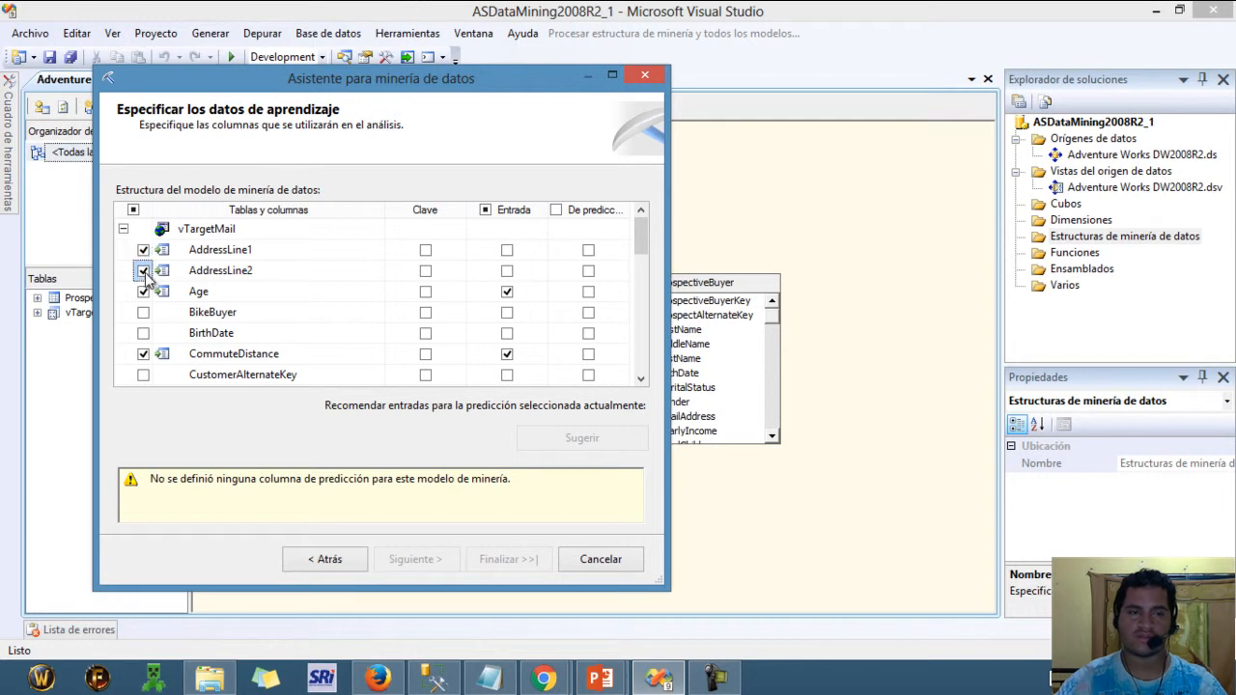
Step: Include DateFirstPurchase, EmailAddress and FirstName in the structure without marking them as input, following the marcar list
{"action": "left_click", "coordinate": [502, 681]}
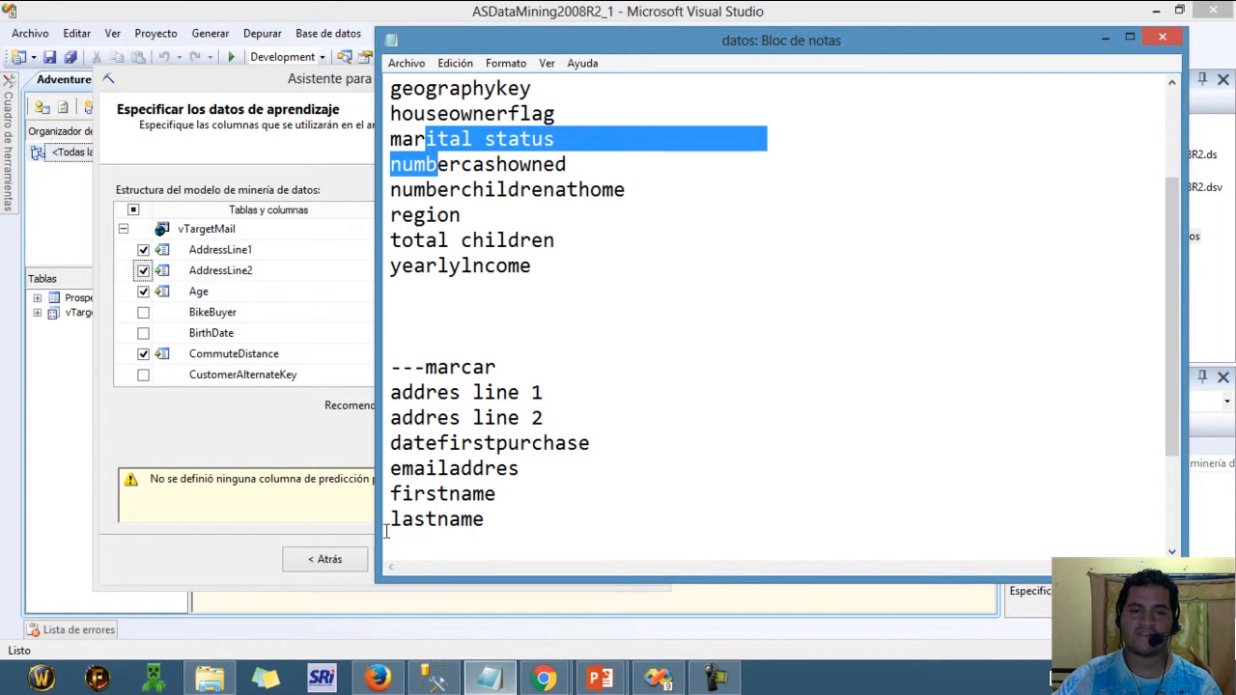
{"action": "left_click", "coordinate": [231, 425]}
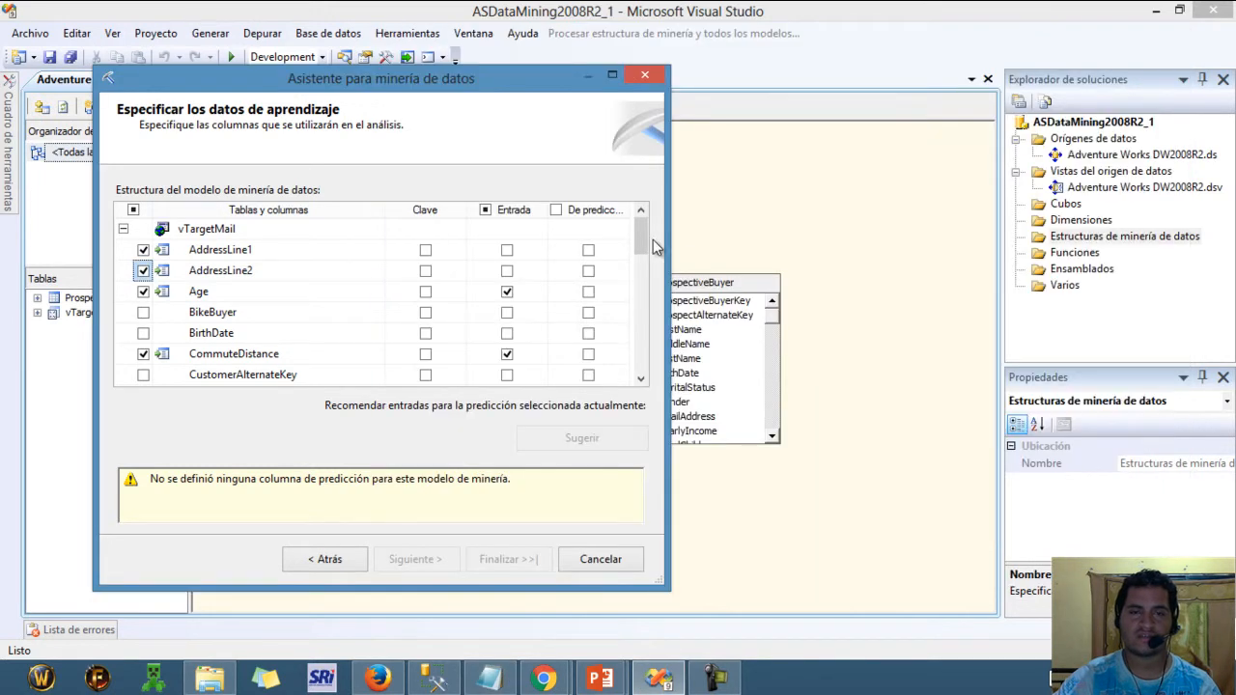
{"action": "scroll", "coordinate": [645, 247], "scroll_direction": "down", "scroll_amount": 1}
{"action": "left_click", "coordinate": [143, 353]}
{"action": "left_click", "coordinate": [489, 681]}
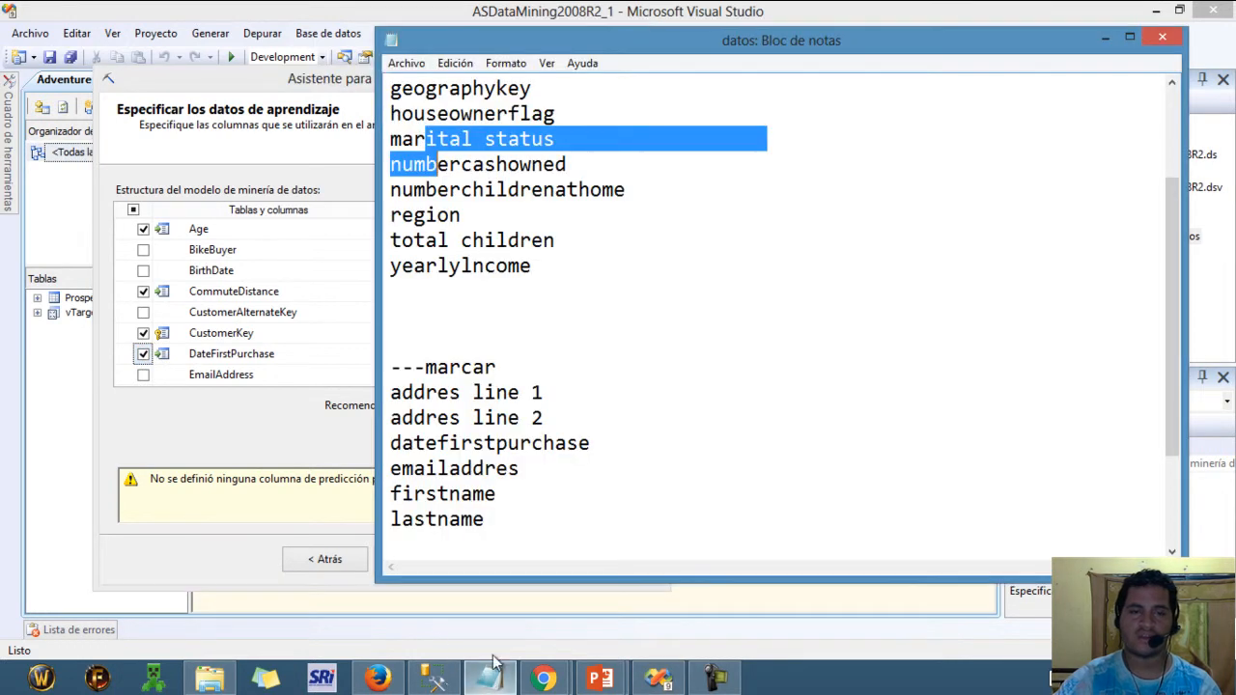
{"action": "left_click", "coordinate": [176, 441]}
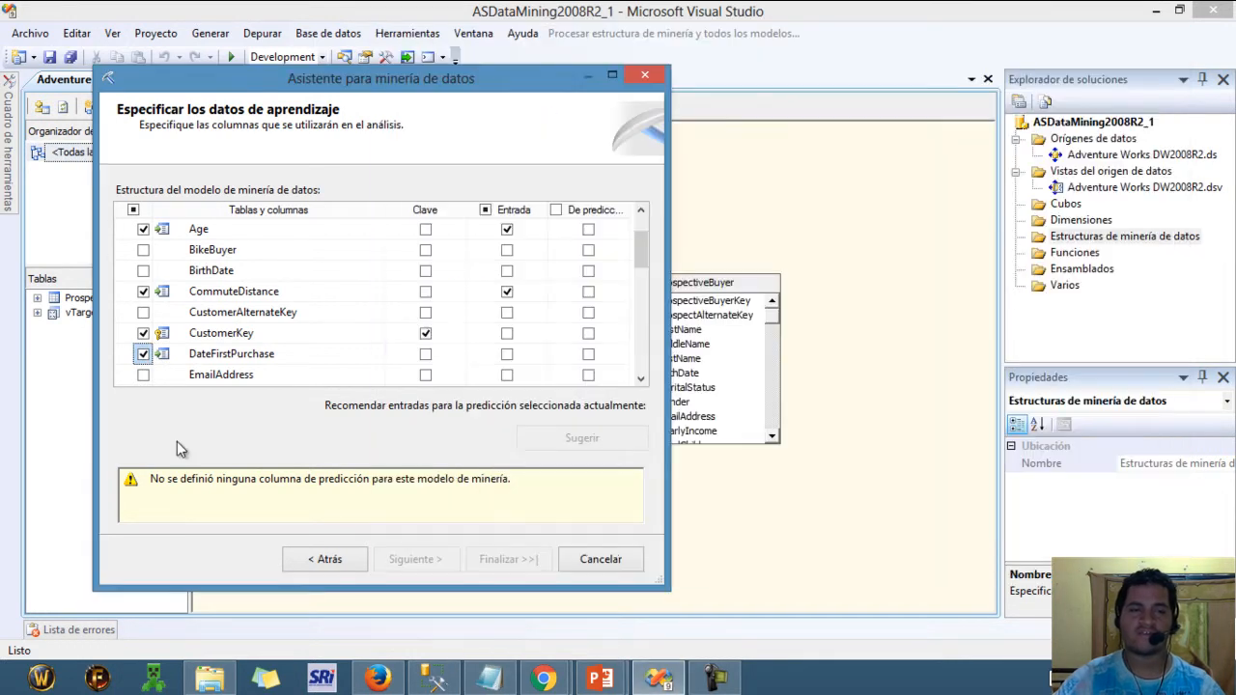
{"action": "left_click", "coordinate": [143, 375]}
{"action": "left_click_drag", "start_coordinate": [642, 260], "coordinate": [642, 297]}
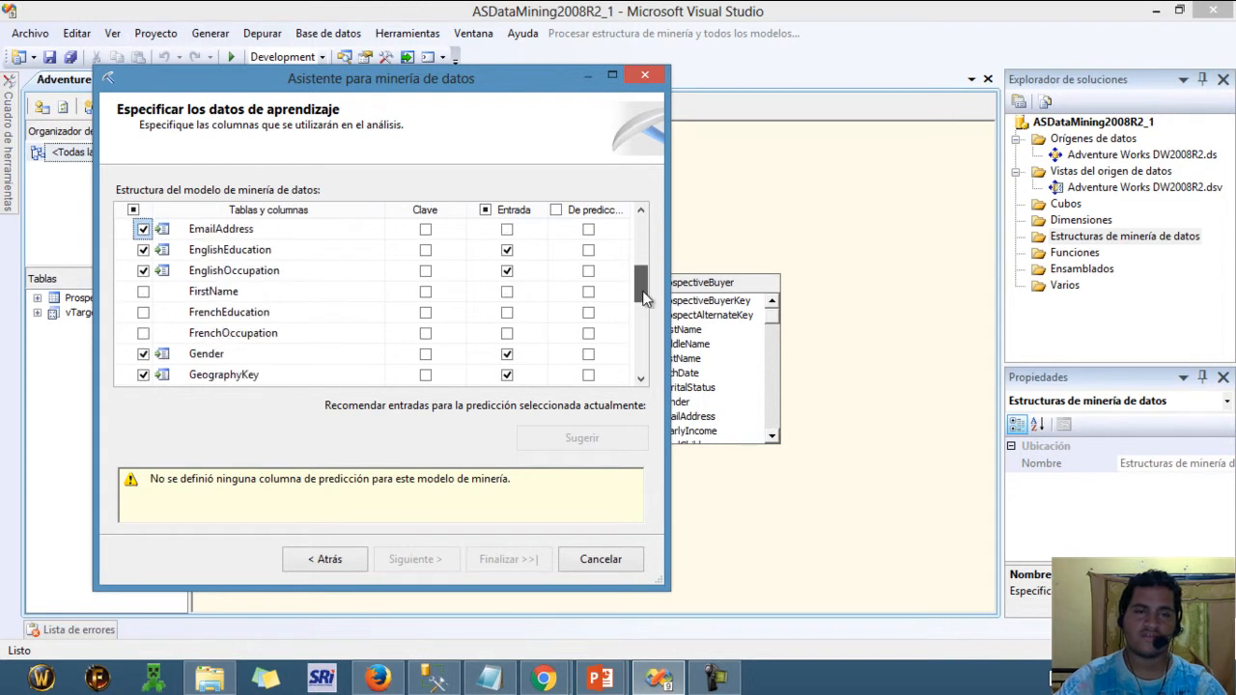
{"action": "left_click", "coordinate": [143, 291]}
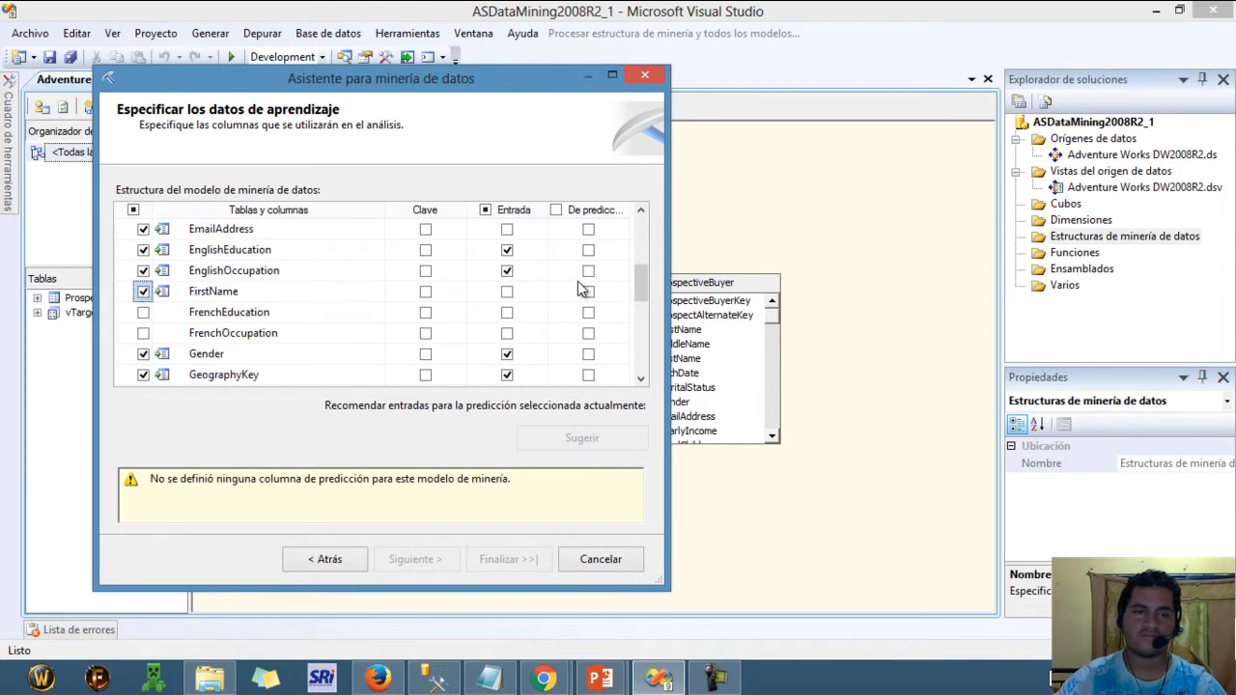
Step: Include LastName in the mining structure without marking it as input, completing the marcar list
{"action": "left_click_drag", "start_coordinate": [636, 288], "coordinate": [637, 316]}
{"action": "left_click", "coordinate": [143, 290]}
Step: Following the de prediccion section of the notes, mark BikeBuyer as the predictable column and accept the training data columns
{"action": "left_click", "coordinate": [490, 678]}
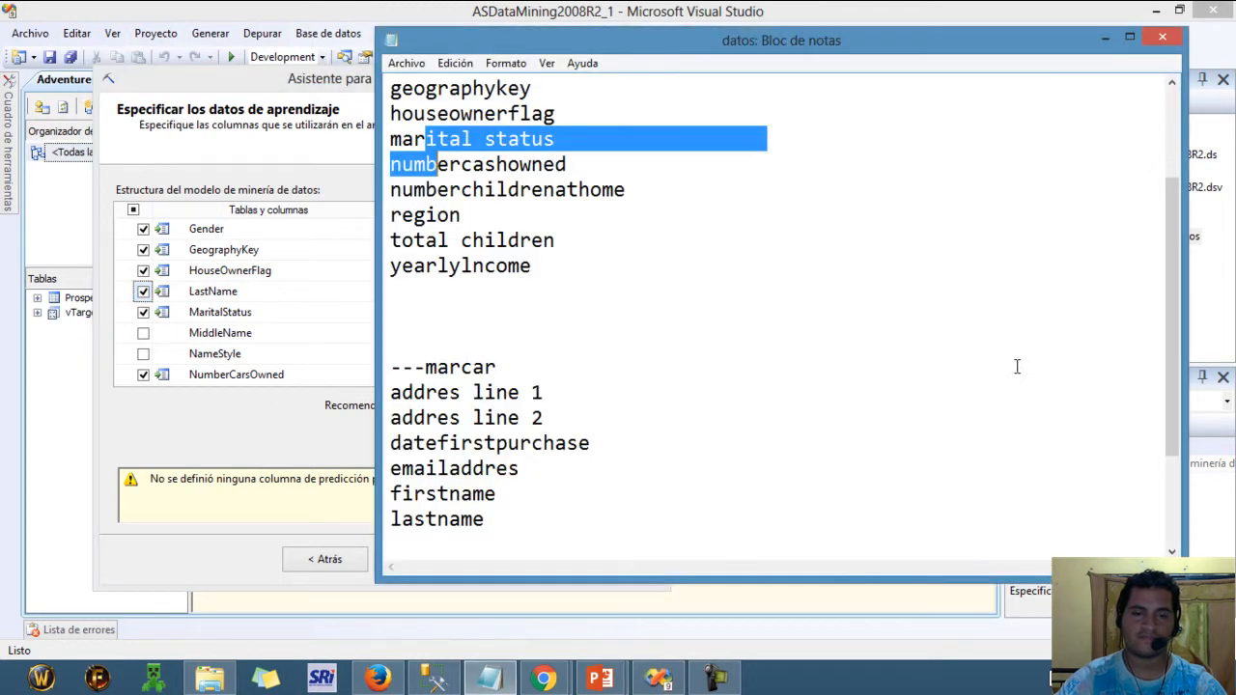
{"action": "left_click_drag", "start_coordinate": [1168, 293], "coordinate": [1169, 337]}
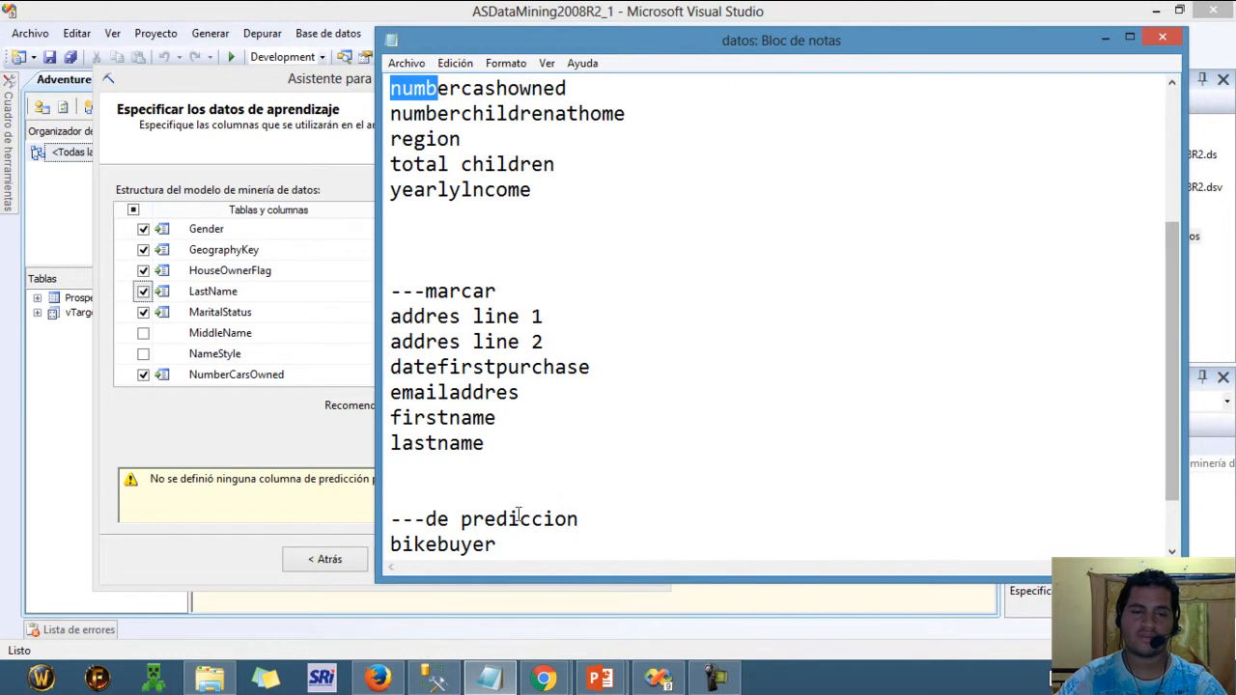
{"action": "left_click", "coordinate": [192, 434]}
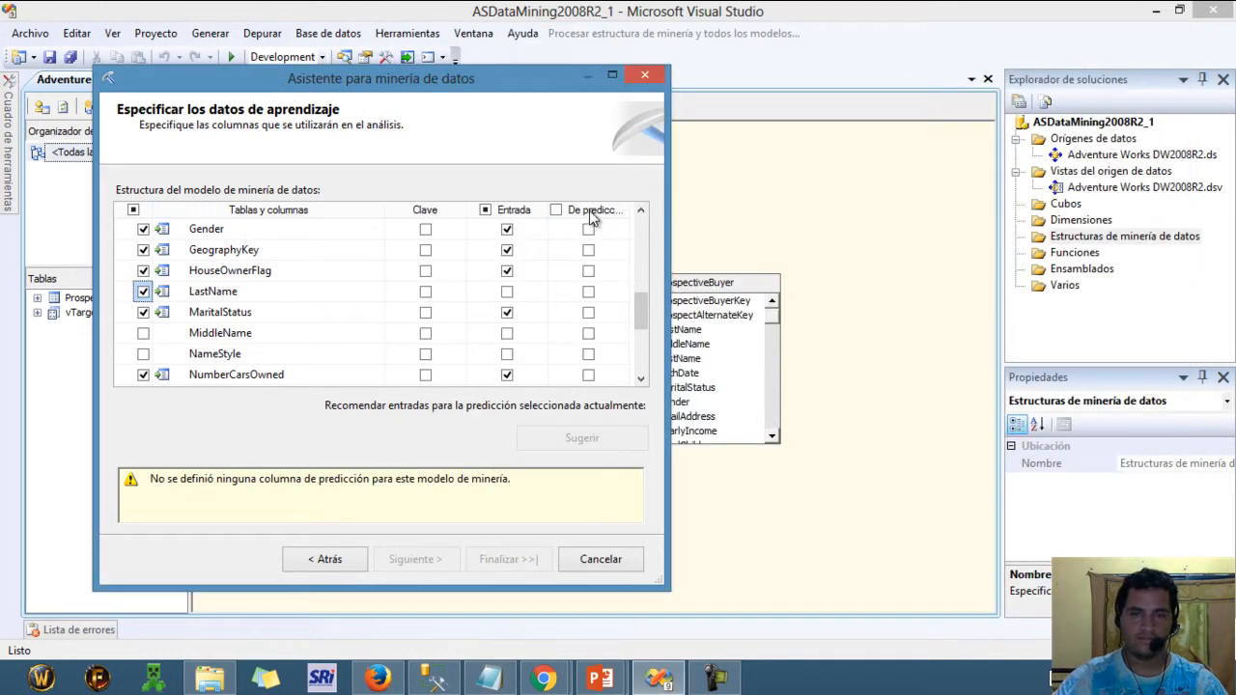
{"action": "left_click_drag", "start_coordinate": [643, 309], "coordinate": [644, 259]}
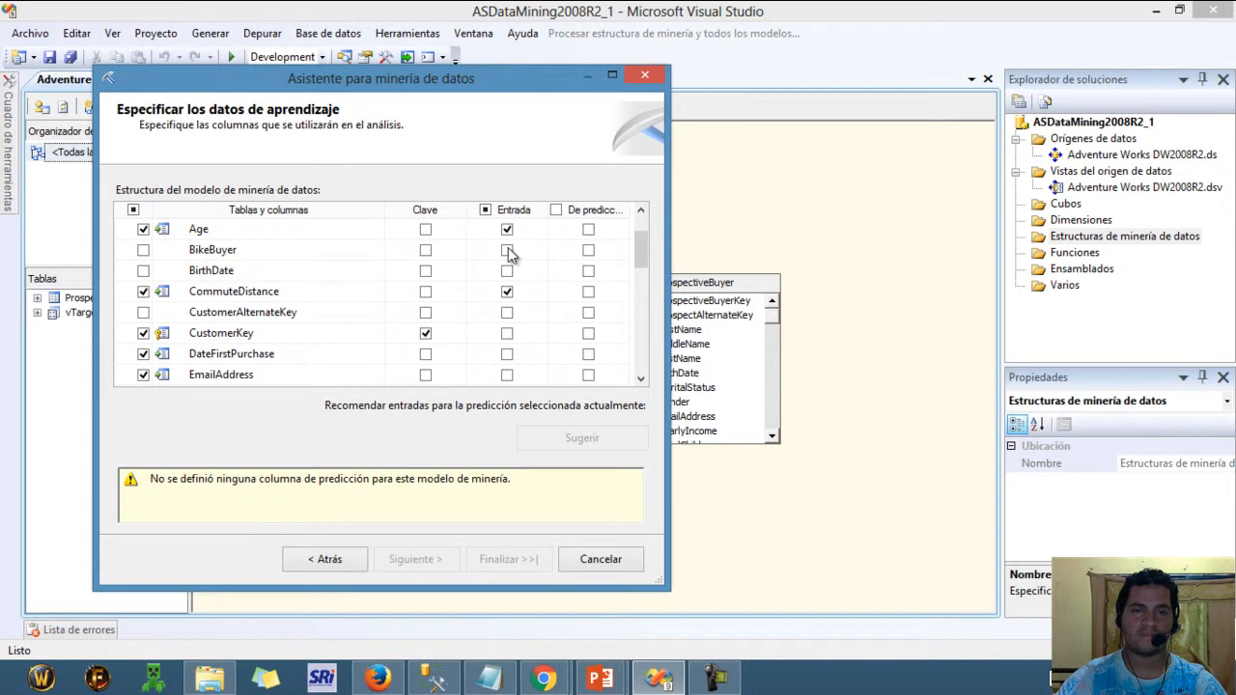
{"action": "left_click", "coordinate": [588, 250]}
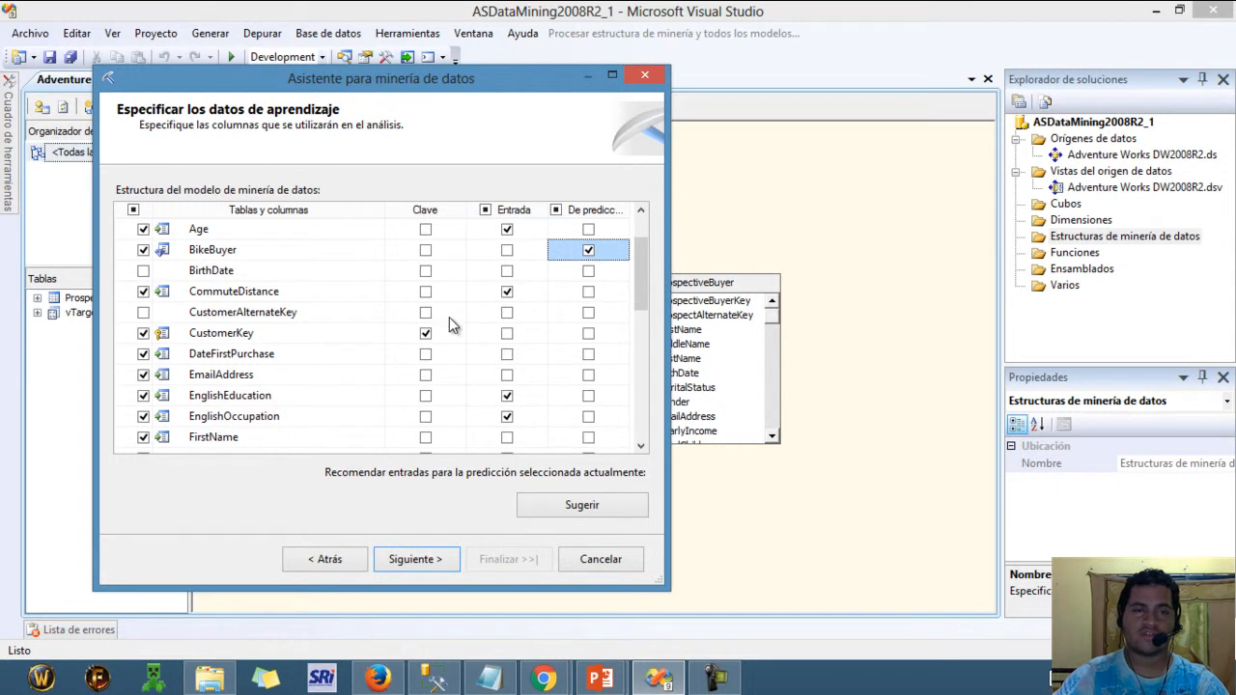
{"action": "left_click", "coordinate": [490, 678]}
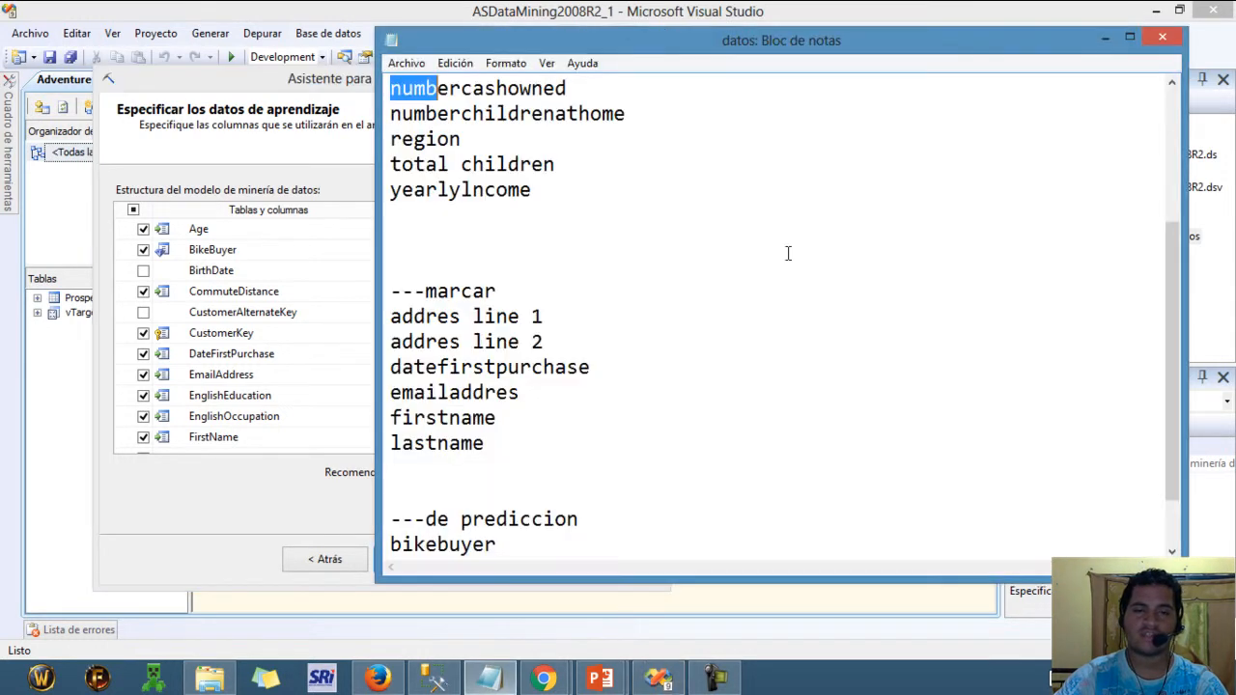
{"action": "left_click", "coordinate": [328, 131]}
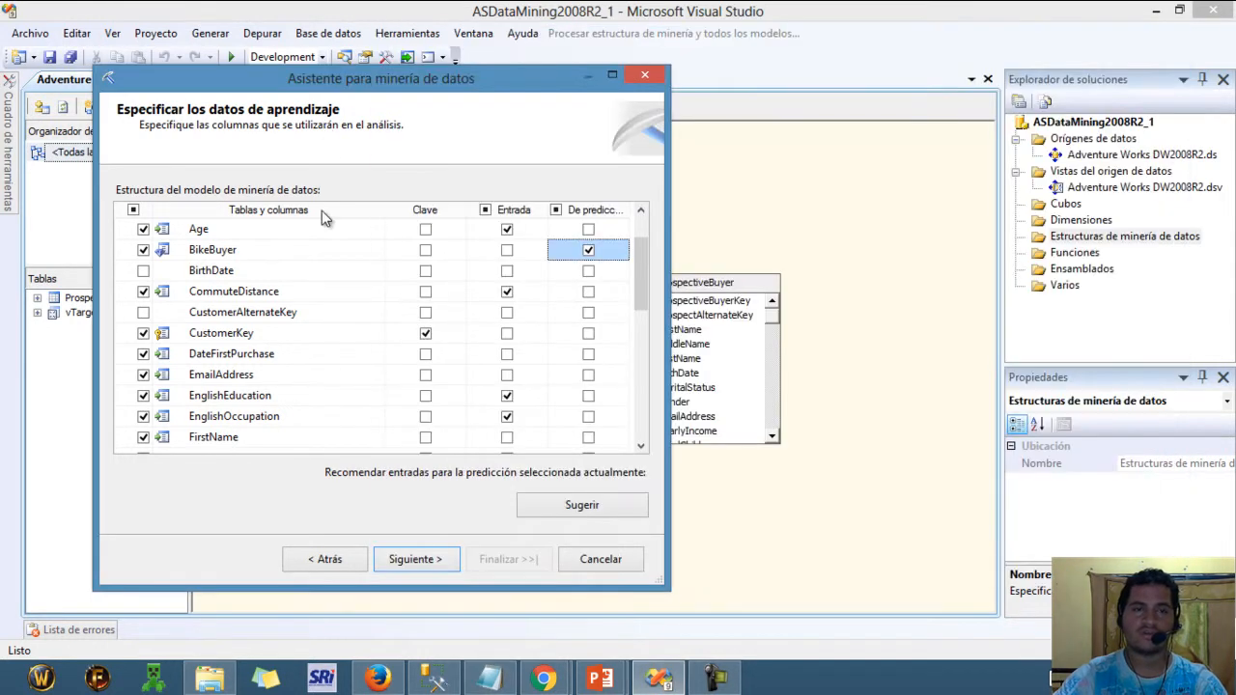
{"action": "left_click_drag", "start_coordinate": [646, 258], "coordinate": [641, 232]}
{"action": "left_click", "coordinate": [588, 312]}
{"action": "left_click", "coordinate": [427, 557]}
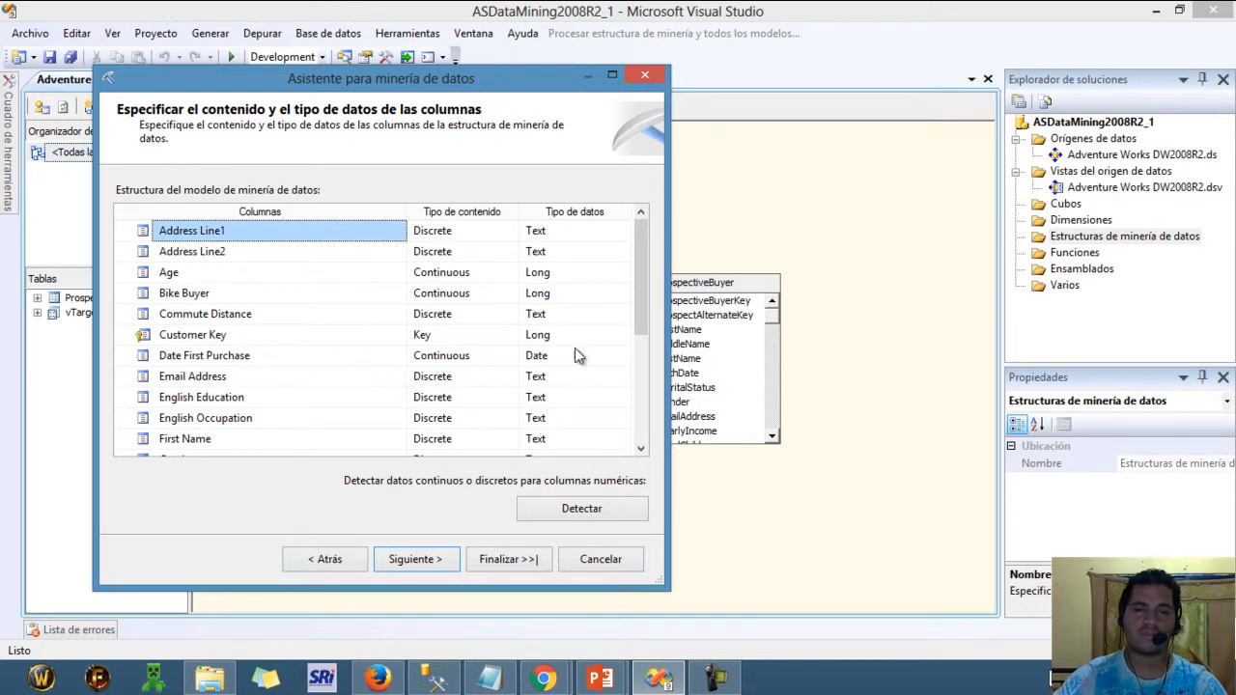
Step: Detect continuous or discrete content for the numeric columns, and set Geography Key's content type to Discrete
{"action": "left_click", "coordinate": [546, 503]}
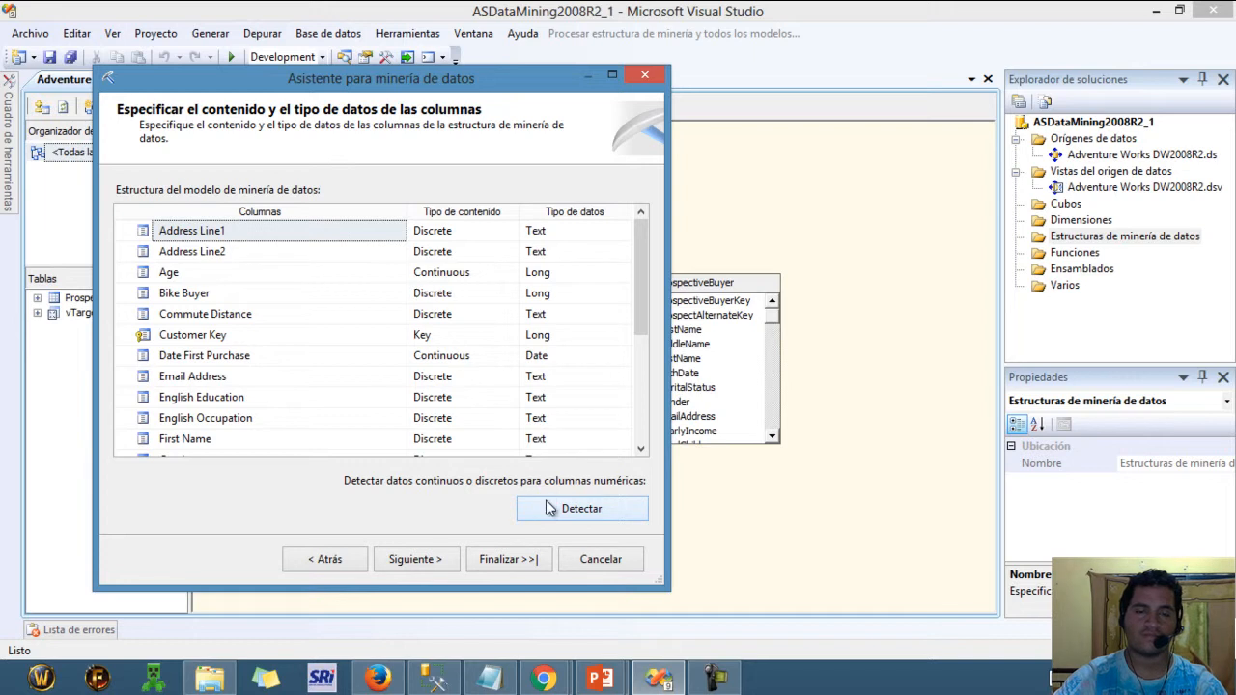
{"action": "left_click_drag", "start_coordinate": [642, 280], "coordinate": [631, 359]}
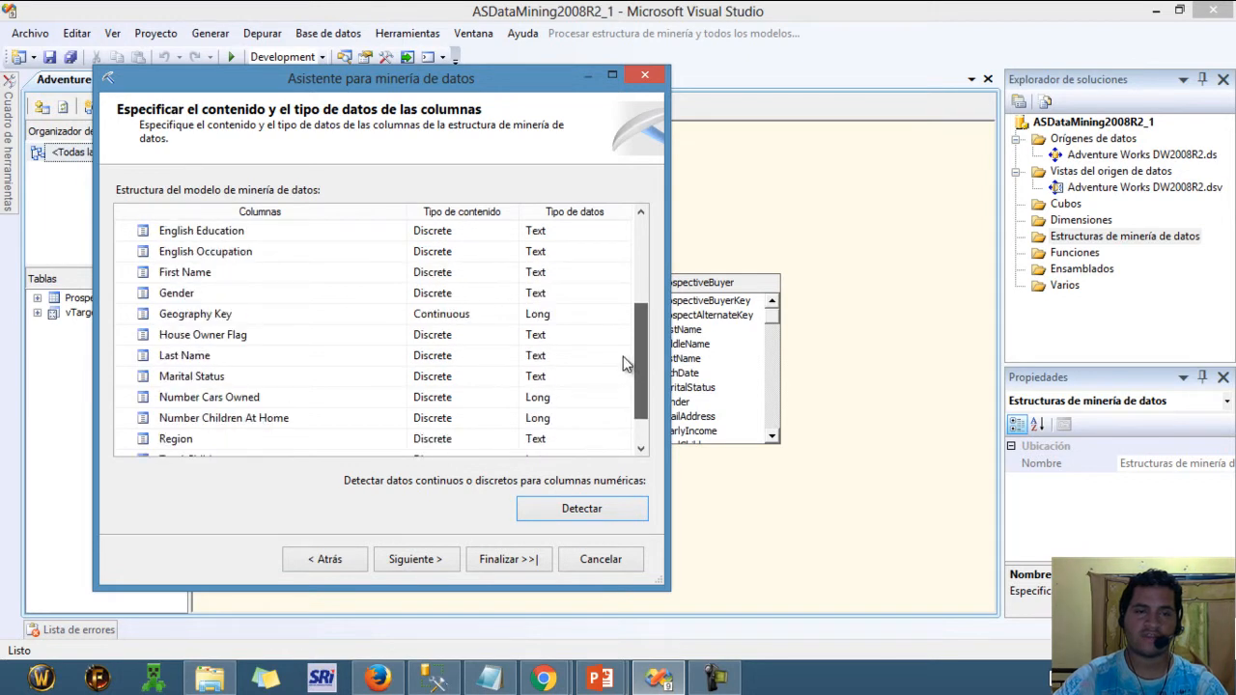
{"action": "left_click", "coordinate": [497, 315]}
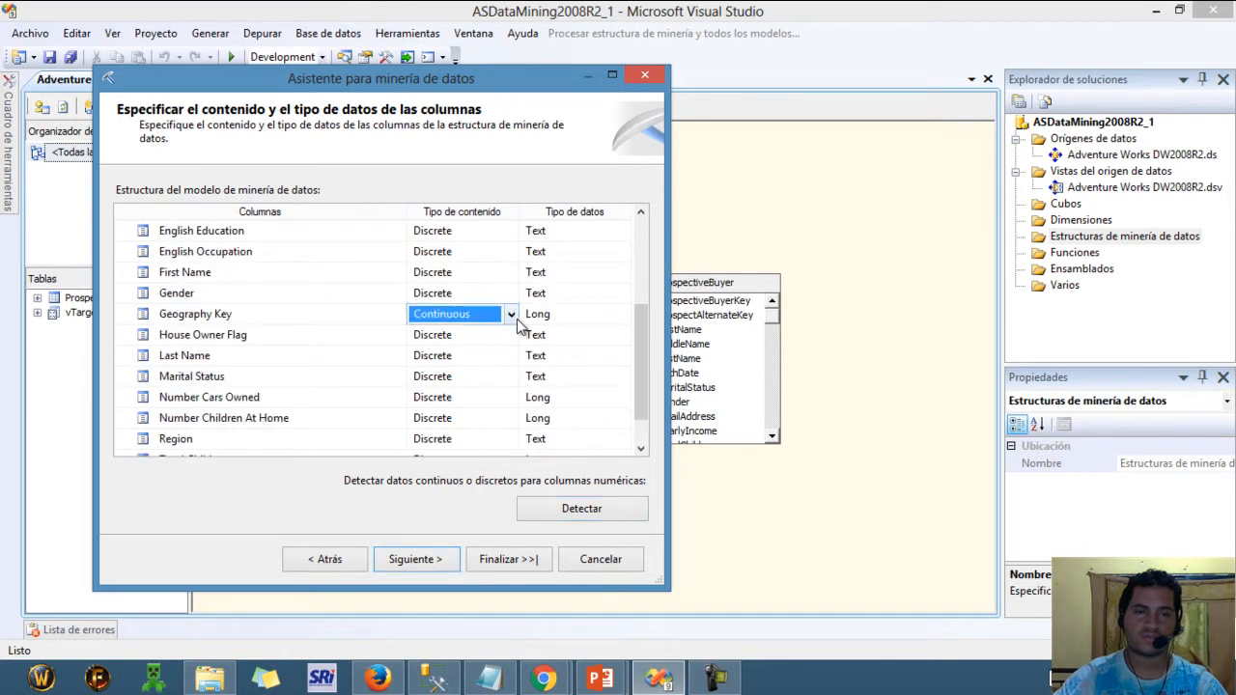
{"action": "left_click", "coordinate": [511, 314]}
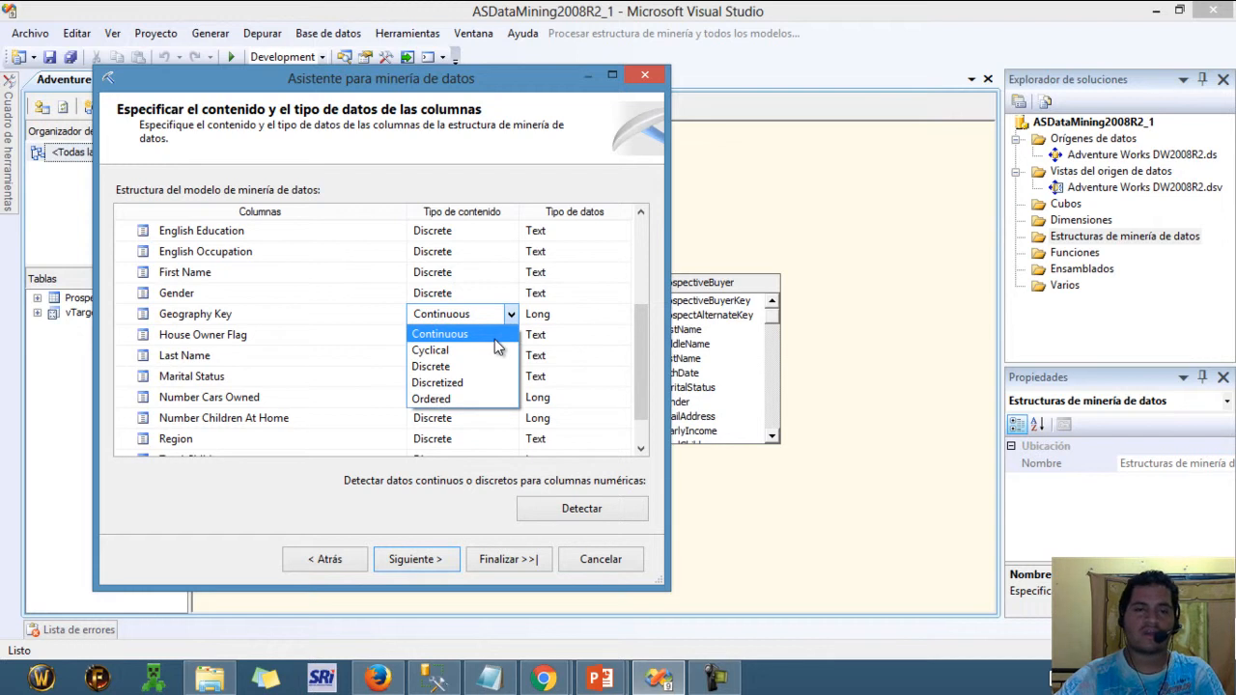
{"action": "left_click", "coordinate": [479, 367]}
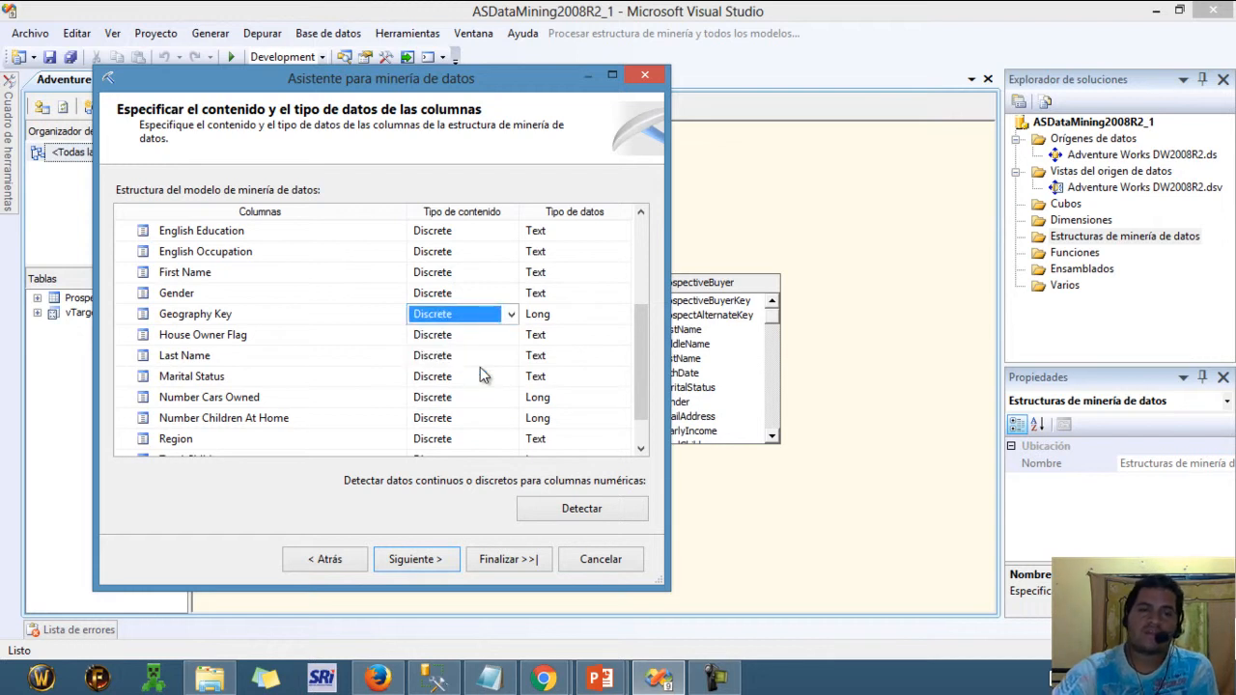
Step: Set Geography Key's data type to Text
{"action": "left_click", "coordinate": [577, 314]}
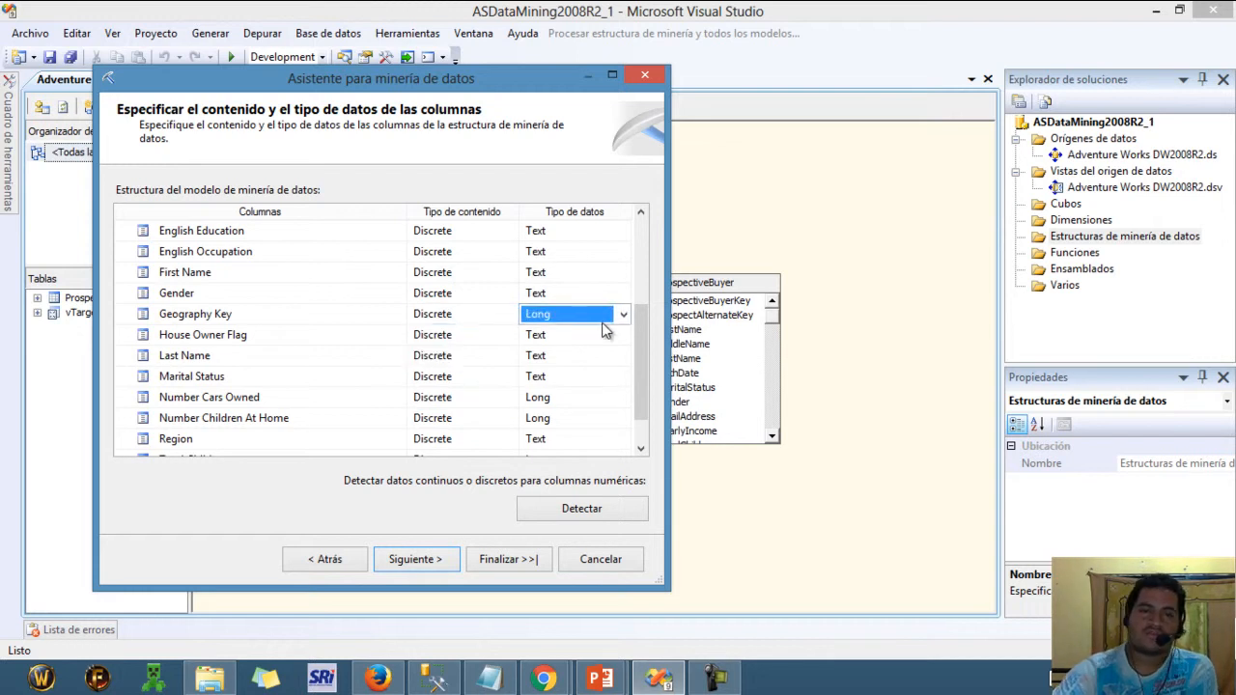
{"action": "left_click", "coordinate": [621, 315]}
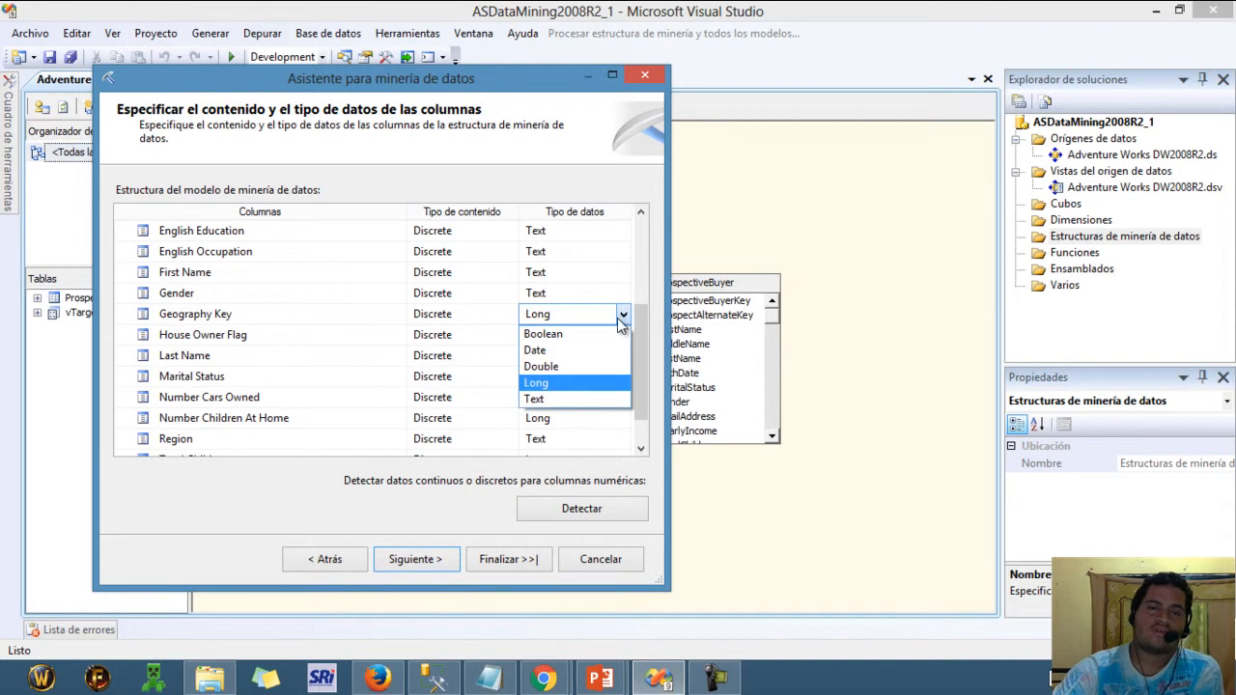
{"action": "left_click", "coordinate": [573, 401]}
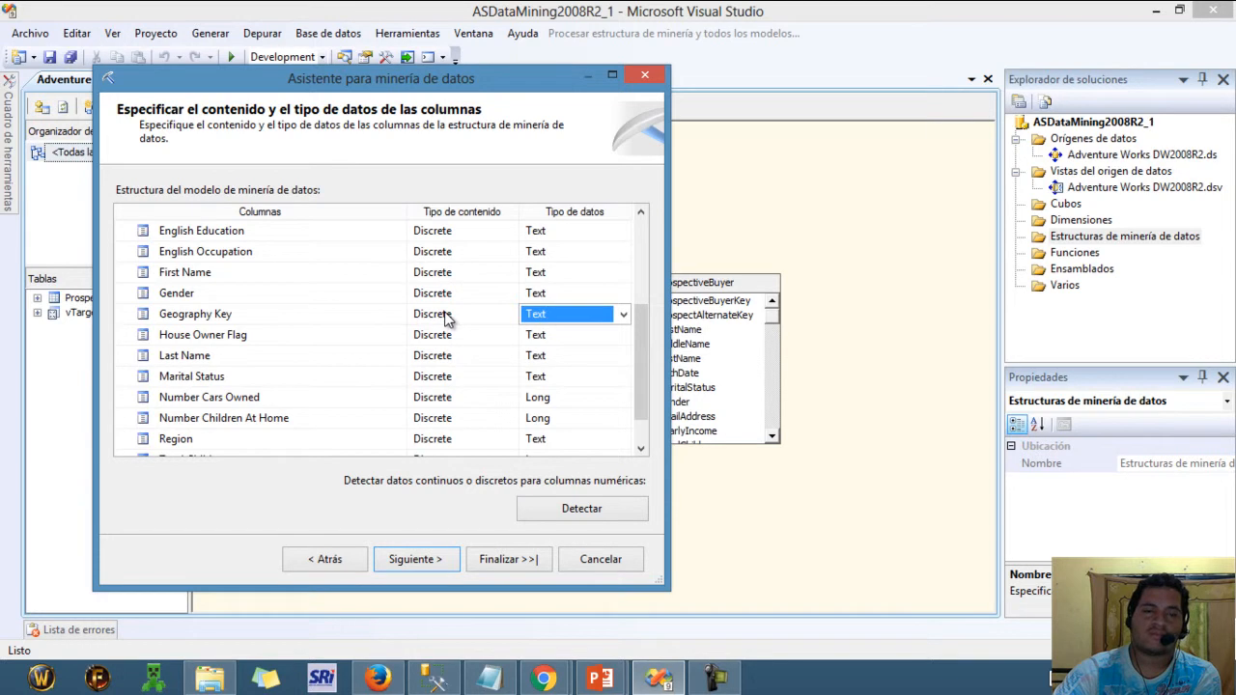
Step: Accept the column types and reserve 30% of the data for testing, with a maximum of 1000 test cases
{"action": "left_click", "coordinate": [444, 558]}
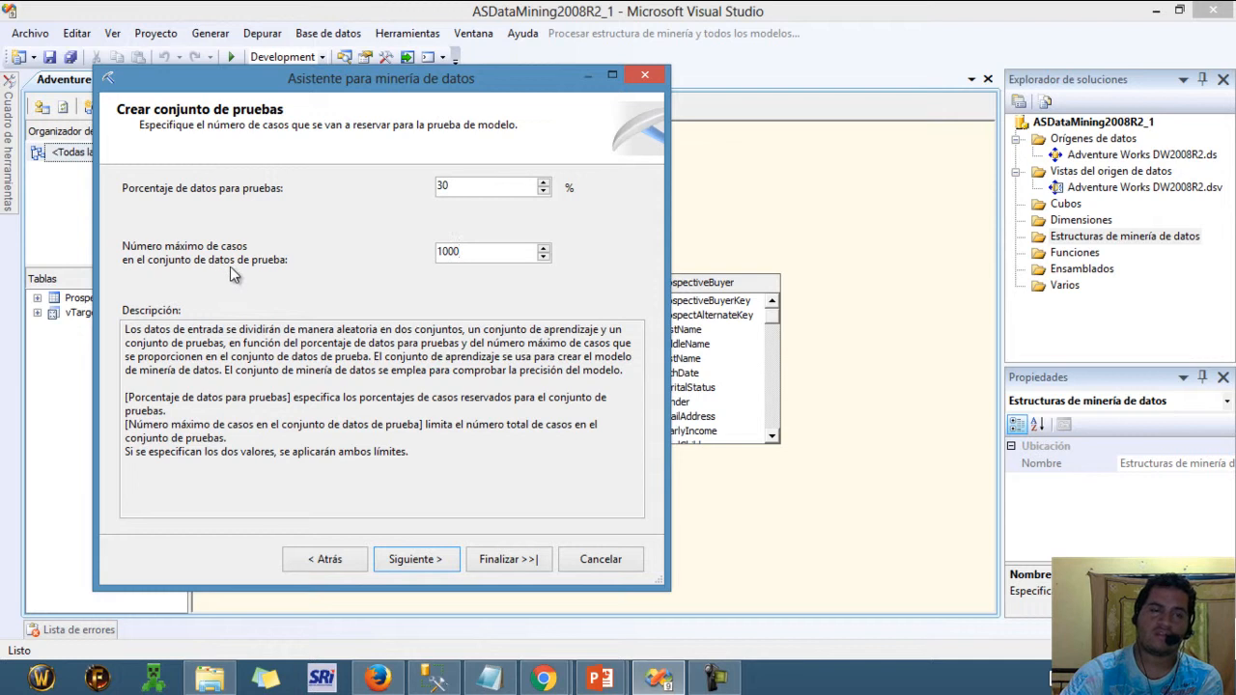
{"action": "left_click", "coordinate": [423, 564]}
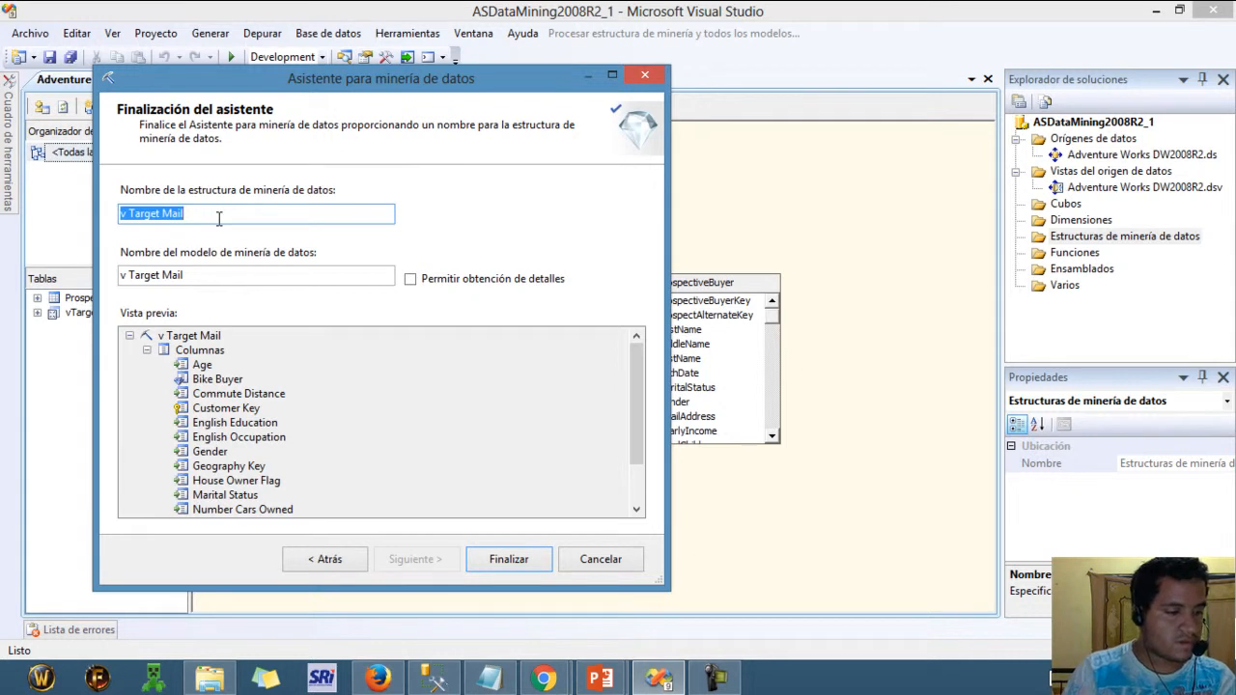
Step: Name the mining structure Targeted Mailing
{"action": "type", "text": "T"}
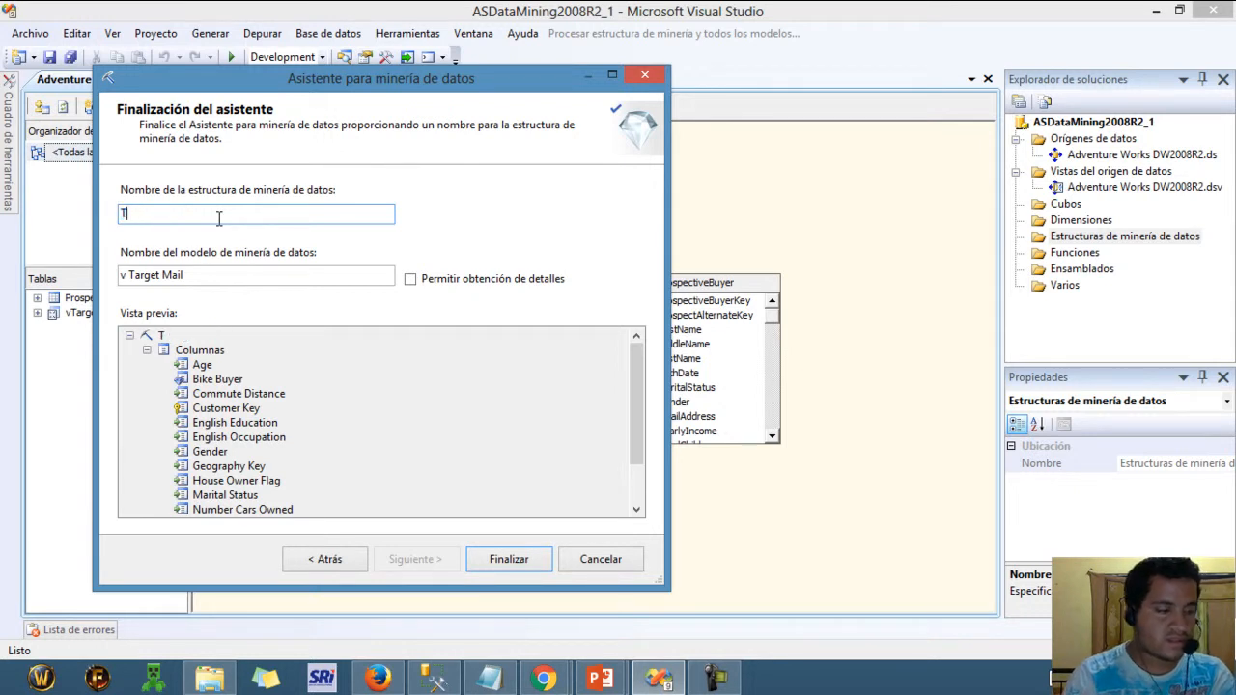
{"action": "type", "text": "arge"}
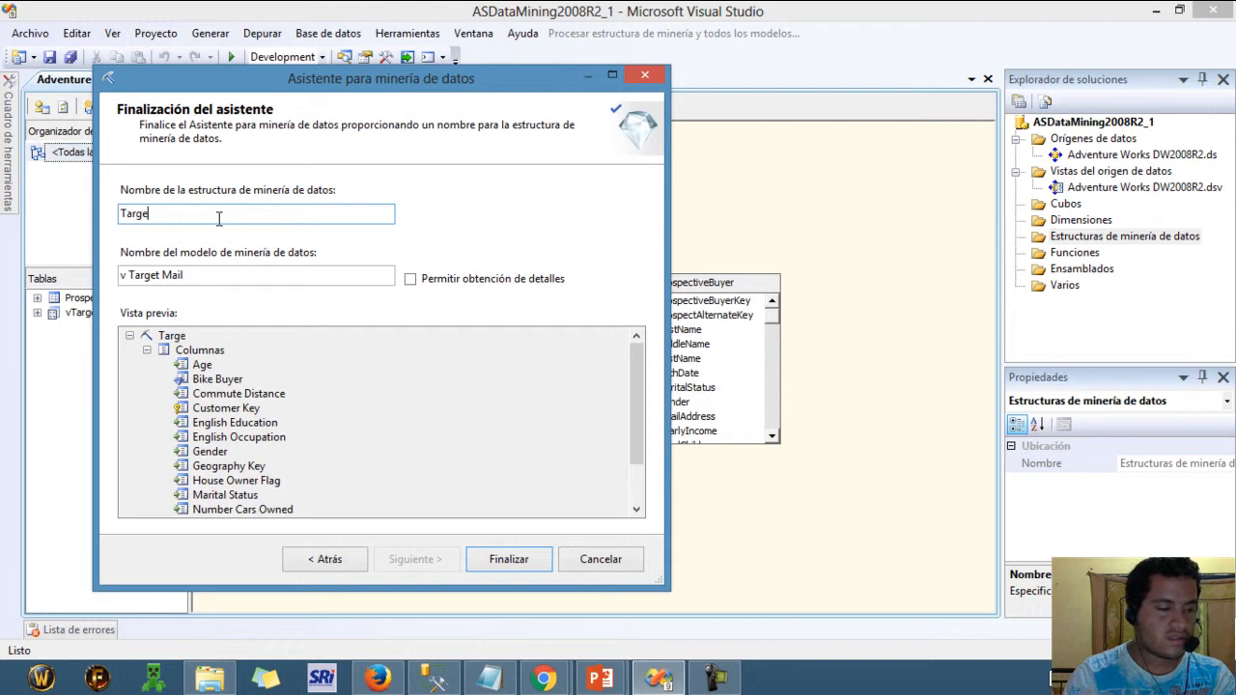
{"action": "type", "text": "ted Mai"}
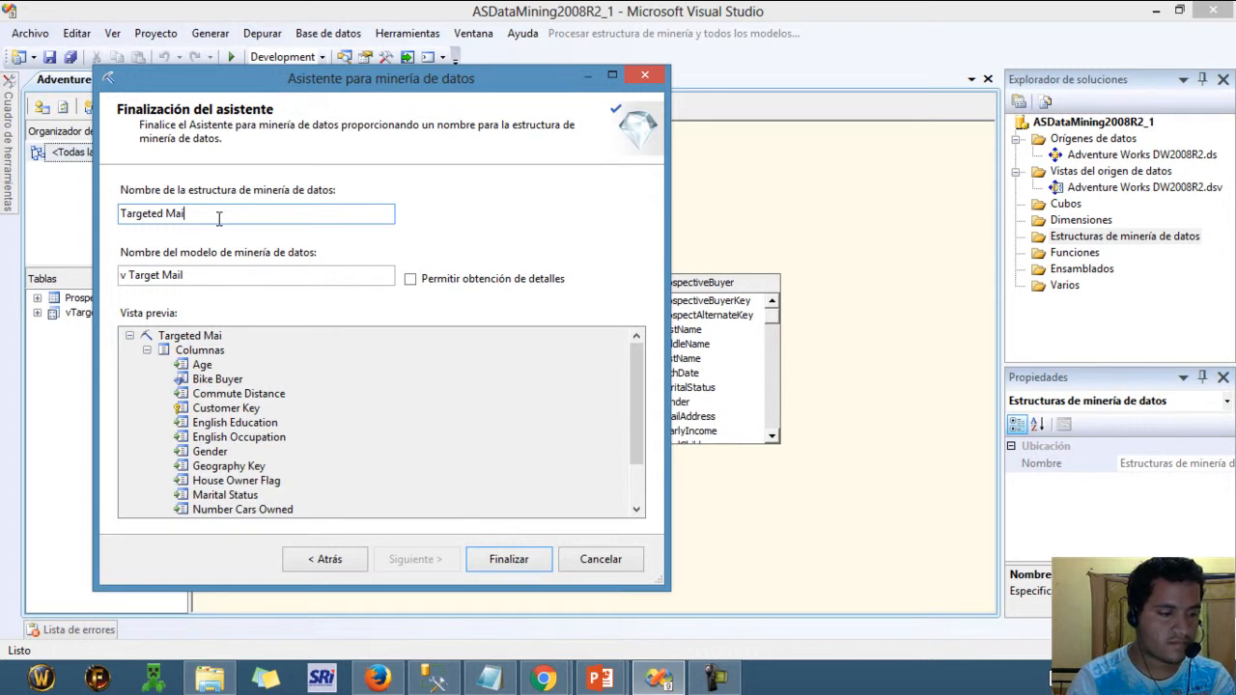
{"action": "type", "text": "ling"}
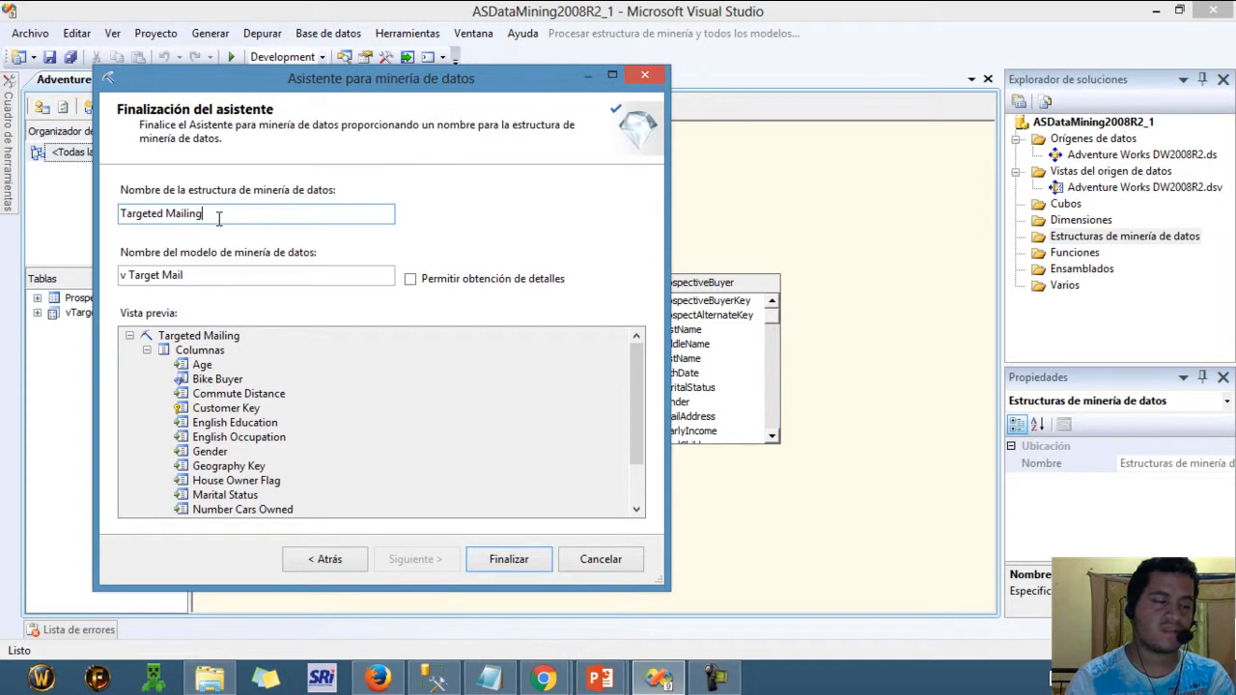
Step: Name the mining model TM_Decision_Tree and allow drillthrough (Permitir obtención de detalles)
{"action": "key", "text": "Tab"}
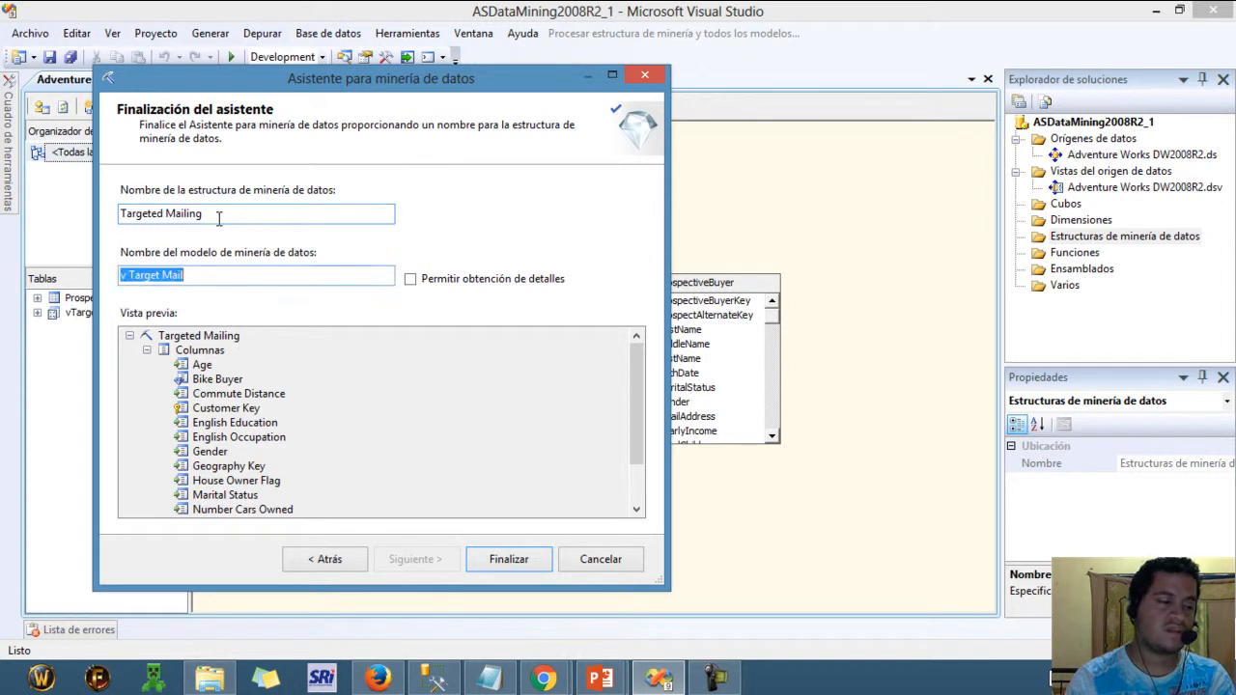
{"action": "type", "text": "TM"}
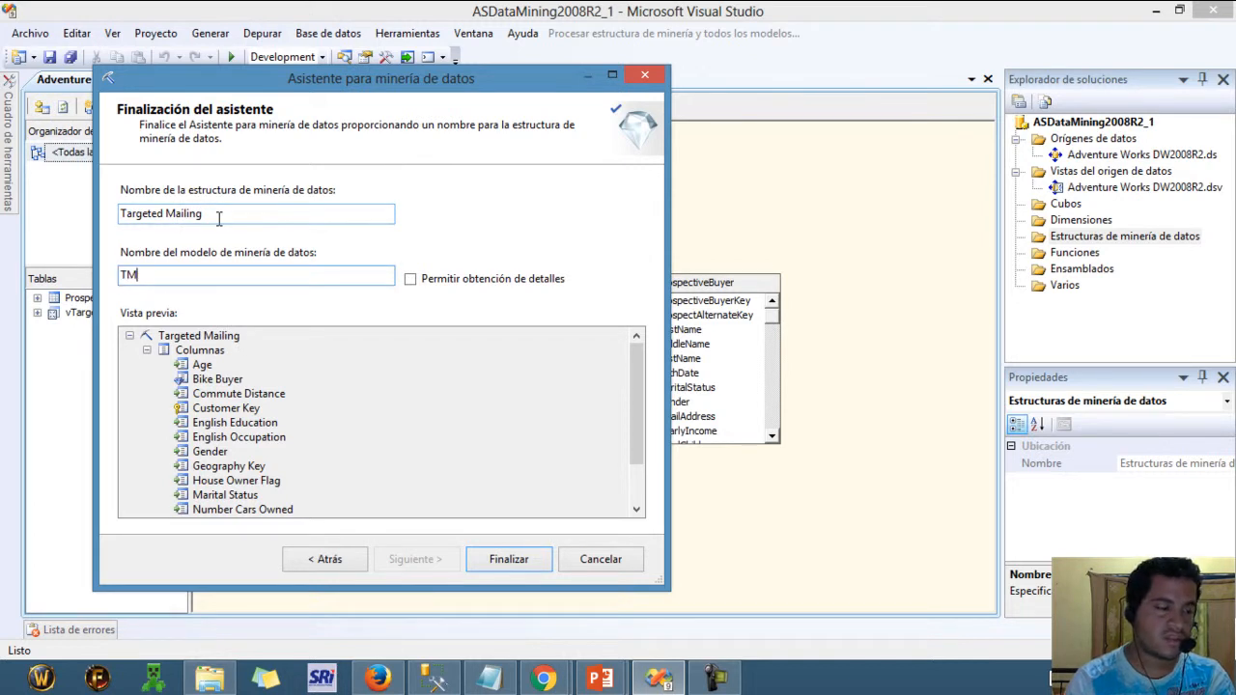
{"action": "type", "text": "_Decision"}
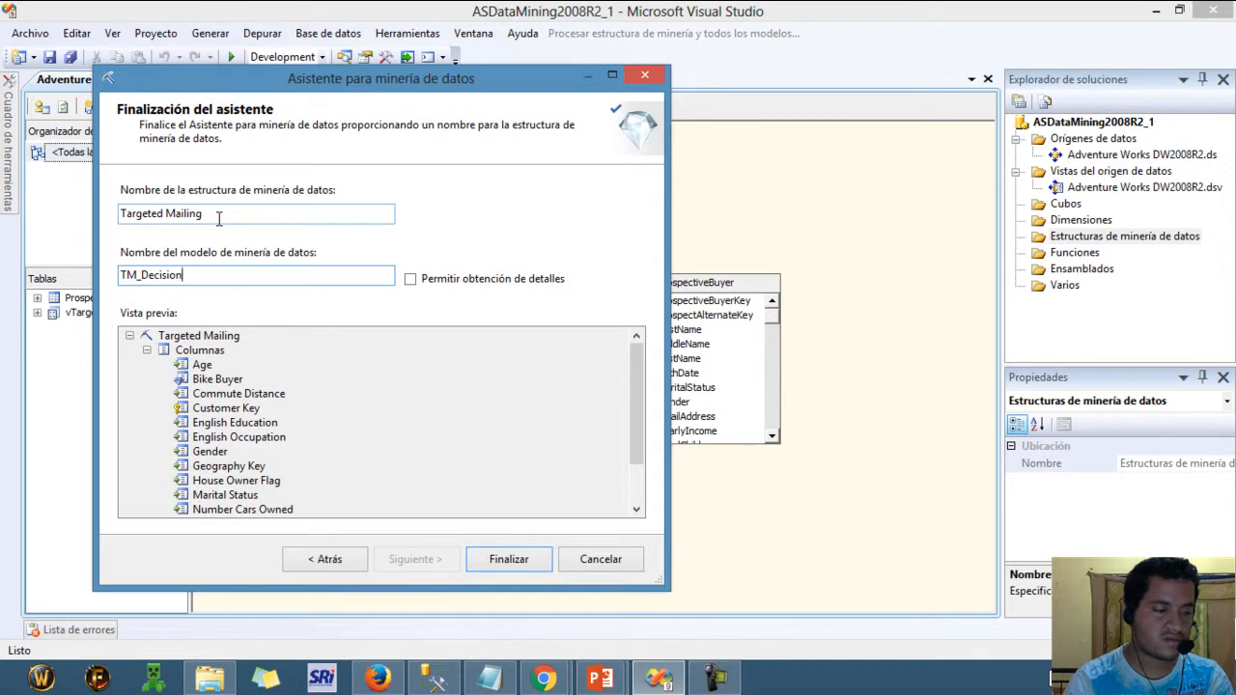
{"action": "type", "text": "_tr"}
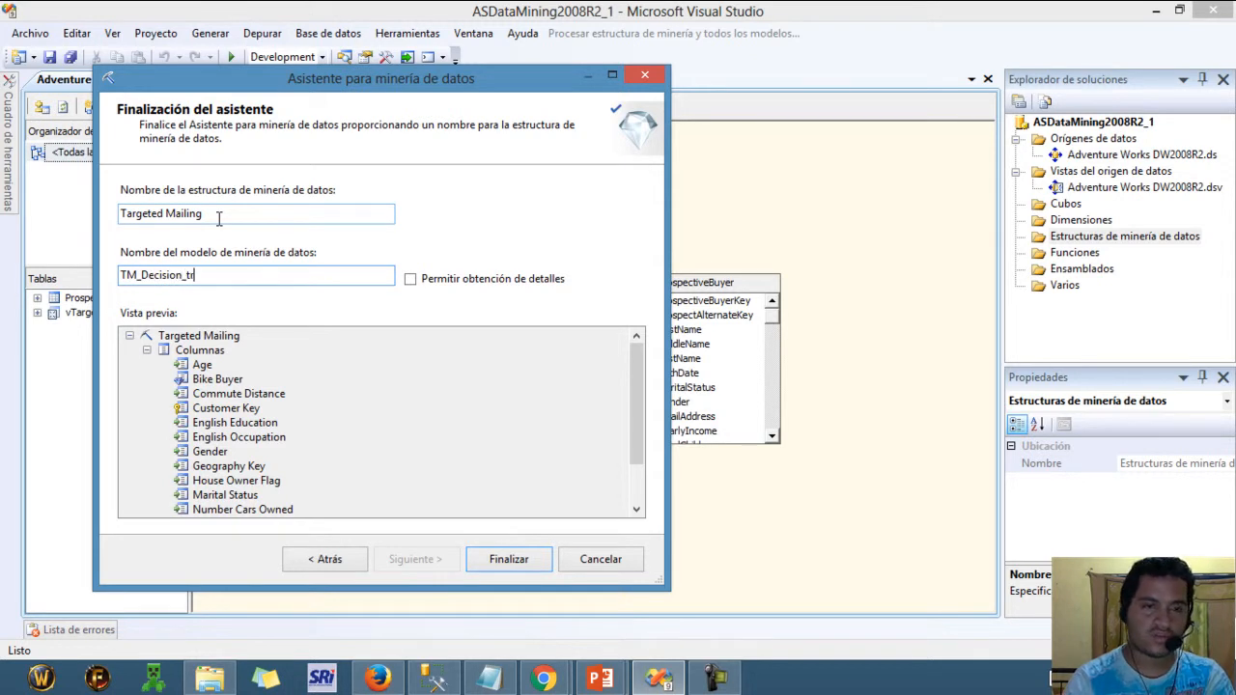
{"action": "key", "text": "BackSpace"}
{"action": "key", "text": "BackSpace"}
{"action": "type", "text": "Tree"}
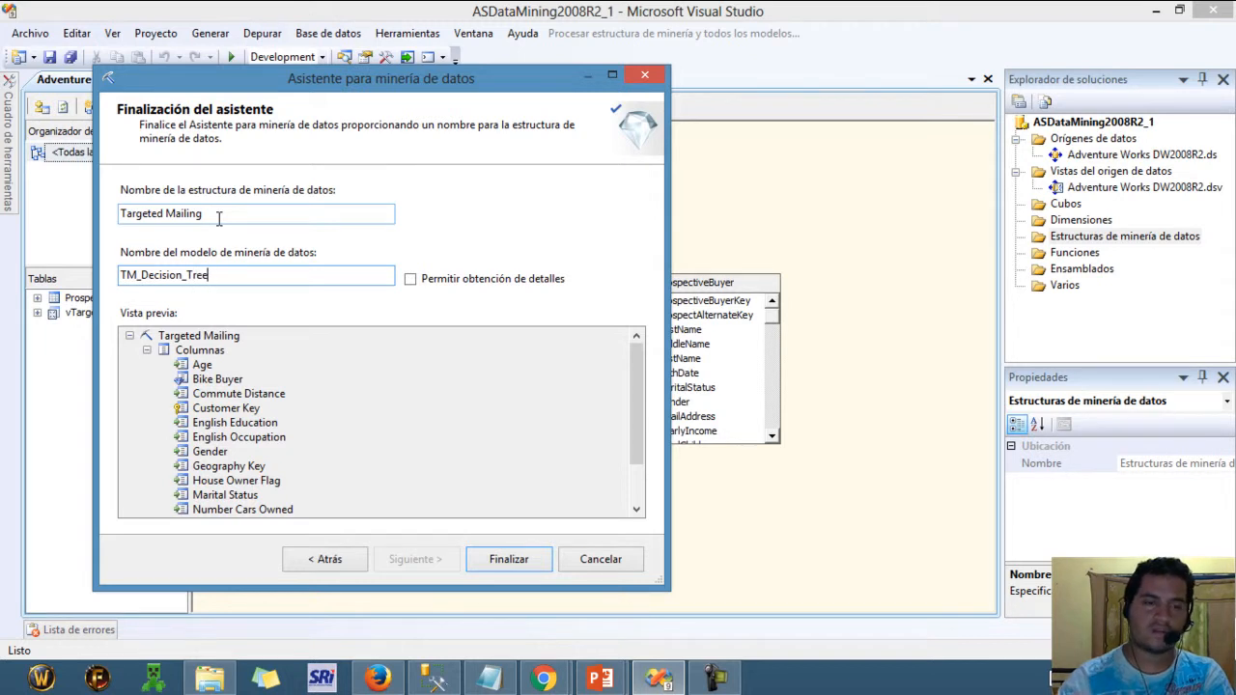
{"action": "left_click", "coordinate": [422, 279]}
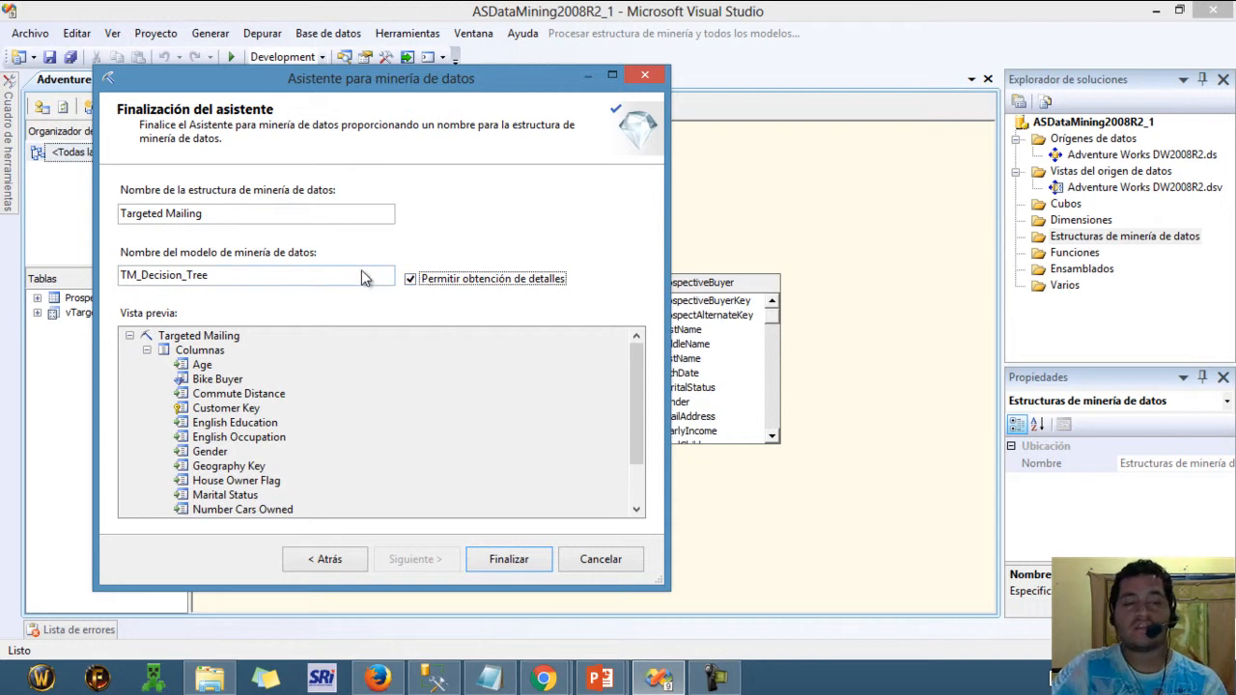
Step: Check the structure's name and finish the data mining wizard to create the structure
{"action": "left_click", "coordinate": [311, 220]}
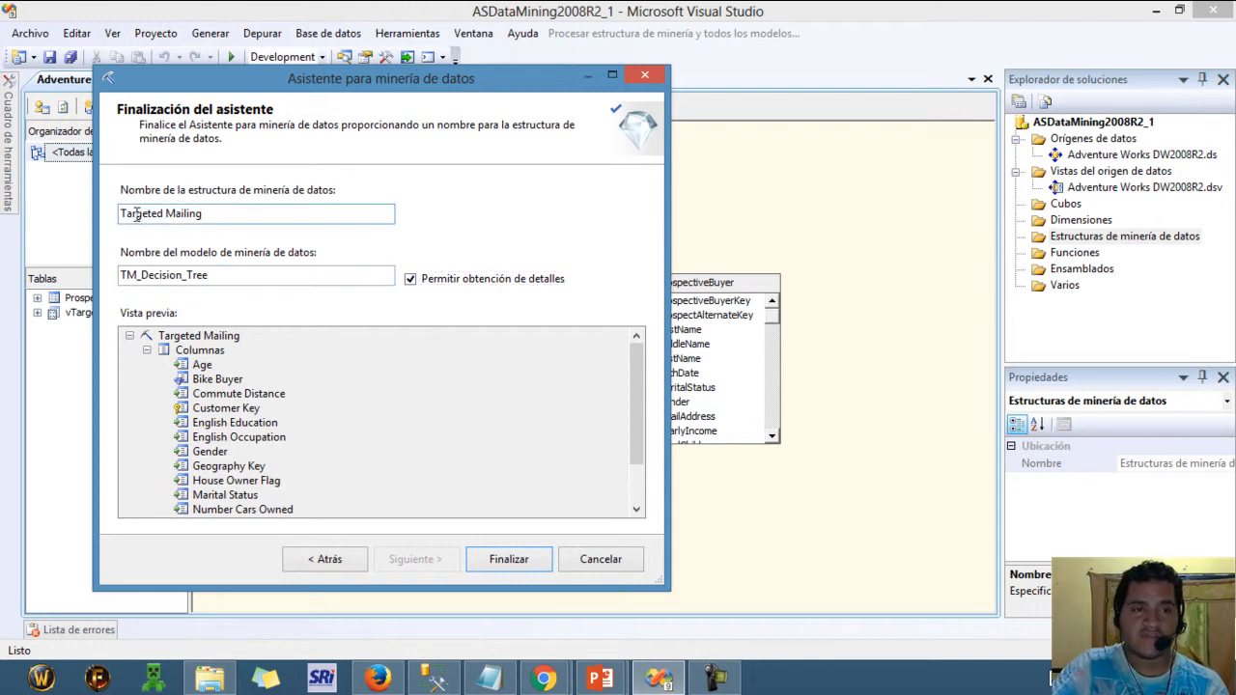
{"action": "left_click_drag", "start_coordinate": [137, 214], "coordinate": [149, 214]}
{"action": "left_click", "coordinate": [176, 220]}
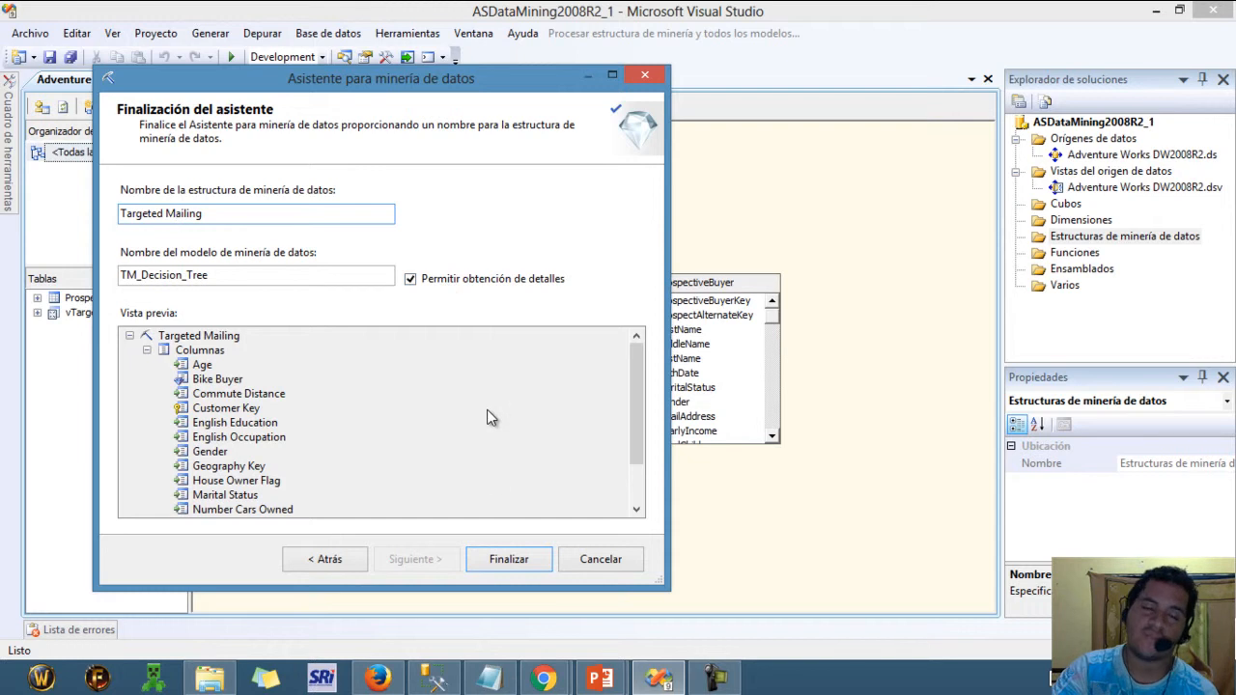
{"action": "left_click", "coordinate": [494, 565]}
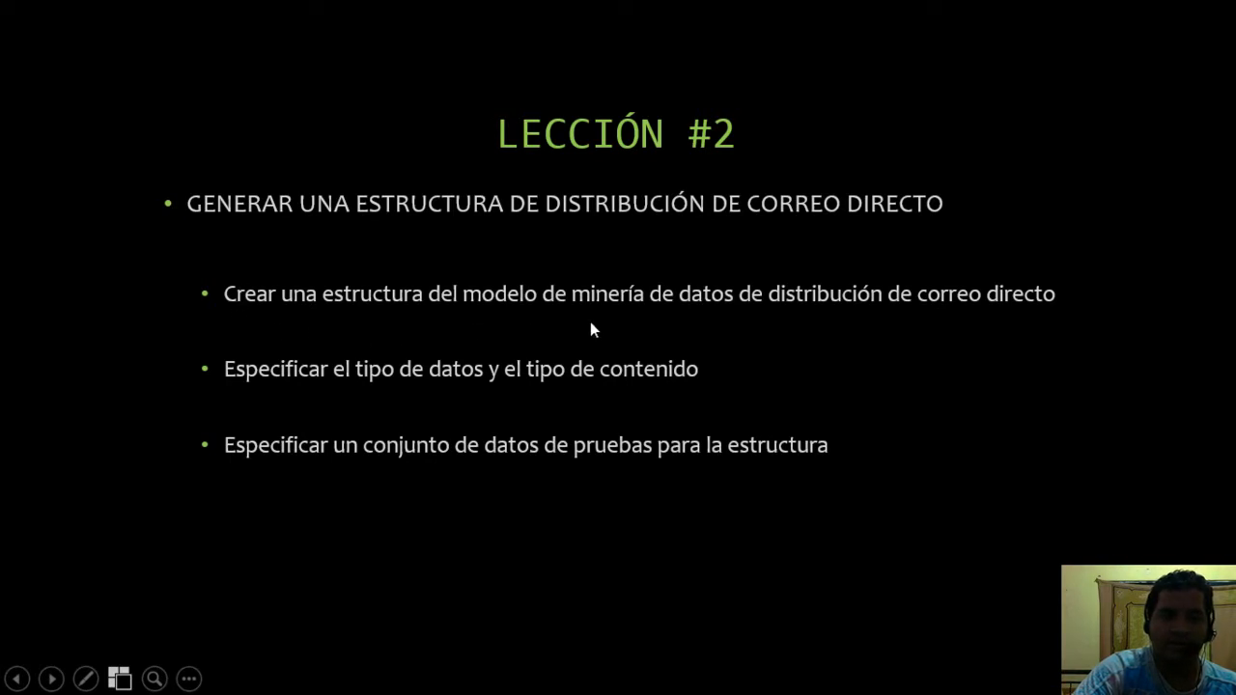
Step: Consult the Lección #3 slide in the presentation, and return to Visual Studio to view the Targeted Mailing mining models
{"action": "left_click", "coordinate": [692, 314]}
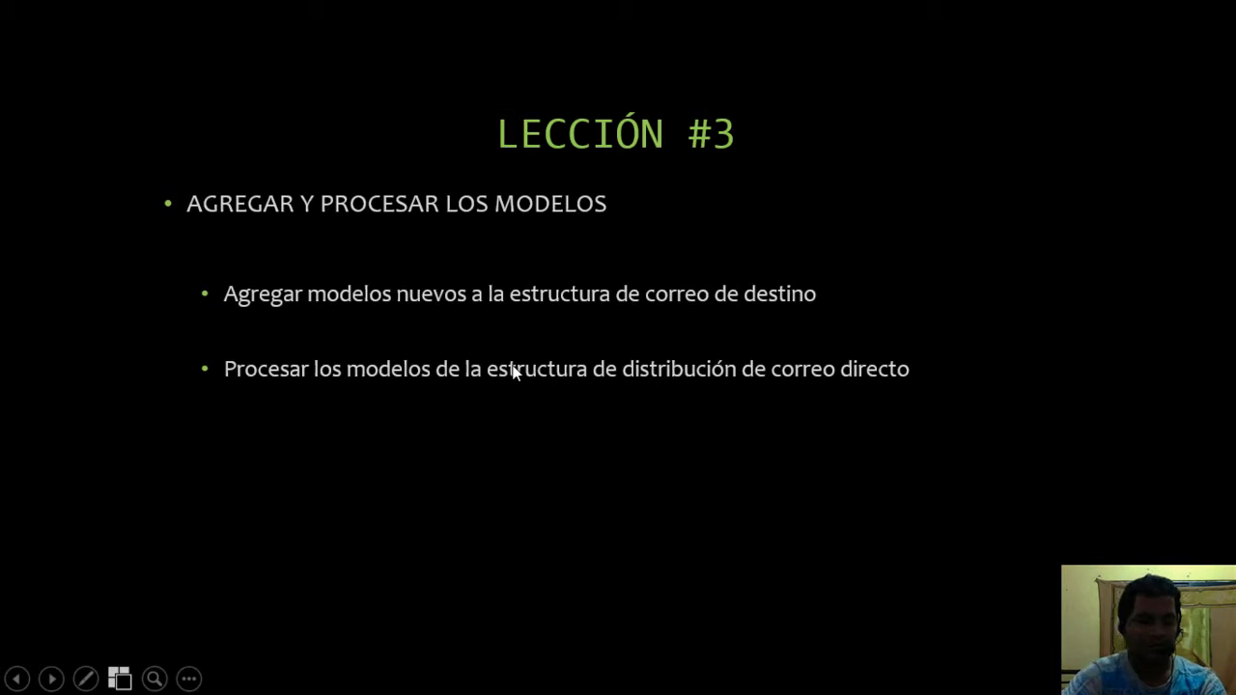
{"action": "key", "text": "alt+Tab"}
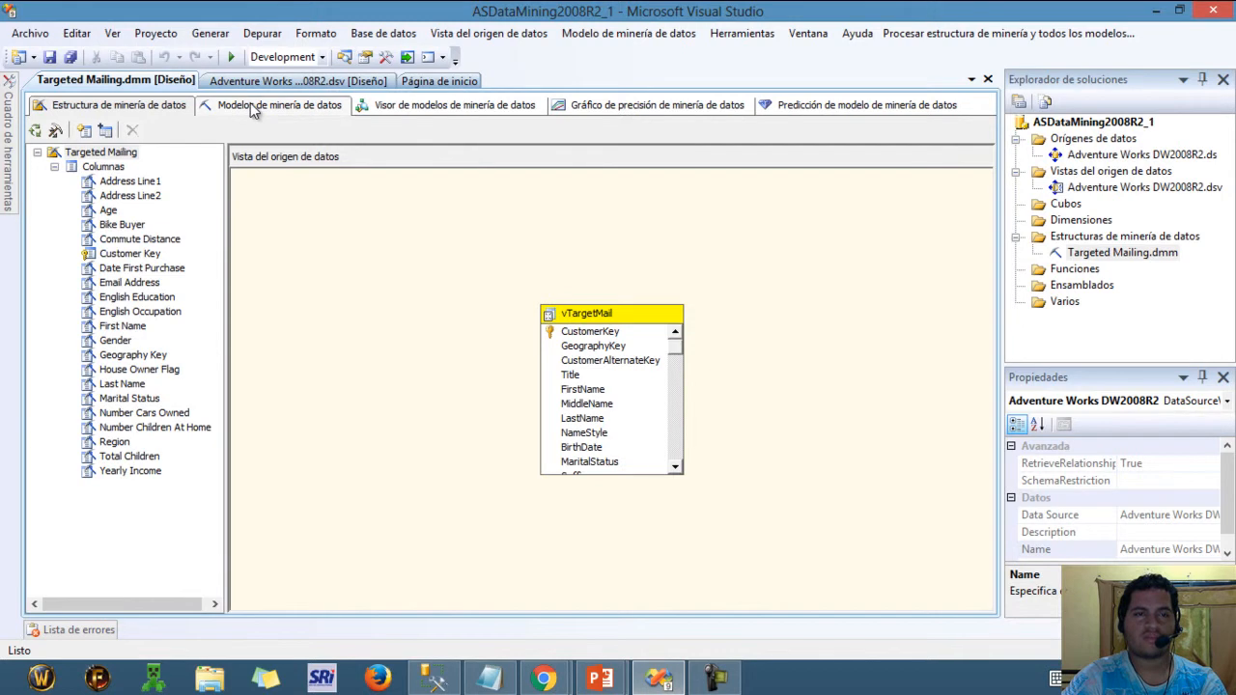
{"action": "key", "text": "alt+Tab"}
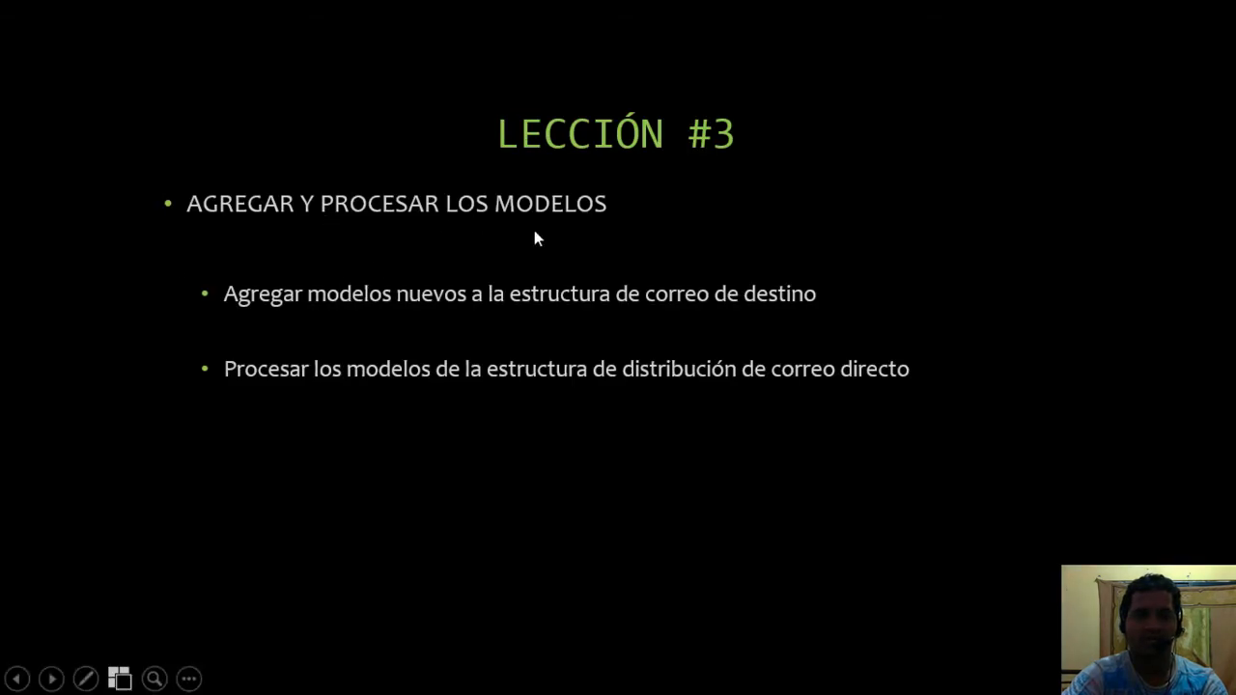
{"action": "key", "text": "alt+Tab"}
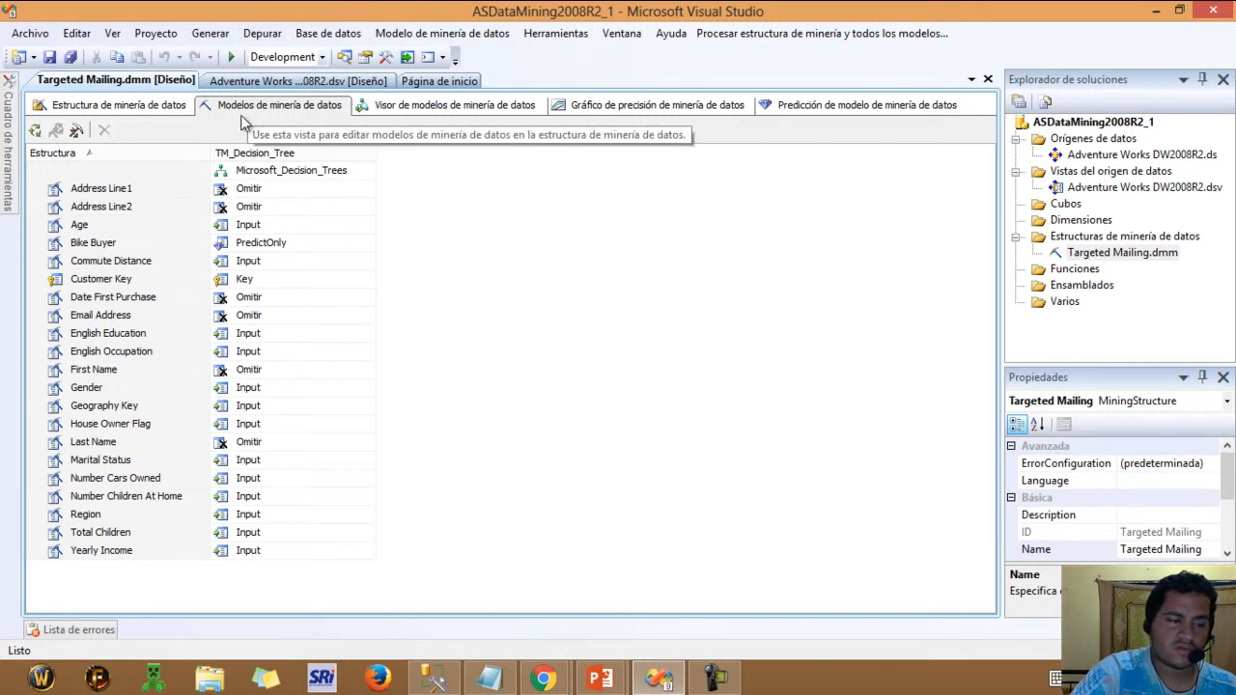
Step: Add a mining model named TM_Clustering to the Targeted Mailing structure, using the Clústeres de Microsoft algorithm
{"action": "left_click", "coordinate": [102, 174]}
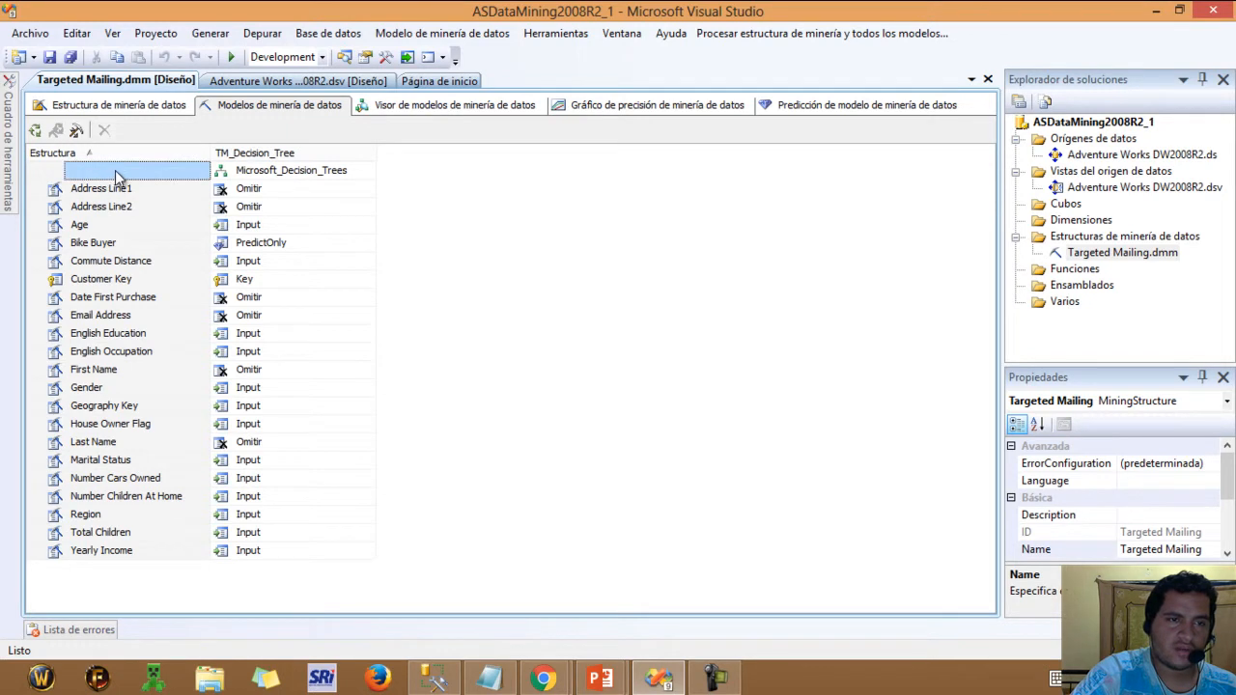
{"action": "right_click", "coordinate": [115, 171]}
{"action": "left_click", "coordinate": [174, 247]}
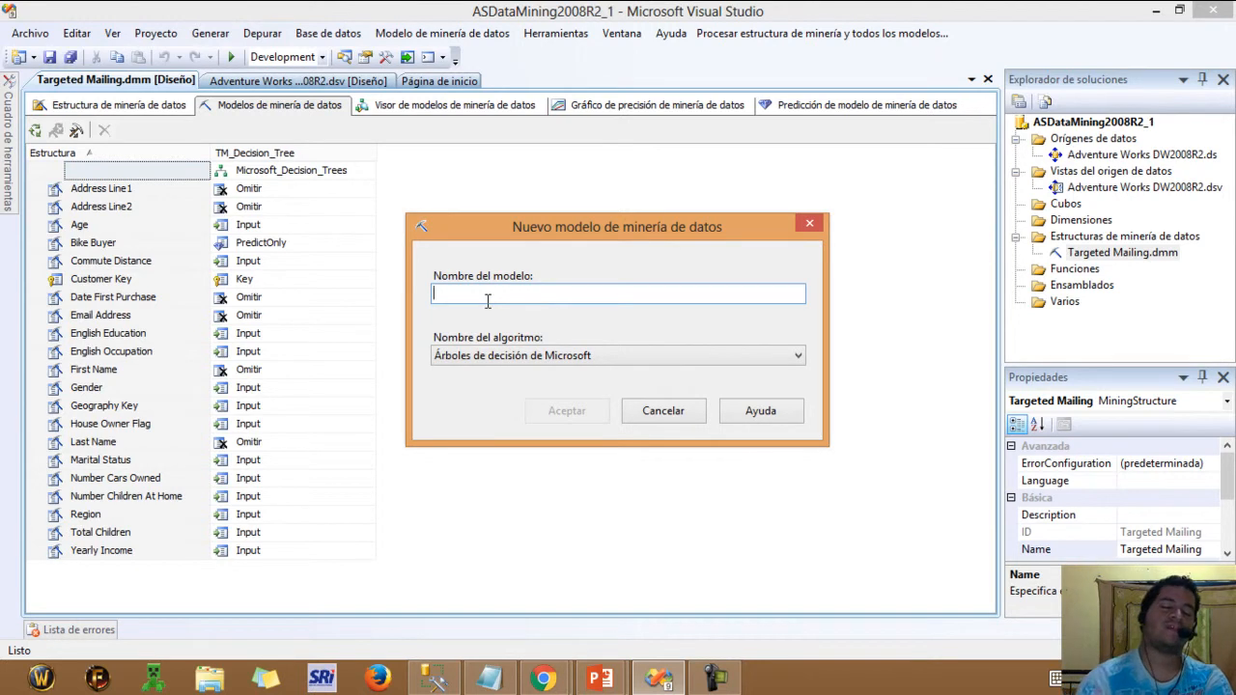
{"action": "type", "text": "TM_Cl"}
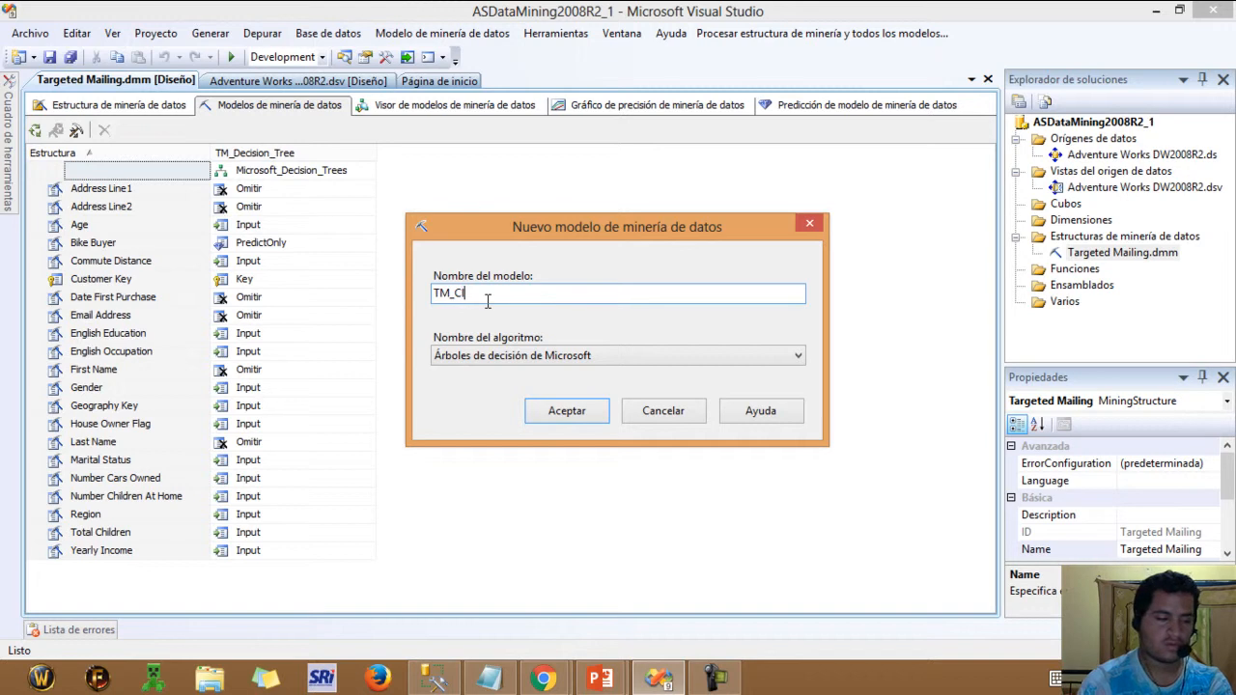
{"action": "type", "text": "ustering"}
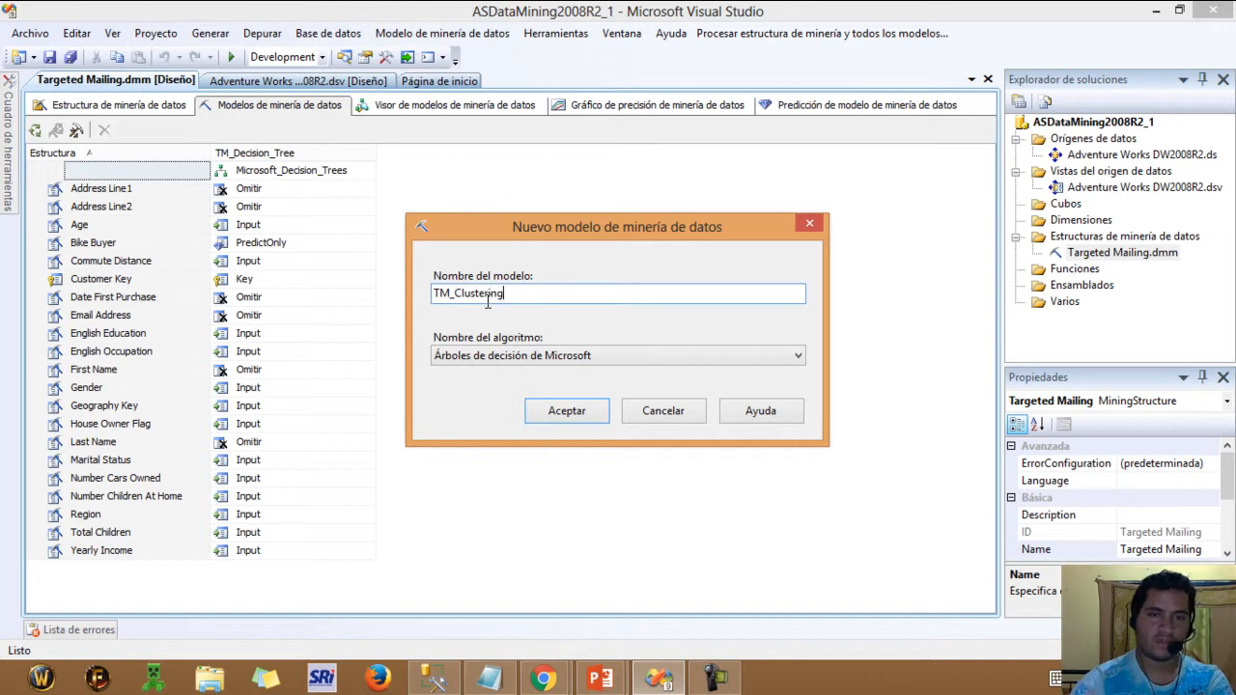
{"action": "left_click", "coordinate": [473, 355]}
{"action": "left_click", "coordinate": [494, 403]}
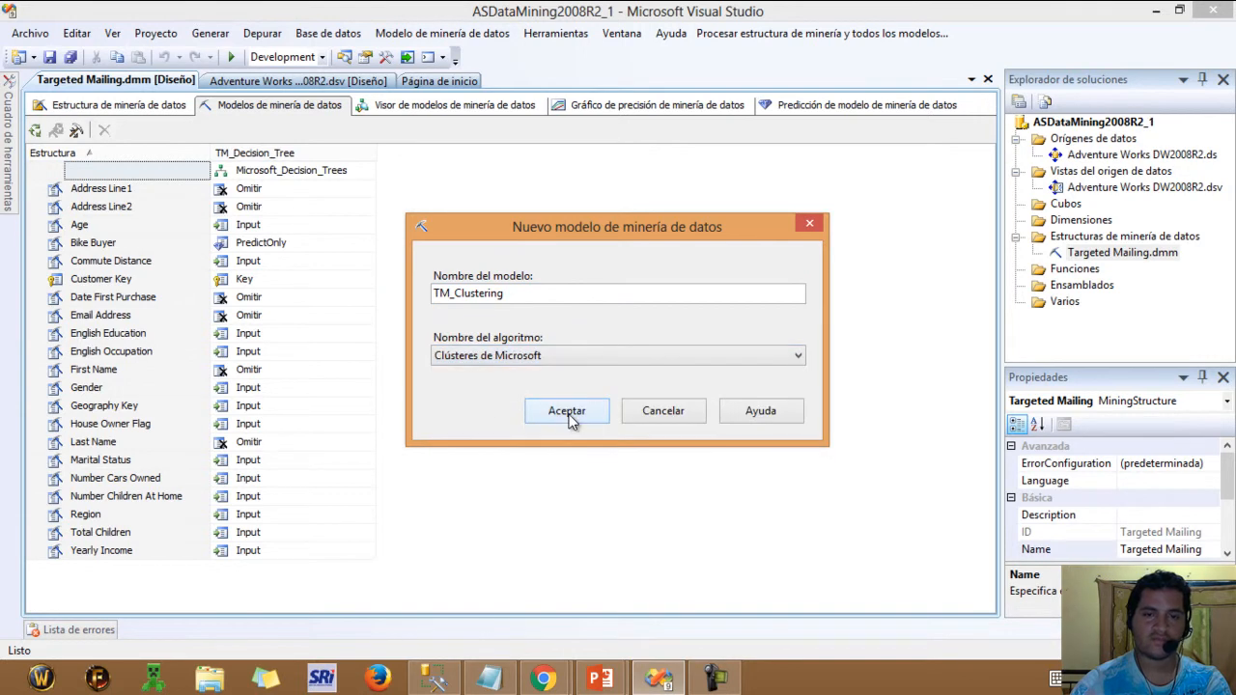
{"action": "left_click", "coordinate": [629, 297]}
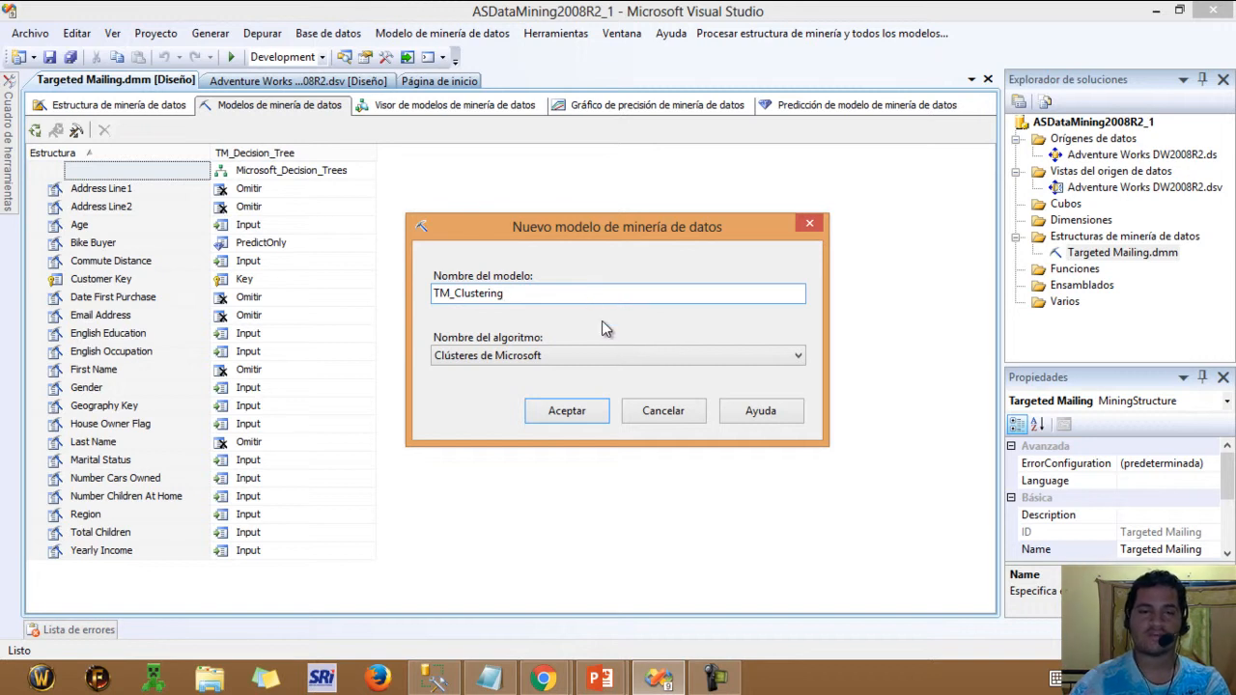
{"action": "left_click", "coordinate": [567, 411]}
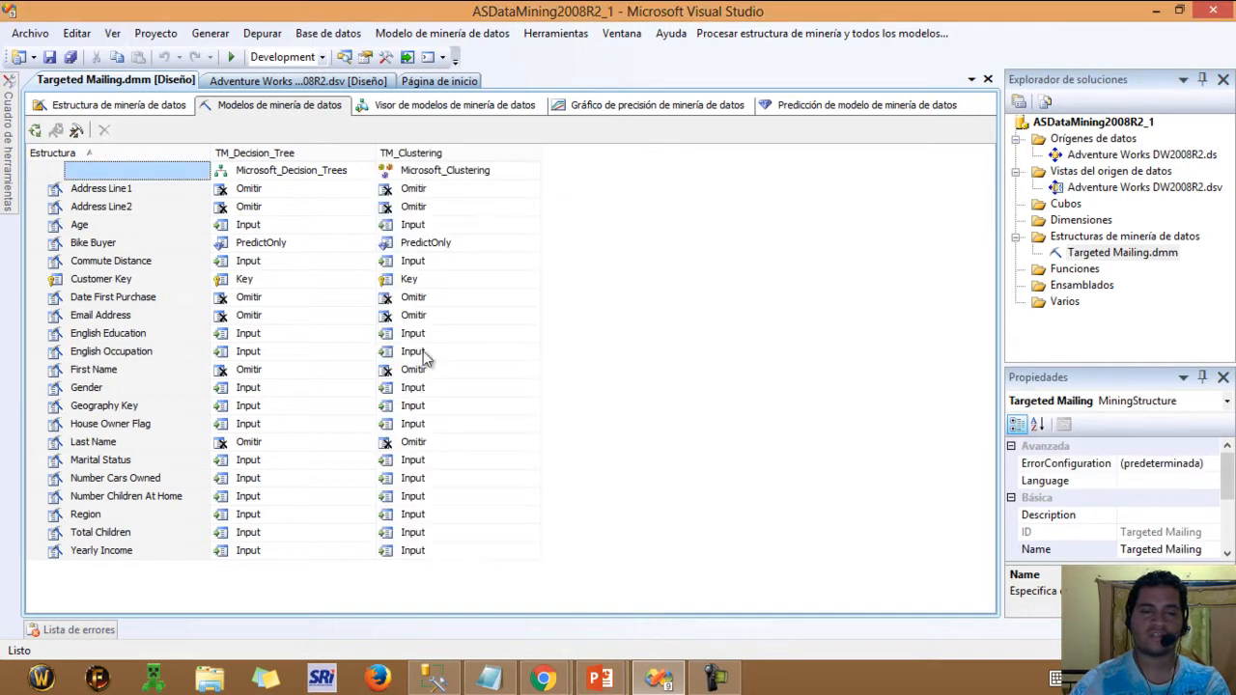
Step: Add a mining model named TM_NaiveBayes using the Bayes naive de Microsoft algorithm, accepting that the Age and Yearly Income columns are omitted
{"action": "right_click", "coordinate": [106, 178]}
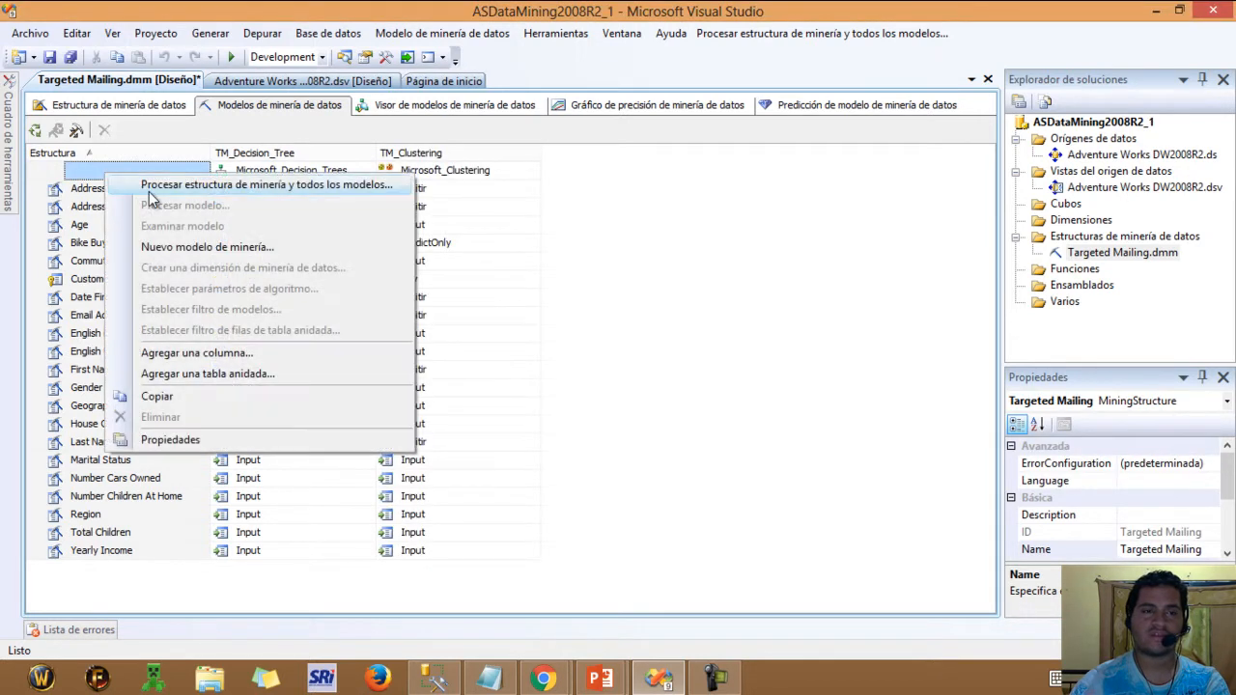
{"action": "left_click", "coordinate": [179, 243]}
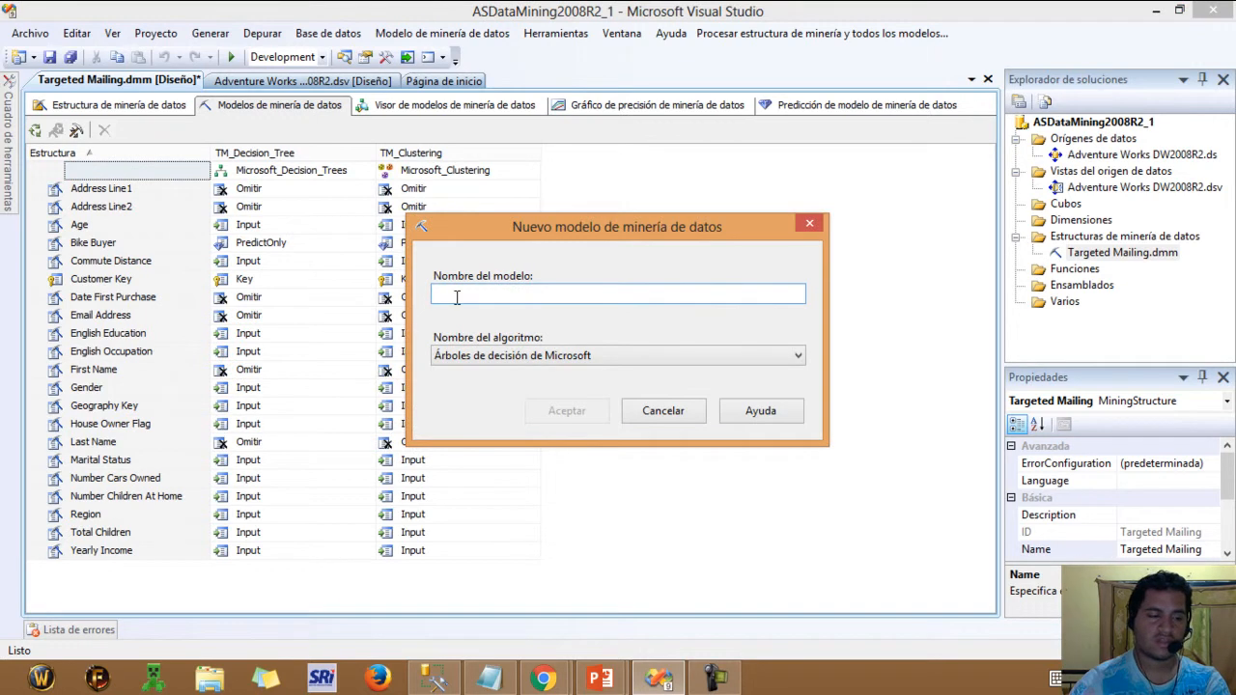
{"action": "type", "text": "TM"}
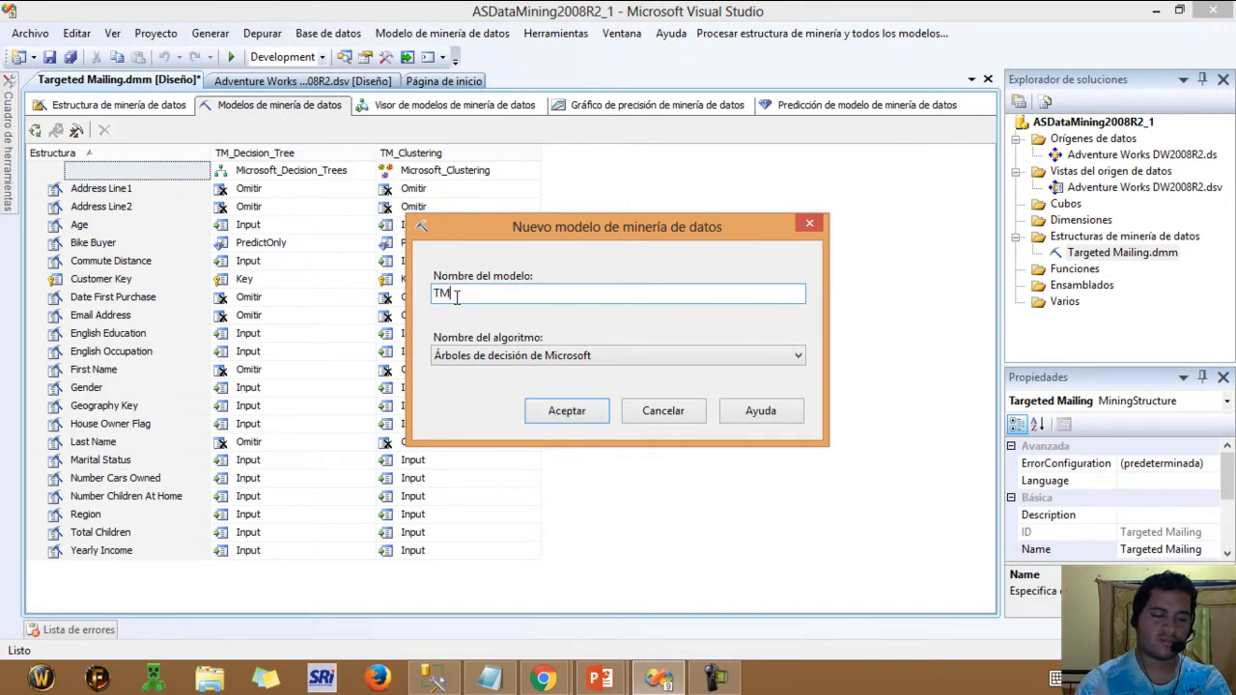
{"action": "type", "text": "_N"}
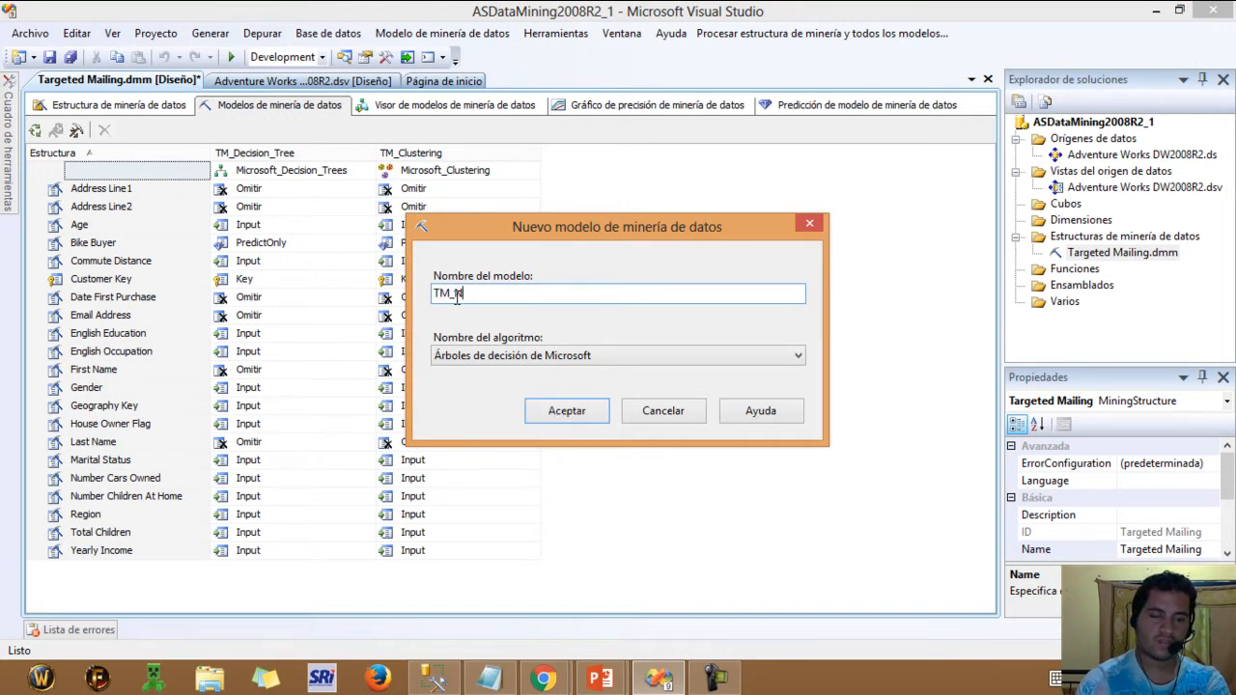
{"action": "type", "text": "aiveBayes"}
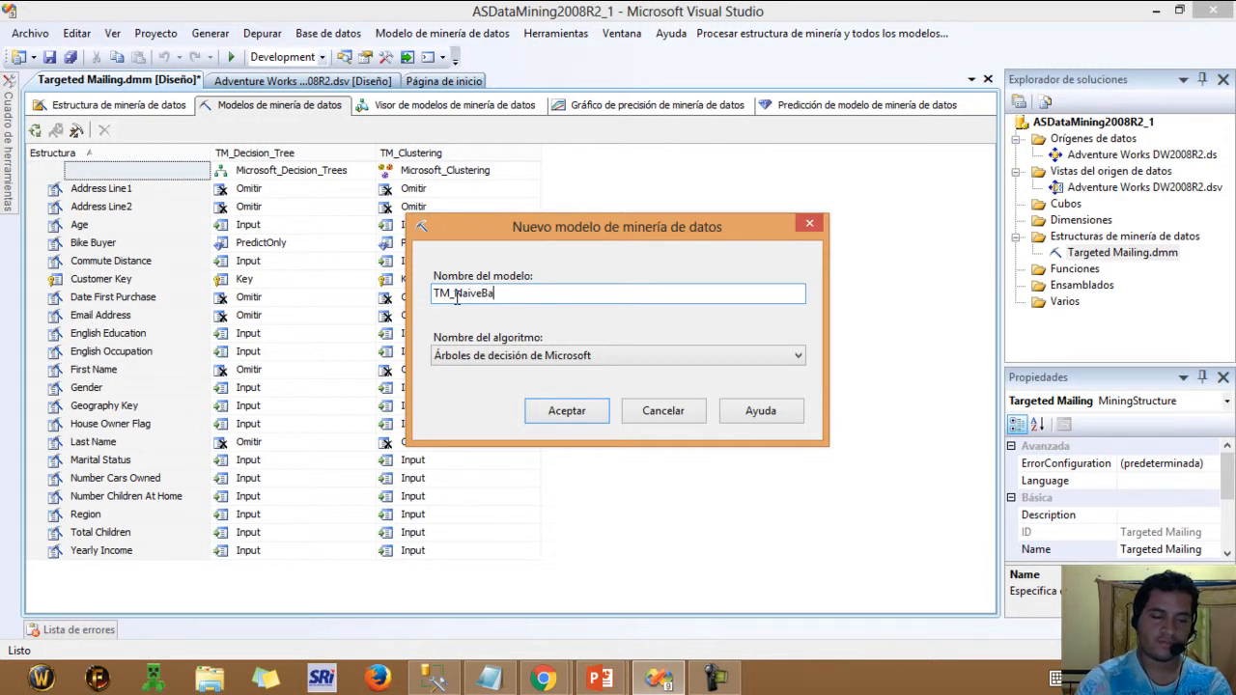
{"action": "left_click", "coordinate": [537, 355]}
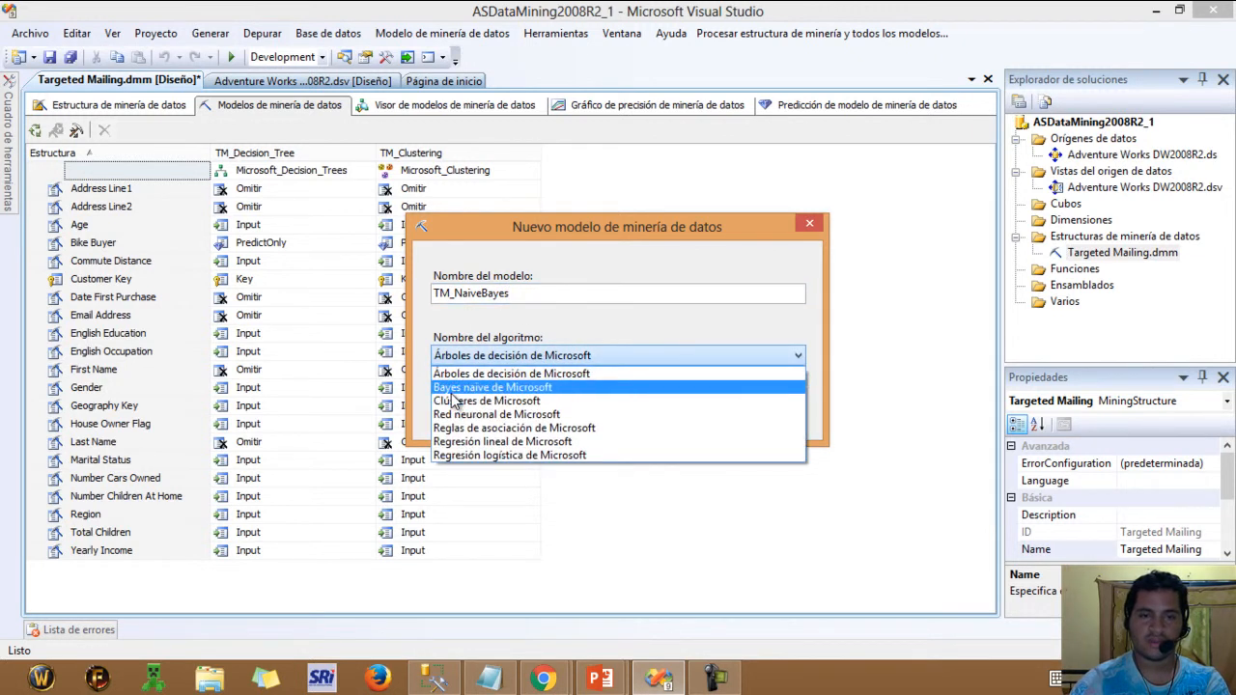
{"action": "left_click", "coordinate": [451, 387]}
{"action": "left_click", "coordinate": [543, 415]}
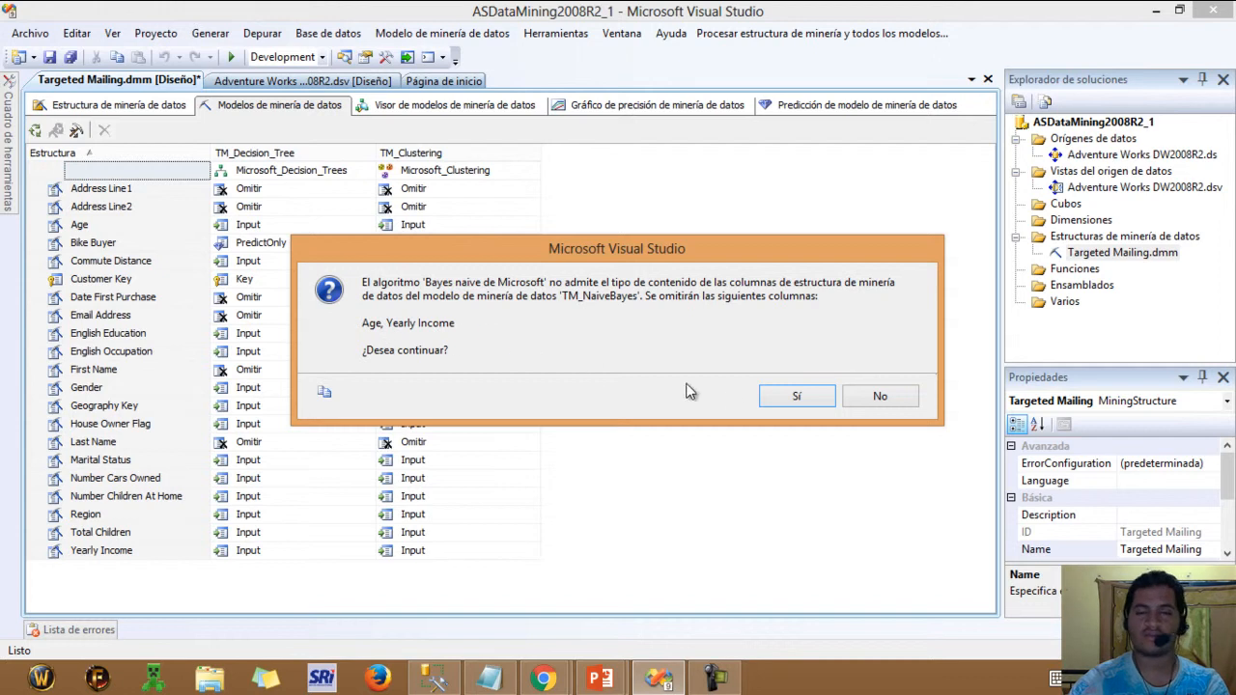
{"action": "left_click", "coordinate": [770, 403]}
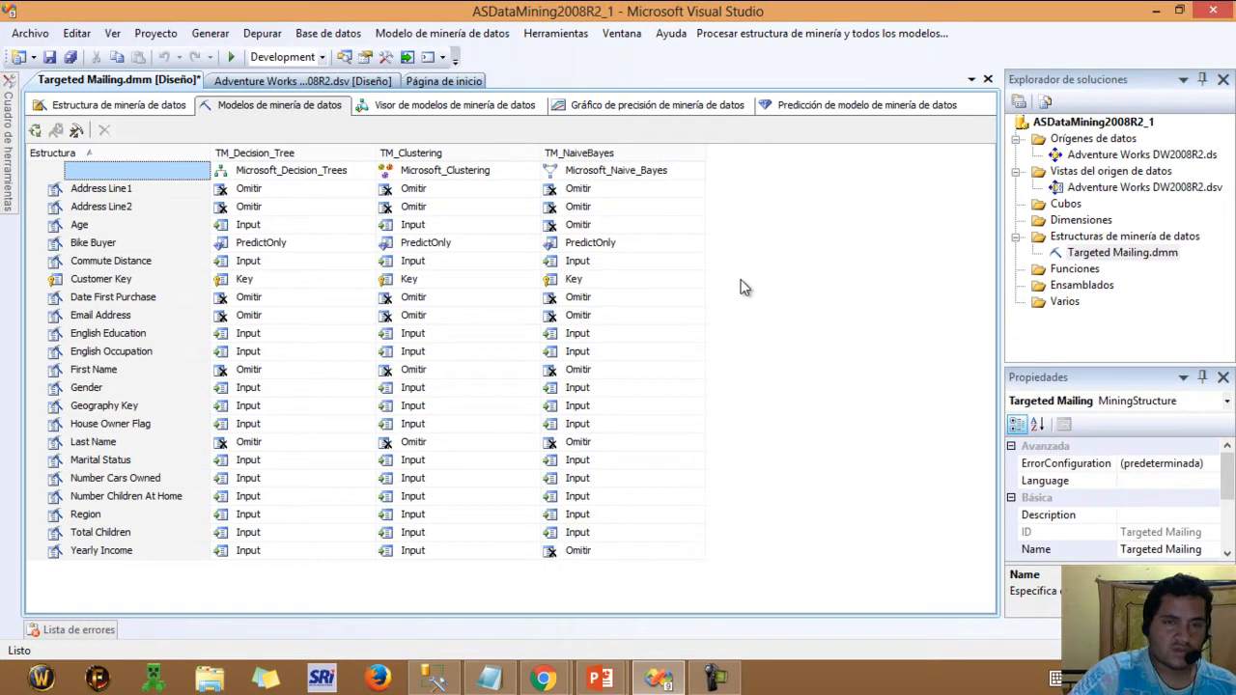
Step: Set the HoldoutSeed property of the Targeted Mailing mining structure to 12
{"action": "right_click", "coordinate": [191, 171]}
{"action": "left_click", "coordinate": [259, 438]}
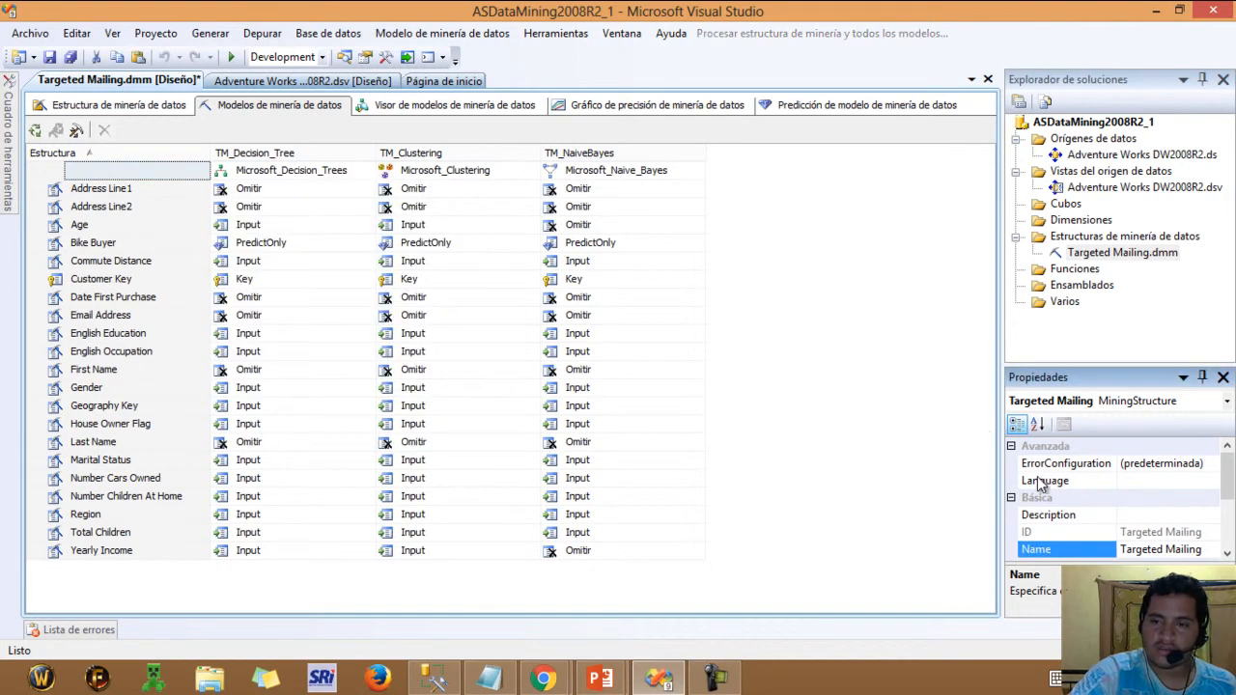
{"action": "left_click", "coordinate": [1228, 529]}
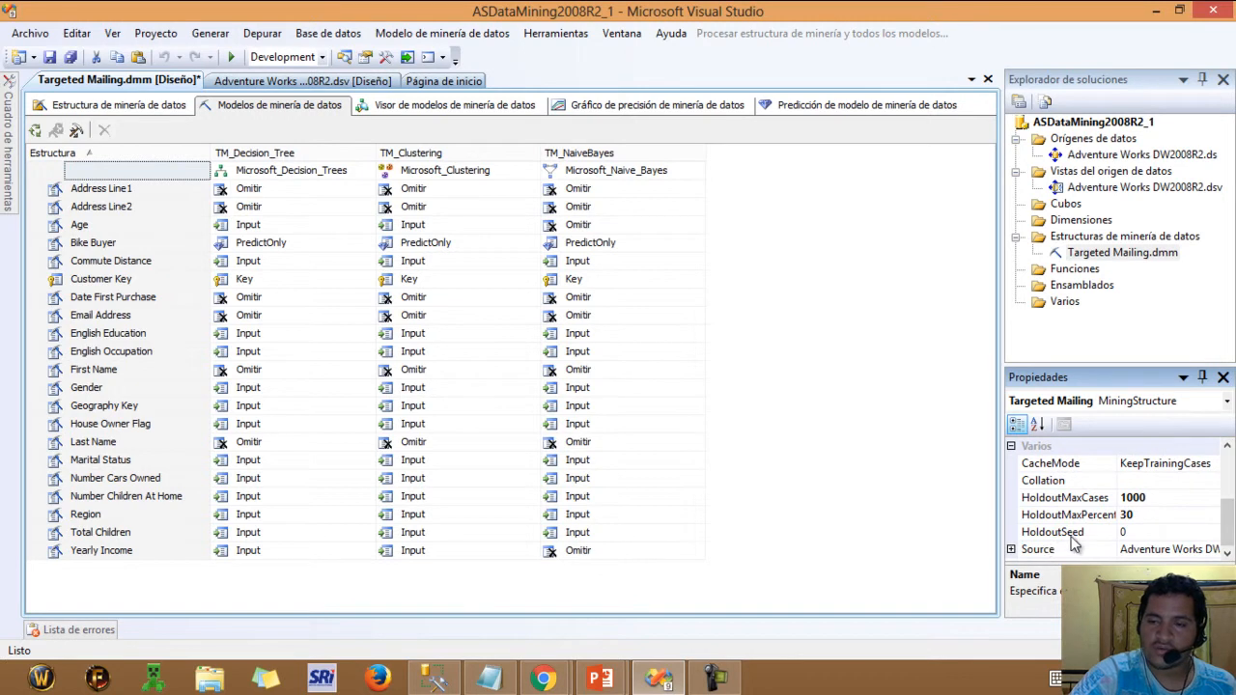
{"action": "left_click", "coordinate": [1121, 532]}
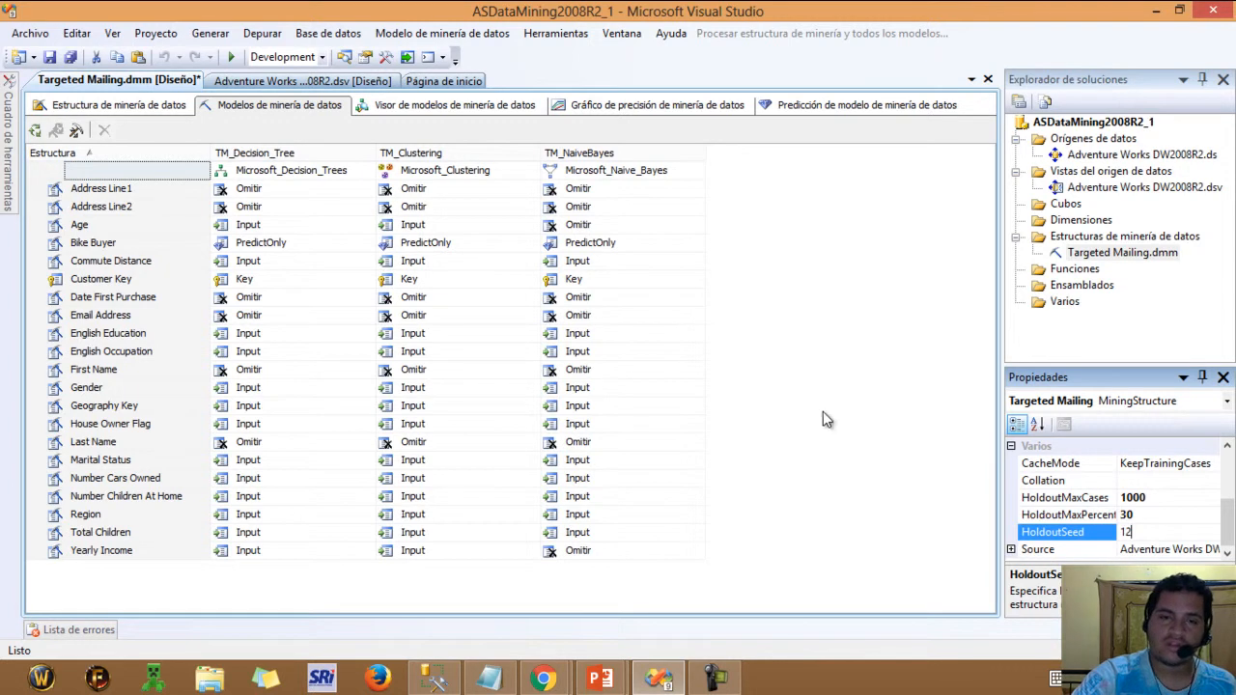
{"action": "left_click", "coordinate": [855, 365]}
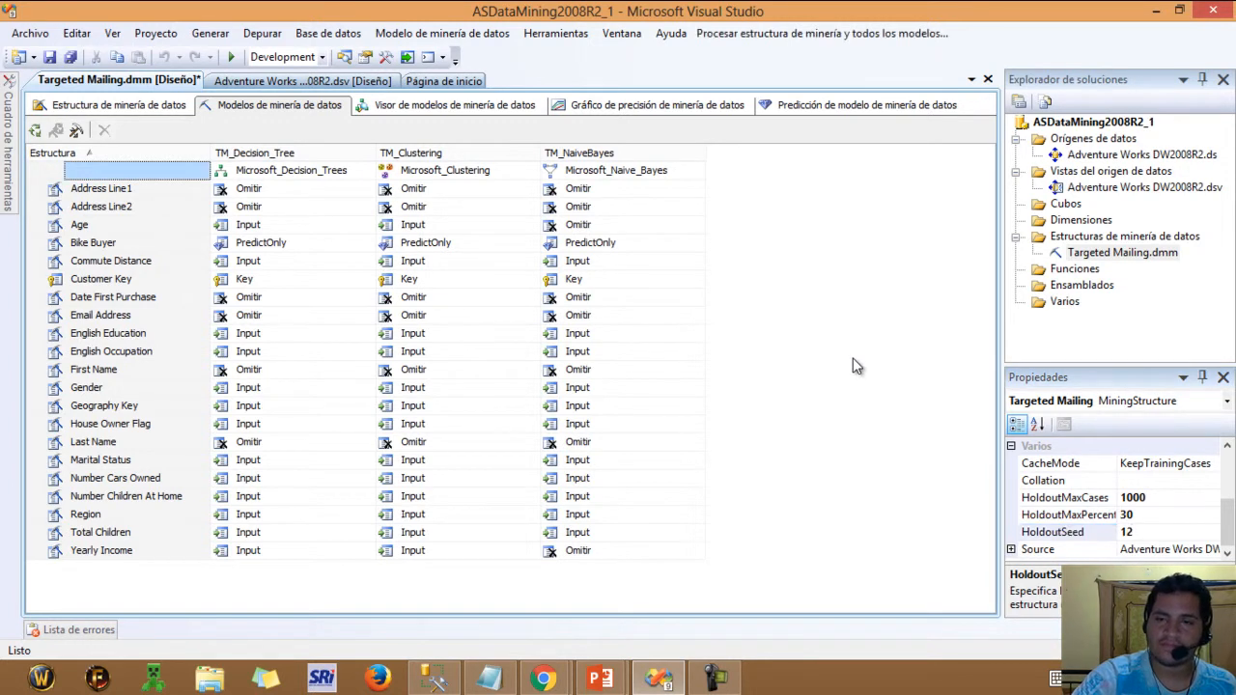
{"action": "right_click", "coordinate": [802, 302]}
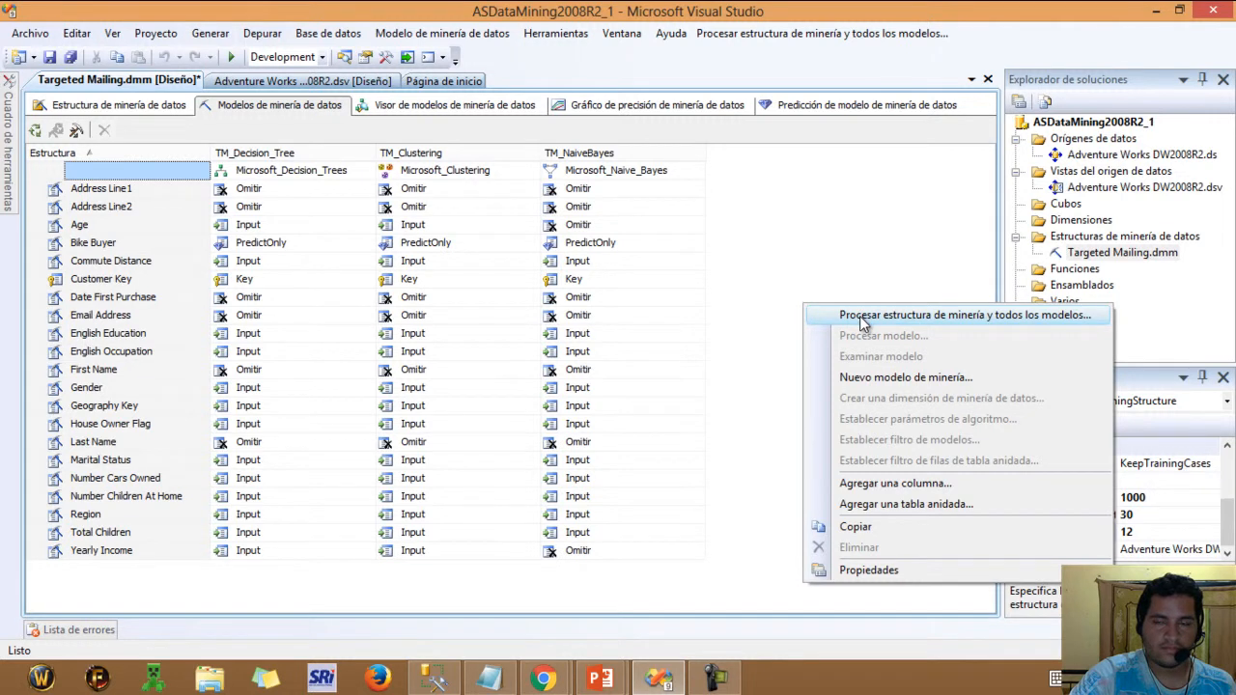
{"action": "right_click", "coordinate": [843, 244]}
{"action": "right_click", "coordinate": [842, 244]}
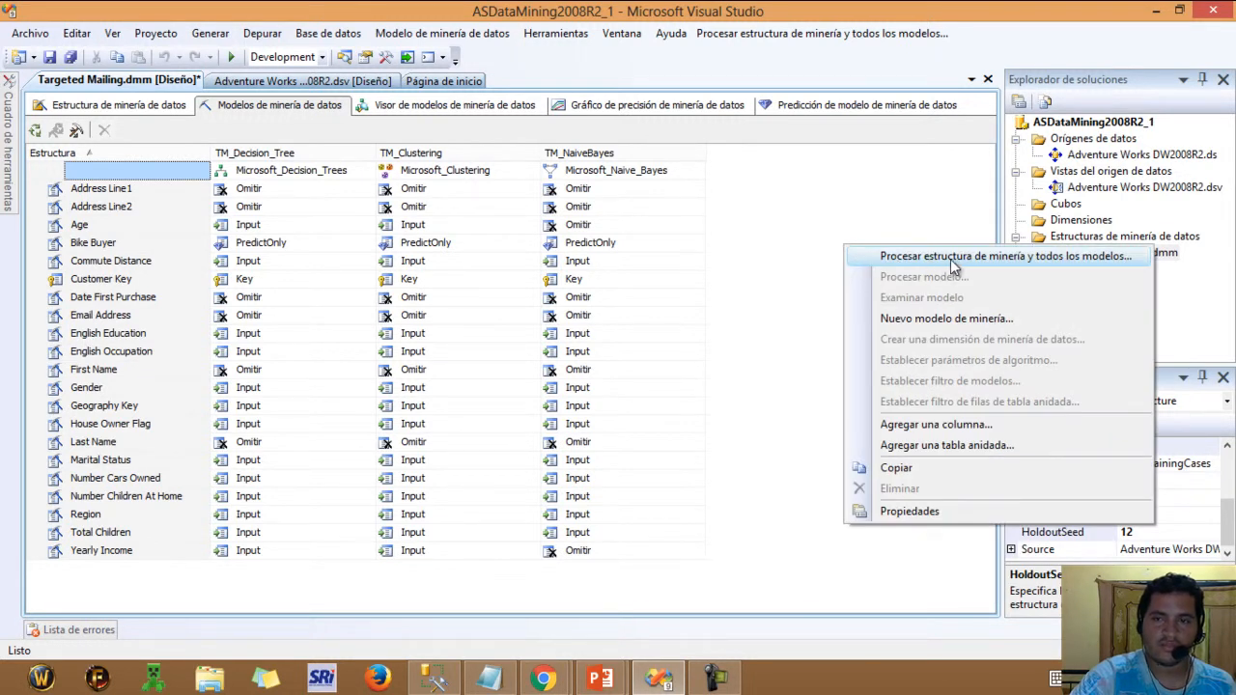
{"action": "left_click", "coordinate": [854, 220]}
Step: Try to add the Procesar estructura de minería y todos los modelos command, from the Modelo de minería de datos category, to the menu bar
{"action": "left_click", "coordinate": [112, 33]}
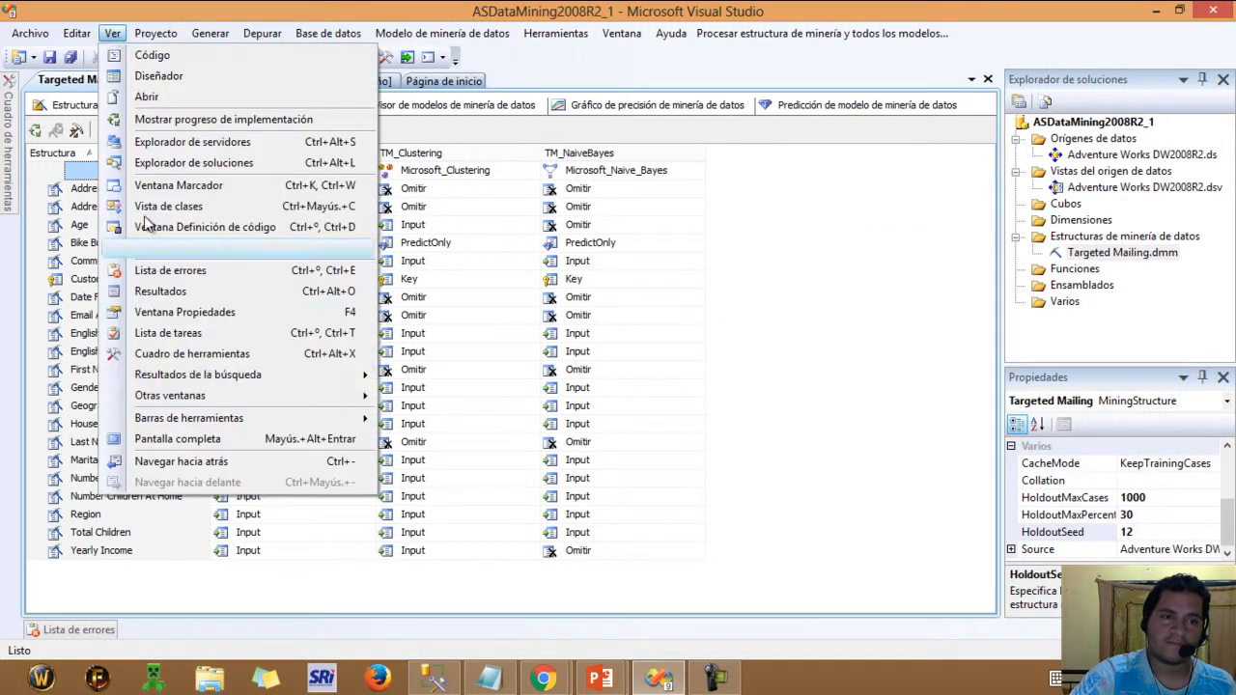
{"action": "mouse_move", "coordinate": [181, 415]}
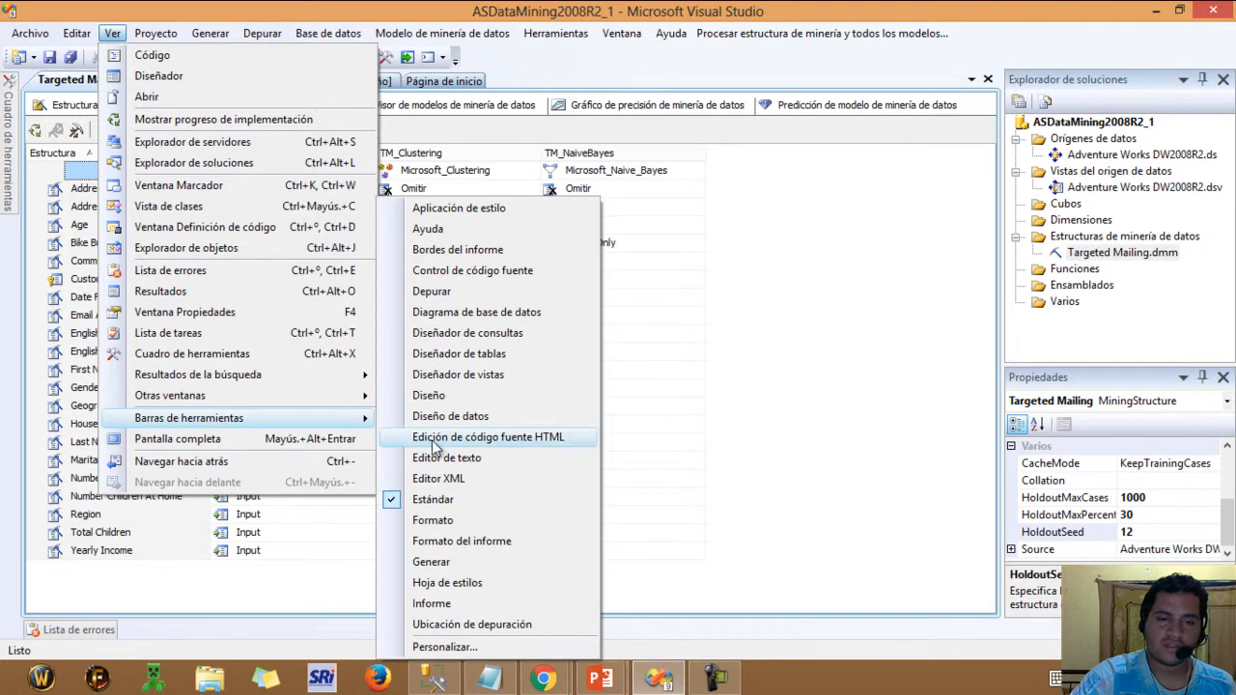
{"action": "left_click", "coordinate": [444, 647]}
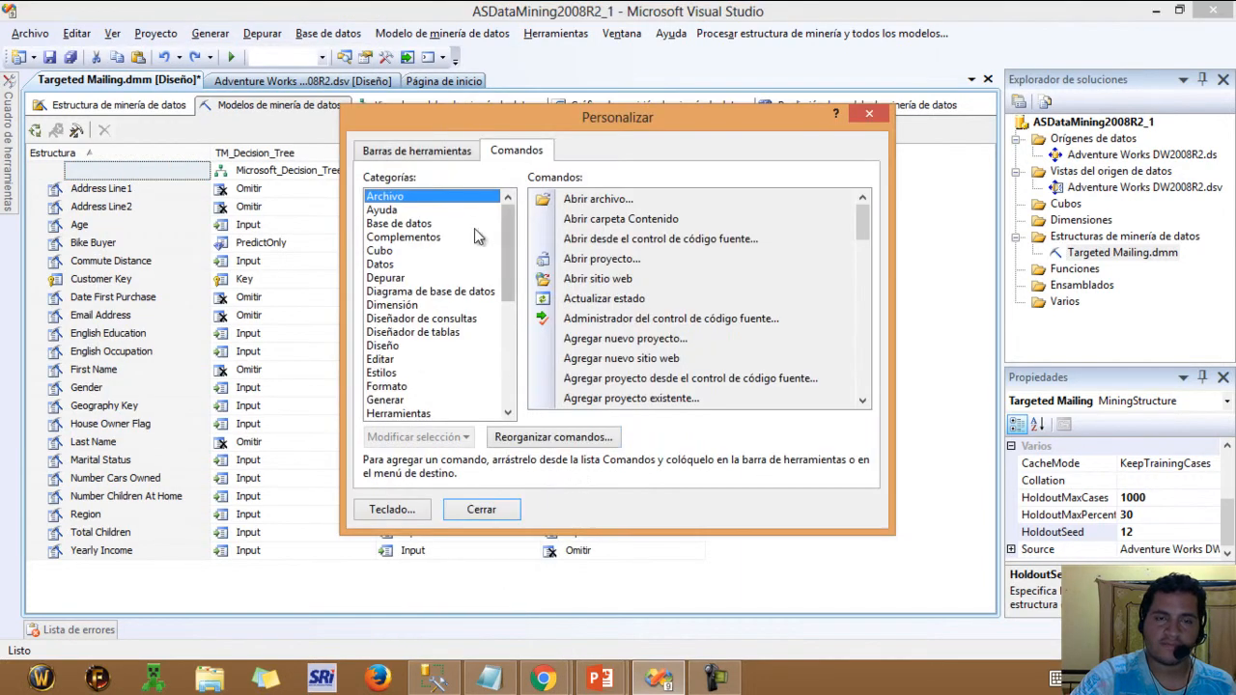
{"action": "left_click", "coordinate": [419, 152]}
{"action": "left_click", "coordinate": [506, 152]}
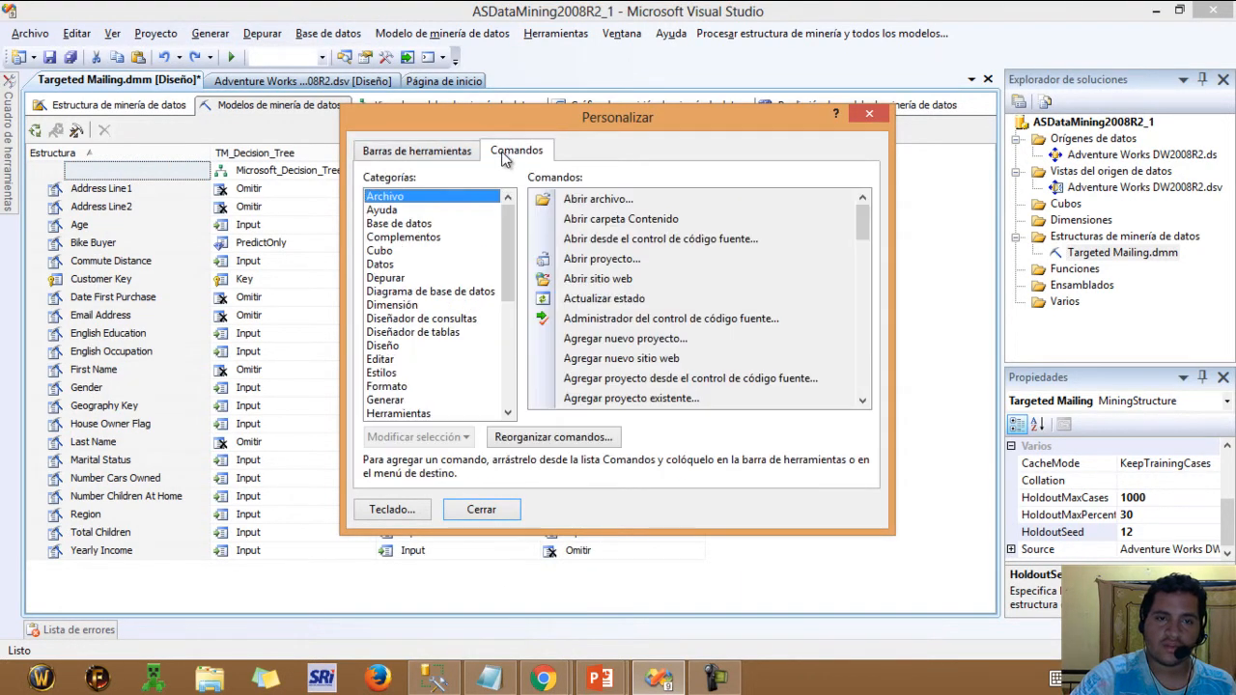
{"action": "left_click_drag", "start_coordinate": [508, 261], "coordinate": [508, 328]}
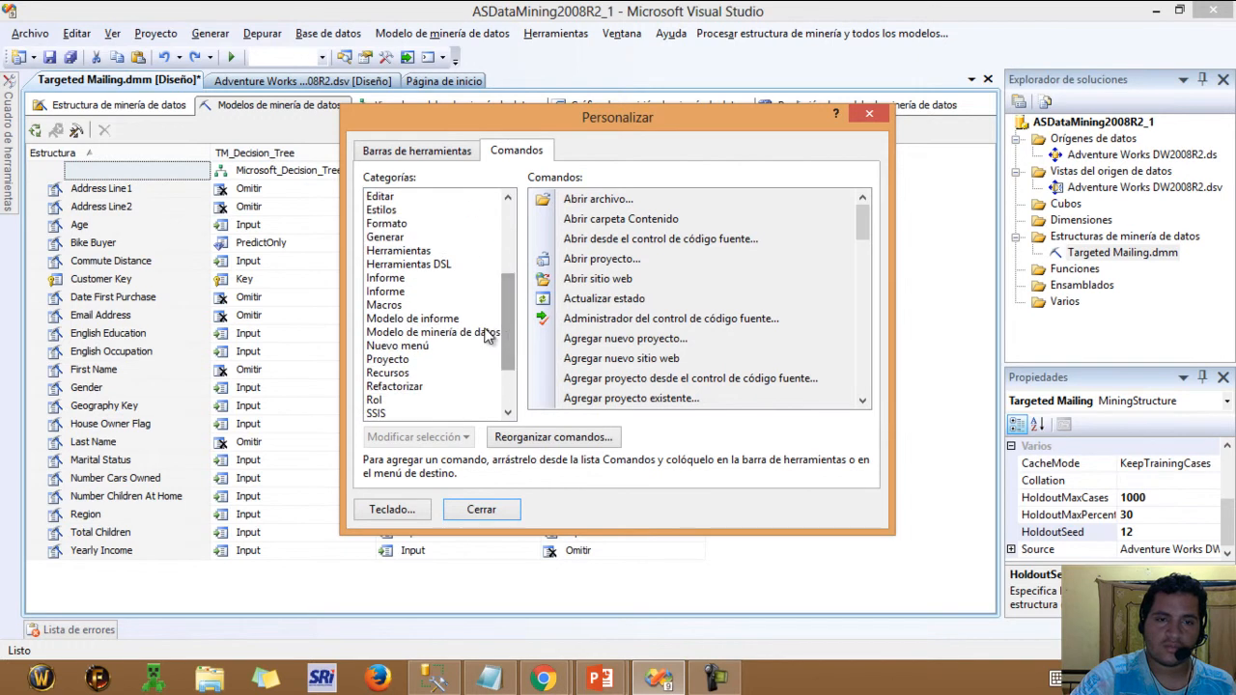
{"action": "left_click", "coordinate": [489, 333]}
{"action": "left_click_drag", "start_coordinate": [863, 219], "coordinate": [849, 300]}
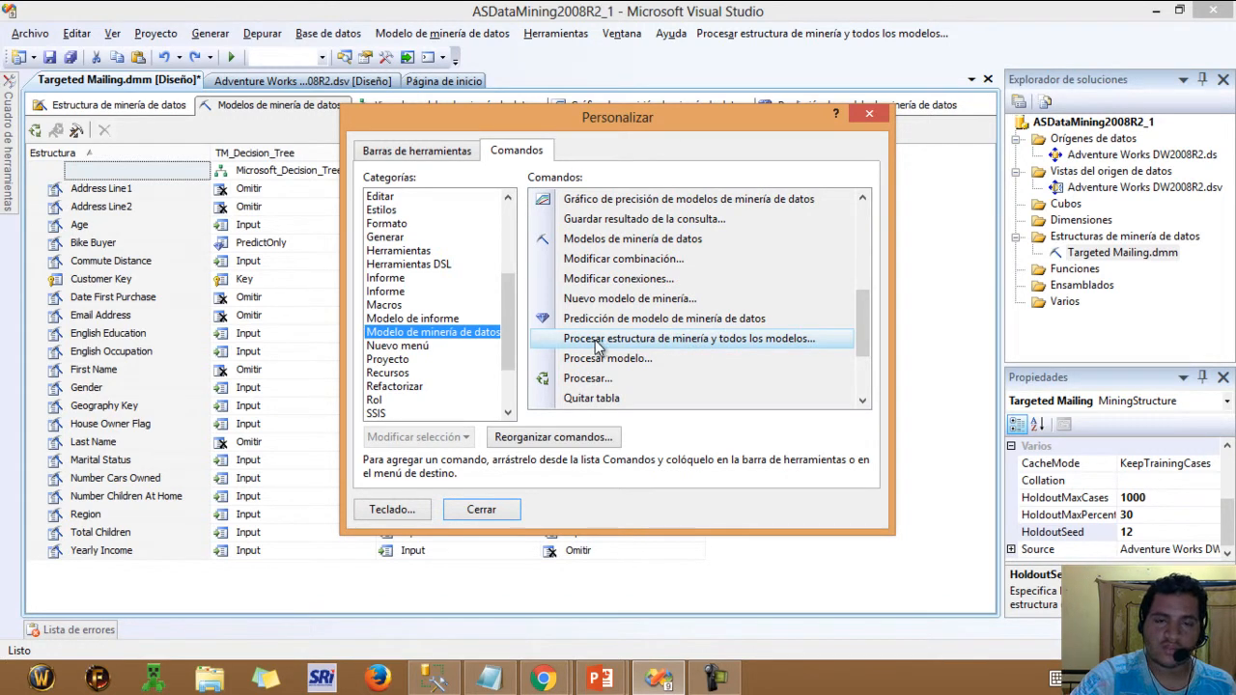
{"action": "mouse_move", "coordinate": [597, 348]}
{"action": "left_mouse_down"}
{"action": "mouse_move", "coordinate": [876, 71]}
{"action": "mouse_move", "coordinate": [947, 31]}
{"action": "mouse_move", "coordinate": [966, 37]}
{"action": "left_mouse_up"}
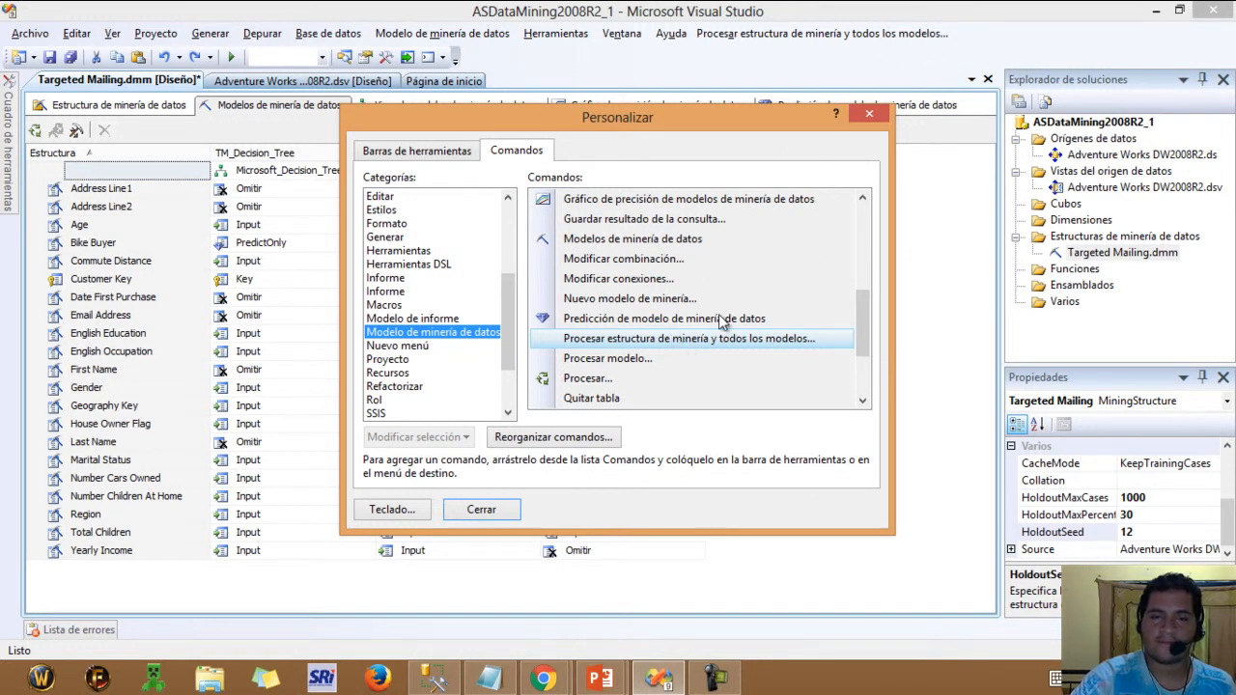
{"action": "left_click", "coordinate": [869, 114]}
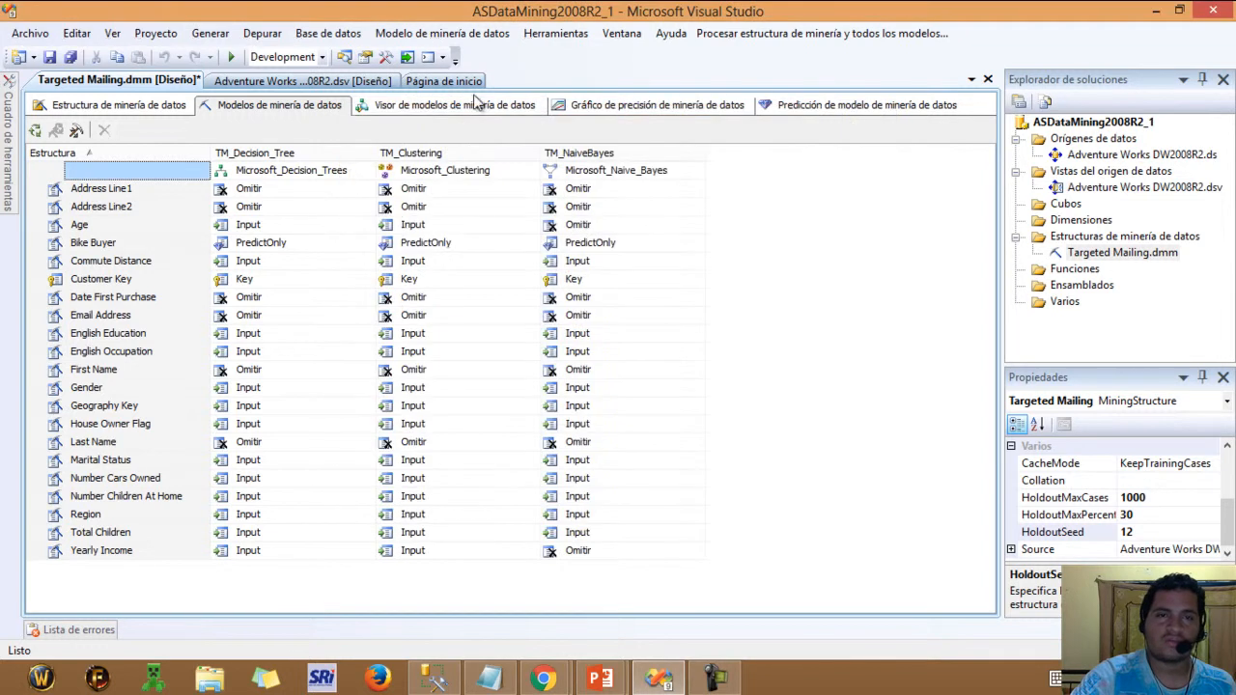
Step: Process the Targeted Mailing mining structure and all its models, building and deploying the project first, and run the process with Proceso completo
{"action": "left_click", "coordinate": [467, 34]}
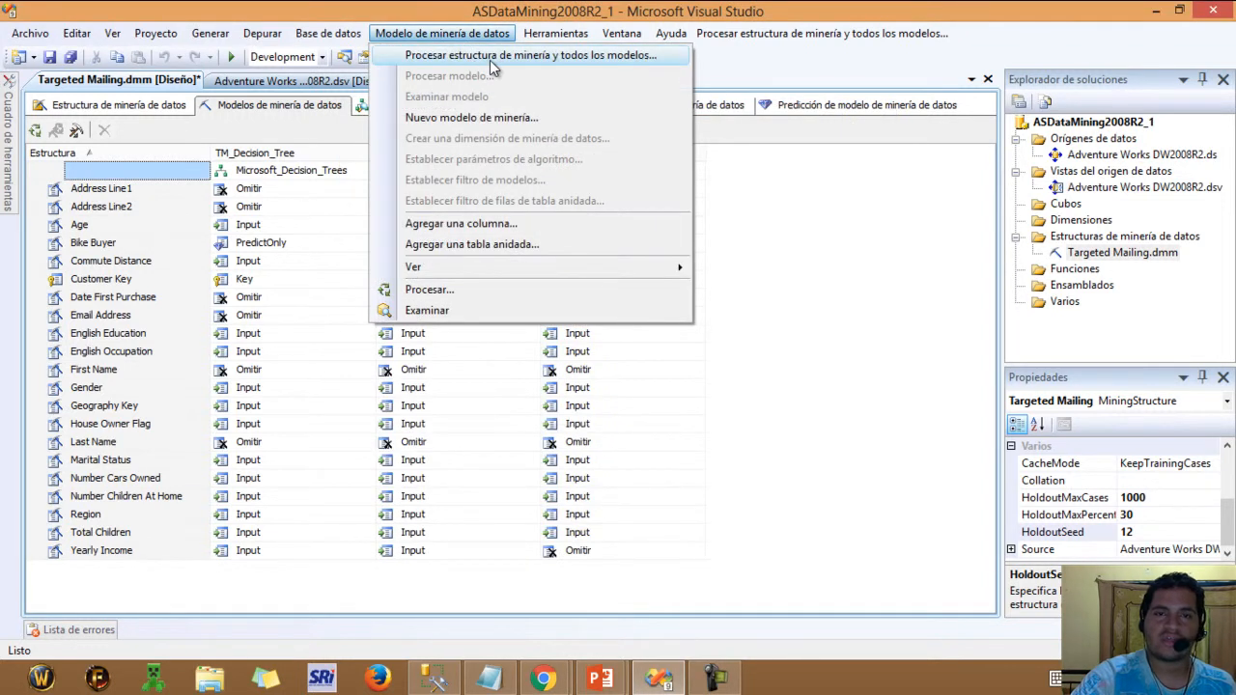
{"action": "right_click", "coordinate": [847, 303]}
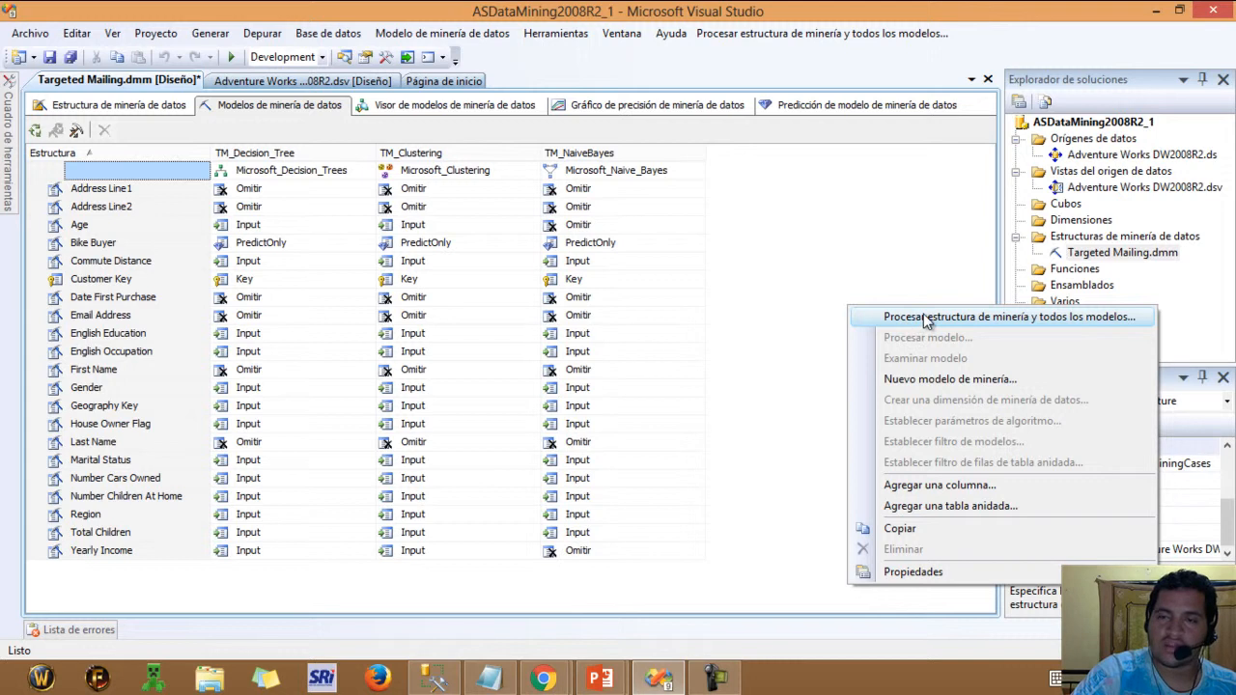
{"action": "left_click", "coordinate": [924, 318]}
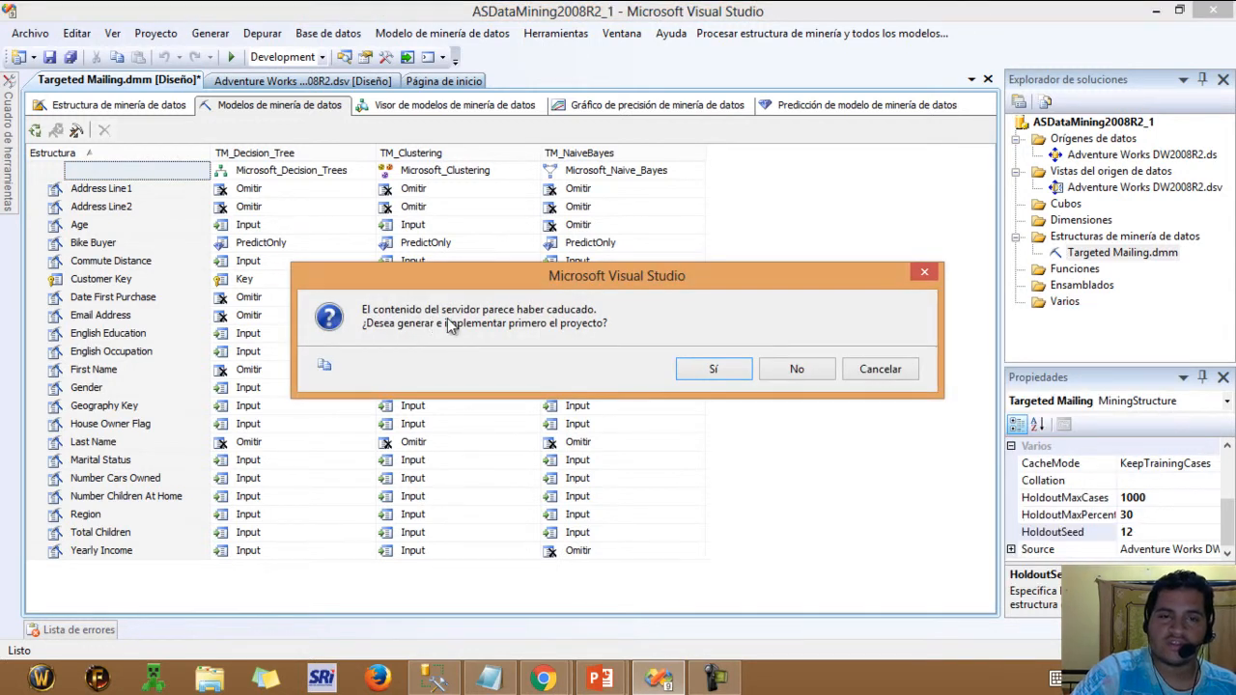
{"action": "left_click", "coordinate": [712, 368]}
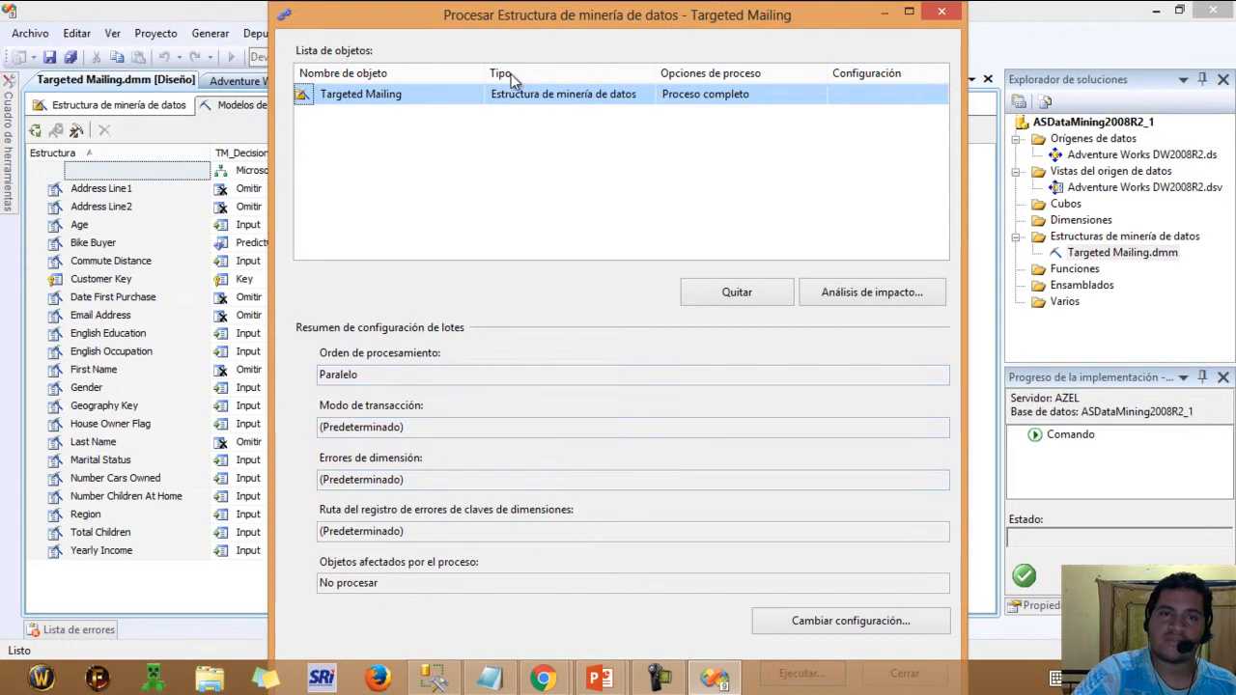
{"action": "double_click", "coordinate": [542, 17]}
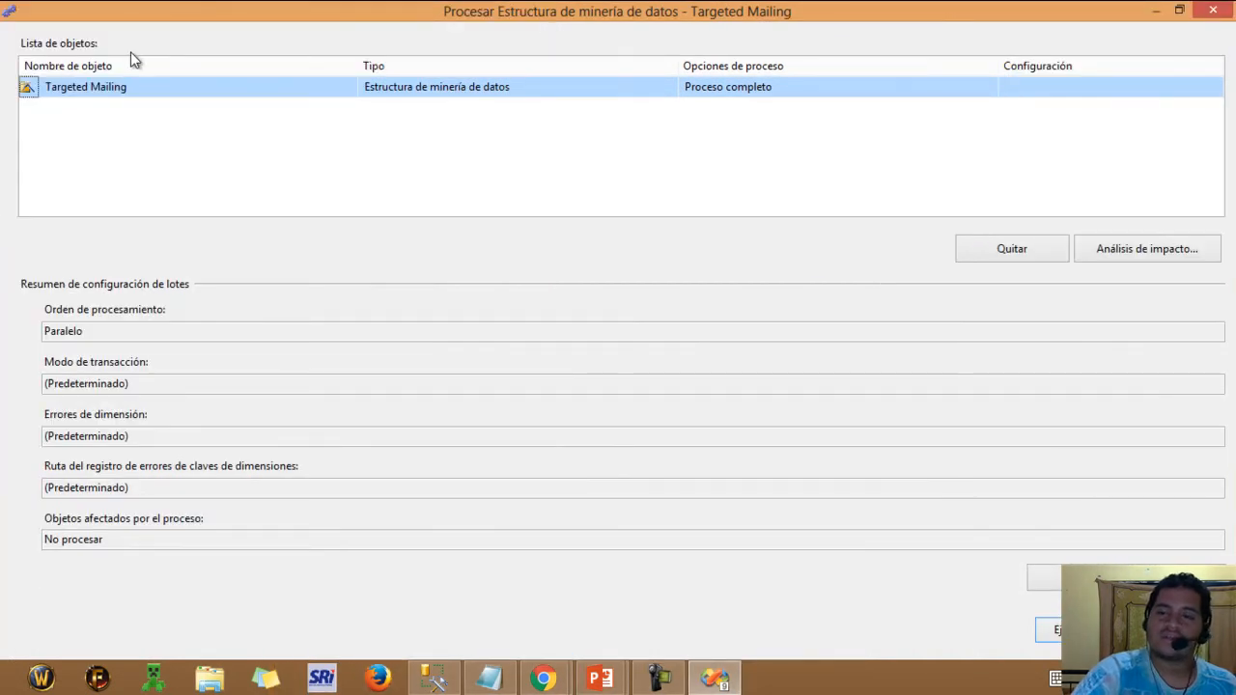
{"action": "left_click", "coordinate": [1051, 629]}
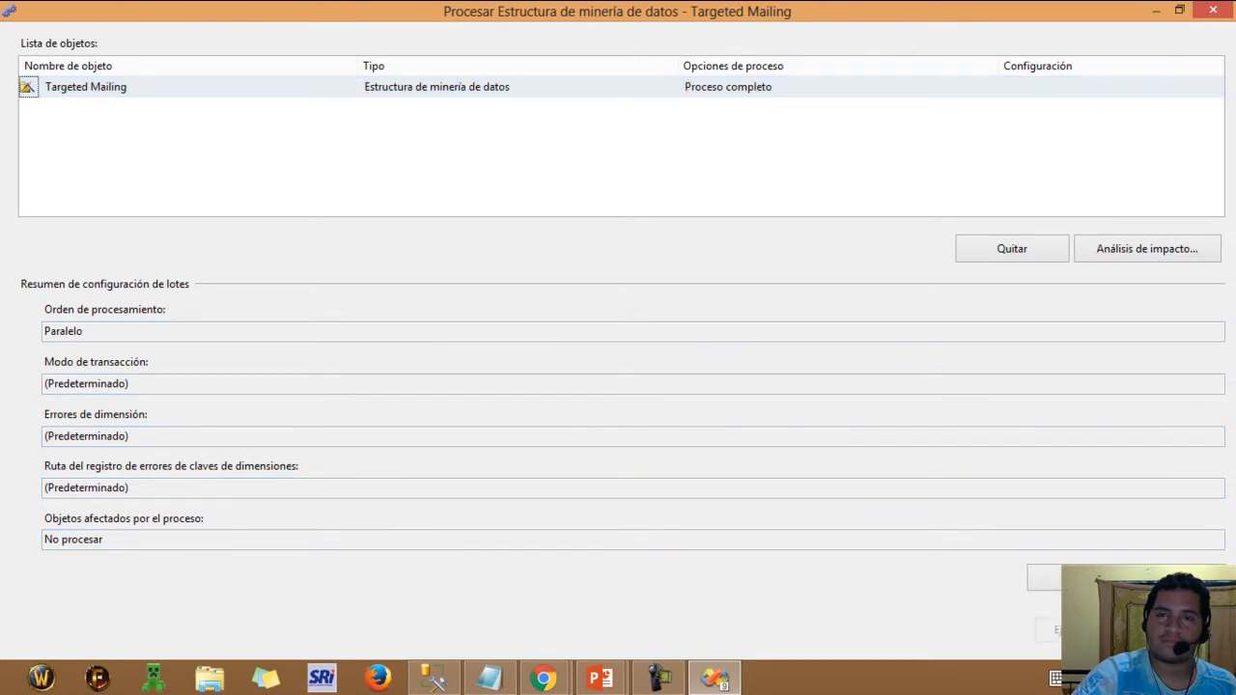
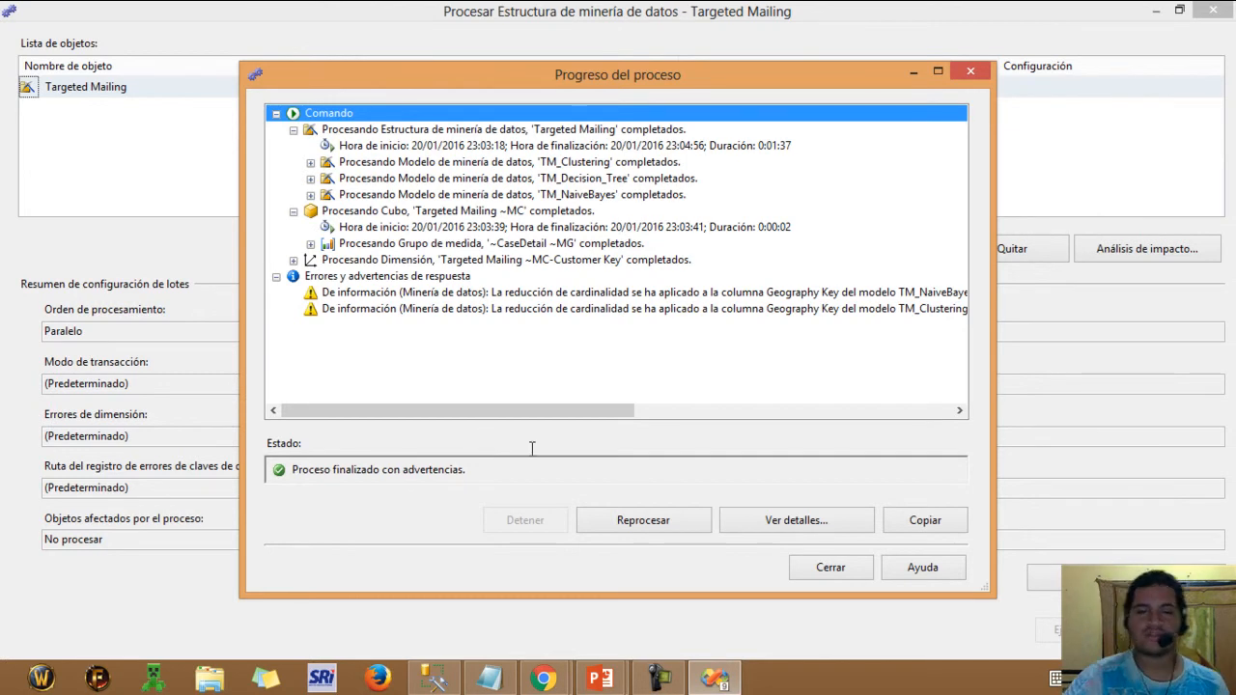
Step: Close the processing progress report and the Targeted Mailing processing dialog
{"action": "left_click", "coordinate": [821, 568]}
{"action": "left_click", "coordinate": [1128, 630]}
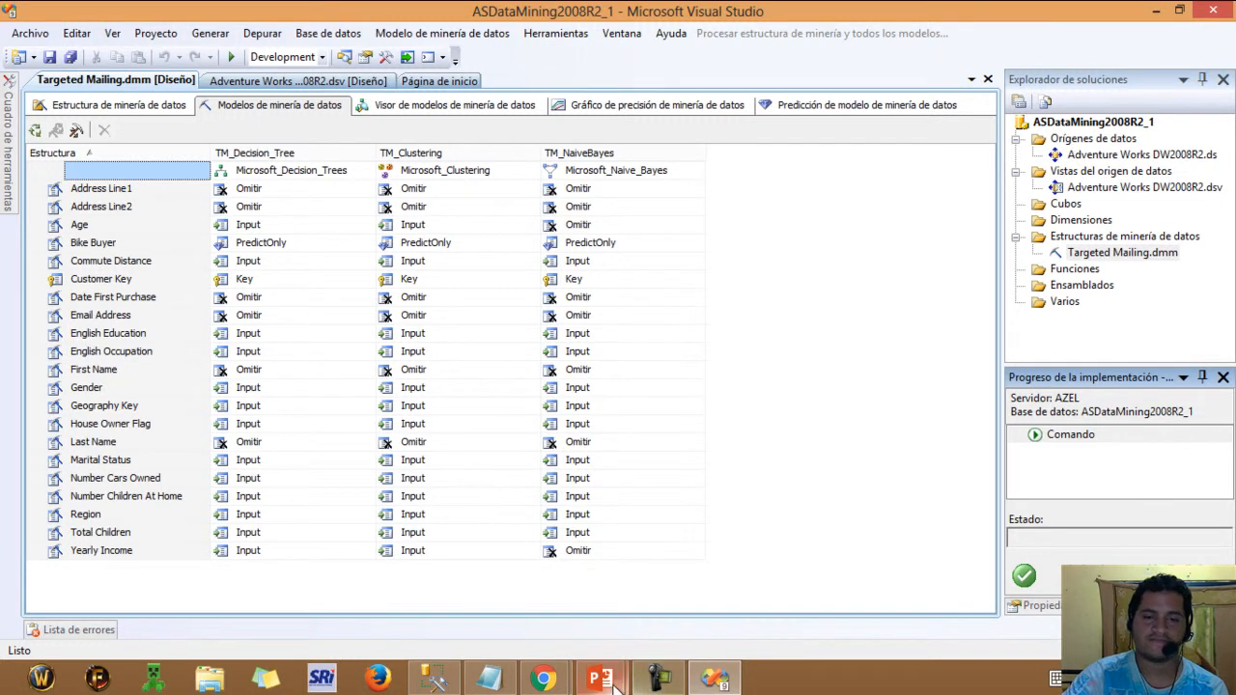
Step: Switch to the PowerPoint slide show and advance from the Lección #3 slide to the Lección #4 slide on exploring the direct mail models
{"action": "mouse_move", "coordinate": [600, 678]}
{"action": "mouse_move", "coordinate": [528, 565]}
{"action": "left_click", "coordinate": [678, 578]}
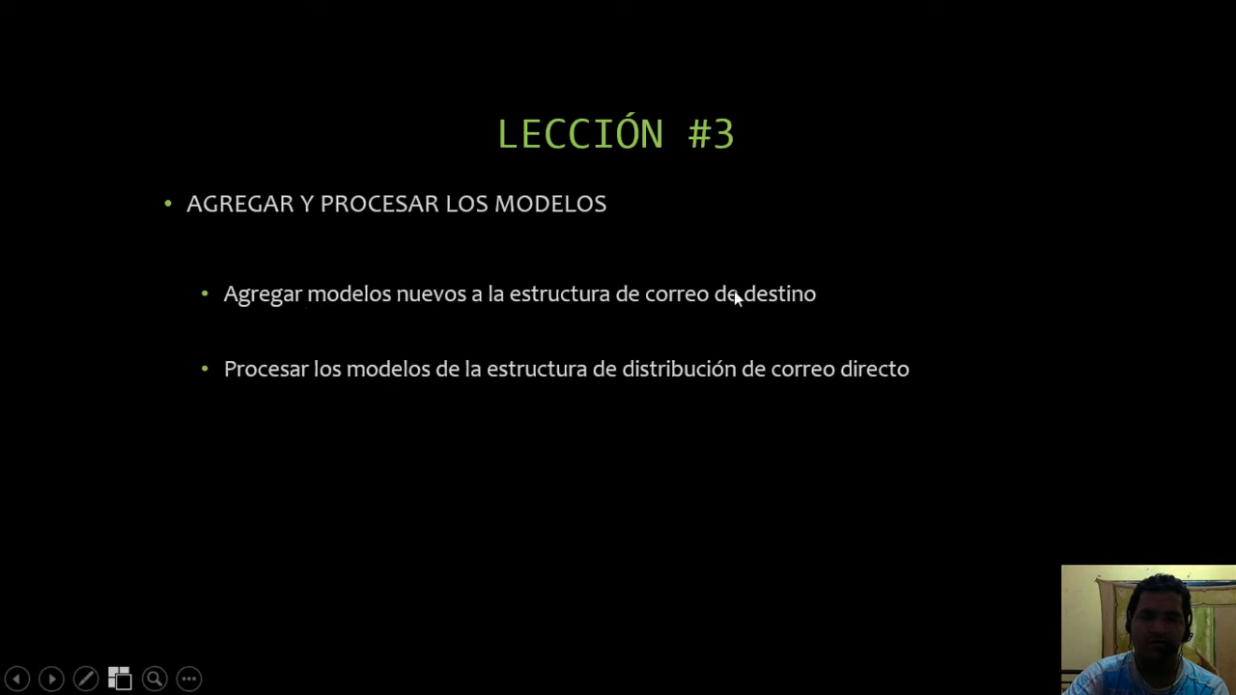
{"action": "left_click", "coordinate": [848, 443]}
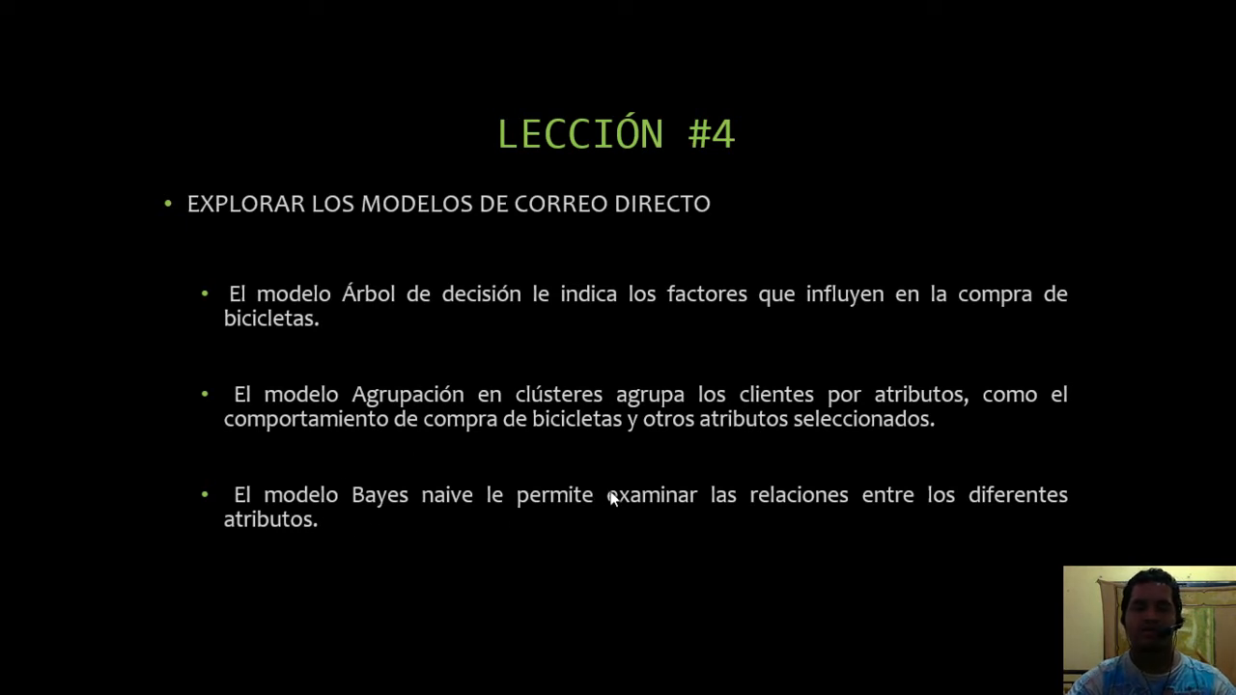
Step: Return to Visual Studio and load TM_Decision_Tree in the mining model viewer, building and deploying the project first and overwriting the ASDataMining2008R2_1 database
{"action": "key", "text": "alt+Tab"}
{"action": "key", "text": "alt+Tab"}
{"action": "key", "text": "alt+Tab"}
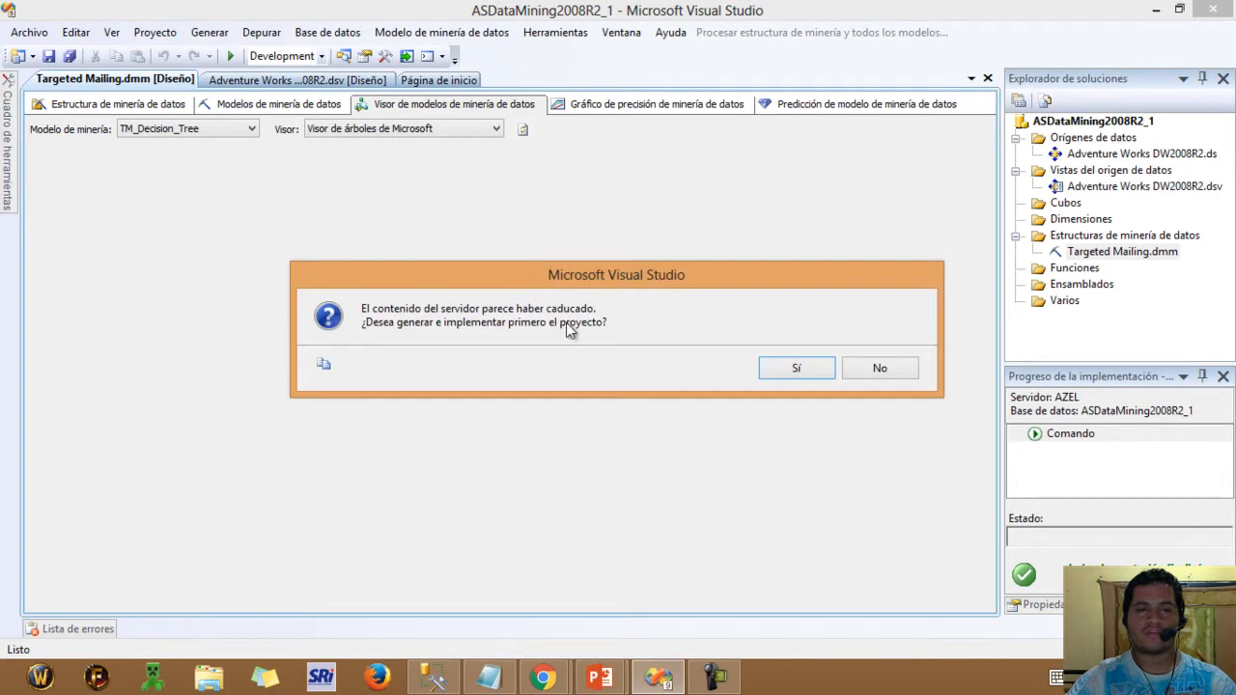
{"action": "left_click", "coordinate": [777, 376]}
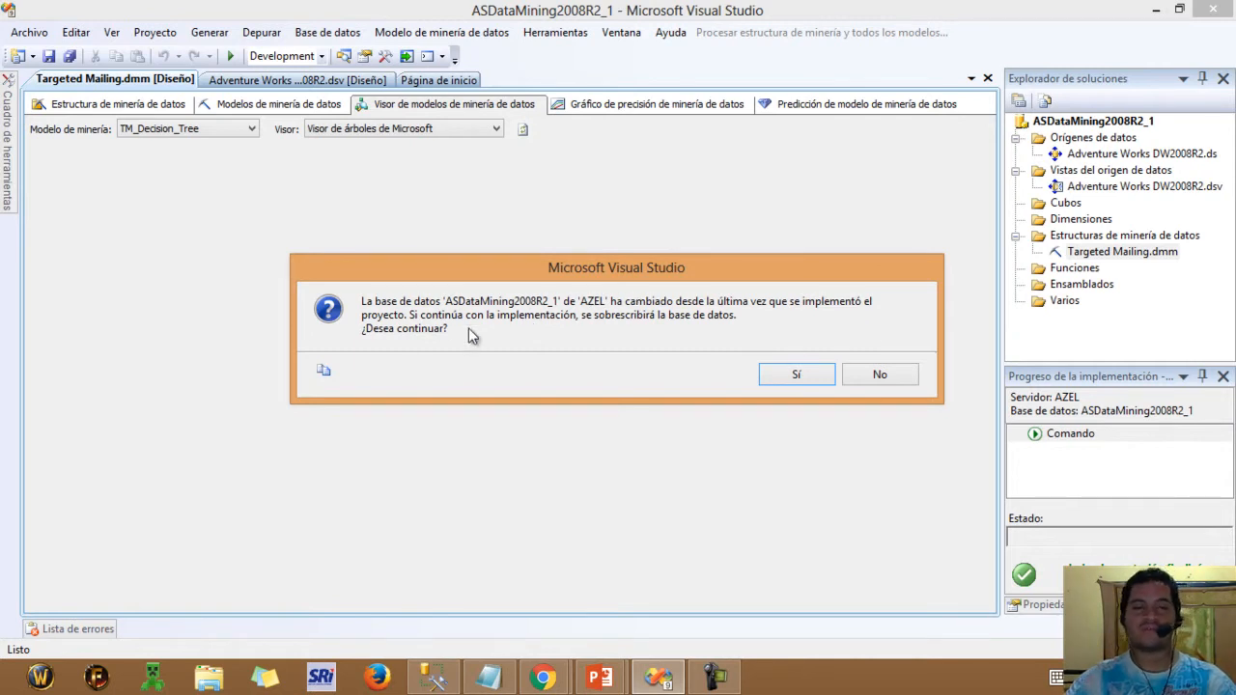
{"action": "left_click", "coordinate": [778, 377]}
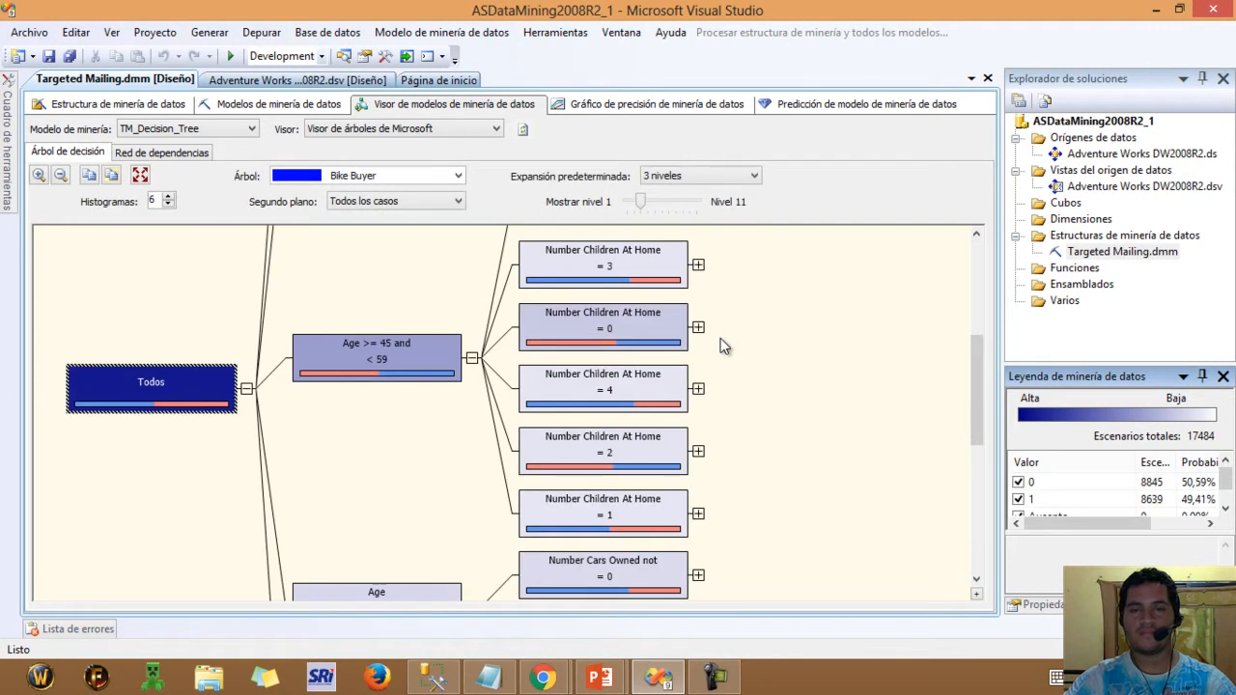
Step: Examine the Age nodes of the Bike Buyer decision tree and their Yearly Income, Commute Distance, Number Children At Home and Number Cars Owned branches
{"action": "left_click_drag", "start_coordinate": [974, 377], "coordinate": [974, 276]}
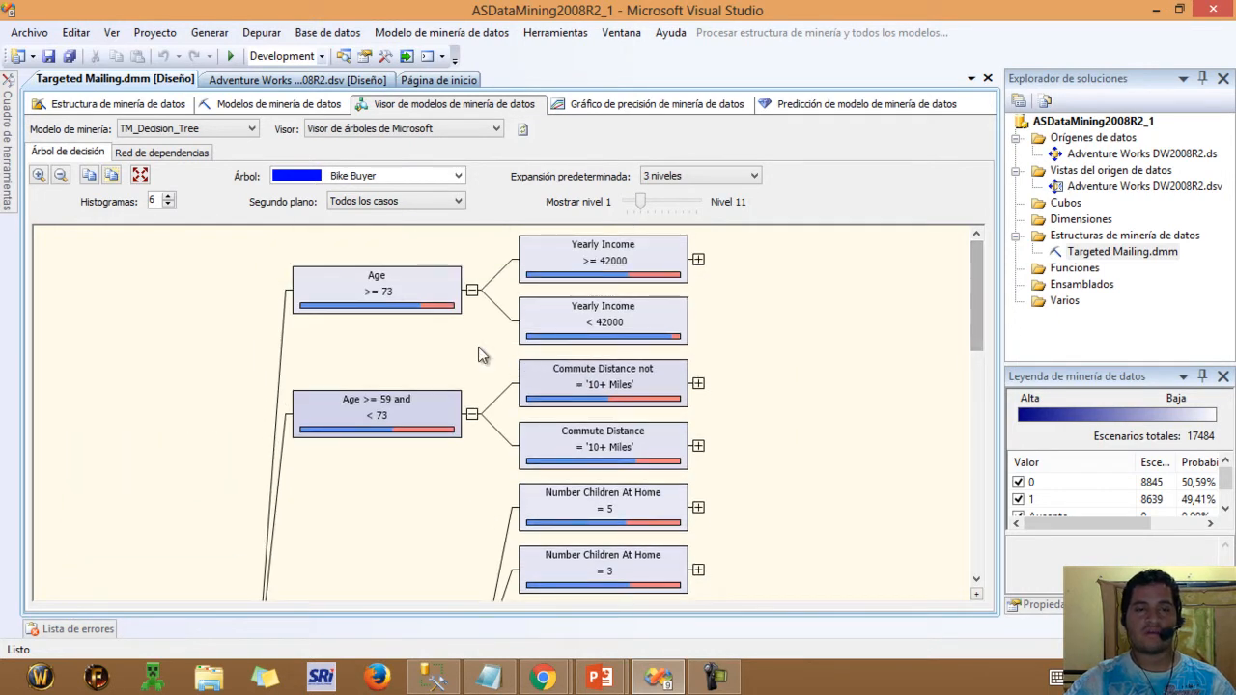
{"action": "mouse_move", "coordinate": [383, 292]}
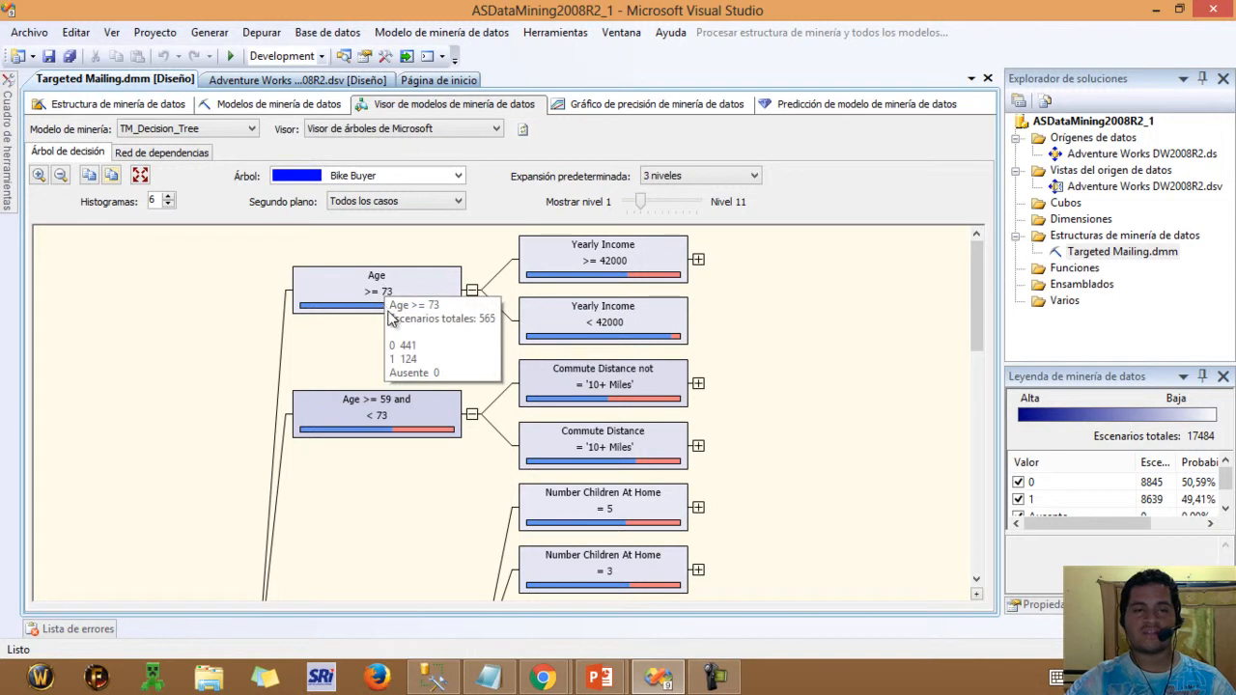
{"action": "mouse_move", "coordinate": [364, 403]}
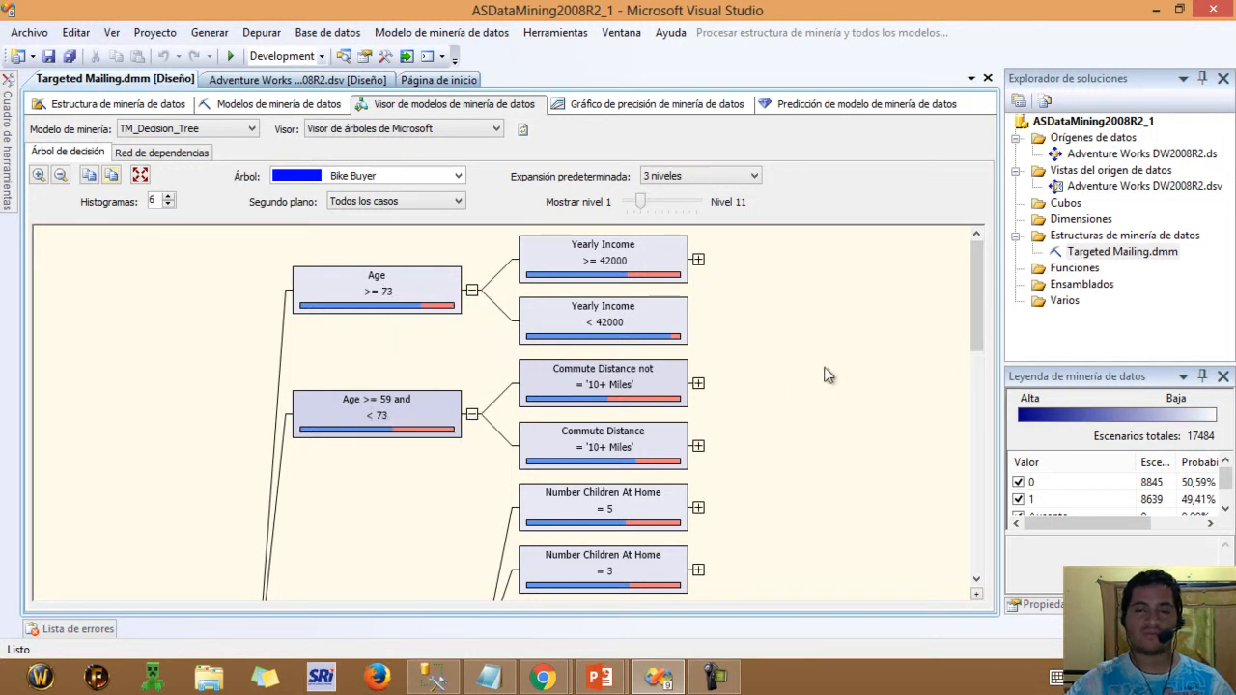
{"action": "left_click_drag", "start_coordinate": [965, 303], "coordinate": [956, 390]}
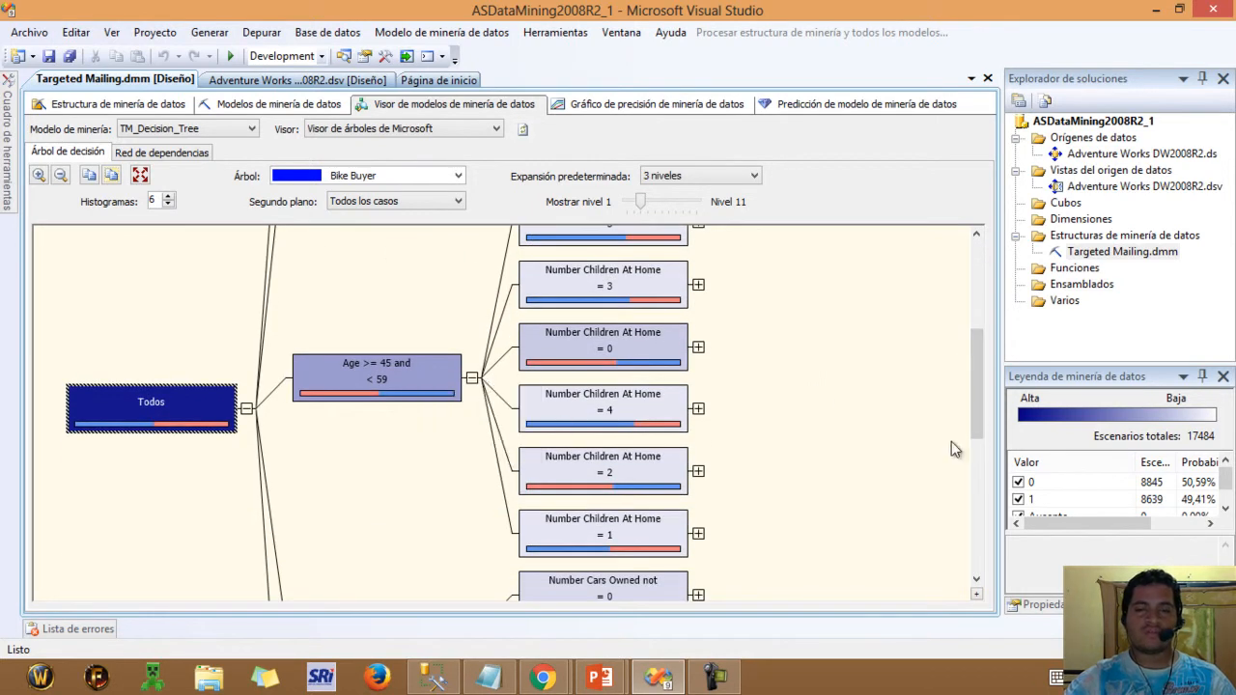
{"action": "left_click_drag", "start_coordinate": [976, 410], "coordinate": [973, 497]}
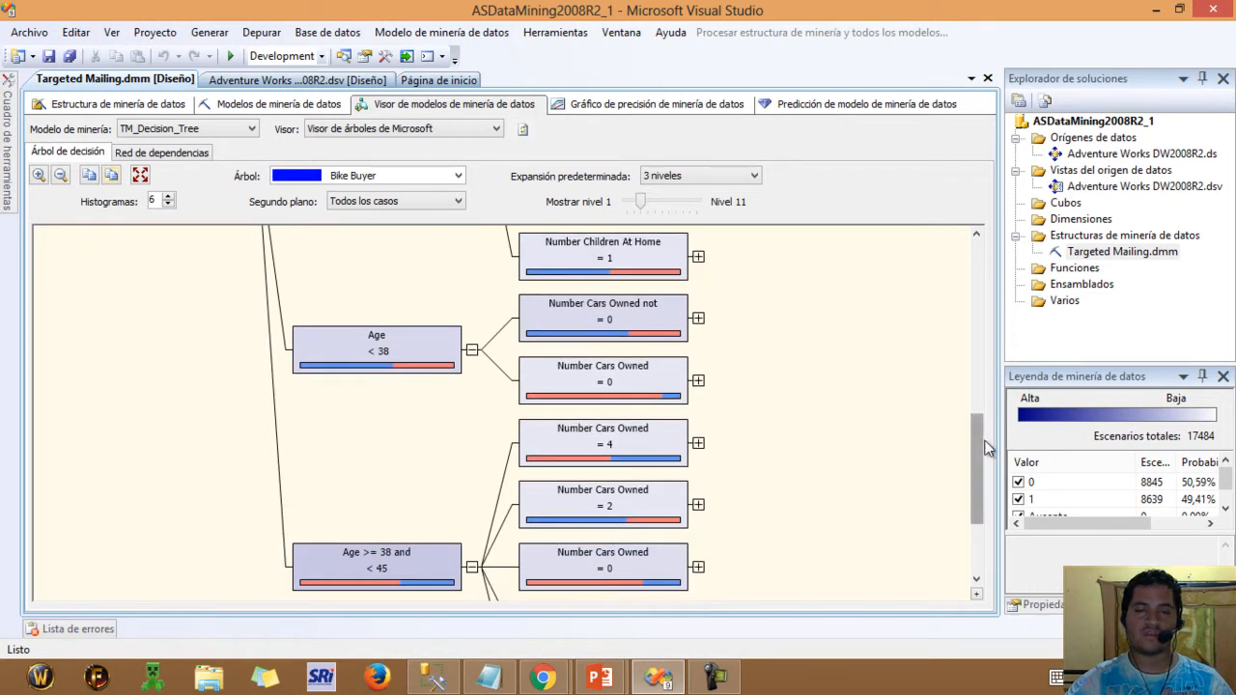
{"action": "left_click_drag", "start_coordinate": [978, 437], "coordinate": [891, 492]}
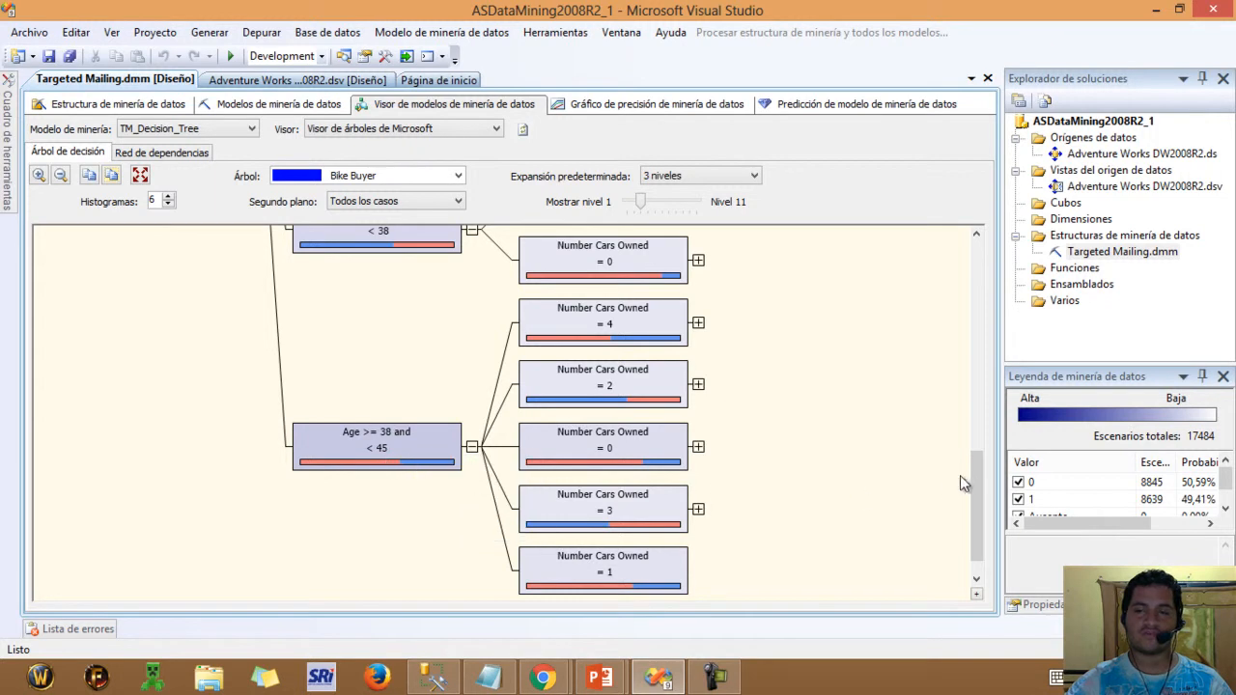
{"action": "left_click_drag", "start_coordinate": [973, 470], "coordinate": [974, 263]}
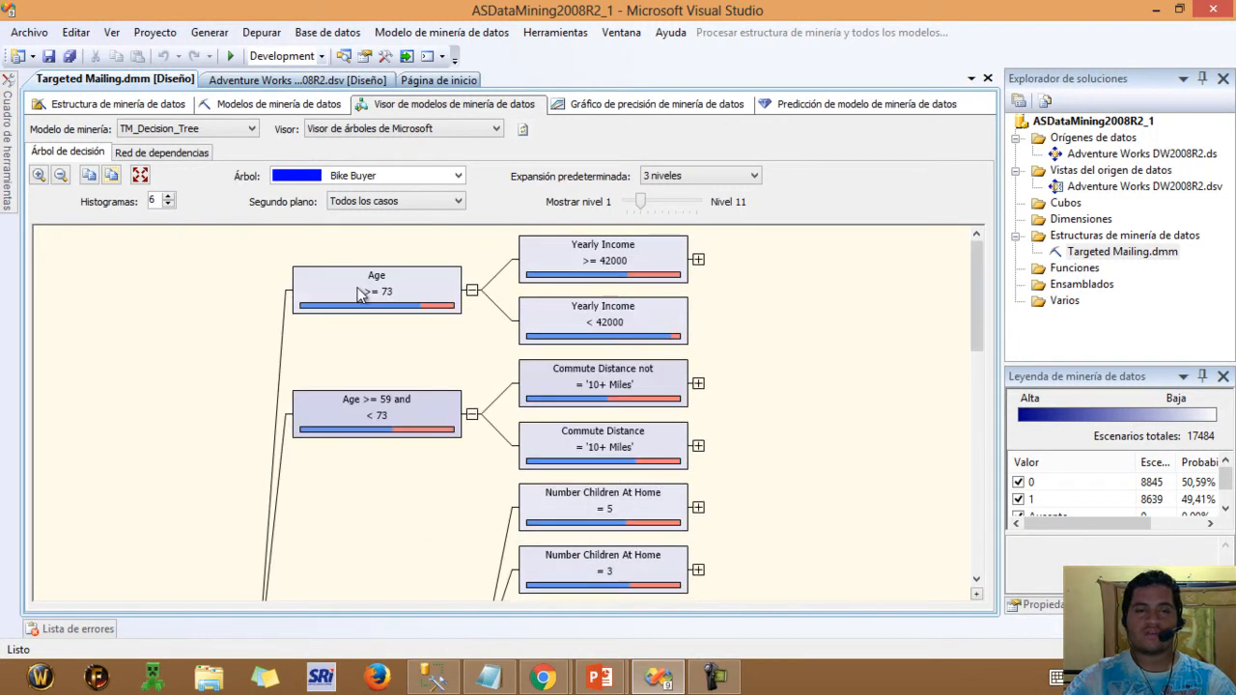
{"action": "mouse_move", "coordinate": [633, 271]}
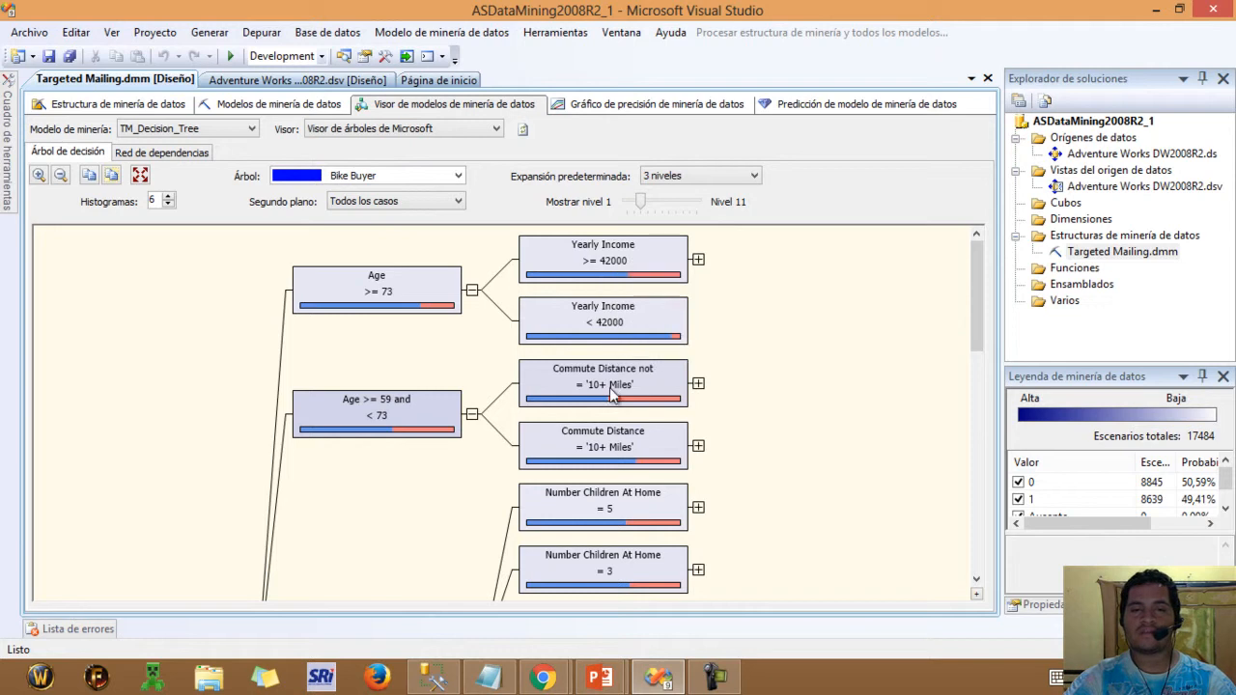
{"action": "left_click_drag", "start_coordinate": [974, 326], "coordinate": [1000, 252]}
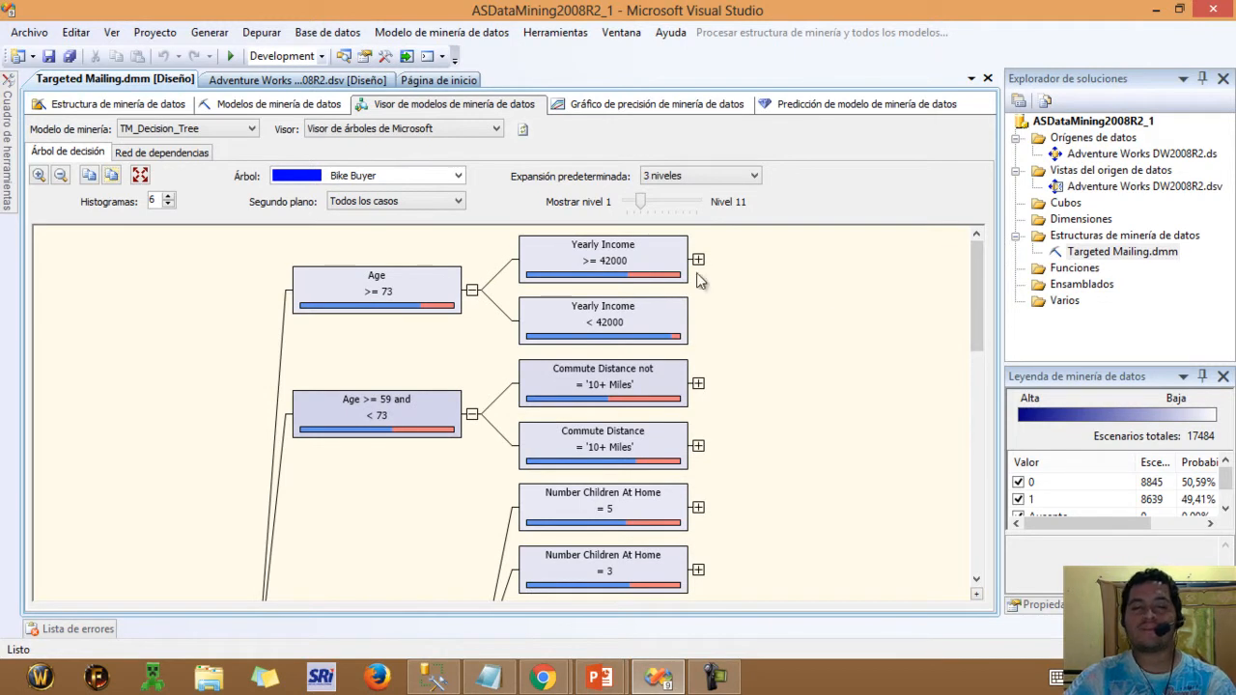
Step: Set the Bike Buyer tree's default expansion to 4 niveles, raise it to 5 niveles, and extend the displayed levels beyond that
{"action": "left_click", "coordinate": [60, 176]}
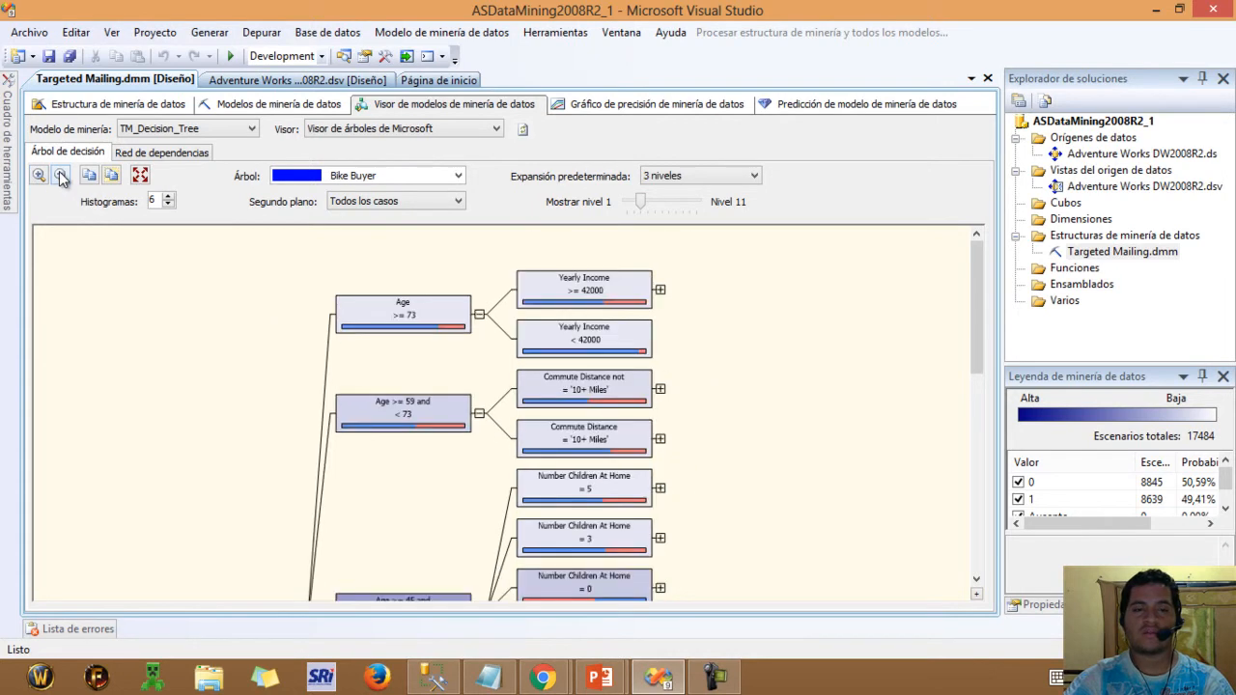
{"action": "left_click", "coordinate": [60, 175]}
{"action": "left_click", "coordinate": [60, 176]}
{"action": "left_click_drag", "start_coordinate": [973, 310], "coordinate": [975, 335]}
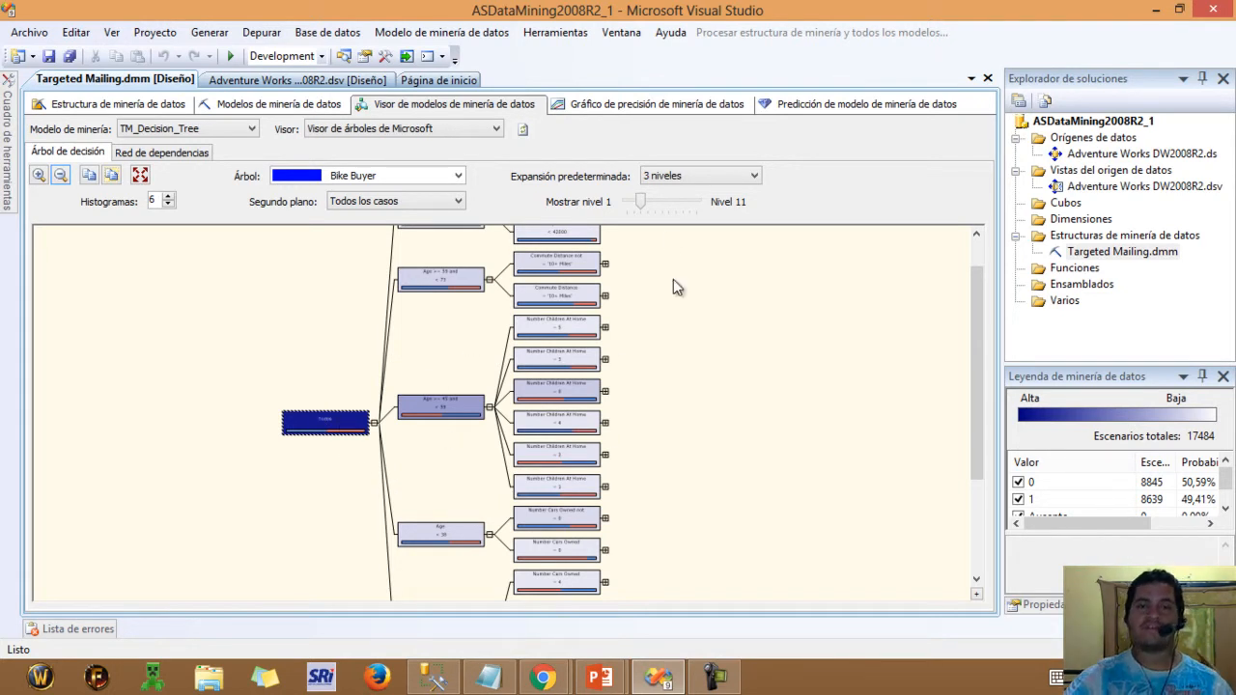
{"action": "left_click", "coordinate": [722, 177]}
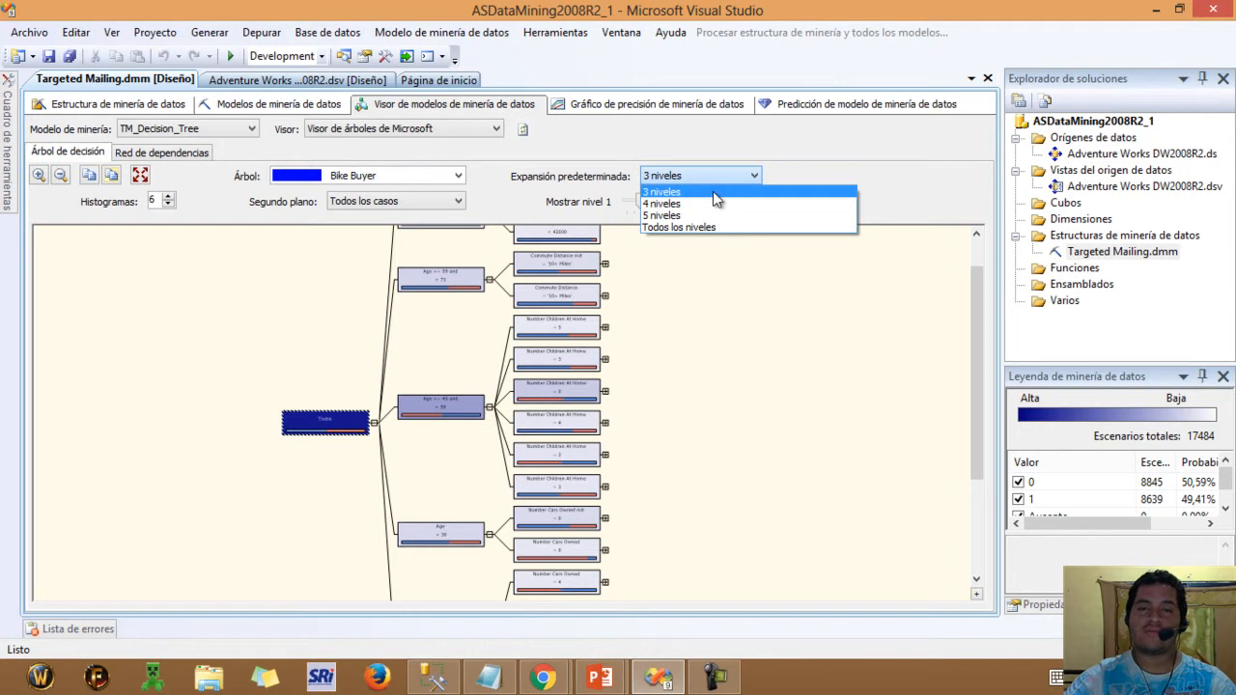
{"action": "left_click", "coordinate": [703, 204]}
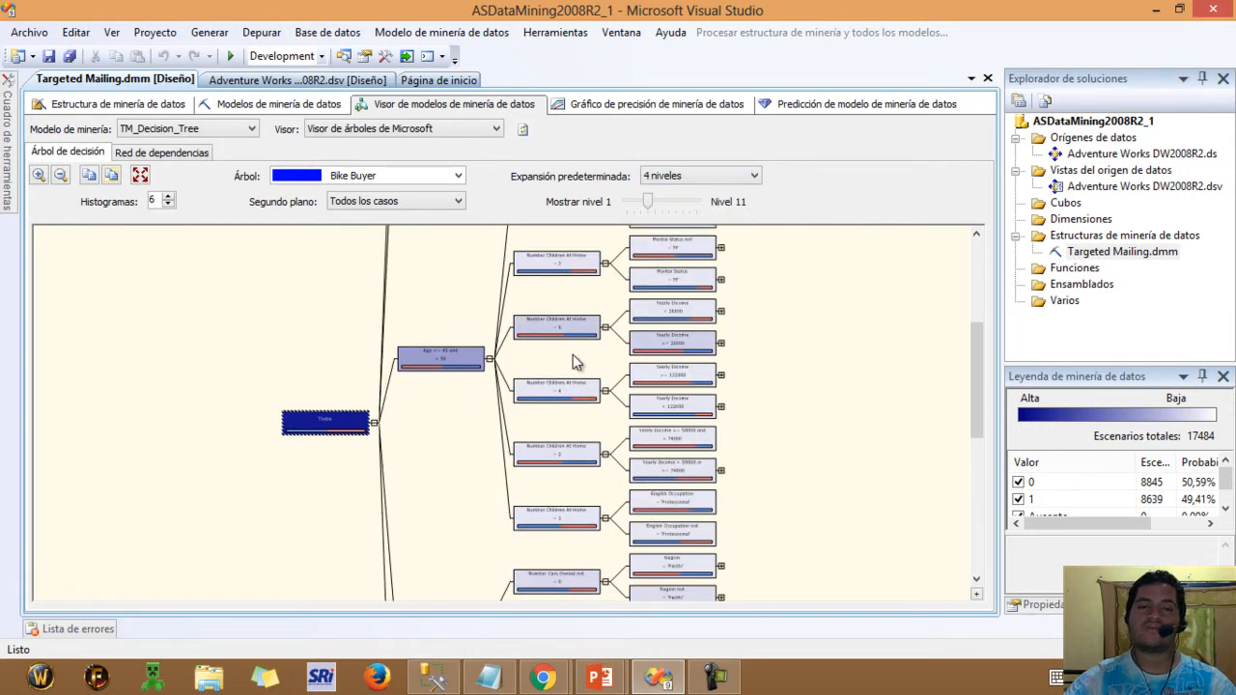
{"action": "left_click", "coordinate": [691, 179]}
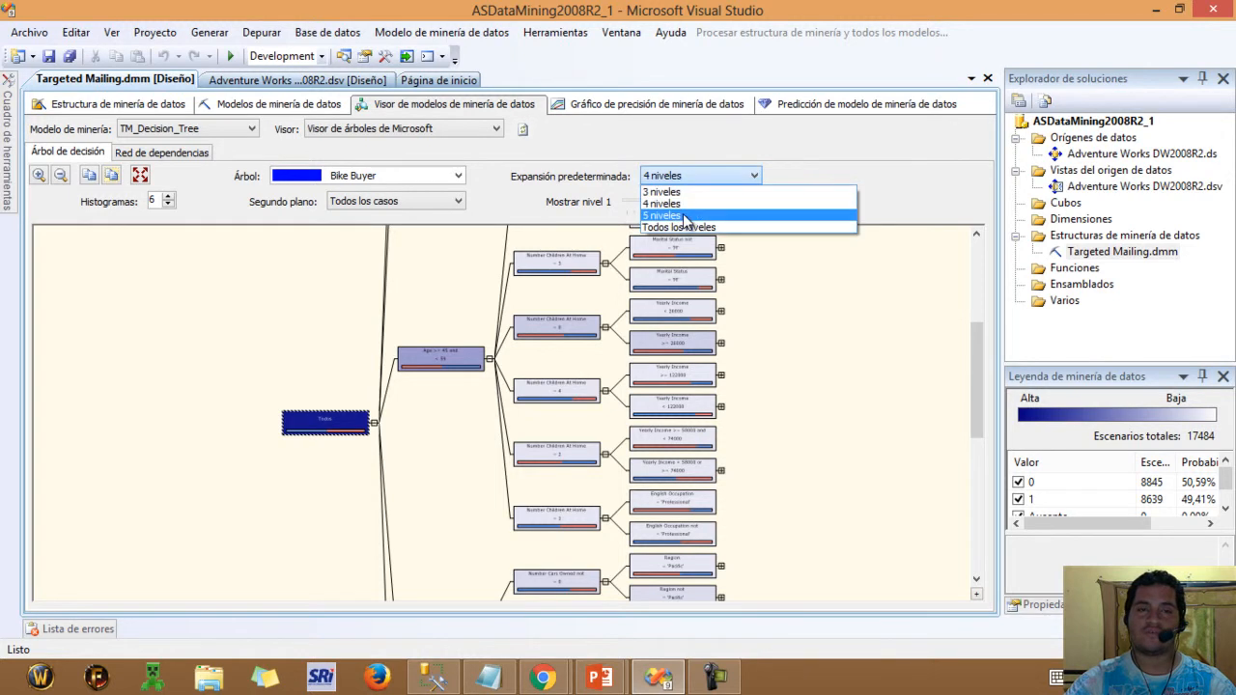
{"action": "left_click", "coordinate": [683, 213]}
{"action": "left_click_drag", "start_coordinate": [978, 391], "coordinate": [974, 269]}
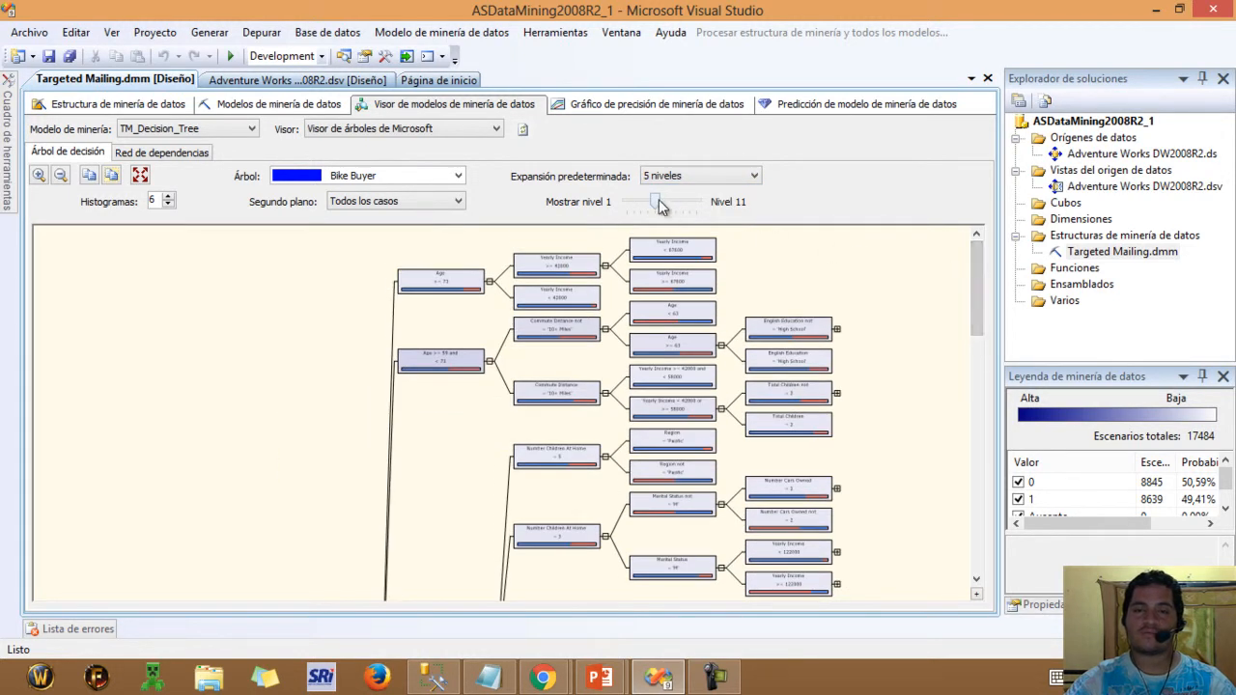
{"action": "left_click_drag", "start_coordinate": [667, 202], "coordinate": [670, 203]}
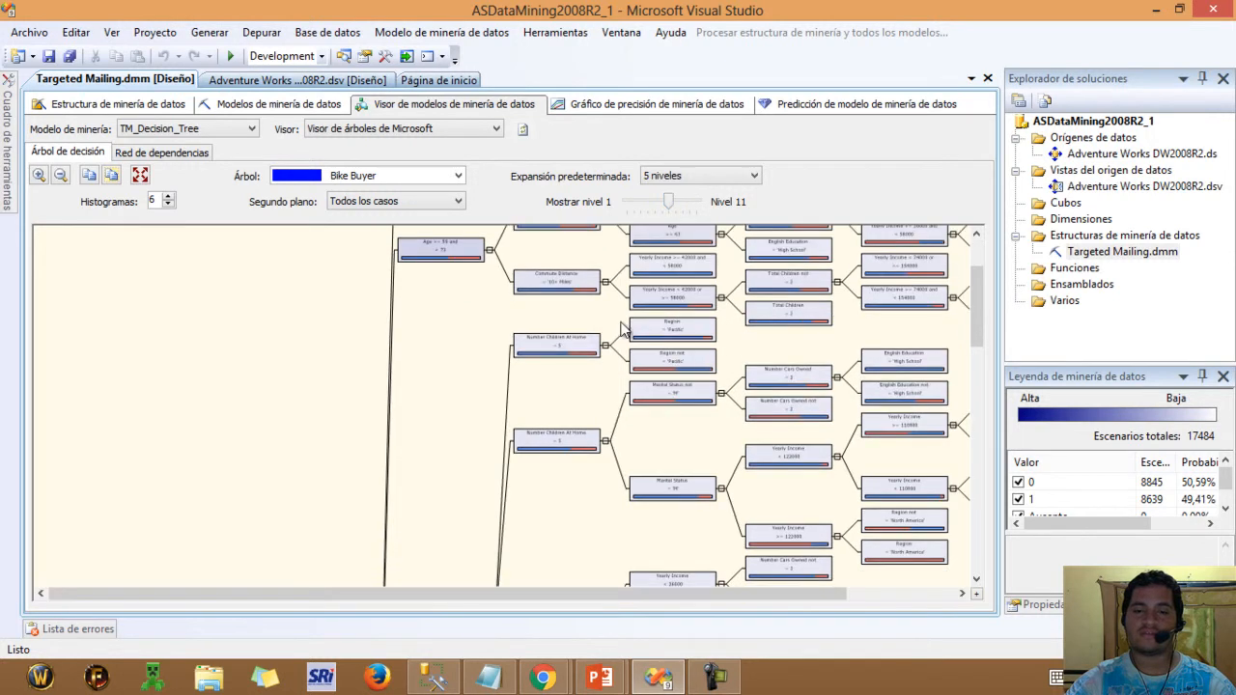
{"action": "left_click_drag", "start_coordinate": [554, 591], "coordinate": [666, 589]}
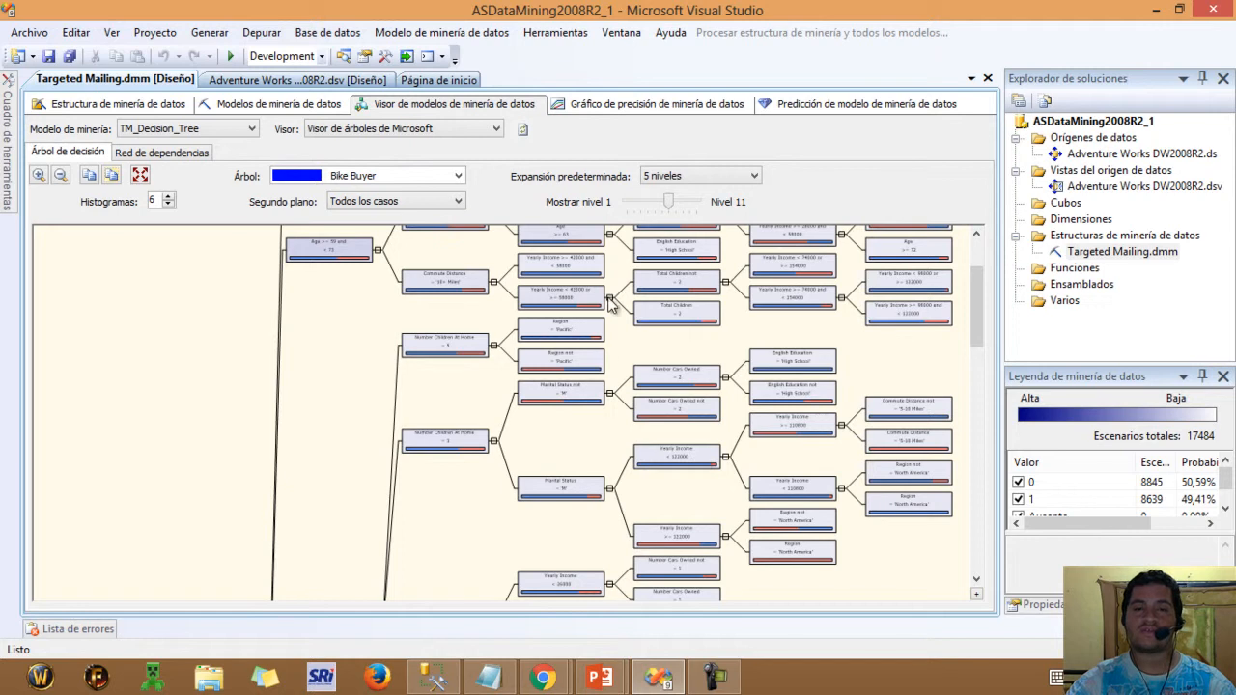
Step: Inspect the case distribution in the Number Children At Home nodes and their Region and Marital Status branches
{"action": "left_click", "coordinate": [39, 175]}
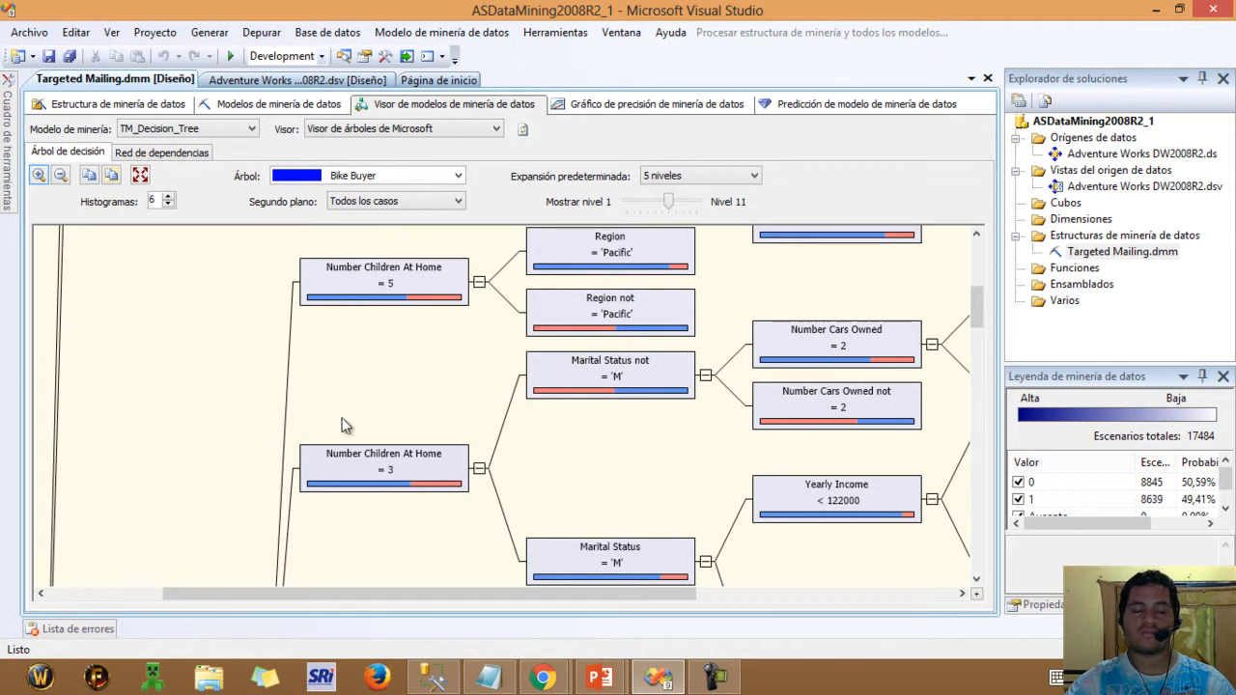
{"action": "mouse_move", "coordinate": [338, 285]}
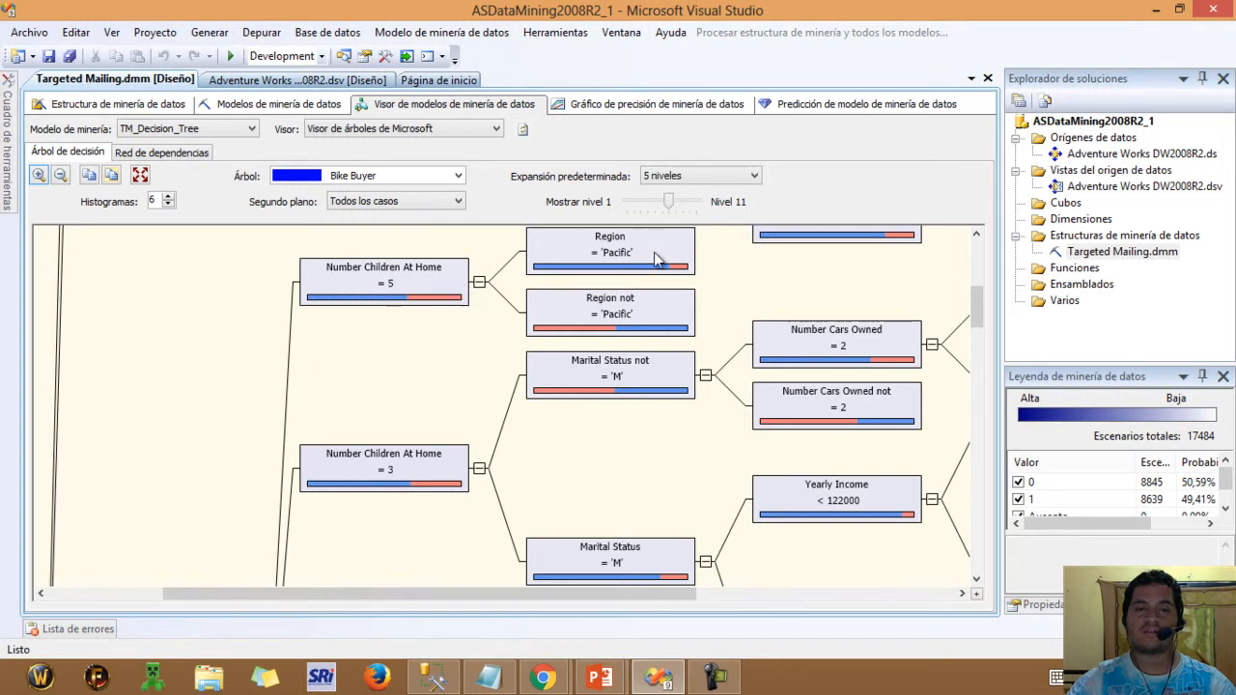
{"action": "mouse_move", "coordinate": [608, 384]}
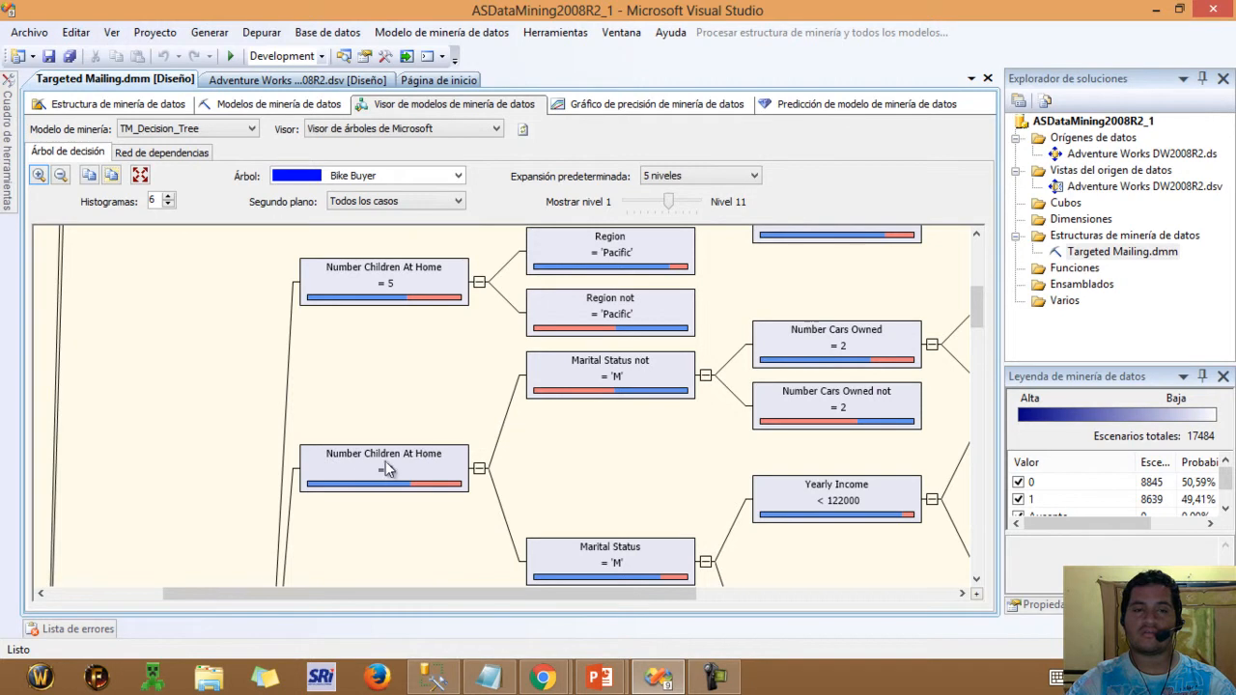
{"action": "mouse_move", "coordinate": [408, 470]}
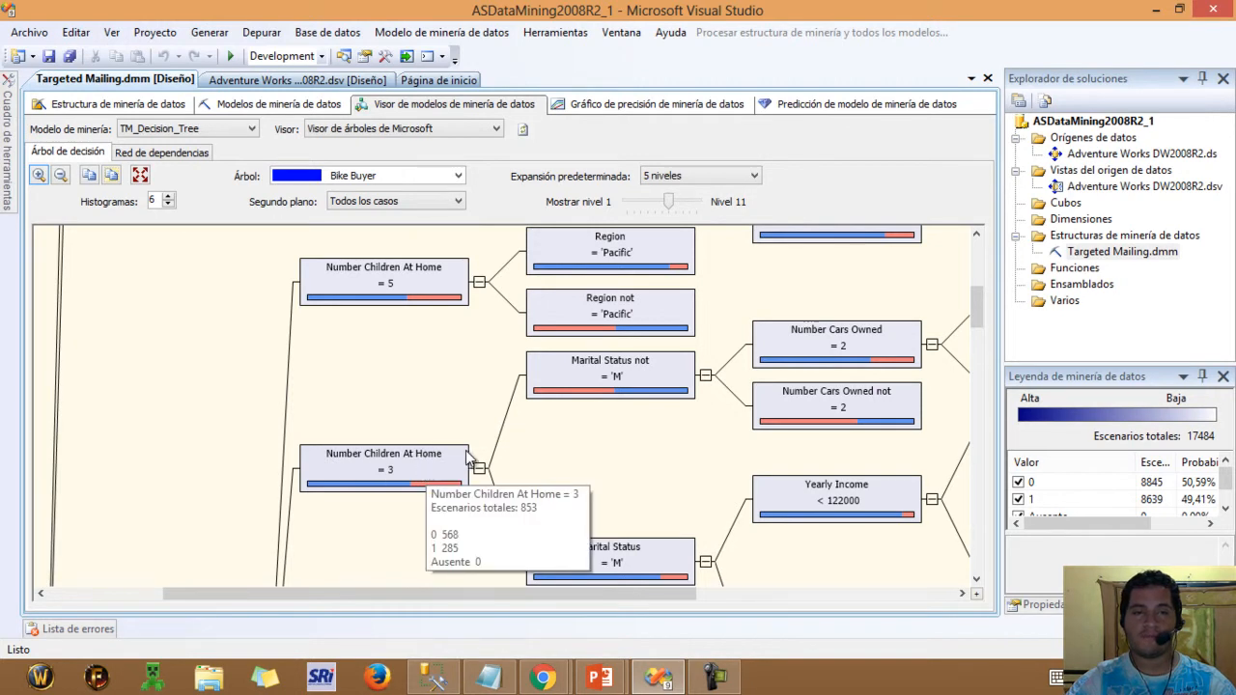
Step: Set the decision tree's default expansion to 3 levels (3 niveles) and view the reduced tree at a smaller scale
{"action": "mouse_move", "coordinate": [656, 370]}
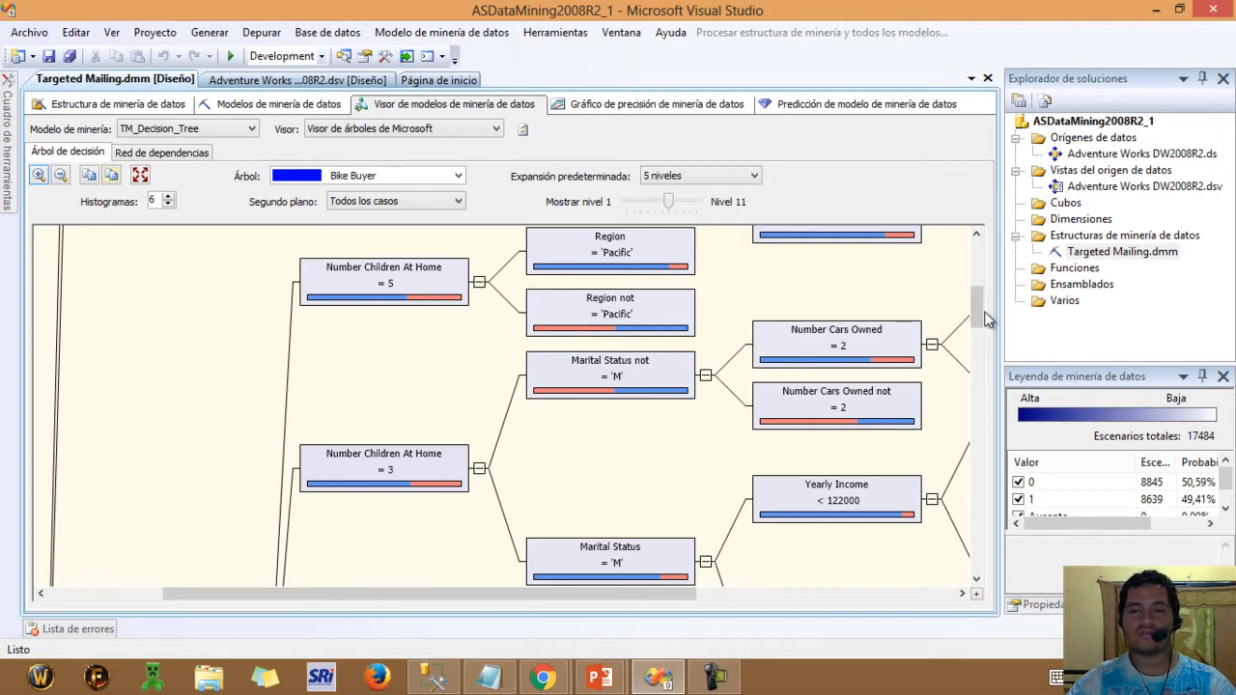
{"action": "left_click_drag", "start_coordinate": [977, 299], "coordinate": [977, 249]}
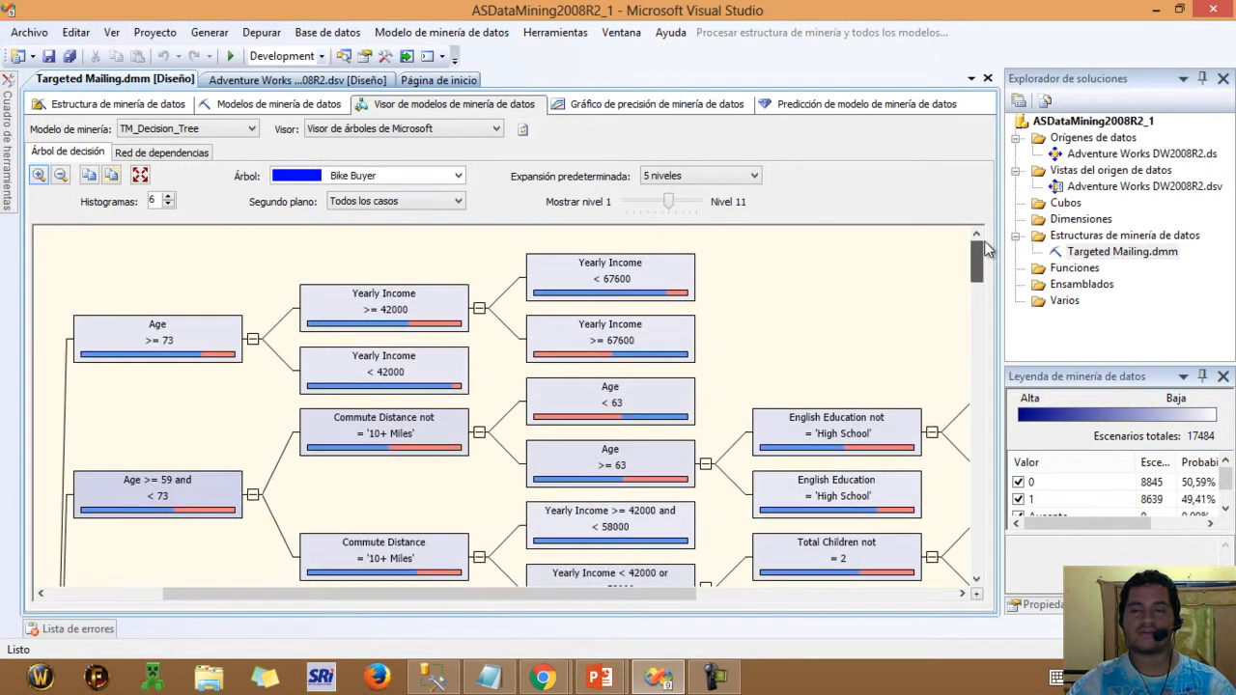
{"action": "left_click", "coordinate": [716, 183]}
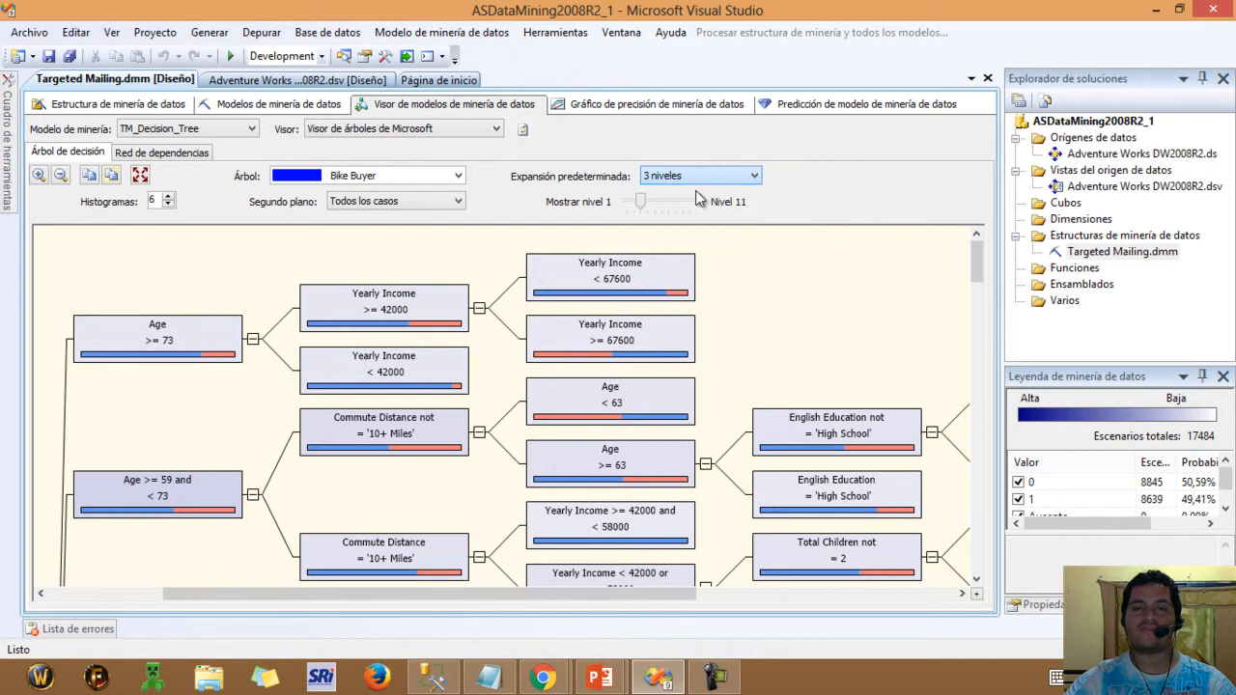
{"action": "left_click", "coordinate": [675, 193]}
{"action": "left_click_drag", "start_coordinate": [703, 590], "coordinate": [534, 593]}
{"action": "mouse_move", "coordinate": [974, 285]}
{"action": "left_mouse_down"}
{"action": "mouse_move", "coordinate": [973, 361]}
{"action": "mouse_move", "coordinate": [973, 278]}
{"action": "left_mouse_up"}
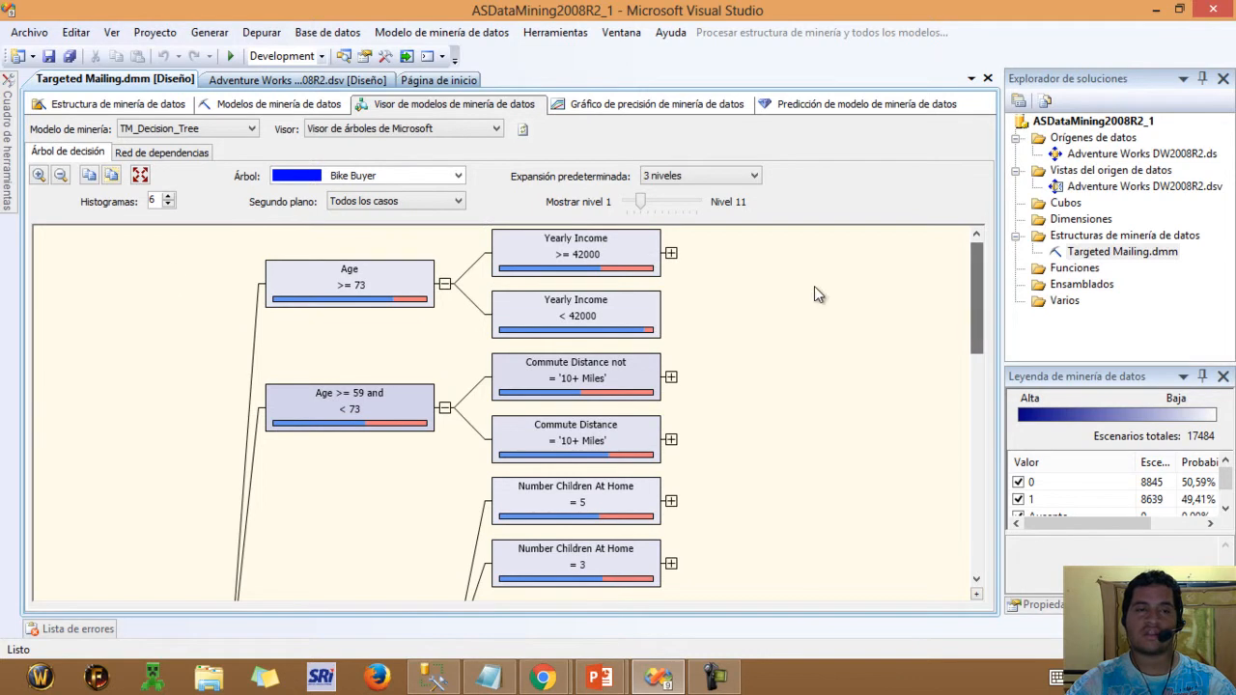
{"action": "left_click", "coordinate": [60, 175]}
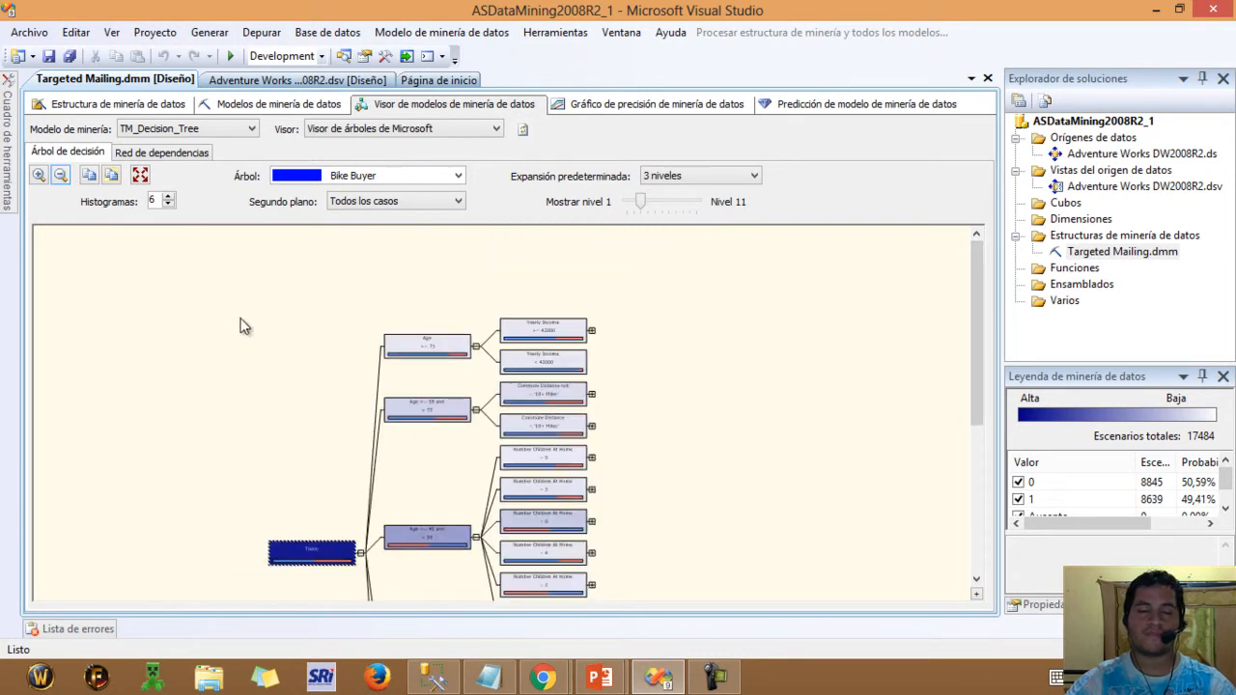
{"action": "left_click_drag", "start_coordinate": [978, 380], "coordinate": [977, 392]}
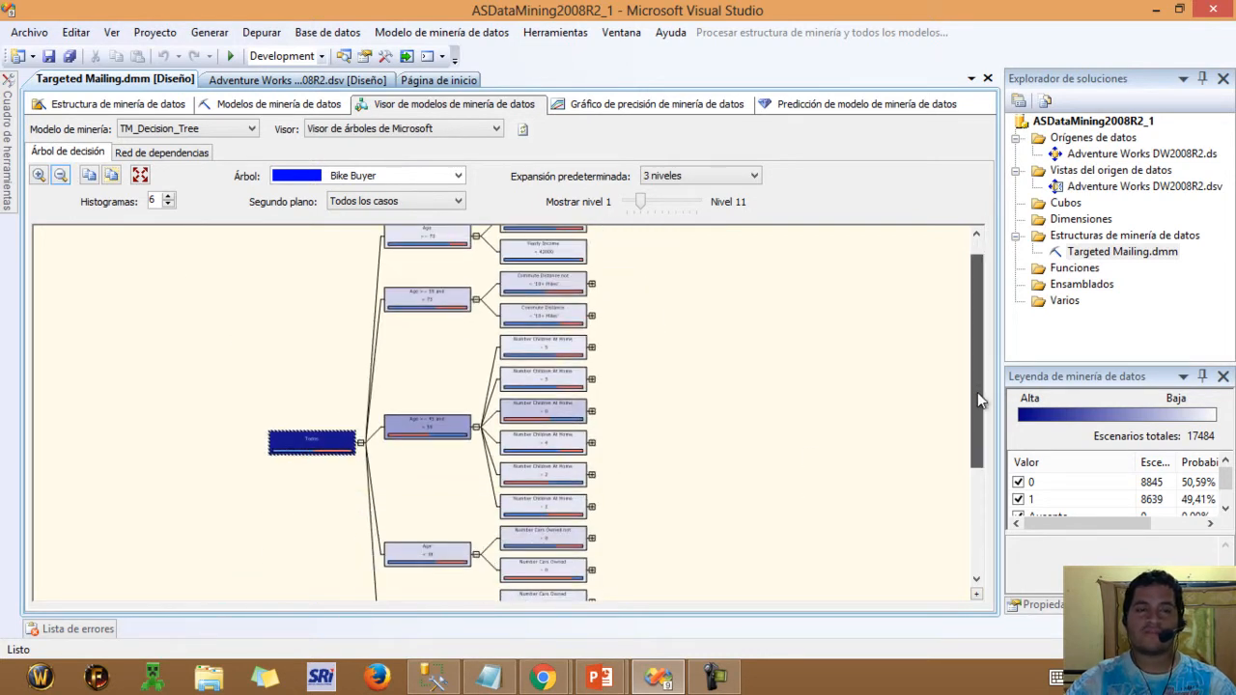
Step: Shade the decision tree's nodes by Bike Buyer value 1 and look over the branches
{"action": "left_click", "coordinate": [352, 205]}
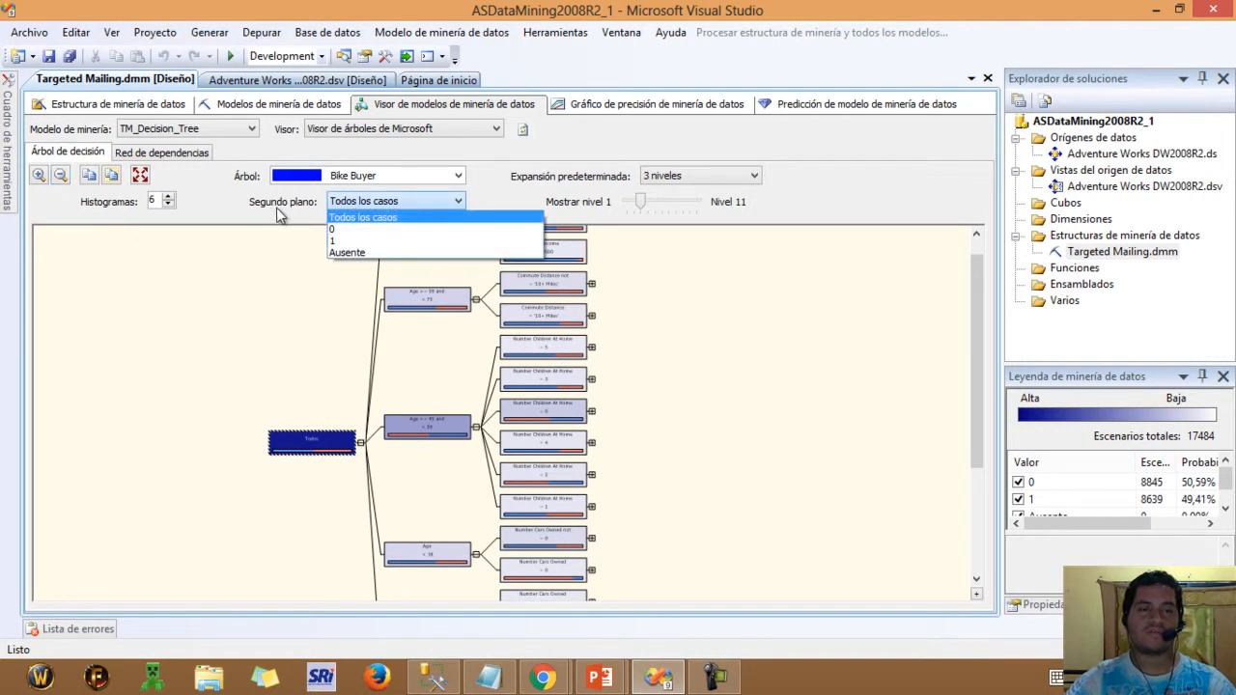
{"action": "left_click", "coordinate": [333, 241]}
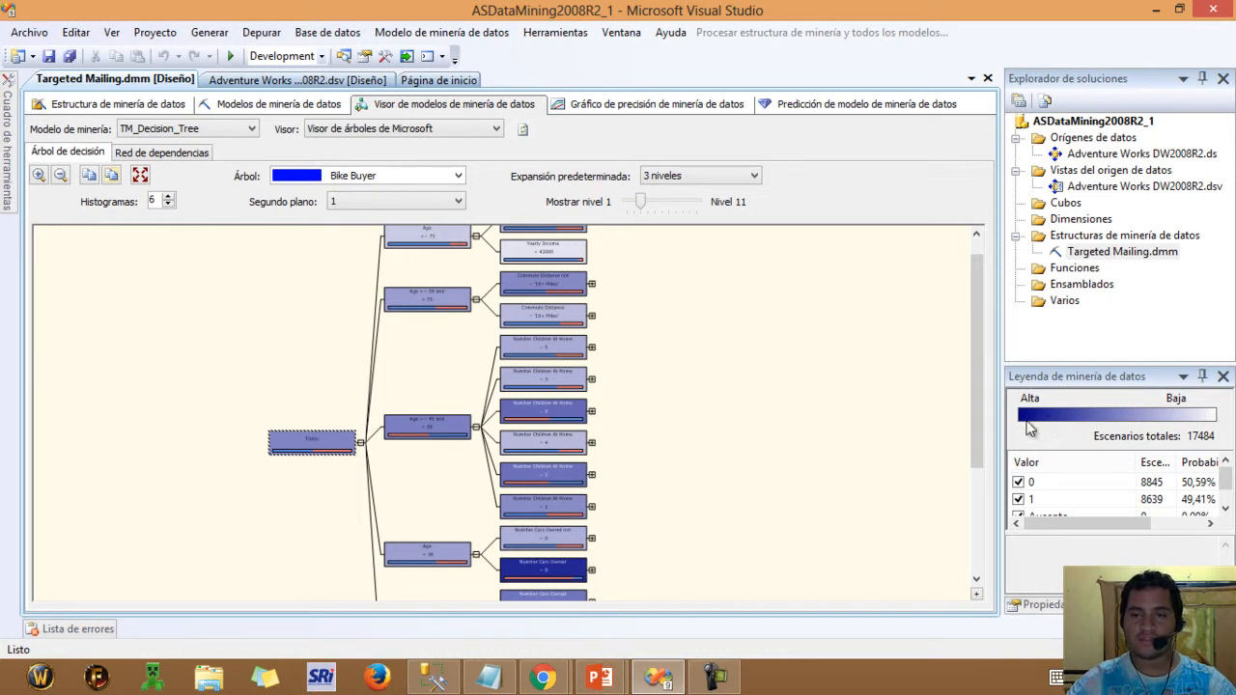
{"action": "left_click_drag", "start_coordinate": [985, 418], "coordinate": [976, 375]}
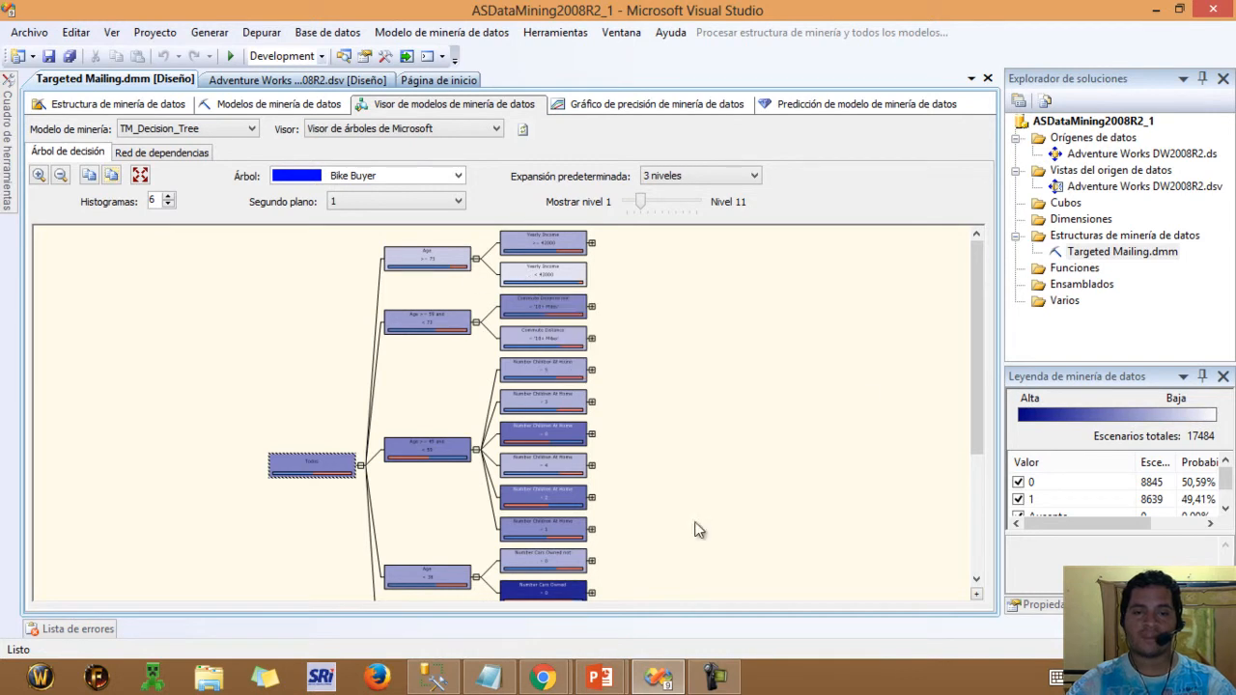
{"action": "left_click_drag", "start_coordinate": [982, 350], "coordinate": [977, 466]}
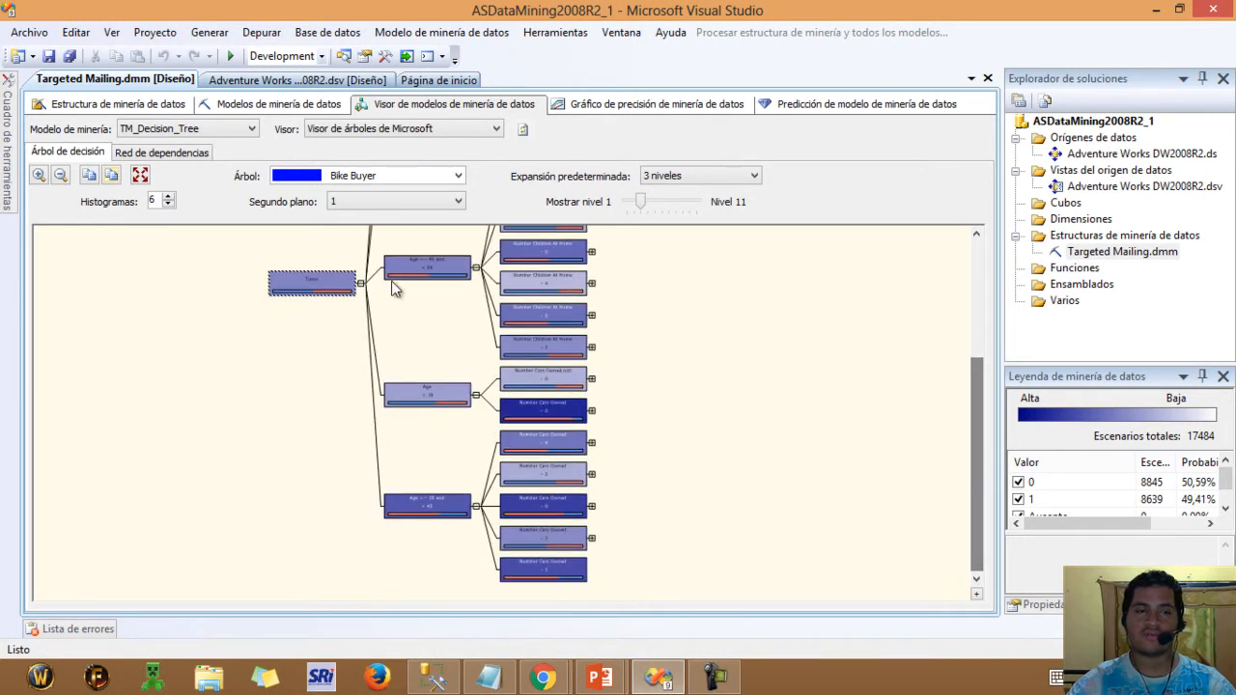
Step: Examine the Number Cars Owned = 0 node under the Age < 38 branch up close
{"action": "left_click", "coordinate": [41, 181]}
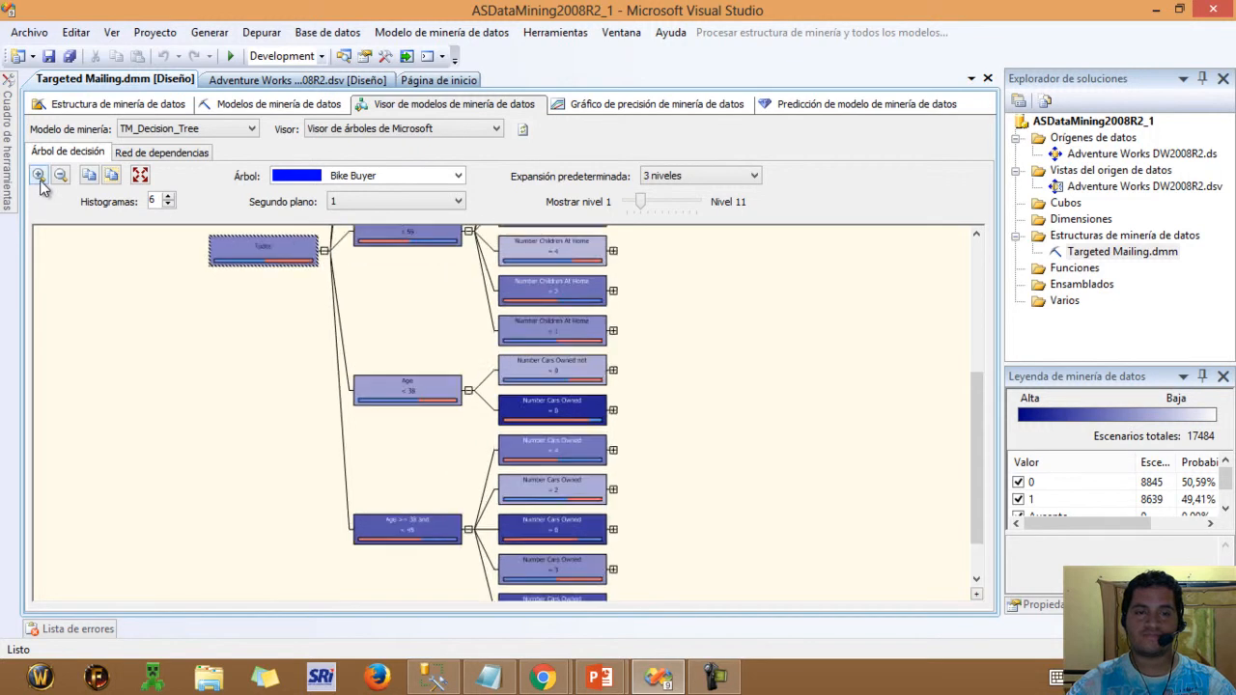
{"action": "left_click", "coordinate": [41, 180]}
{"action": "left_click", "coordinate": [40, 181]}
{"action": "left_click", "coordinate": [40, 181]}
{"action": "left_click", "coordinate": [41, 181]}
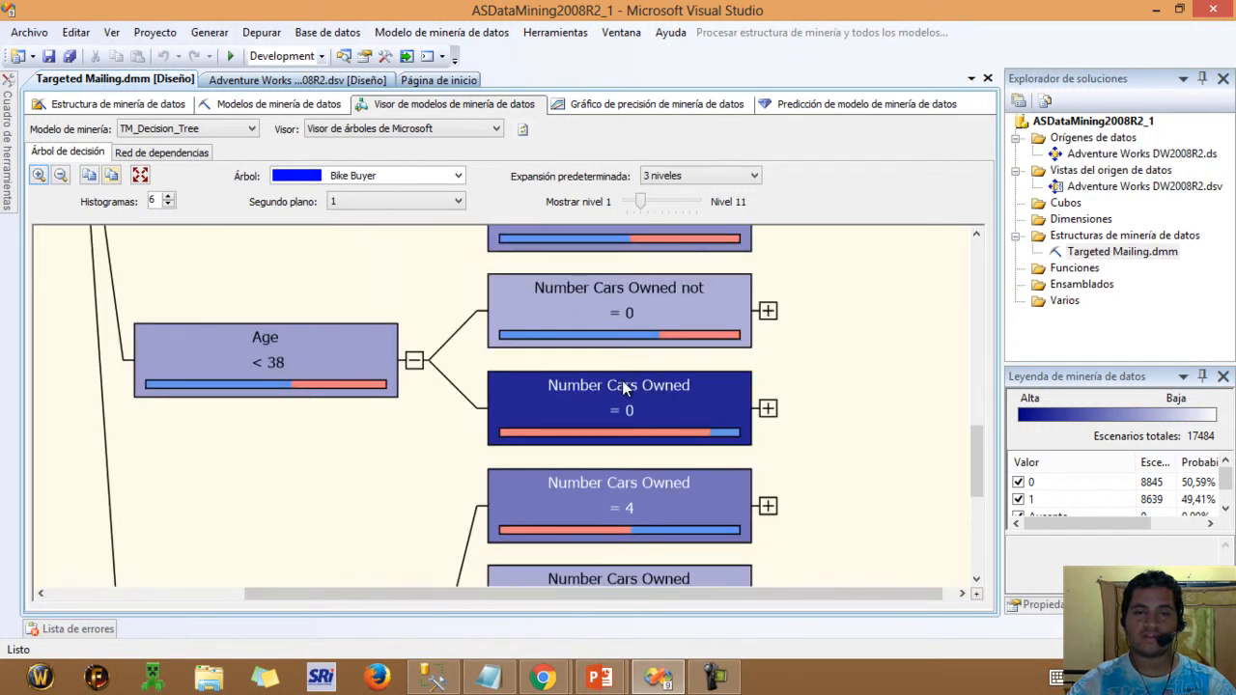
{"action": "mouse_move", "coordinate": [637, 413]}
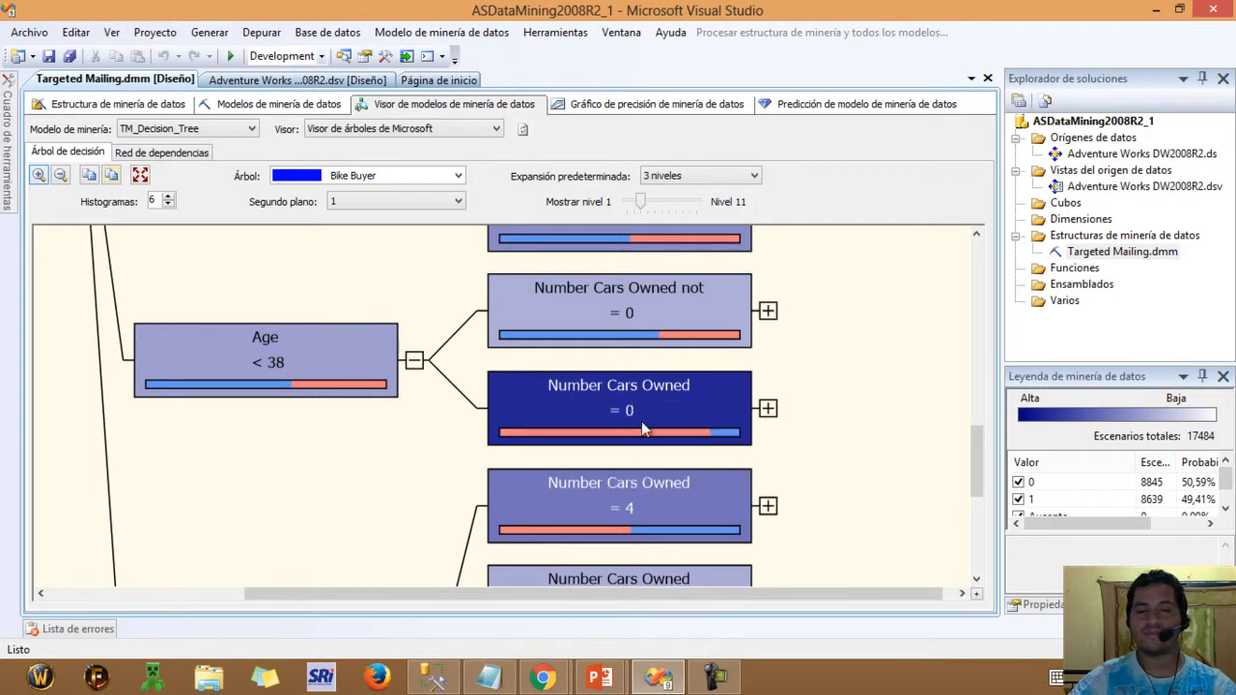
{"action": "mouse_move", "coordinate": [600, 425]}
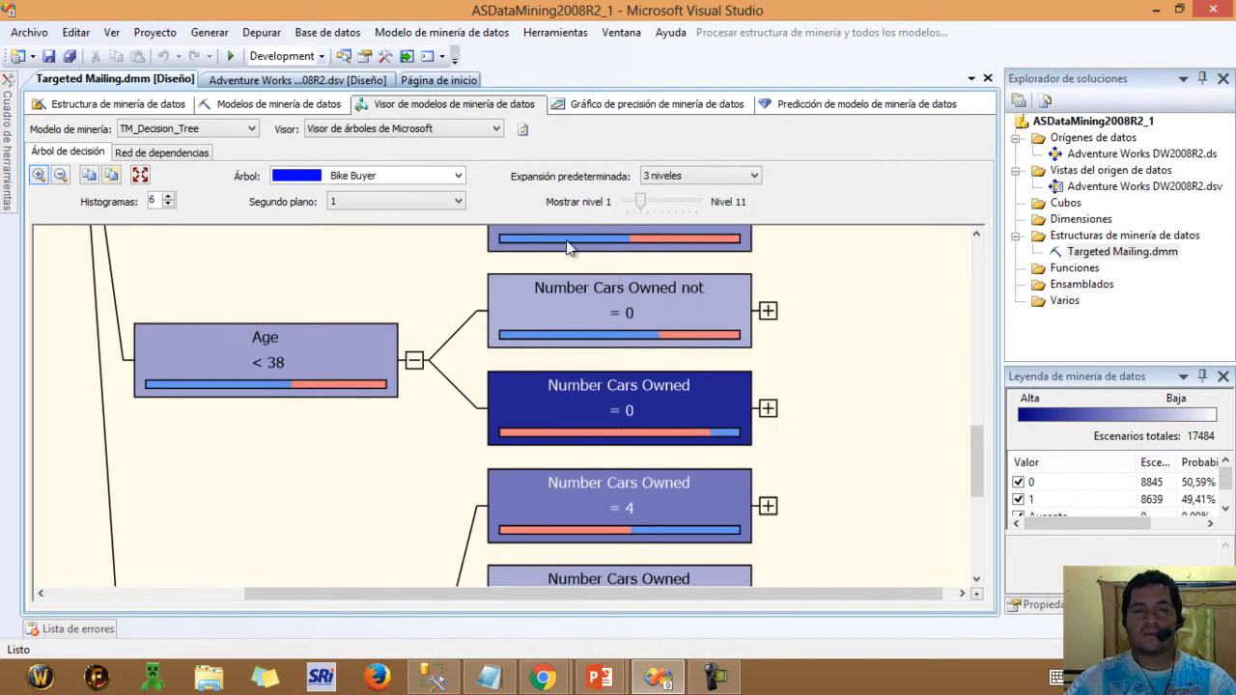
{"action": "left_click", "coordinate": [457, 176]}
{"action": "left_click", "coordinate": [336, 187]}
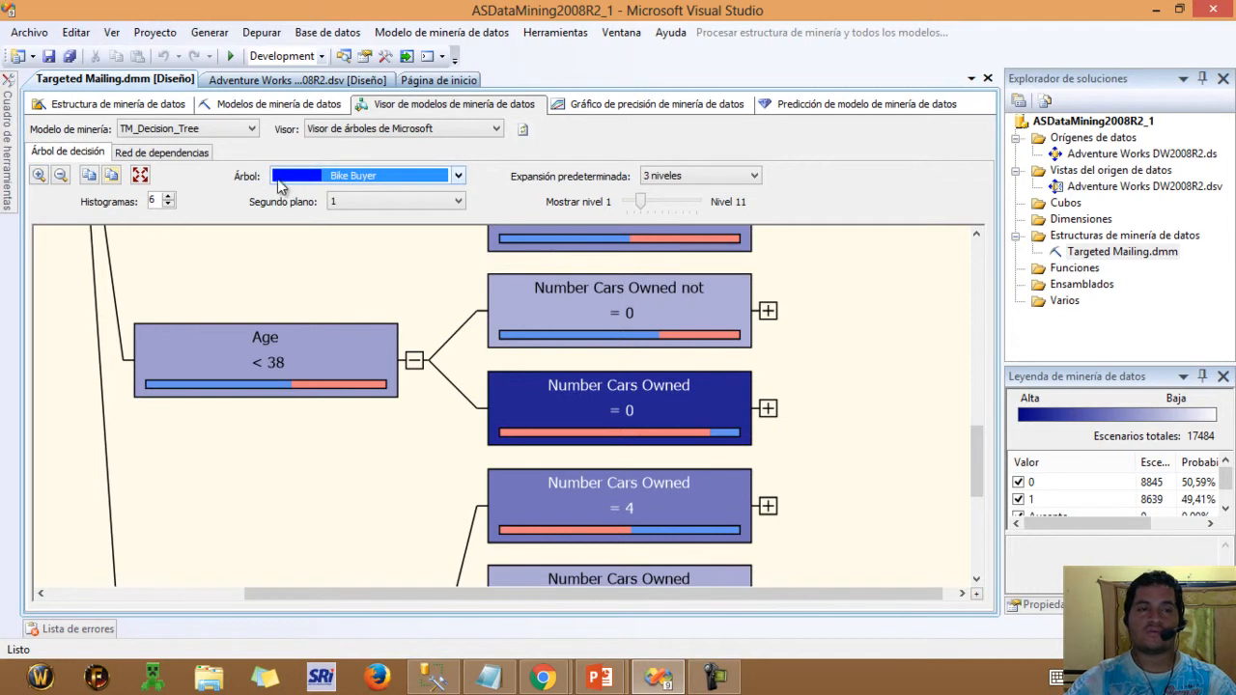
{"action": "left_click", "coordinate": [46, 177]}
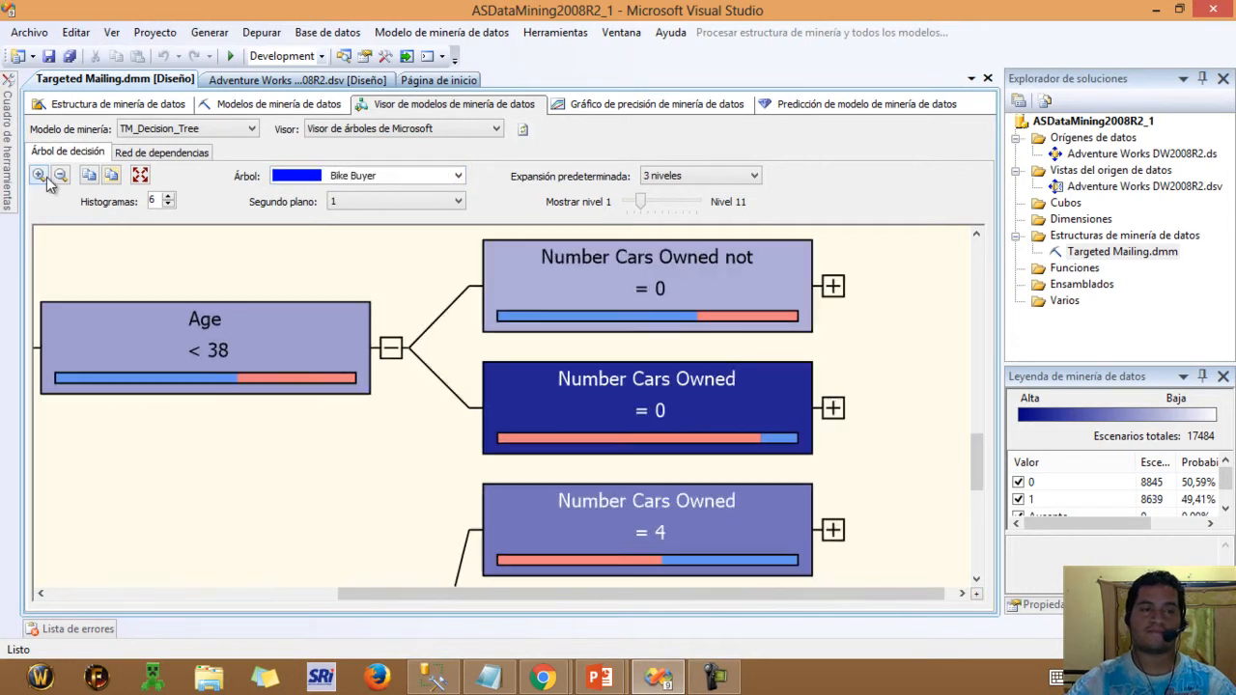
Step: Compare the tree's background shading for value 0 with that for value 1, leaving value 1 selected
{"action": "left_click", "coordinate": [58, 180]}
{"action": "left_click", "coordinate": [58, 179]}
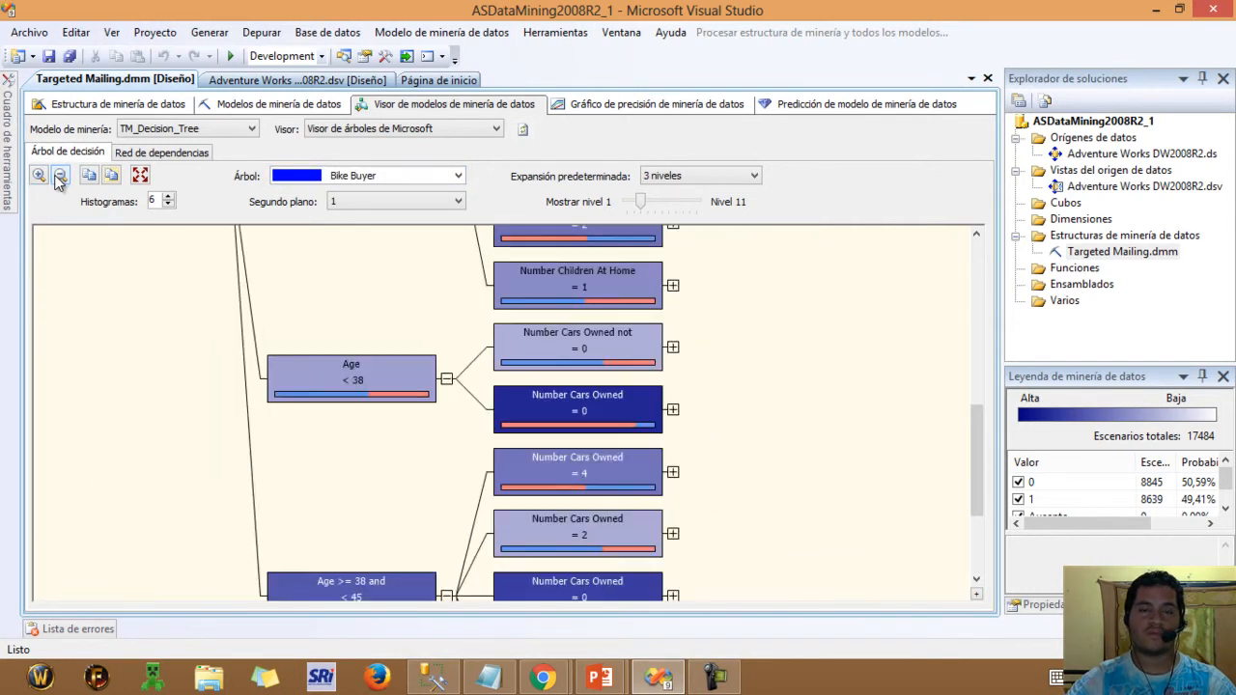
{"action": "left_click", "coordinate": [58, 179]}
{"action": "left_click", "coordinate": [59, 181]}
{"action": "left_click", "coordinate": [333, 203]}
{"action": "left_click", "coordinate": [349, 230]}
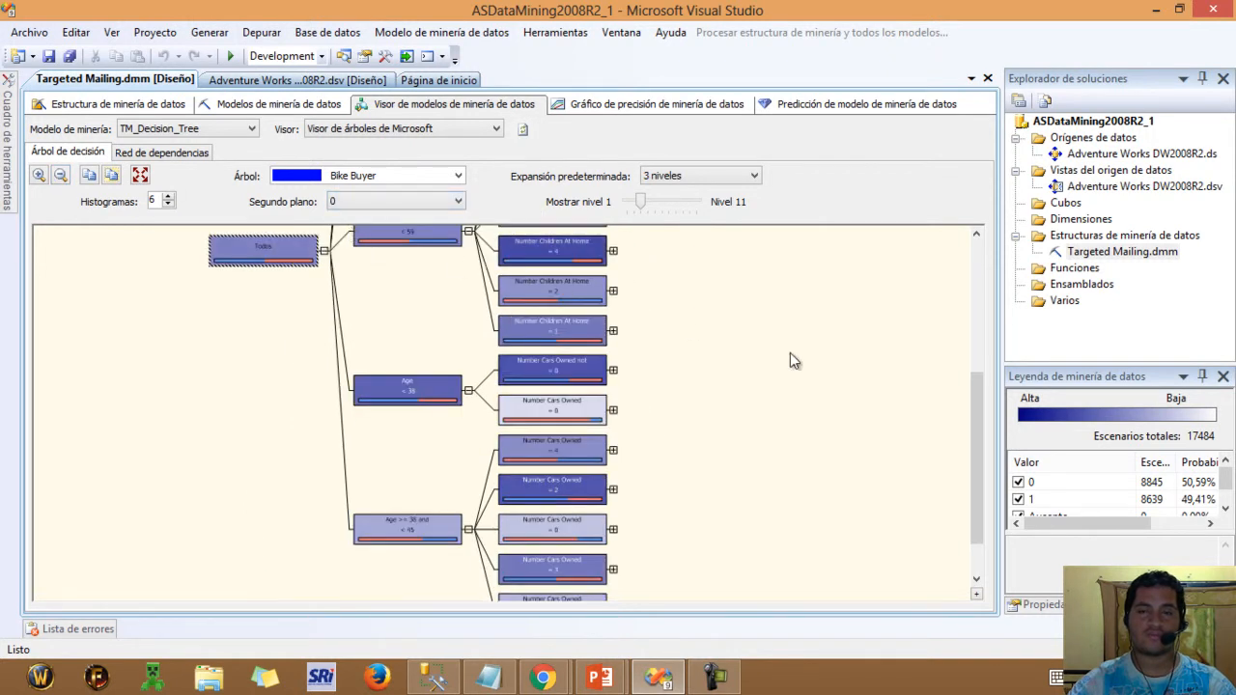
{"action": "left_click_drag", "start_coordinate": [977, 409], "coordinate": [985, 279]}
{"action": "mouse_move", "coordinate": [573, 292]}
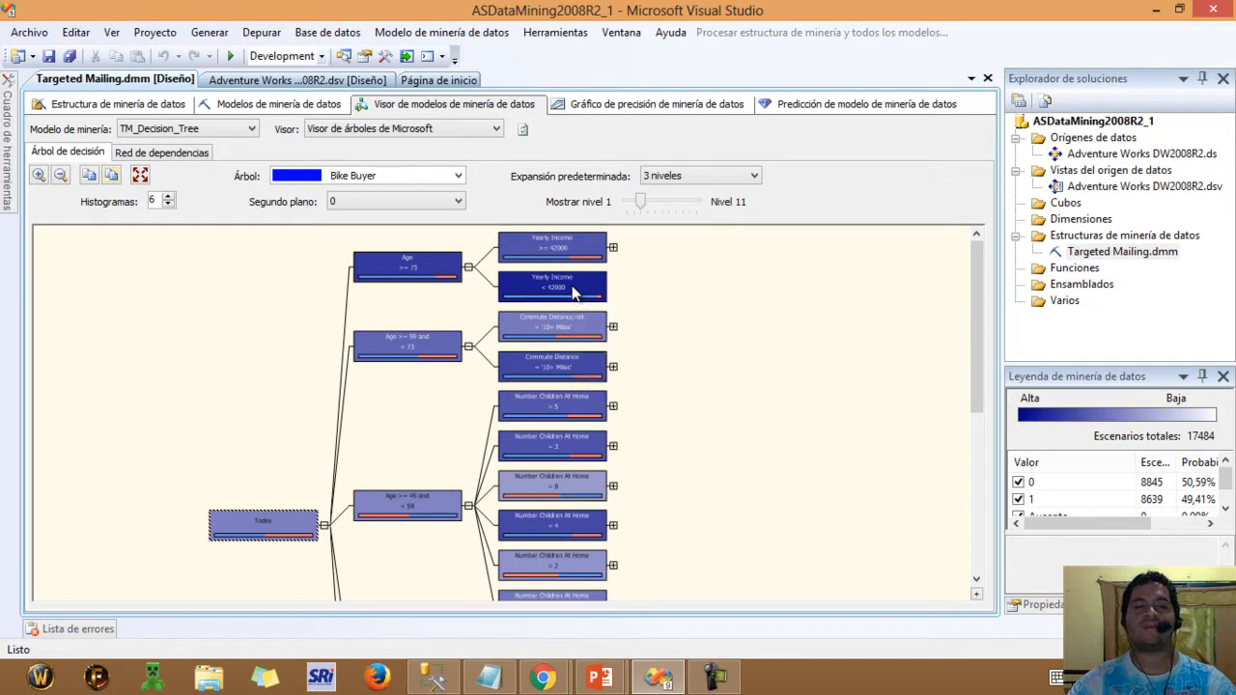
{"action": "left_click", "coordinate": [428, 203]}
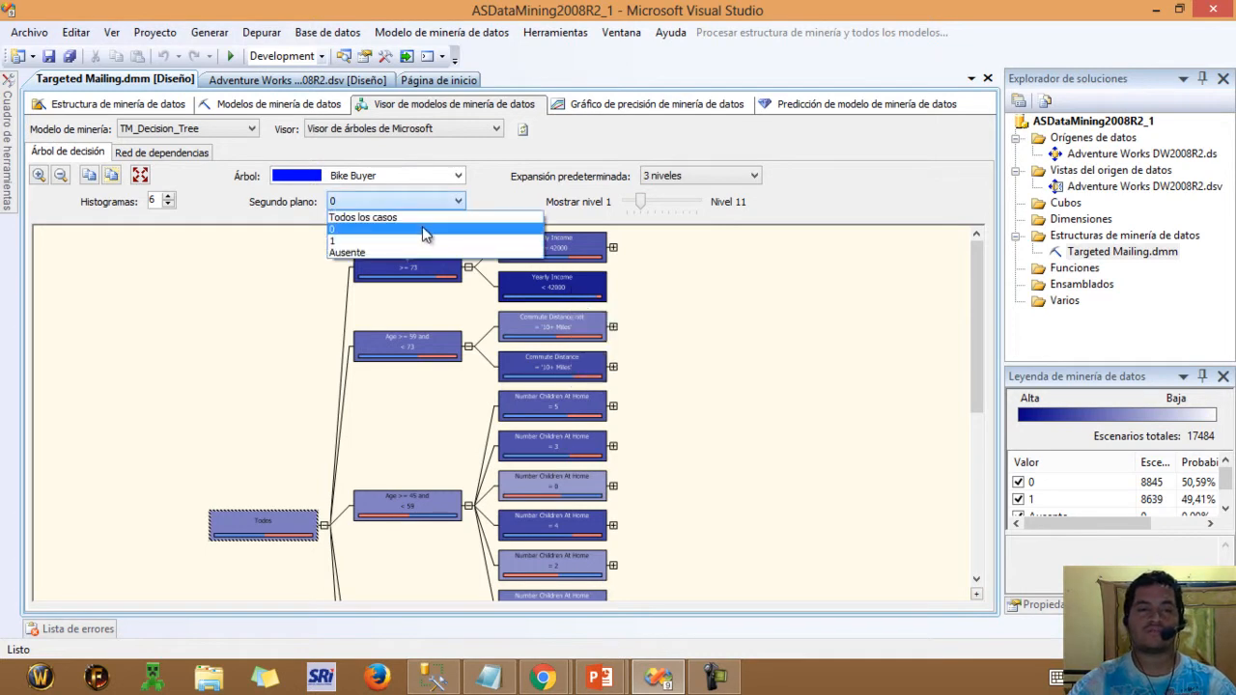
{"action": "left_click", "coordinate": [413, 242]}
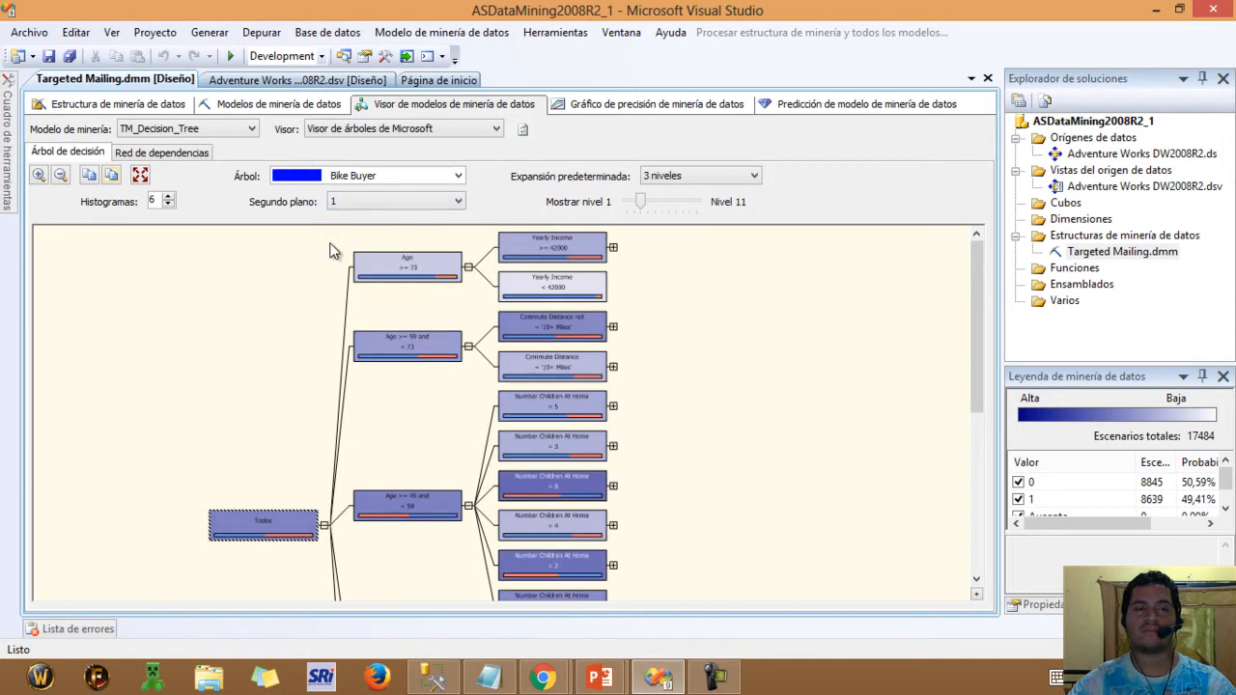
Step: Show the model's dependency network and move the Commute Distance node down, clear of the English Education link
{"action": "left_click", "coordinate": [159, 156]}
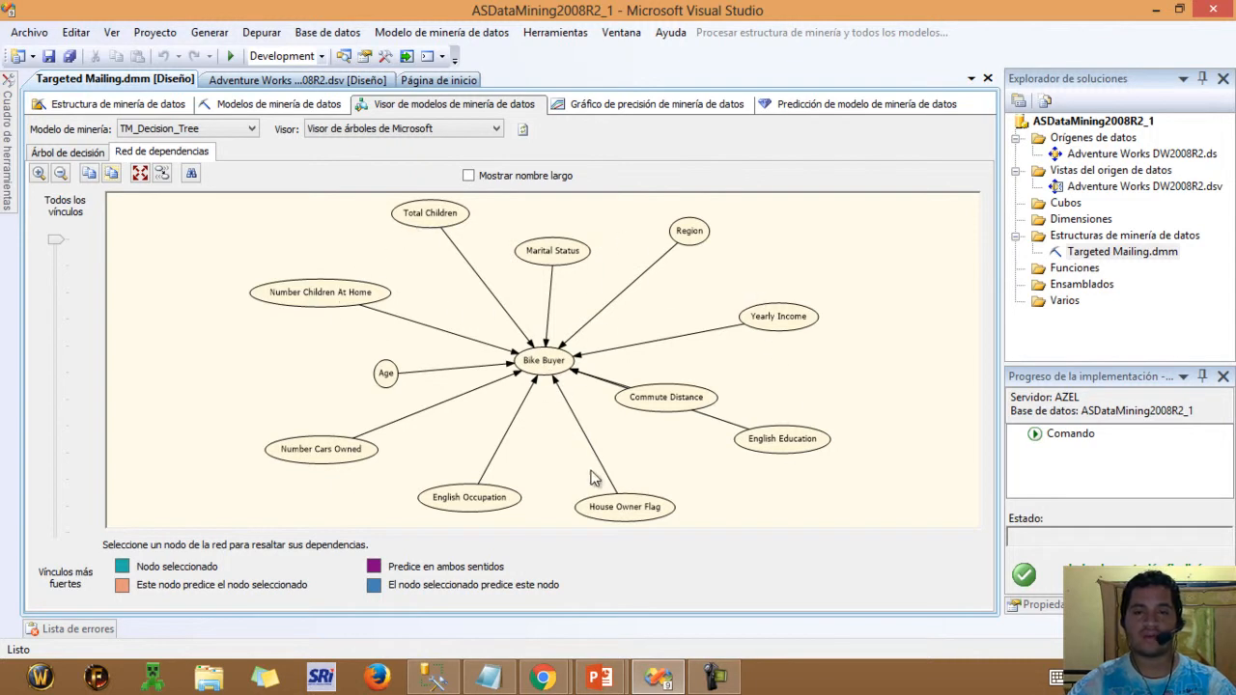
{"action": "left_click_drag", "start_coordinate": [680, 403], "coordinate": [655, 439]}
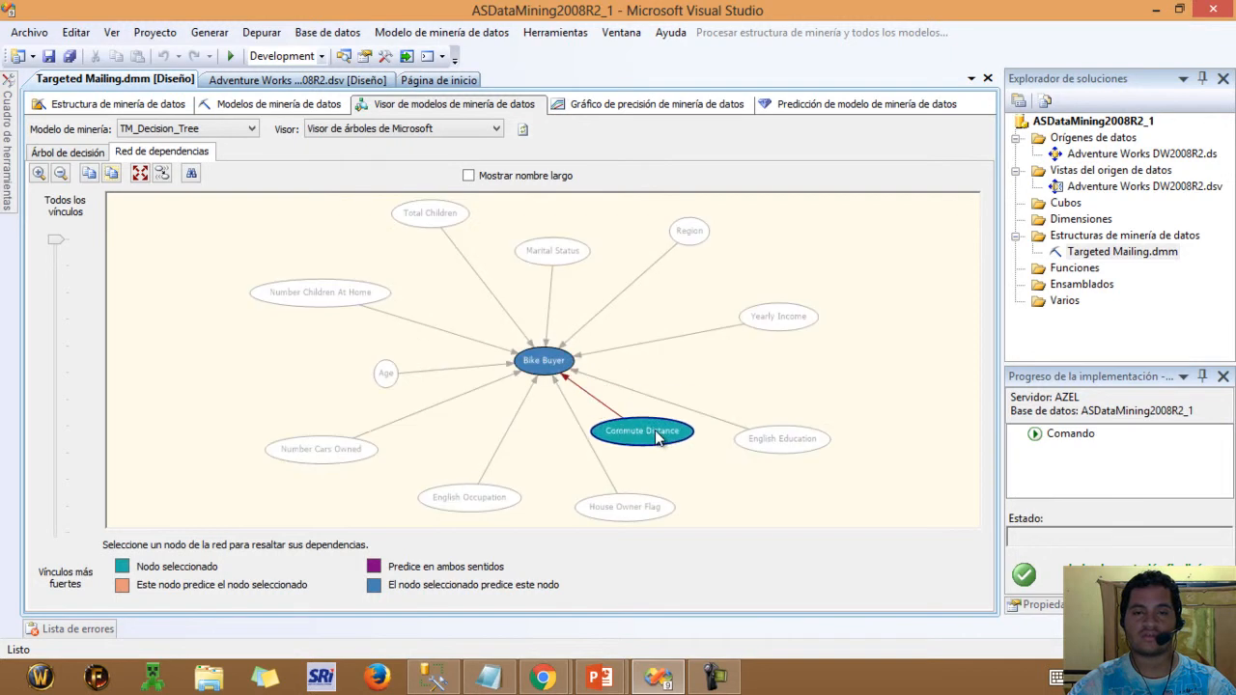
{"action": "left_click", "coordinate": [782, 403]}
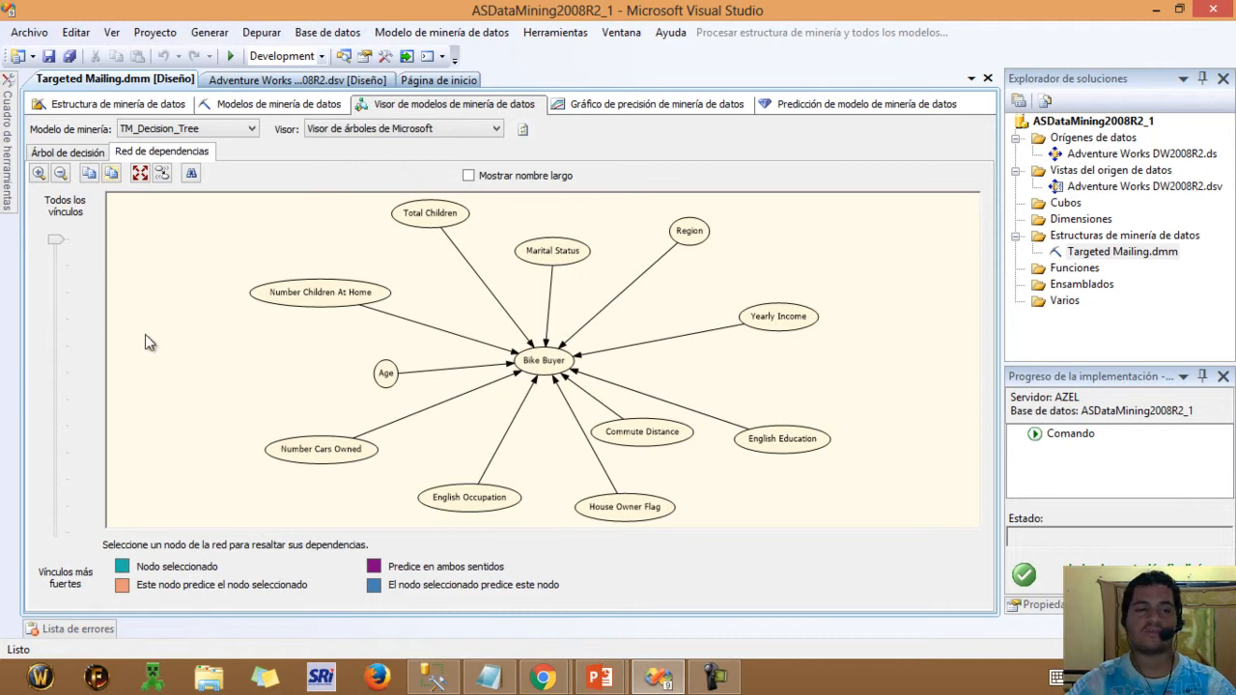
Step: Filter the dependency network step by step down to the strongest link to Bike Buyer, and restore all links
{"action": "left_click_drag", "start_coordinate": [55, 240], "coordinate": [64, 430]}
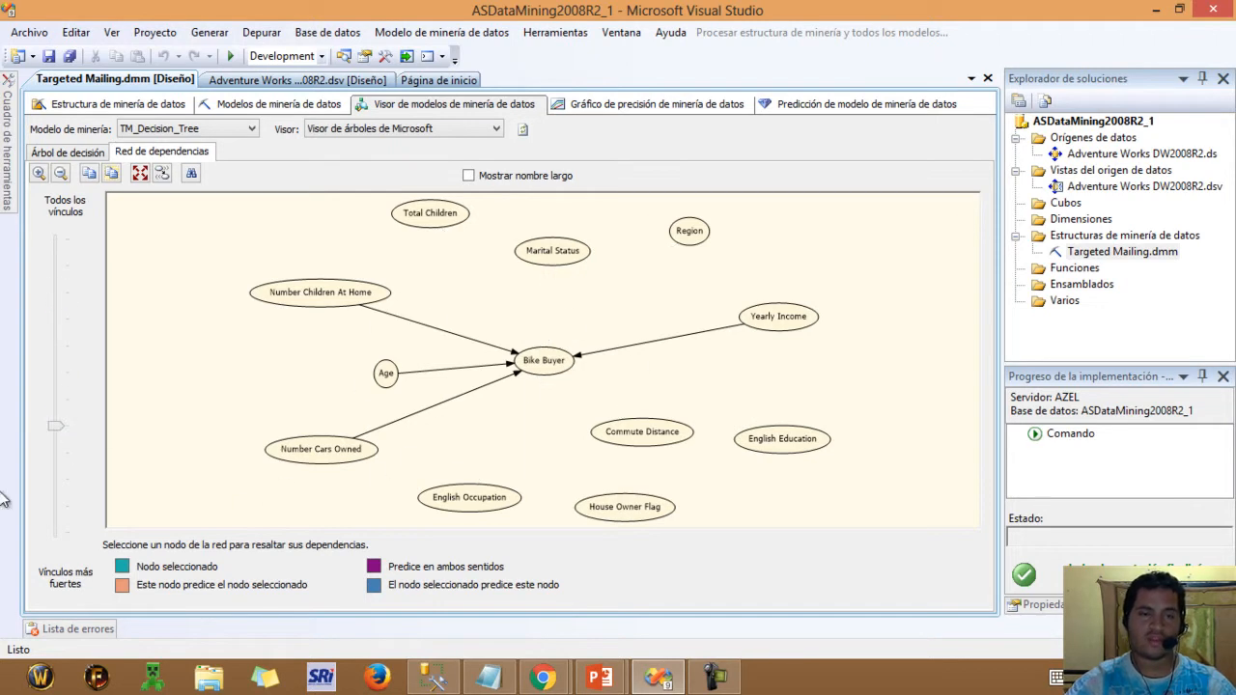
{"action": "left_click_drag", "start_coordinate": [55, 427], "coordinate": [54, 563]}
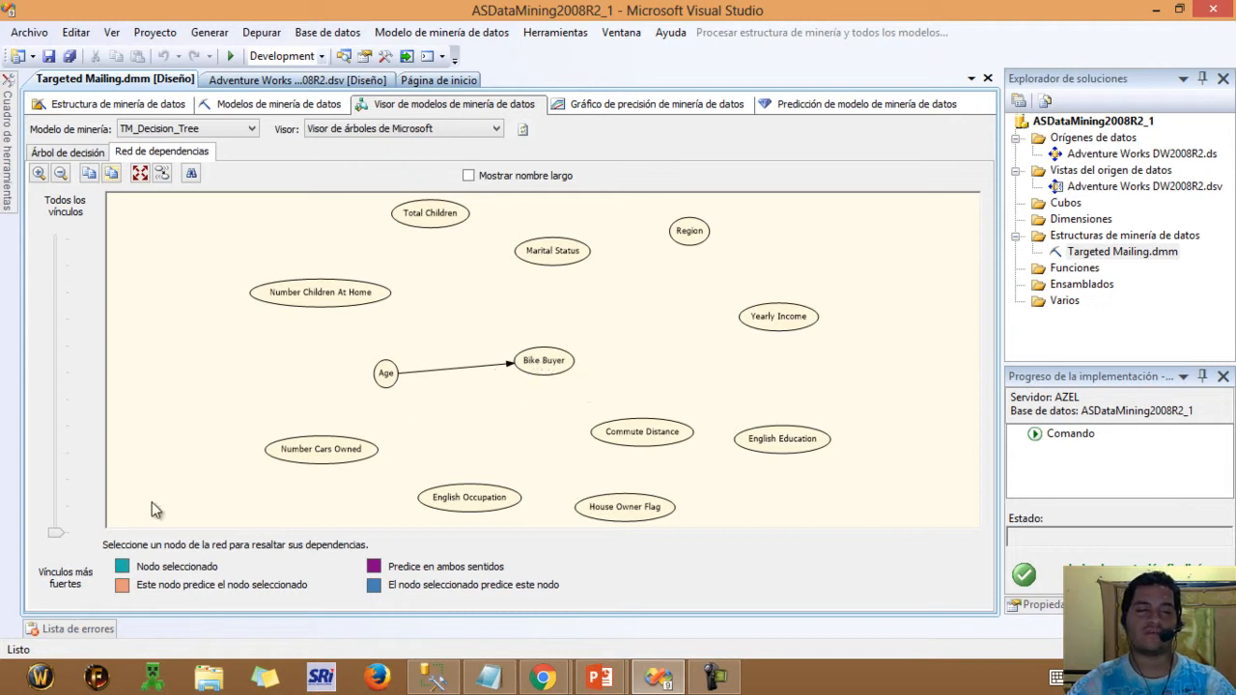
{"action": "left_click_drag", "start_coordinate": [60, 532], "coordinate": [82, 232]}
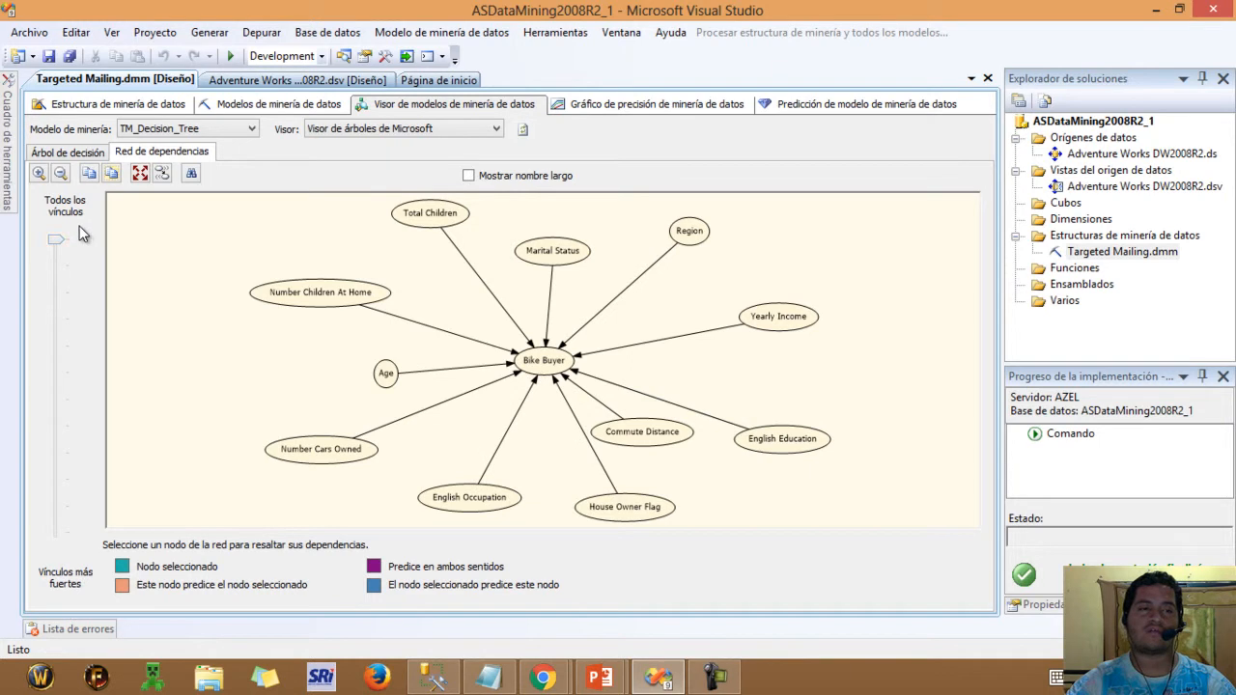
Step: Return to the decision tree, check the available viewer types, and switch the displayed mining model to TM_Clustering
{"action": "left_click", "coordinate": [83, 155]}
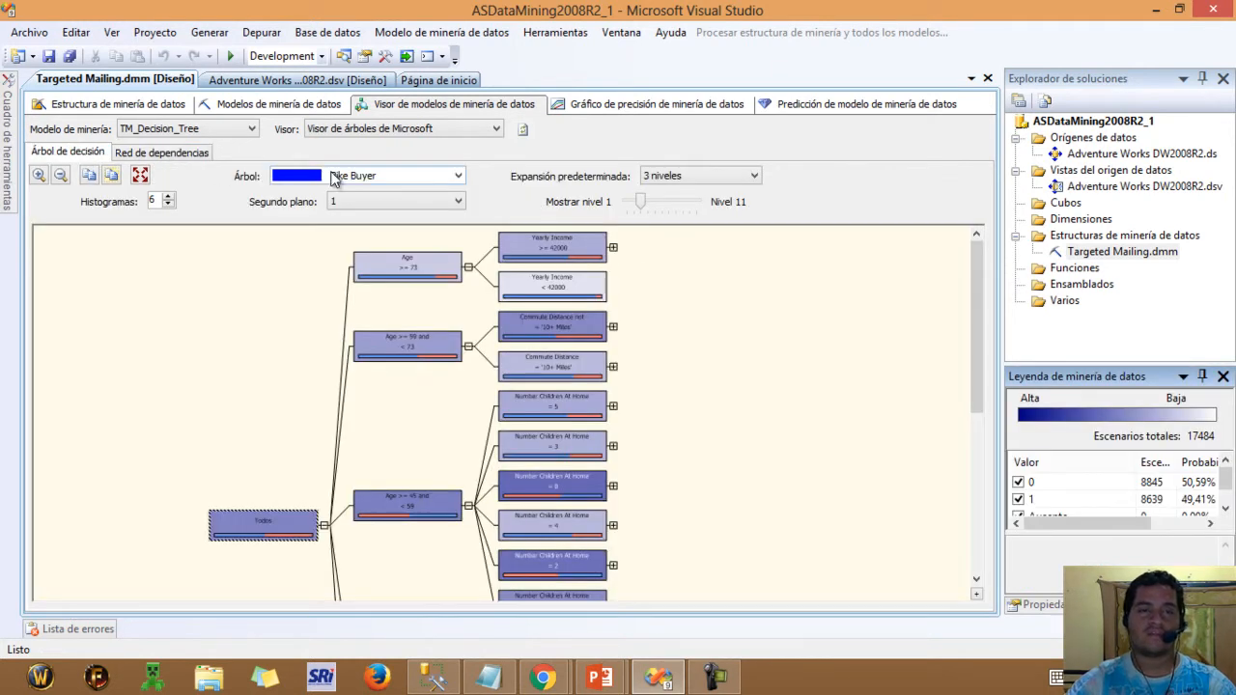
{"action": "left_click", "coordinate": [337, 131]}
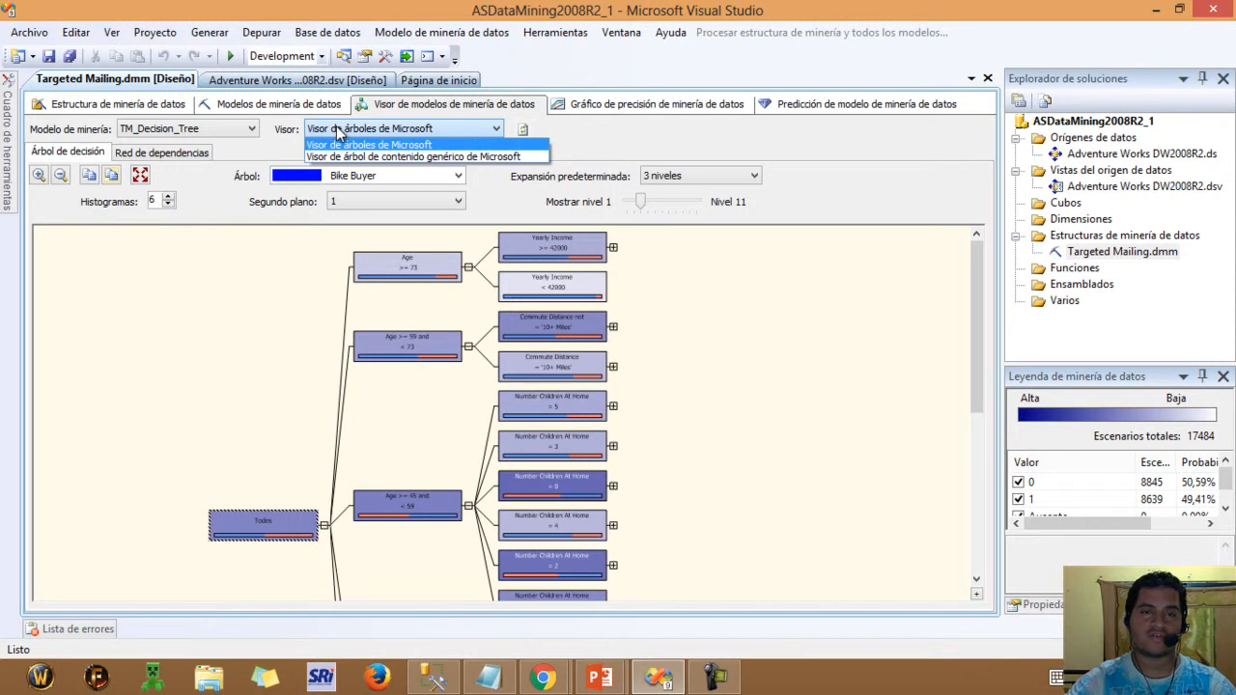
{"action": "left_click", "coordinate": [220, 128]}
{"action": "left_click", "coordinate": [219, 128]}
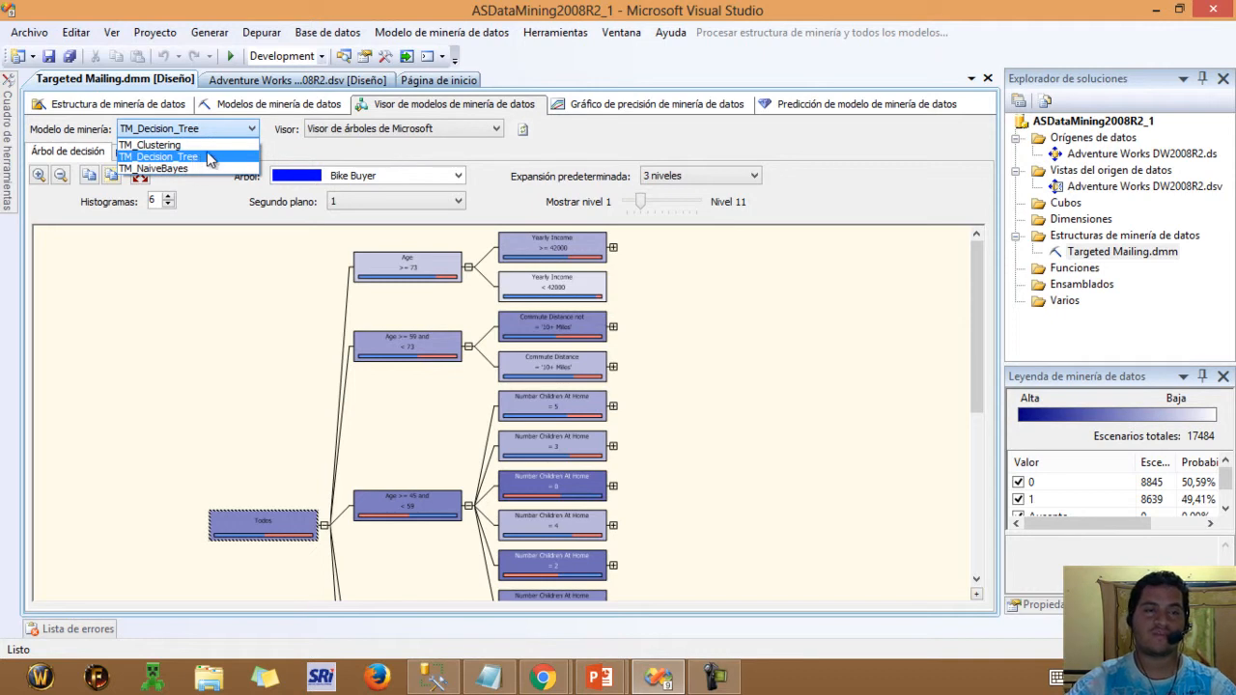
{"action": "left_click", "coordinate": [210, 145]}
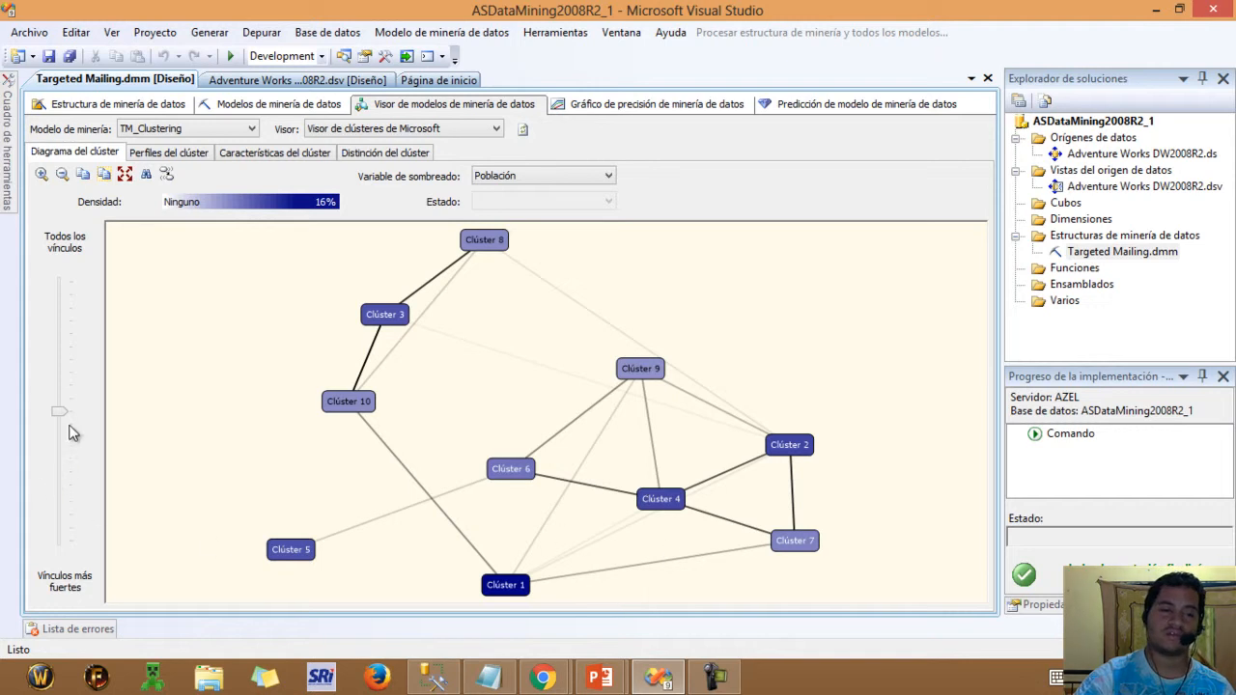
Step: Compare all links with only the strongest links in the cluster diagram, leaving all links shown
{"action": "left_click_drag", "start_coordinate": [56, 408], "coordinate": [60, 281]}
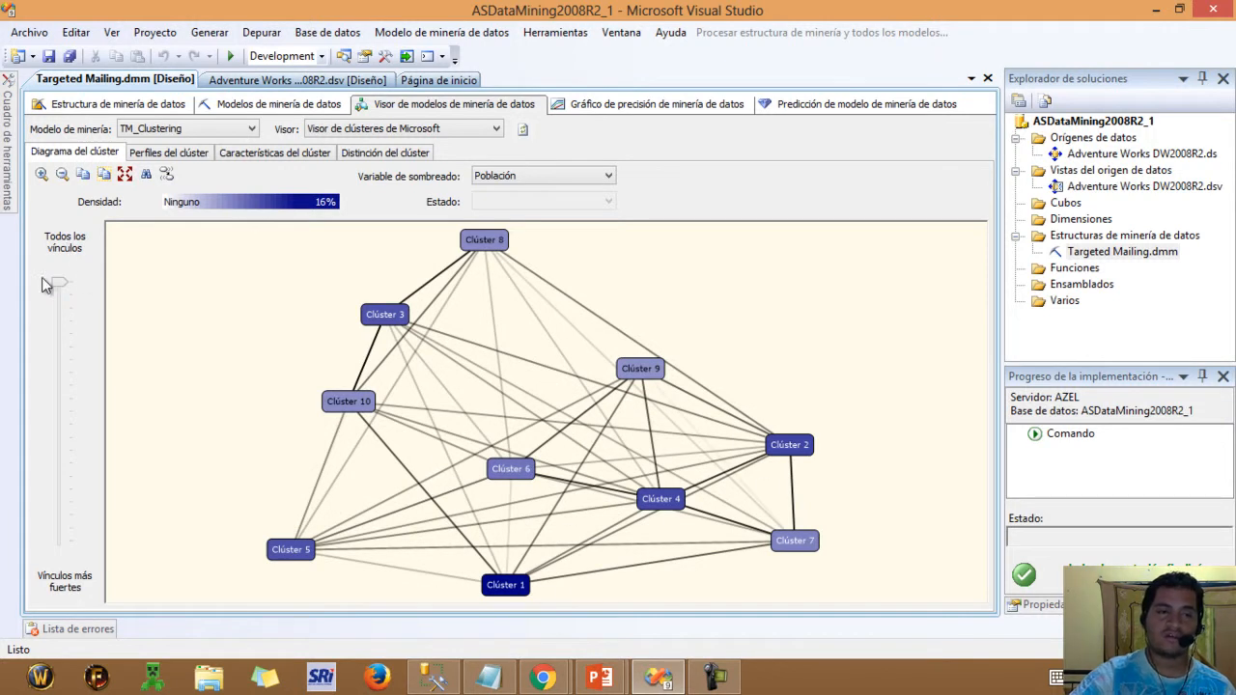
{"action": "left_click_drag", "start_coordinate": [60, 283], "coordinate": [61, 537]}
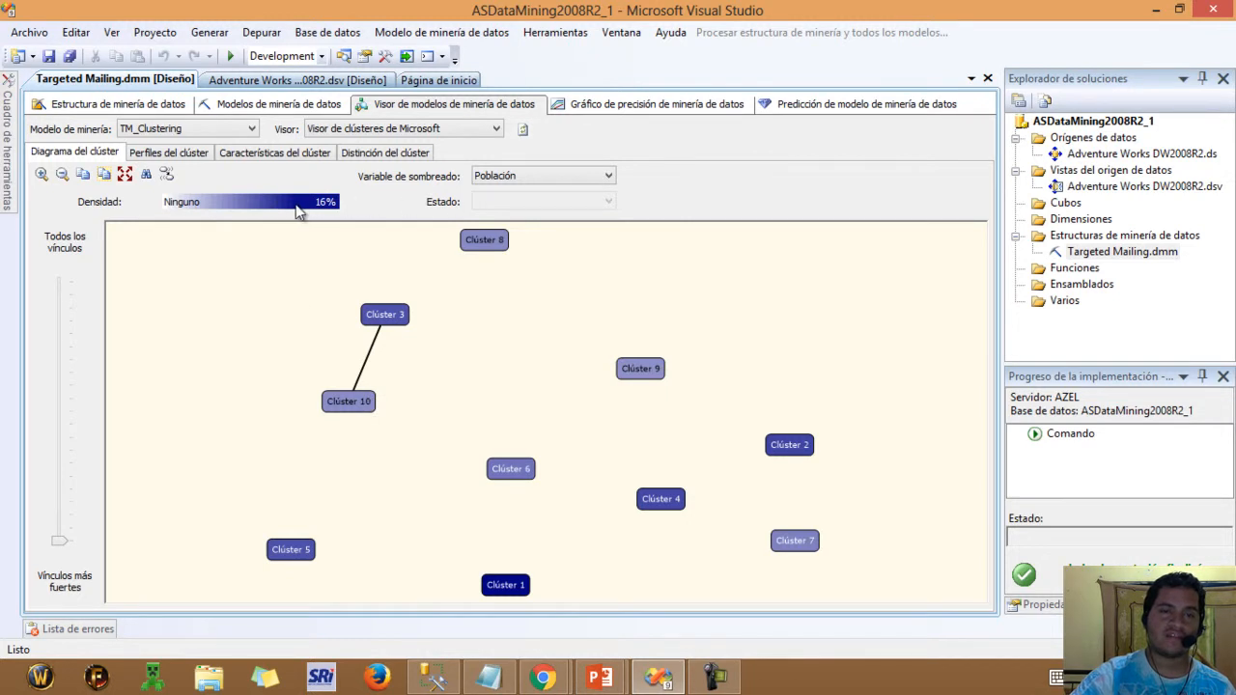
{"action": "left_click_drag", "start_coordinate": [62, 546], "coordinate": [82, 238]}
Step: Set the cluster diagram's shading variable to Bike Buyer
{"action": "left_click", "coordinate": [602, 177]}
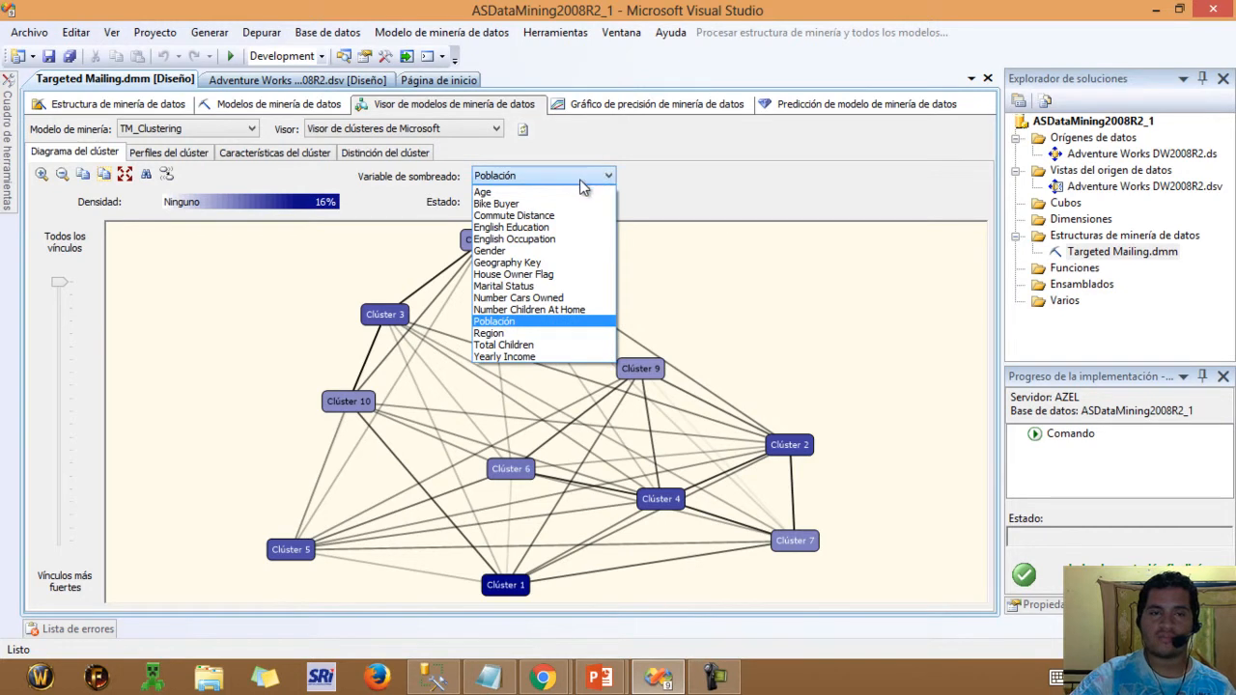
{"action": "left_click", "coordinate": [545, 203]}
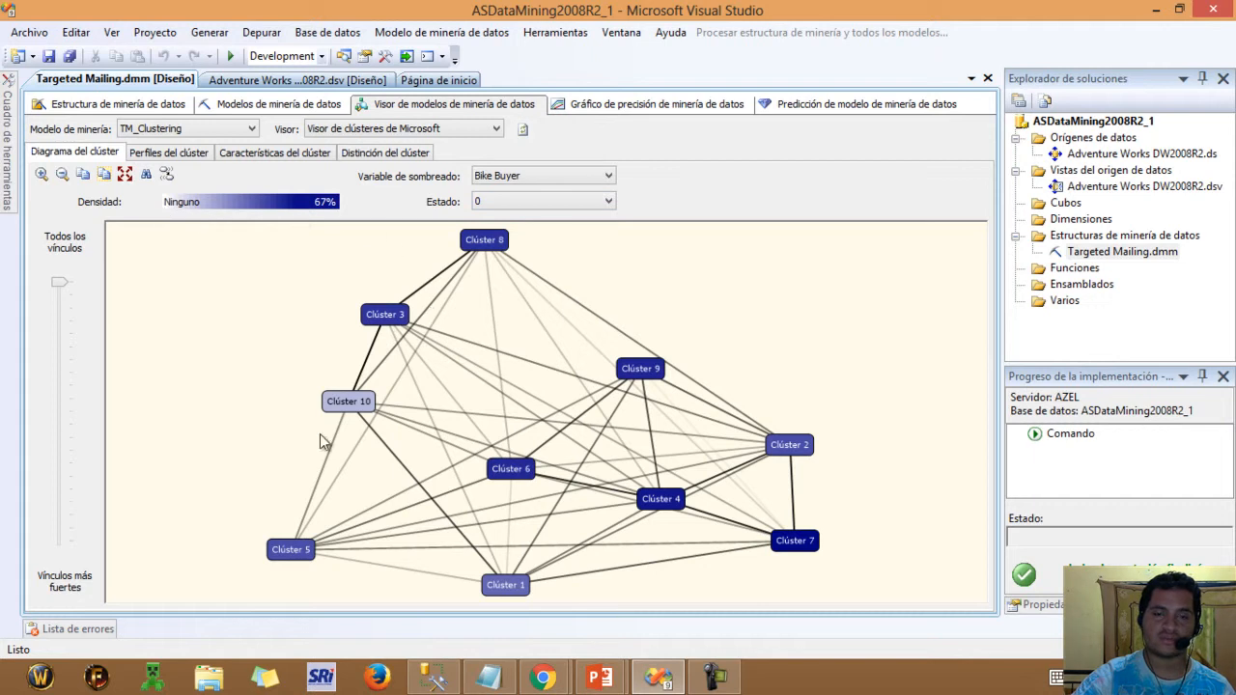
Step: Set the cluster diagram's state for Bike Buyer to 1 and check the available shading variables
{"action": "left_click_drag", "start_coordinate": [59, 291], "coordinate": [89, 285]}
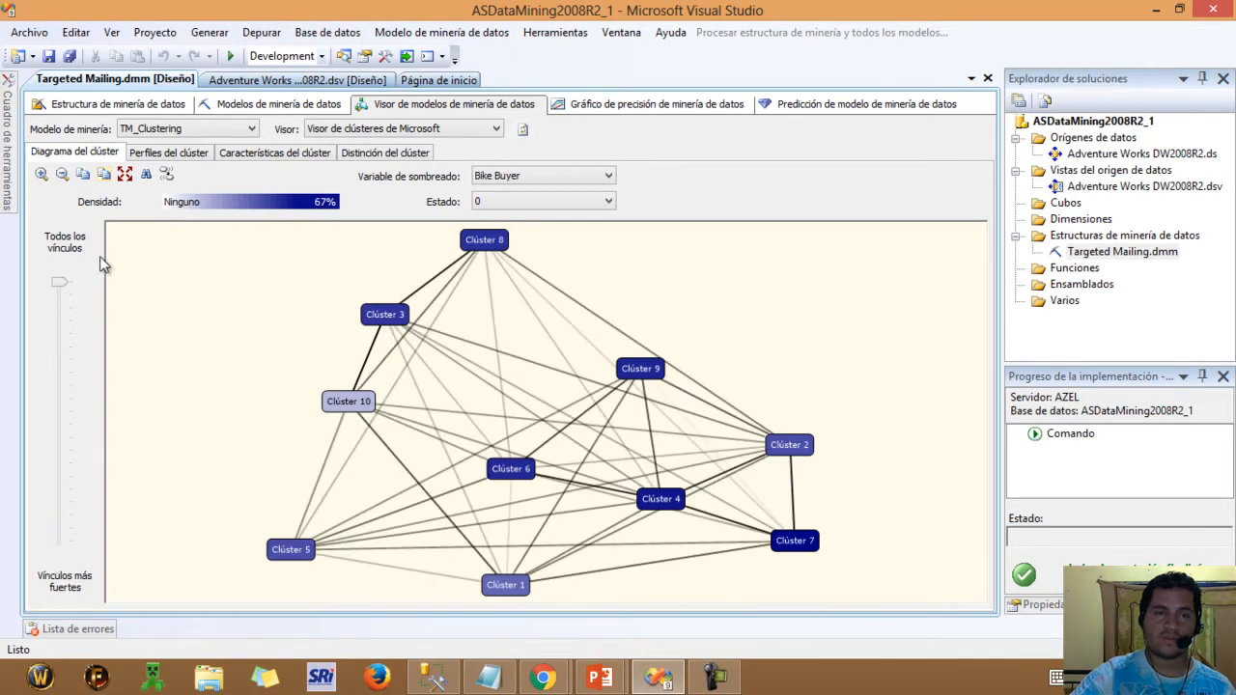
{"action": "left_click", "coordinate": [608, 200]}
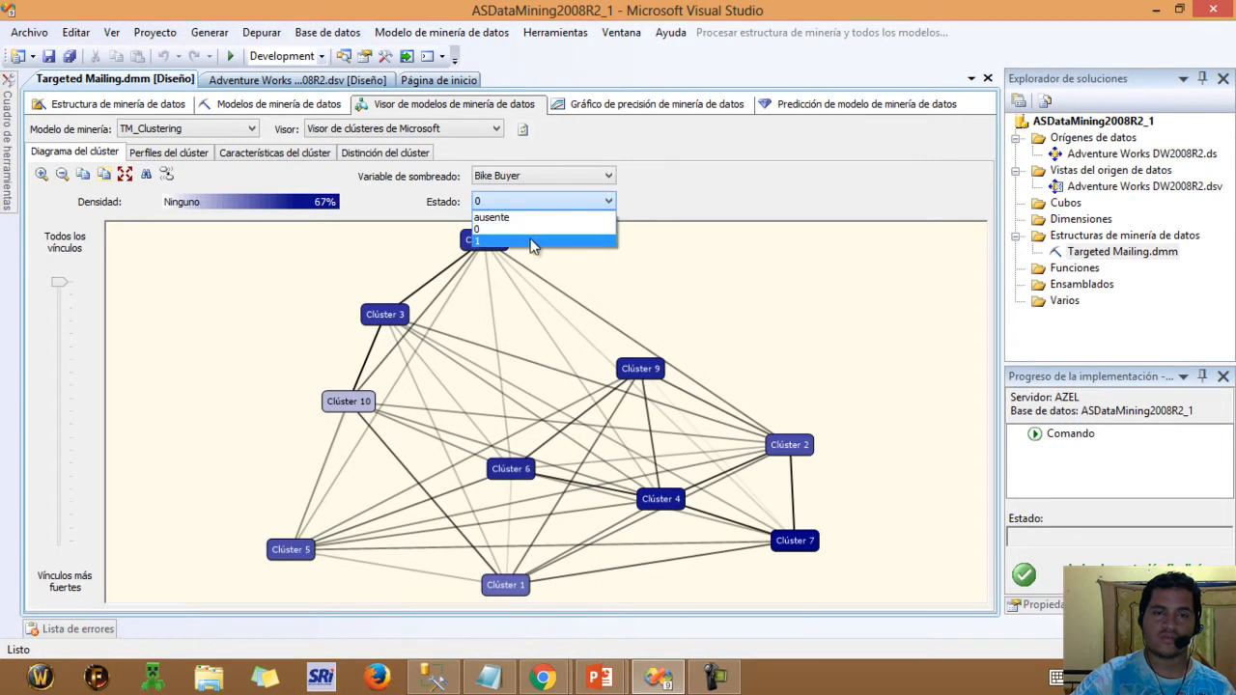
{"action": "left_click", "coordinate": [532, 241]}
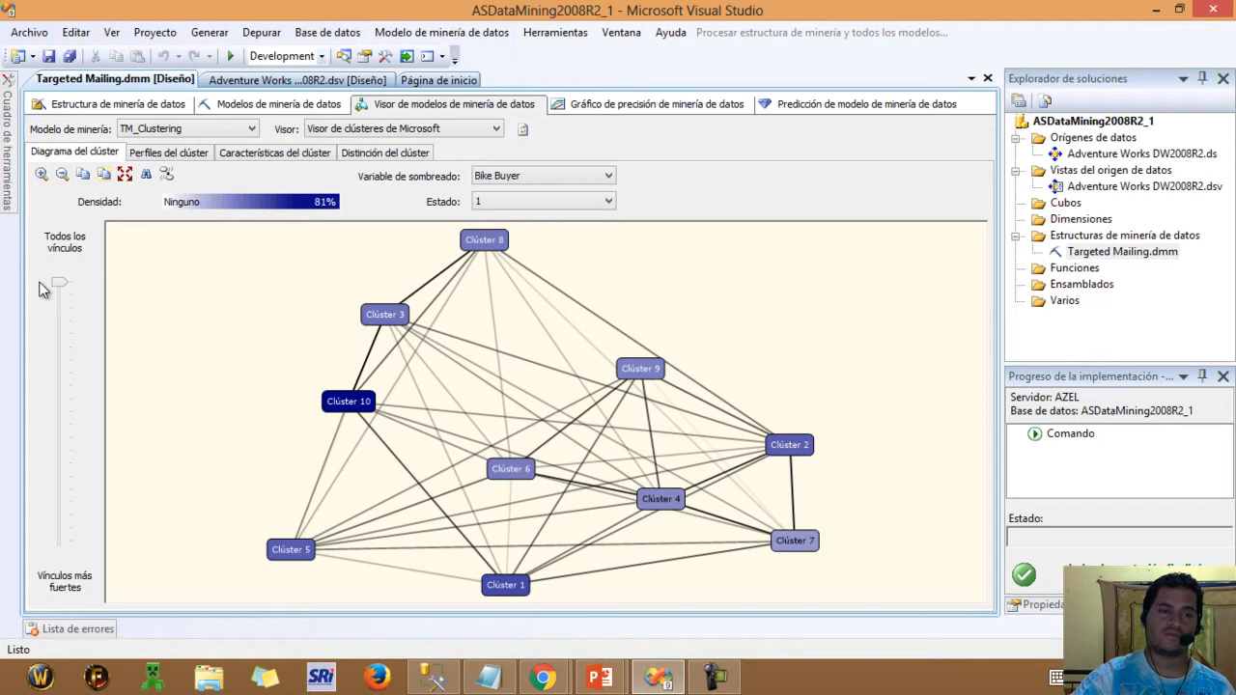
{"action": "mouse_move", "coordinate": [59, 286]}
{"action": "left_mouse_down"}
{"action": "mouse_move", "coordinate": [60, 544]}
{"action": "mouse_move", "coordinate": [76, 281]}
{"action": "left_mouse_up"}
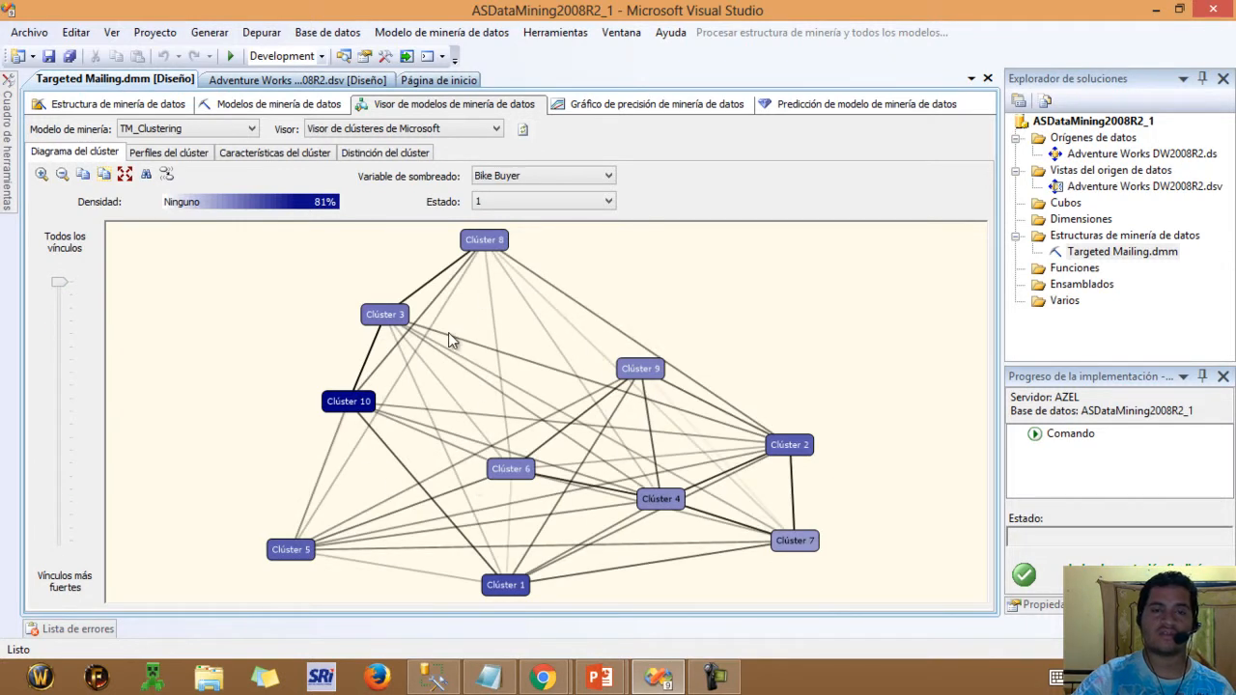
{"action": "left_click", "coordinate": [519, 175]}
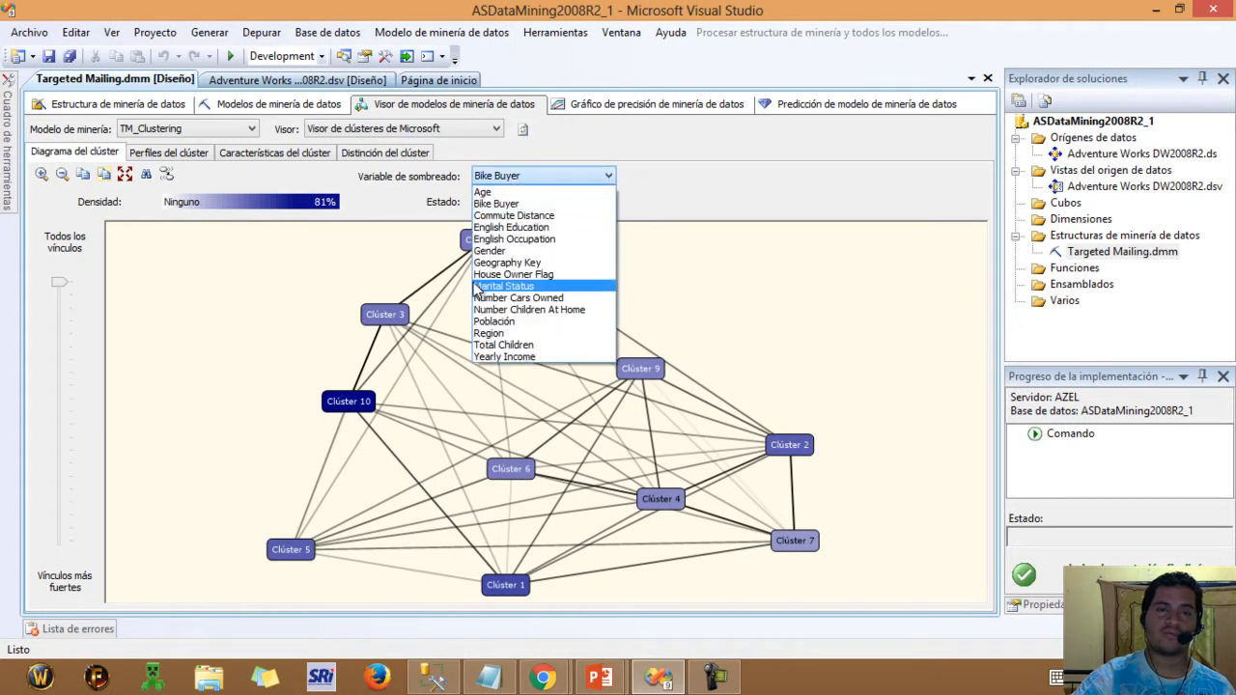
{"action": "left_click", "coordinate": [718, 287]}
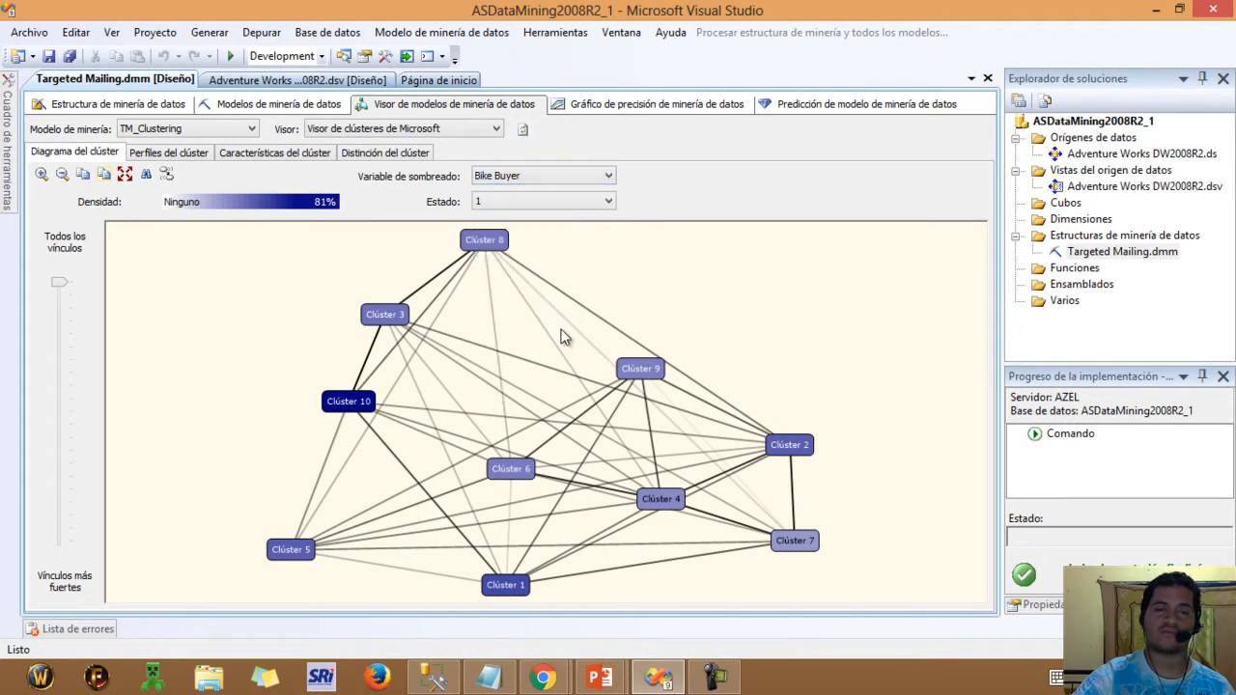
Step: View the cluster profiles of TM_Clustering with the mining legend for the Age variable
{"action": "left_click", "coordinate": [169, 154]}
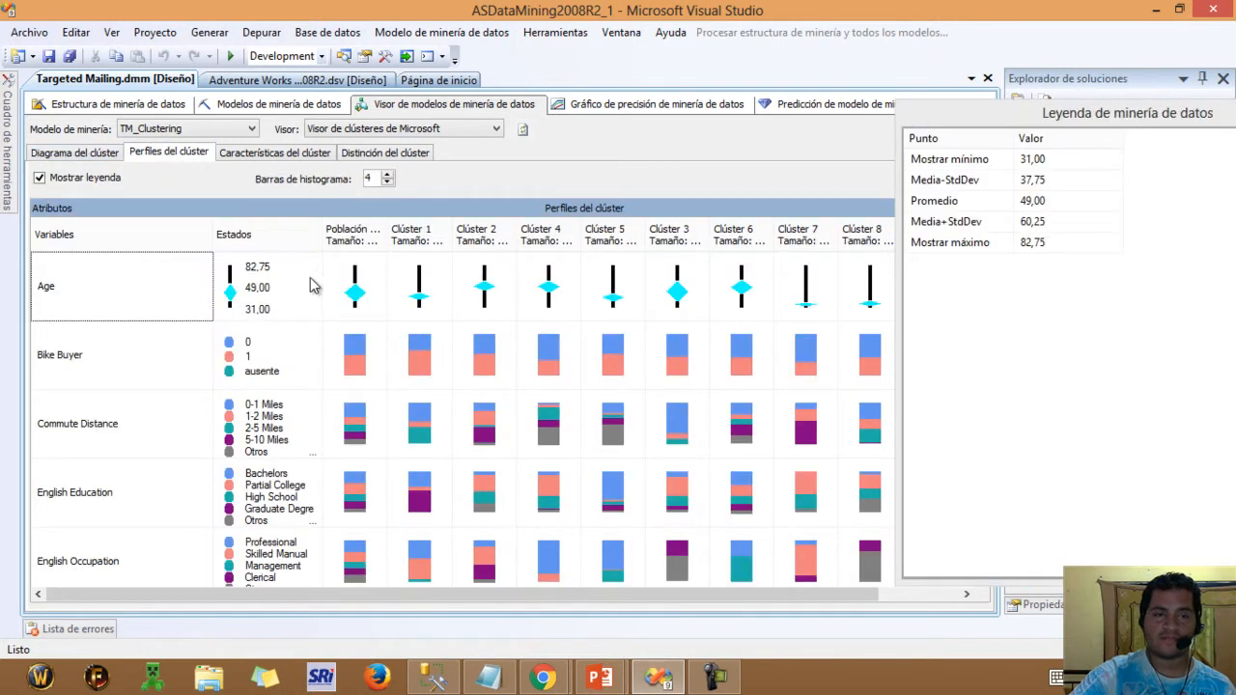
{"action": "mouse_move", "coordinate": [313, 289]}
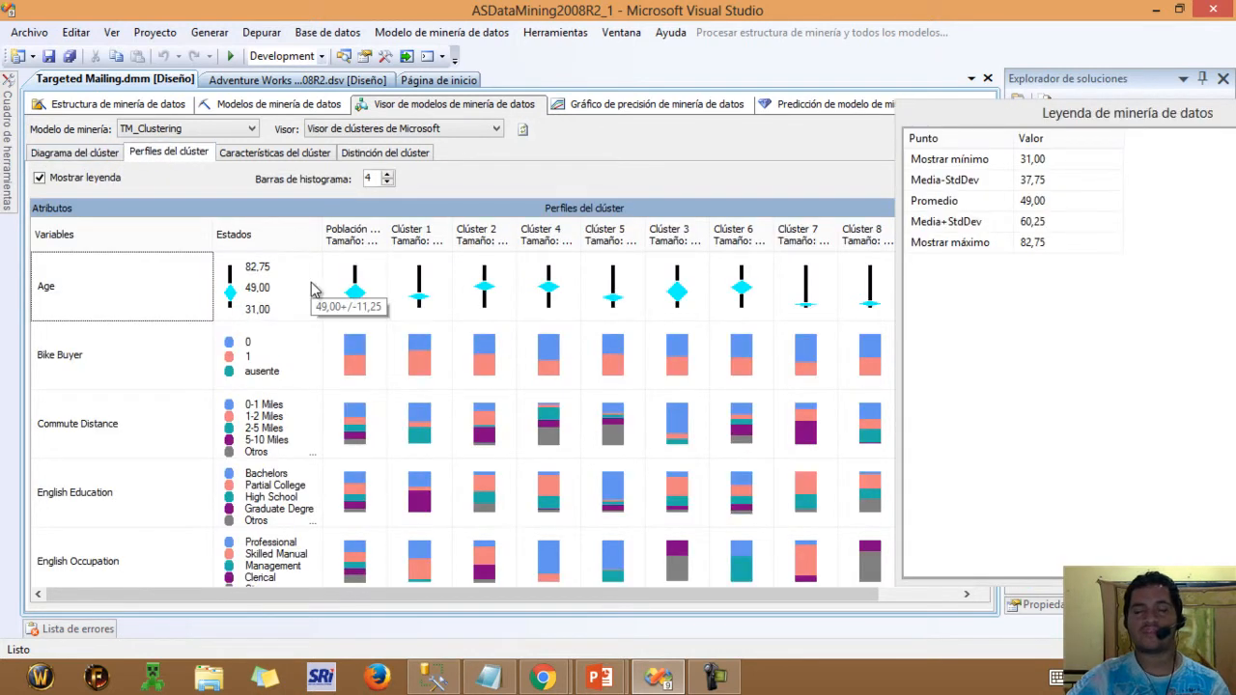
{"action": "left_click_drag", "start_coordinate": [1090, 119], "coordinate": [1090, 120]}
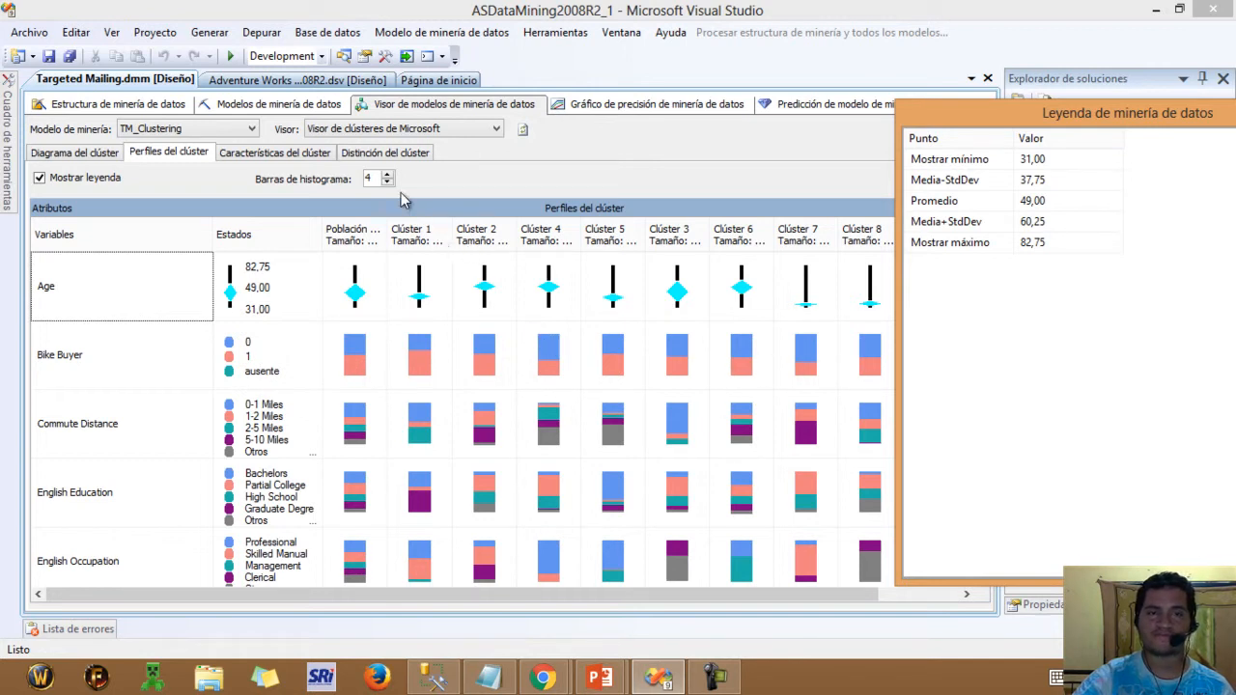
Step: Examine the cluster characteristics for Clúster 1, and switch them to Clúster 7
{"action": "left_click", "coordinate": [298, 157]}
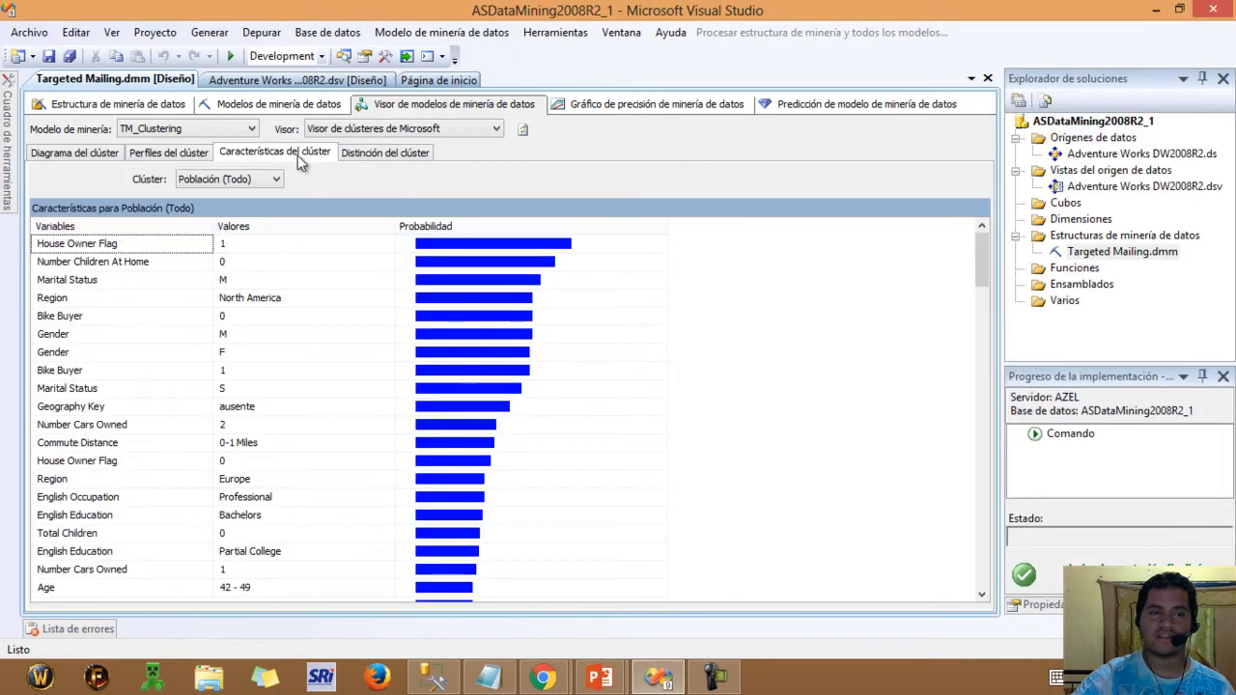
{"action": "left_click", "coordinate": [276, 178]}
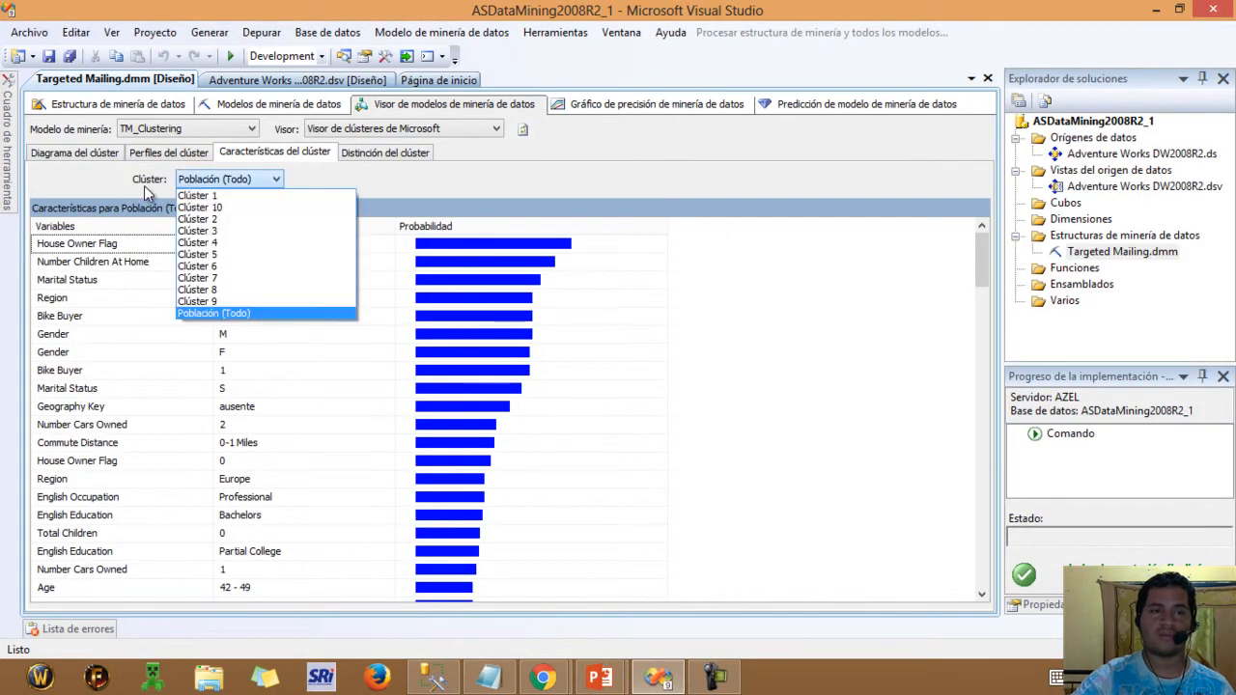
{"action": "left_click", "coordinate": [190, 196]}
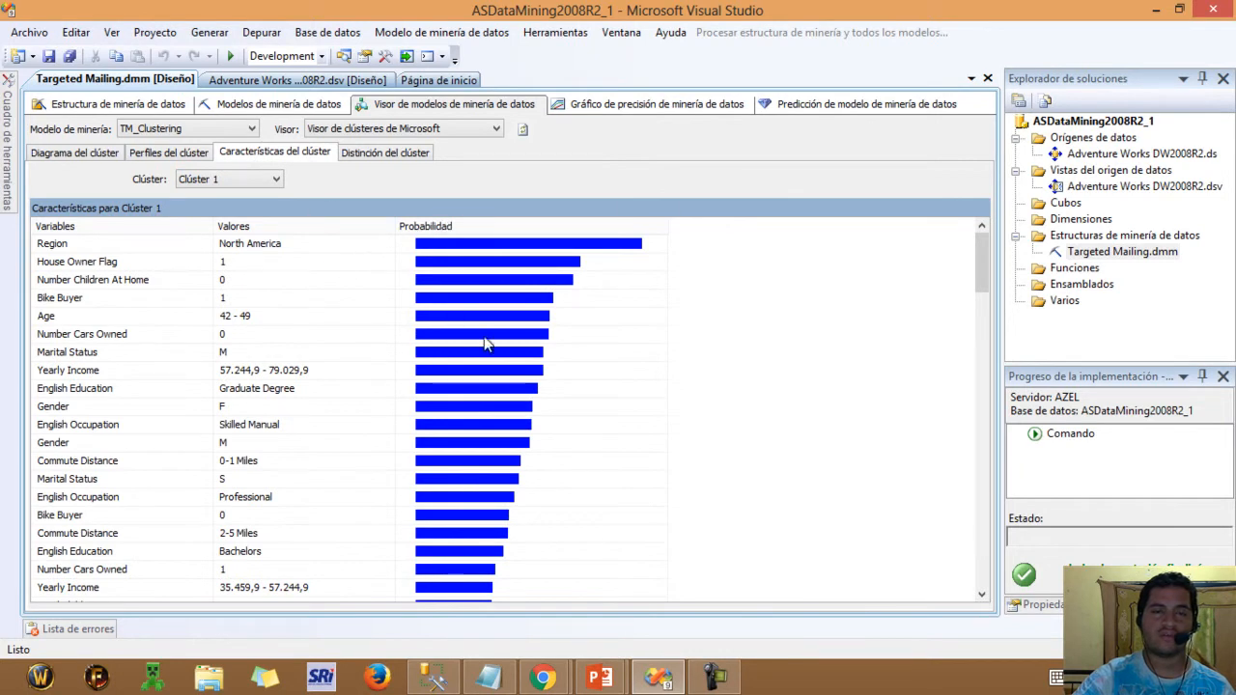
{"action": "mouse_move", "coordinate": [480, 273]}
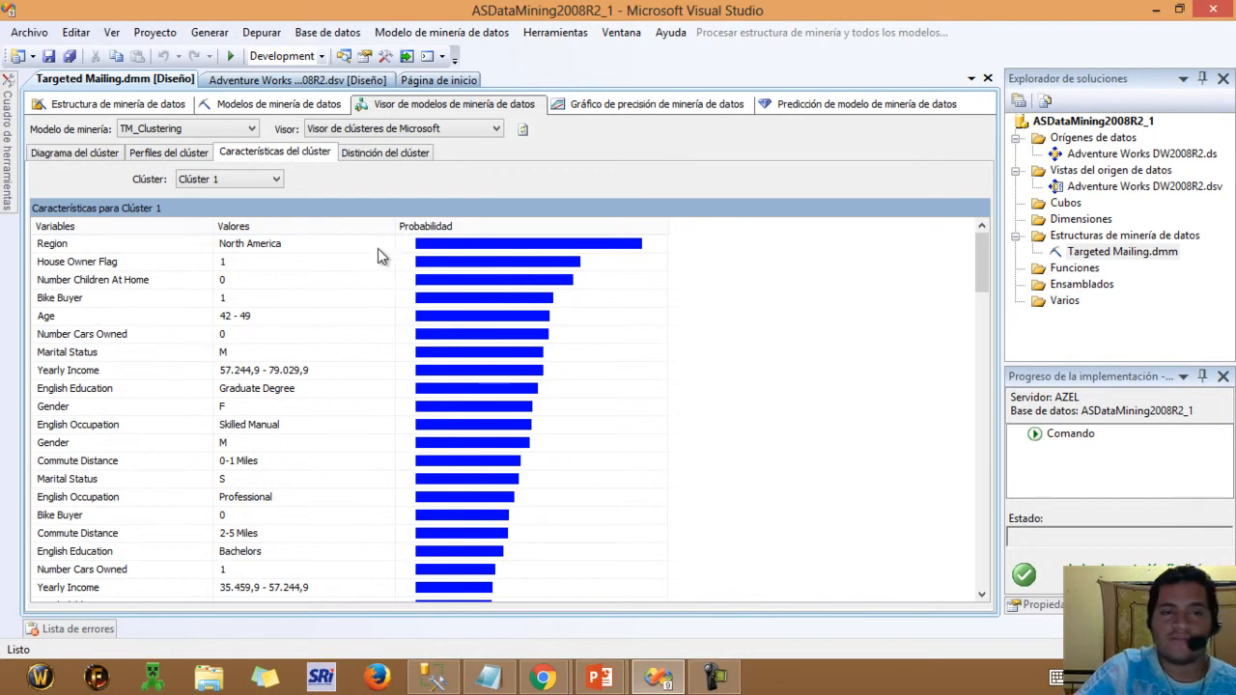
{"action": "mouse_move", "coordinate": [453, 245]}
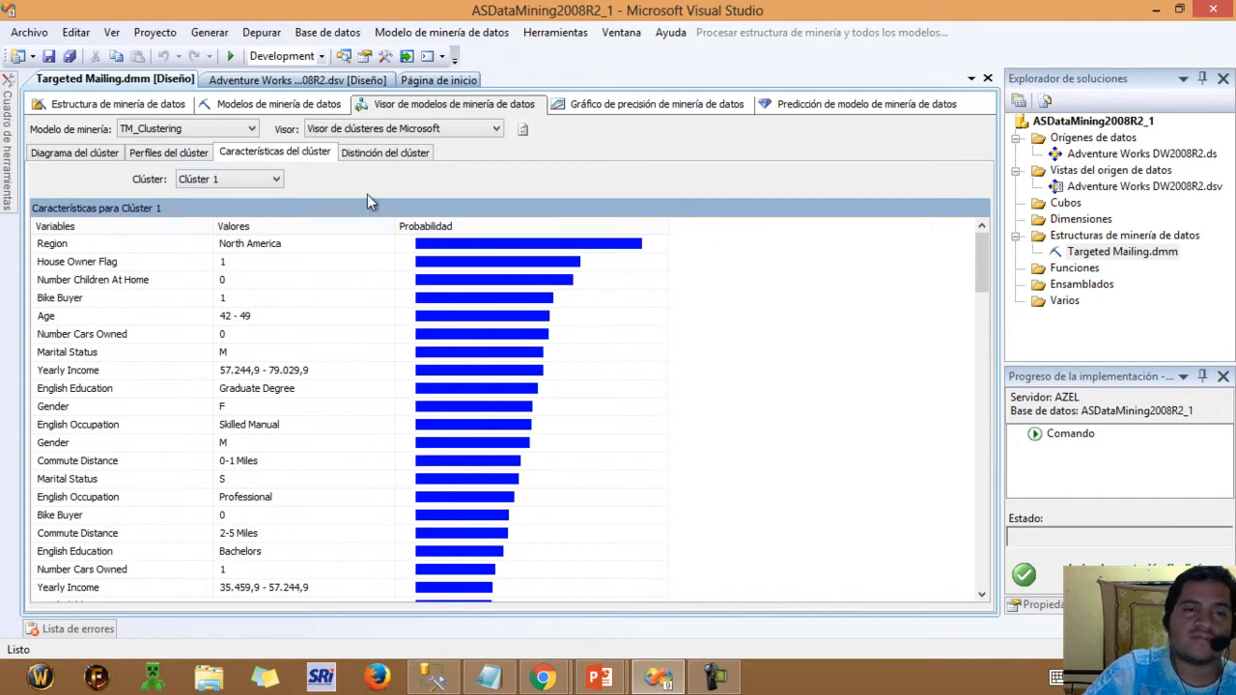
{"action": "left_click", "coordinate": [277, 179]}
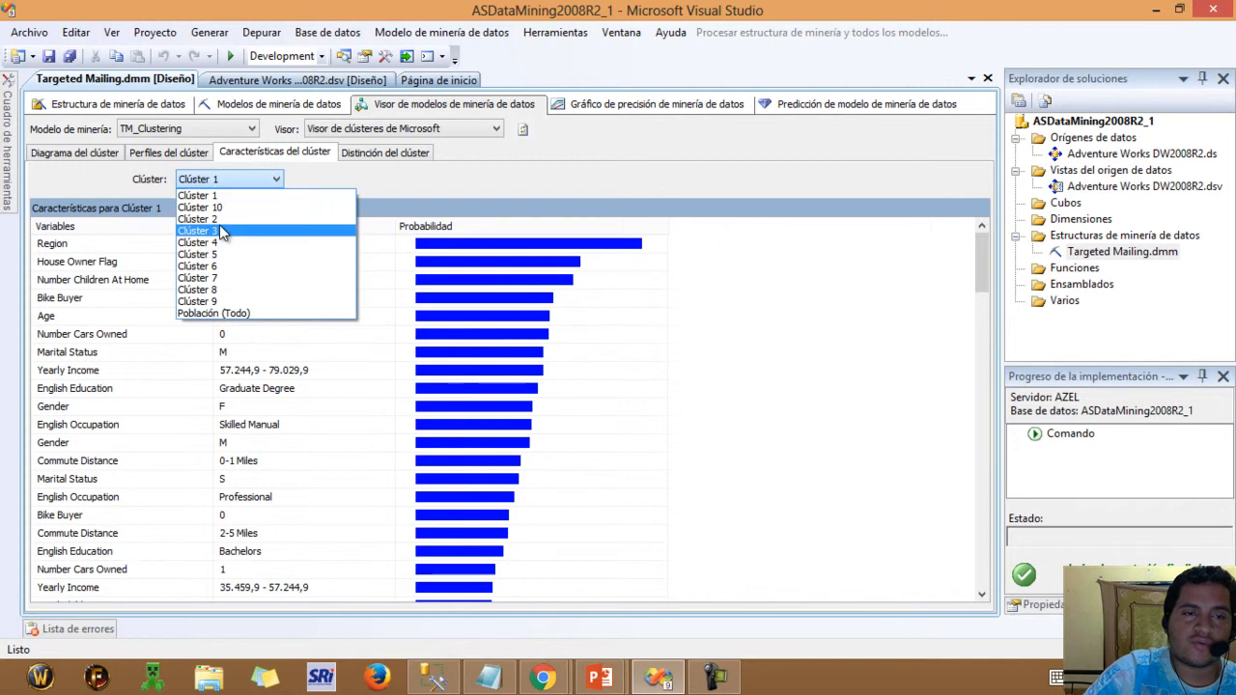
{"action": "left_click", "coordinate": [202, 278]}
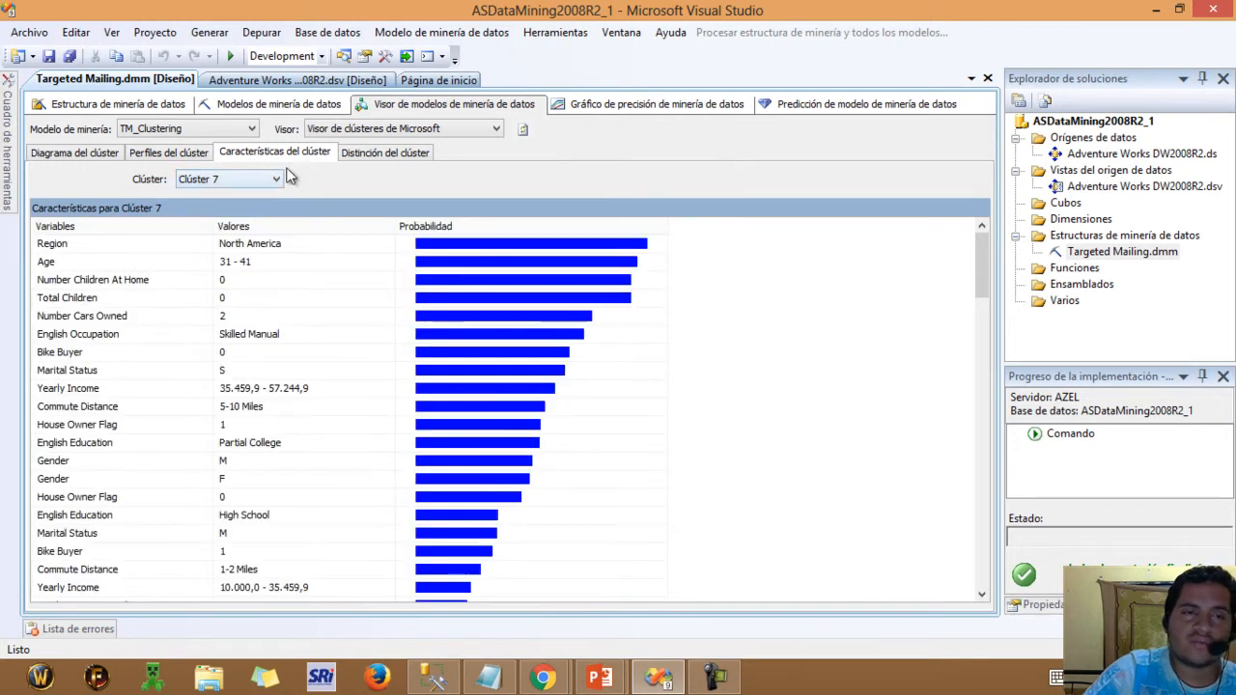
Step: Compare Clúster 1 with Clúster 2 in the cluster discrimination view
{"action": "left_click", "coordinate": [377, 157]}
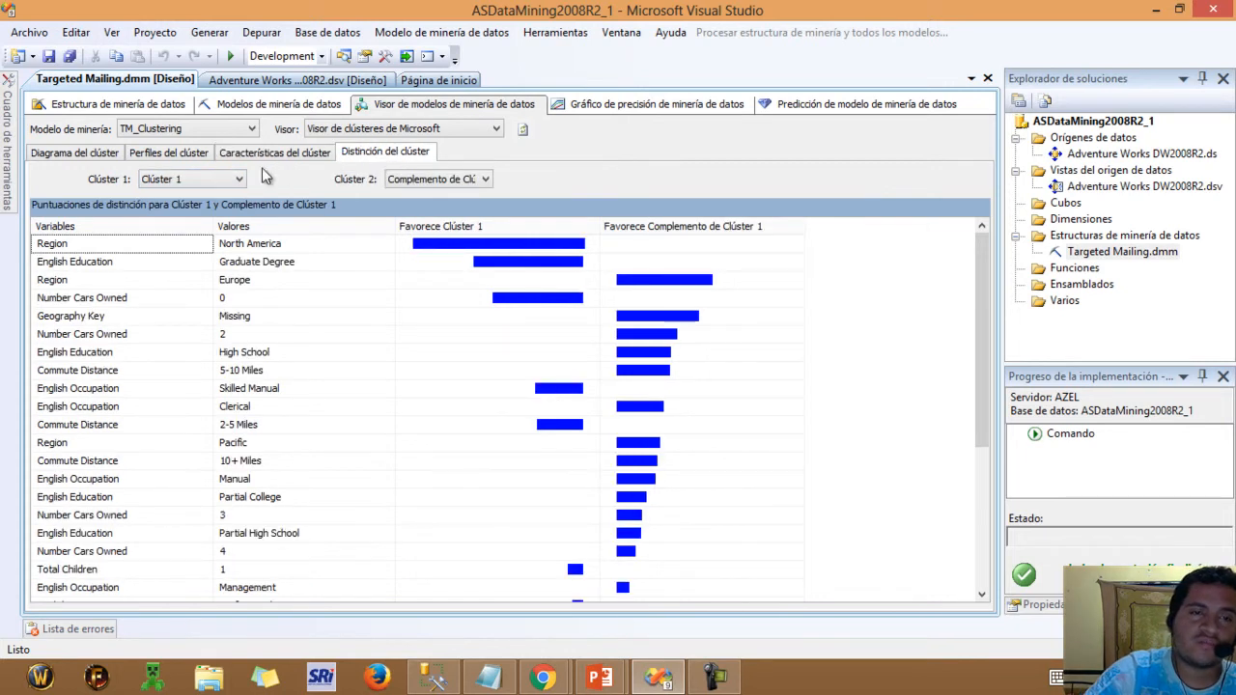
{"action": "left_click", "coordinate": [207, 178]}
{"action": "left_click", "coordinate": [206, 196]}
{"action": "left_click", "coordinate": [393, 177]}
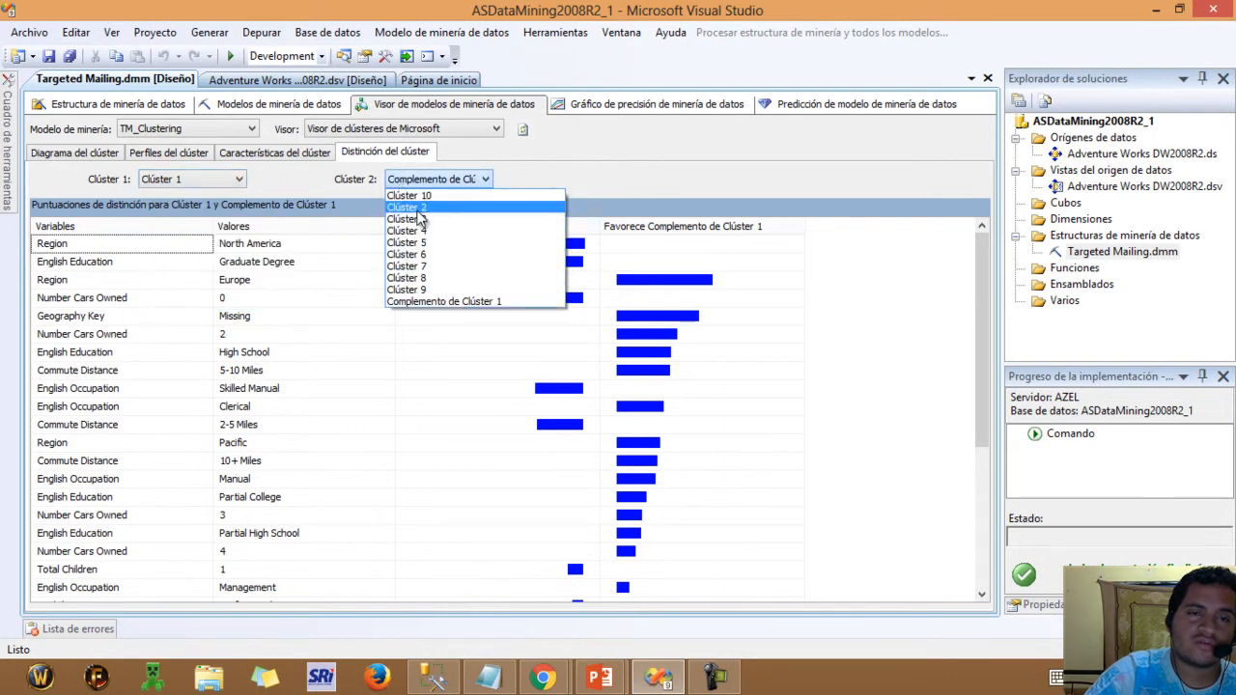
{"action": "left_click", "coordinate": [407, 206]}
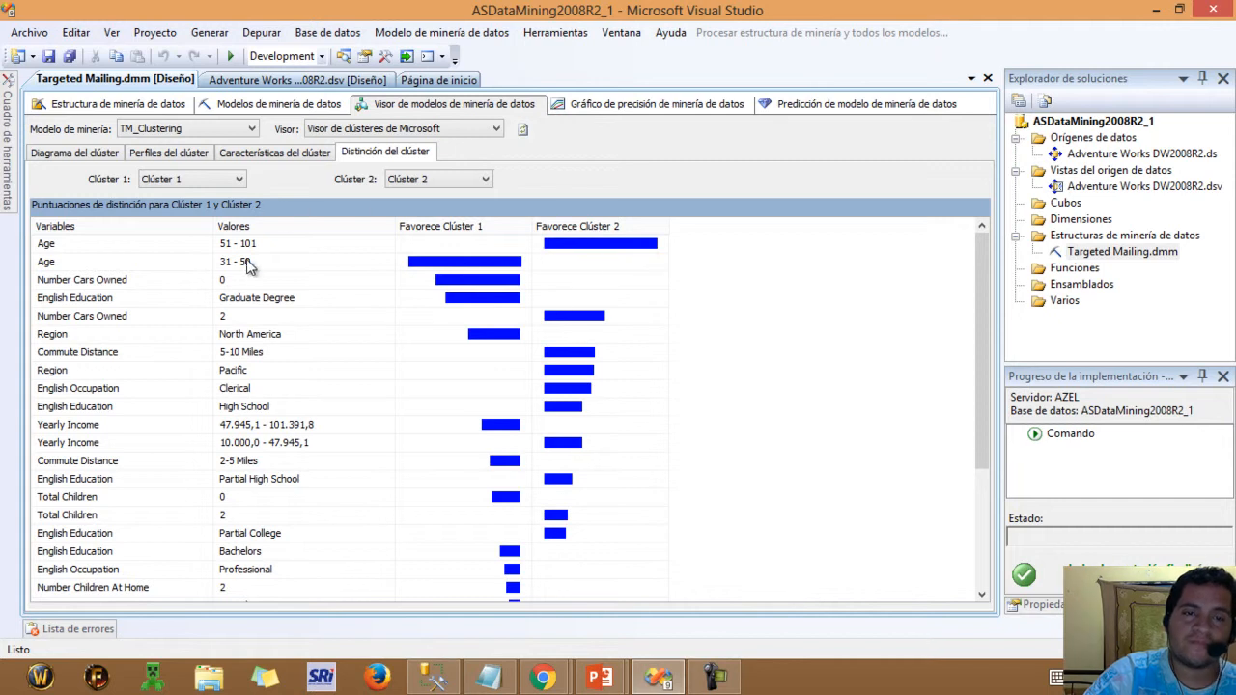
{"action": "left_click_drag", "start_coordinate": [976, 255], "coordinate": [977, 226]}
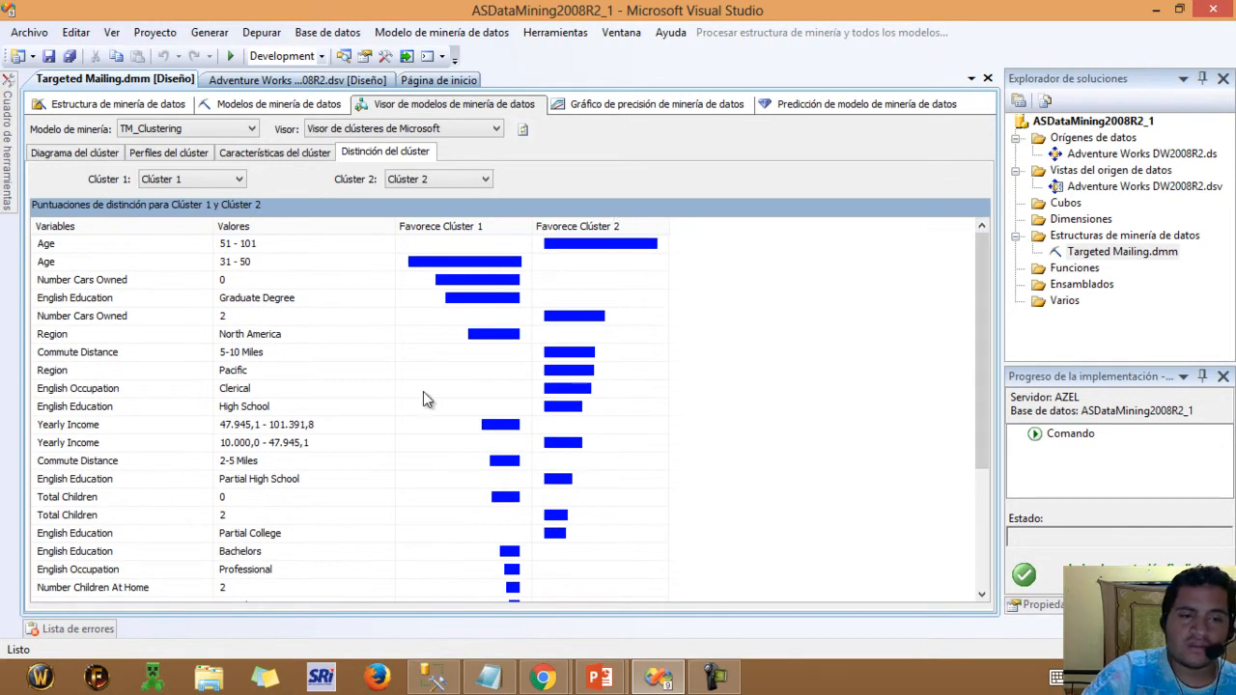
Step: Return to the cluster diagram and switch the displayed mining model to TM_NaiveBayes
{"action": "left_click", "coordinate": [108, 151]}
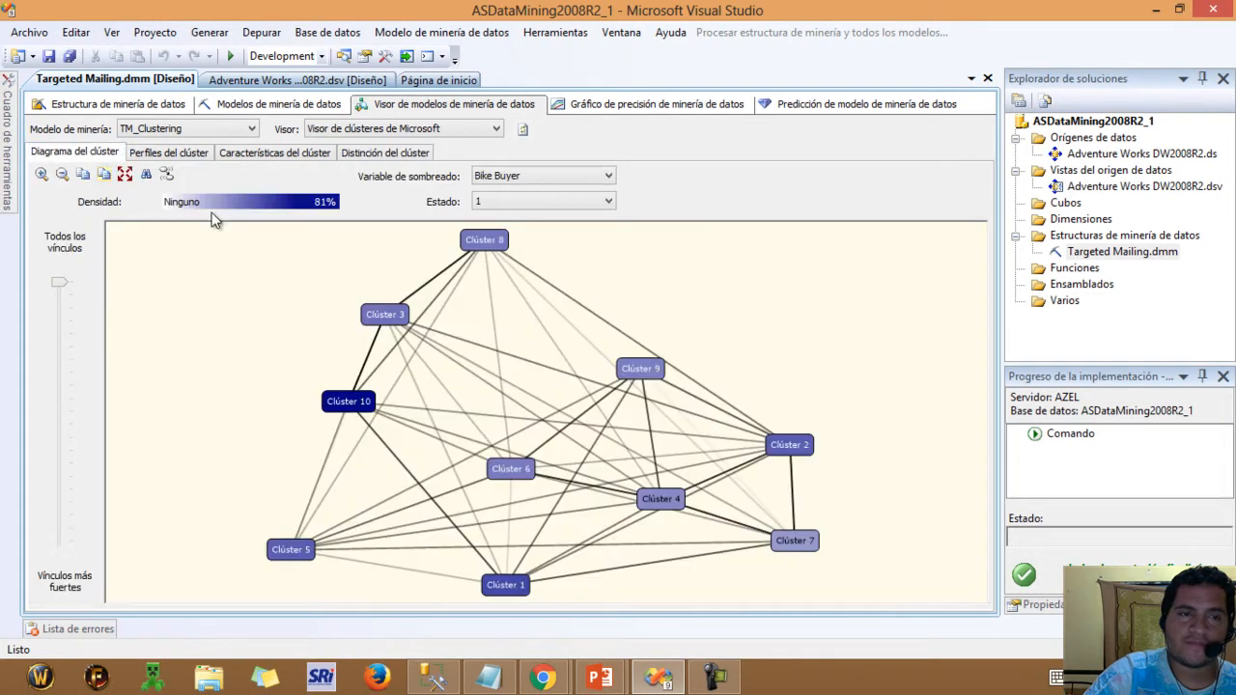
{"action": "left_click", "coordinate": [222, 130]}
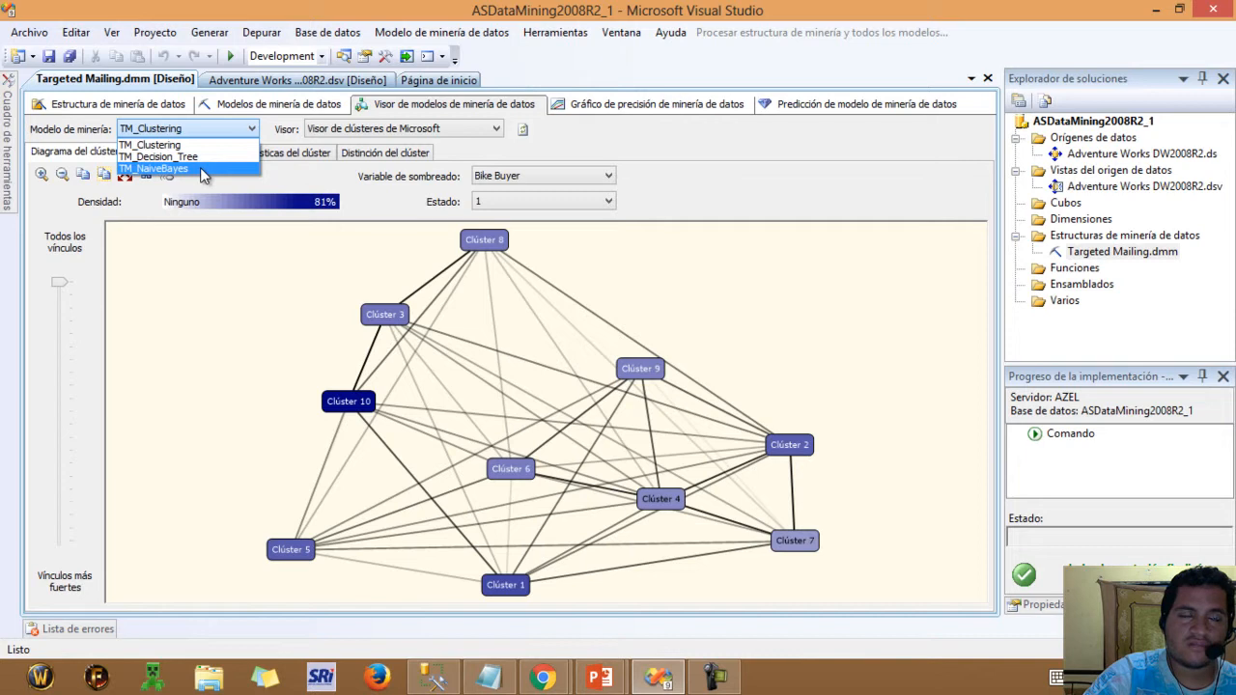
{"action": "left_click", "coordinate": [200, 167]}
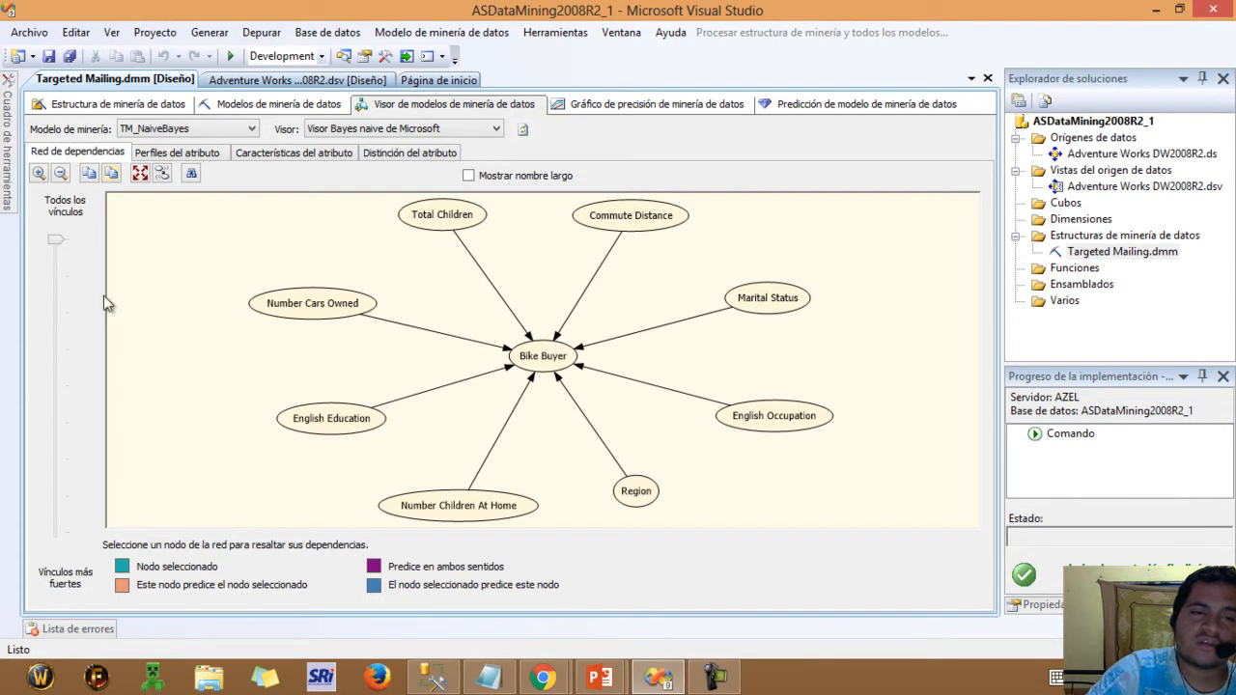
Step: Compare the strongest link with all links in the Naive Bayes dependency network, and view the attribute profiles for Bike Buyer
{"action": "left_click_drag", "start_coordinate": [55, 239], "coordinate": [61, 548]}
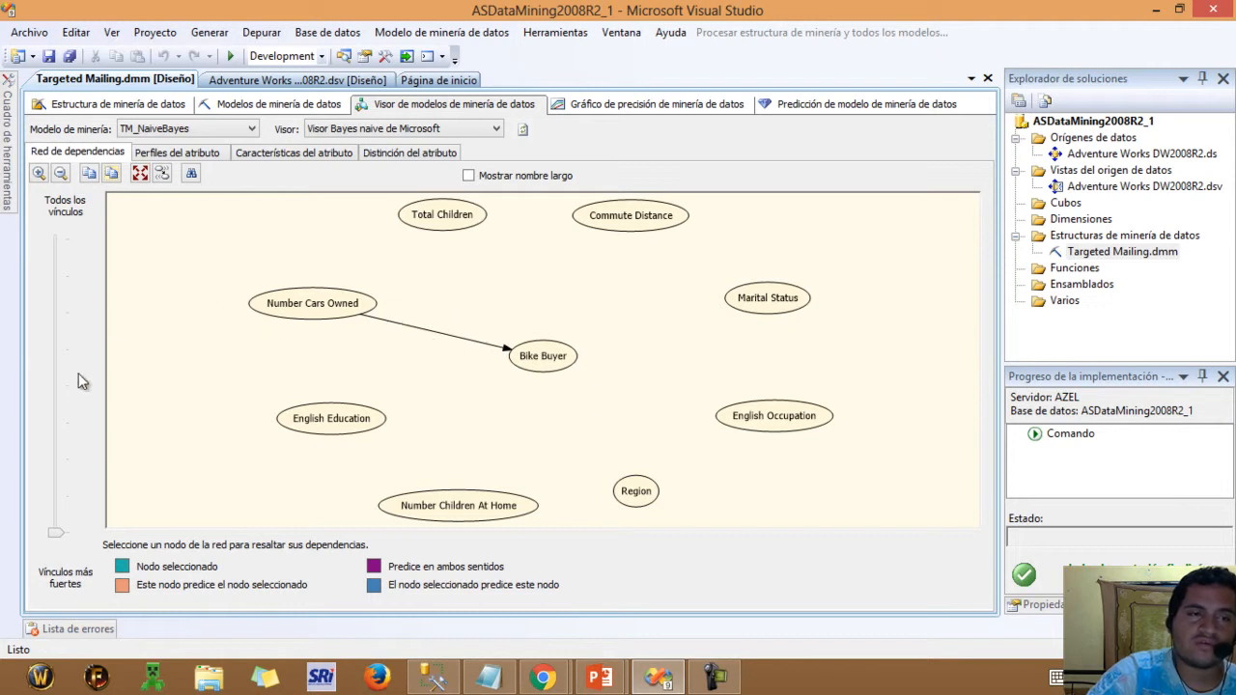
{"action": "left_click_drag", "start_coordinate": [56, 532], "coordinate": [68, 243]}
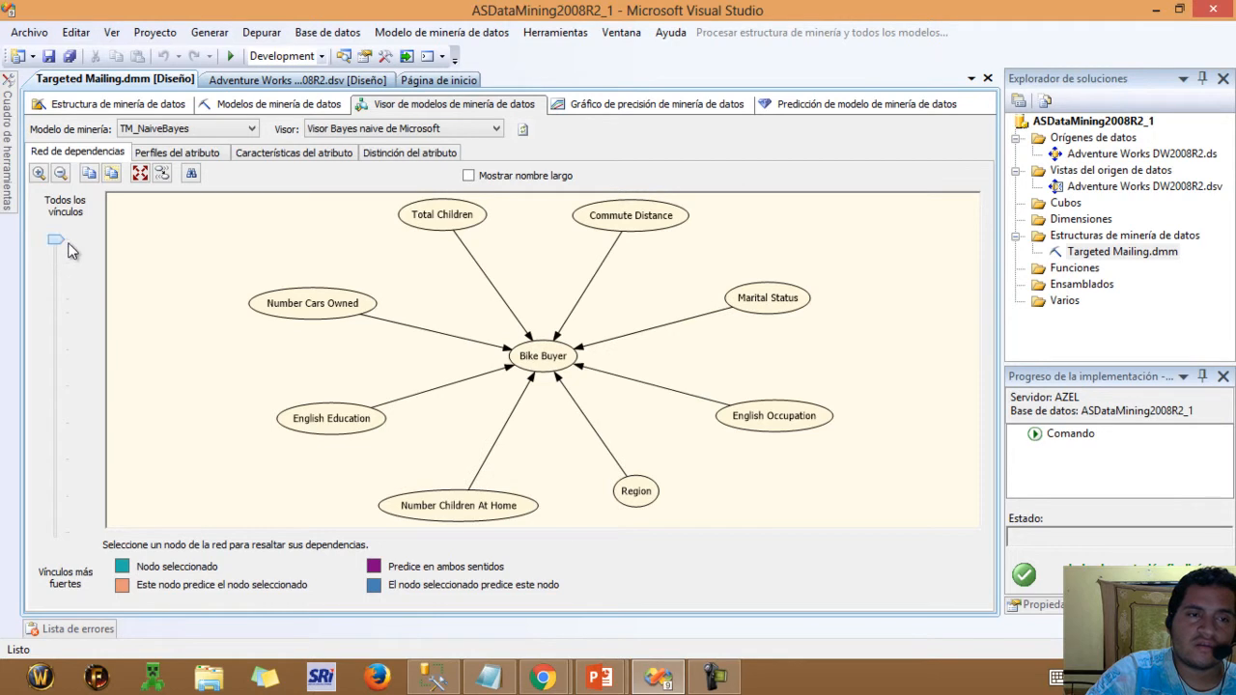
{"action": "left_click", "coordinate": [162, 157]}
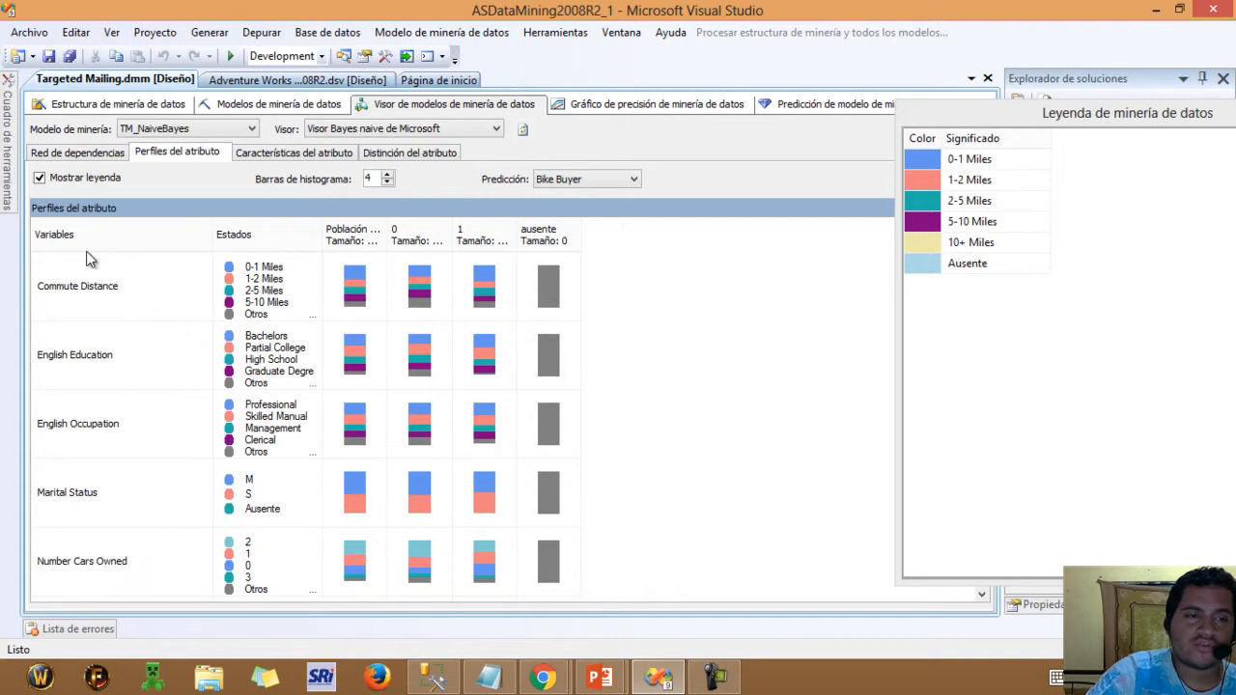
{"action": "mouse_move", "coordinate": [249, 454]}
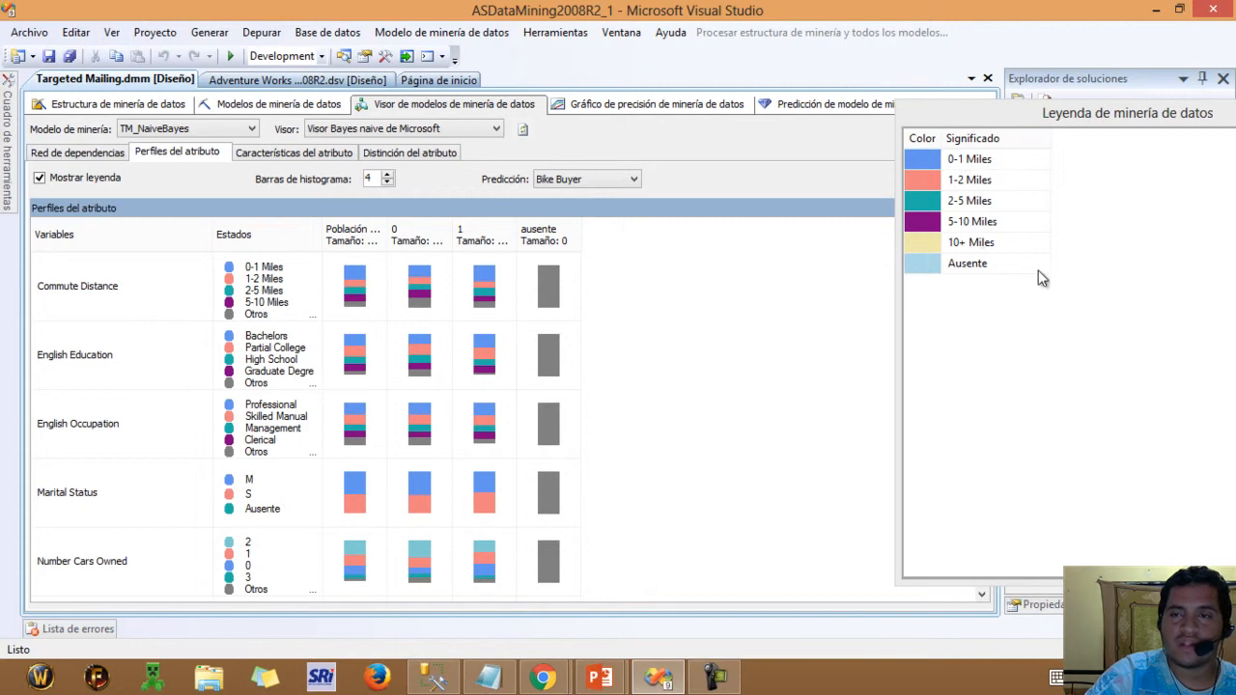
Step: Show the attribute characteristics for Bike Buyer with the value set to 1
{"action": "left_click", "coordinate": [331, 154]}
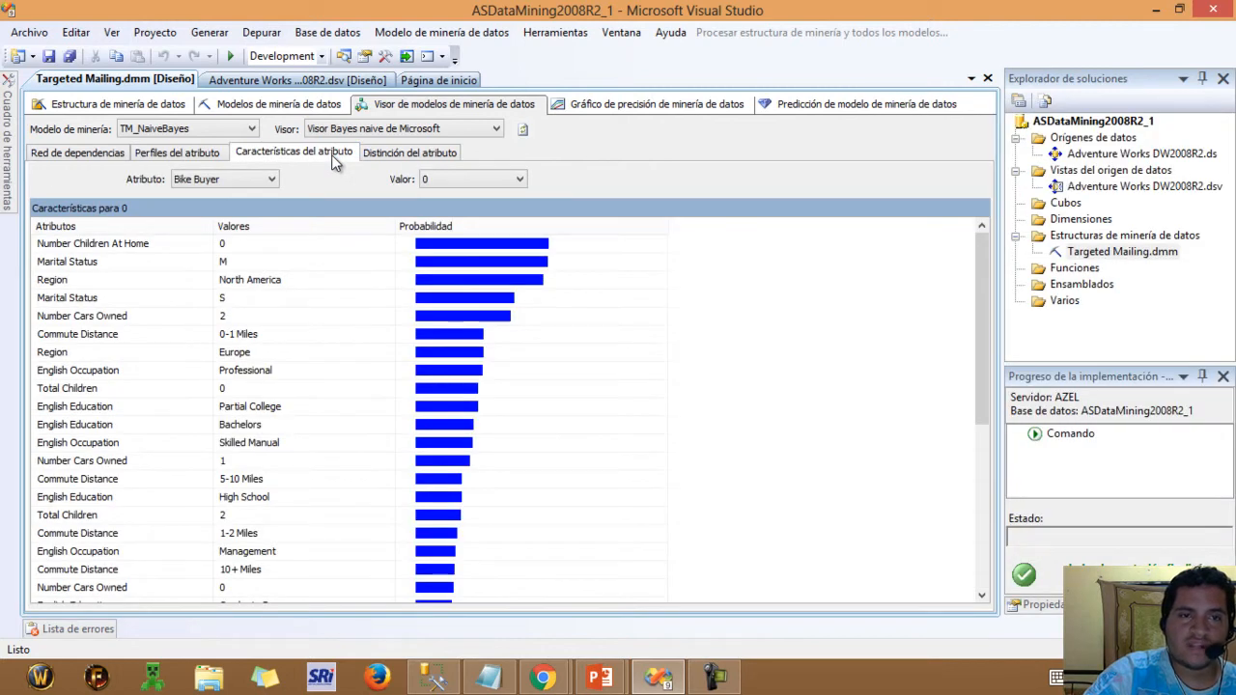
{"action": "left_click", "coordinate": [275, 183]}
{"action": "left_click", "coordinate": [274, 184]}
{"action": "left_click", "coordinate": [449, 181]}
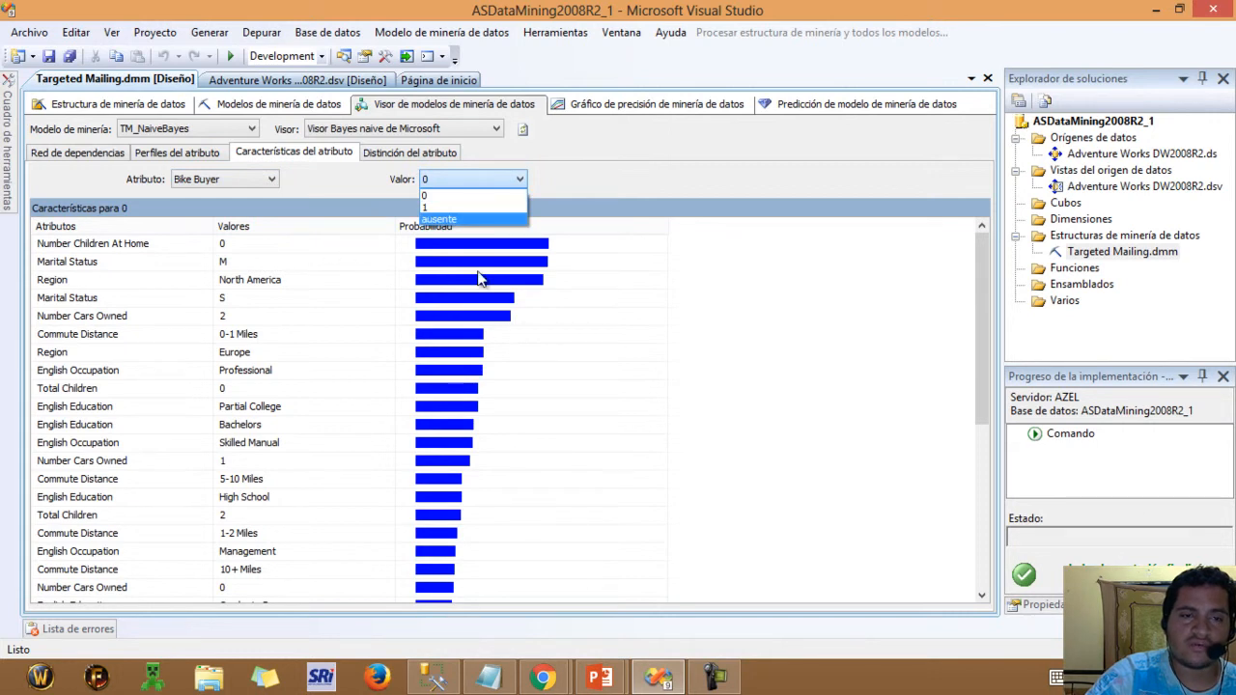
{"action": "left_click", "coordinate": [482, 209]}
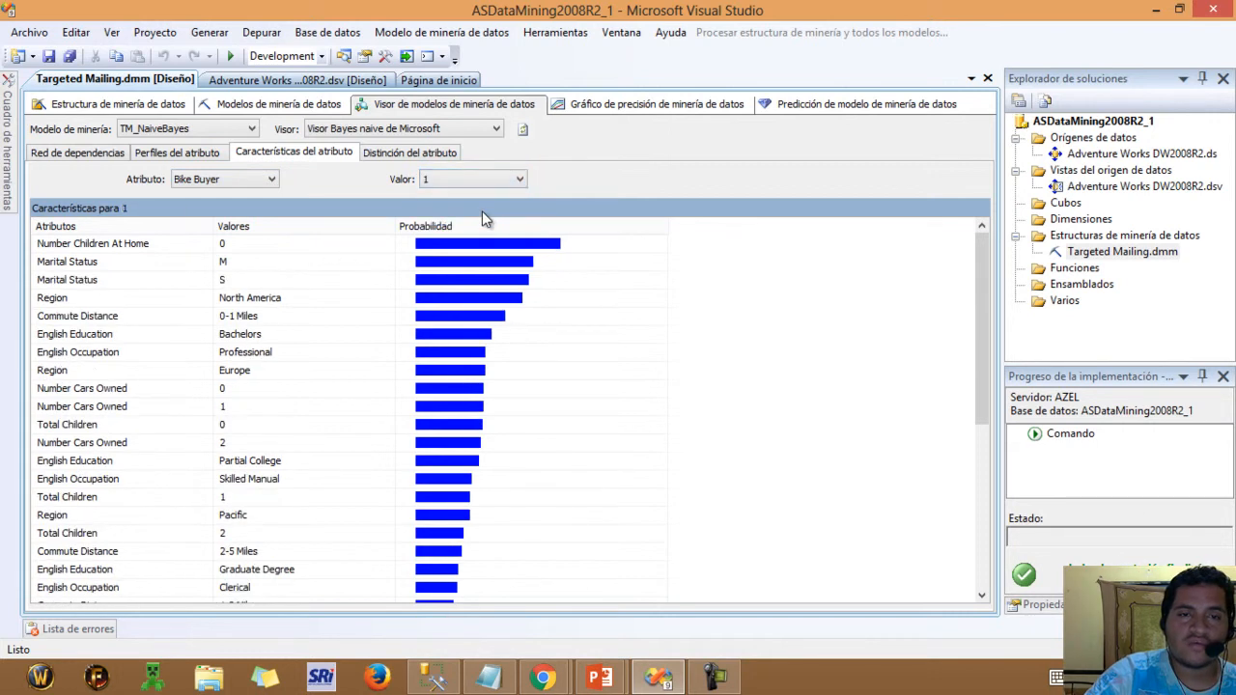
{"action": "mouse_move", "coordinate": [490, 253]}
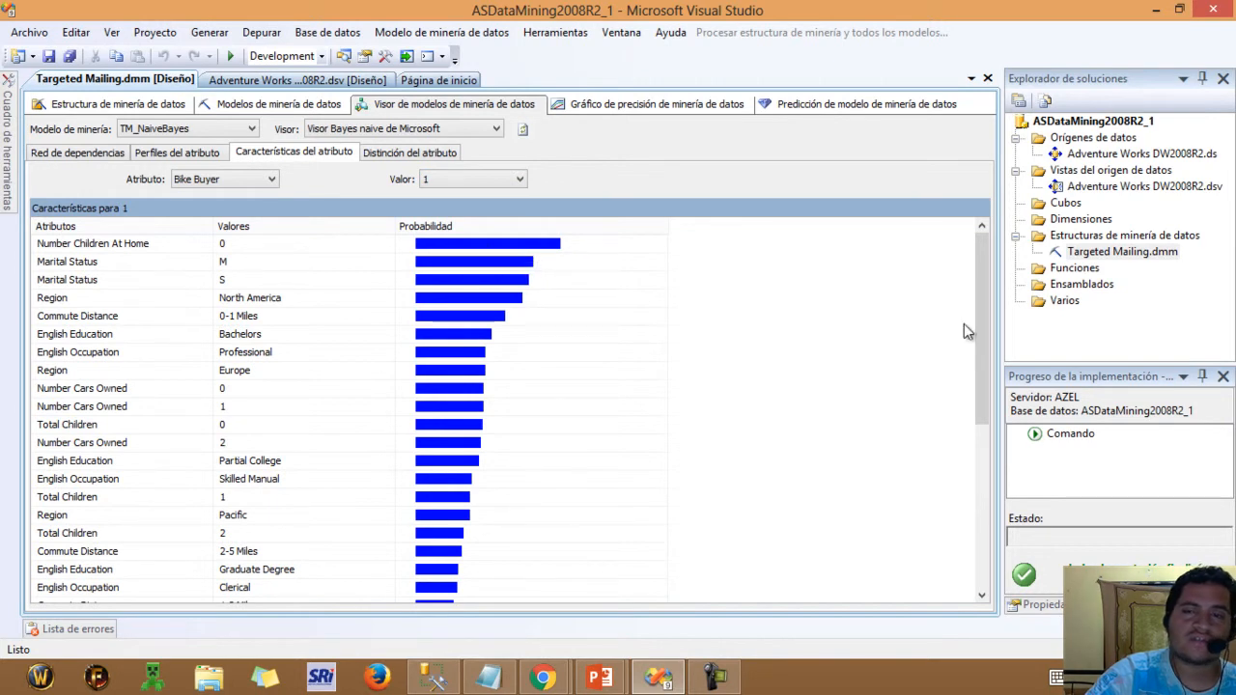
Step: Compare Bike Buyer value 1 with all other states in the attribute discrimination view, widening the legend's first column to fit its labels
{"action": "left_click", "coordinate": [422, 153]}
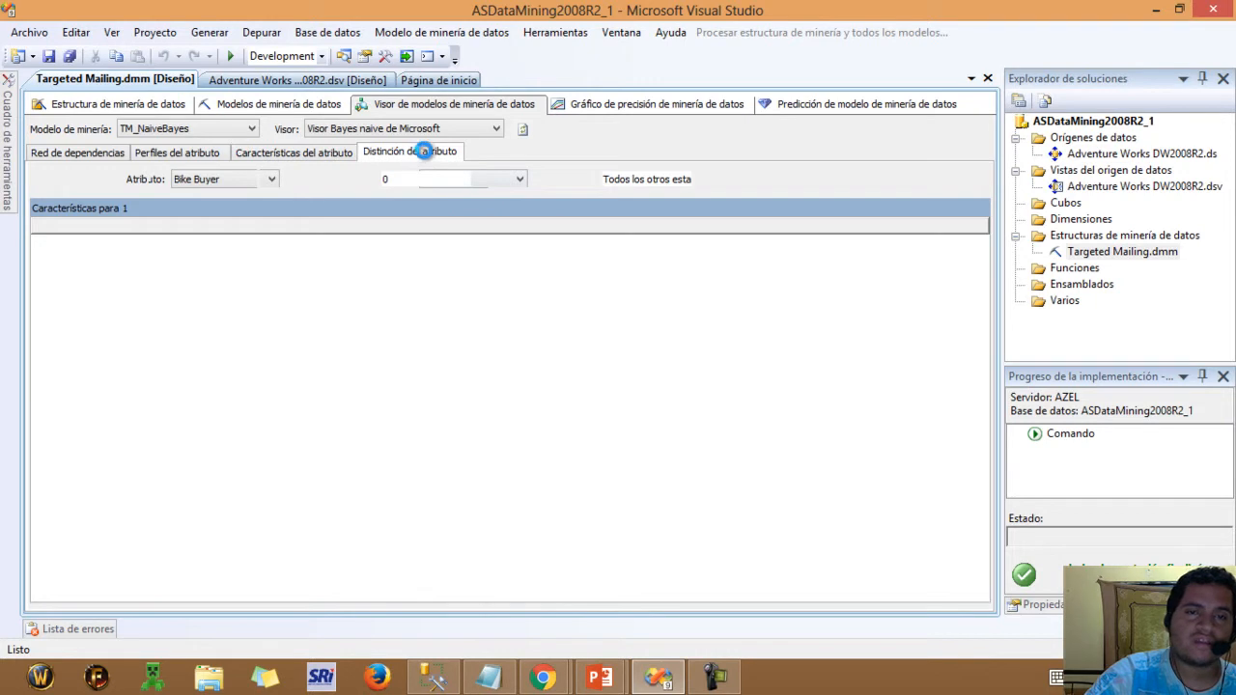
{"action": "left_click", "coordinate": [407, 181]}
{"action": "left_click", "coordinate": [410, 208]}
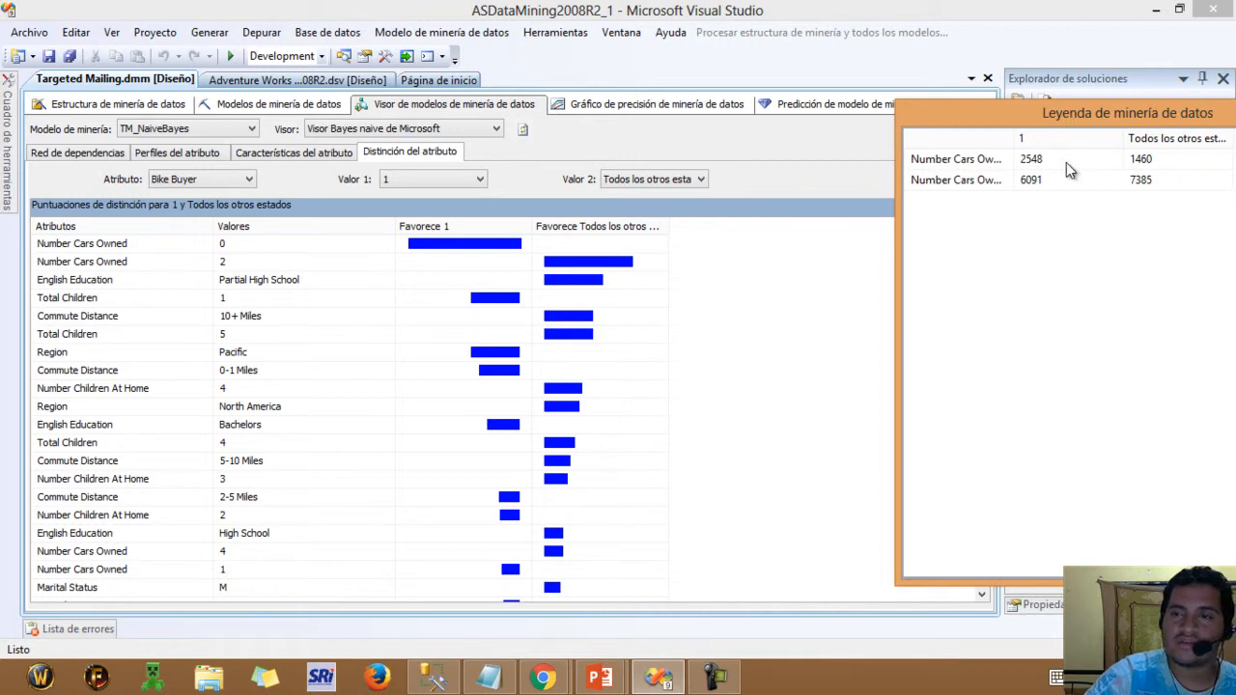
{"action": "double_click", "coordinate": [1012, 138]}
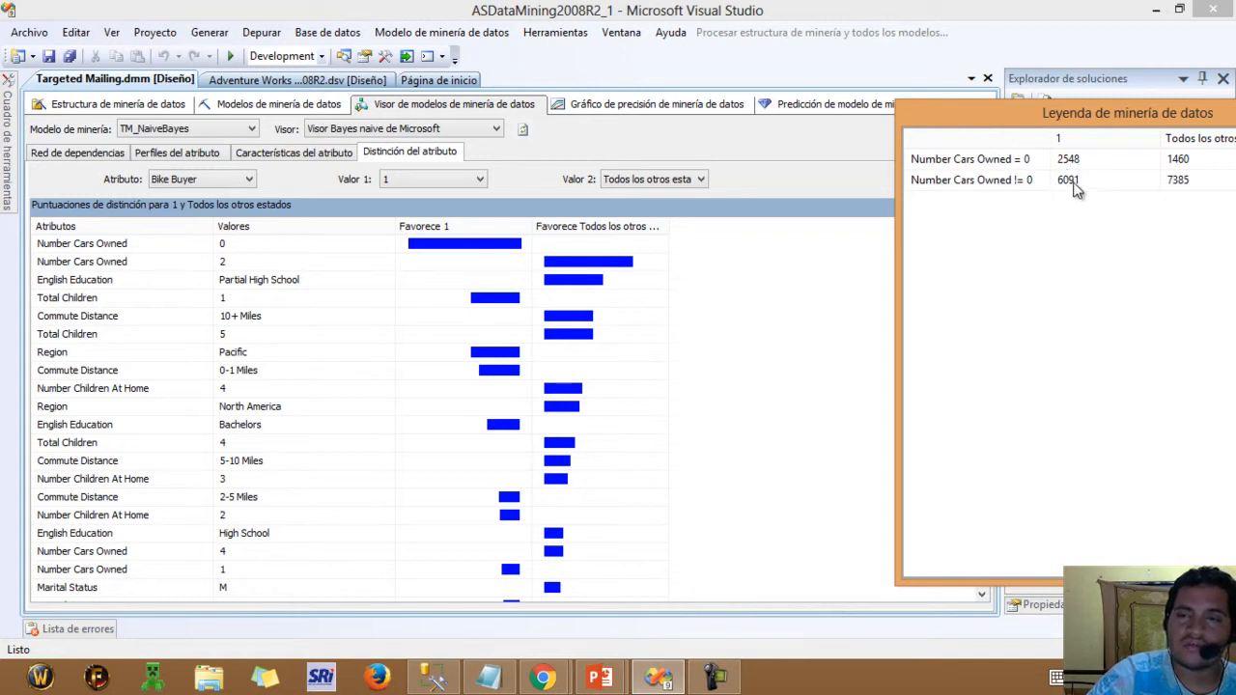
{"action": "left_click", "coordinate": [807, 7]}
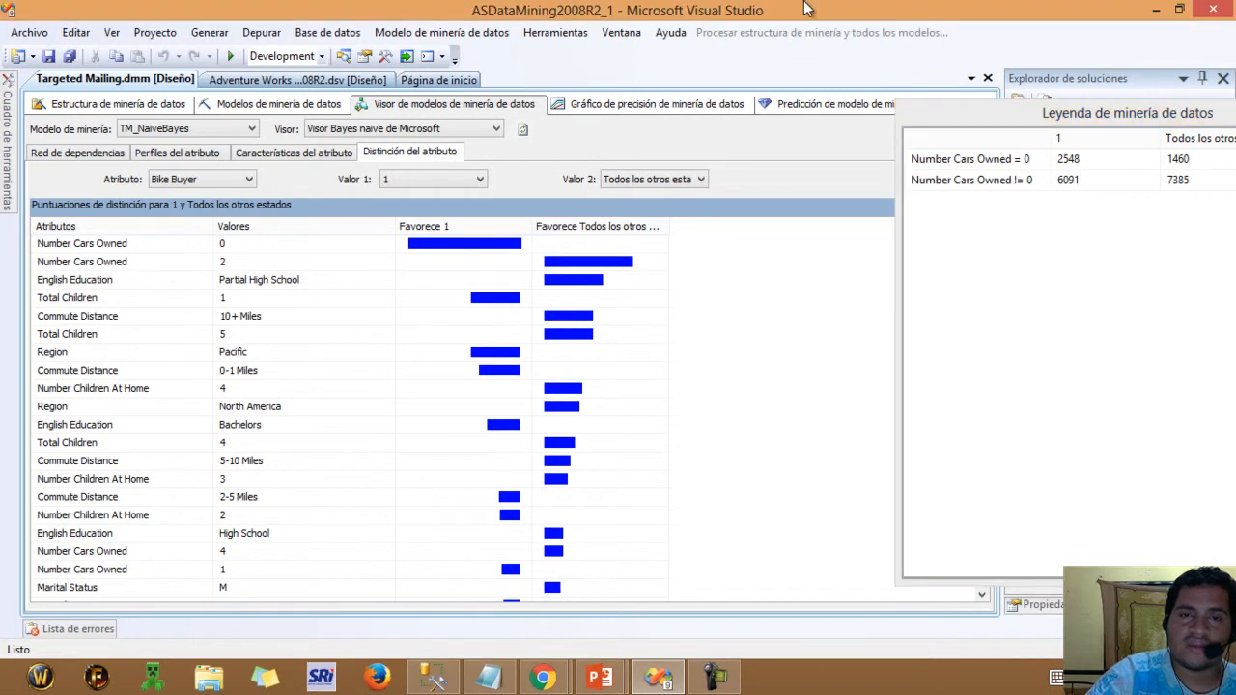
Step: Compare Bike Buyer value 1 with 0 and with ausente in the attribute discrimination view, widening the legend's first column
{"action": "left_click", "coordinate": [697, 179]}
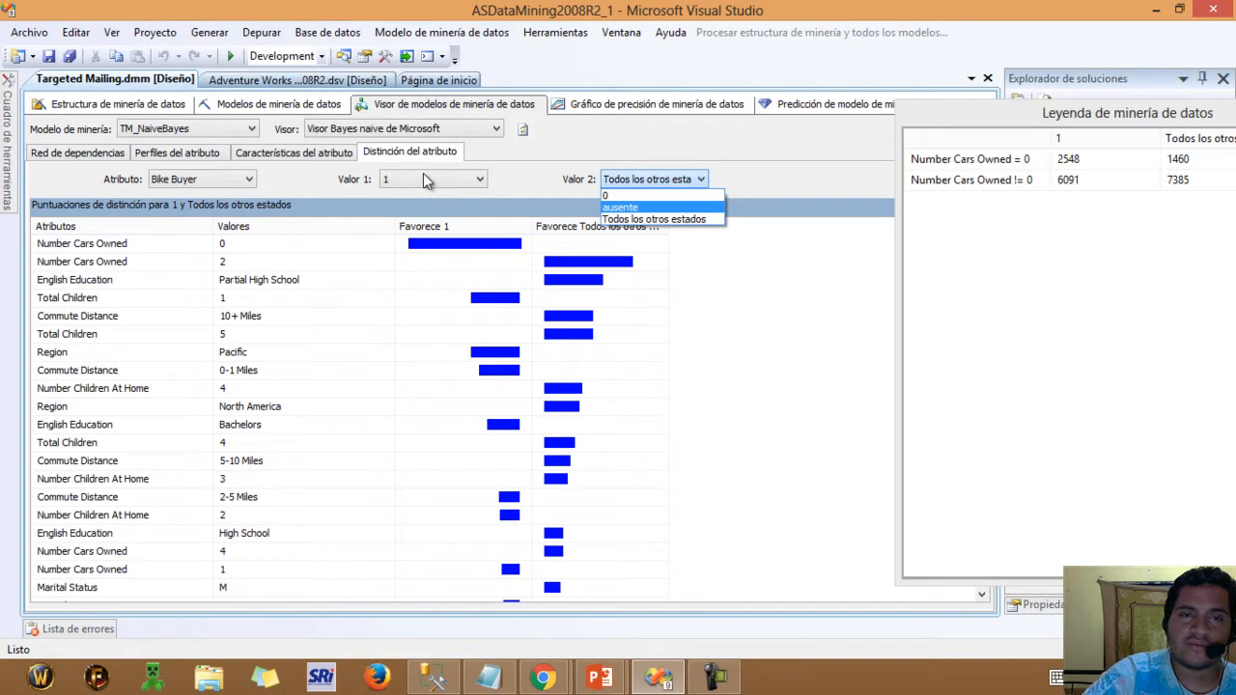
{"action": "left_click", "coordinate": [619, 197]}
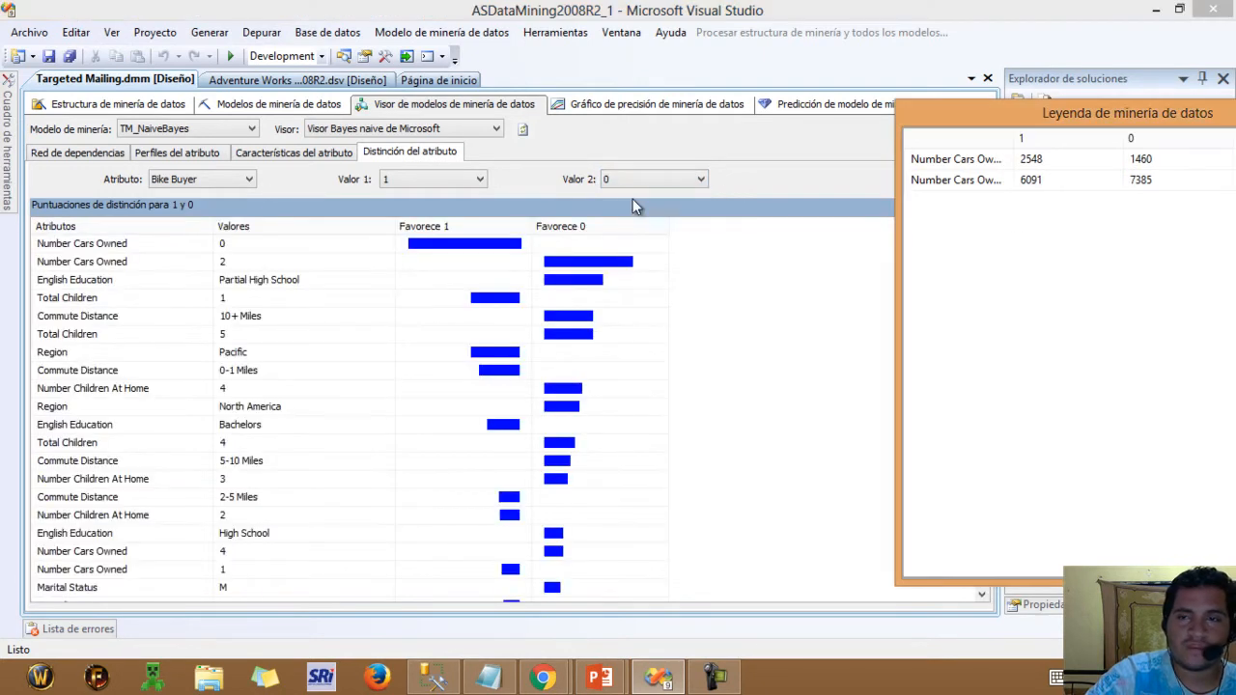
{"action": "left_click", "coordinate": [618, 178]}
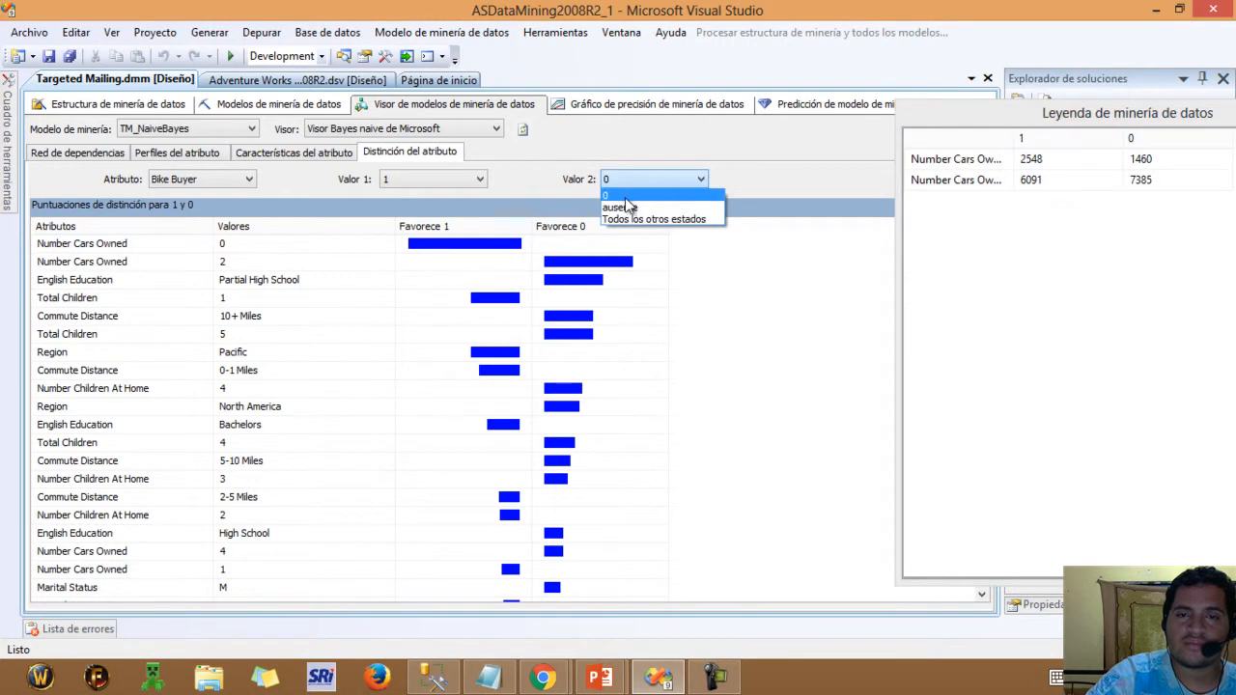
{"action": "left_click", "coordinate": [623, 193]}
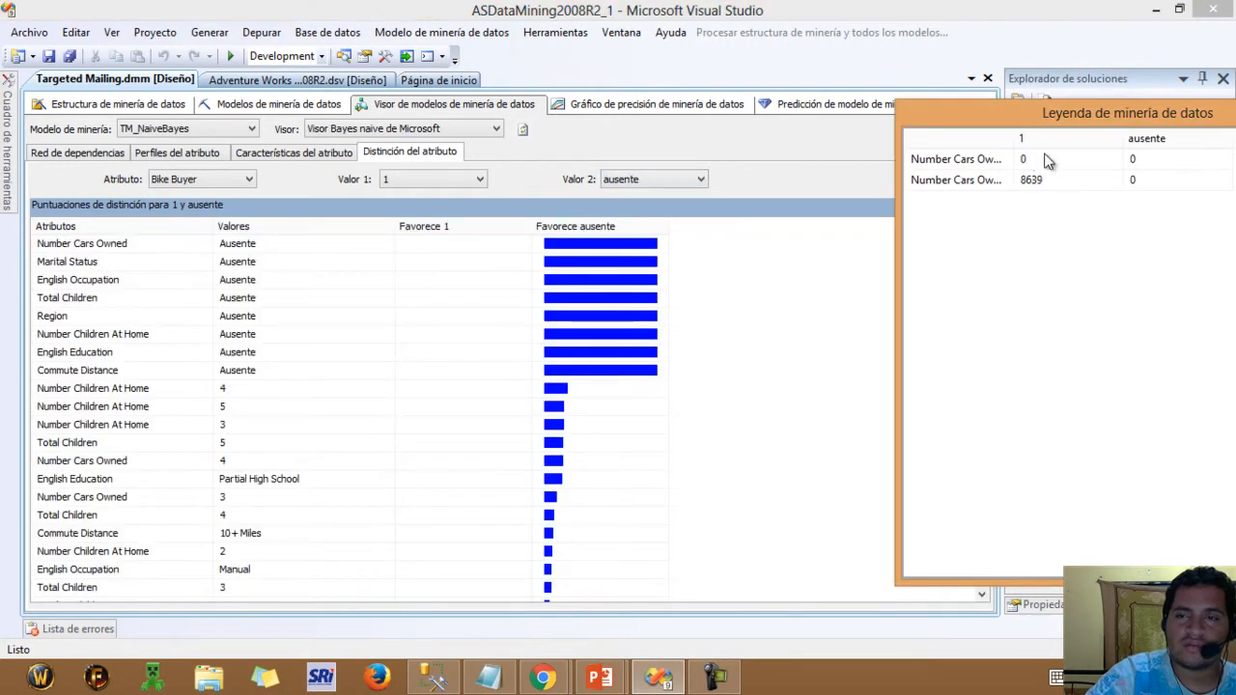
{"action": "left_click_drag", "start_coordinate": [1014, 138], "coordinate": [1063, 139]}
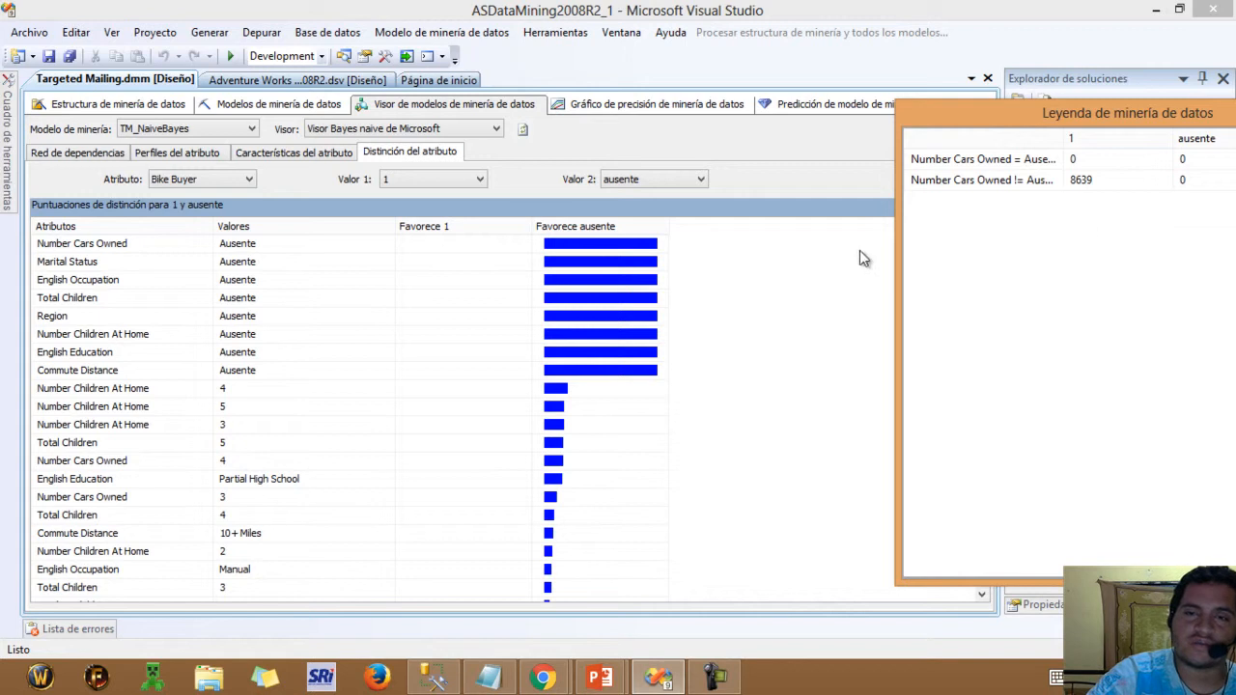
{"action": "left_click", "coordinate": [809, 275]}
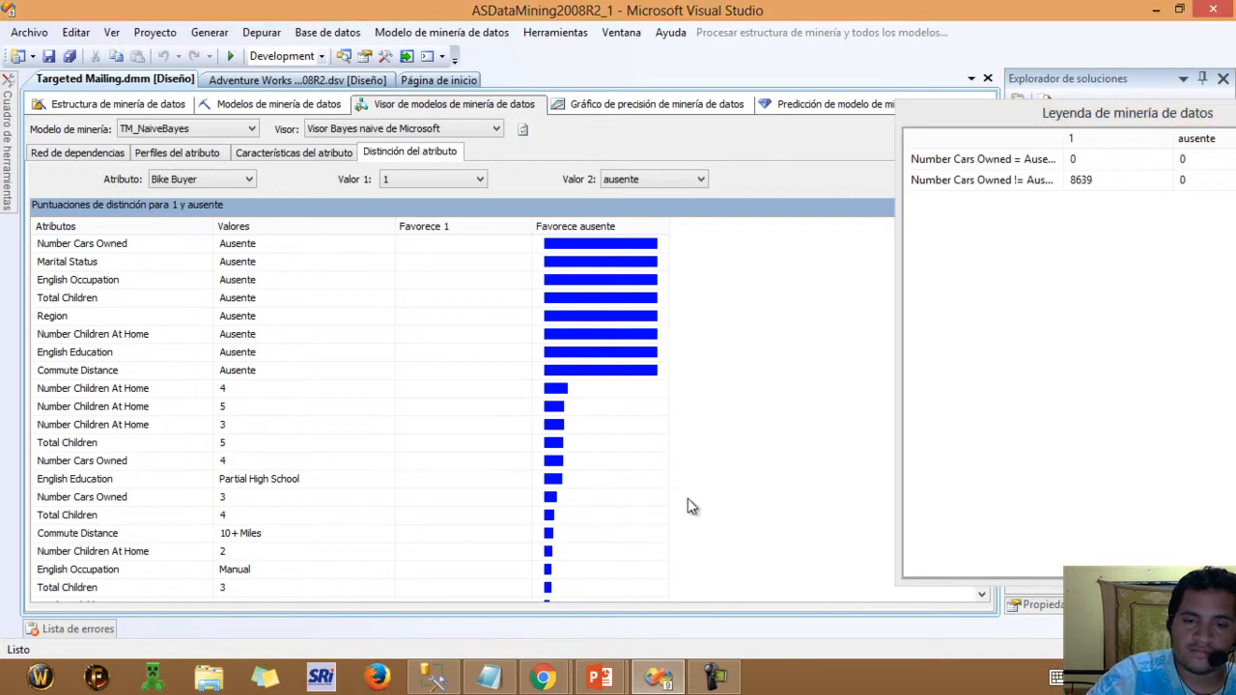
Step: Switch to the running PowerPoint slide show with the LECCIÓN #4 slide
{"action": "mouse_move", "coordinate": [599, 675]}
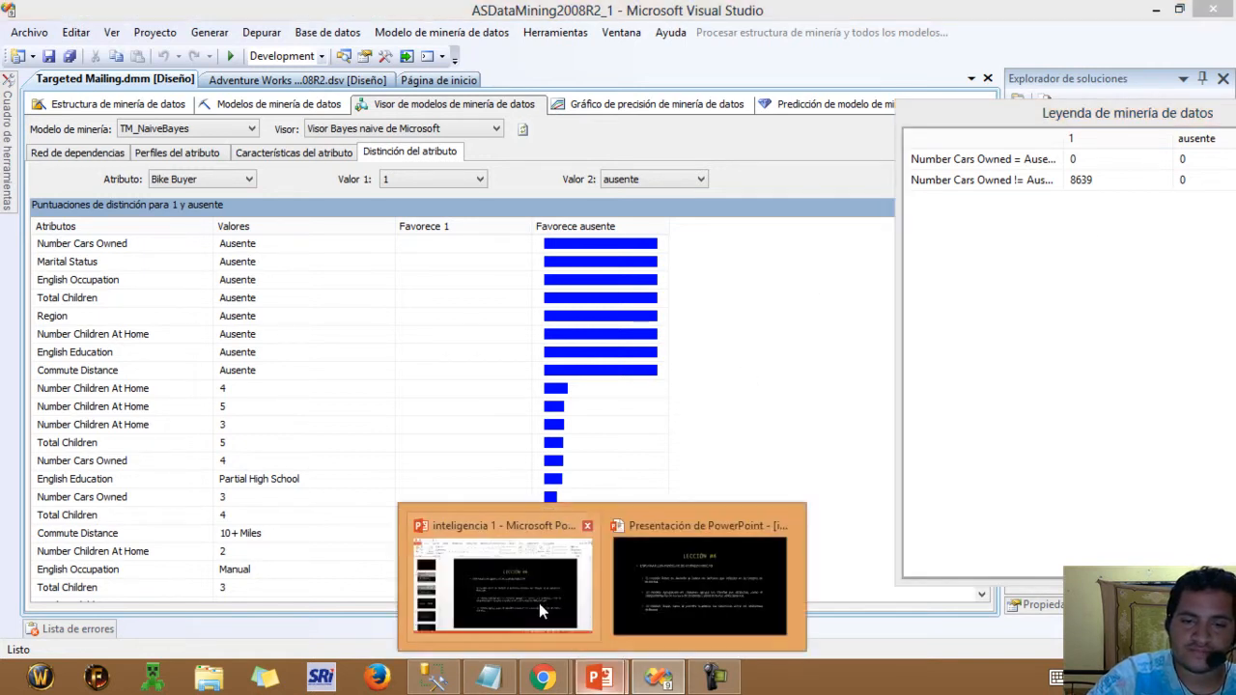
{"action": "left_click", "coordinate": [724, 577]}
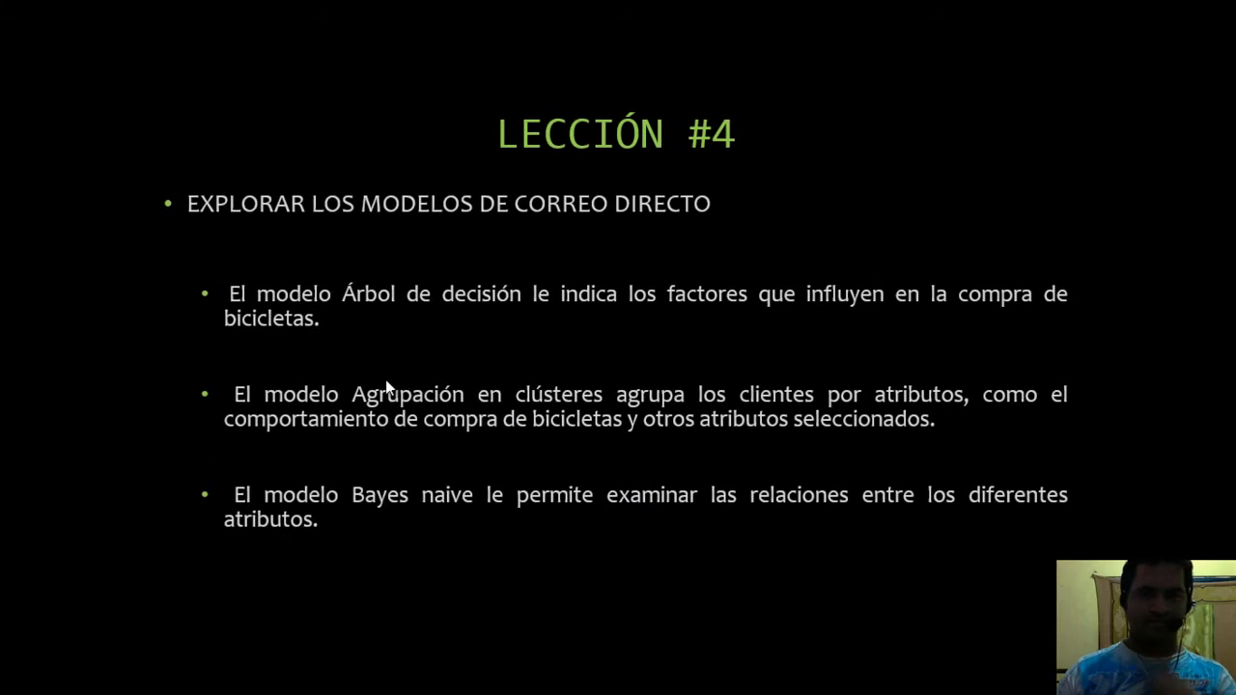
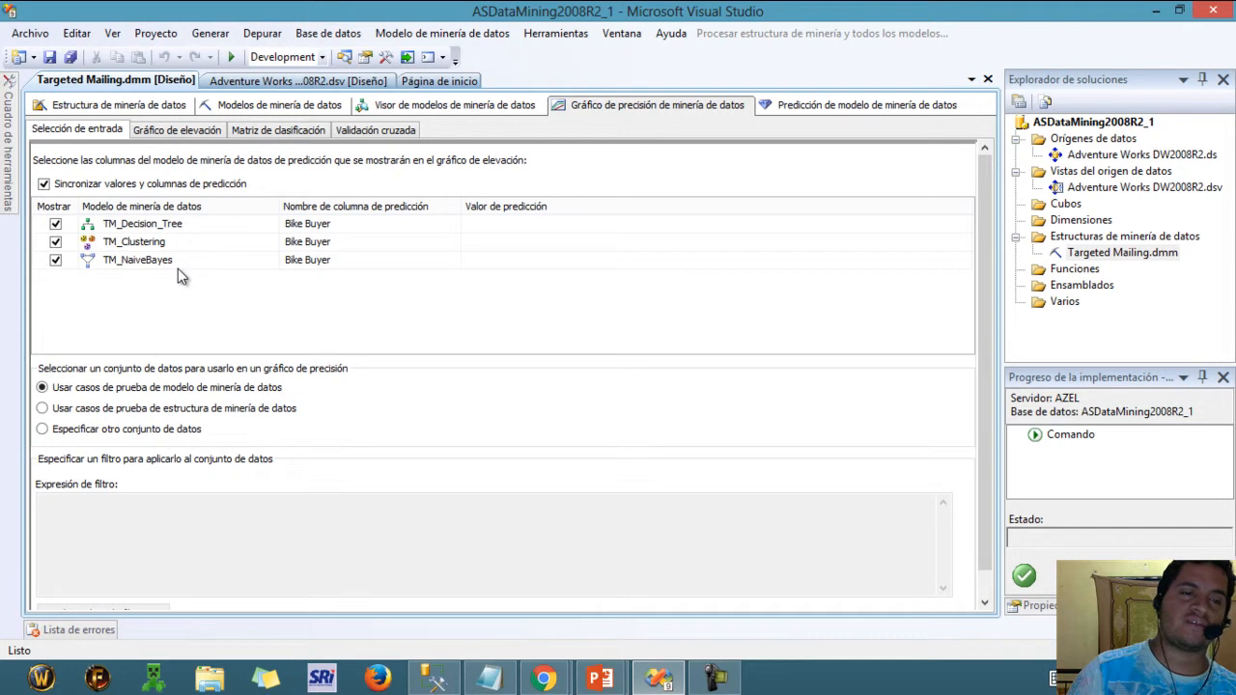
Step: Set the accuracy chart to use the mining structure test cases and a Bike Buyer prediction value of 1 for all models
{"action": "left_click", "coordinate": [100, 410]}
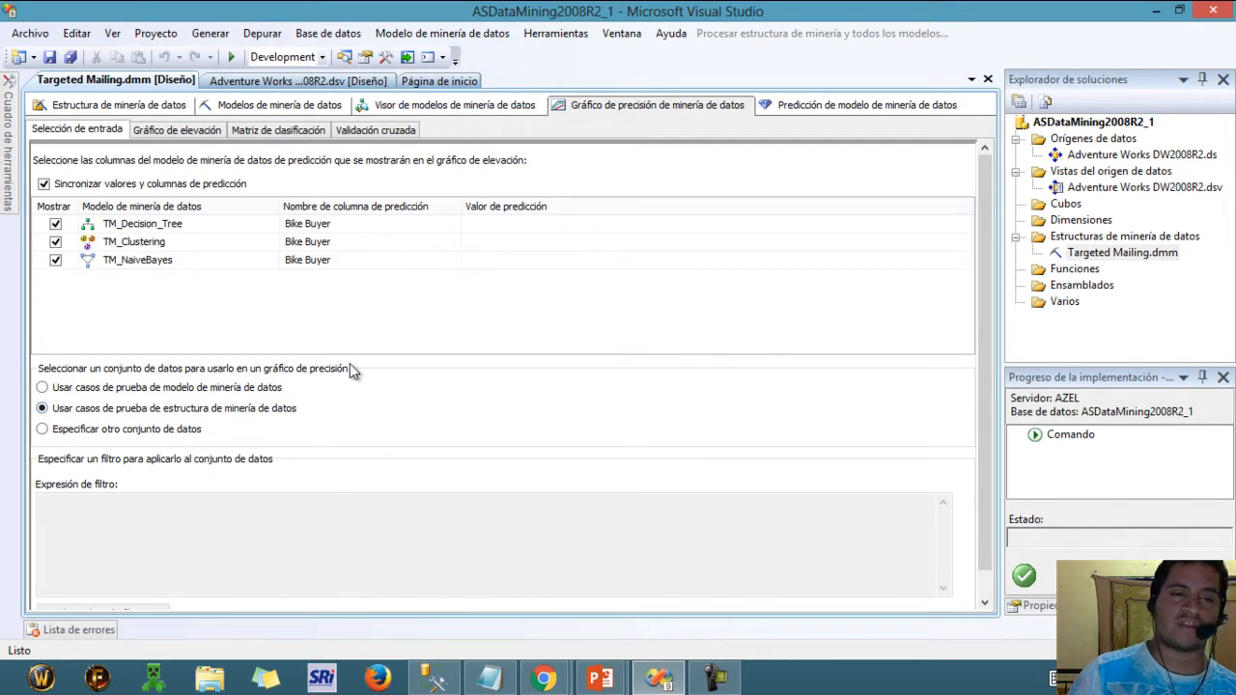
{"action": "left_click", "coordinate": [632, 223]}
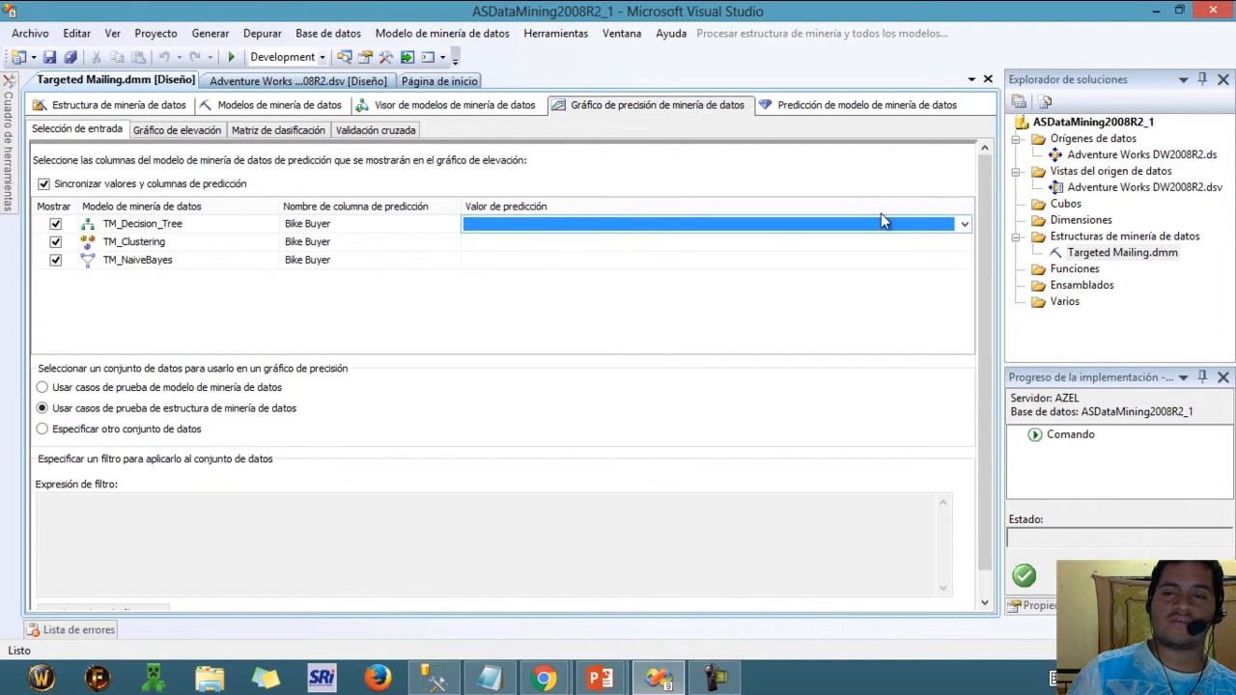
{"action": "left_click", "coordinate": [964, 223]}
{"action": "left_click", "coordinate": [801, 255]}
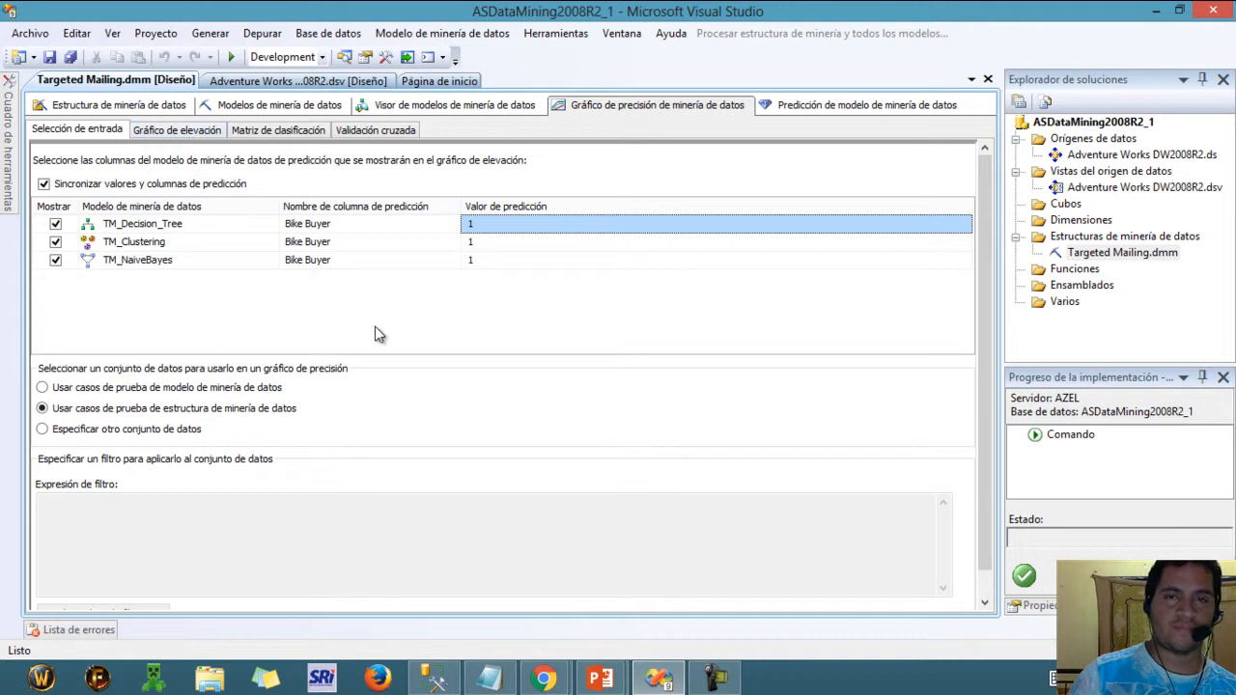
Step: Examine the lift chart comparing the Targeted Mailing models, keeping the chart type as Gráfico de elevación
{"action": "left_click", "coordinate": [206, 135]}
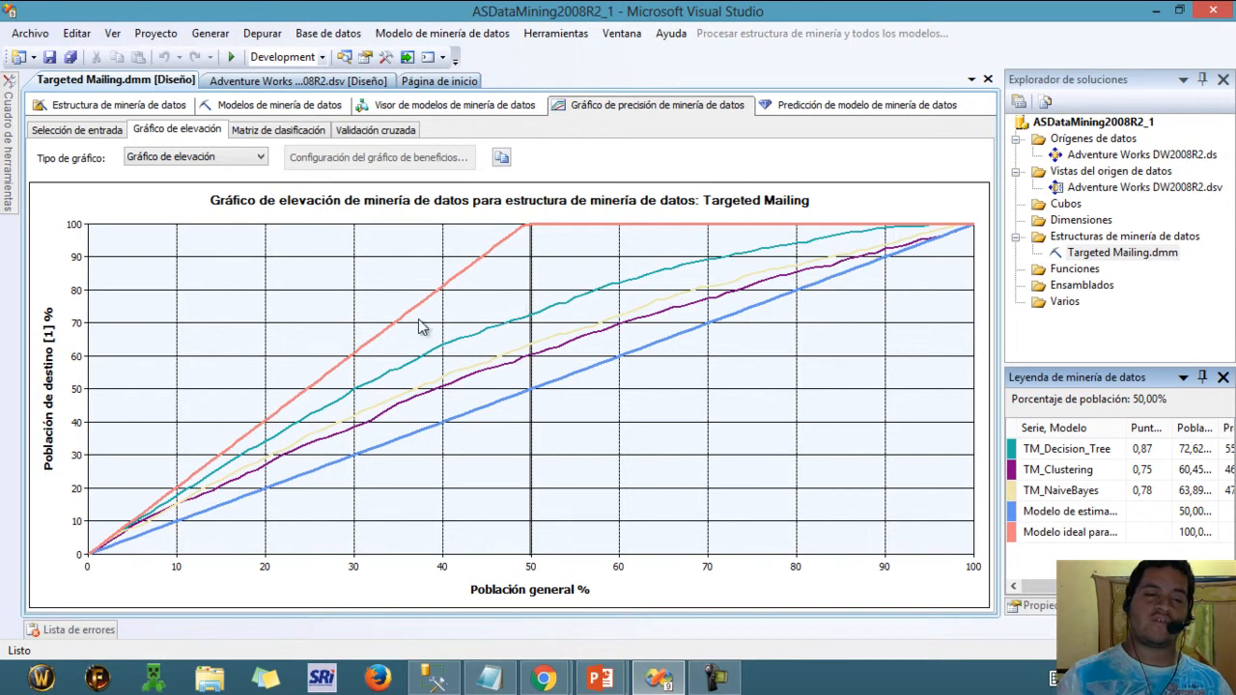
{"action": "mouse_move", "coordinate": [97, 558]}
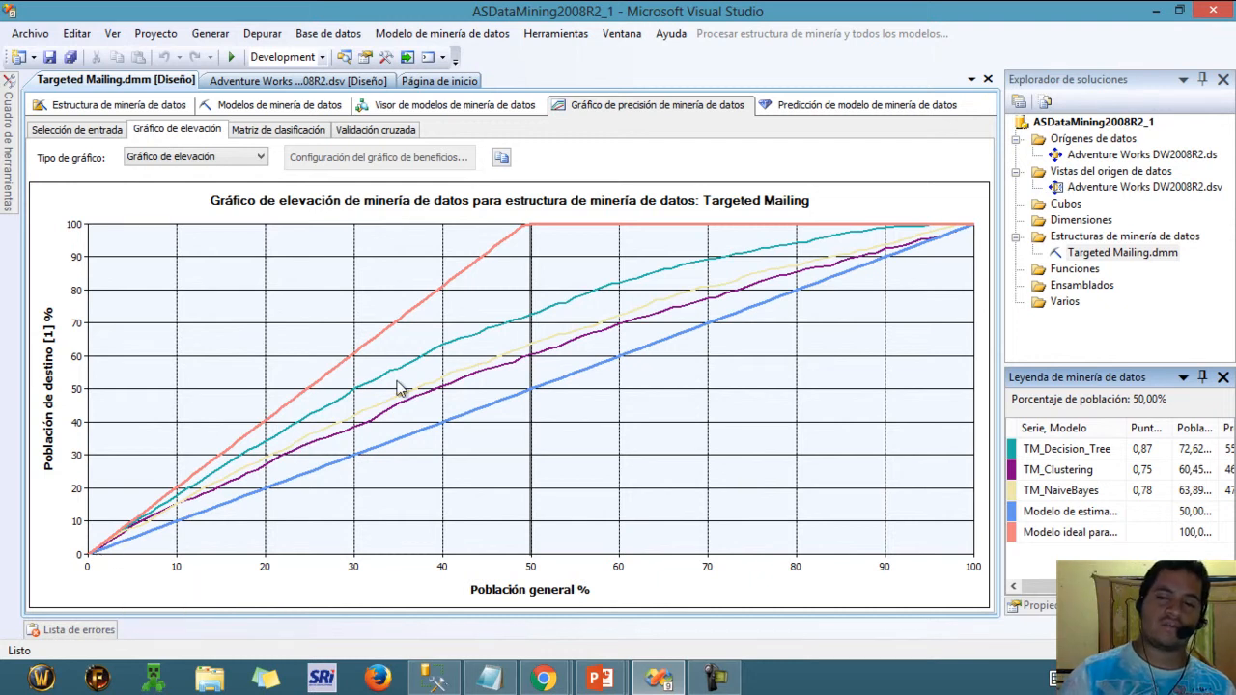
{"action": "left_click", "coordinate": [262, 162]}
{"action": "left_click", "coordinate": [261, 163]}
Step: Review the classification matrix and the cross-validation settings, and return to the lift chart
{"action": "left_click", "coordinate": [273, 130]}
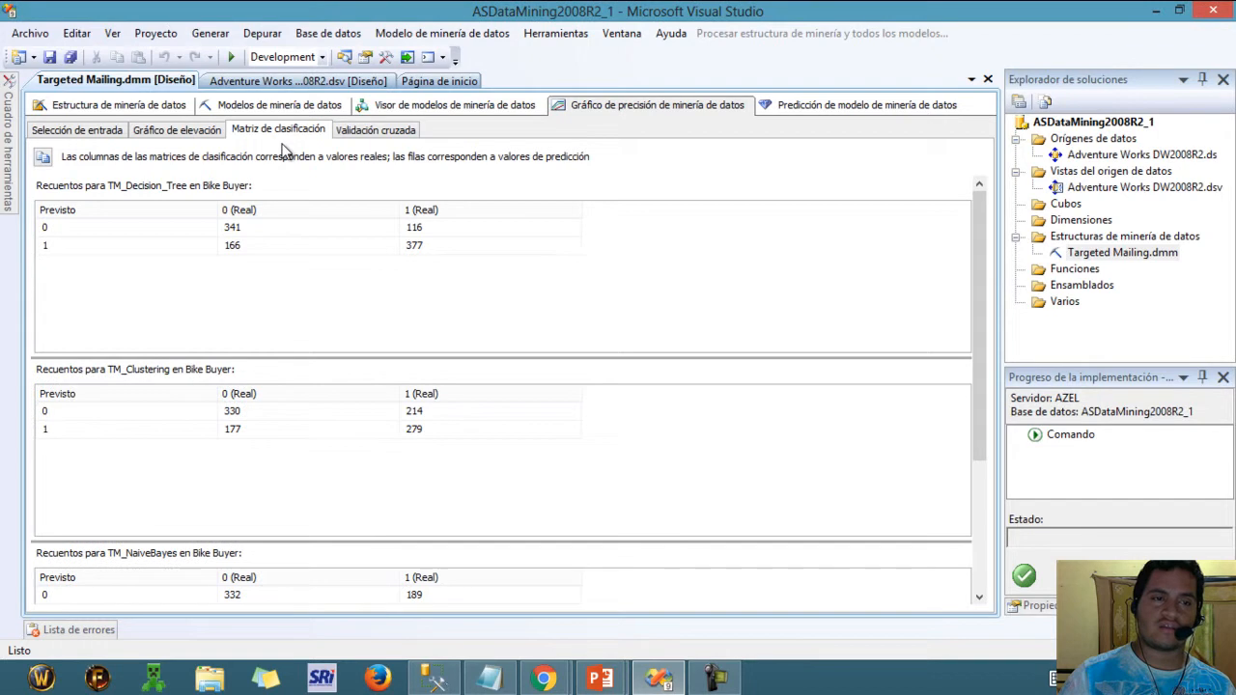
{"action": "left_click", "coordinate": [383, 132]}
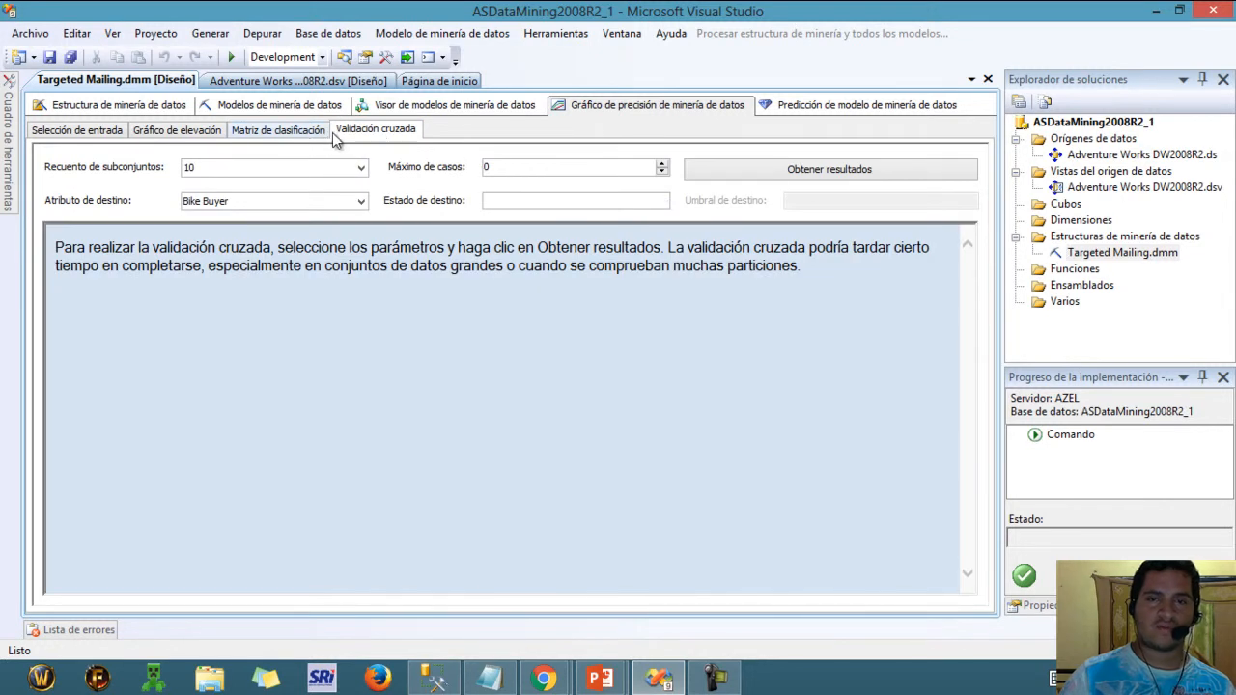
{"action": "left_click", "coordinate": [301, 132]}
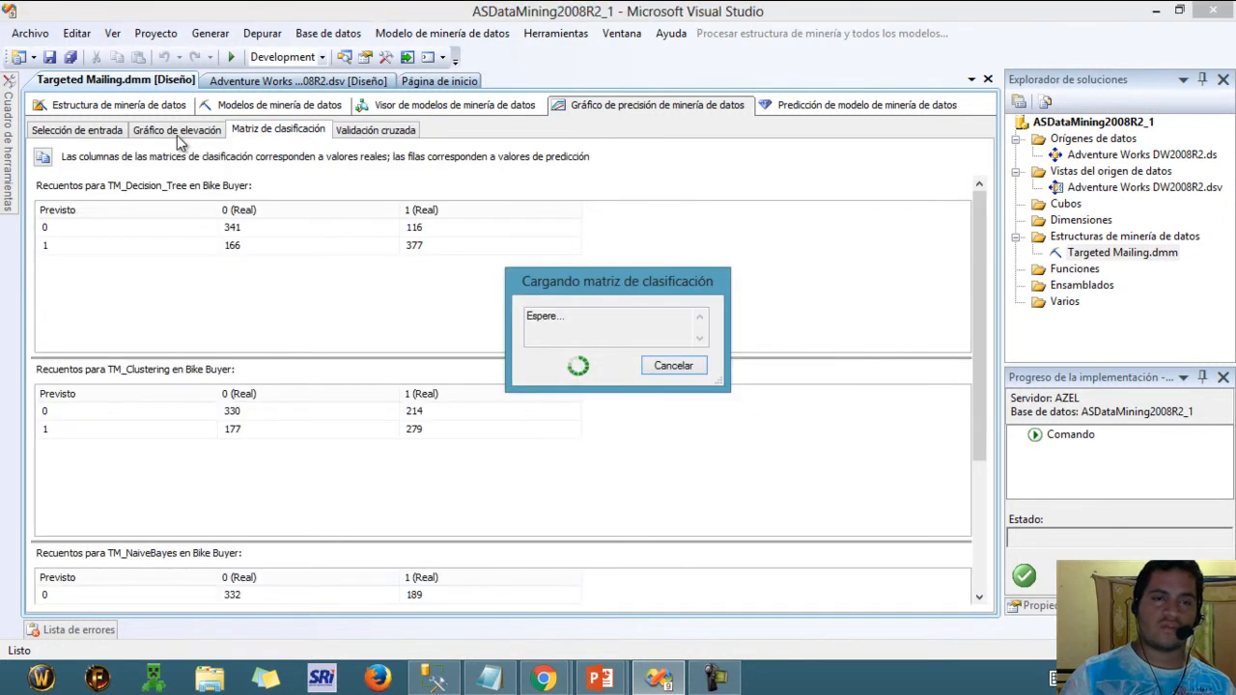
{"action": "left_click", "coordinate": [177, 136]}
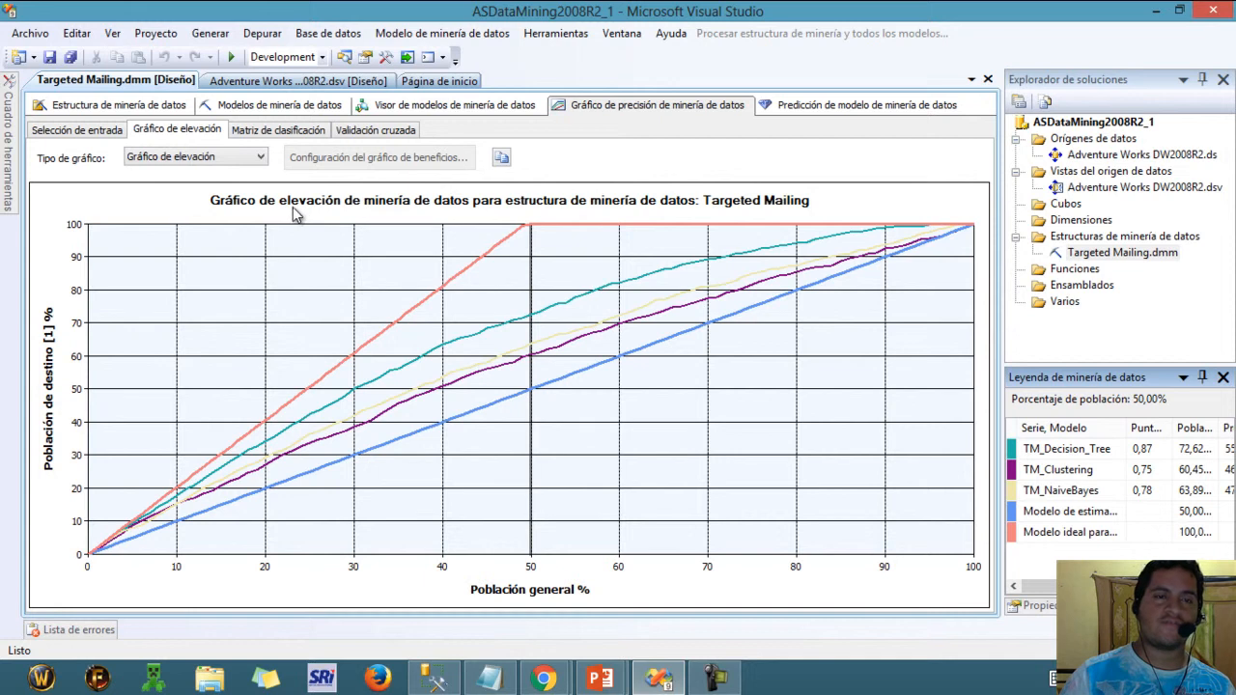
Step: Show the mining models defined in the Targeted Mailing structure with their column usage
{"action": "left_click", "coordinate": [134, 107]}
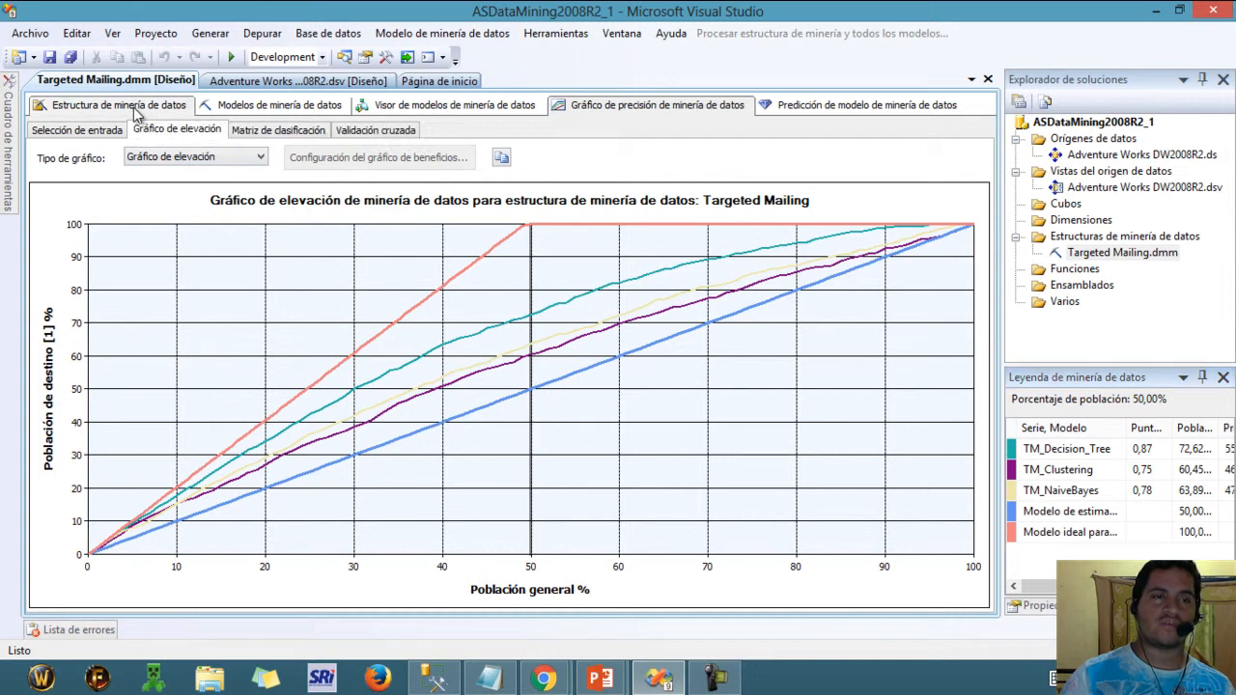
{"action": "left_click", "coordinate": [214, 107]}
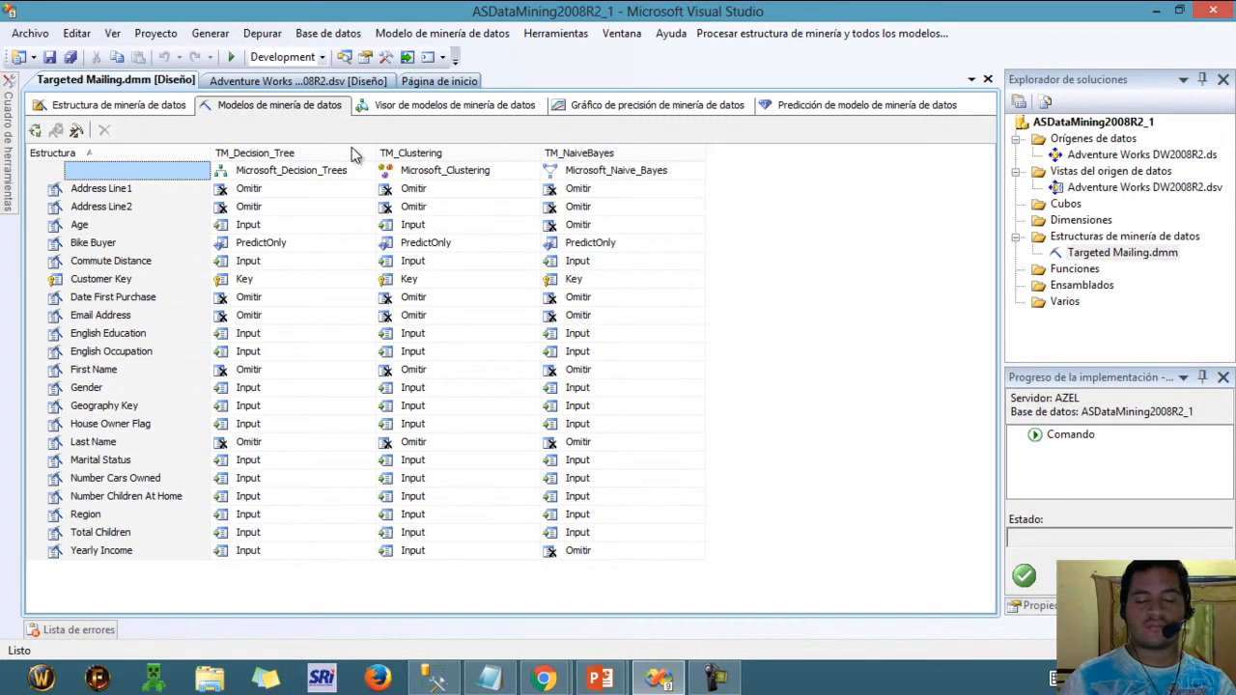
{"action": "right_click", "coordinate": [144, 166]}
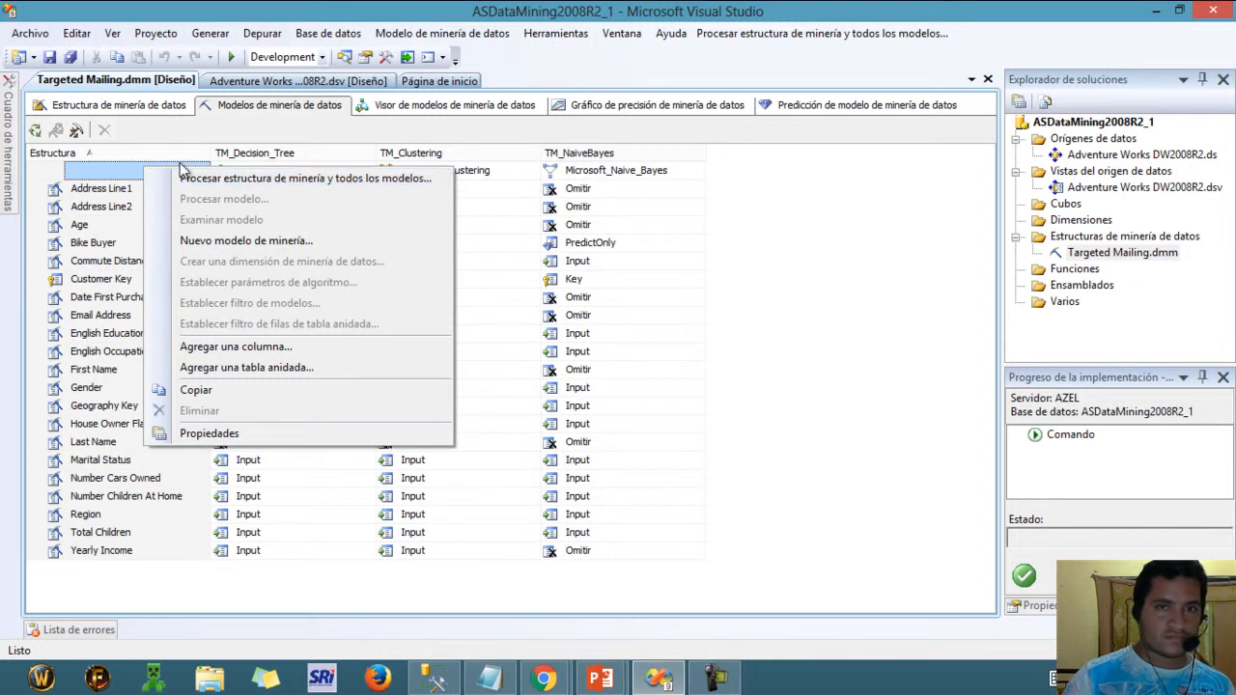
{"action": "left_click", "coordinate": [583, 8]}
{"action": "left_click", "coordinate": [271, 174]}
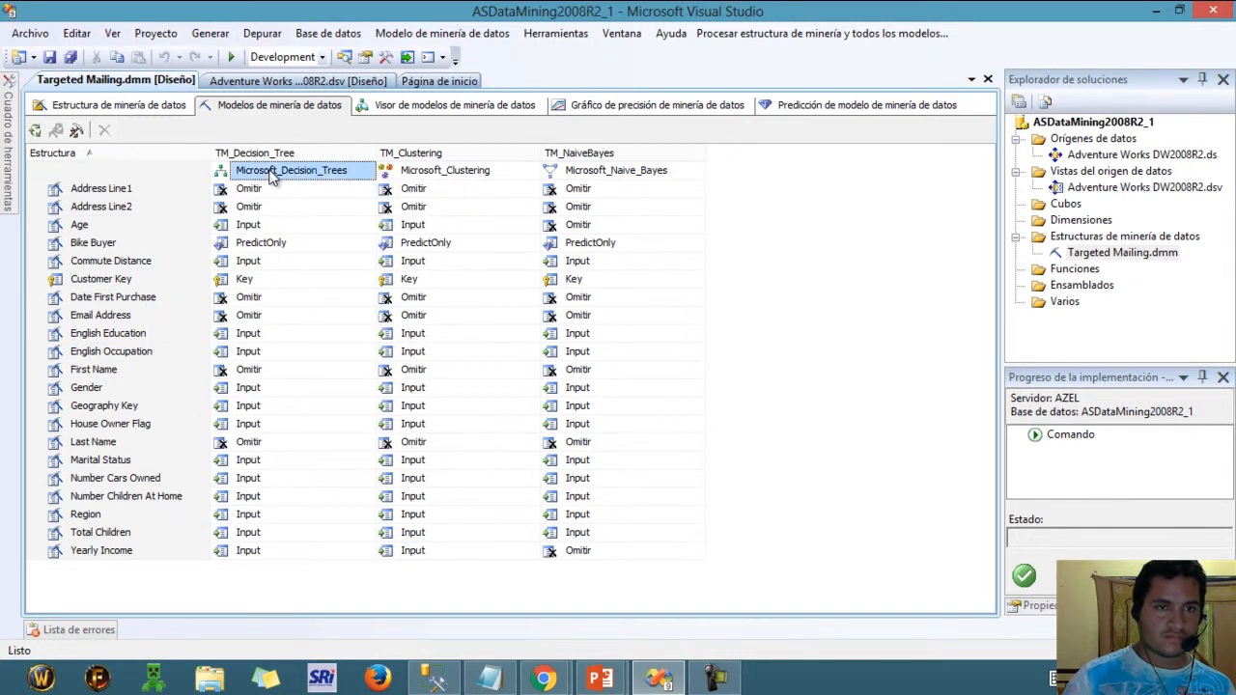
{"action": "right_click", "coordinate": [270, 174]}
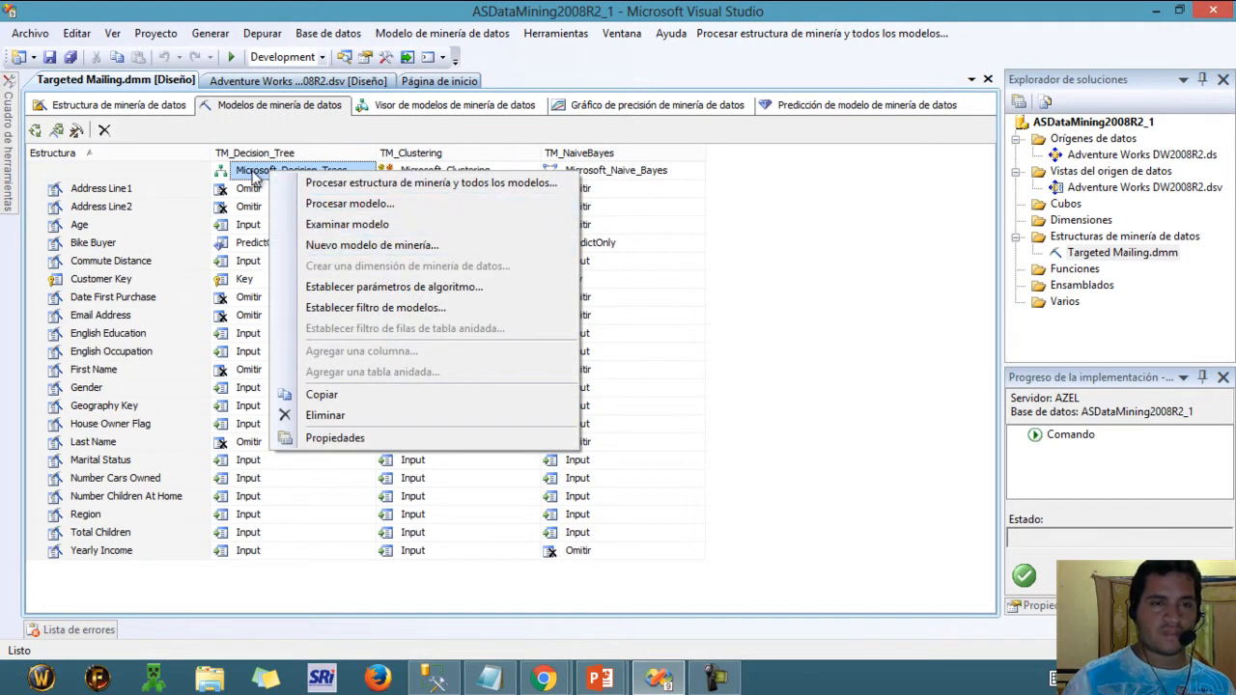
{"action": "left_click", "coordinate": [285, 6]}
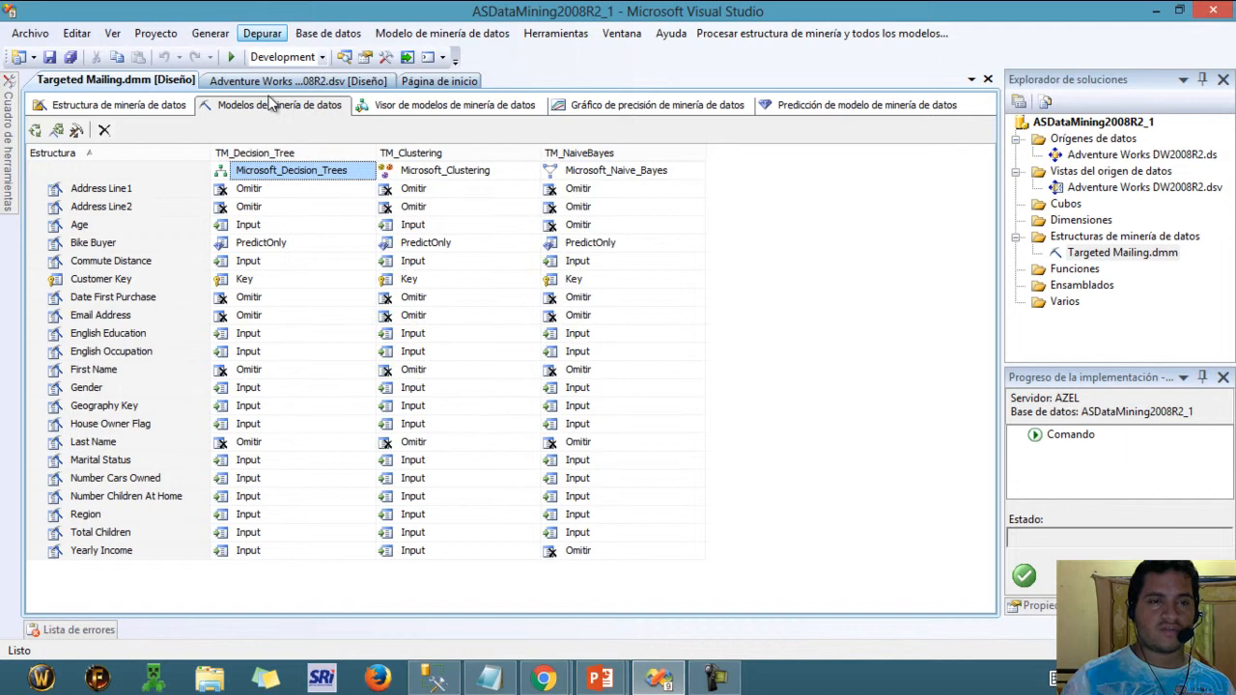
{"action": "right_click", "coordinate": [274, 181]}
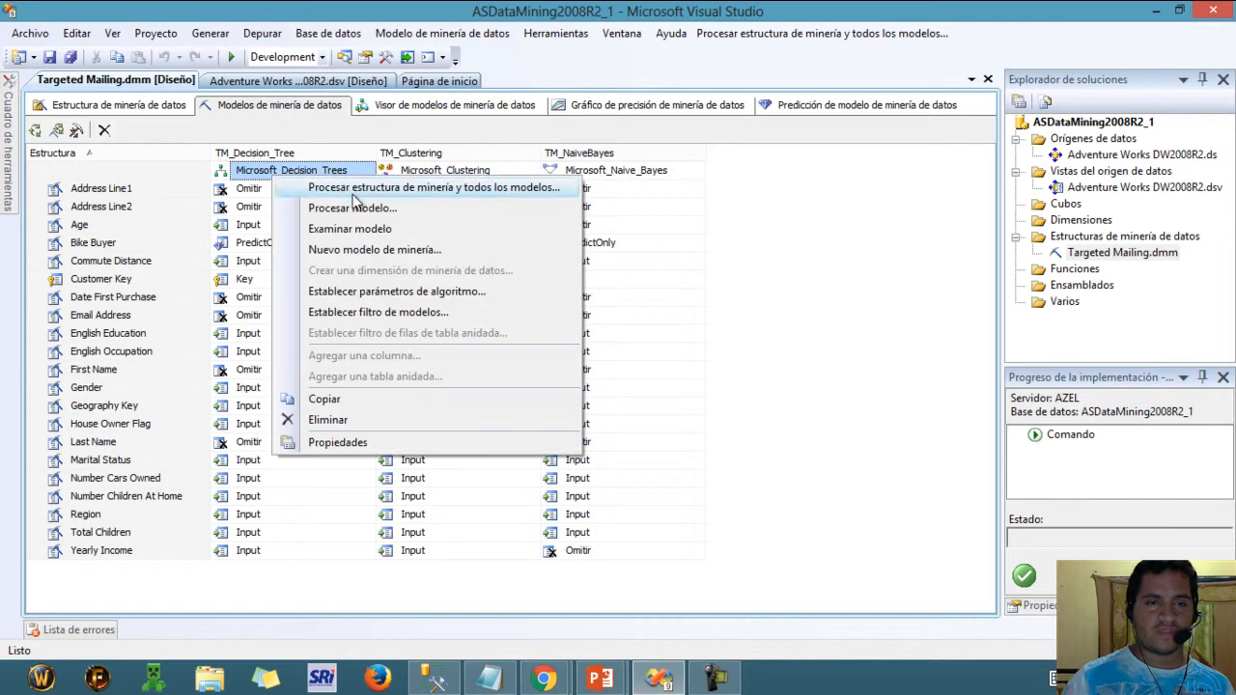
{"action": "left_click", "coordinate": [351, 313]}
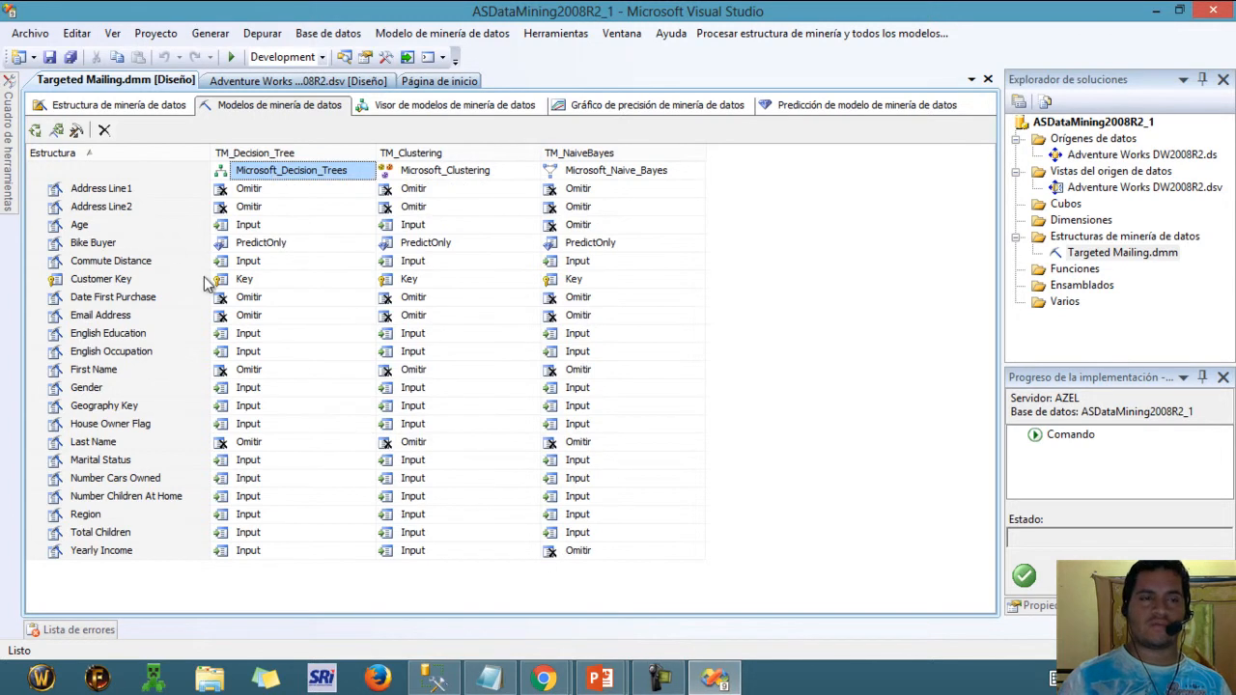
Step: Create a new mining model named TM_Decision_Tree_Male that uses the Microsoft Decision Trees algorithm
{"action": "right_click", "coordinate": [173, 174]}
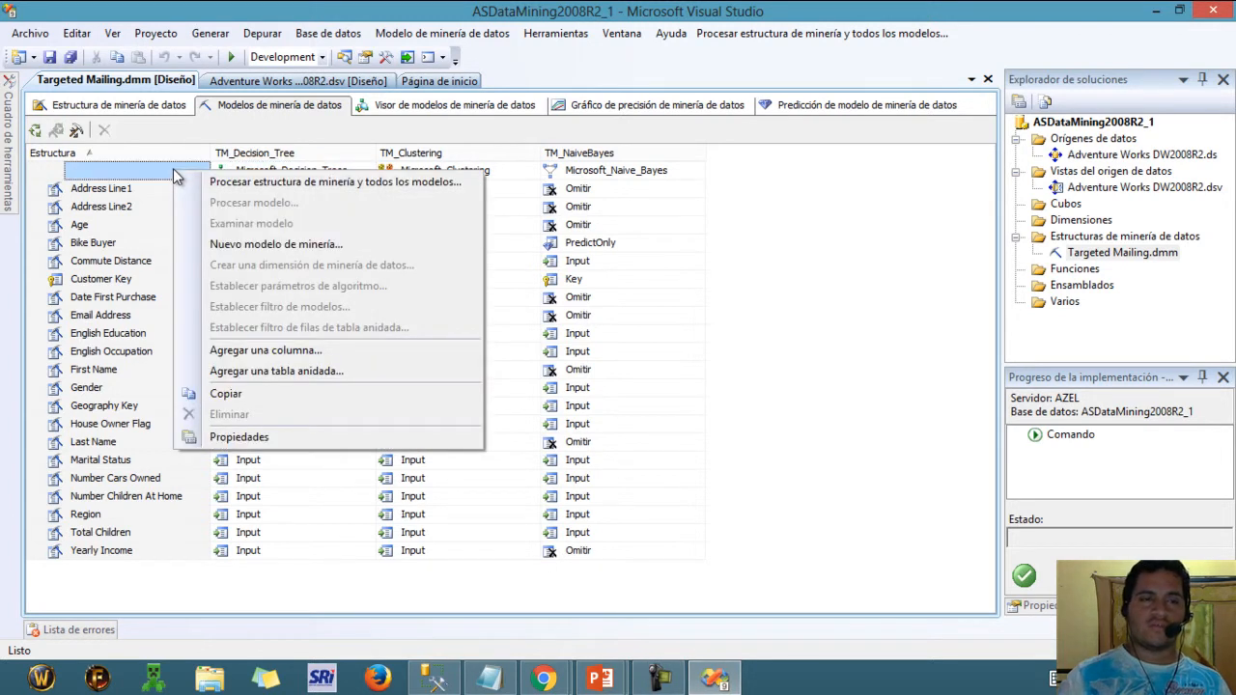
{"action": "left_click", "coordinate": [288, 248]}
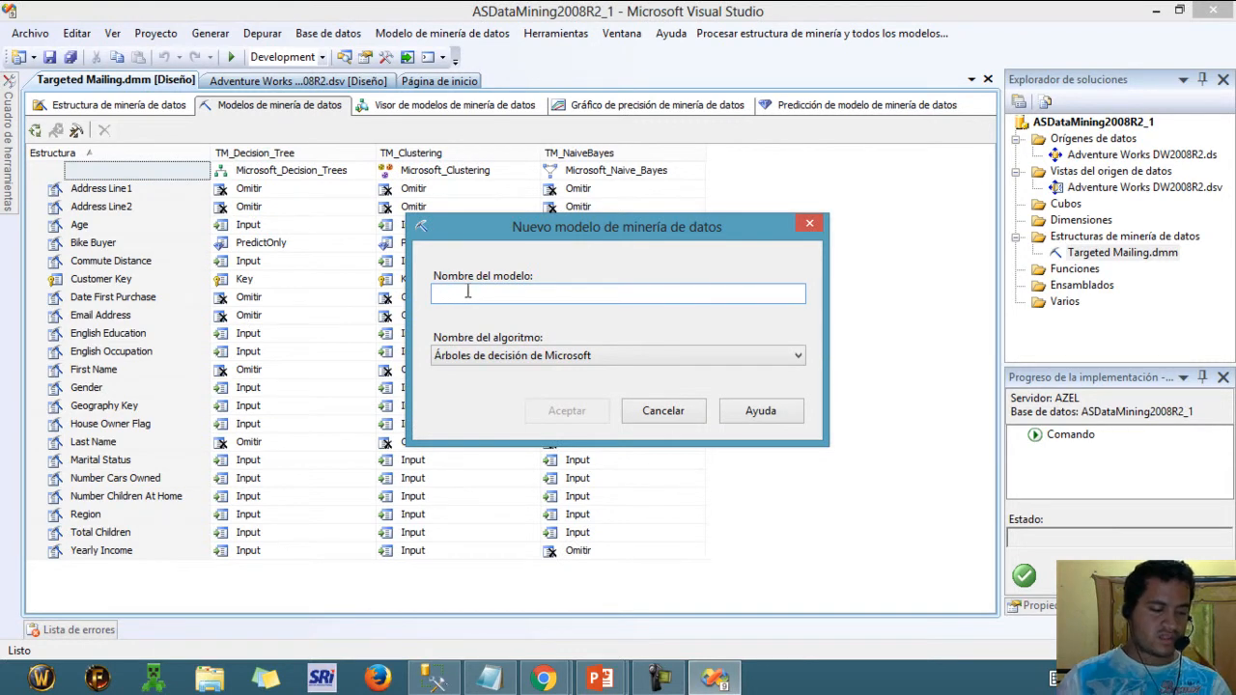
{"action": "type", "text": "TM"}
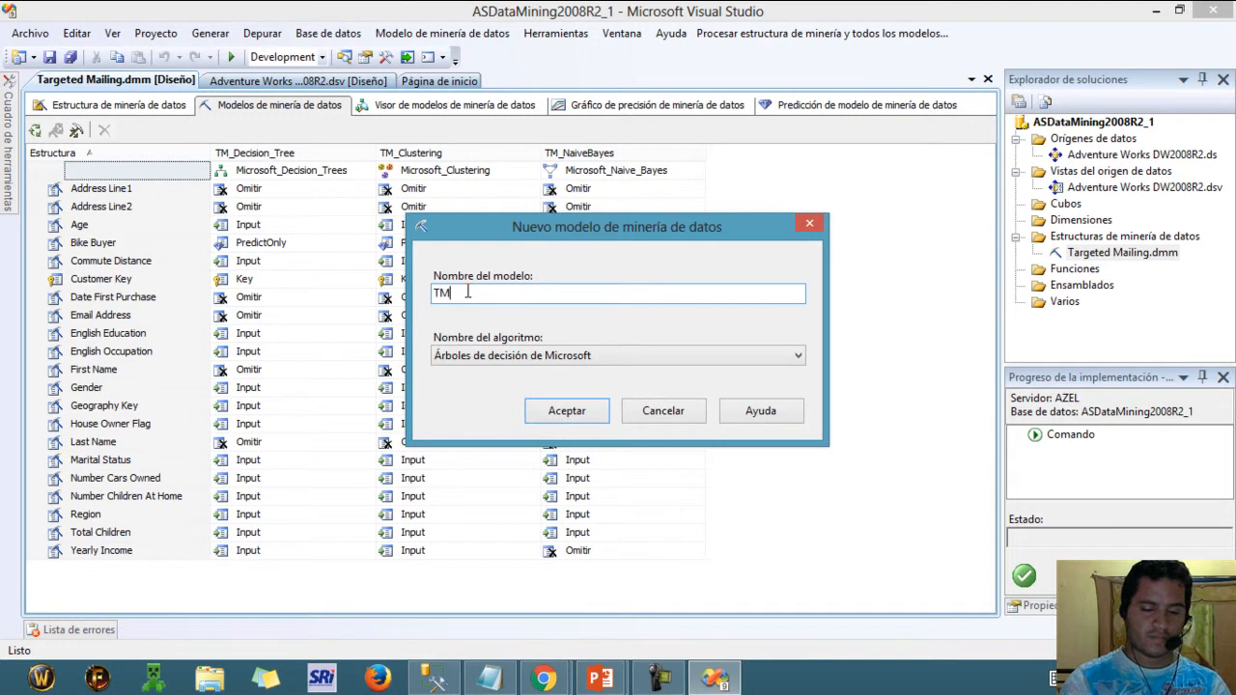
{"action": "type", "text": "_De"}
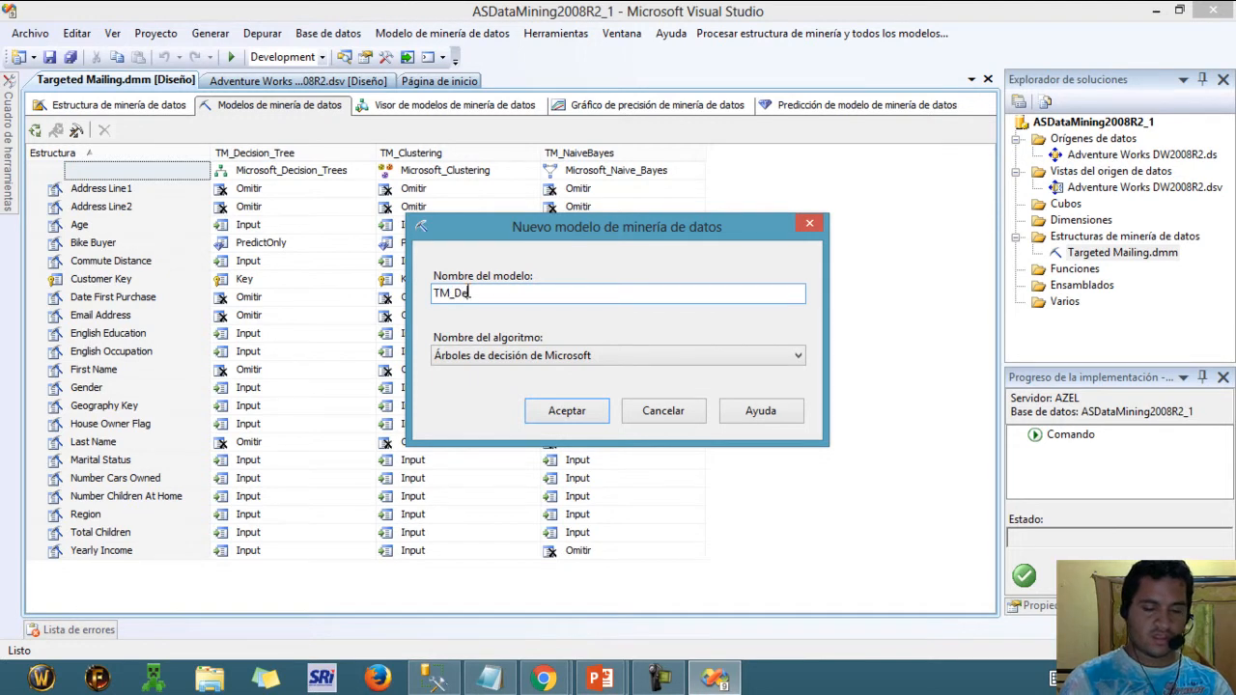
{"action": "type", "text": "cision_"}
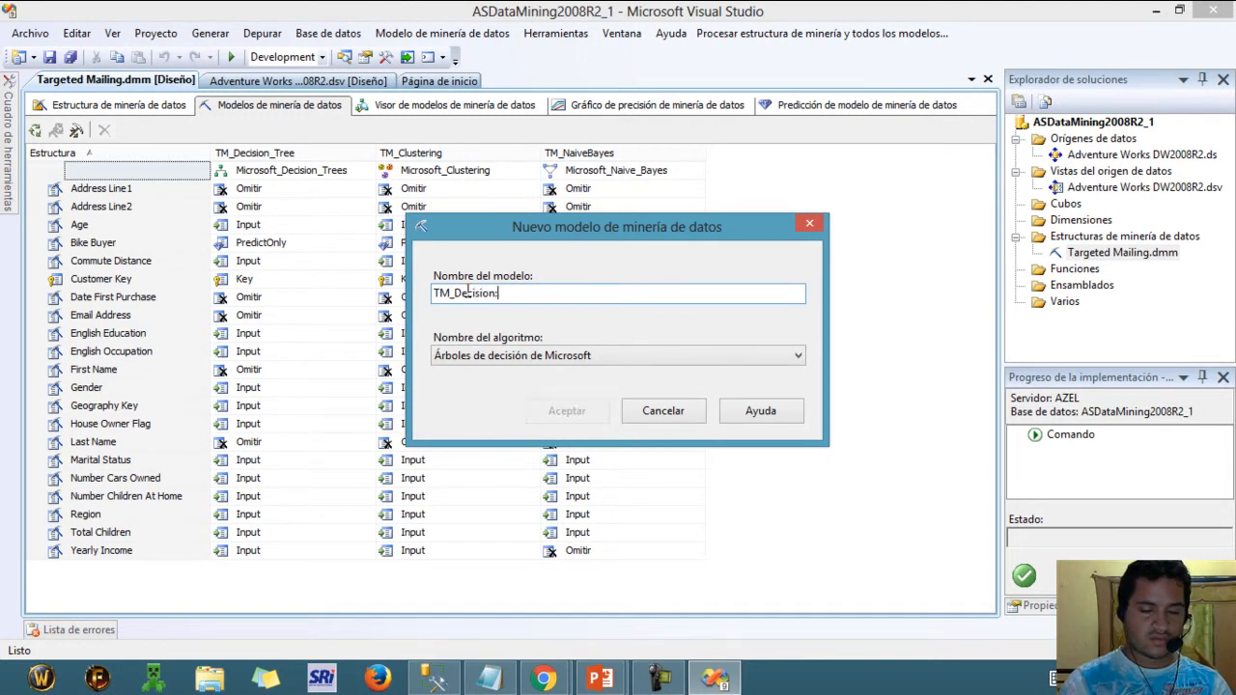
{"action": "type", "text": "T"}
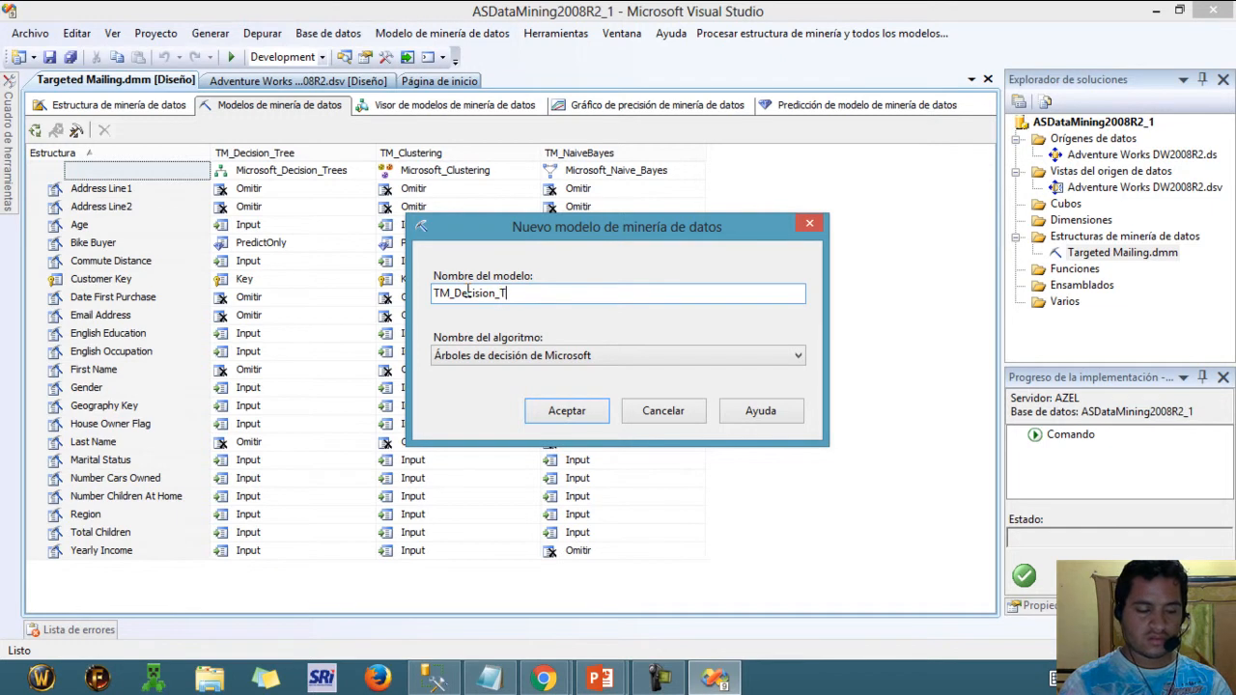
{"action": "type", "text": "ree_"}
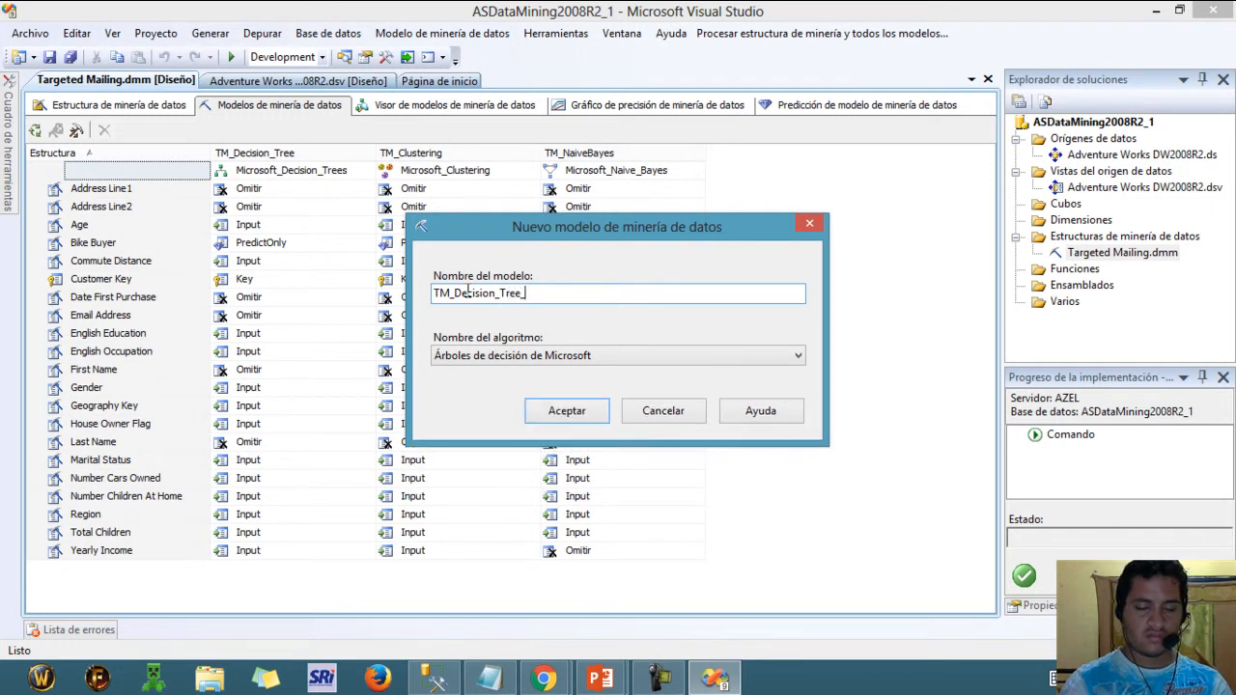
{"action": "type", "text": "Male"}
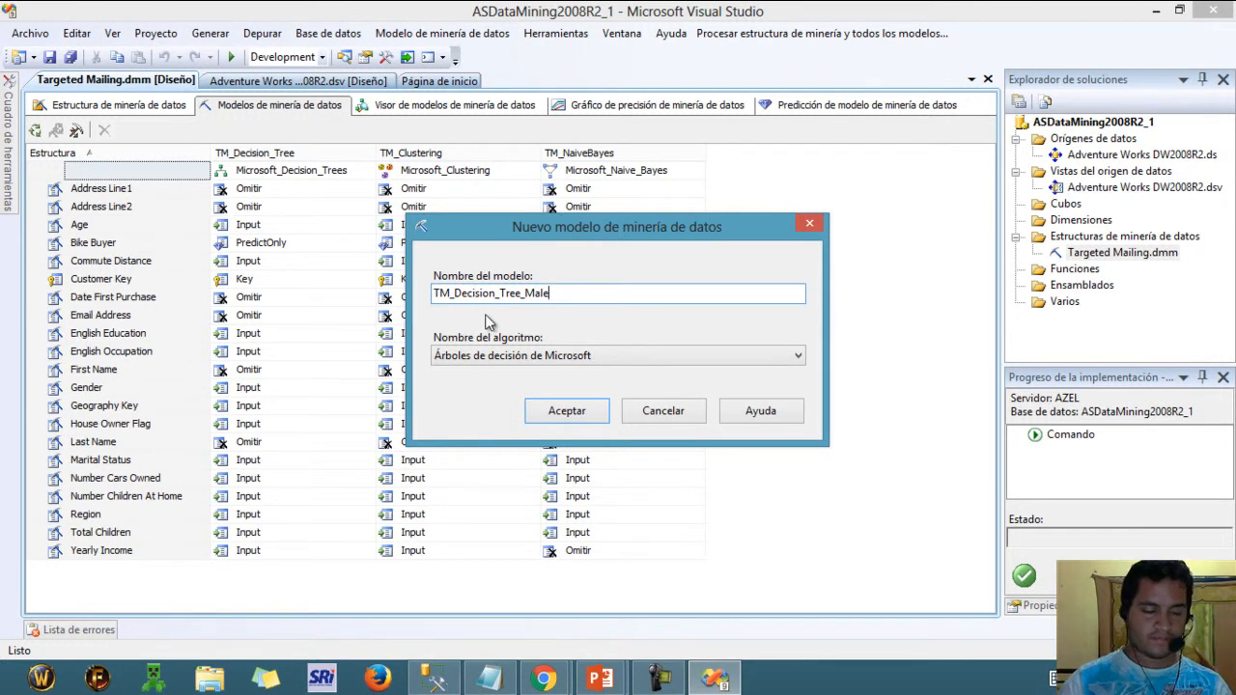
{"action": "left_click", "coordinate": [576, 419]}
Step: Create a new mining model named TM_Decision_Tree_Female that uses the Microsoft Decision Trees algorithm
{"action": "right_click", "coordinate": [307, 171]}
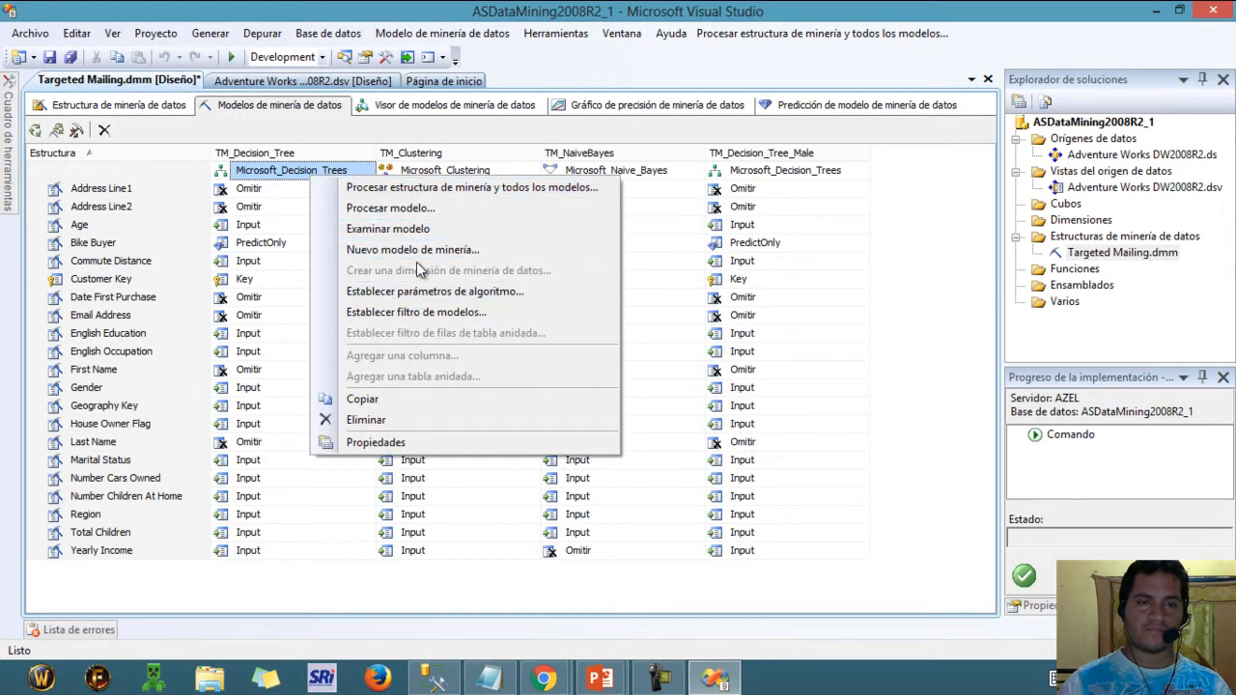
{"action": "left_click", "coordinate": [444, 249]}
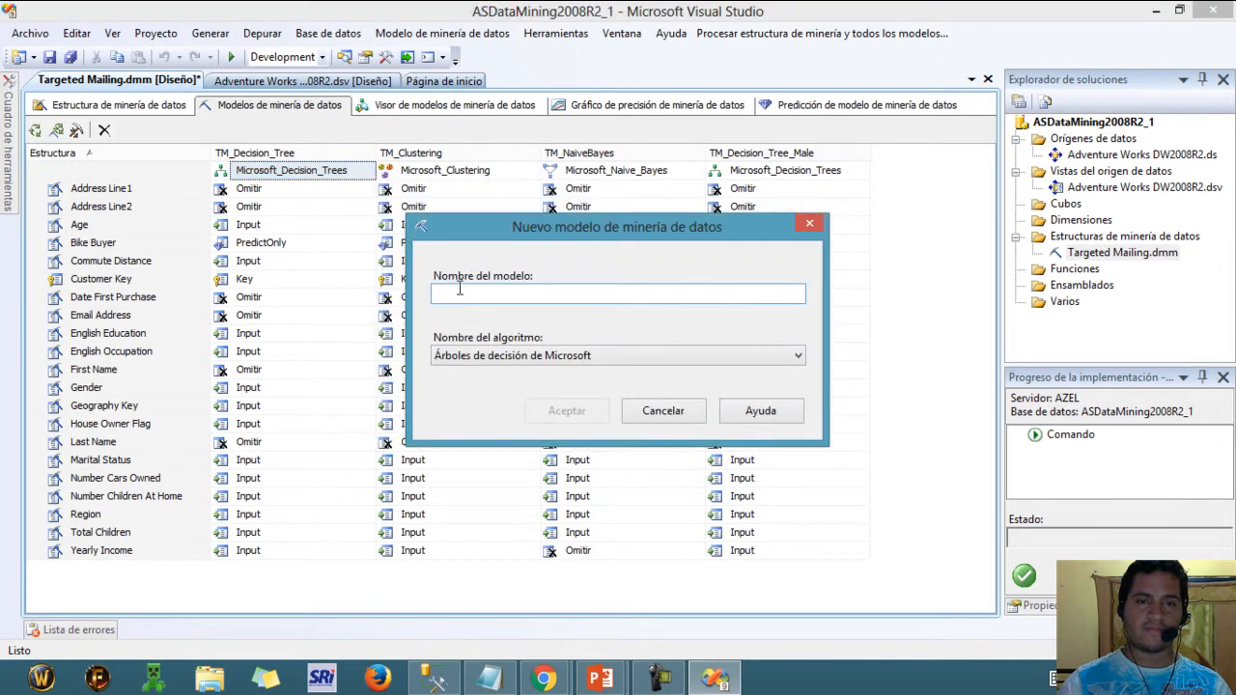
{"action": "type", "text": "TM_D"}
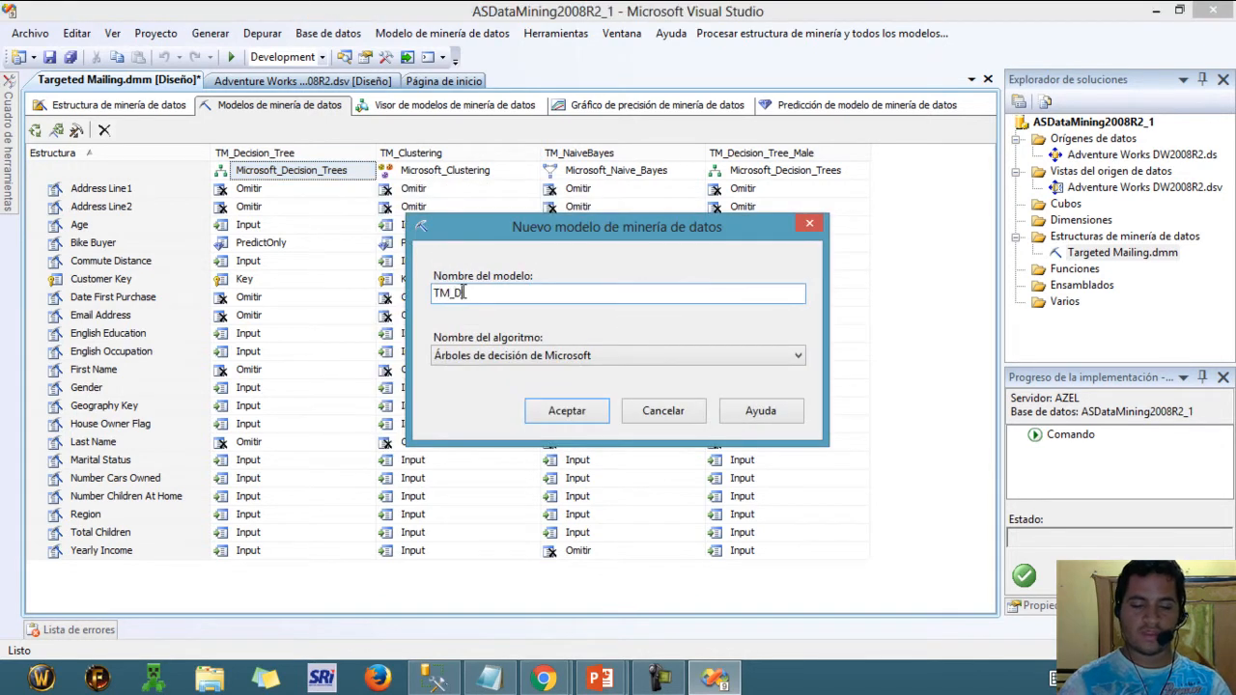
{"action": "type", "text": "ecision_Tree"}
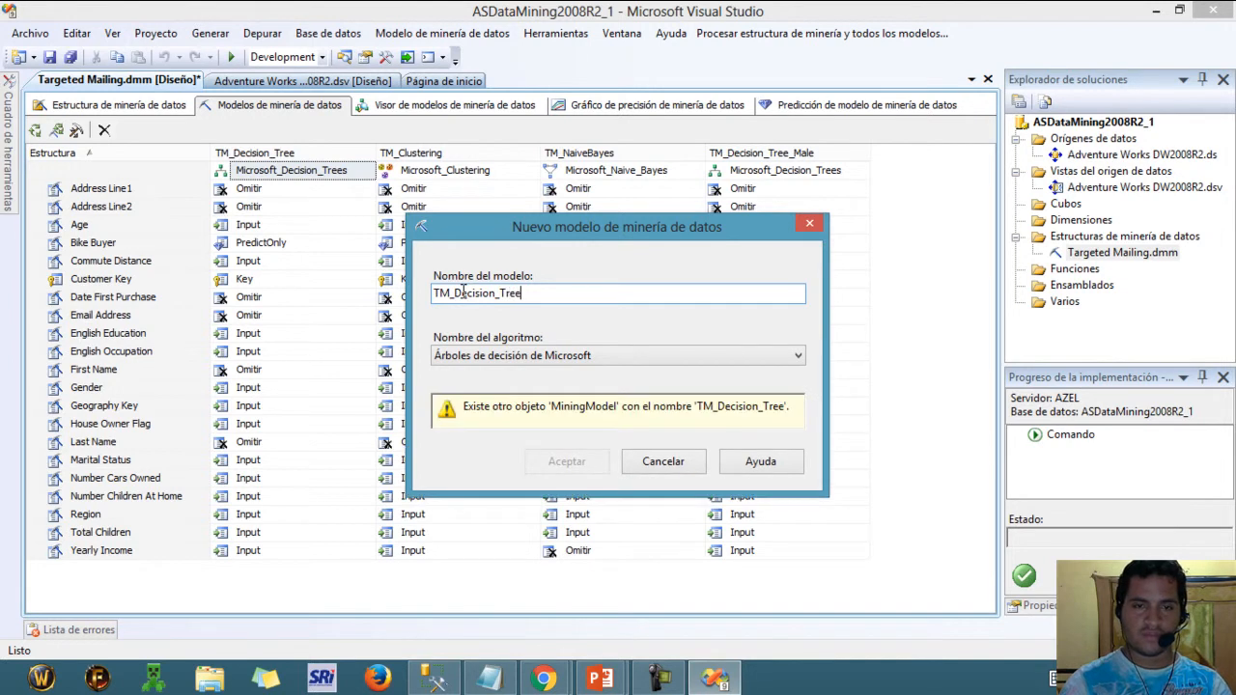
{"action": "type", "text": "_"}
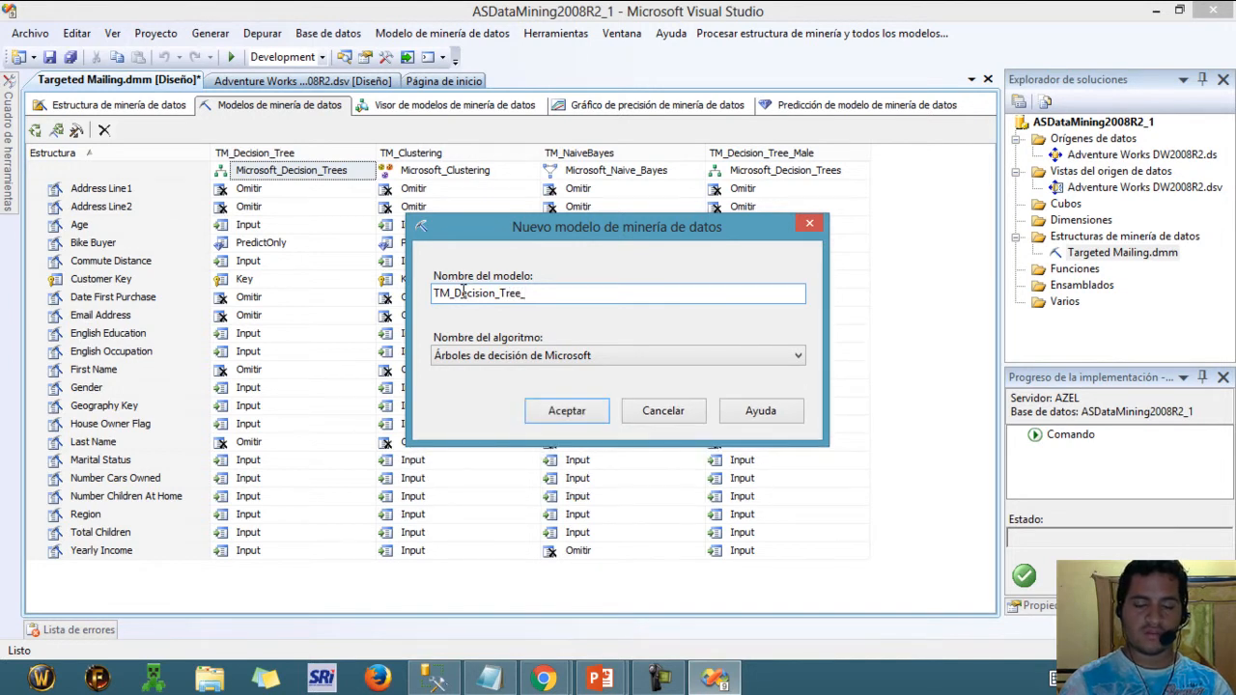
{"action": "type", "text": "Female"}
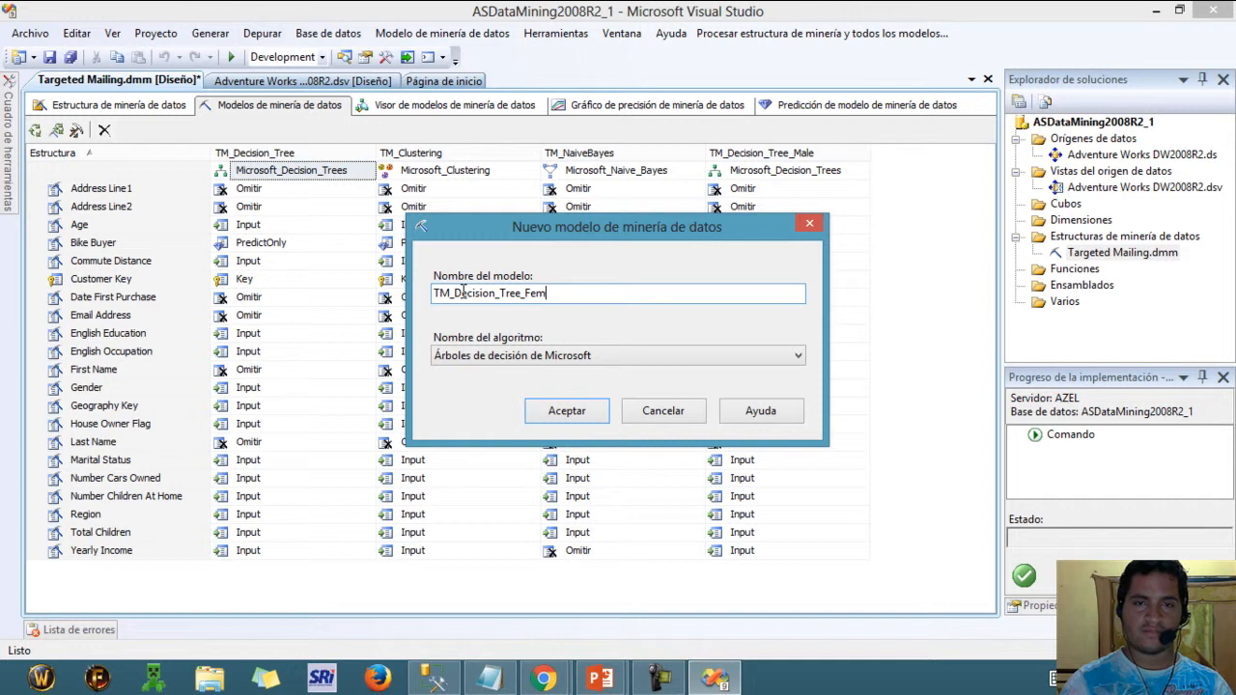
{"action": "left_click", "coordinate": [559, 406]}
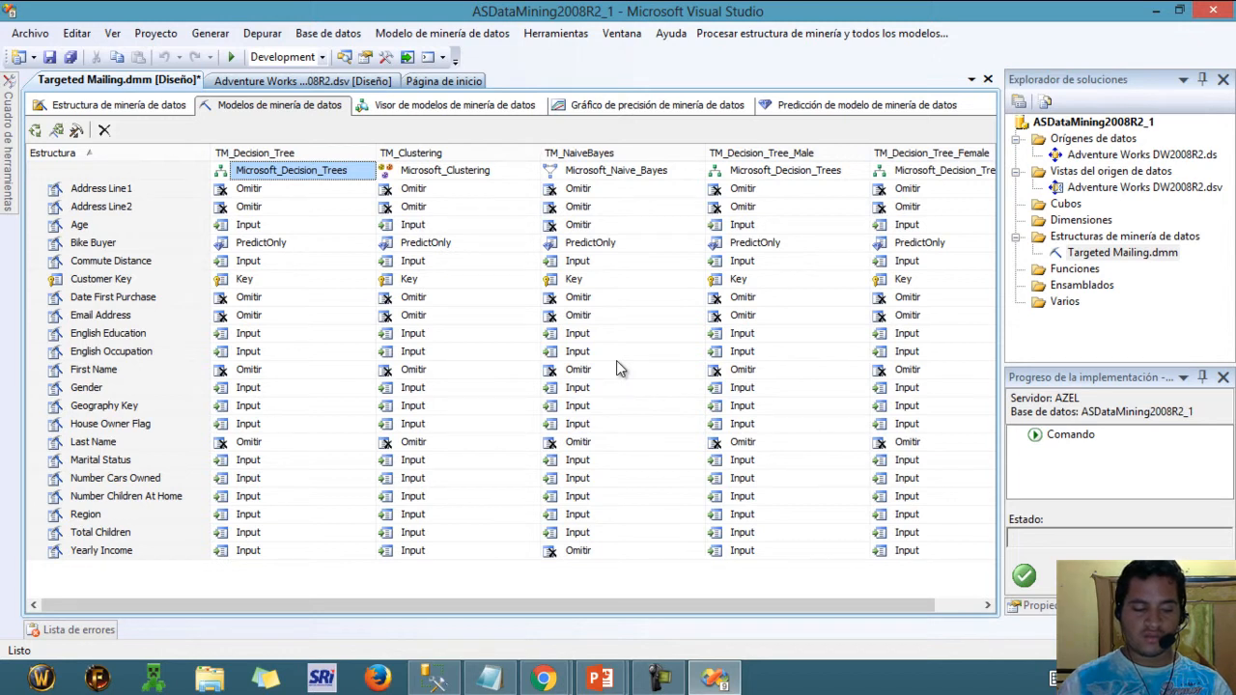
Step: Set a model filter on TM_Decision_Tree_Male with the condition Gender = M
{"action": "left_click", "coordinate": [819, 170]}
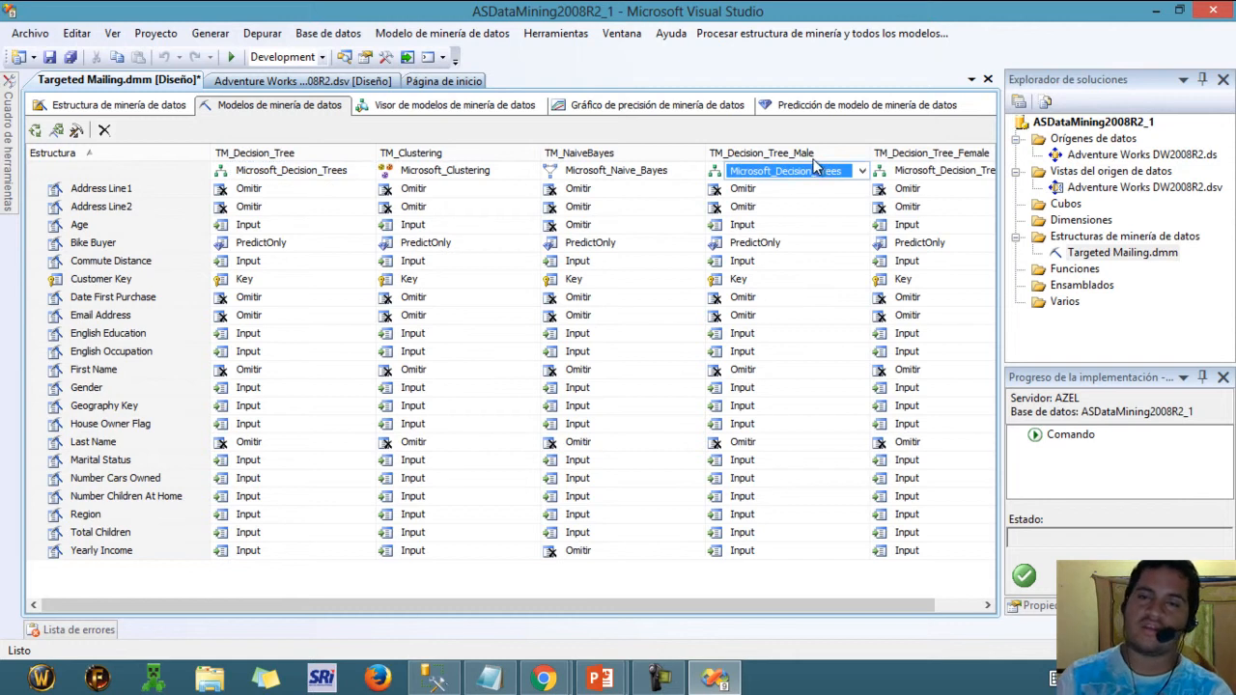
{"action": "right_click", "coordinate": [720, 180]}
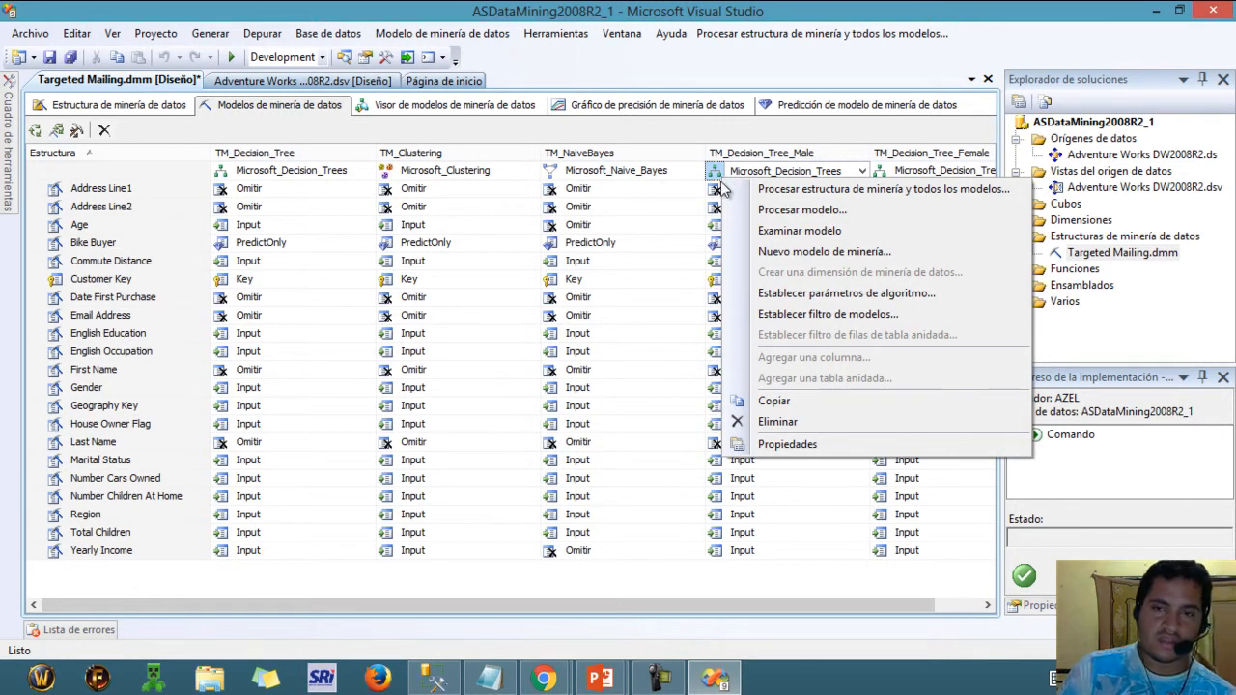
{"action": "left_click", "coordinate": [763, 320]}
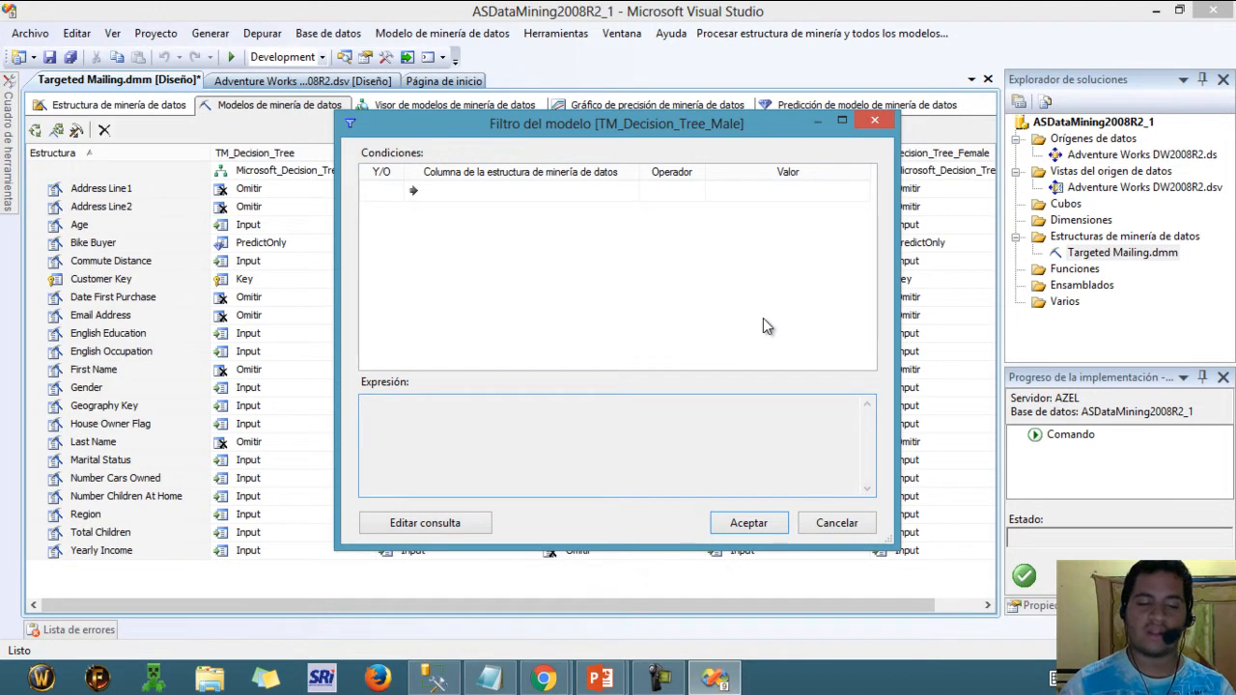
{"action": "left_click", "coordinate": [604, 194]}
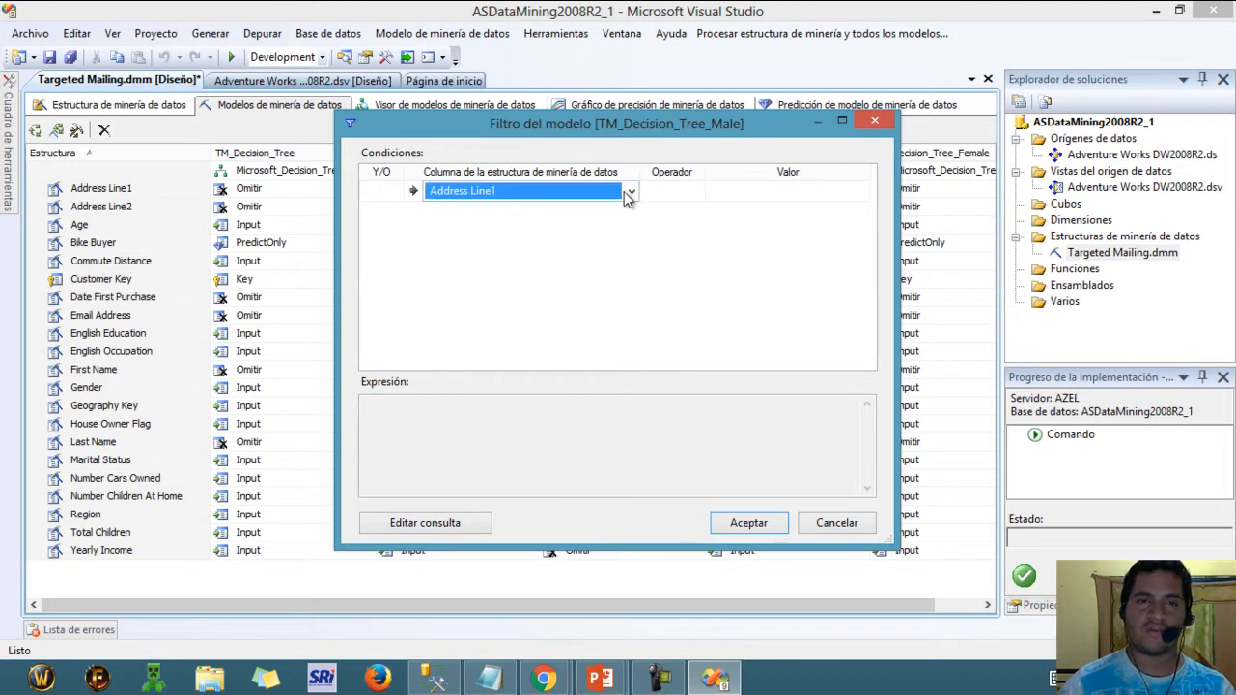
{"action": "left_click", "coordinate": [630, 191]}
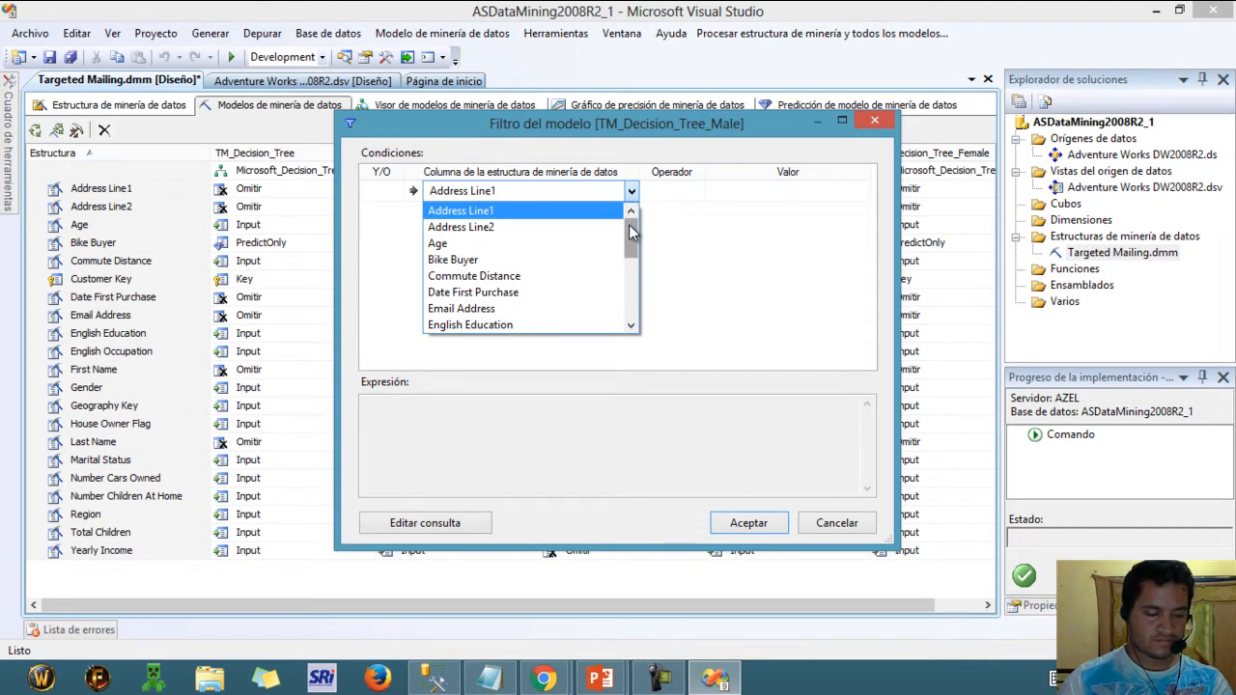
{"action": "left_click_drag", "start_coordinate": [628, 224], "coordinate": [628, 263]}
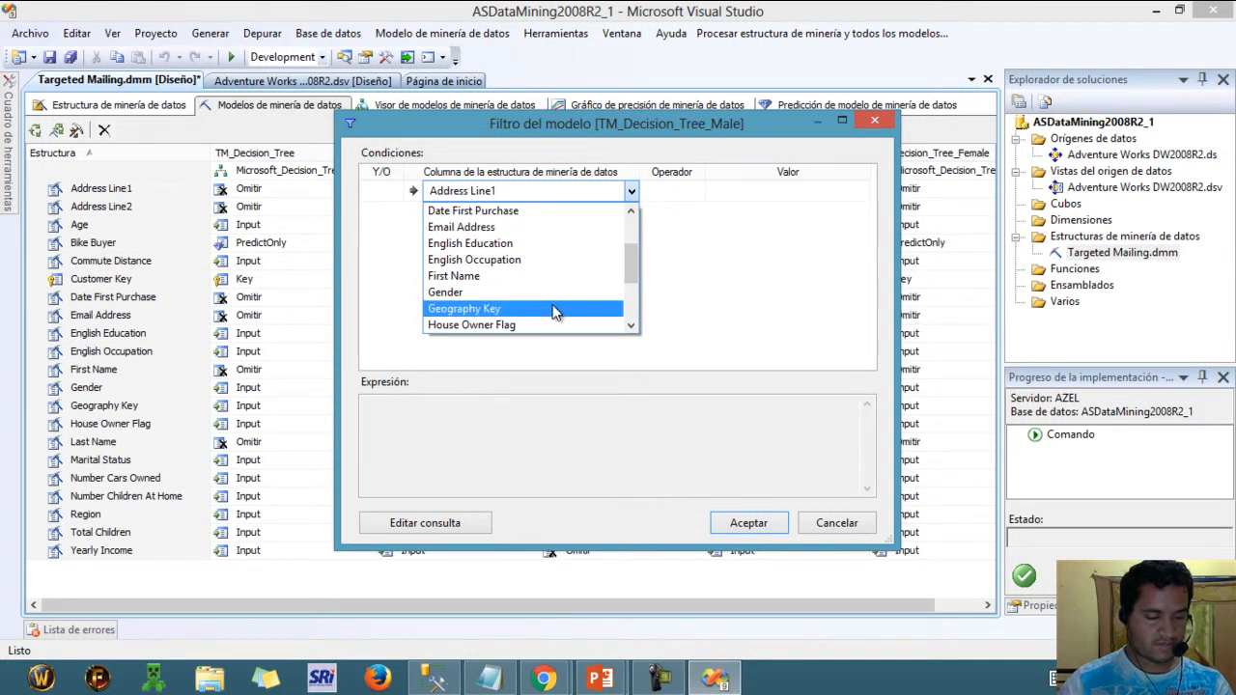
{"action": "left_click", "coordinate": [551, 294]}
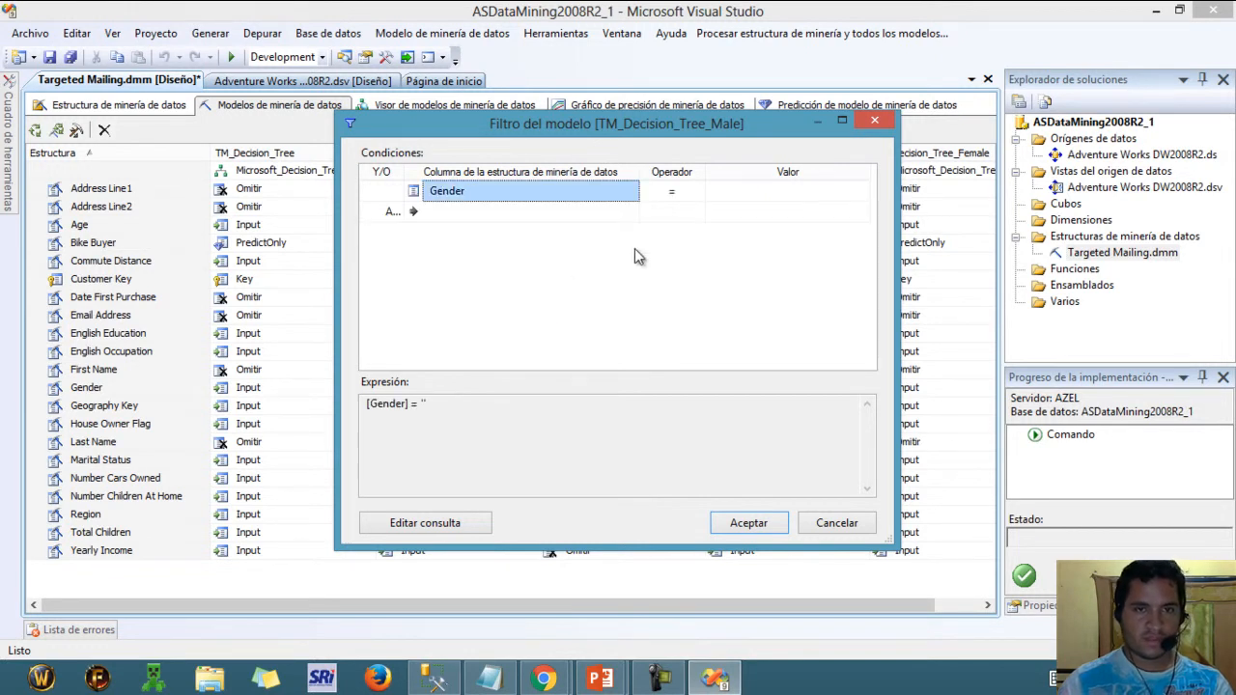
{"action": "left_click", "coordinate": [772, 190]}
{"action": "type", "text": "M"}
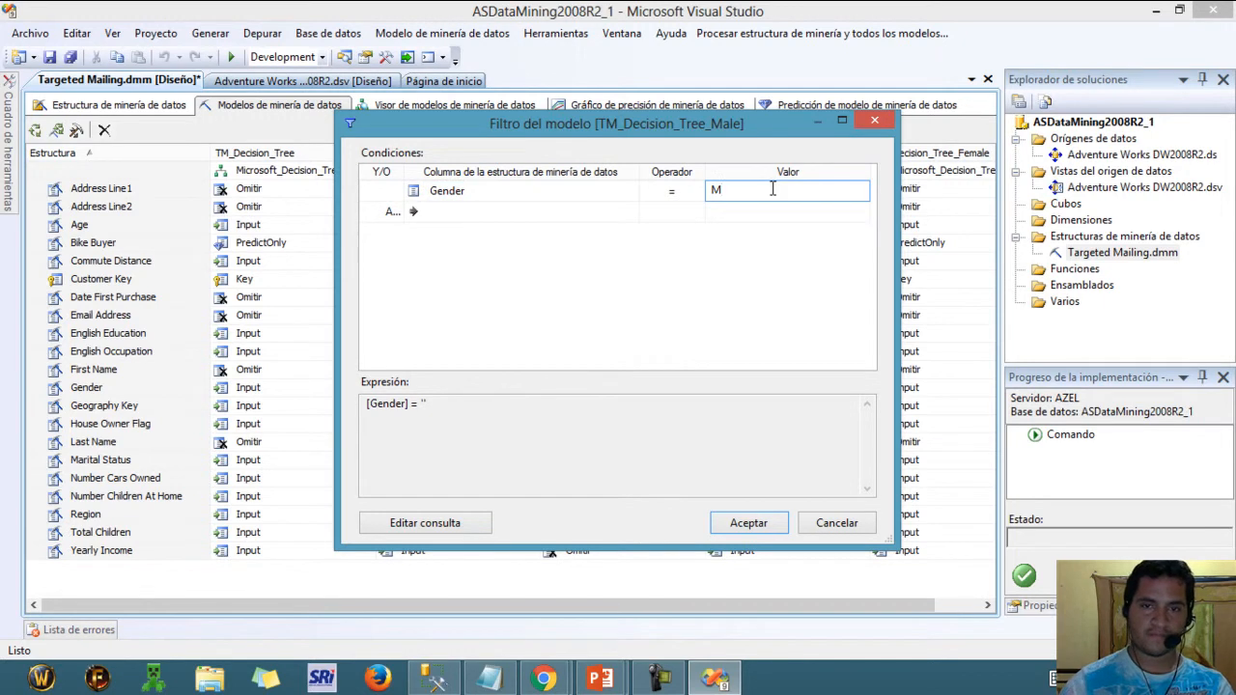
{"action": "left_click", "coordinate": [732, 524]}
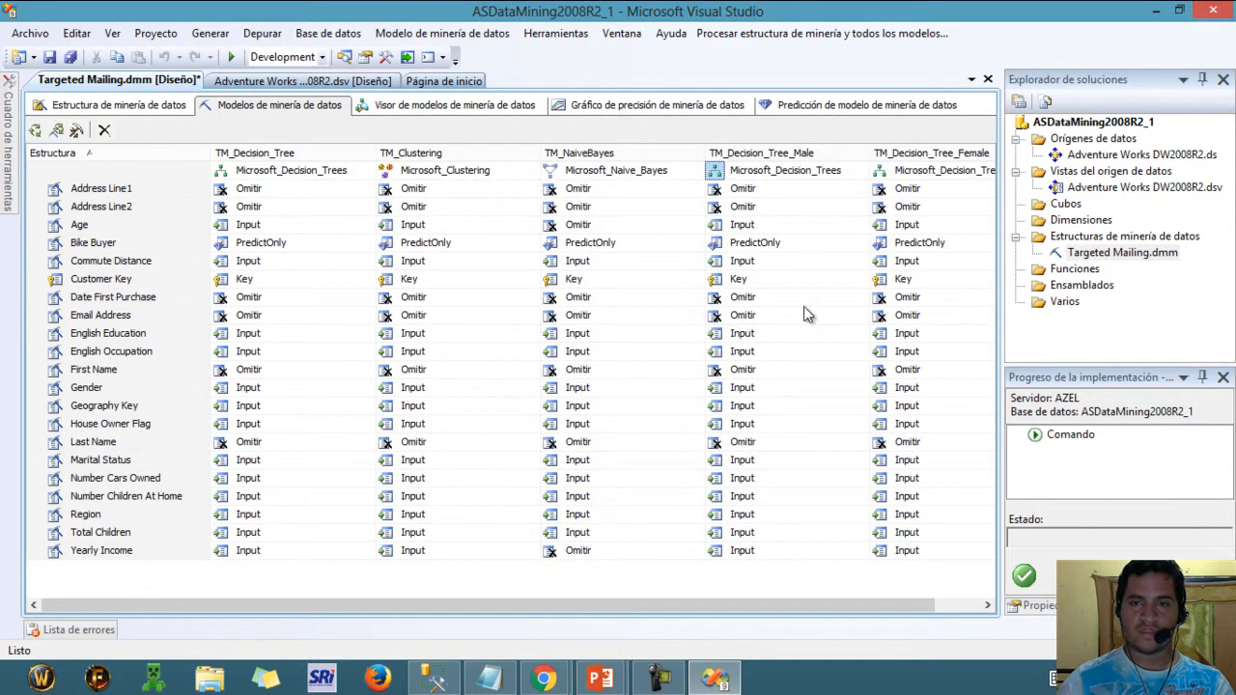
Step: Set a model filter on TM_Decision_Tree_Female with the condition Gender = F
{"action": "right_click", "coordinate": [909, 174]}
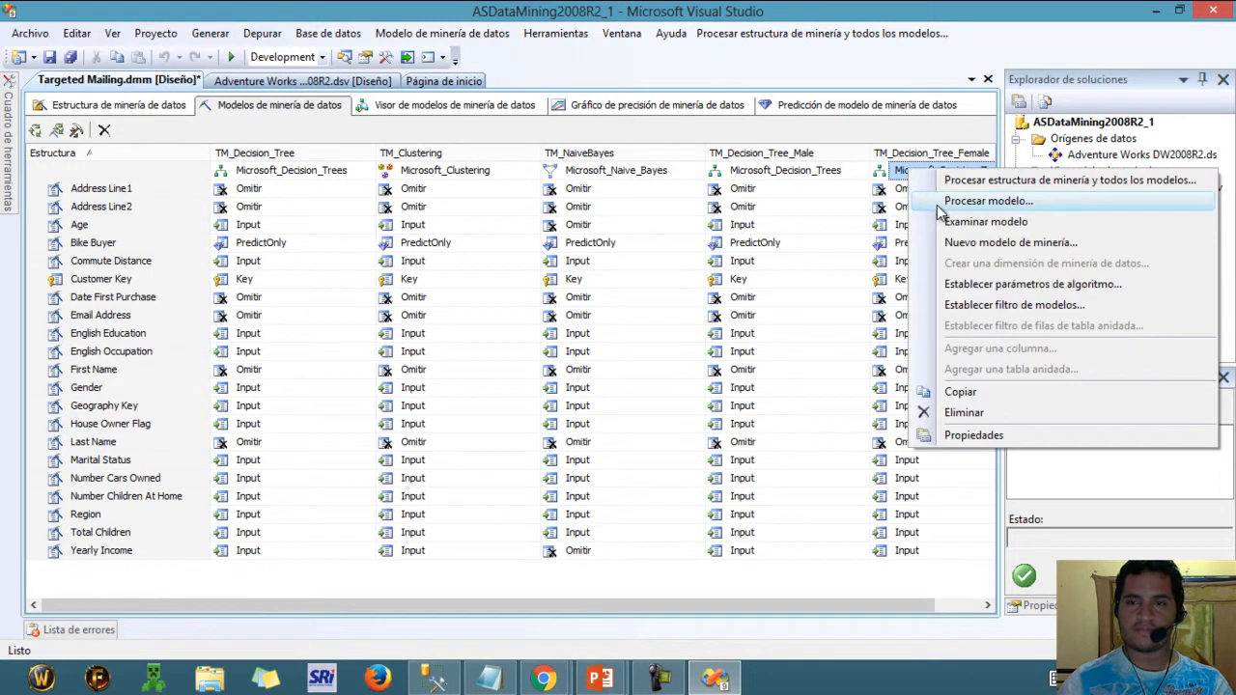
{"action": "left_click", "coordinate": [980, 305]}
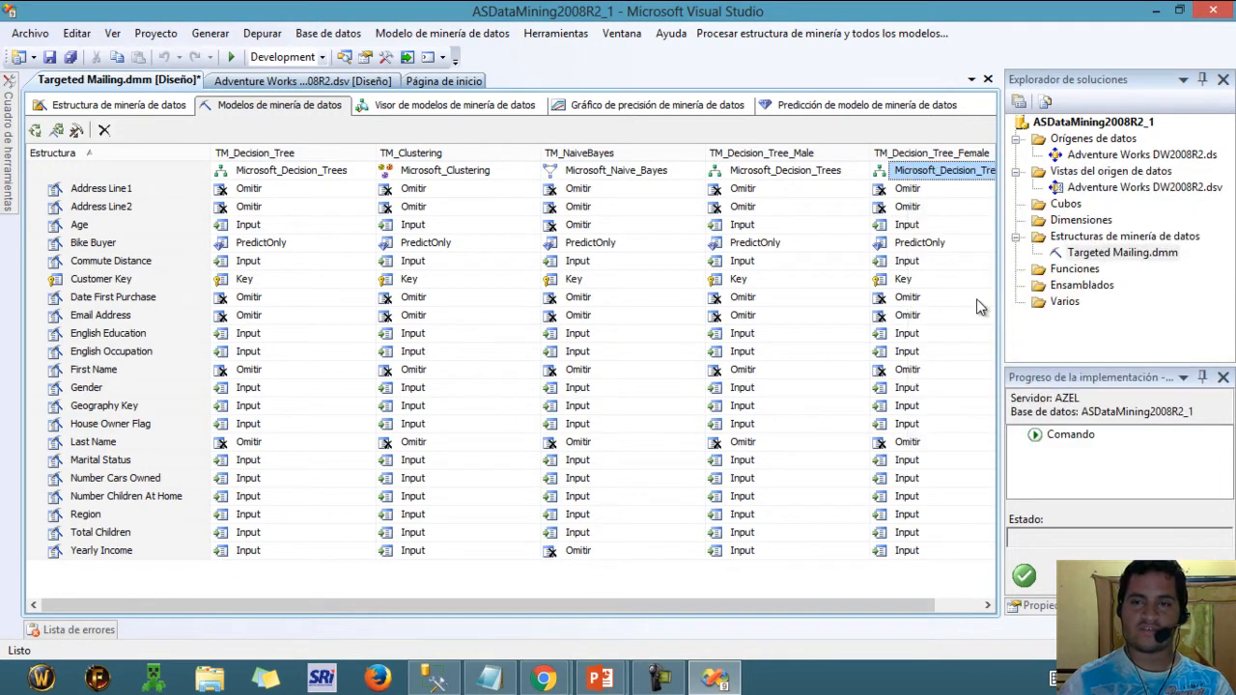
{"action": "left_click", "coordinate": [650, 198]}
{"action": "left_click", "coordinate": [627, 191]}
{"action": "left_click", "coordinate": [631, 192]}
{"action": "left_click_drag", "start_coordinate": [635, 243], "coordinate": [632, 270]}
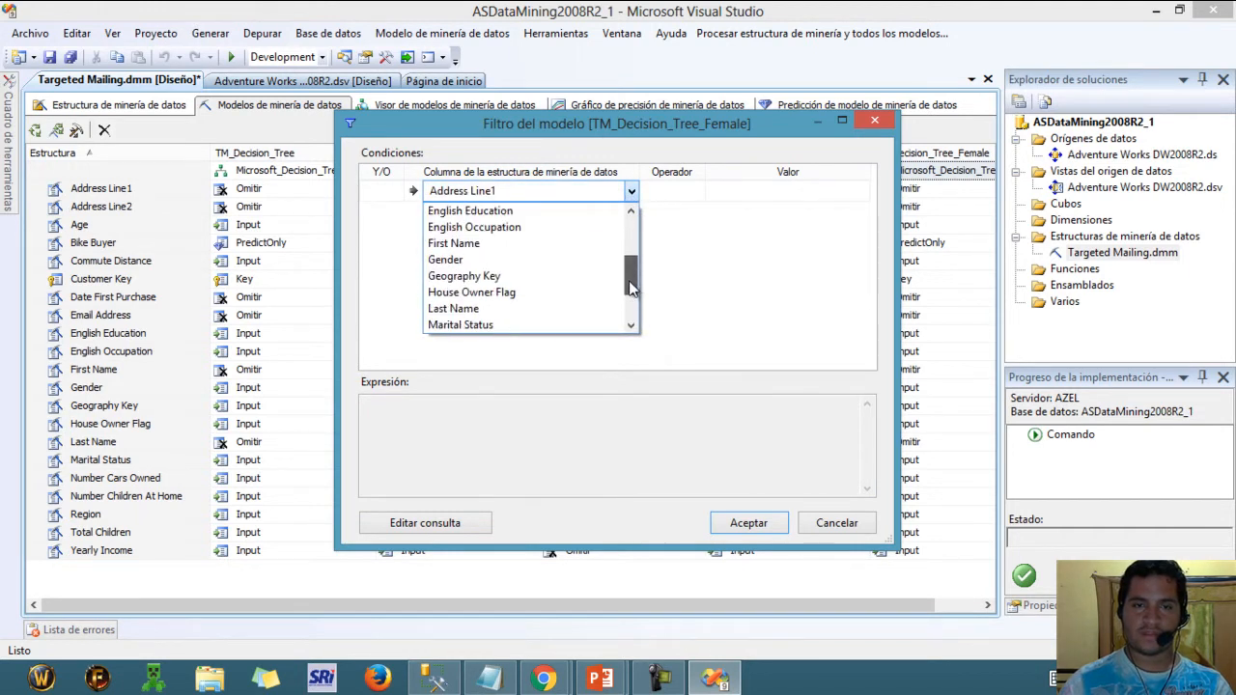
{"action": "left_click", "coordinate": [578, 267]}
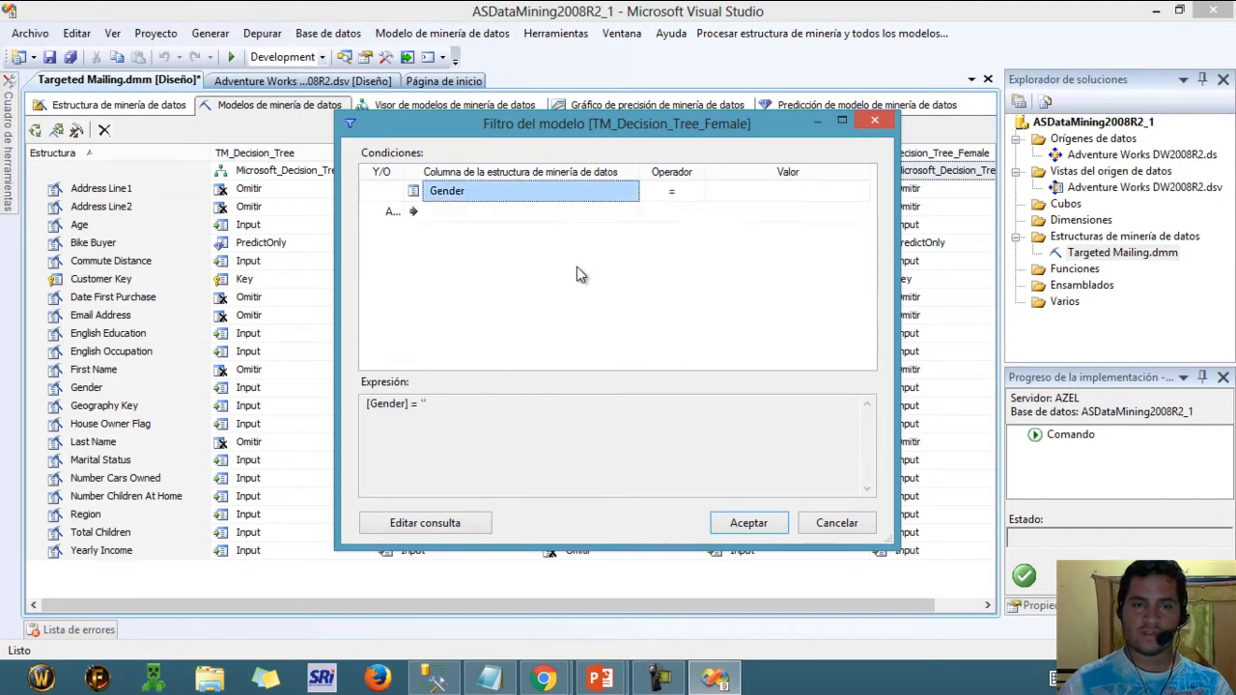
{"action": "left_click", "coordinate": [792, 191]}
{"action": "type", "text": "F"}
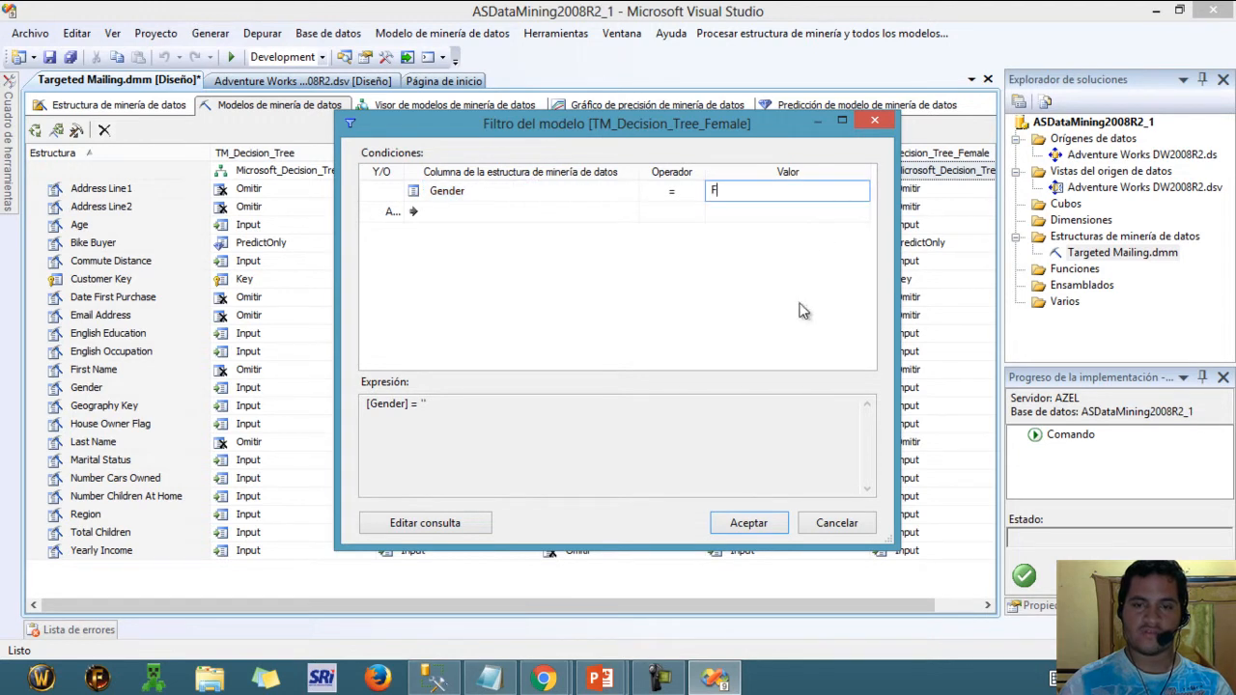
{"action": "left_click", "coordinate": [758, 522]}
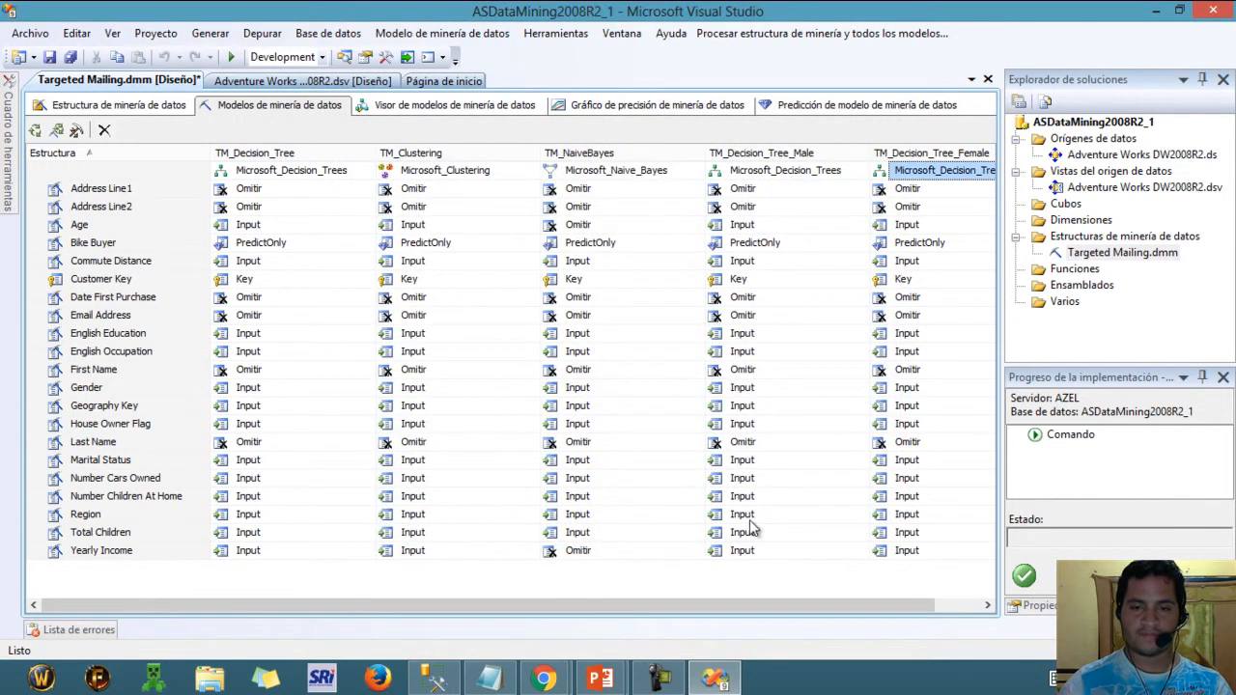
Step: Deploy the project and fully process the Targeted Mailing structure with all its models, closing the processing windows when done
{"action": "right_click", "coordinate": [751, 173]}
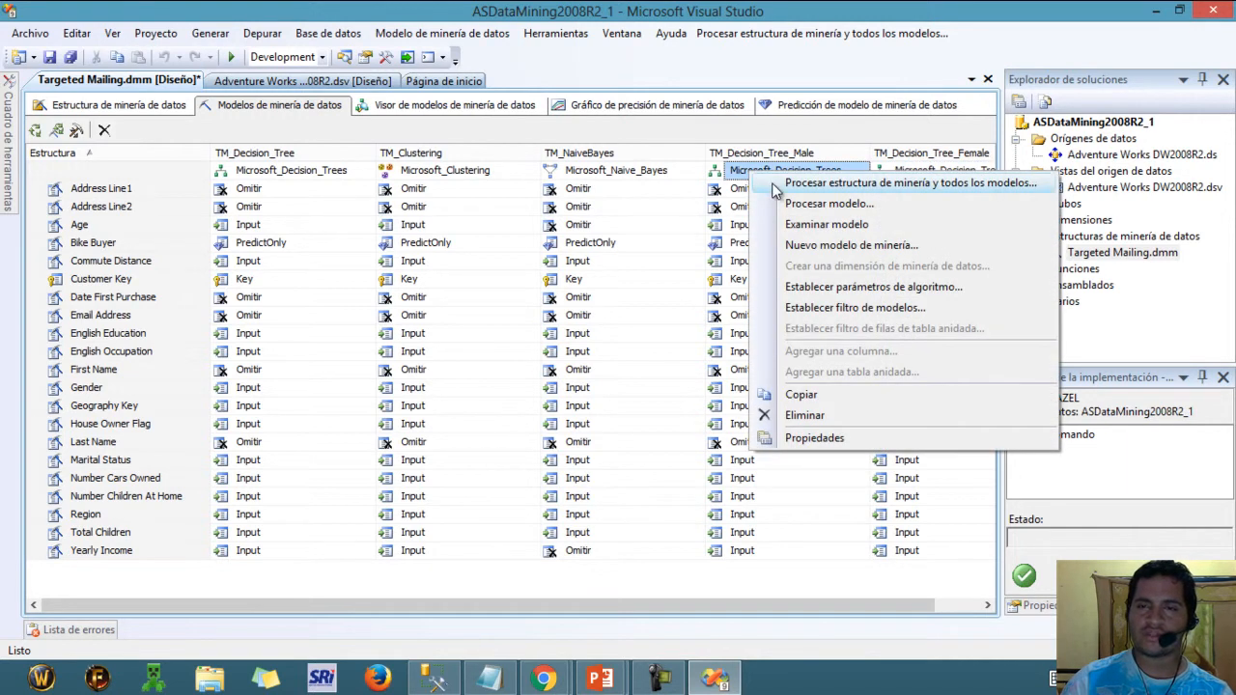
{"action": "left_click", "coordinate": [777, 183]}
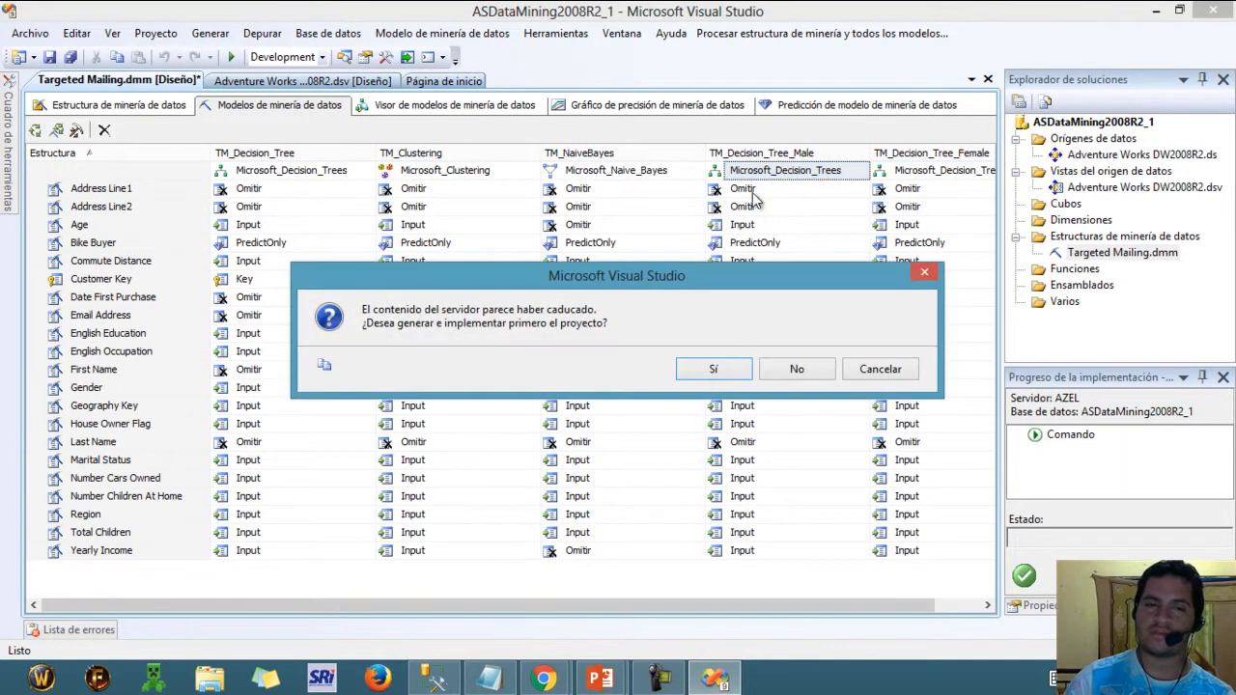
{"action": "left_click", "coordinate": [712, 367]}
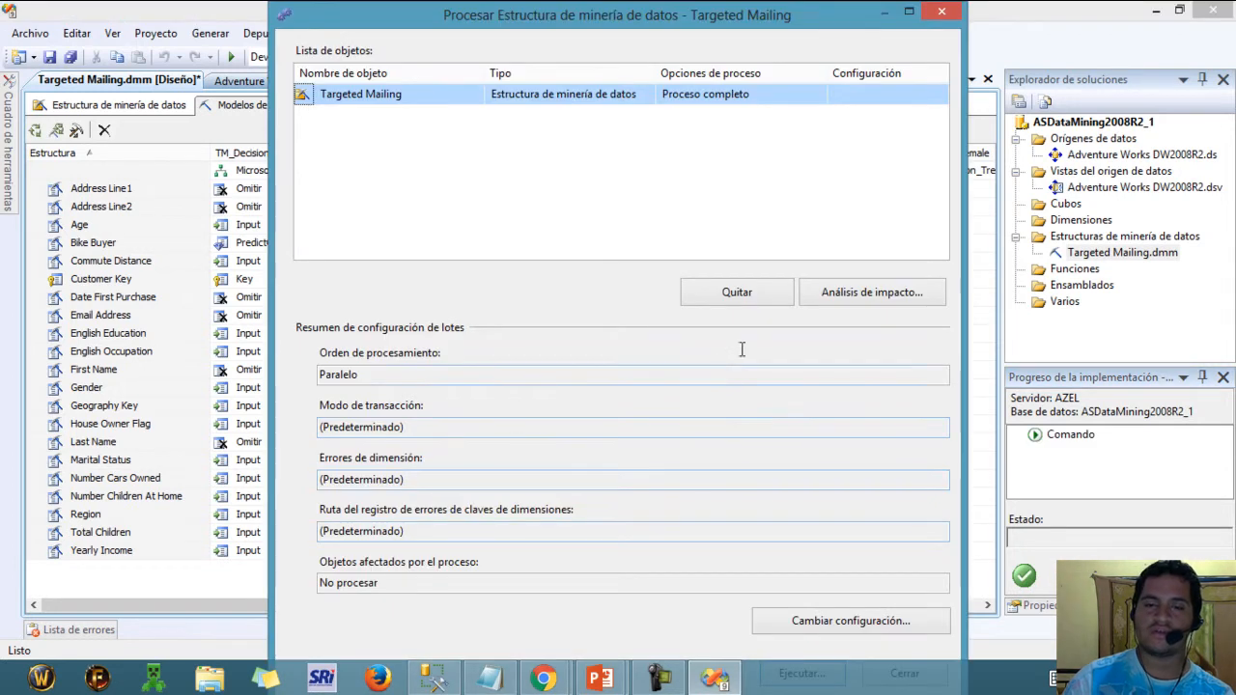
{"action": "double_click", "coordinate": [813, 17]}
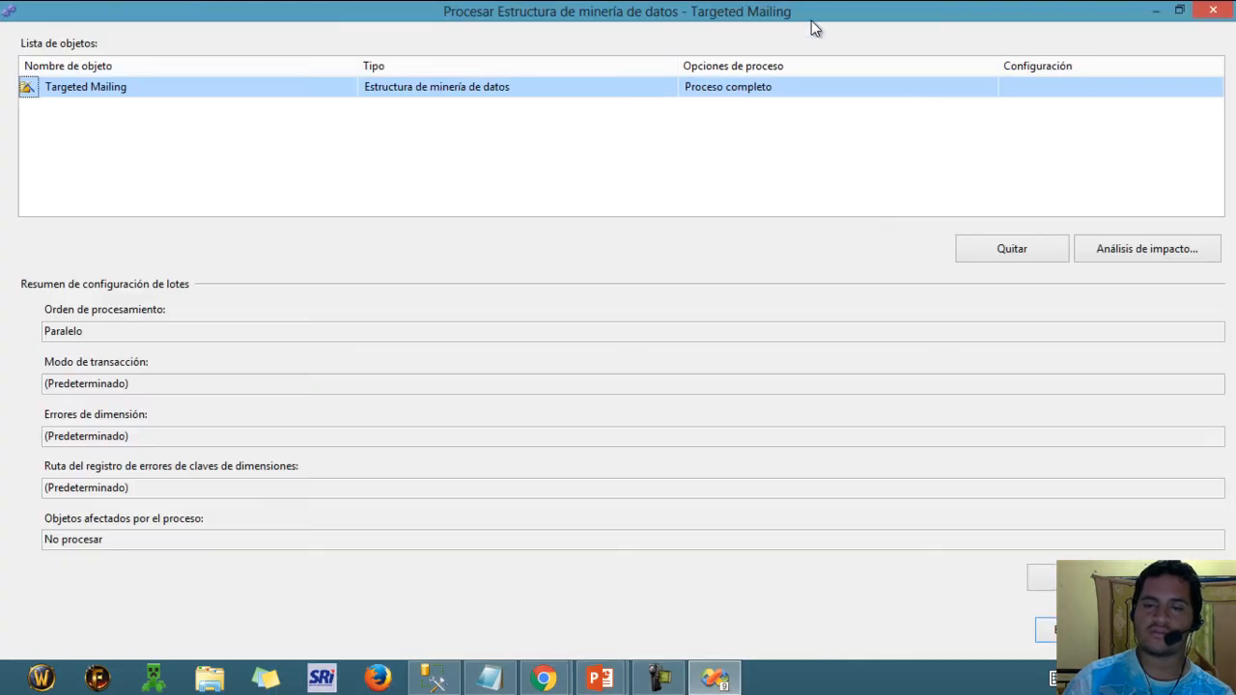
{"action": "left_click", "coordinate": [1047, 628]}
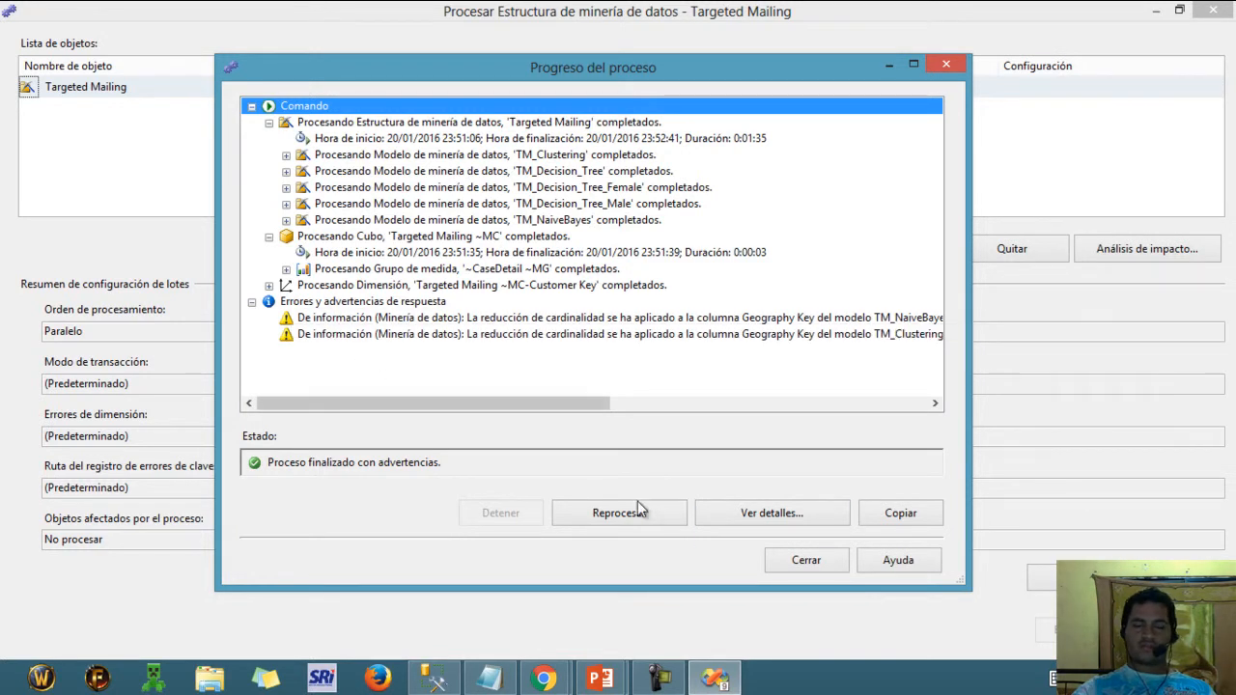
{"action": "left_click", "coordinate": [790, 561]}
{"action": "left_click", "coordinate": [1172, 629]}
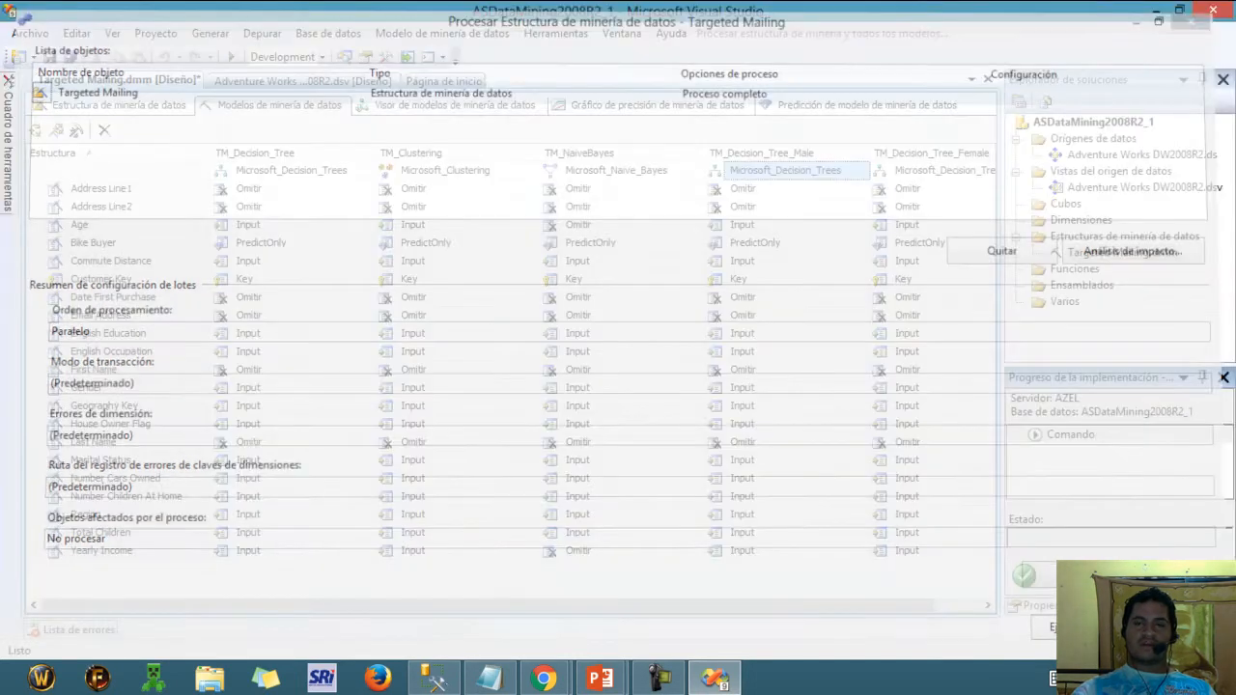
Step: Redeploy the project from the TM_Decision_Tree_Female model, overwriting the server database, and rerun full processing of the Targeted Mailing structure
{"action": "left_click", "coordinate": [920, 171]}
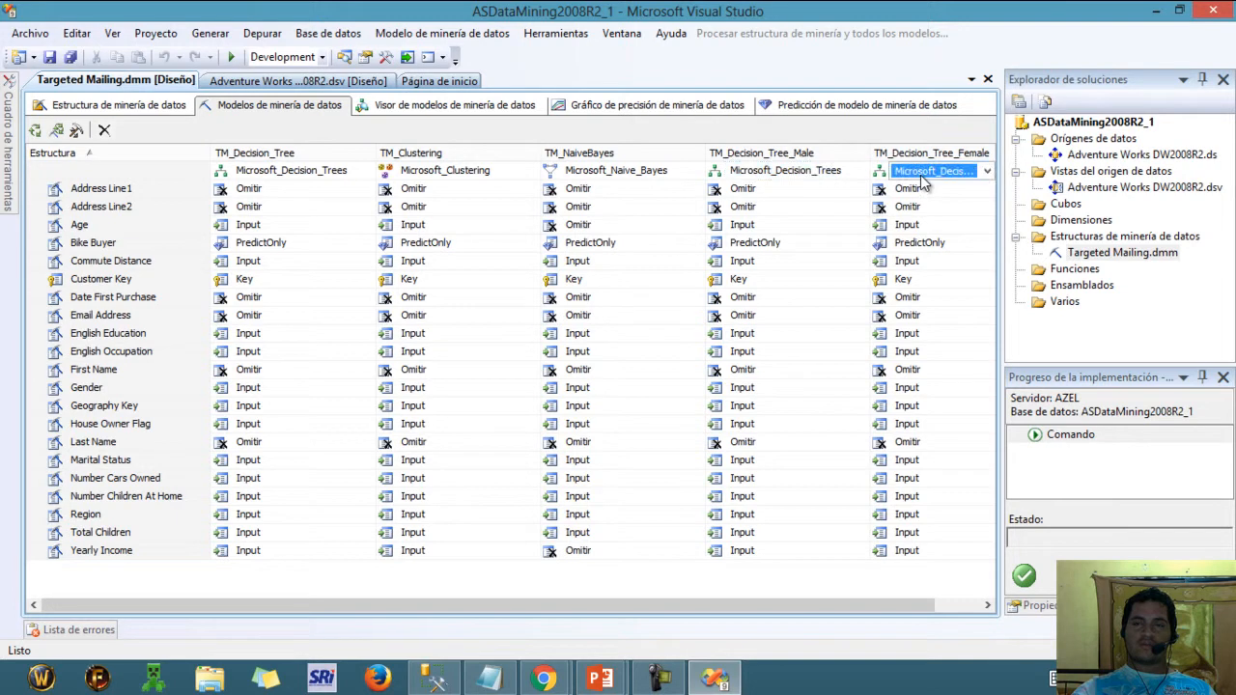
{"action": "right_click", "coordinate": [893, 176]}
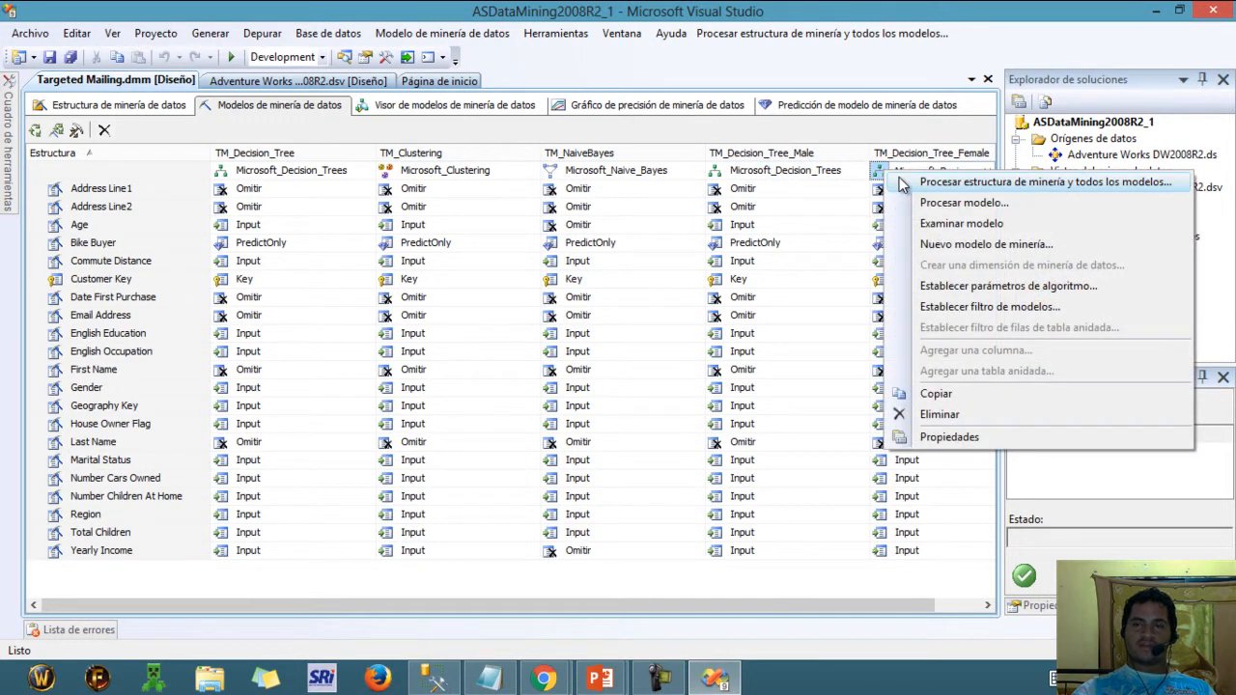
{"action": "left_click", "coordinate": [900, 184]}
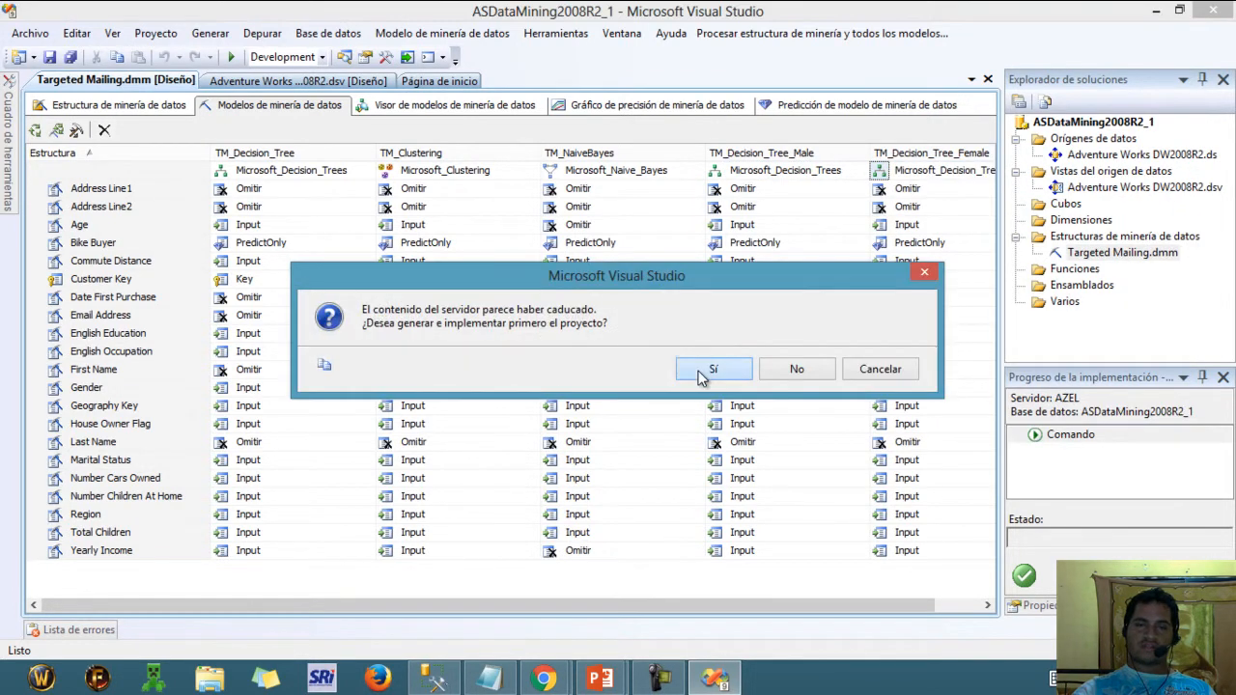
{"action": "left_click", "coordinate": [702, 375]}
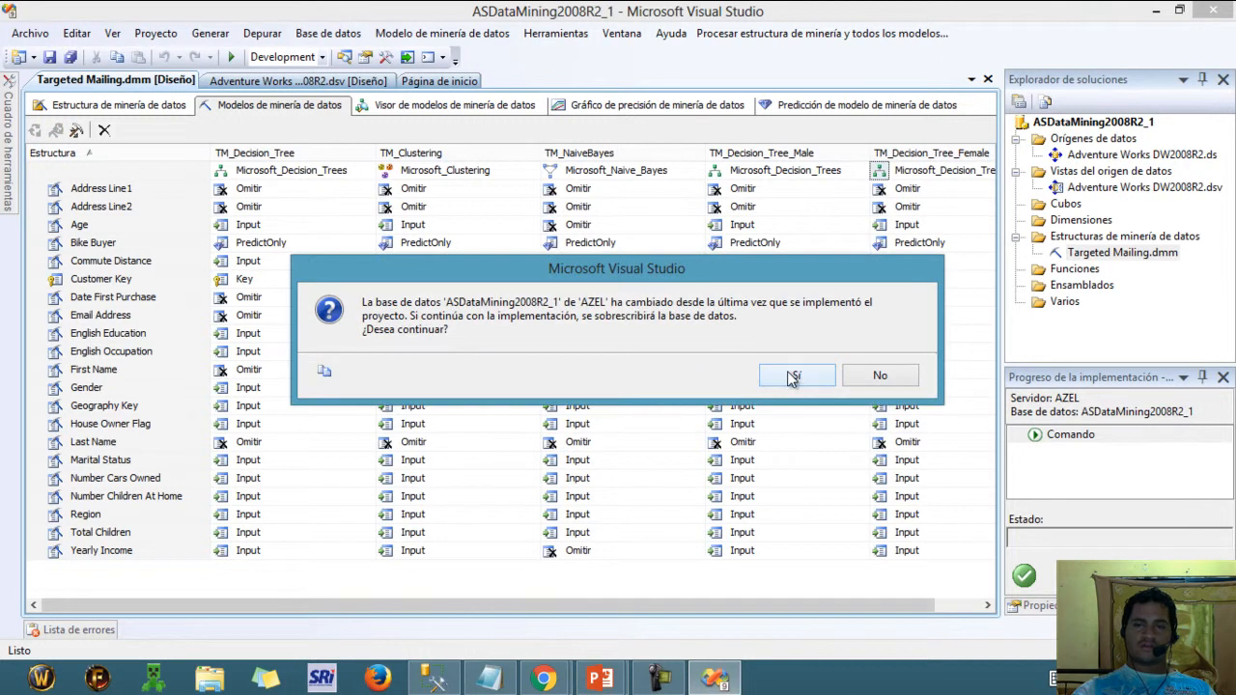
{"action": "left_click", "coordinate": [794, 376]}
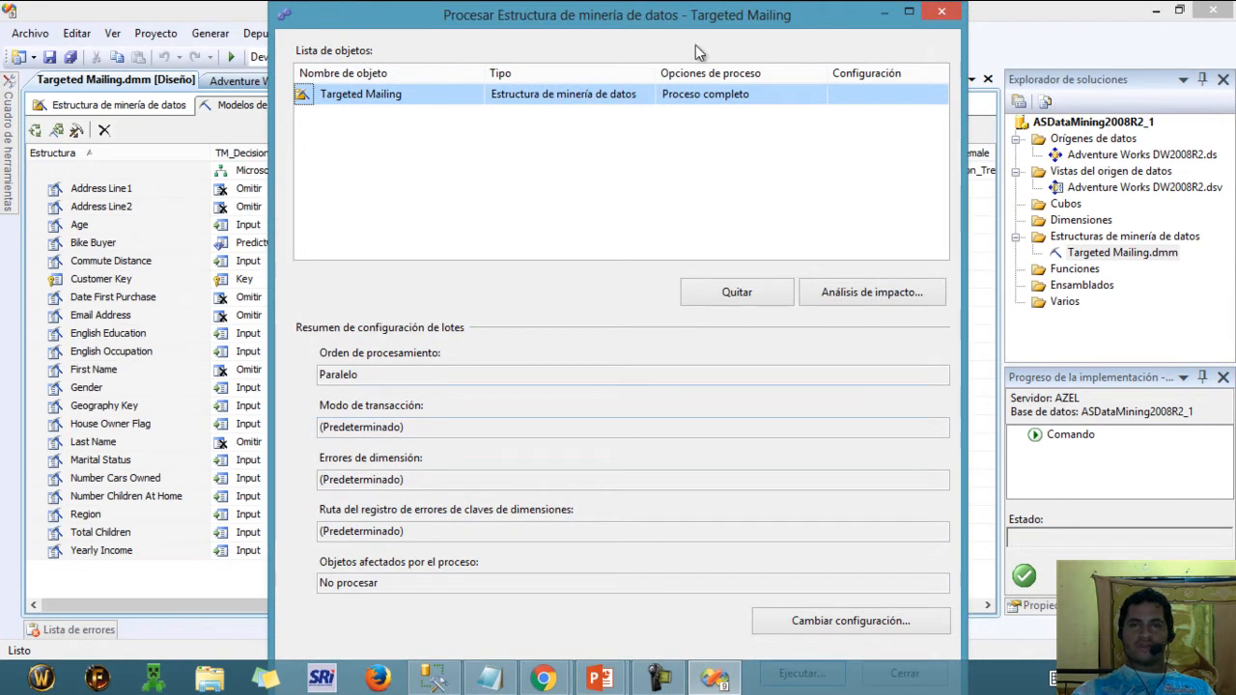
{"action": "double_click", "coordinate": [714, 15]}
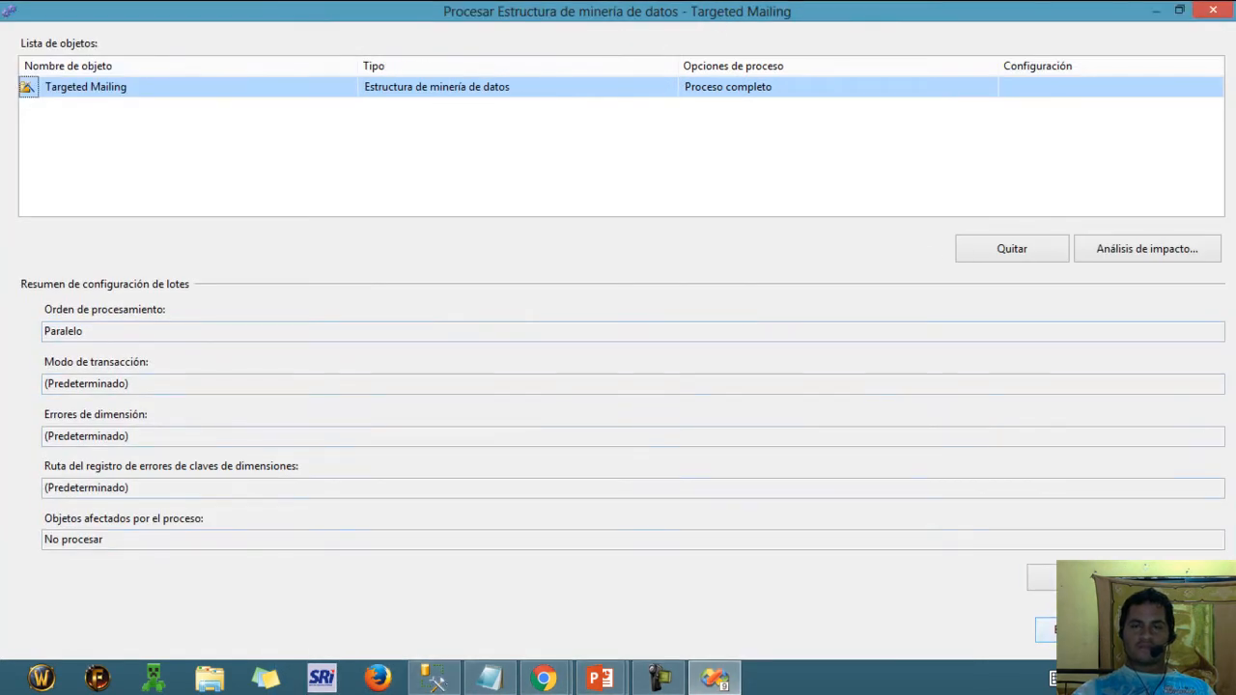
{"action": "left_click", "coordinate": [1051, 629]}
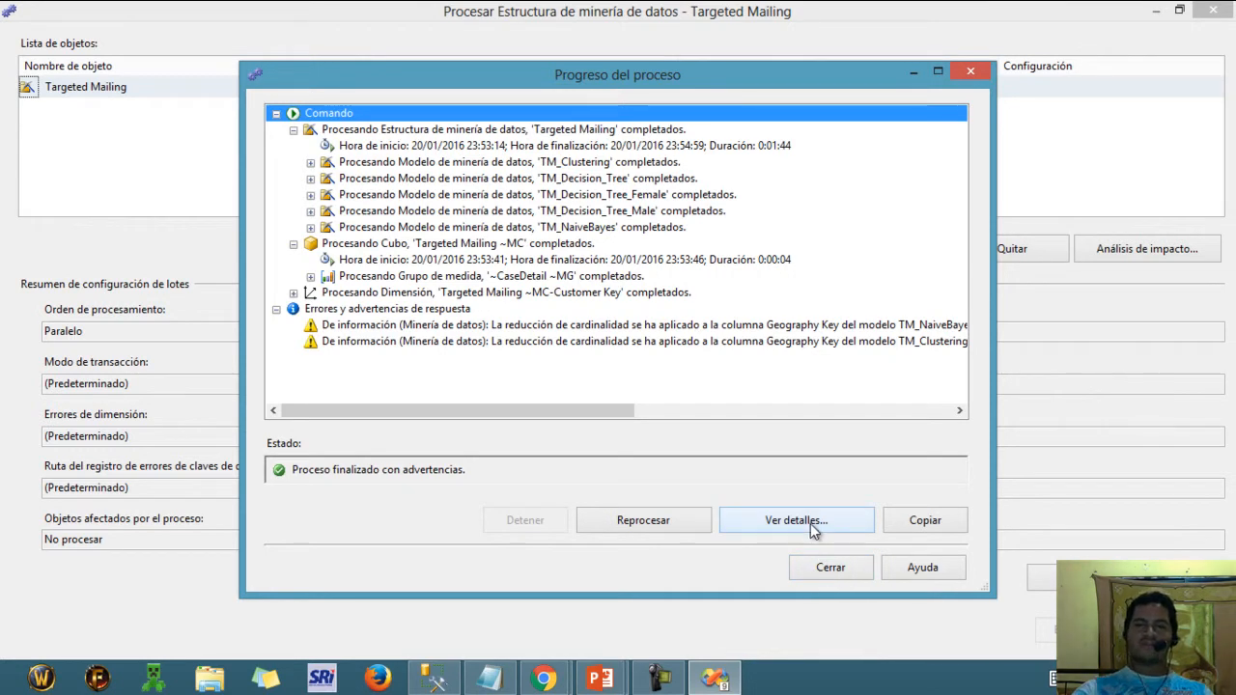
Step: Close the finished processing windows and examine the decision tree of TM_Decision_Tree_Male in the mining model viewer
{"action": "left_click", "coordinate": [807, 572]}
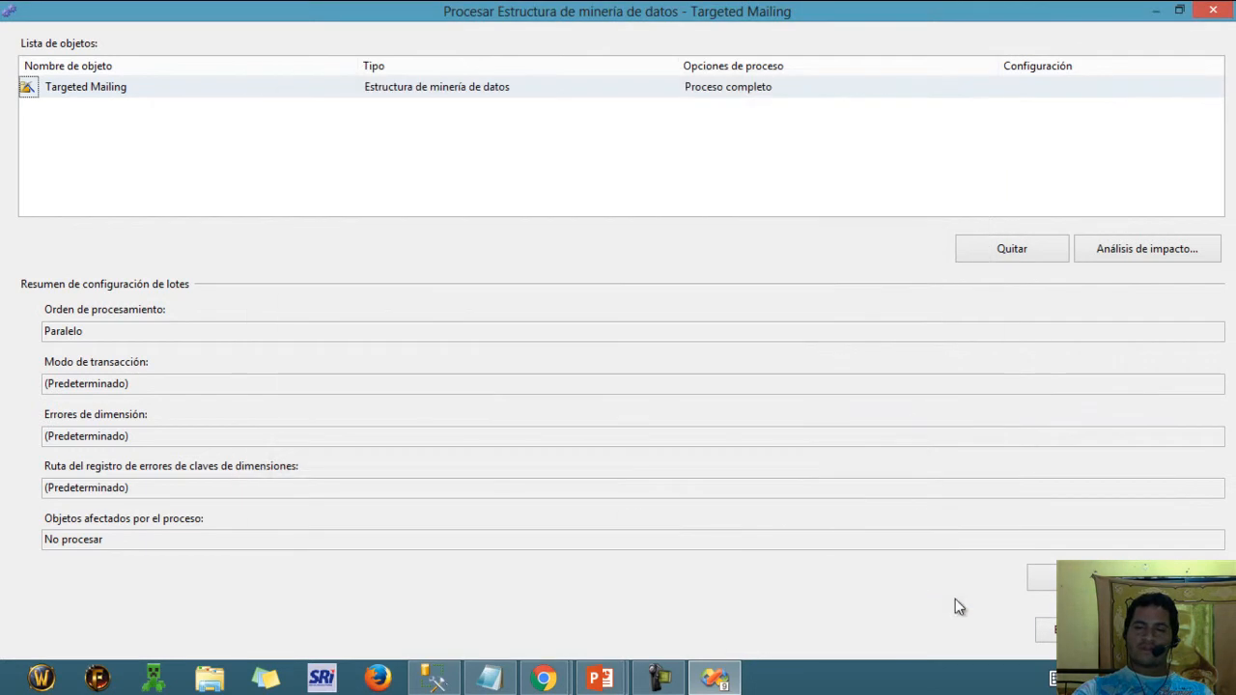
{"action": "left_click", "coordinate": [1178, 630]}
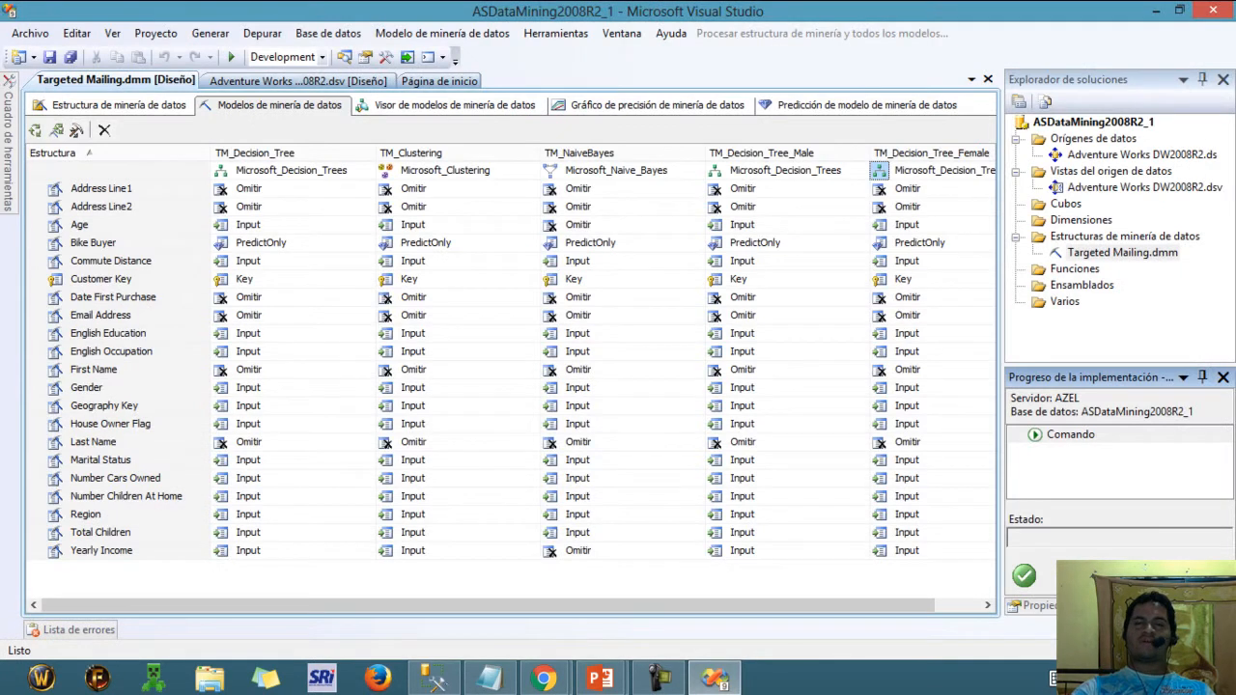
{"action": "left_click", "coordinate": [454, 104]}
{"action": "left_click", "coordinate": [248, 131]}
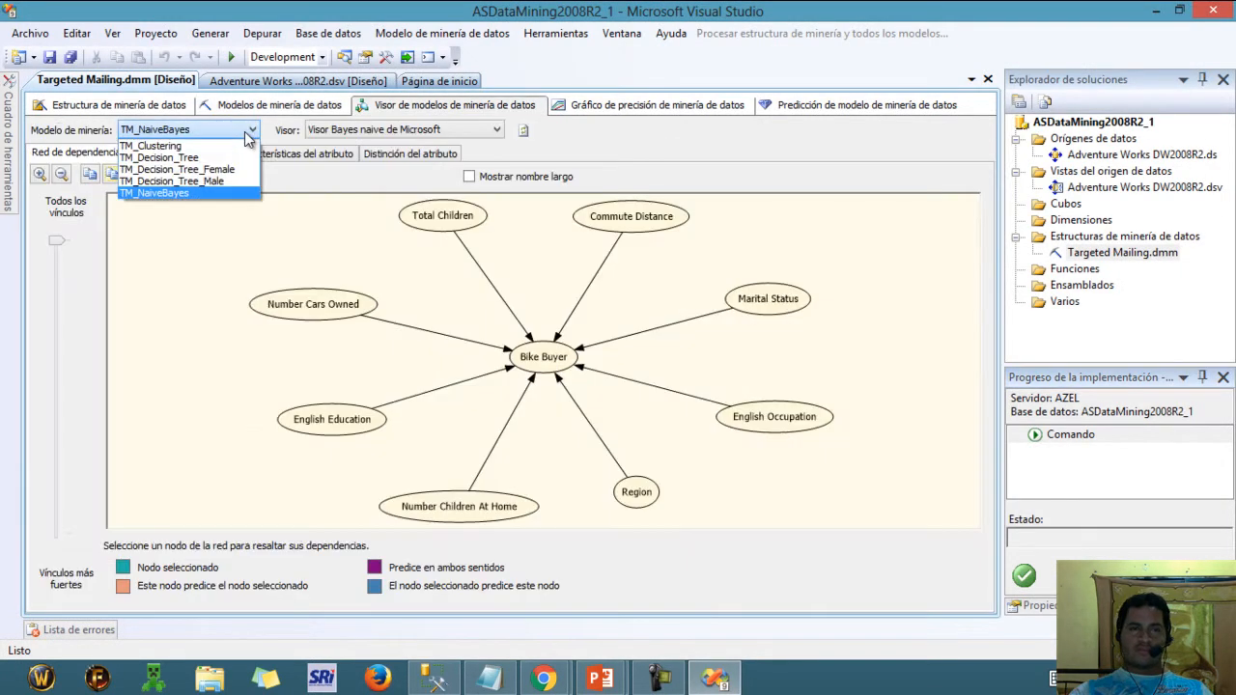
{"action": "left_click", "coordinate": [176, 181]}
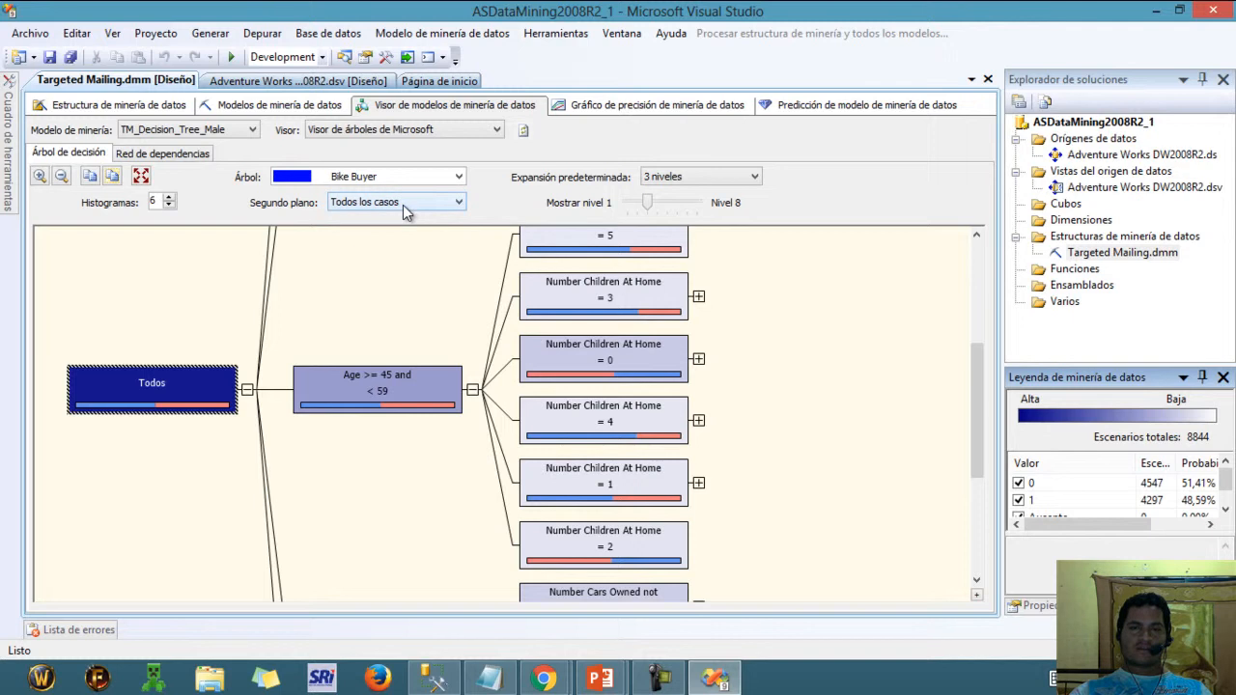
{"action": "left_click_drag", "start_coordinate": [973, 394], "coordinate": [974, 260]}
{"action": "mouse_move", "coordinate": [413, 299]}
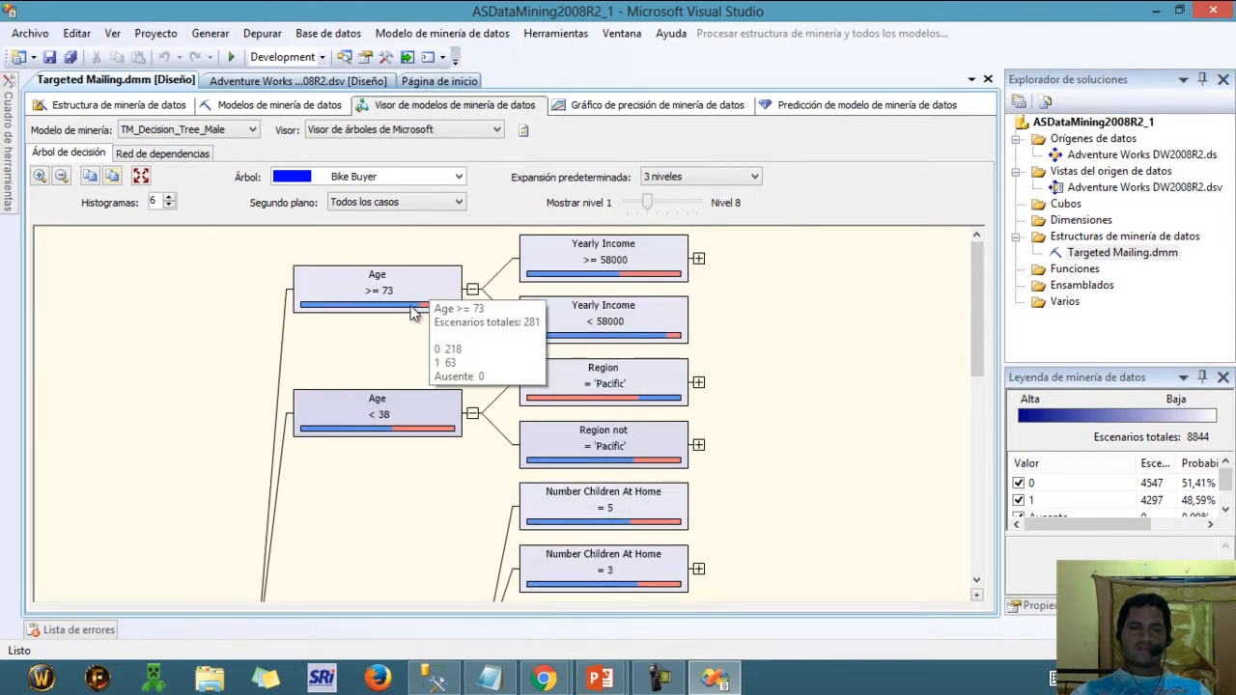
{"action": "mouse_move", "coordinate": [976, 311]}
{"action": "left_mouse_down"}
{"action": "mouse_move", "coordinate": [972, 493]}
{"action": "mouse_move", "coordinate": [974, 309]}
{"action": "left_mouse_up"}
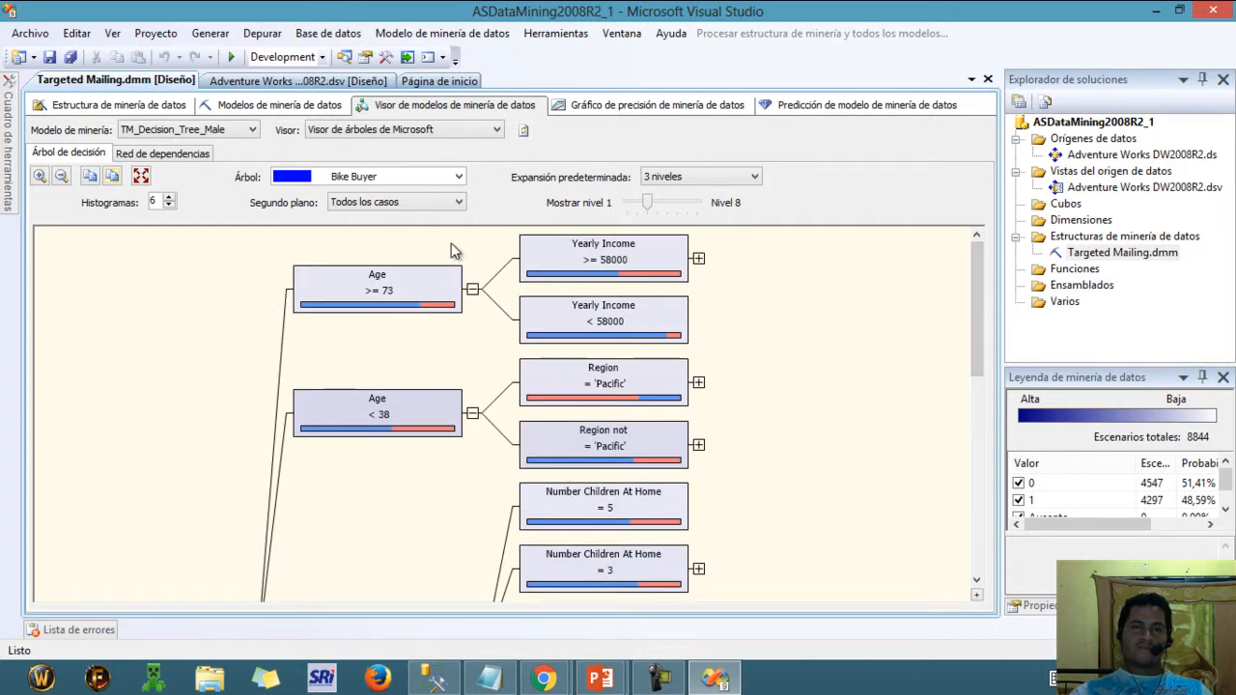
Step: Shade the Bike Buyer tree of TM_Decision_Tree_Male by cases with value 1
{"action": "left_click", "coordinate": [408, 177]}
{"action": "left_click", "coordinate": [454, 191]}
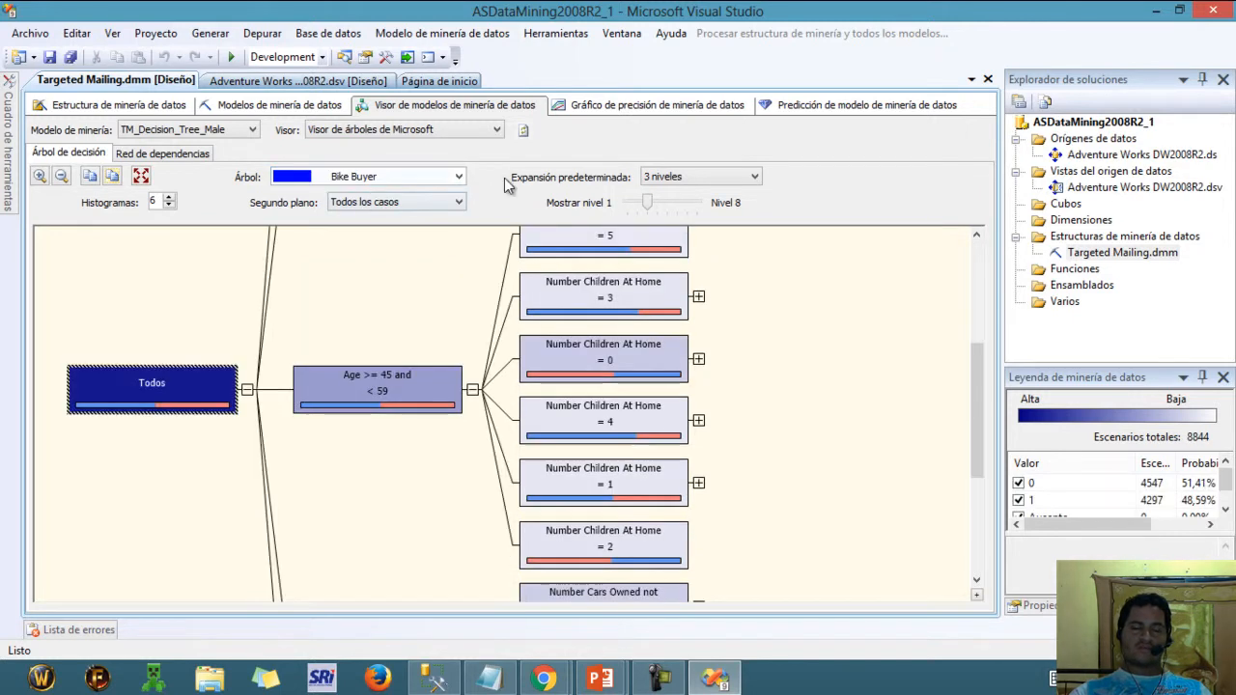
{"action": "left_click", "coordinate": [418, 206]}
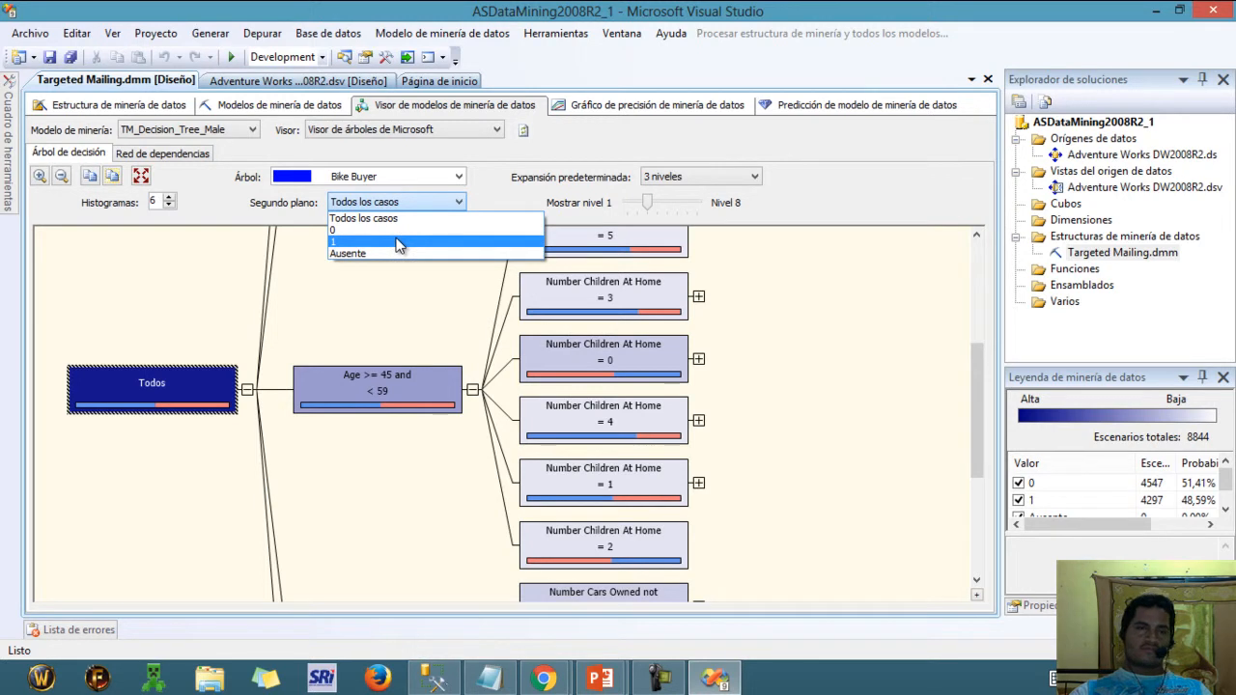
{"action": "left_click", "coordinate": [399, 242]}
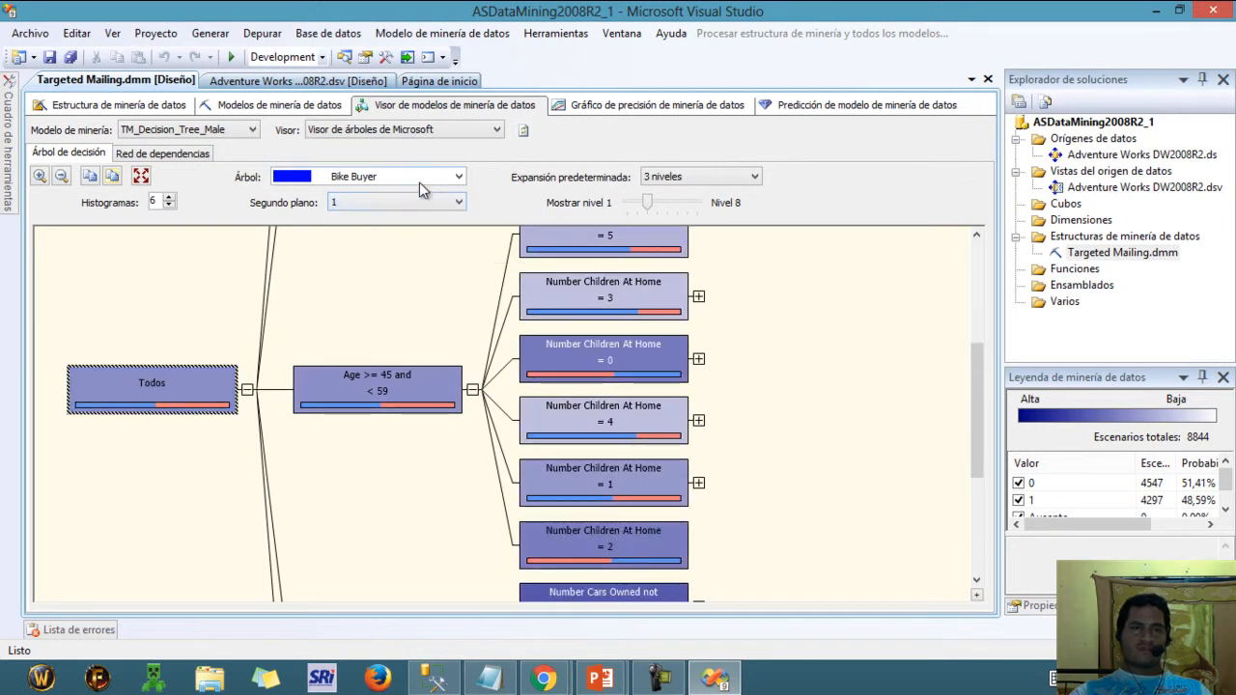
Step: View the decision tree of TM_Decision_Tree_Female and shade its nodes by cases with value 1
{"action": "left_click", "coordinate": [207, 133]}
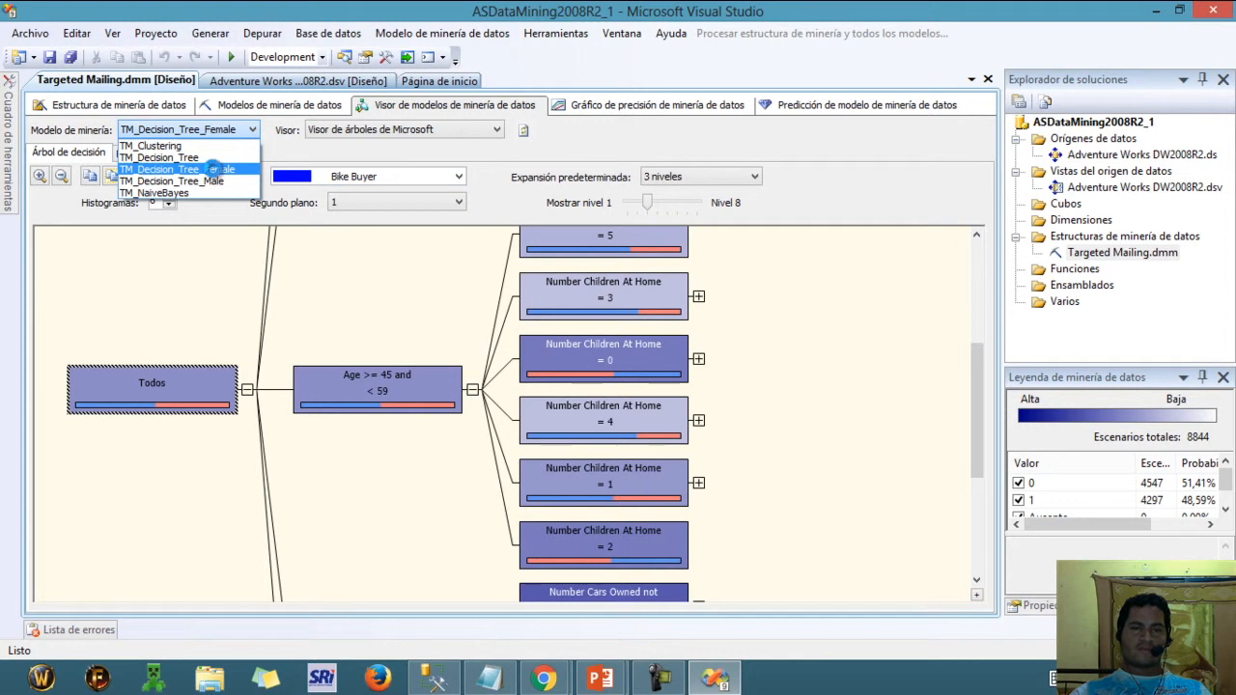
{"action": "left_click", "coordinate": [213, 170]}
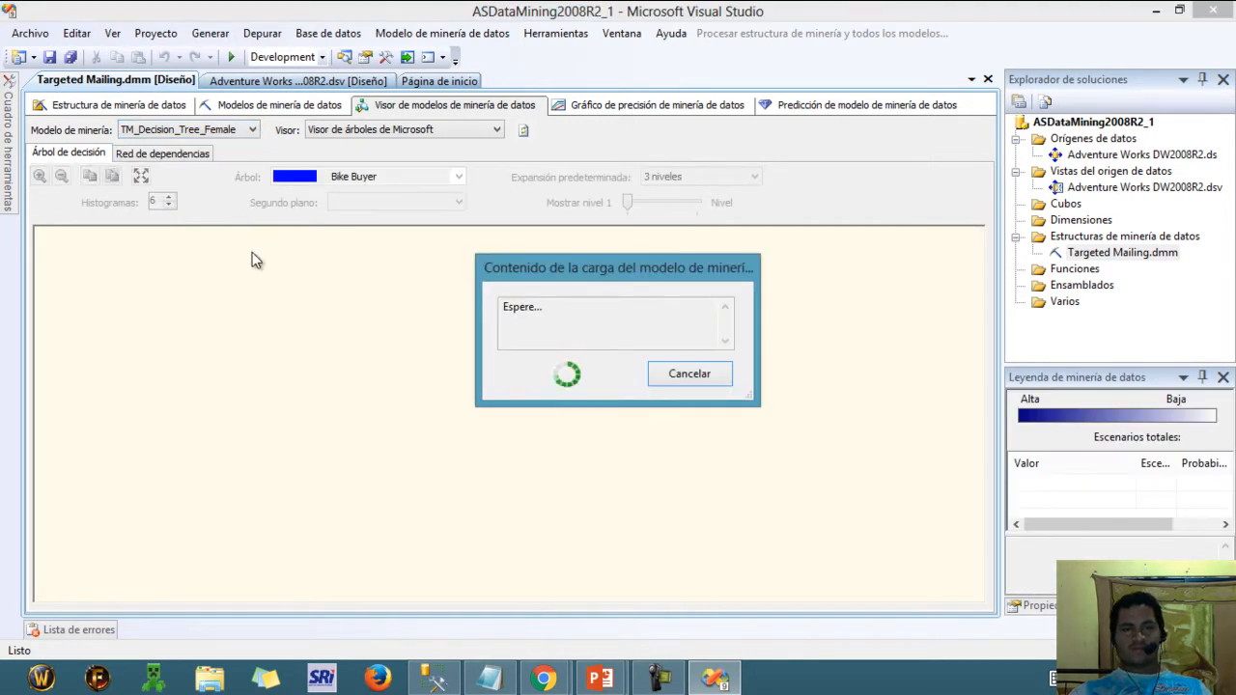
{"action": "left_click_drag", "start_coordinate": [974, 416], "coordinate": [965, 302]}
{"action": "left_click_drag", "start_coordinate": [978, 357], "coordinate": [969, 333]}
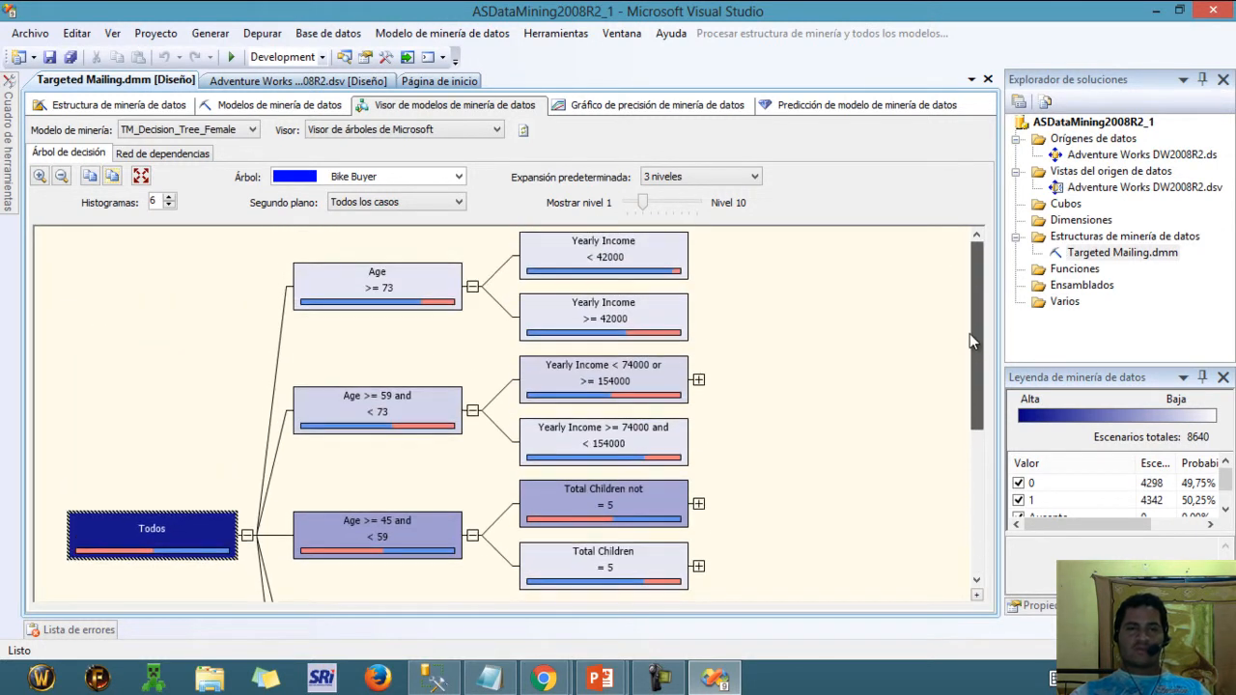
{"action": "left_click", "coordinate": [415, 202]}
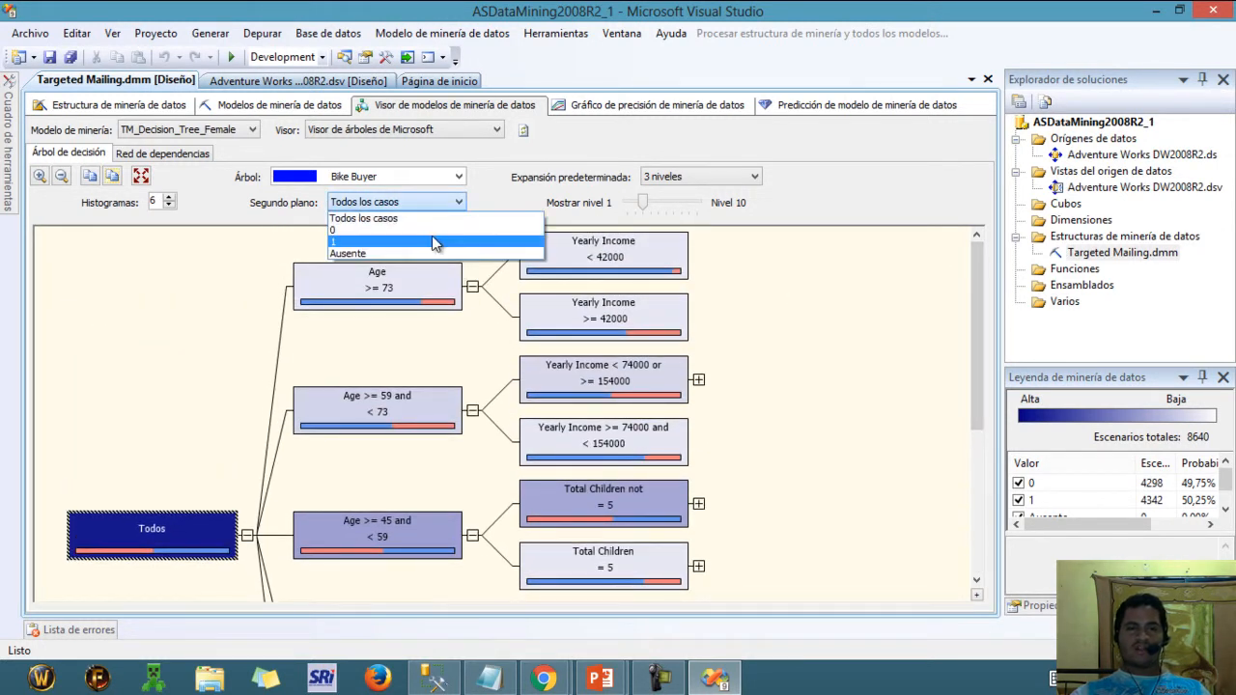
{"action": "left_click", "coordinate": [431, 236]}
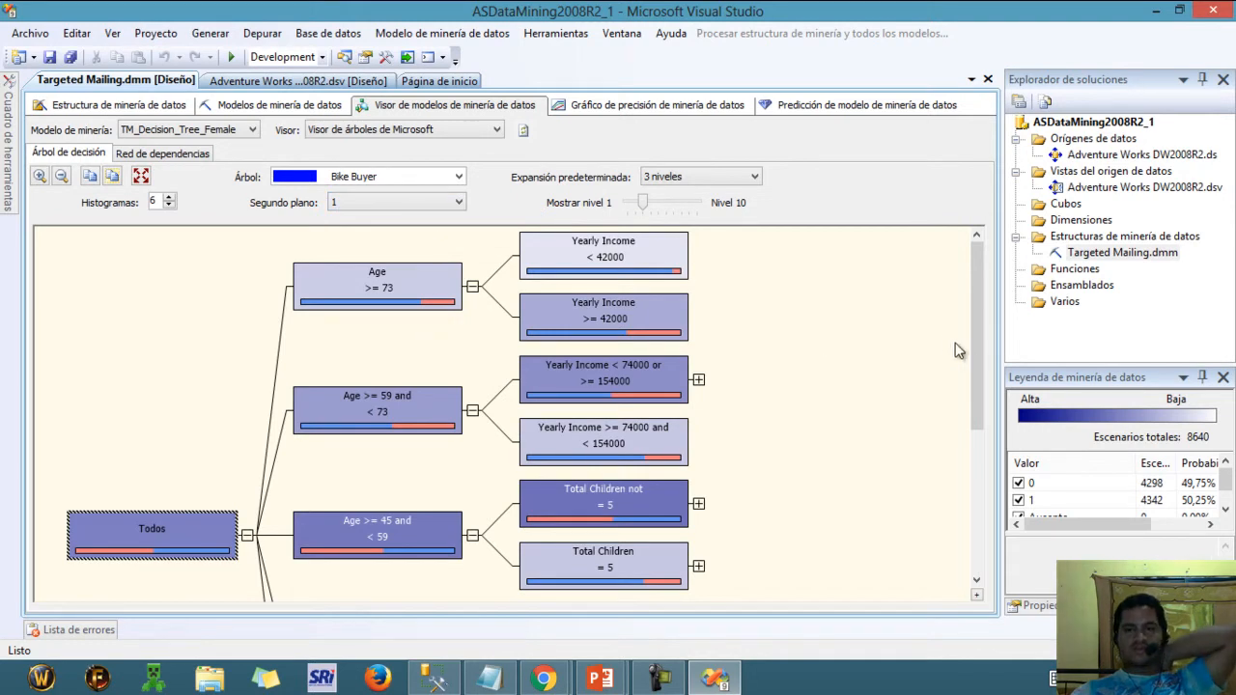
{"action": "left_click_drag", "start_coordinate": [975, 352], "coordinate": [860, 262]}
Step: Show only the strongest links in the dependency networks of TM_Decision_Tree_Female and TM_Decision_Tree_Male
{"action": "left_click", "coordinate": [199, 154]}
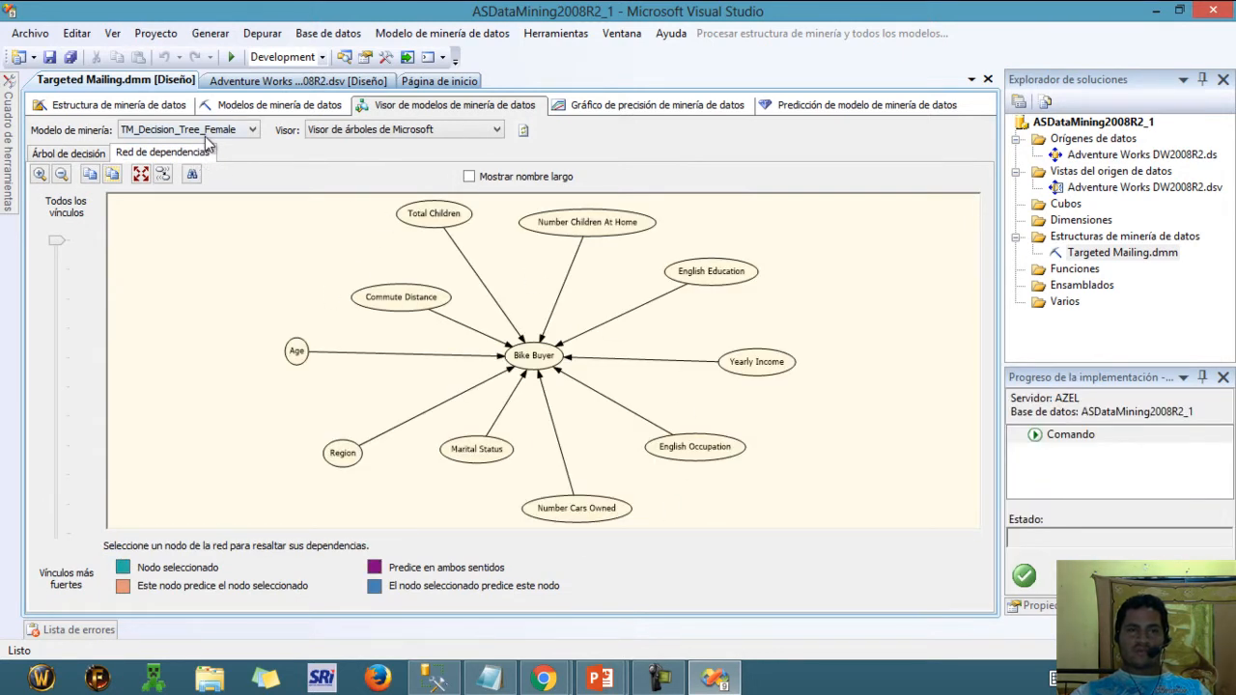
{"action": "left_click_drag", "start_coordinate": [55, 249], "coordinate": [56, 533]}
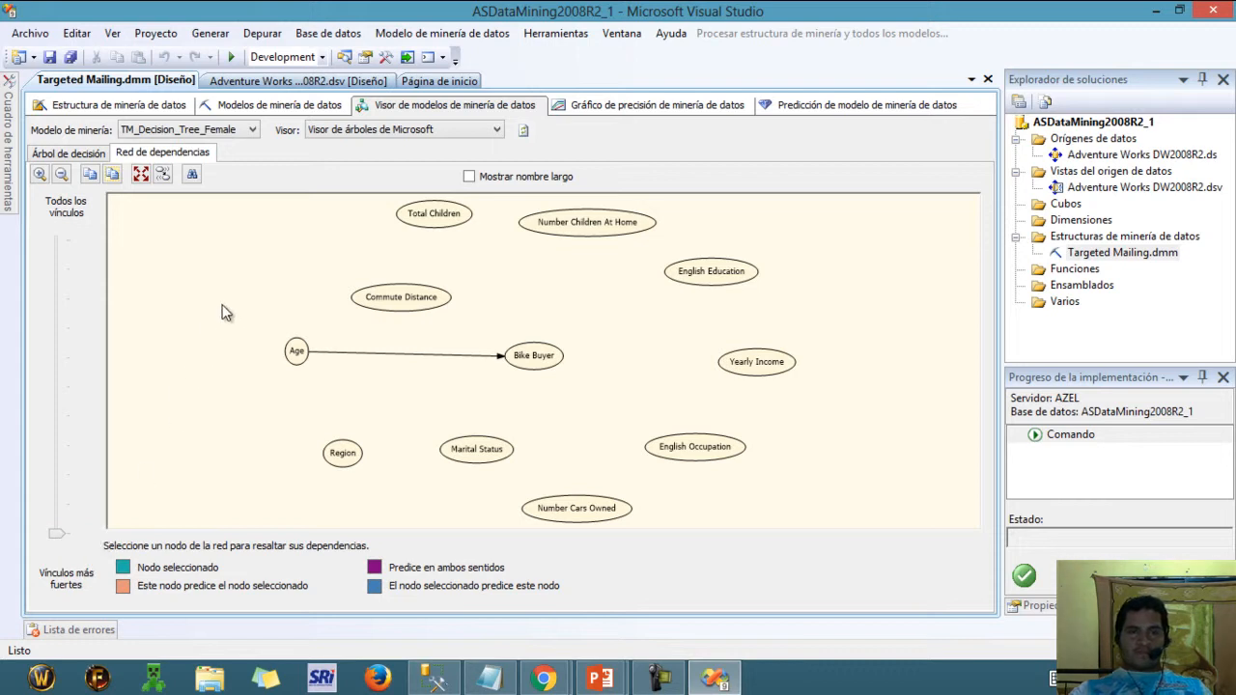
{"action": "left_click", "coordinate": [254, 129]}
{"action": "left_click", "coordinate": [229, 179]}
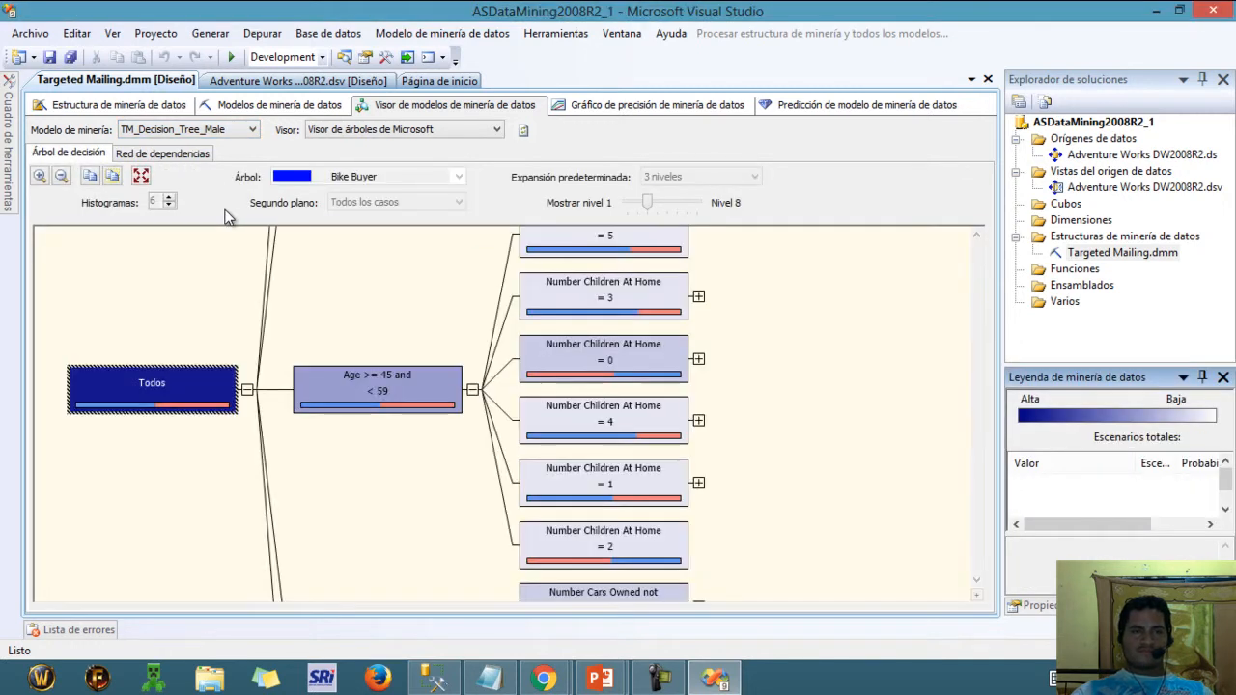
{"action": "left_click", "coordinate": [190, 153]}
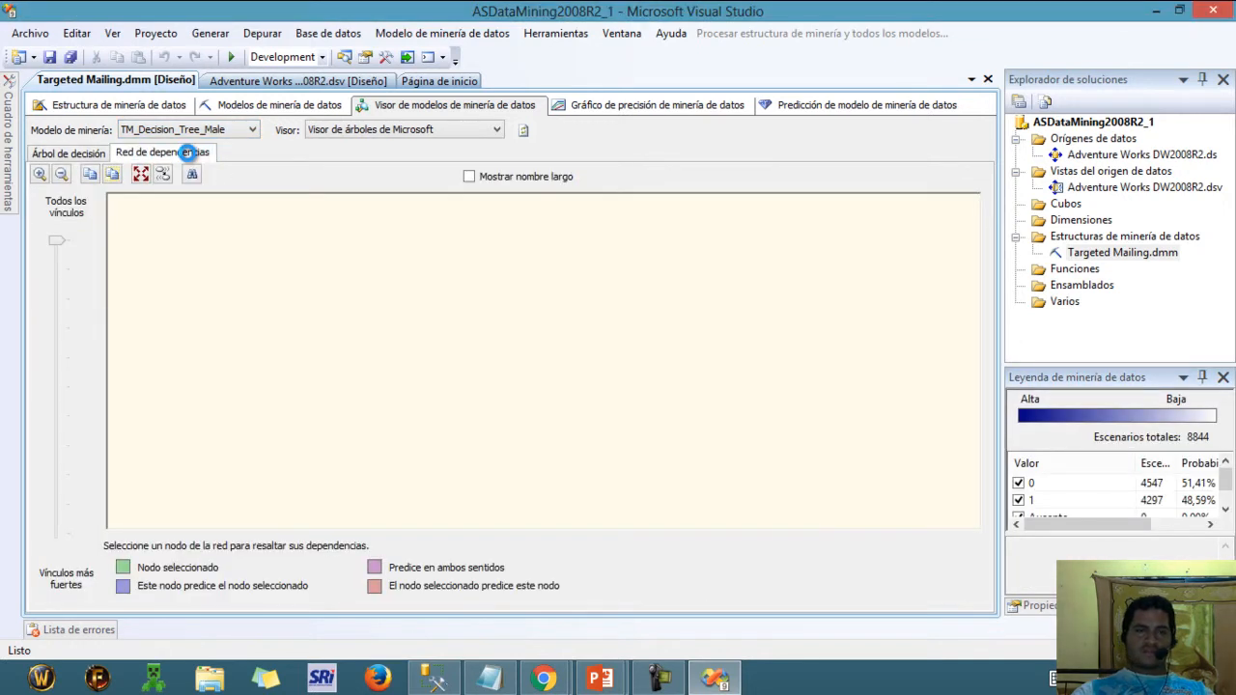
{"action": "left_click_drag", "start_coordinate": [57, 244], "coordinate": [79, 522]}
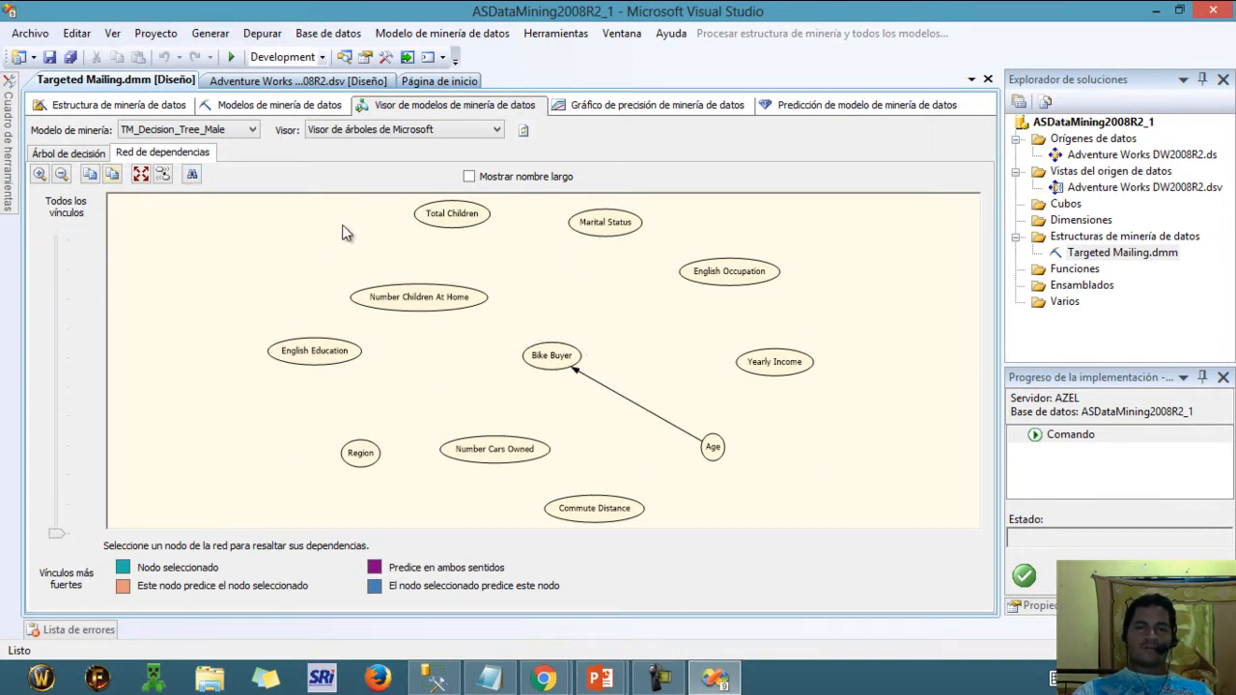
Step: Restart the mining accuracy chart setup, using the mining model test cases and a Bike Buyer predict value of 1 for all models
{"action": "left_click", "coordinate": [604, 108]}
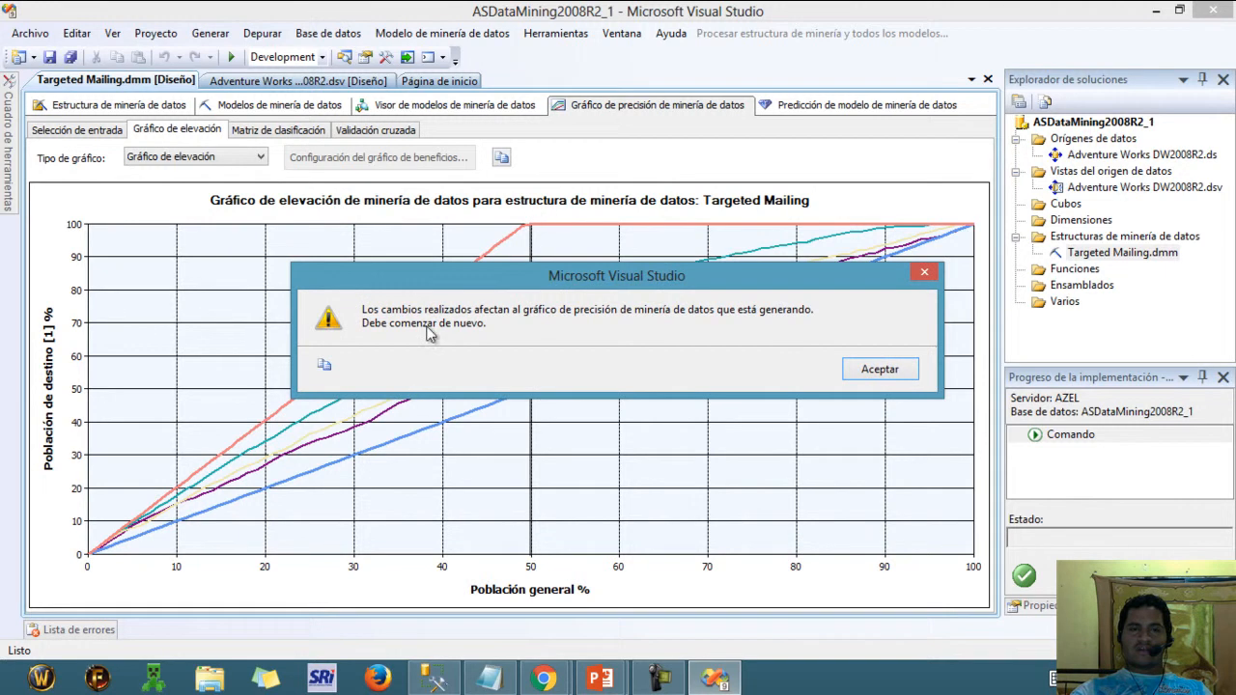
{"action": "left_click", "coordinate": [878, 371]}
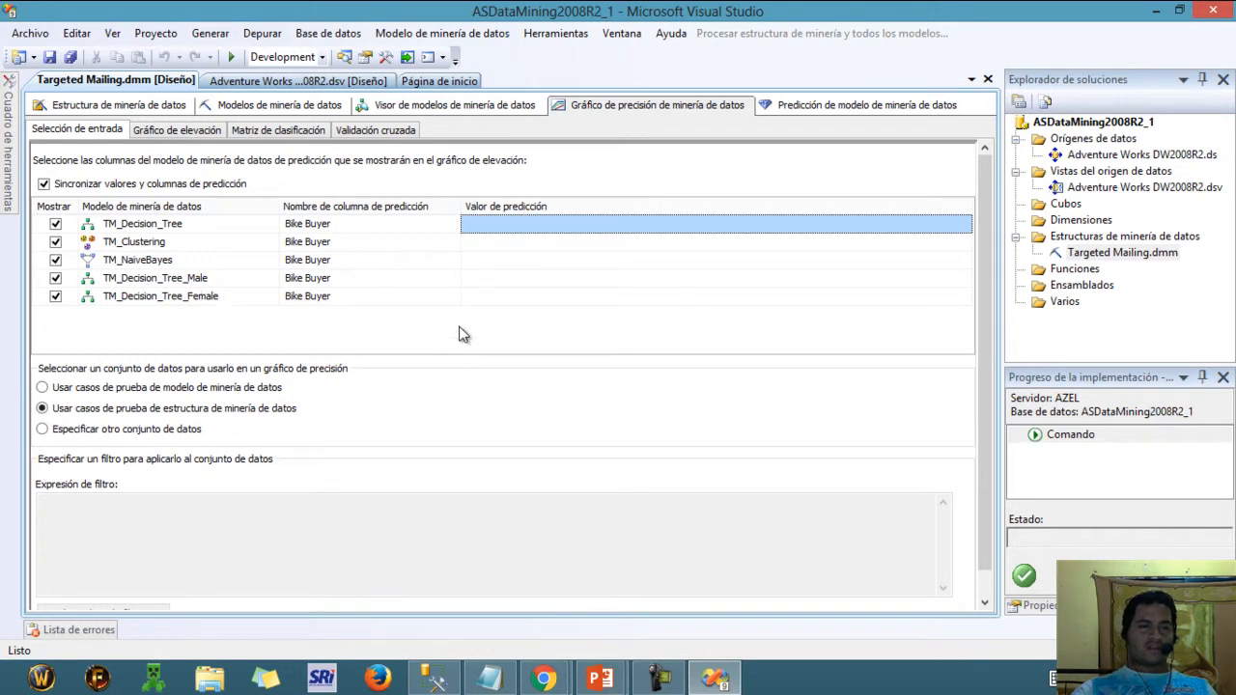
{"action": "left_click", "coordinate": [93, 387]}
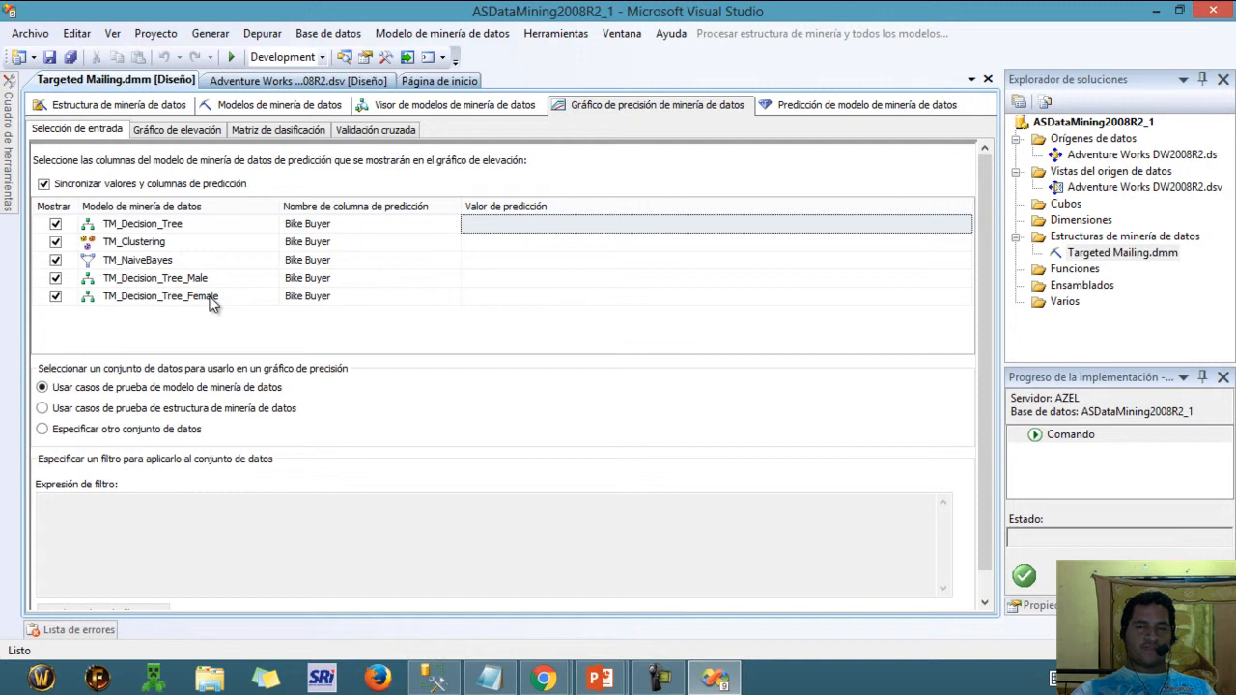
{"action": "left_click", "coordinate": [947, 221]}
{"action": "left_click", "coordinate": [949, 220]}
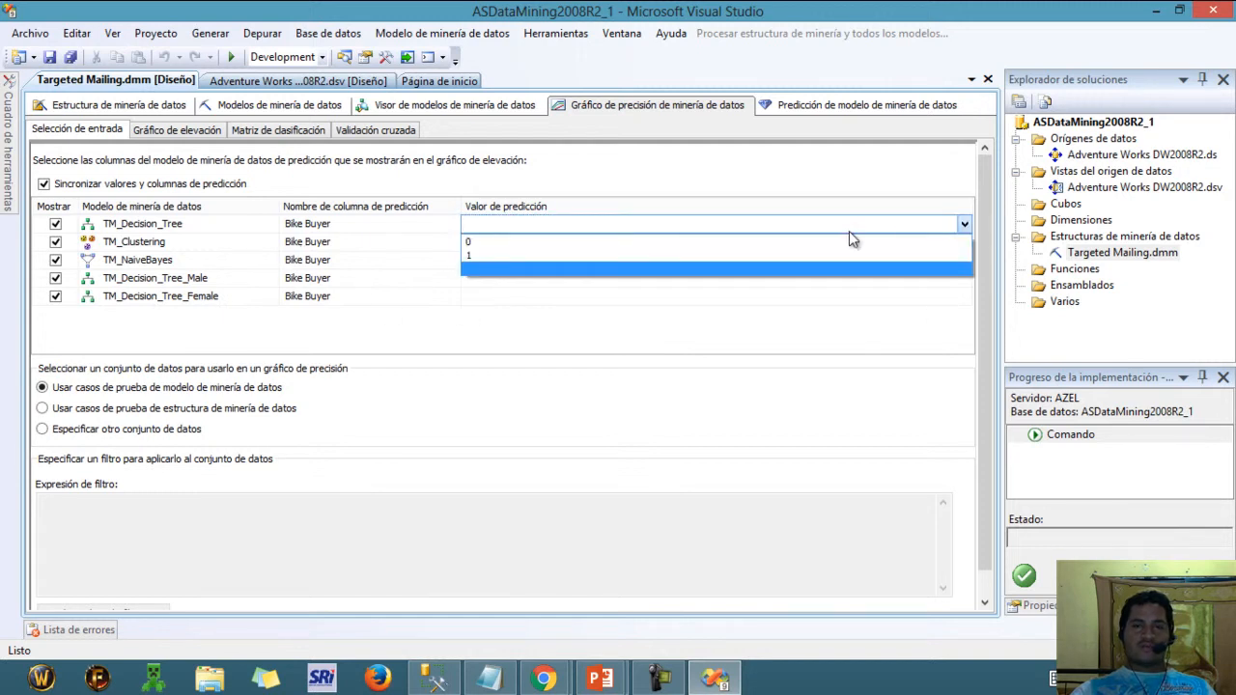
{"action": "left_click", "coordinate": [623, 255]}
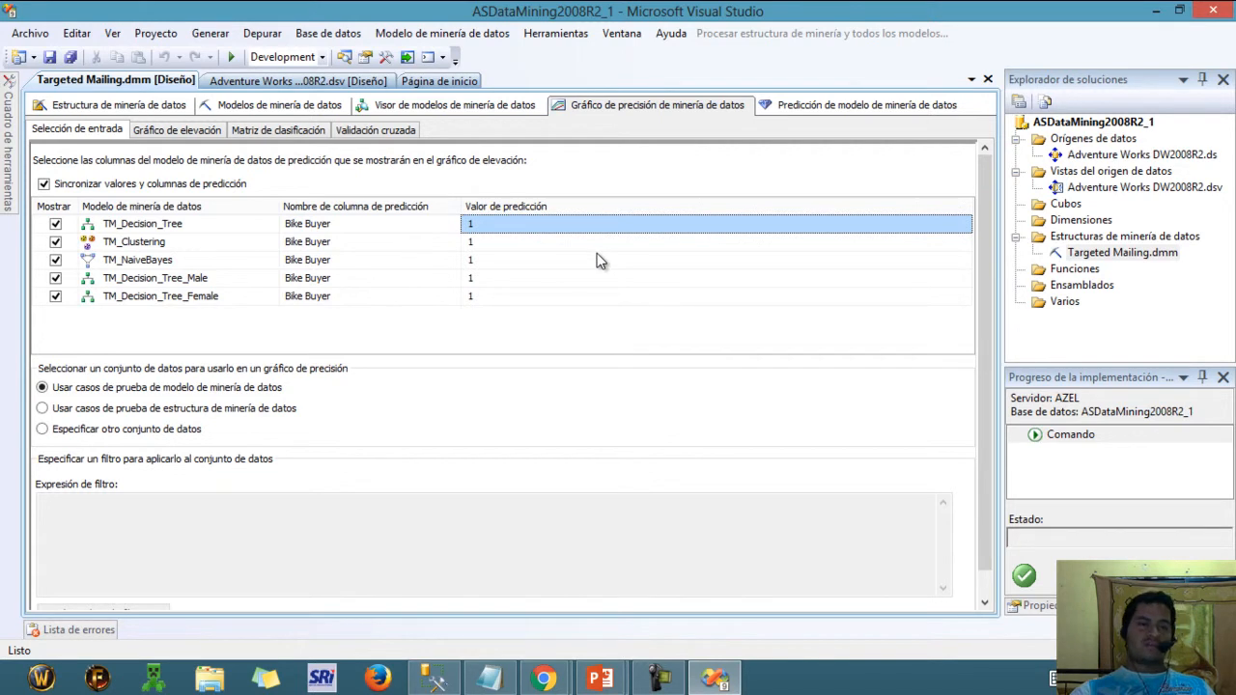
Step: Examine the lift chart and its legend for all five models, check the classification matrix and return to the lift chart
{"action": "left_click", "coordinate": [176, 131]}
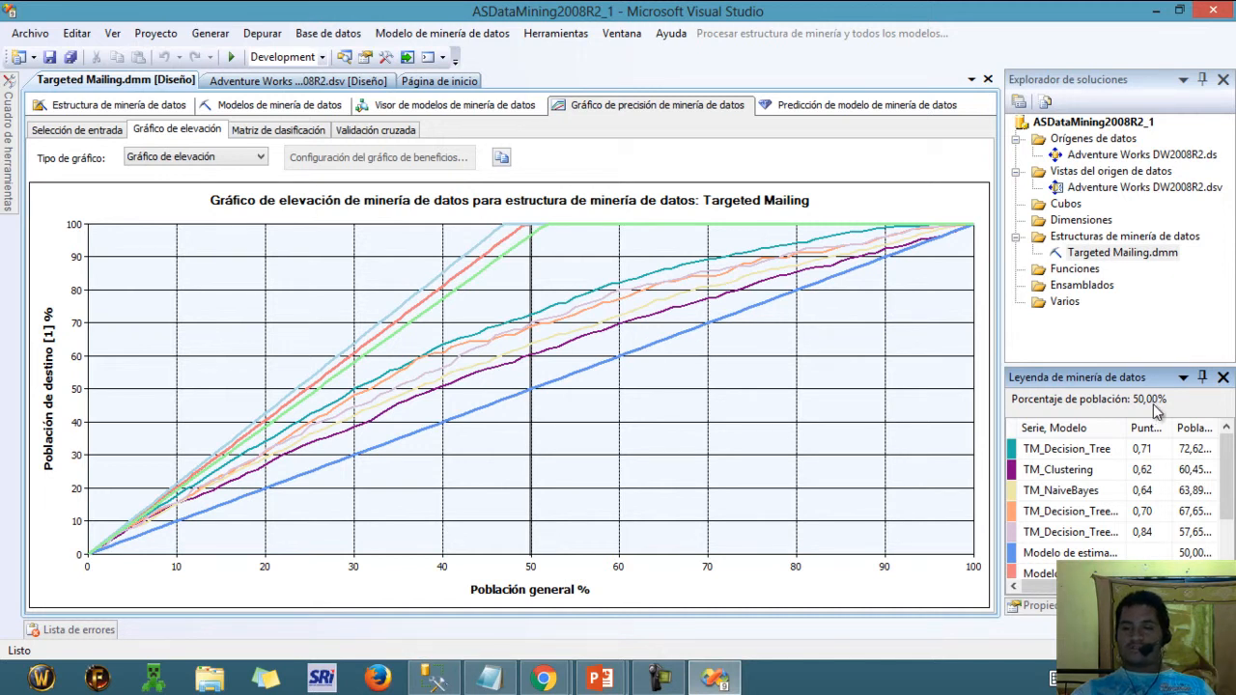
{"action": "scroll", "coordinate": [1228, 467], "scroll_direction": "down", "scroll_amount": 1}
{"action": "scroll", "coordinate": [1228, 467], "scroll_direction": "up", "scroll_amount": 1}
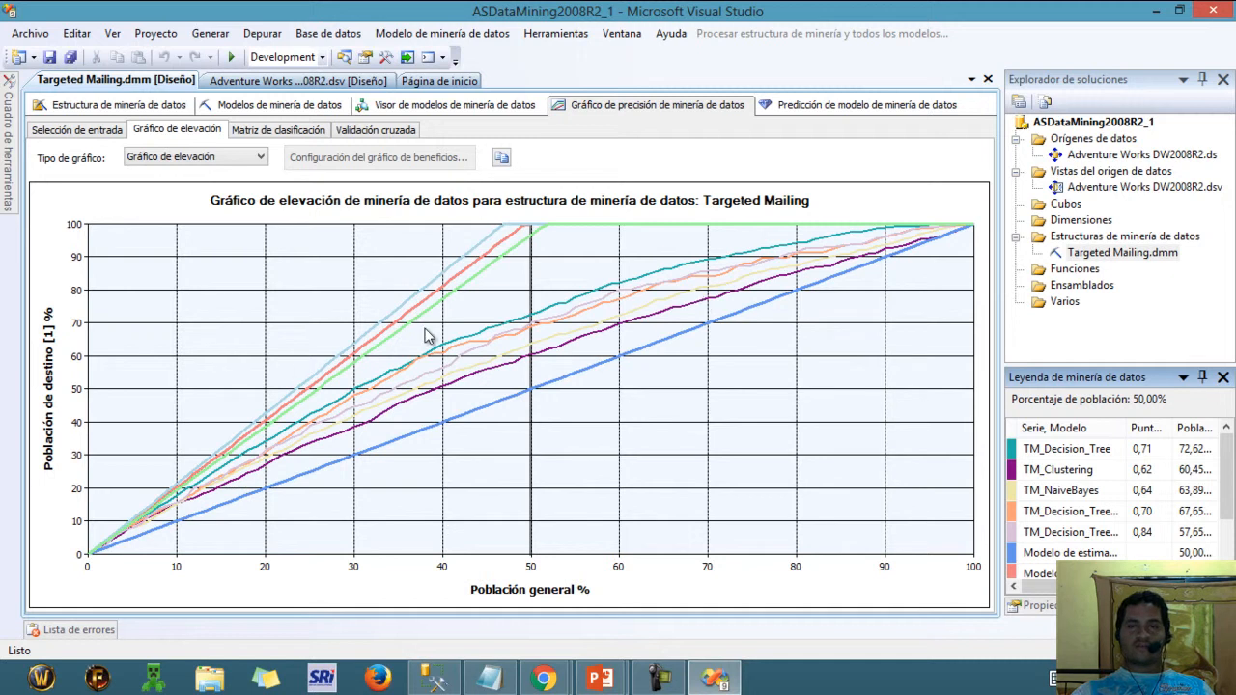
{"action": "left_click", "coordinate": [302, 132]}
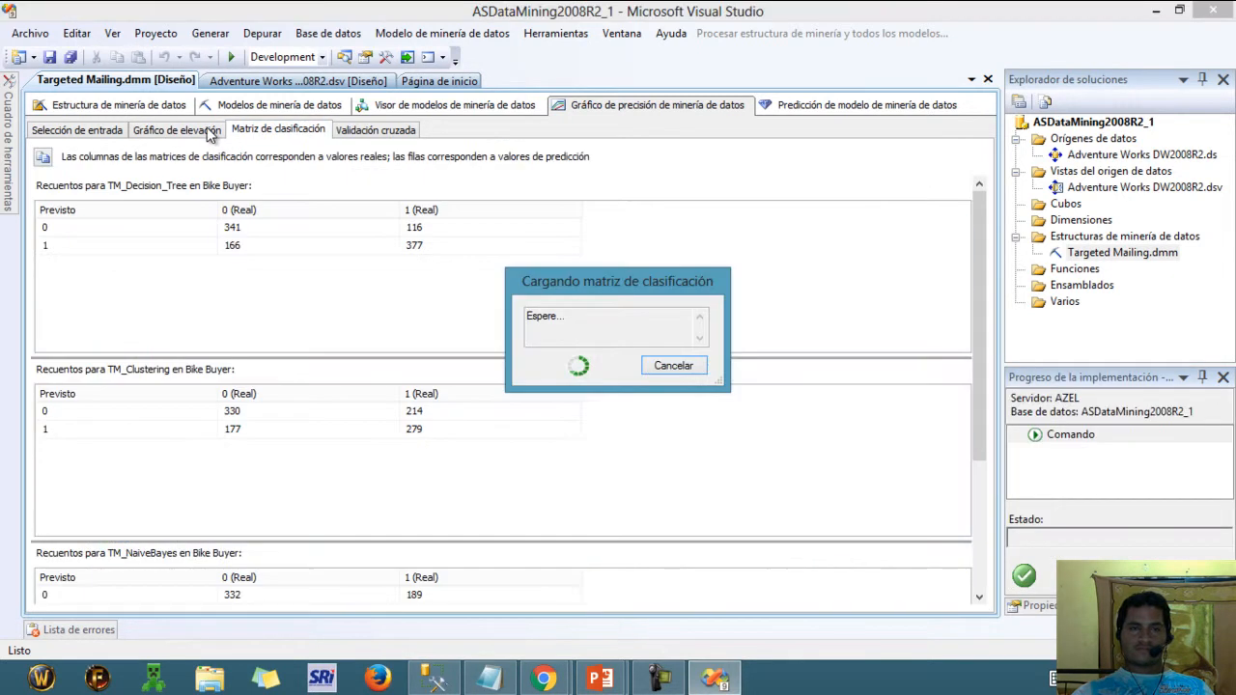
{"action": "left_click", "coordinate": [209, 134]}
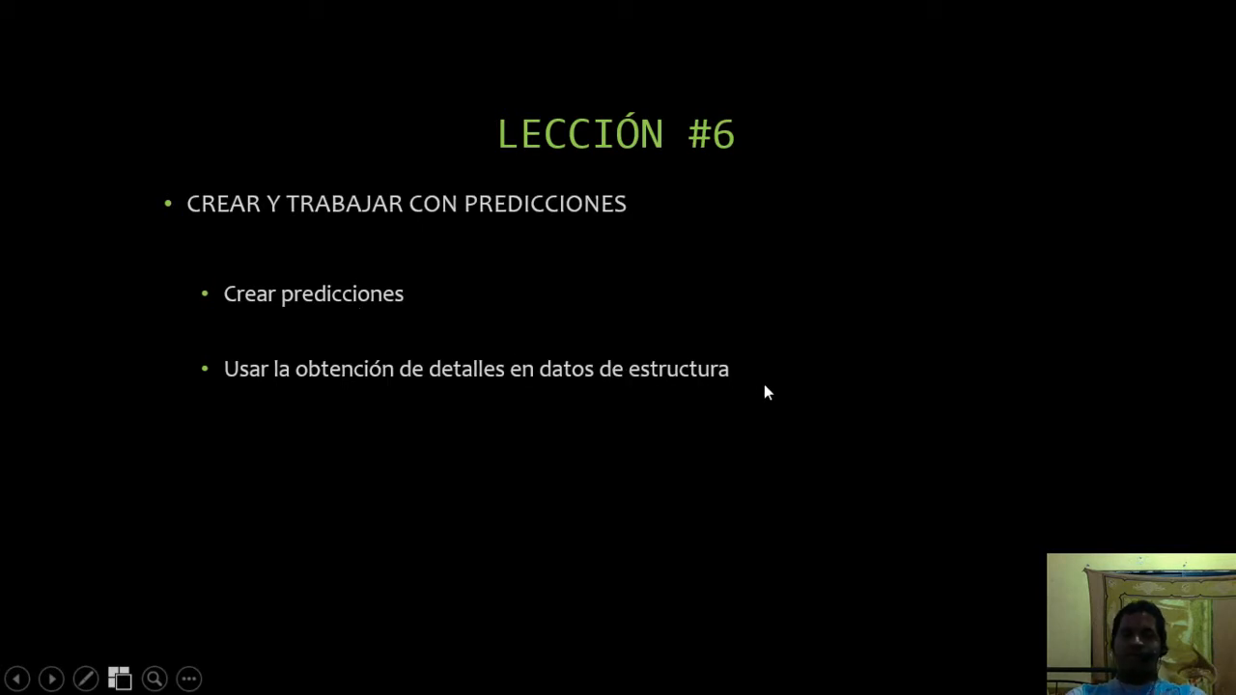
Step: Return to Visual Studio and choose TM_Decision_Tree from Targeted Mailing as the model for the mining model prediction
{"action": "key", "text": "alt+Tab"}
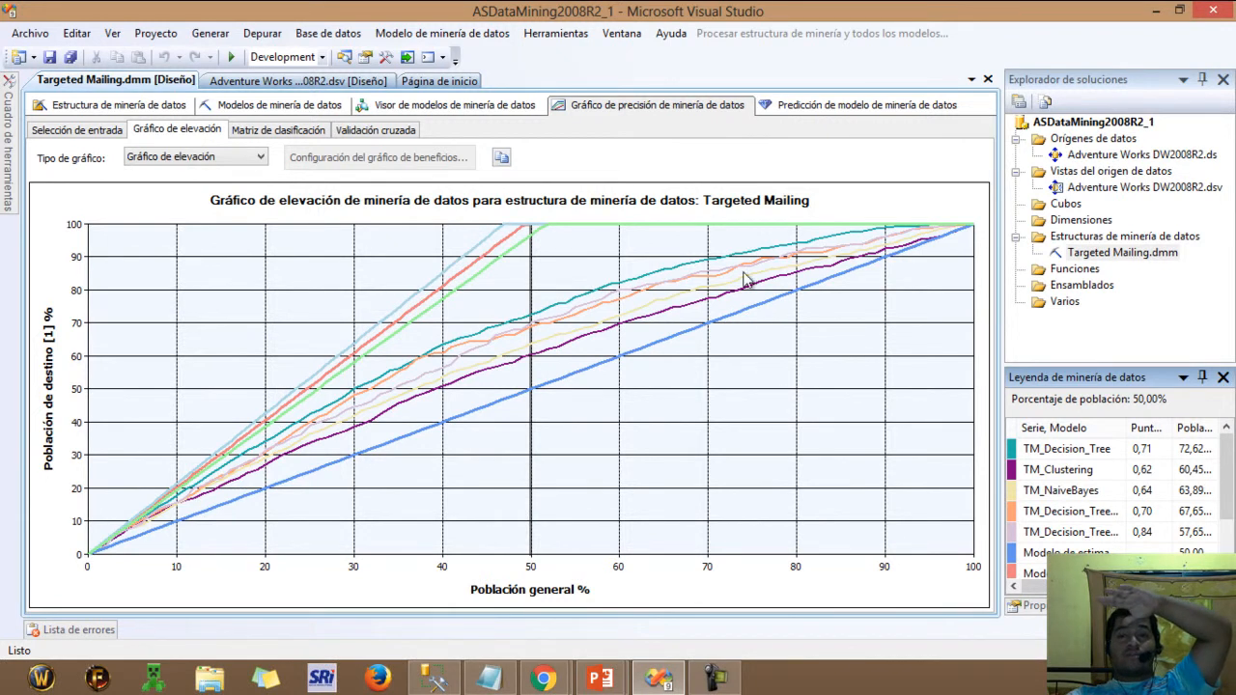
{"action": "left_click", "coordinate": [821, 107]}
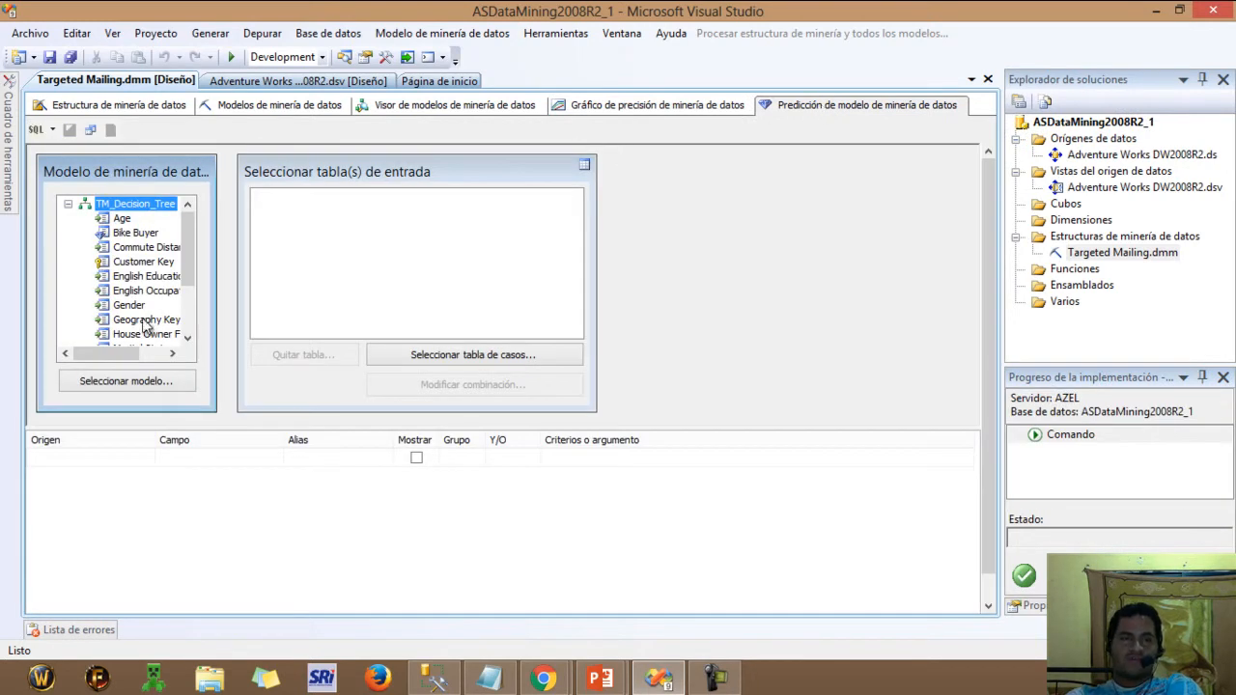
{"action": "left_click", "coordinate": [129, 387]}
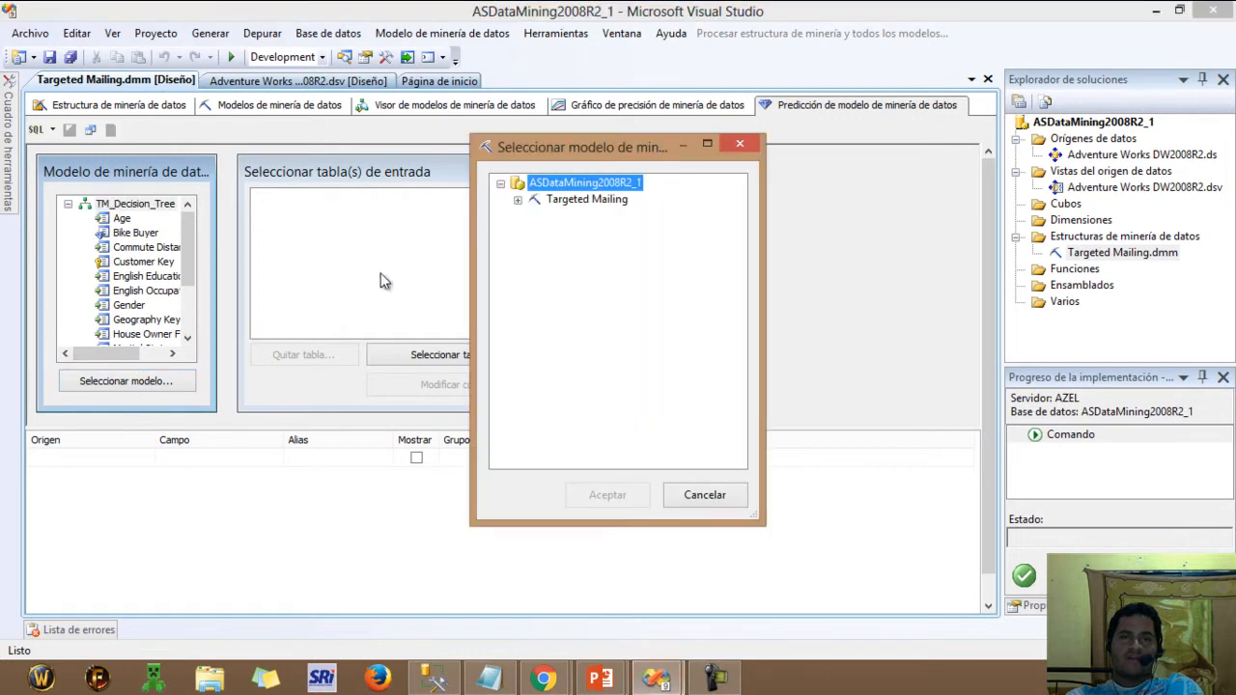
{"action": "left_click", "coordinate": [518, 201]}
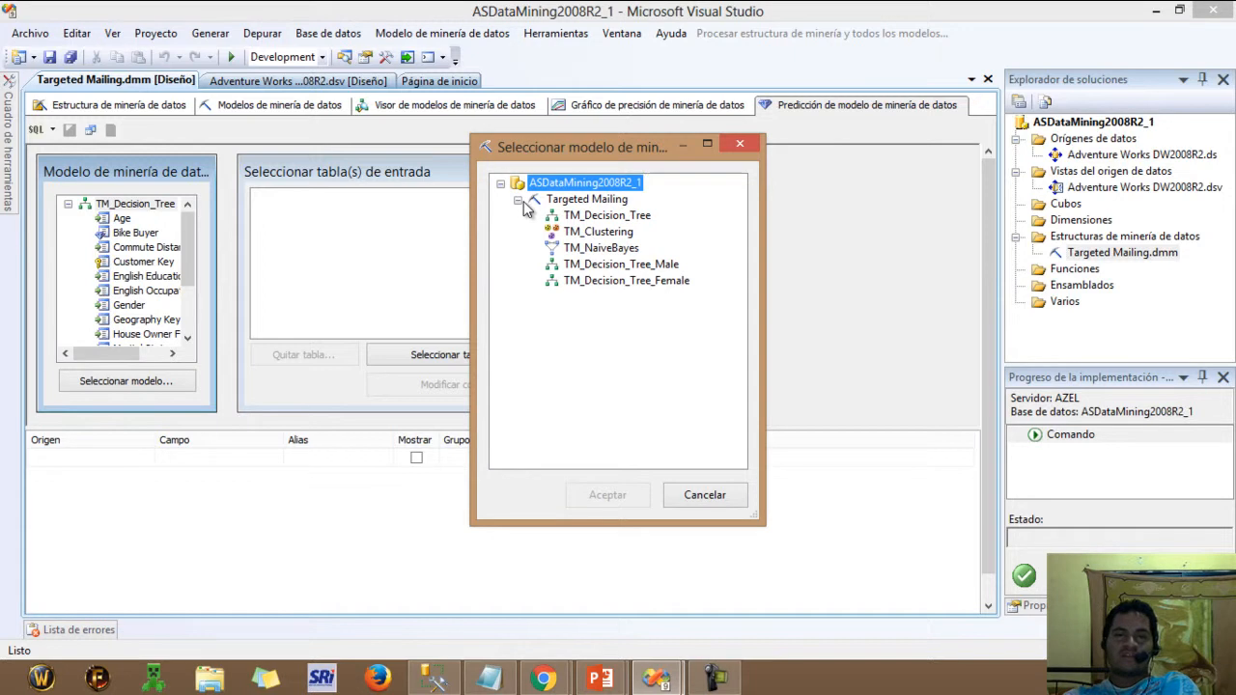
{"action": "left_click", "coordinate": [584, 215]}
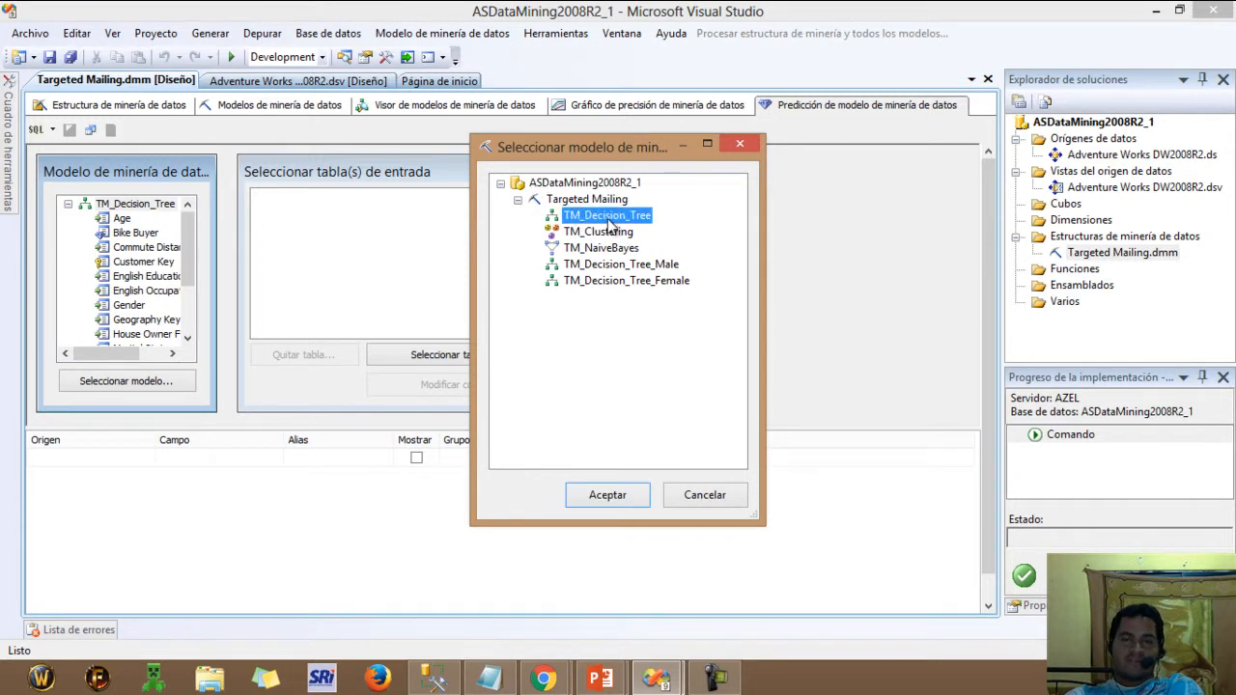
{"action": "left_click", "coordinate": [603, 496]}
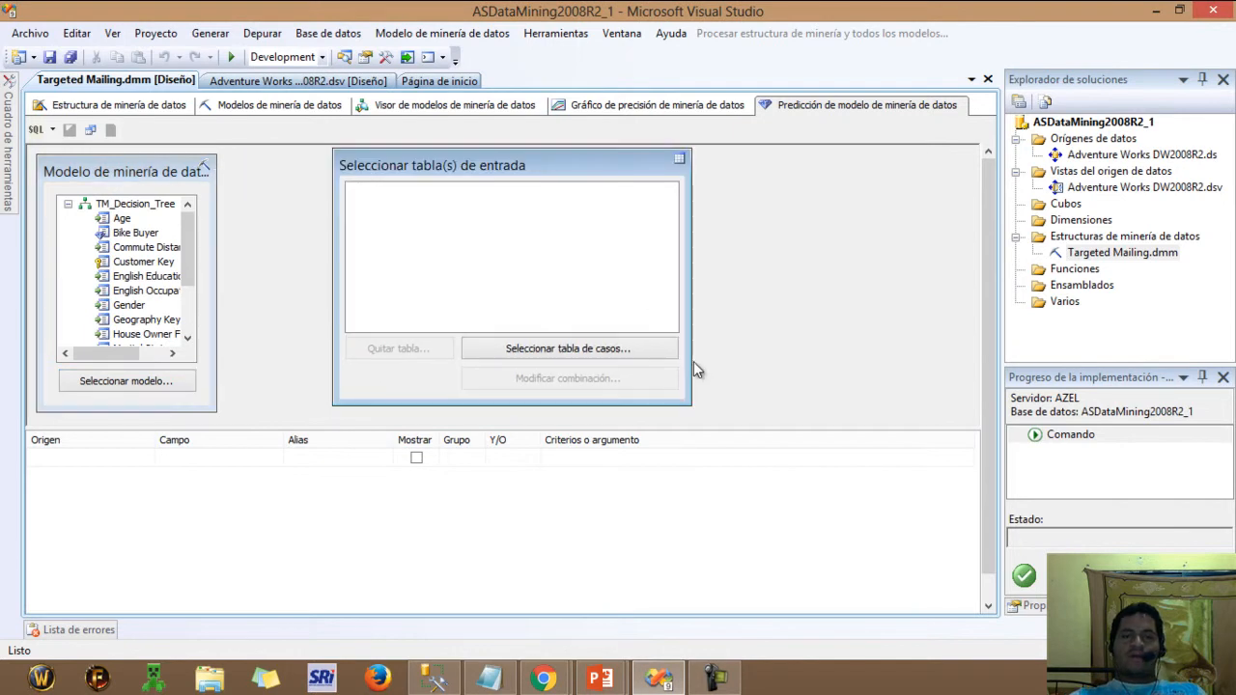
Step: Choose ProspectiveBuyer from the Adventure Works DW2008R2 data source view as the case table for the prediction
{"action": "left_click", "coordinate": [557, 350]}
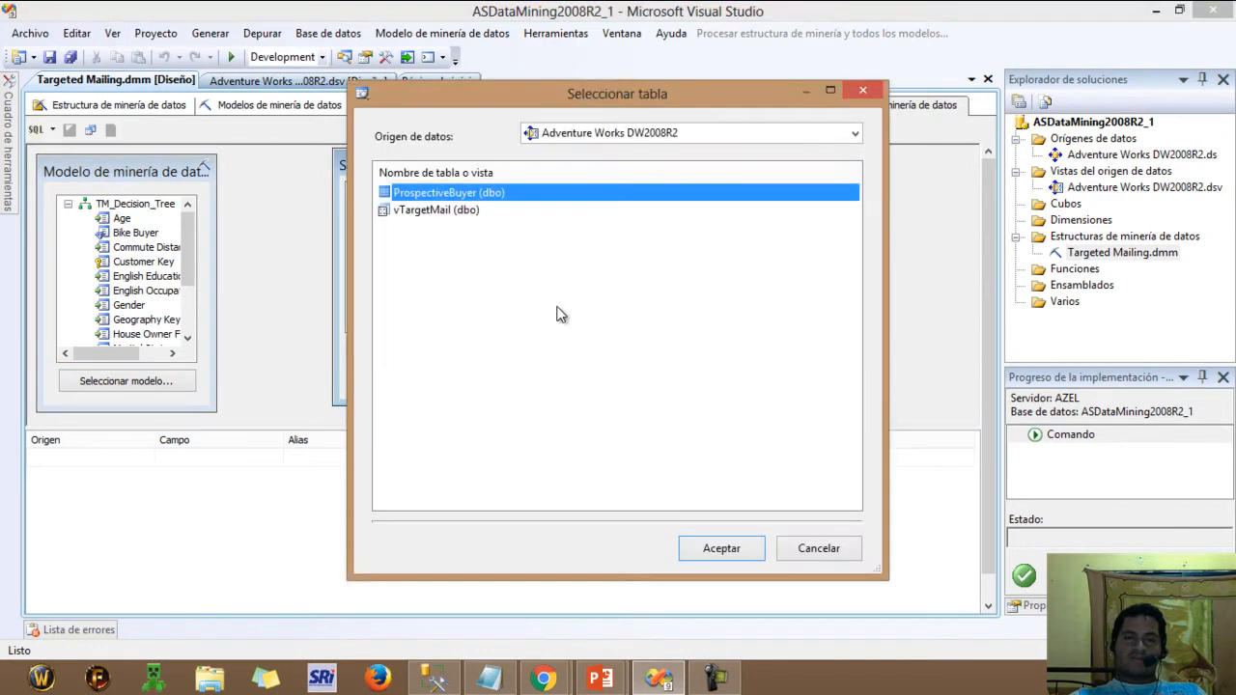
{"action": "left_click", "coordinate": [631, 128]}
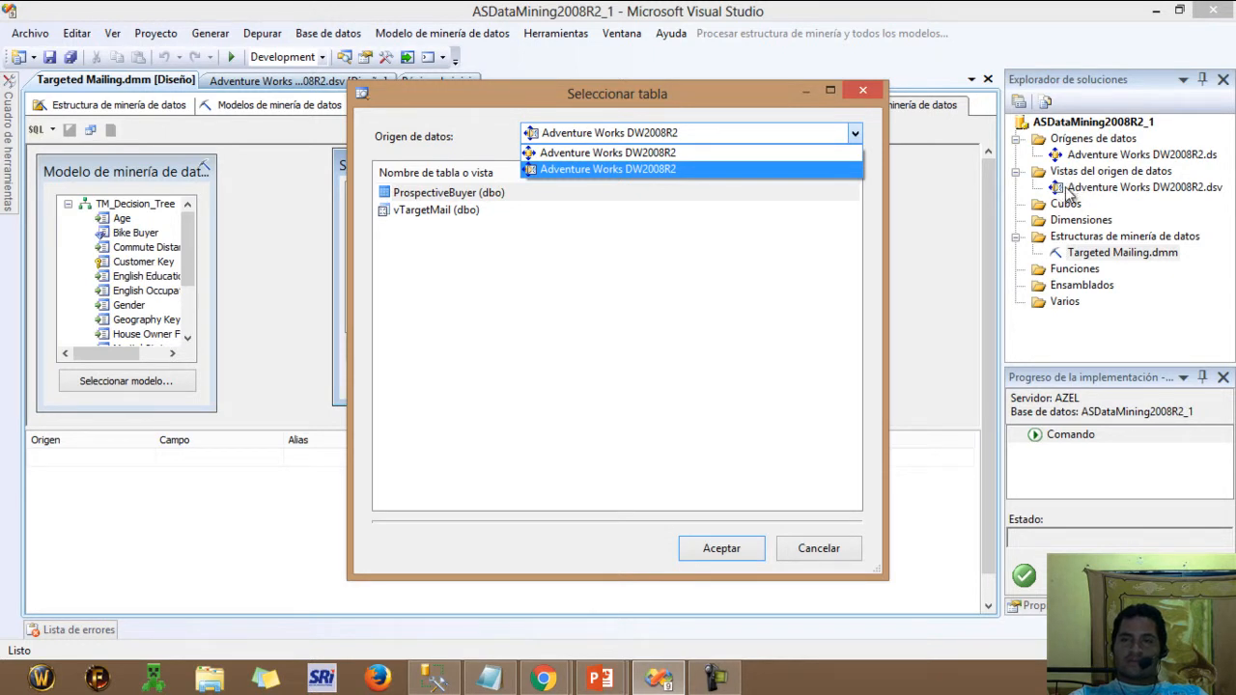
{"action": "left_click", "coordinate": [579, 169]}
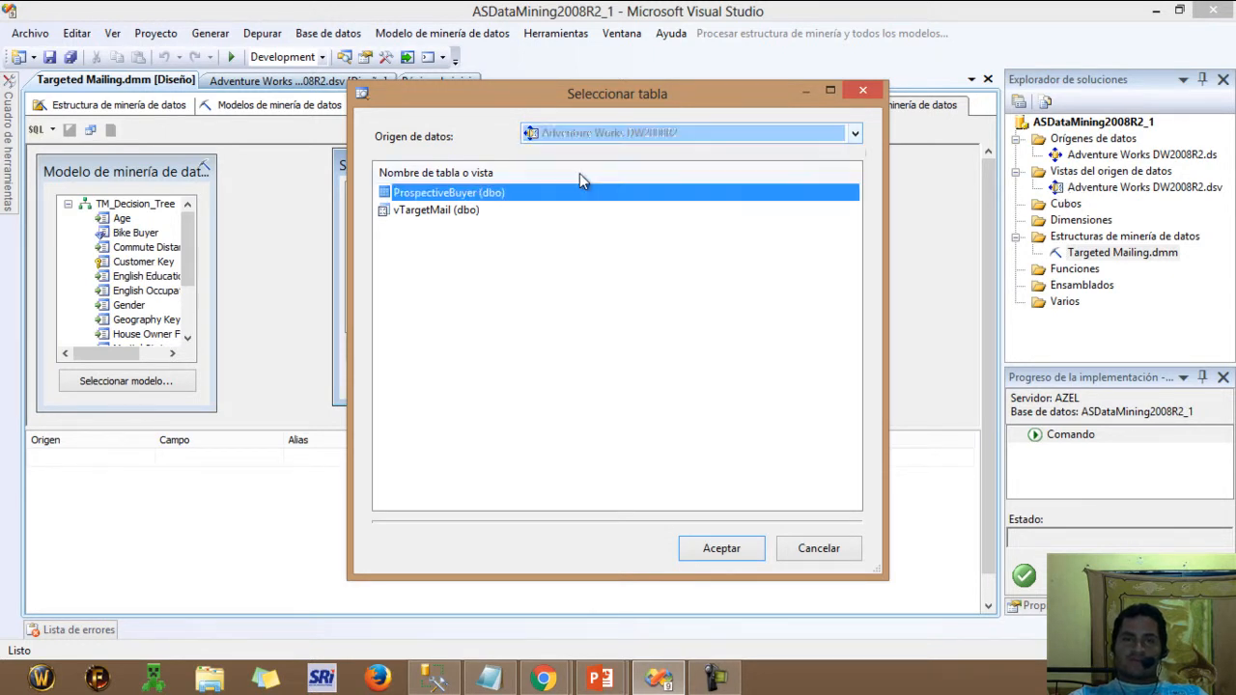
{"action": "left_click", "coordinate": [622, 133]}
{"action": "left_click", "coordinate": [630, 155]}
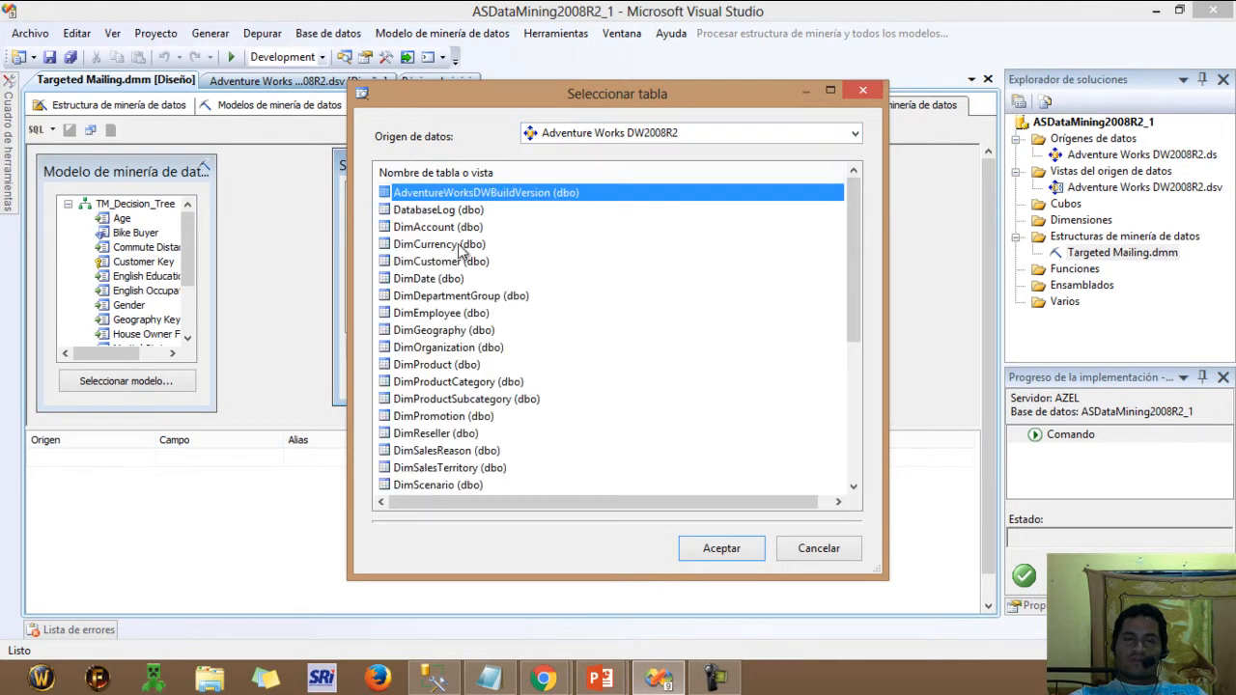
{"action": "left_click", "coordinate": [703, 134]}
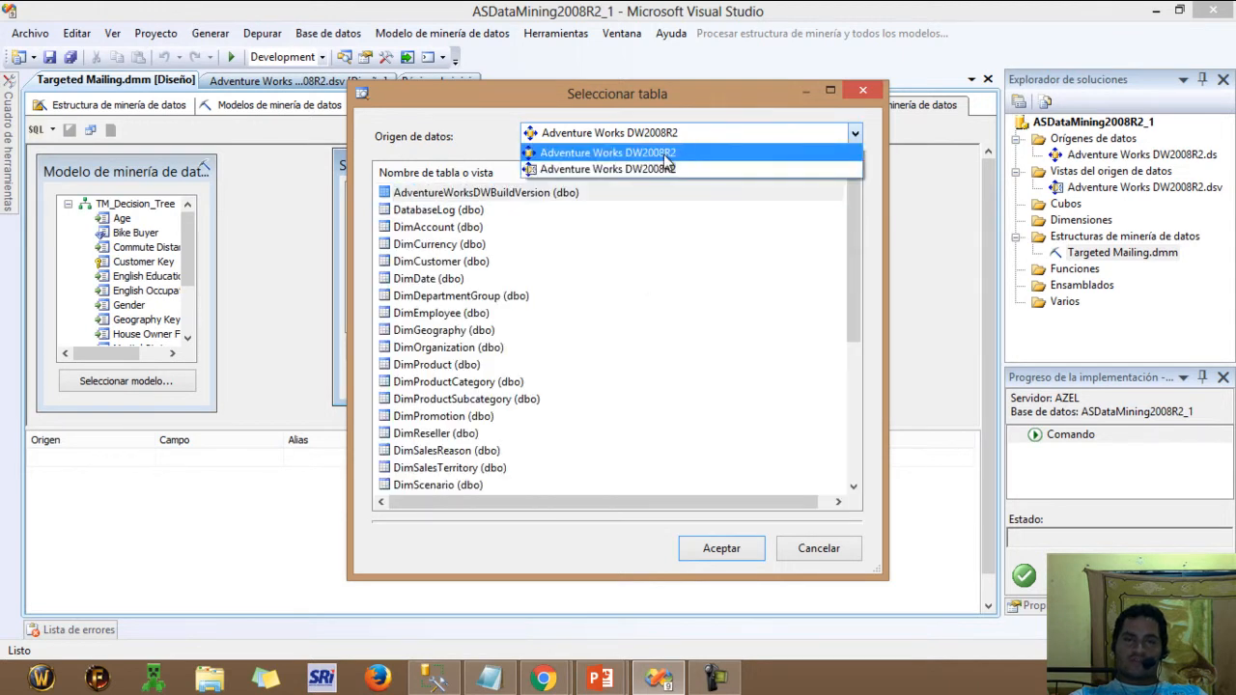
{"action": "left_click", "coordinate": [602, 169]}
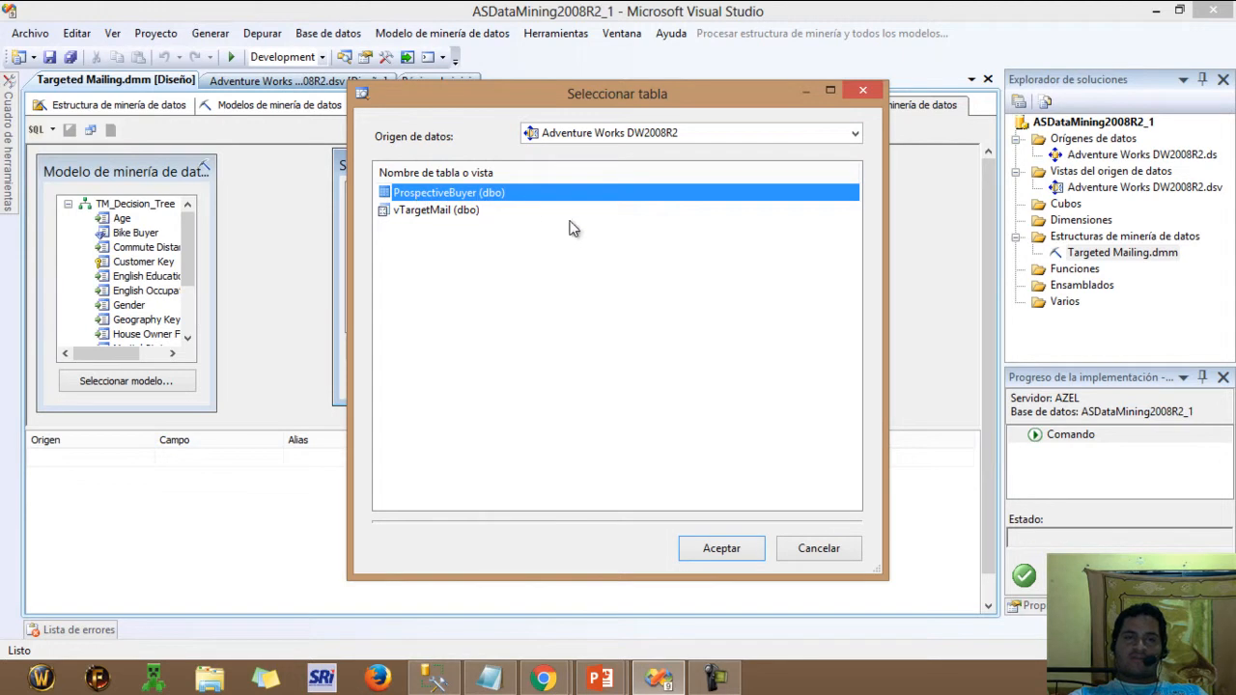
{"action": "left_click", "coordinate": [694, 548]}
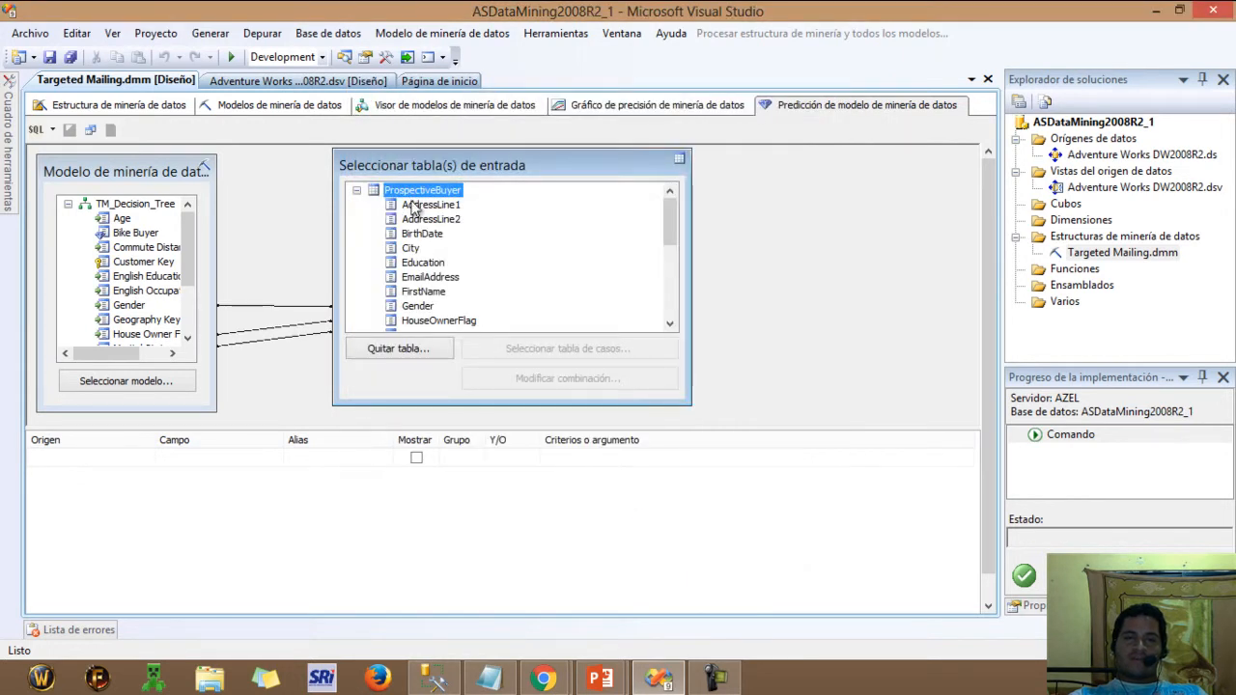
{"action": "left_click", "coordinate": [808, 210]}
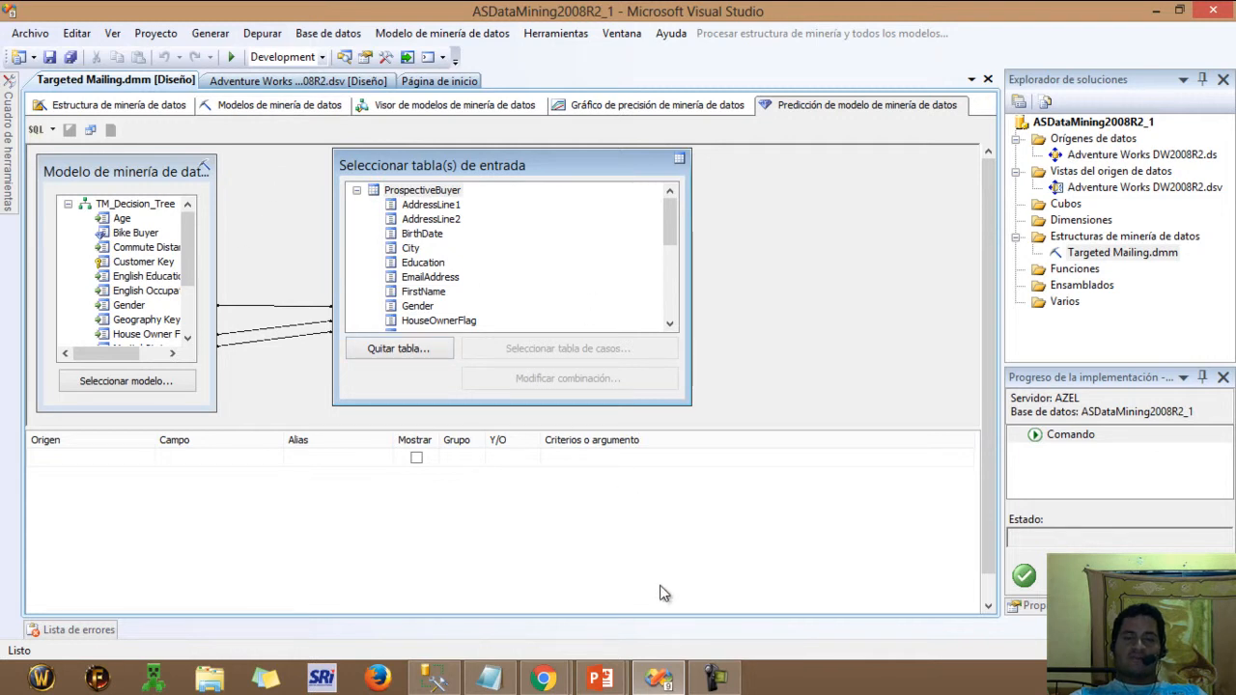
{"action": "left_click", "coordinate": [789, 356]}
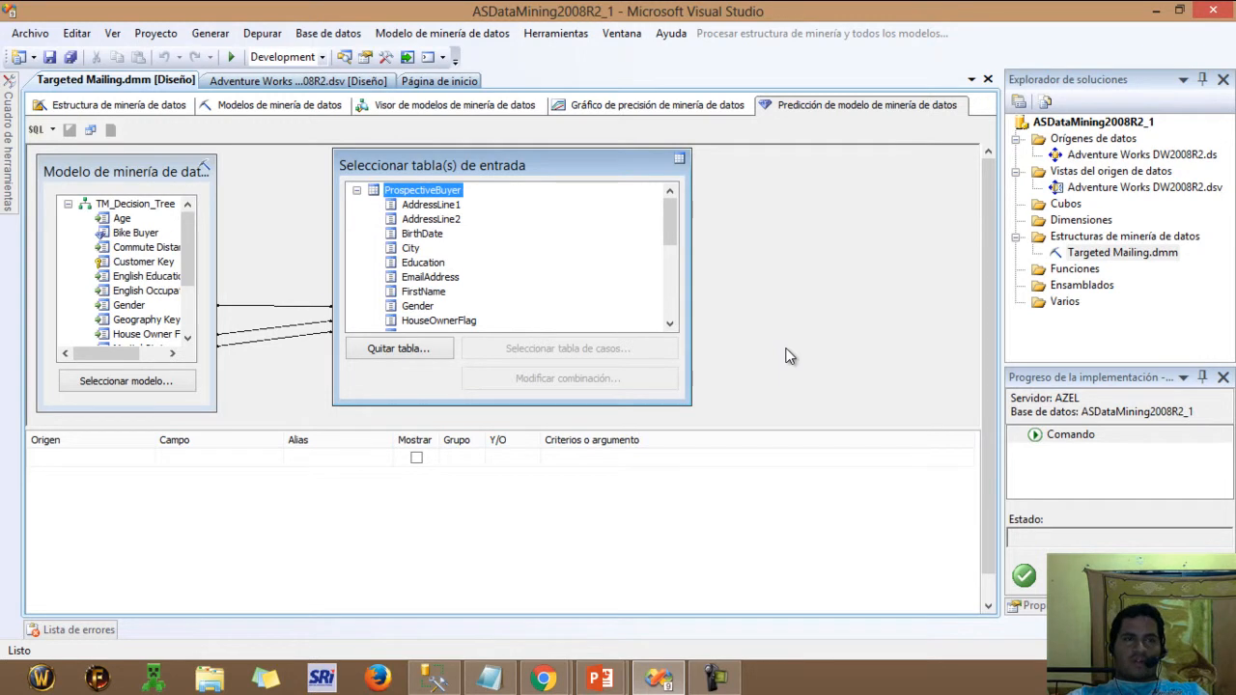
{"action": "left_click", "coordinate": [287, 224]}
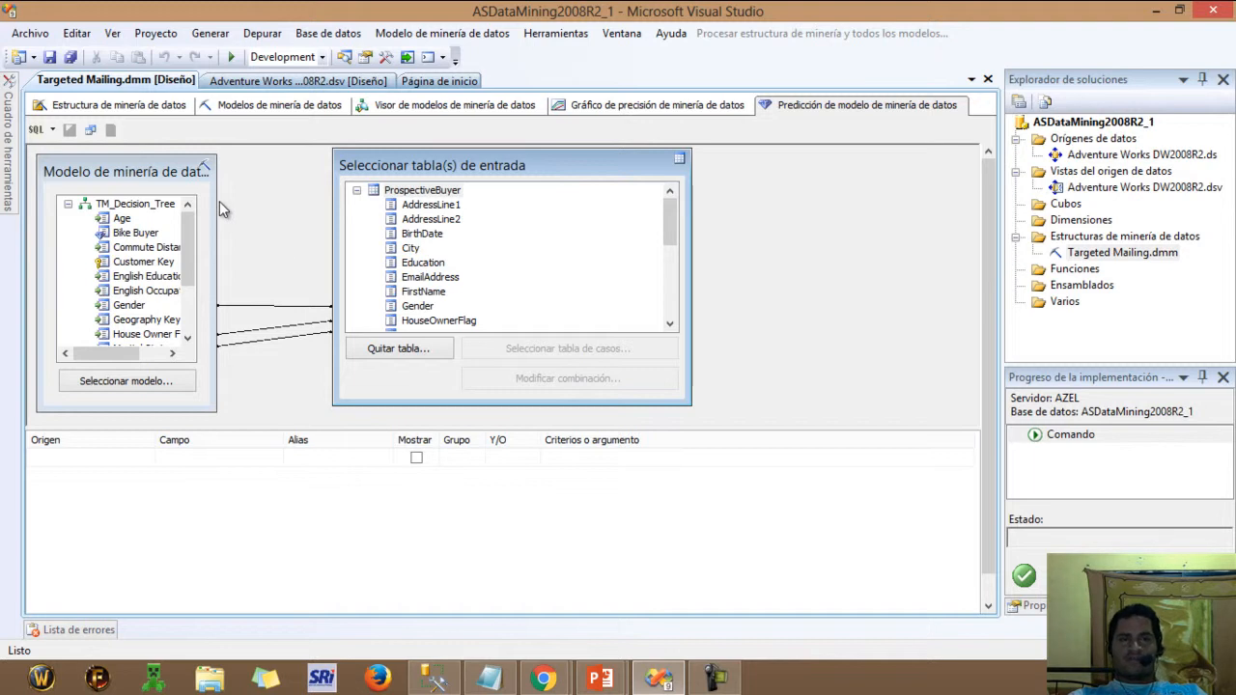
Step: Show the Targeted Mailing mining structure and move the vTargetMail table up and to the left in its diagram
{"action": "left_click", "coordinate": [173, 108]}
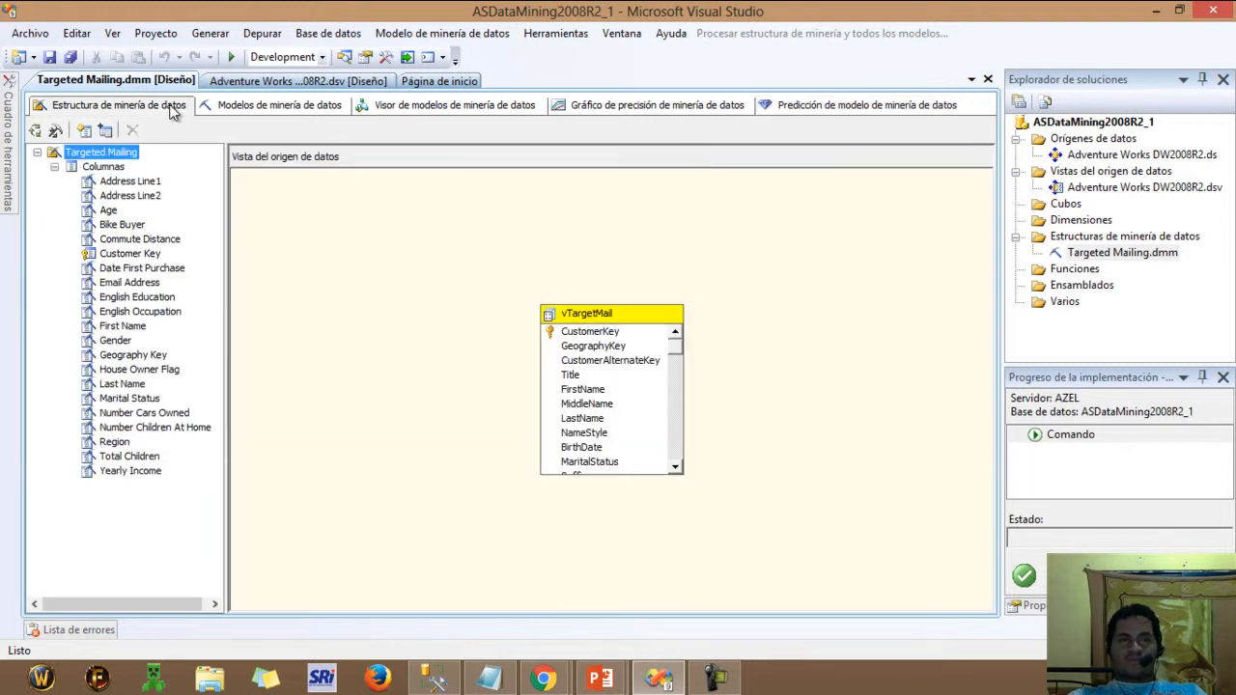
{"action": "left_click", "coordinate": [790, 280]}
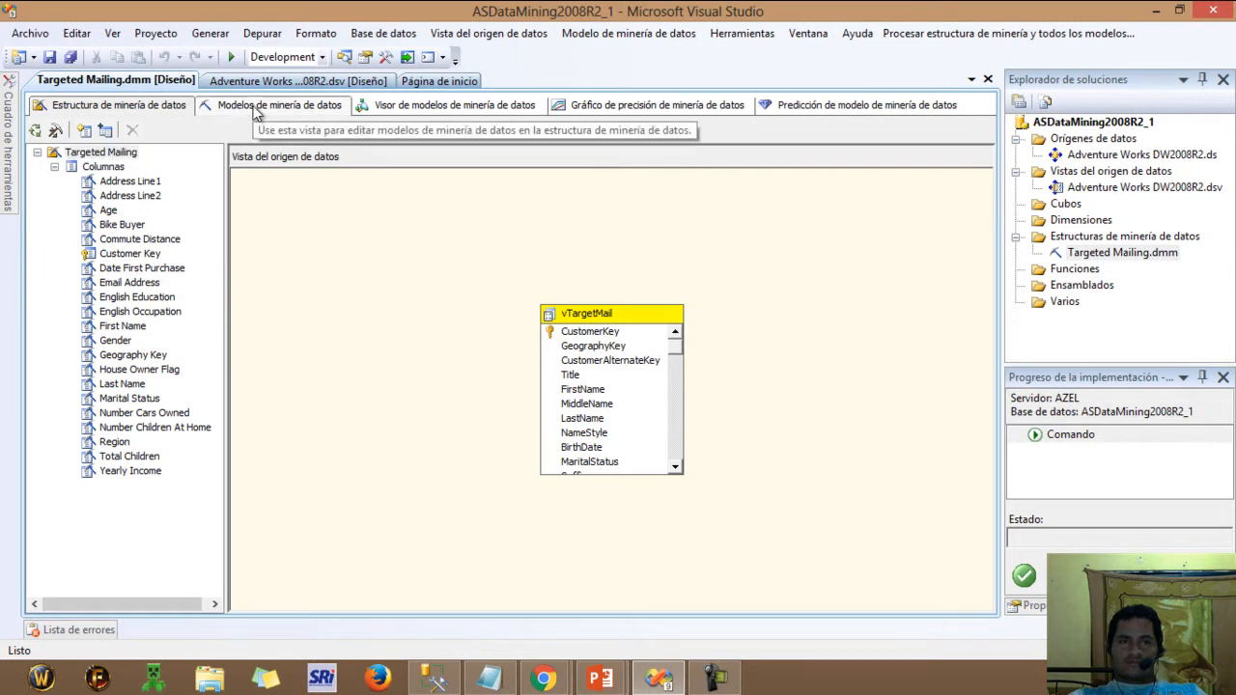
{"action": "left_click_drag", "start_coordinate": [577, 321], "coordinate": [525, 267]}
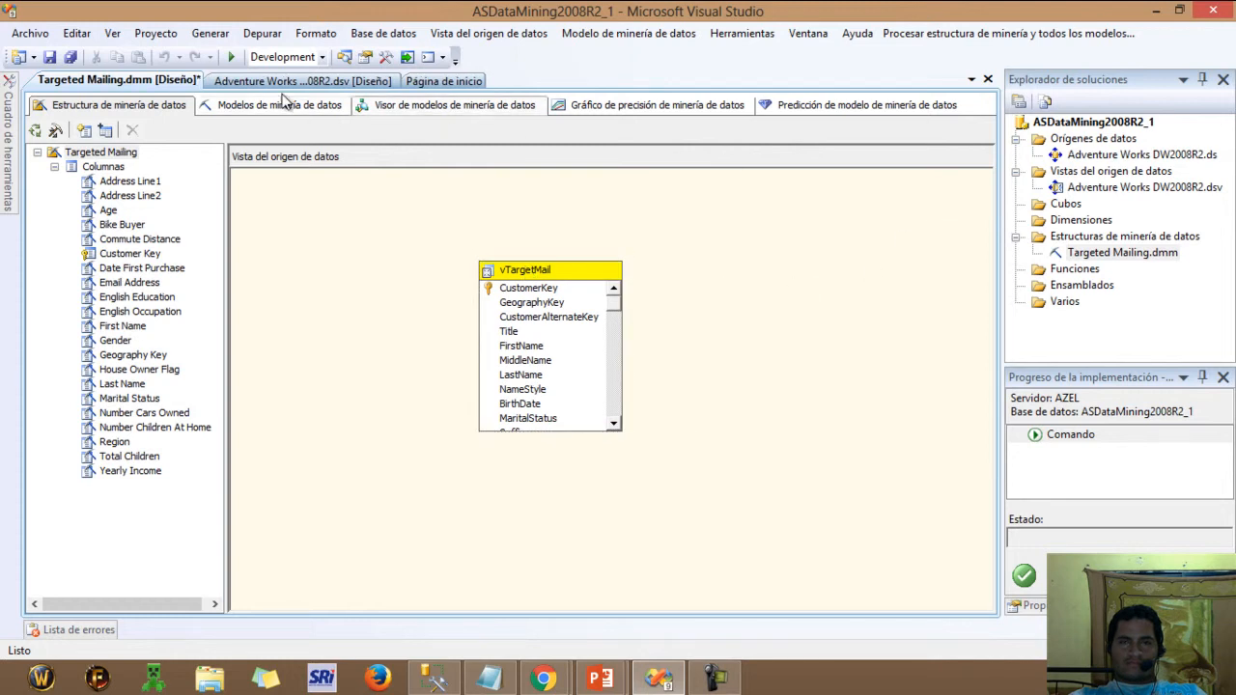
Step: In the Adventure Works DW2008R2 data source view, start a new named calculation called calcAge on the ProspectiveBuyer table
{"action": "double_click", "coordinate": [1110, 189]}
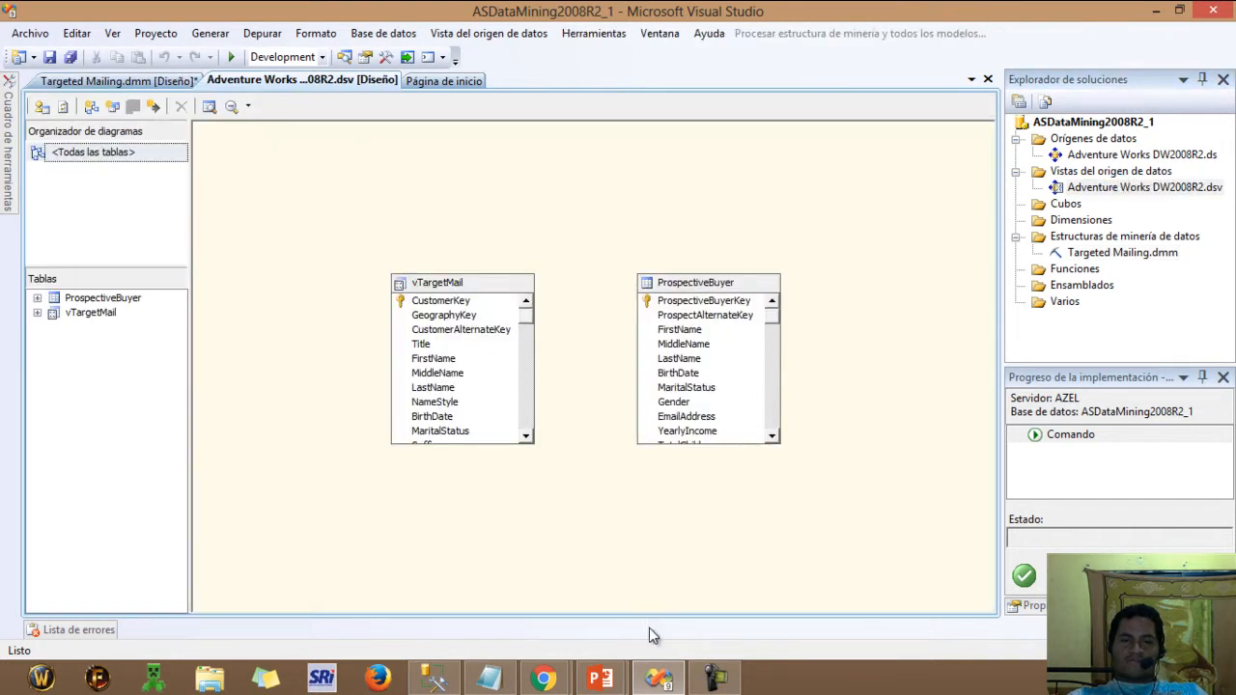
{"action": "left_click", "coordinate": [736, 290]}
{"action": "right_click", "coordinate": [744, 288]}
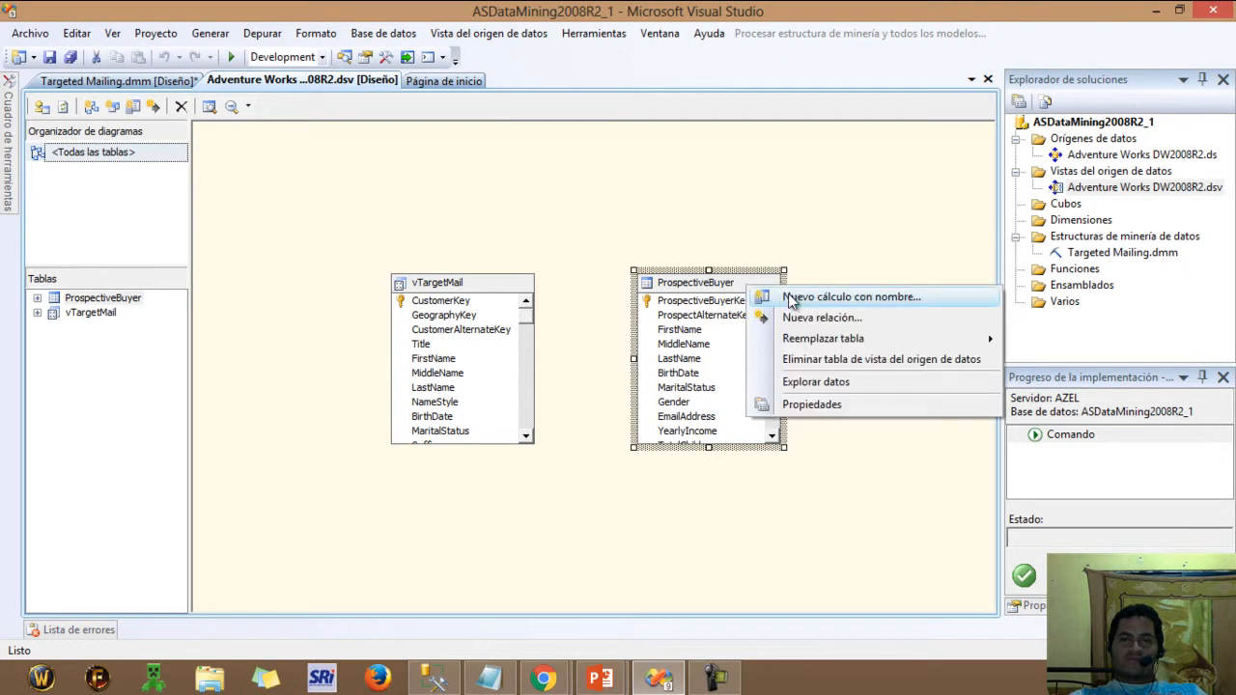
{"action": "left_click", "coordinate": [809, 299]}
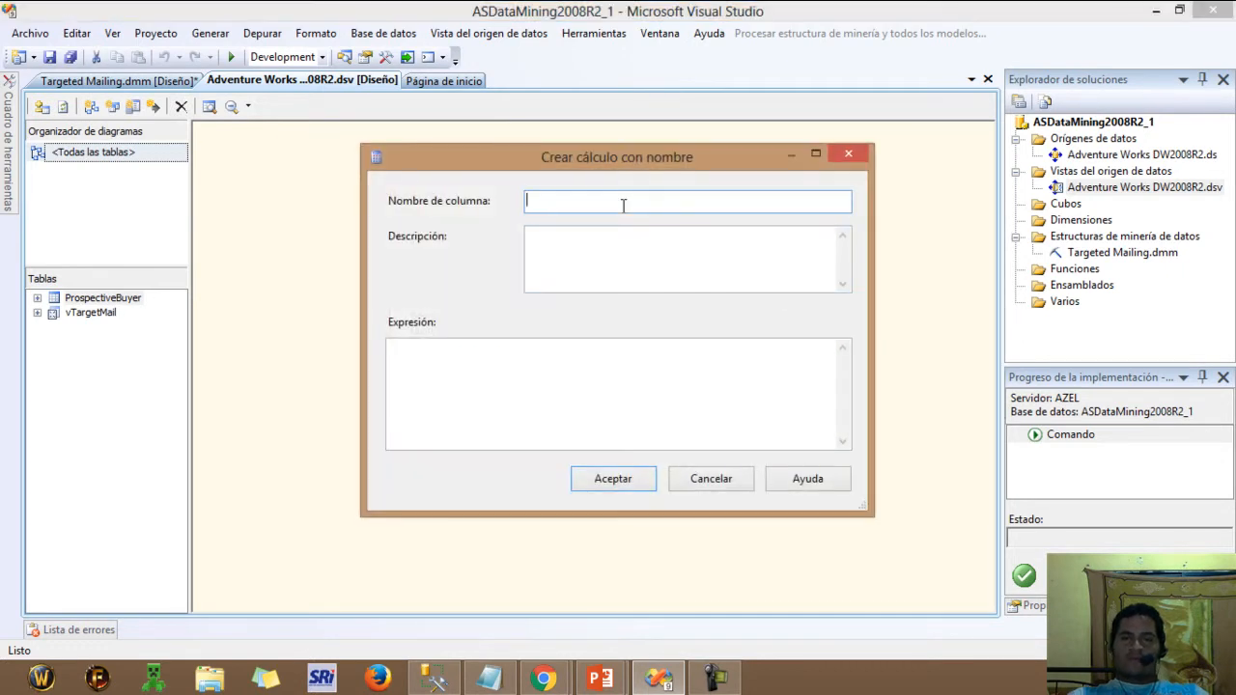
{"action": "type", "text": "calcAge"}
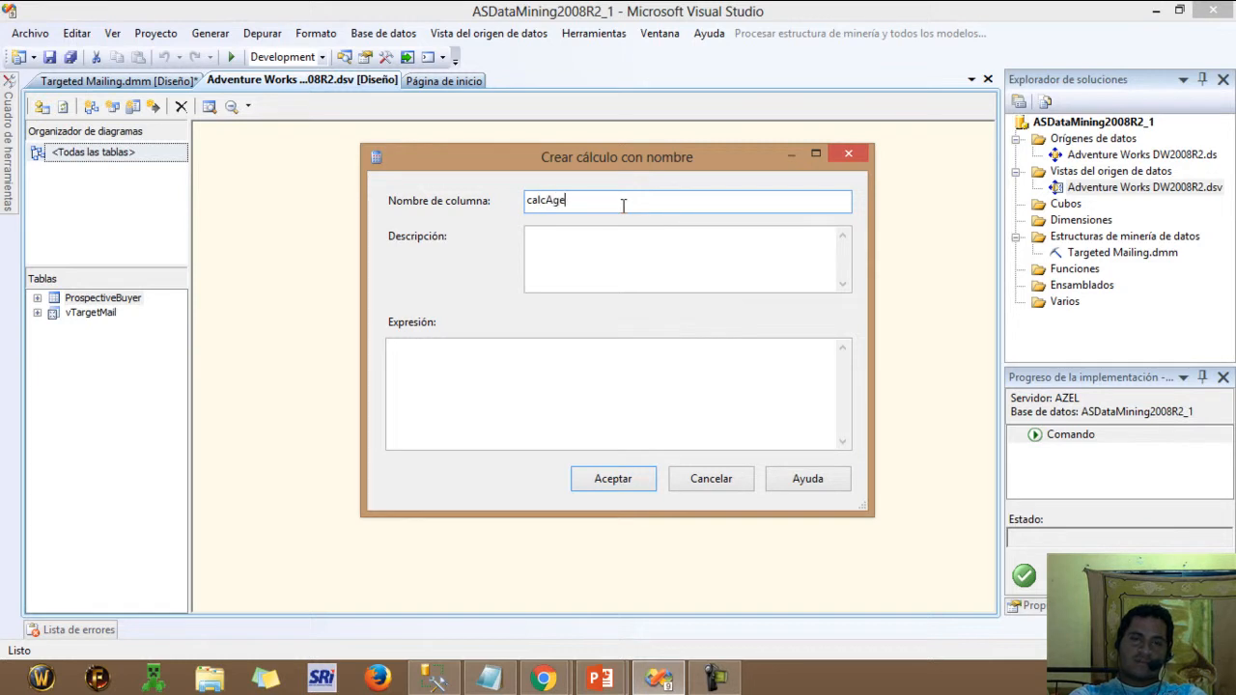
Step: Set the description of the calcAge calculation to "Buscar por edad"
{"action": "key", "text": "Tab"}
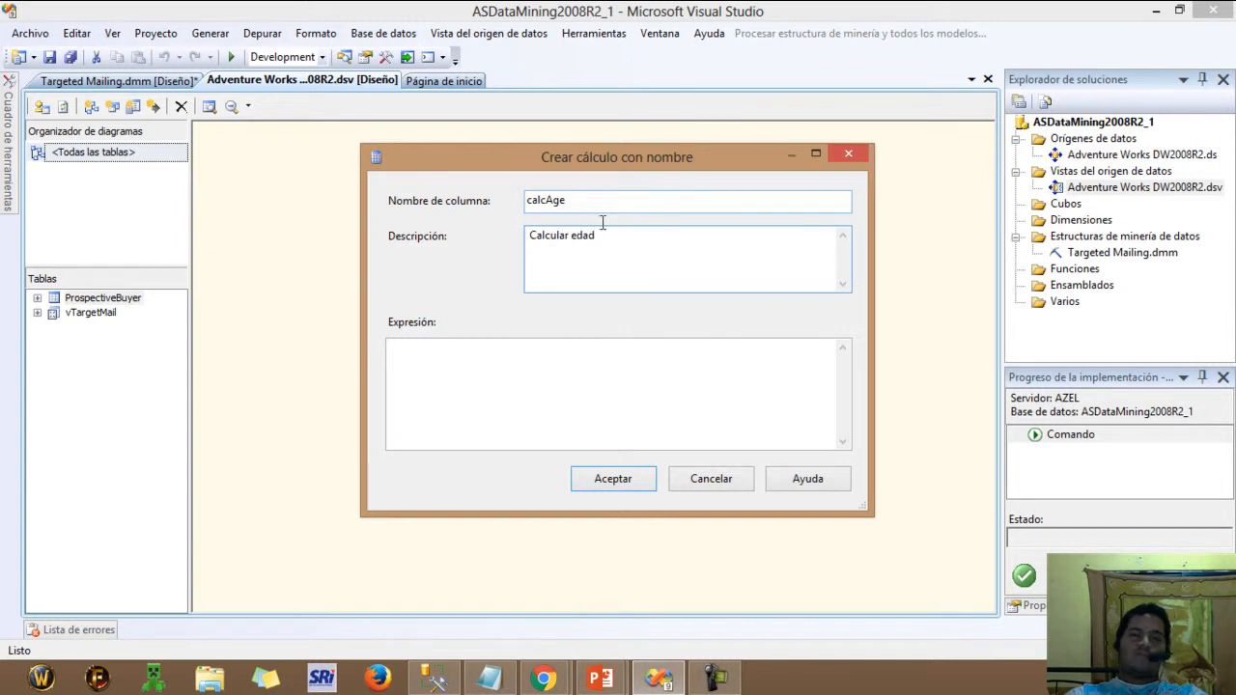
{"action": "left_click", "coordinate": [533, 361]}
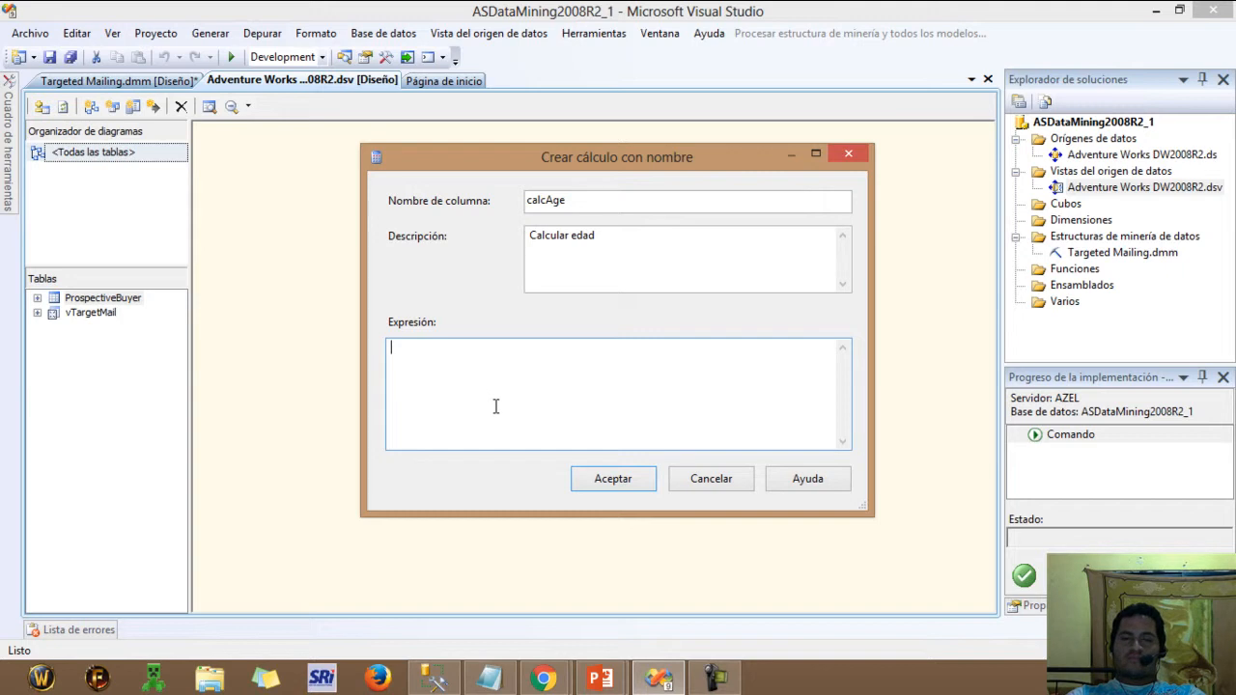
{"action": "double_click", "coordinate": [569, 238]}
{"action": "type", "text": "Buscar p"}
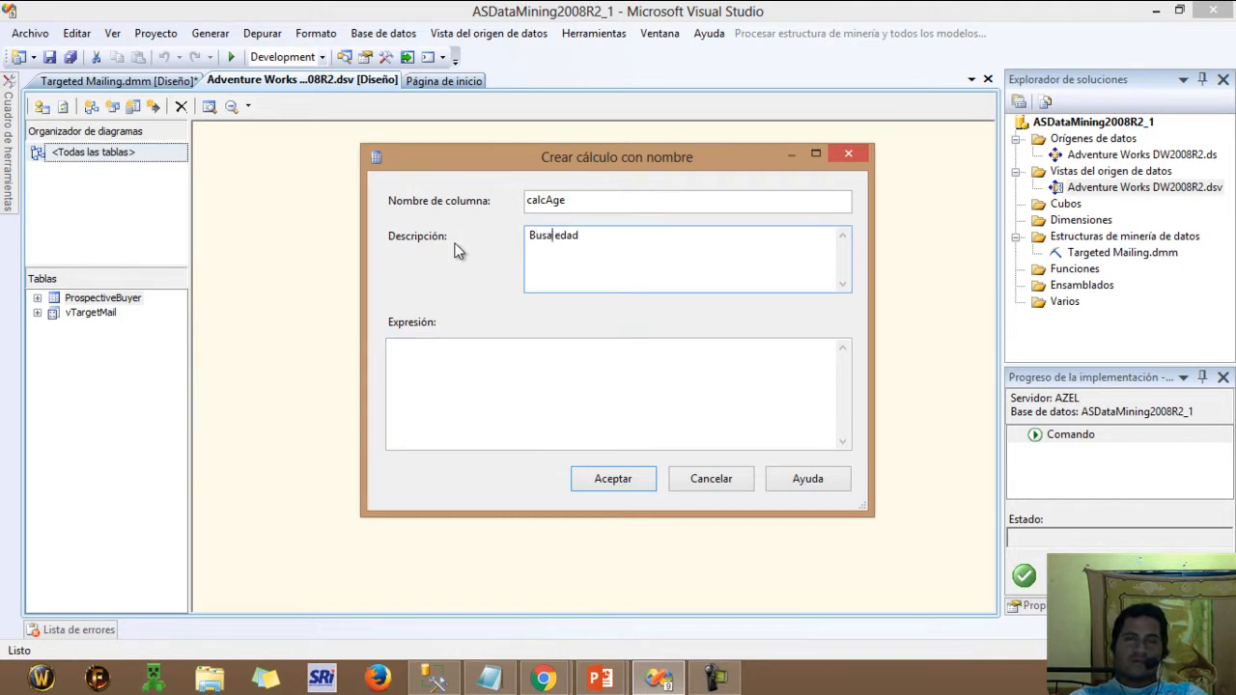
{"action": "type", "text": "or"}
{"action": "left_click", "coordinate": [477, 377]}
Step: Switch to the datos file in Notepad and copy the expression DATEDIFF(YYYY,[BirthDate], GETDATE())
{"action": "left_click", "coordinate": [489, 678]}
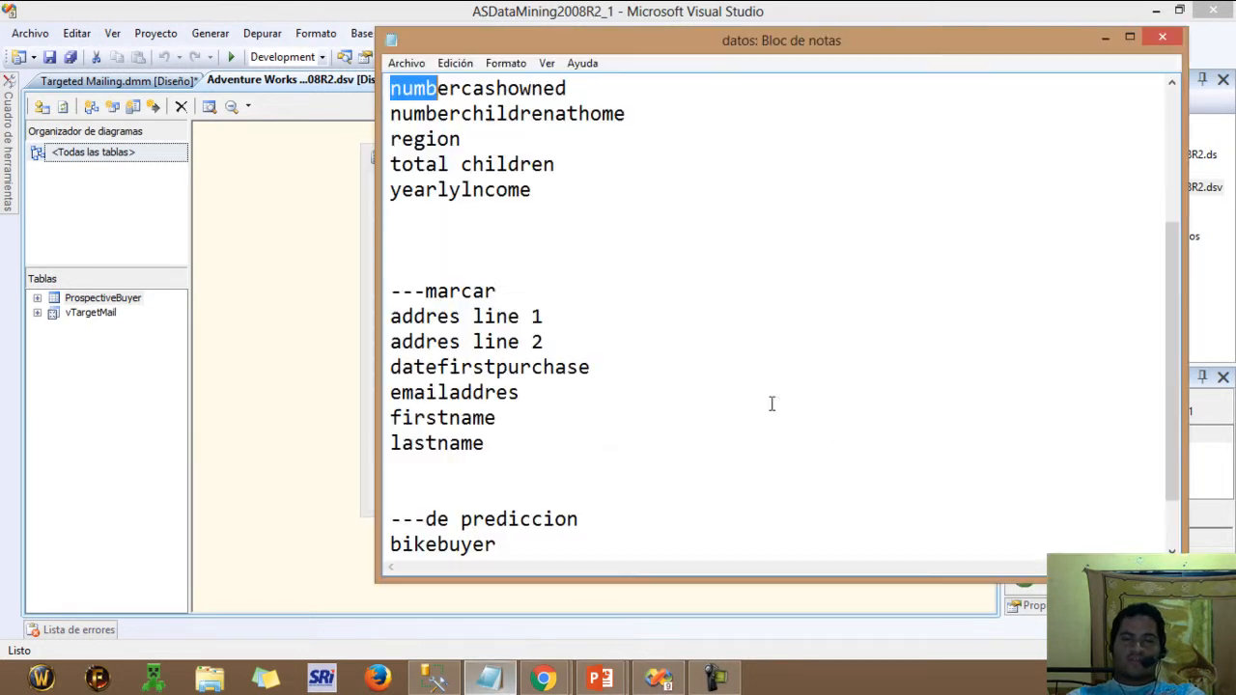
{"action": "left_click_drag", "start_coordinate": [1170, 252], "coordinate": [1171, 324]}
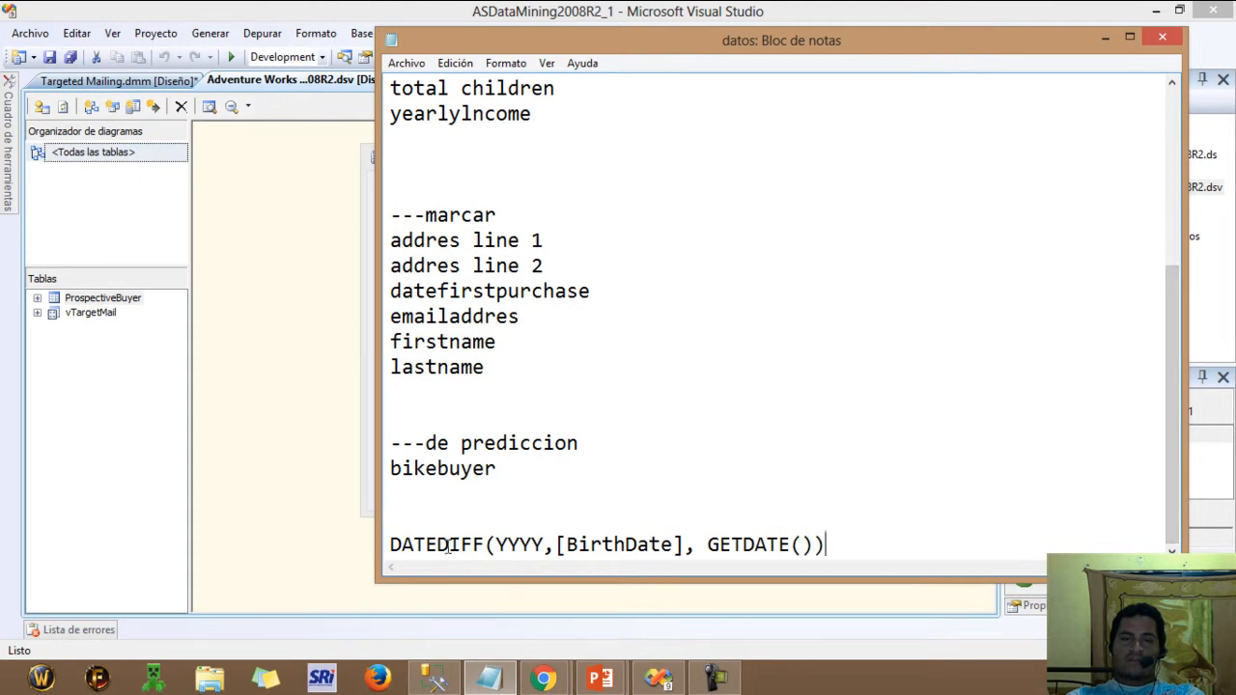
{"action": "left_click", "coordinate": [388, 544]}
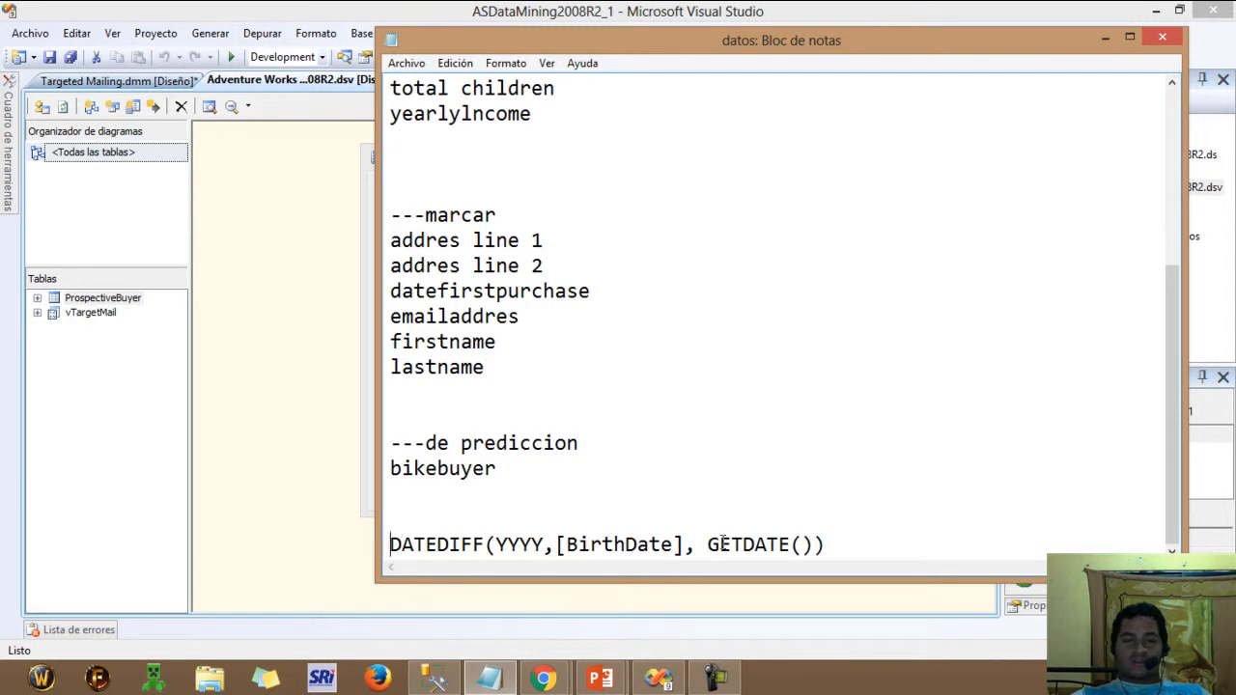
{"action": "left_click_drag", "start_coordinate": [832, 543], "coordinate": [354, 570]}
{"action": "key", "text": "ctrl+c"}
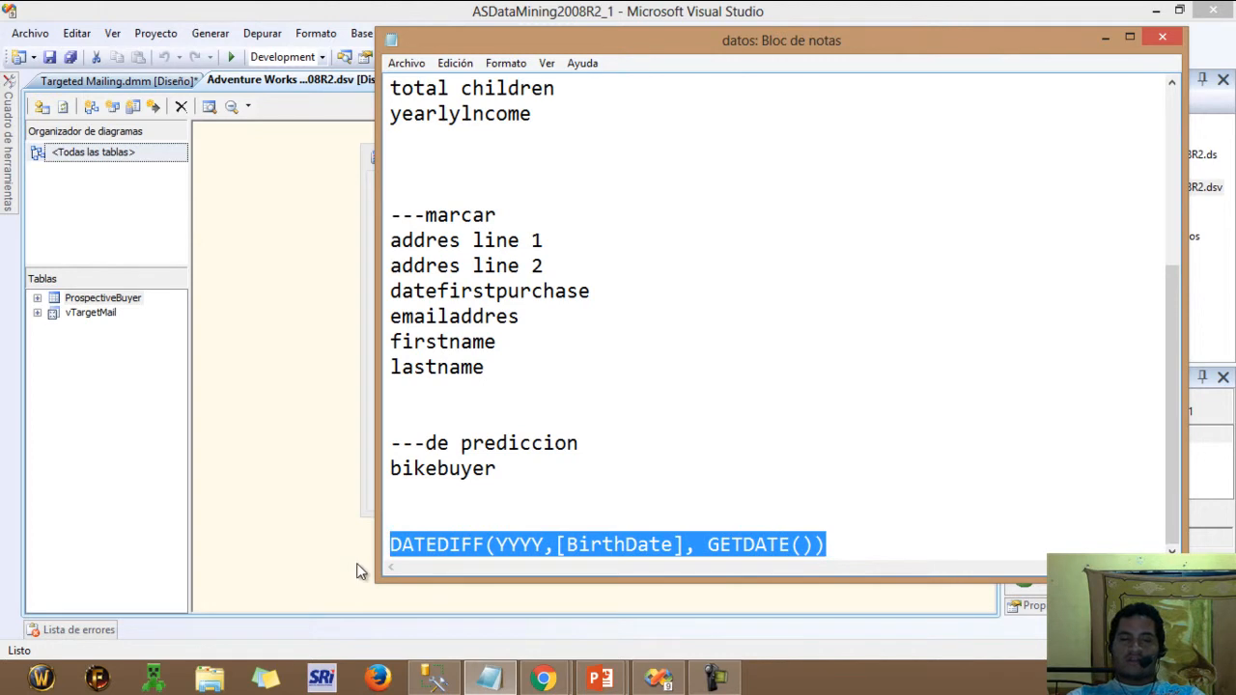
Step: Back in Visual Studio, paste DATEDIFF(YYYY,[BirthDate], GETDATE()) as the calcAge expression and create the calculation
{"action": "left_click", "coordinate": [400, 8]}
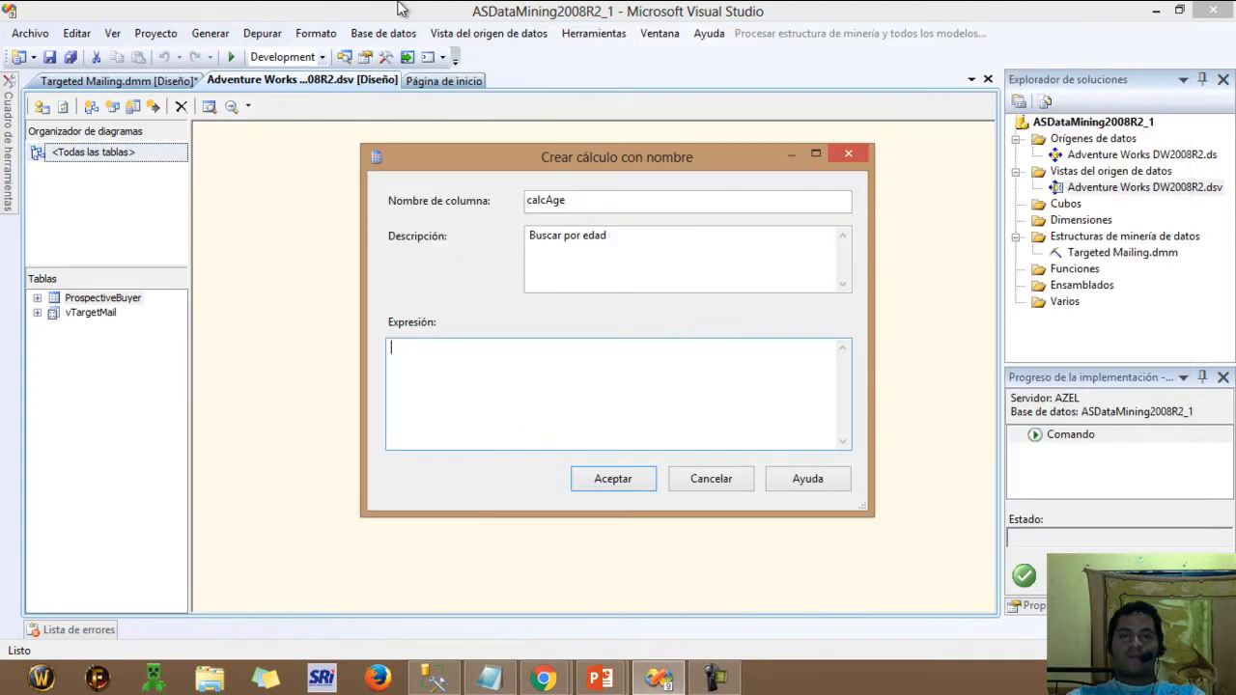
{"action": "left_click", "coordinate": [465, 383]}
{"action": "key", "text": "ctrl+v"}
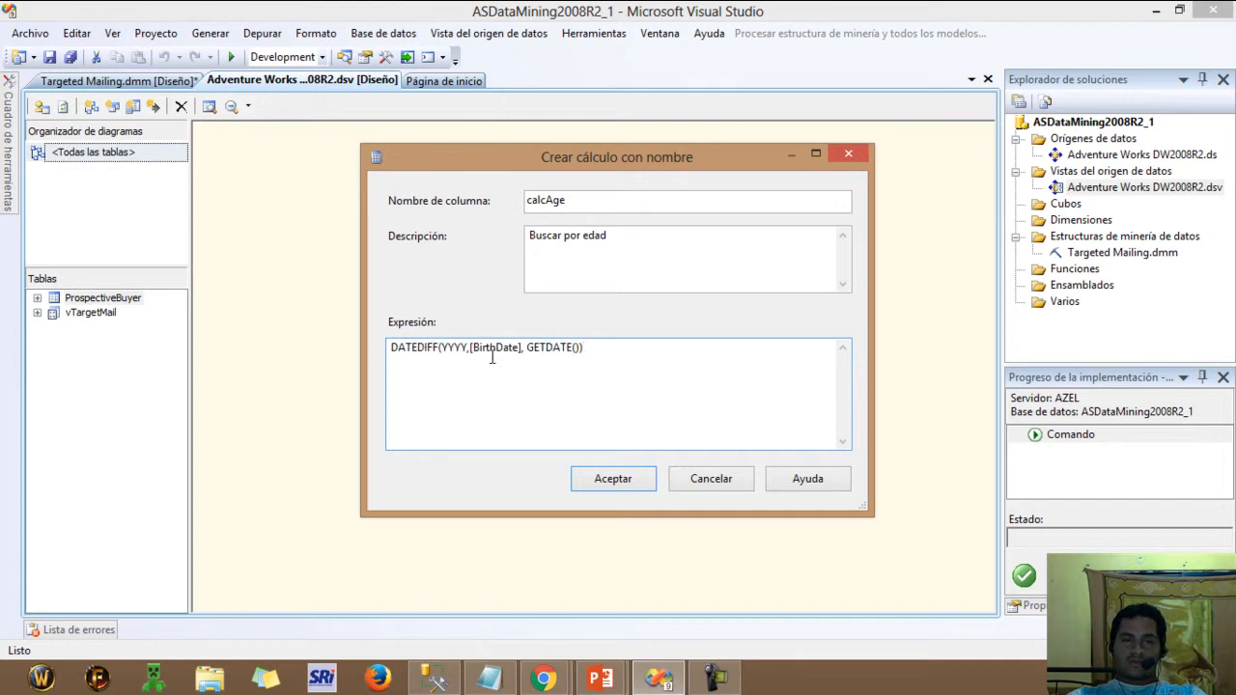
{"action": "left_click", "coordinate": [602, 483]}
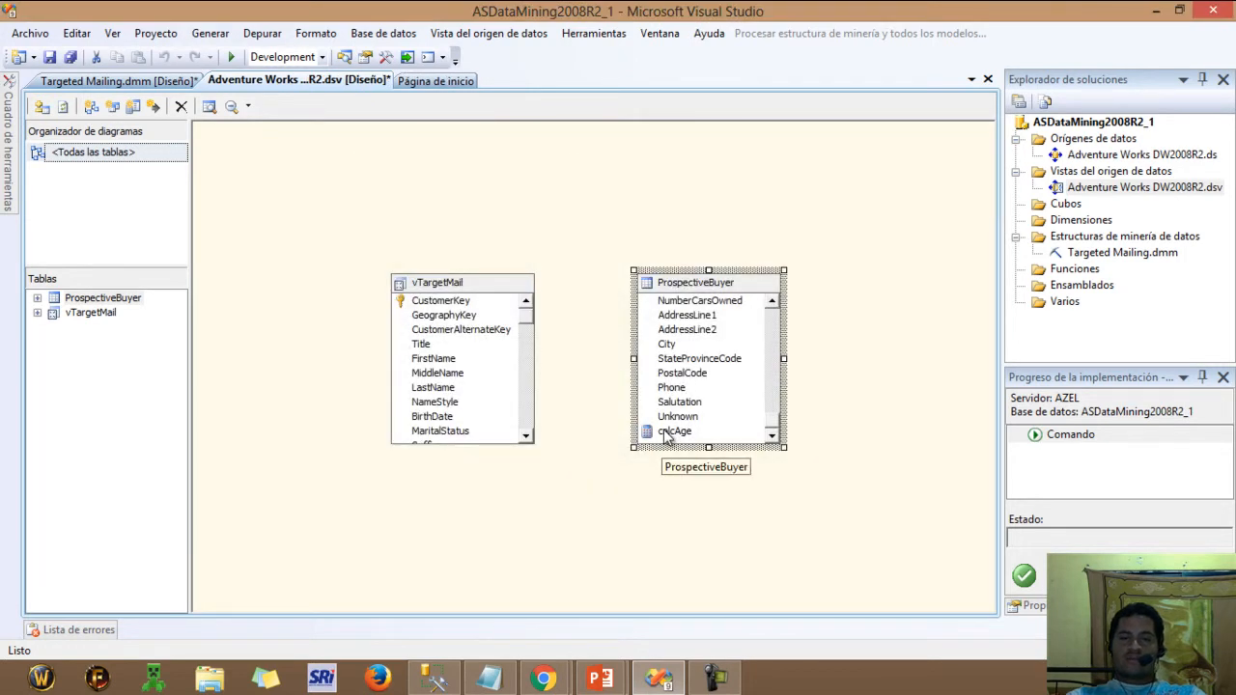
{"action": "left_click", "coordinate": [679, 500]}
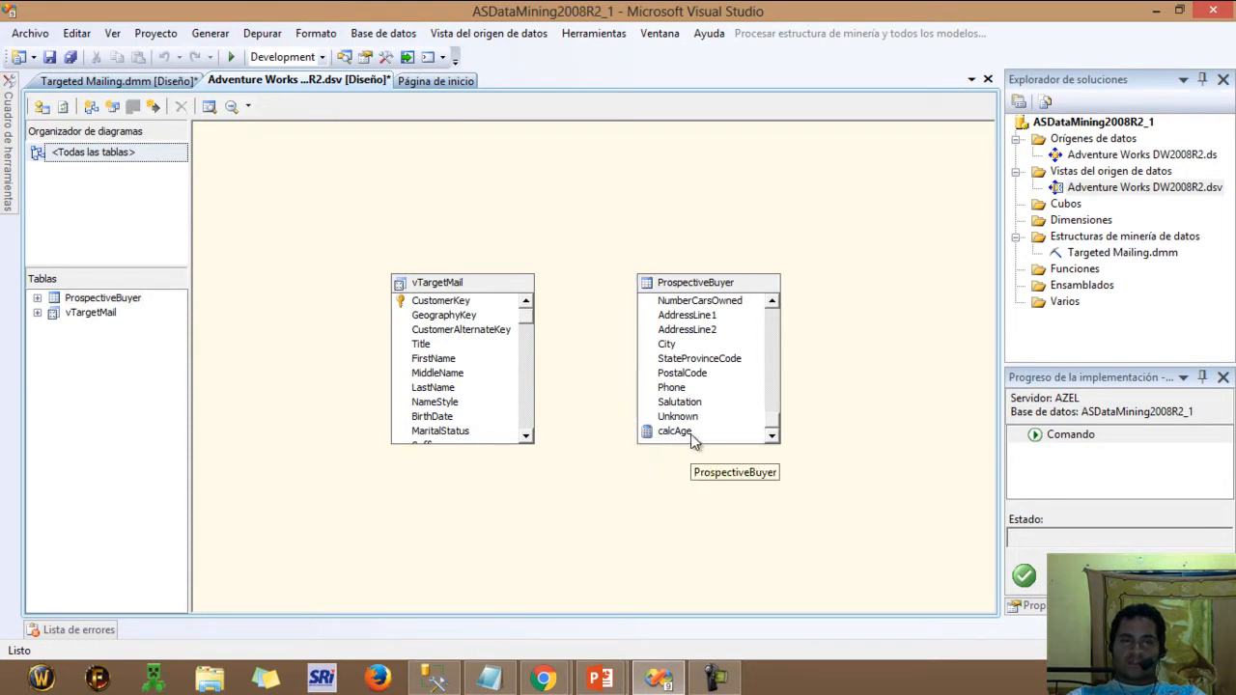
Step: Return to the Targeted Mailing prediction and look through the ProspectiveBuyer columns available for mapping to Age, leaving the mappings unmodified
{"action": "double_click", "coordinate": [1165, 252]}
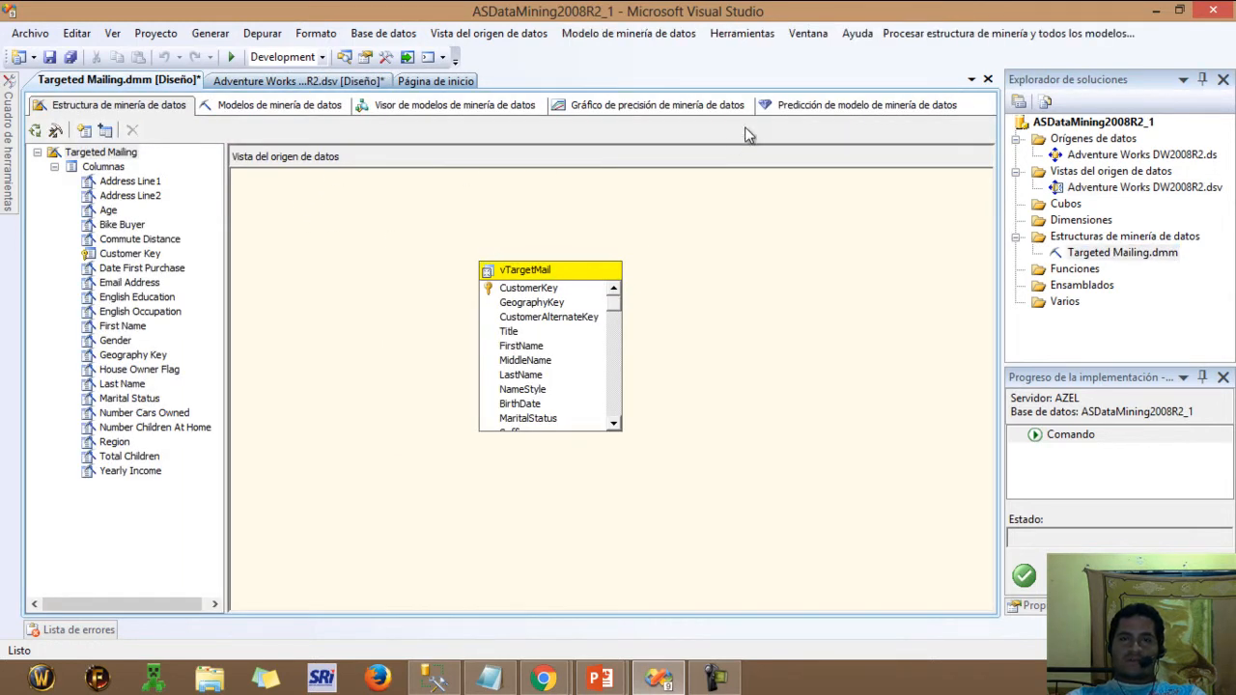
{"action": "left_click", "coordinate": [791, 106]}
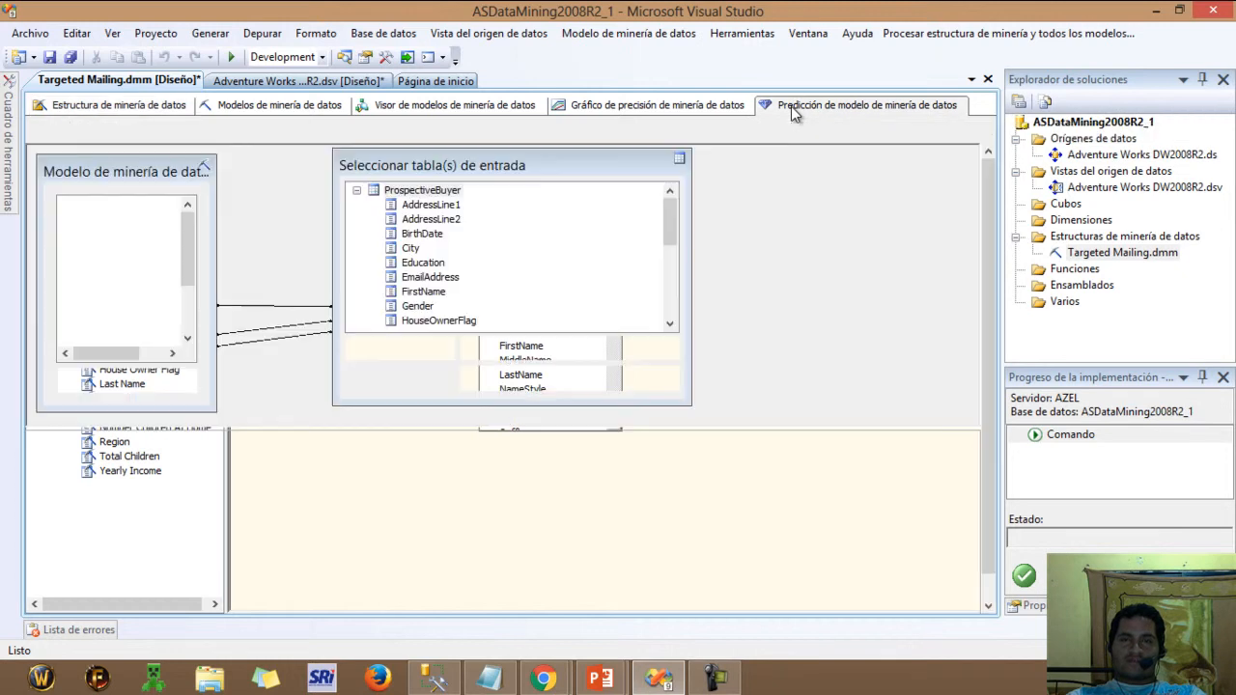
{"action": "right_click", "coordinate": [752, 236]}
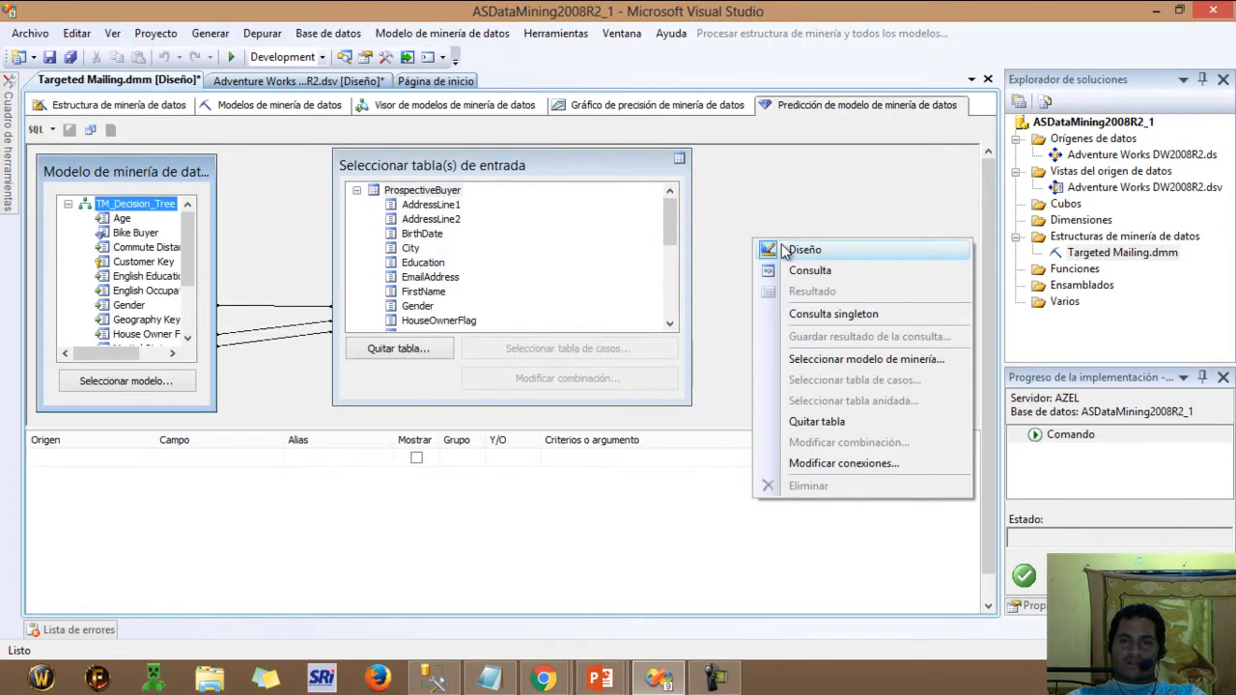
{"action": "left_click", "coordinate": [829, 462]}
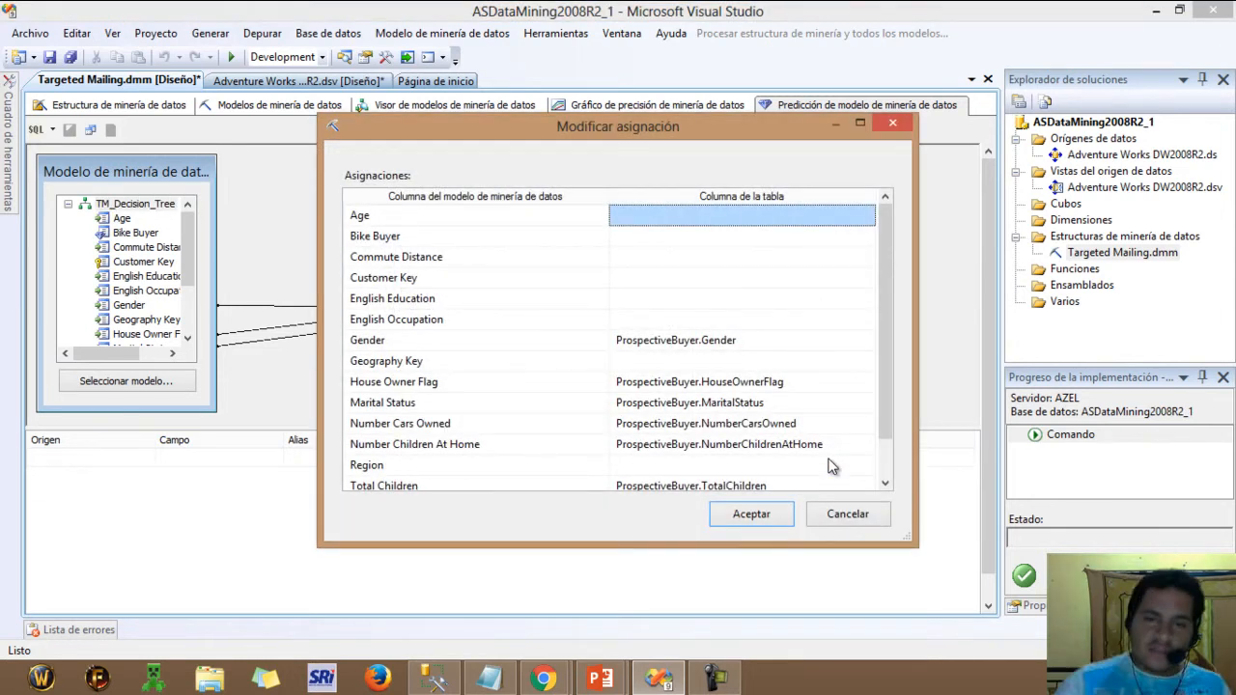
{"action": "left_click", "coordinate": [867, 215]}
{"action": "left_click_drag", "start_coordinate": [866, 279], "coordinate": [861, 376]}
{"action": "mouse_move", "coordinate": [863, 333]}
{"action": "left_mouse_down"}
{"action": "mouse_move", "coordinate": [874, 242]}
{"action": "mouse_move", "coordinate": [849, 349]}
{"action": "left_mouse_up"}
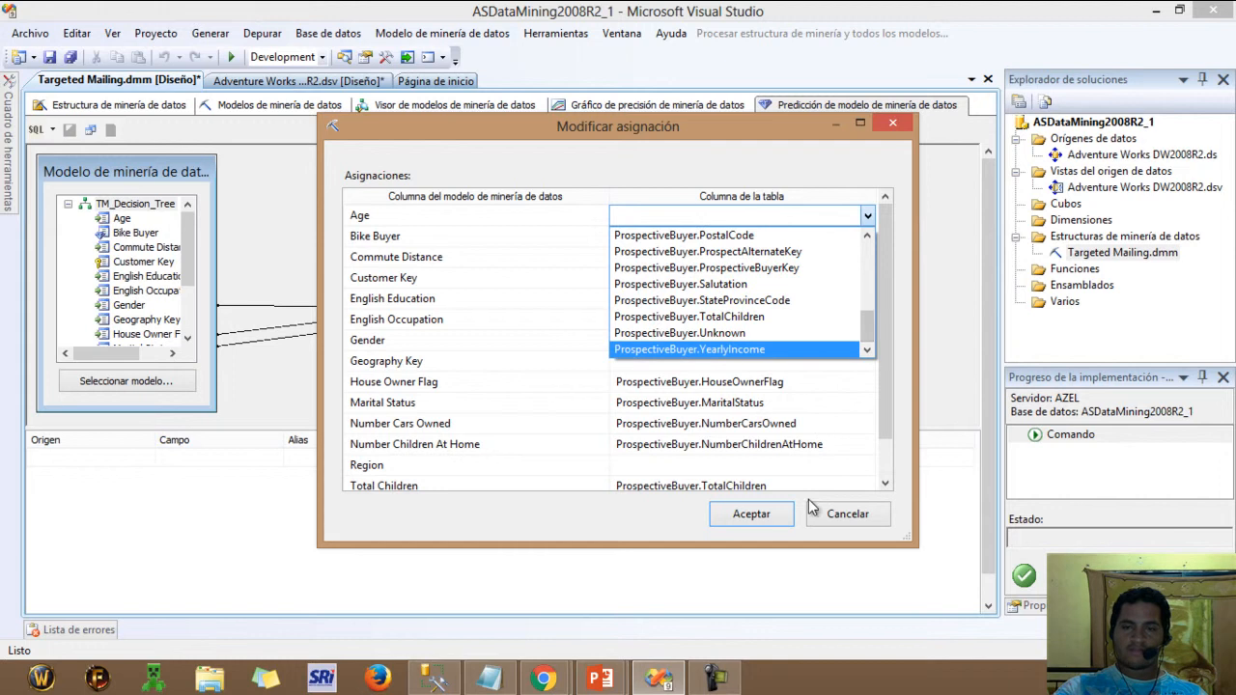
{"action": "left_click", "coordinate": [893, 128]}
{"action": "left_click", "coordinate": [893, 128]}
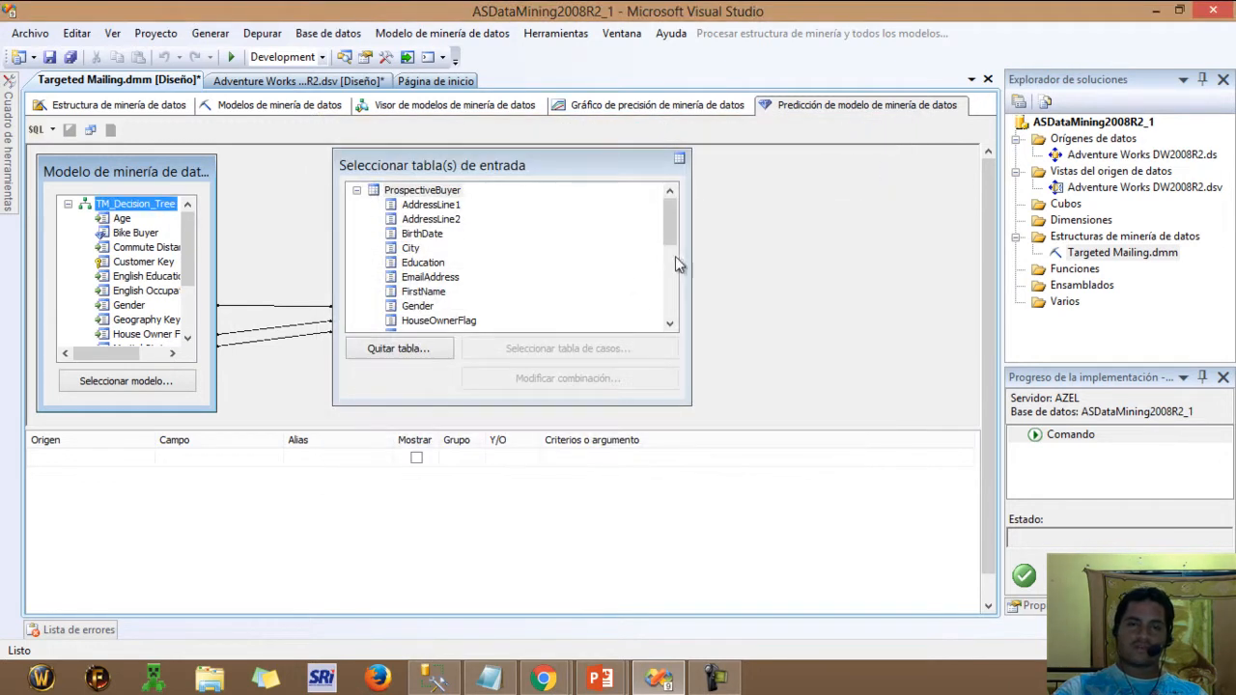
Step: Remove the ProspectiveBuyer table from the prediction's input tables
{"action": "left_click", "coordinate": [433, 355]}
{"action": "left_click", "coordinate": [794, 373]}
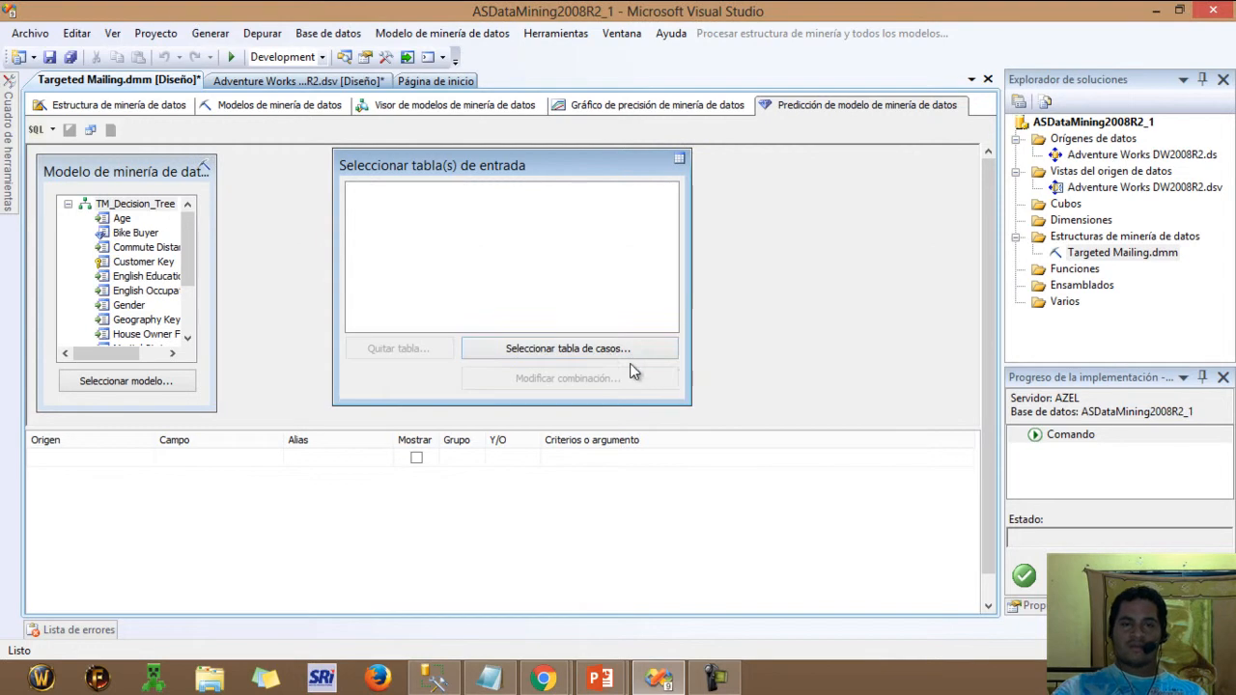
Step: Add the ProspectiveBuyer (dbo) table from Adventure Works DW2008R2 as the prediction's case table
{"action": "left_click", "coordinate": [608, 351]}
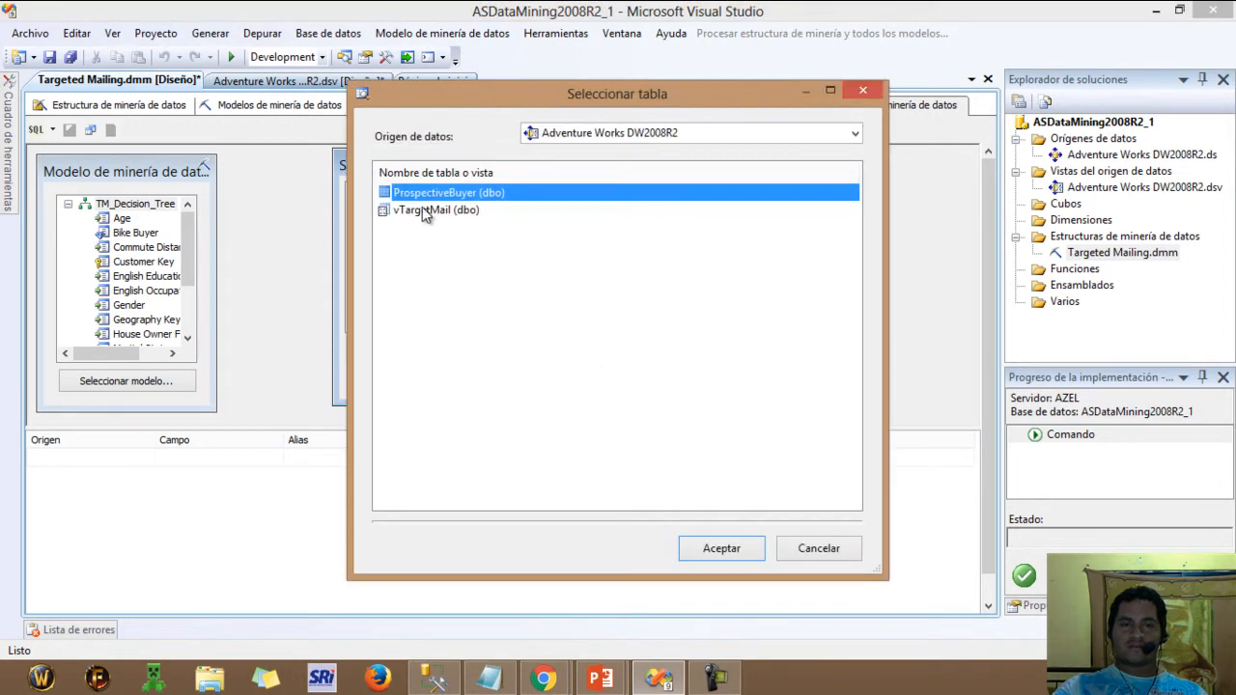
{"action": "left_click", "coordinate": [719, 547]}
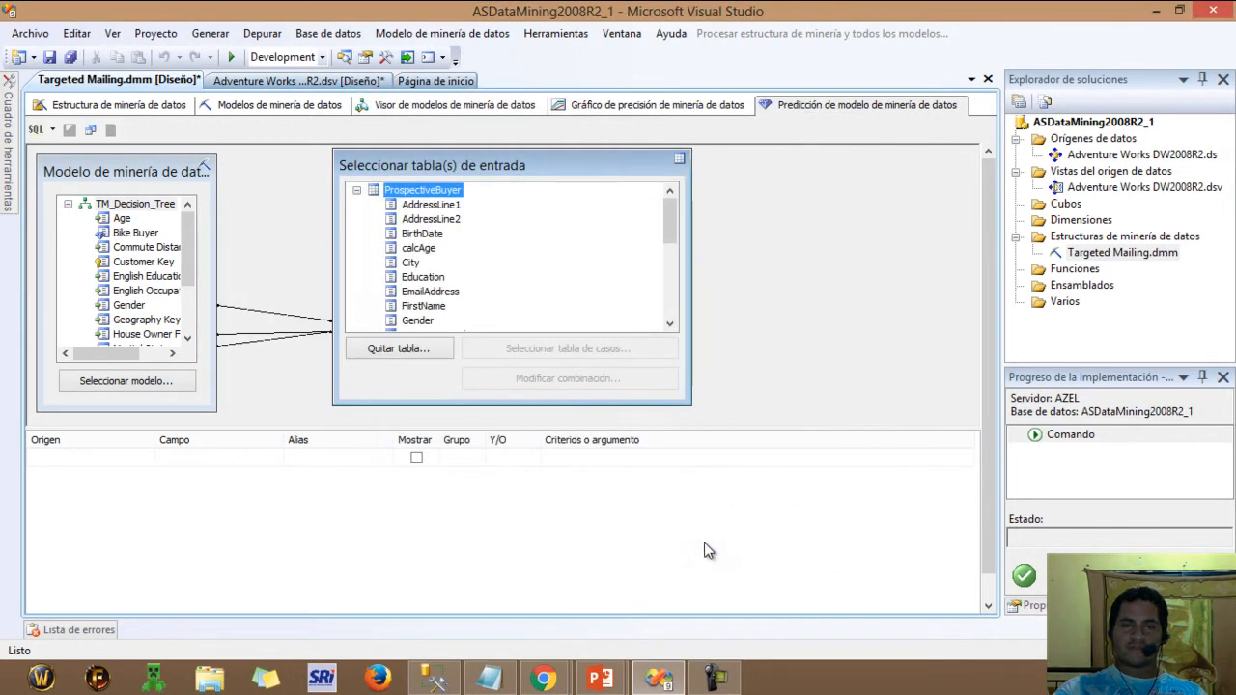
{"action": "mouse_move", "coordinate": [667, 233]}
{"action": "left_mouse_down"}
{"action": "mouse_move", "coordinate": [671, 295]}
{"action": "mouse_move", "coordinate": [680, 216]}
{"action": "left_mouse_up"}
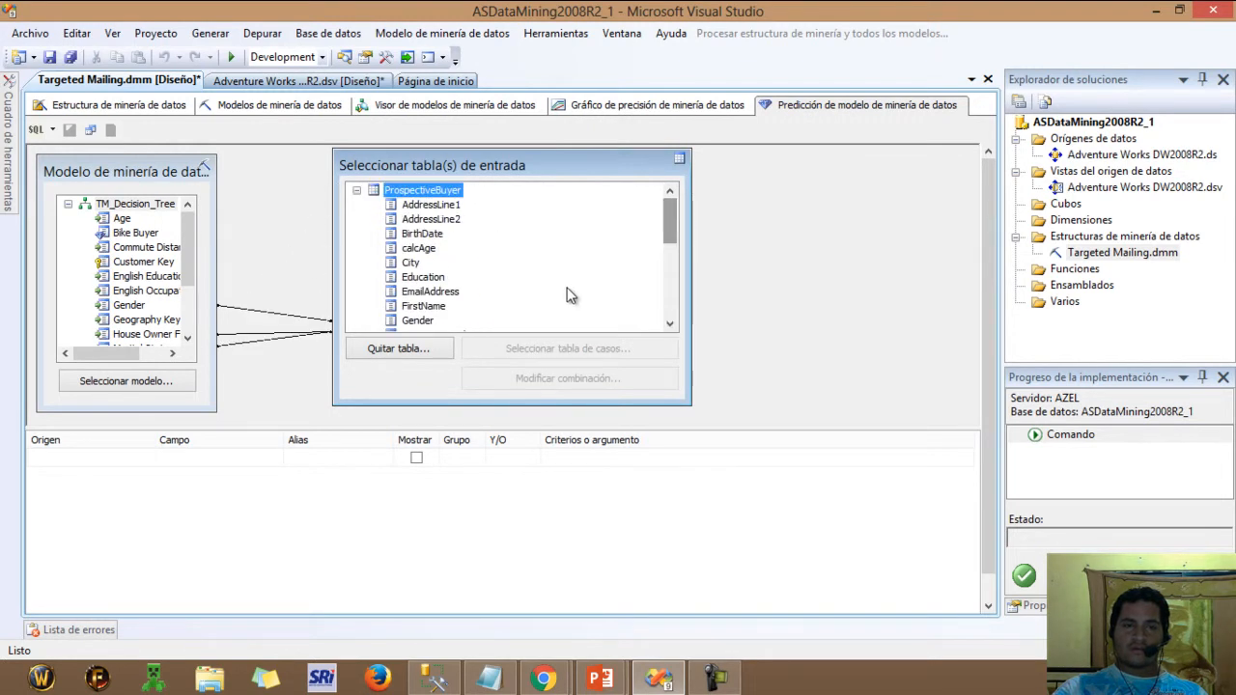
Step: Open the column connections for editing and map the model's Age column to ProspectiveBuyer.calcAge
{"action": "left_click", "coordinate": [822, 240]}
{"action": "right_click", "coordinate": [821, 233]}
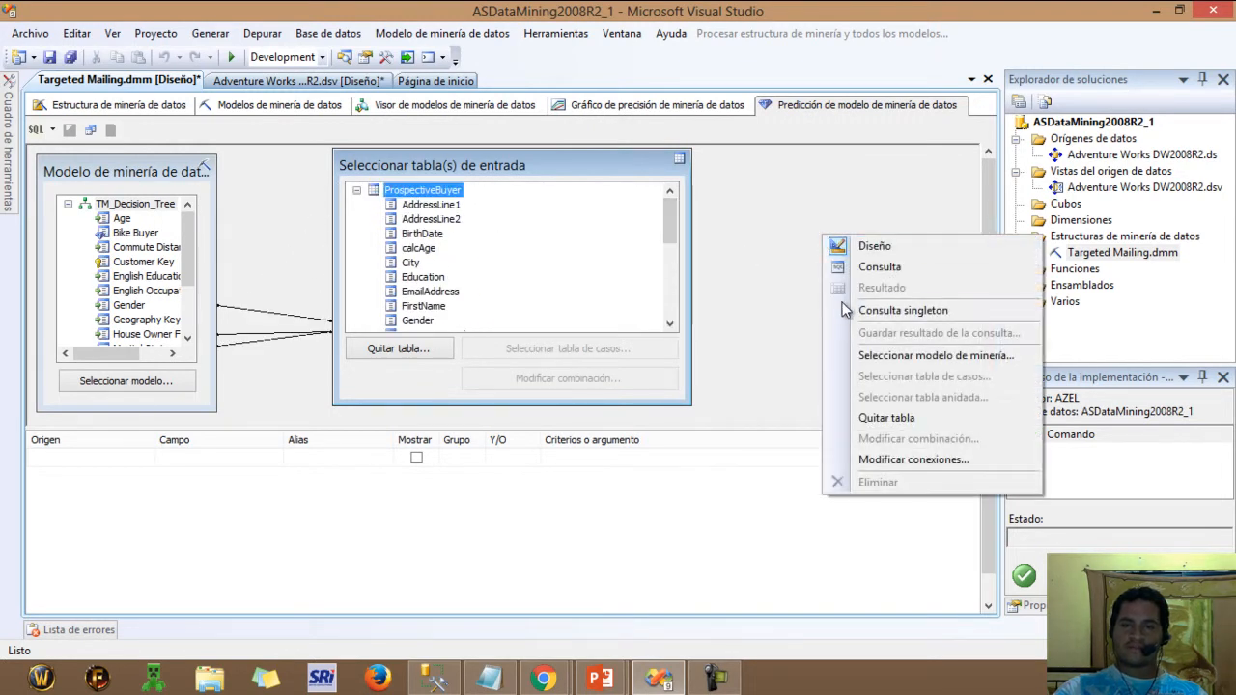
{"action": "left_click", "coordinate": [864, 459]}
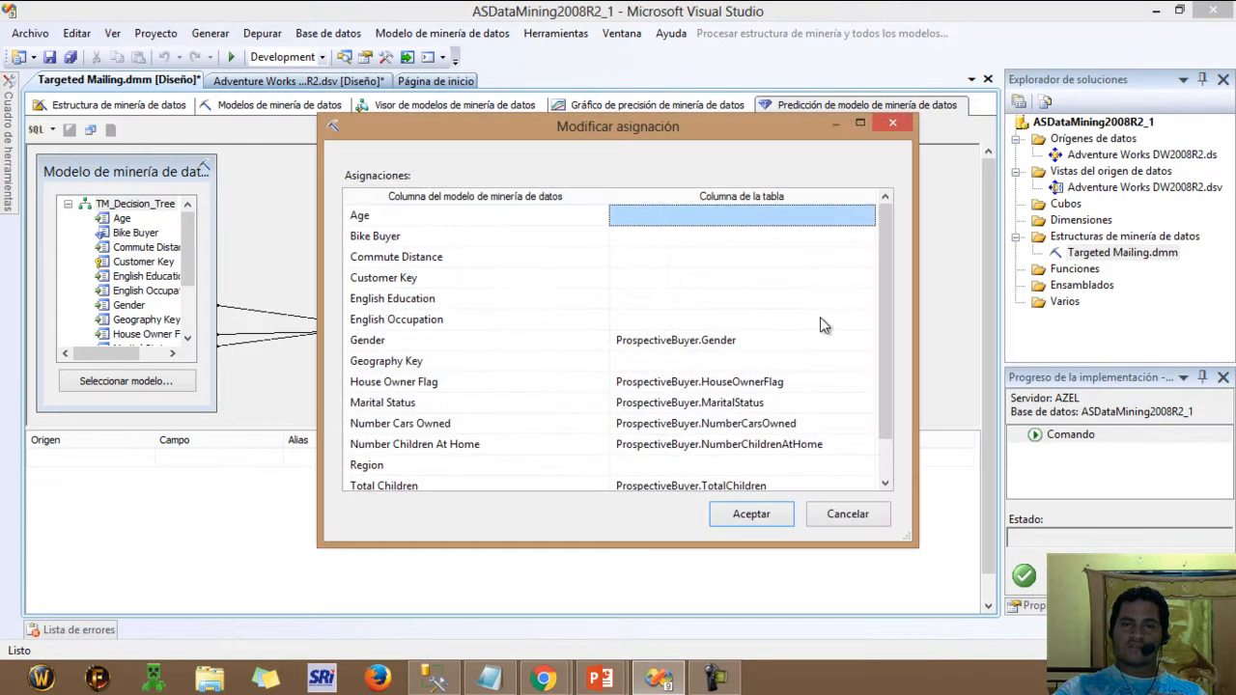
{"action": "left_click", "coordinate": [853, 221]}
{"action": "left_click", "coordinate": [867, 215]}
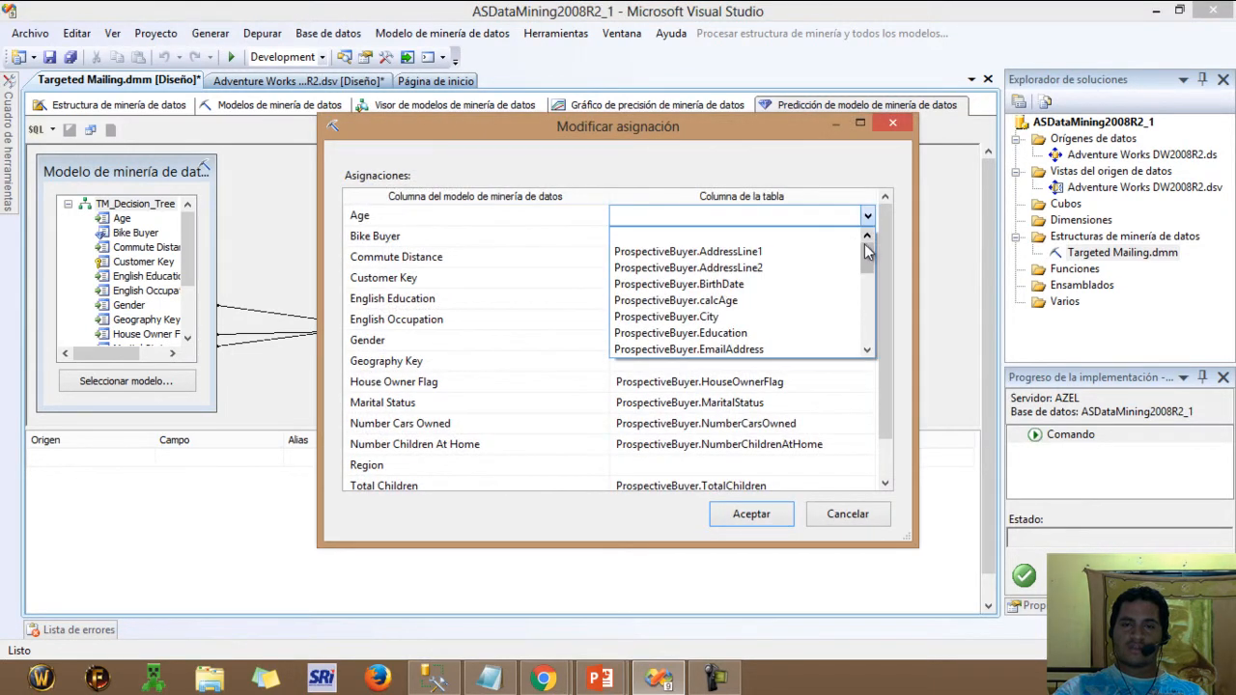
{"action": "left_click", "coordinate": [805, 270]}
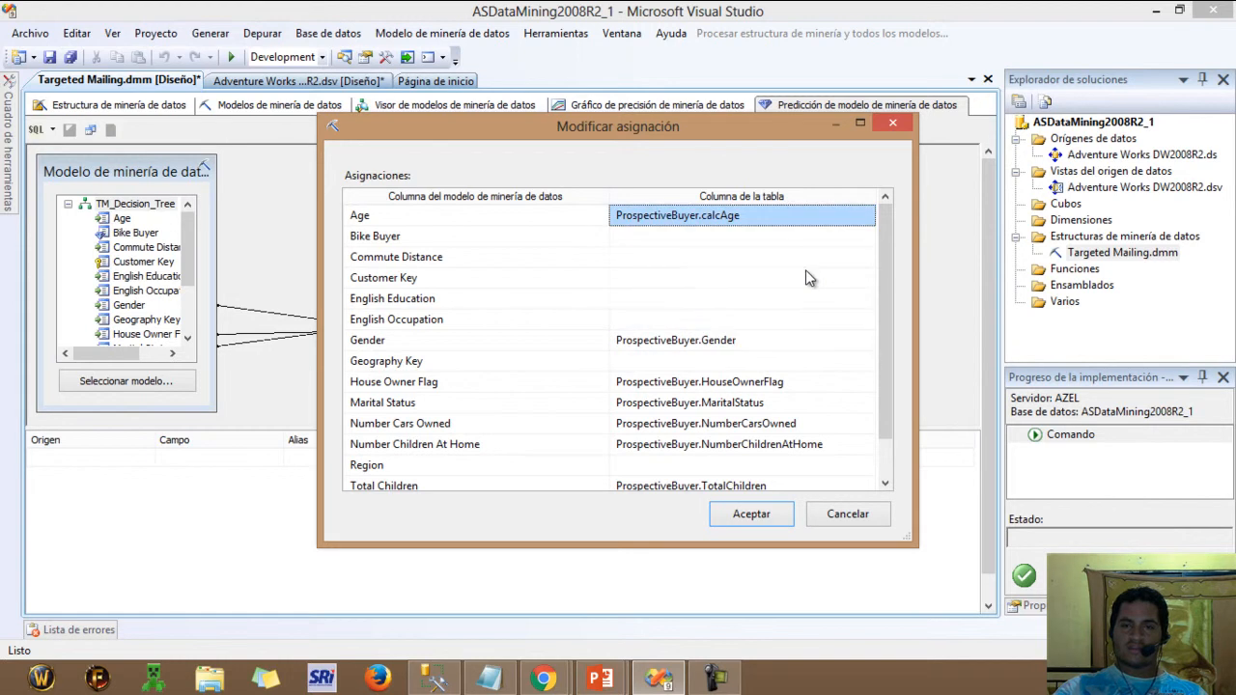
Step: Map the model's Bike Buyer column to ProspectiveBuyer.Unknown and accept the modified mappings
{"action": "left_click", "coordinate": [866, 238]}
{"action": "left_click", "coordinate": [867, 239]}
{"action": "left_click_drag", "start_coordinate": [867, 266], "coordinate": [865, 349]}
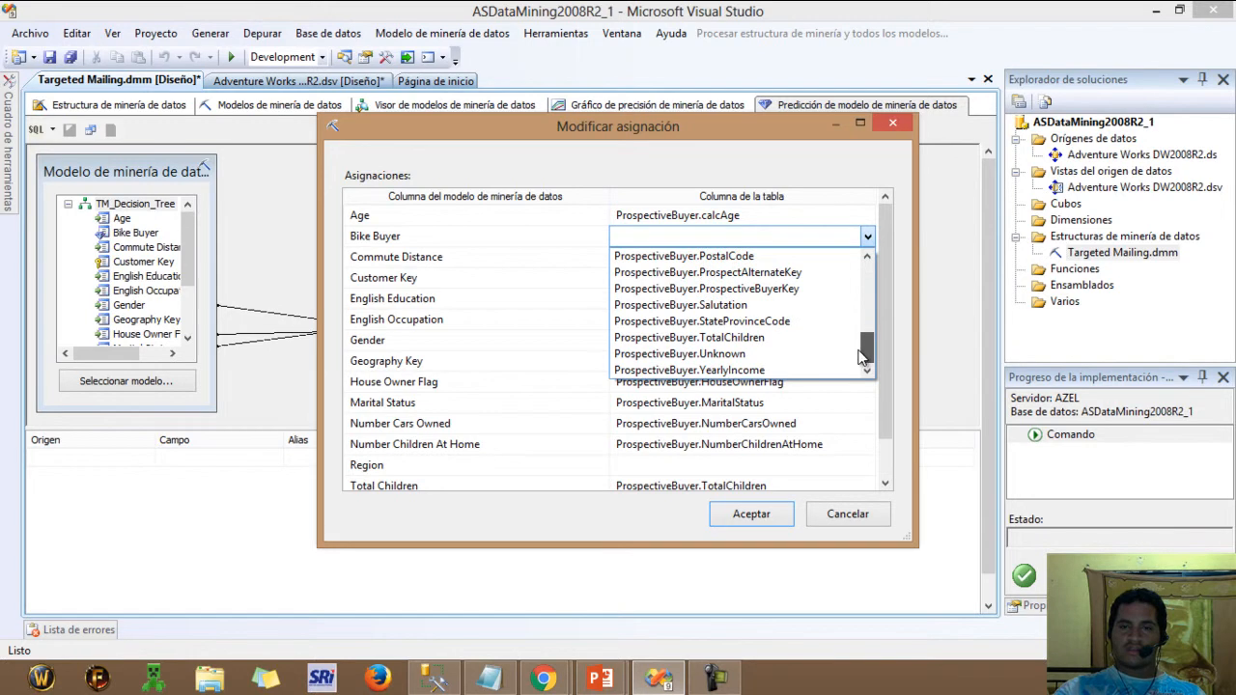
{"action": "left_click", "coordinate": [806, 354]}
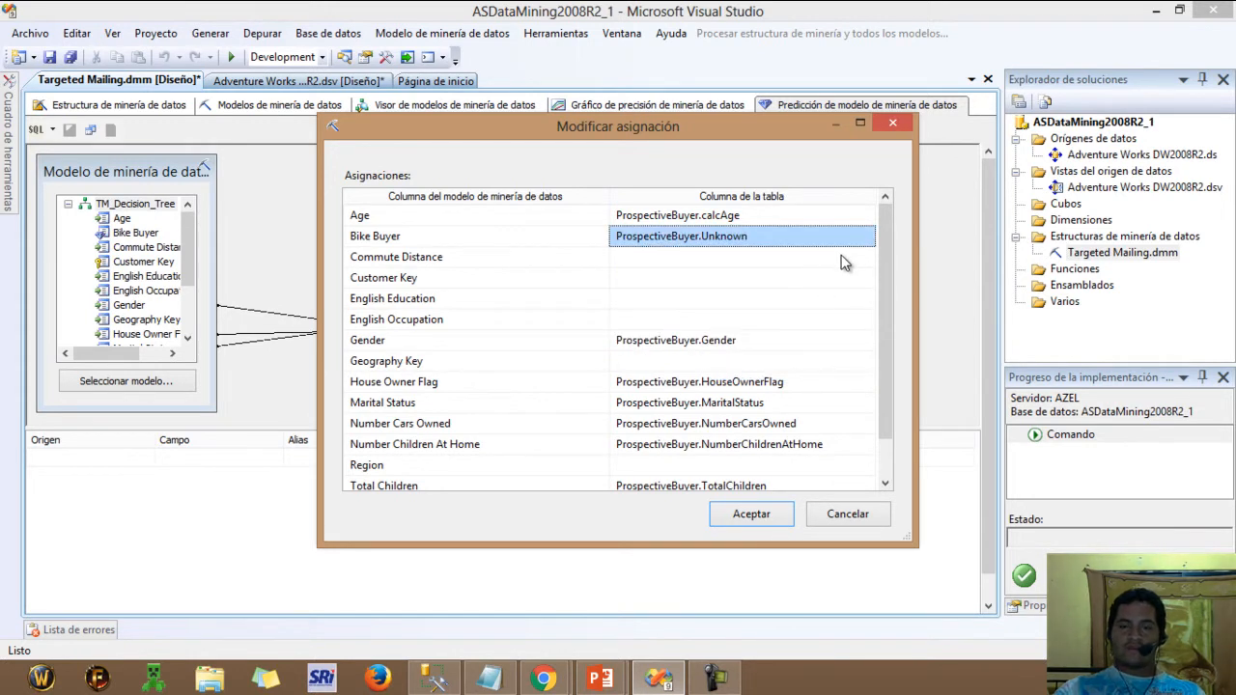
{"action": "left_click", "coordinate": [734, 511]}
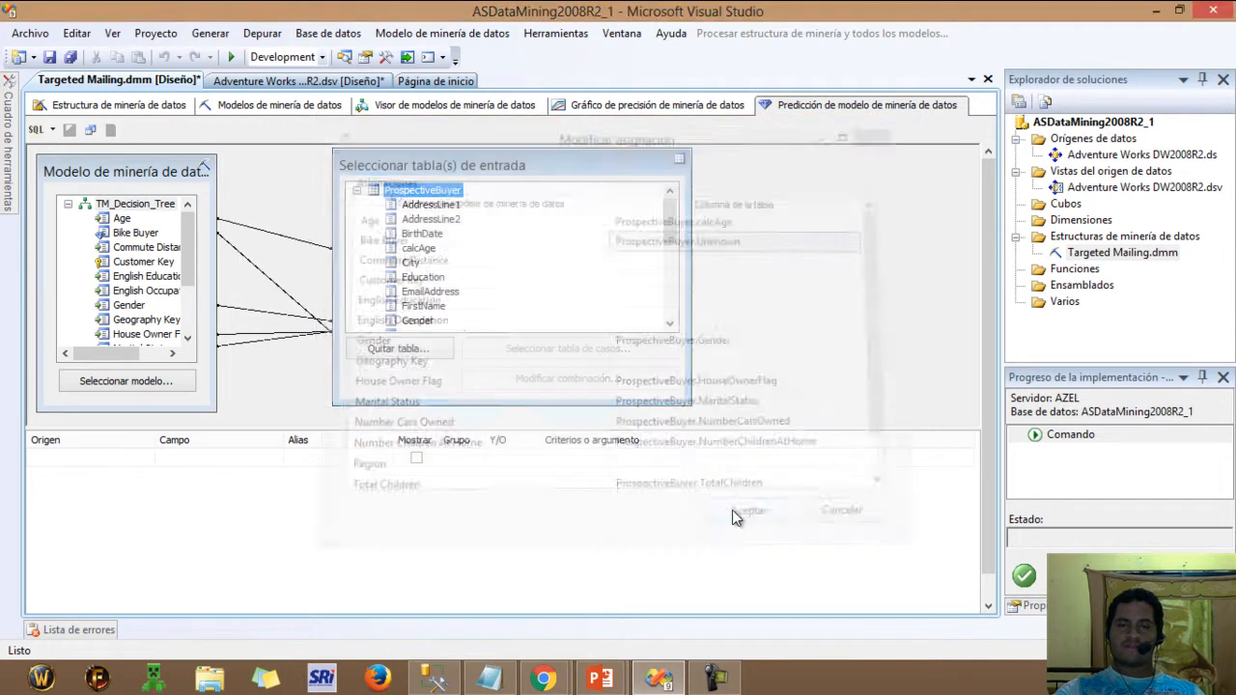
{"action": "left_click", "coordinate": [745, 274]}
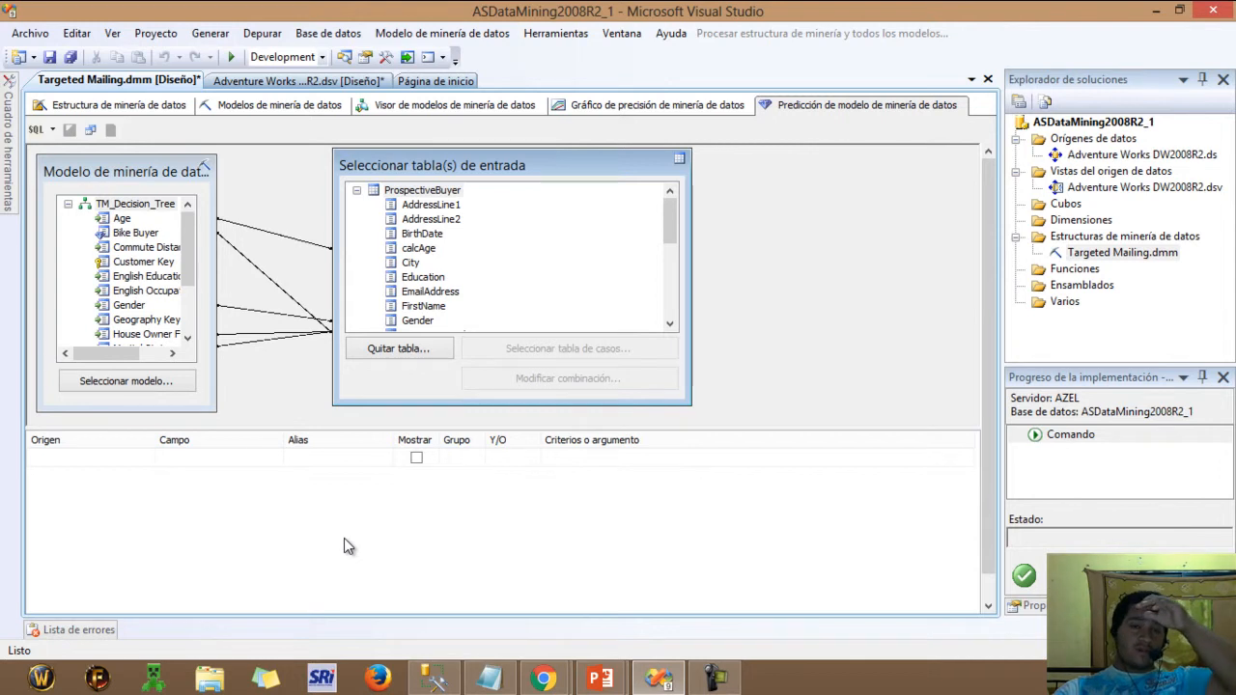
Step: Add a prediction function row using PredictProbability to the query grid, with the model's Bike Buyer column as its argument
{"action": "left_click", "coordinate": [216, 464]}
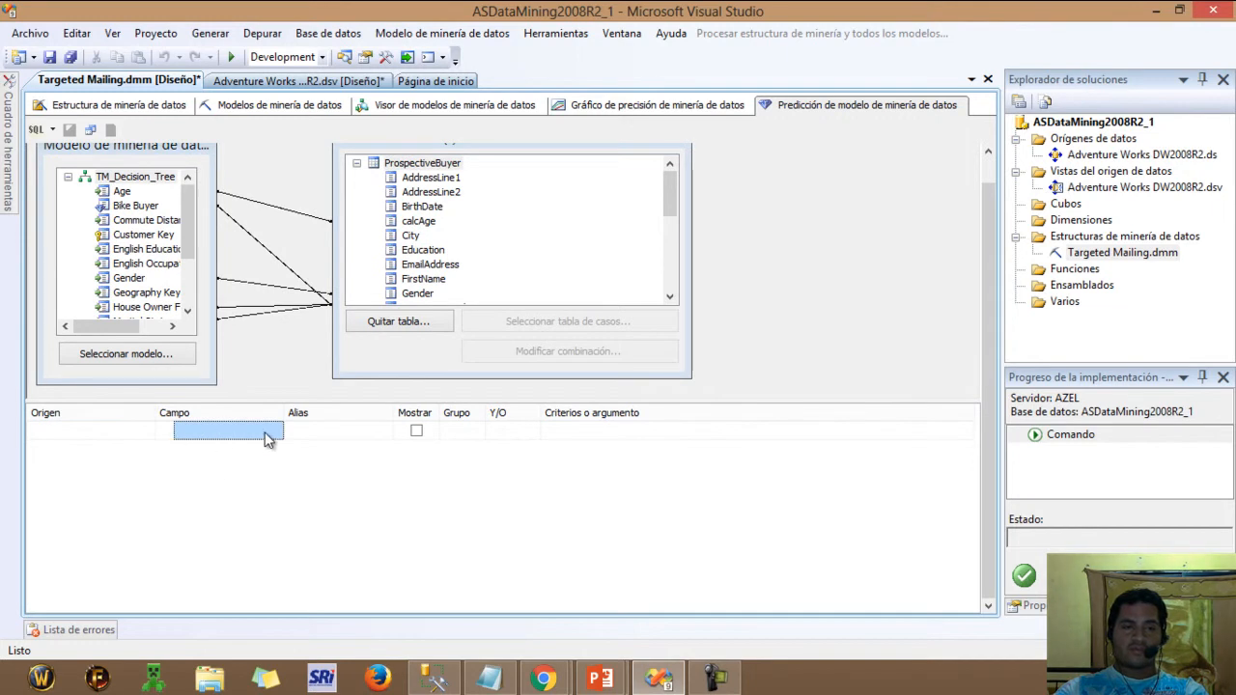
{"action": "left_click", "coordinate": [93, 431]}
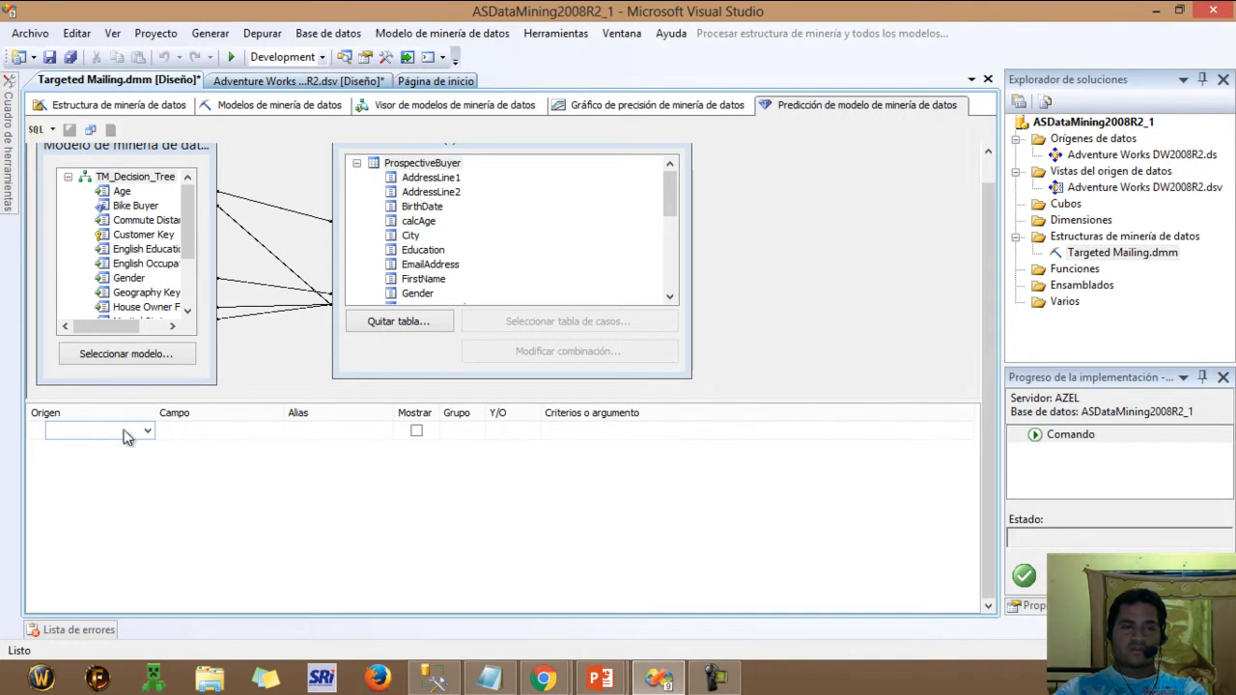
{"action": "left_click", "coordinate": [147, 430]}
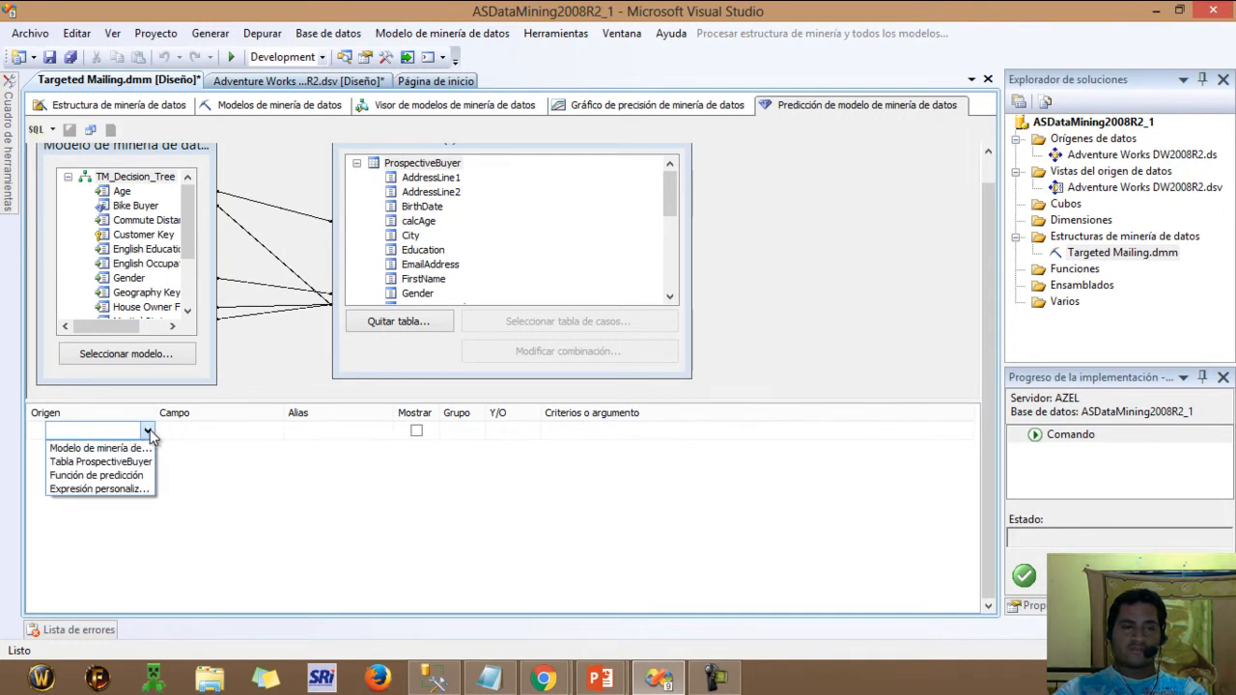
{"action": "left_click", "coordinate": [126, 475]}
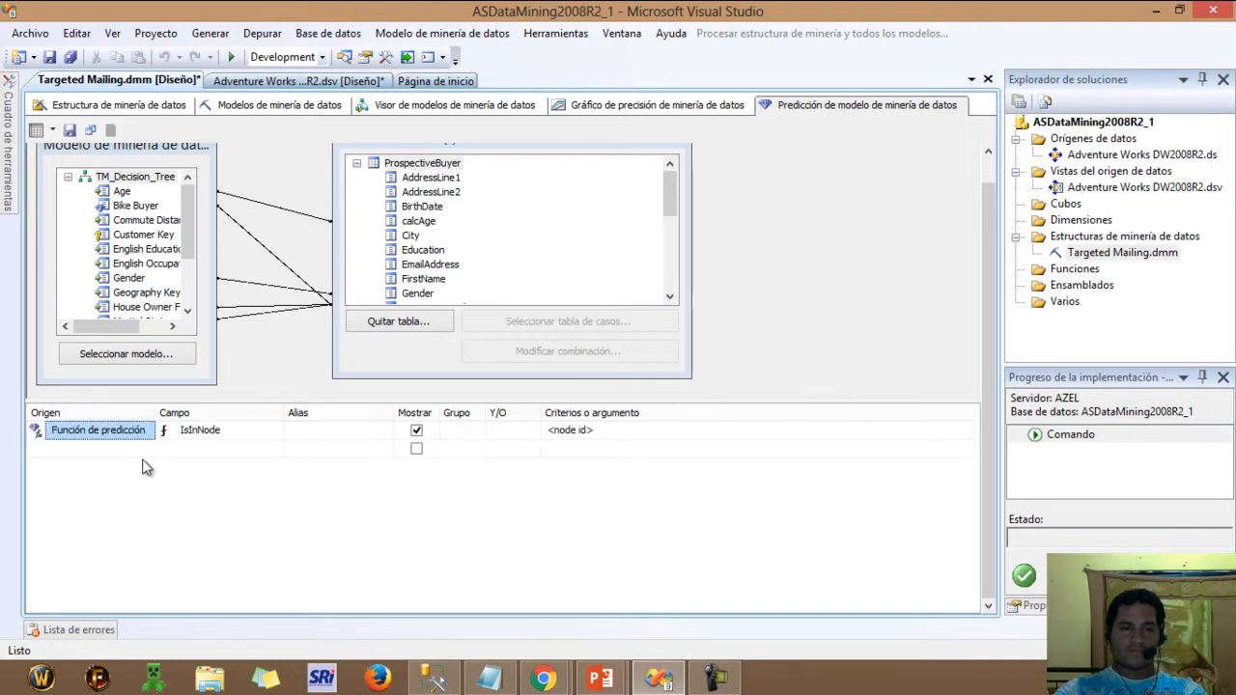
{"action": "left_click", "coordinate": [217, 435]}
{"action": "left_click", "coordinate": [275, 431]}
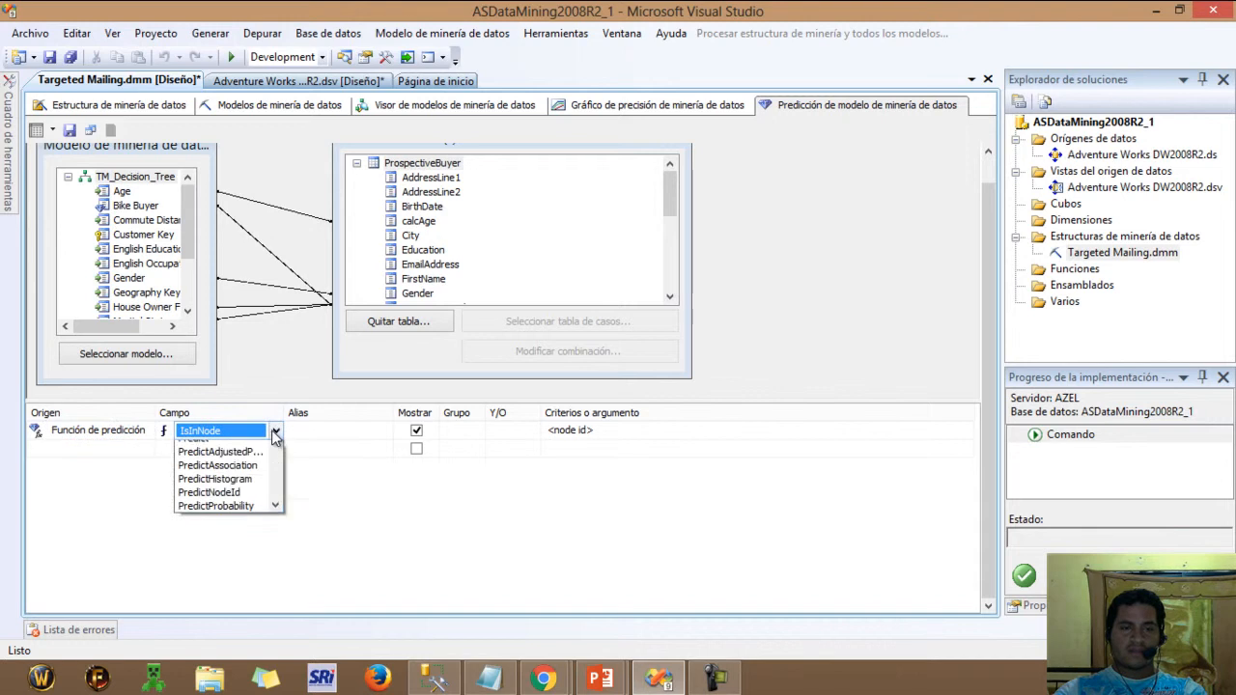
{"action": "left_click_drag", "start_coordinate": [275, 461], "coordinate": [274, 476]}
{"action": "left_click", "coordinate": [256, 449]}
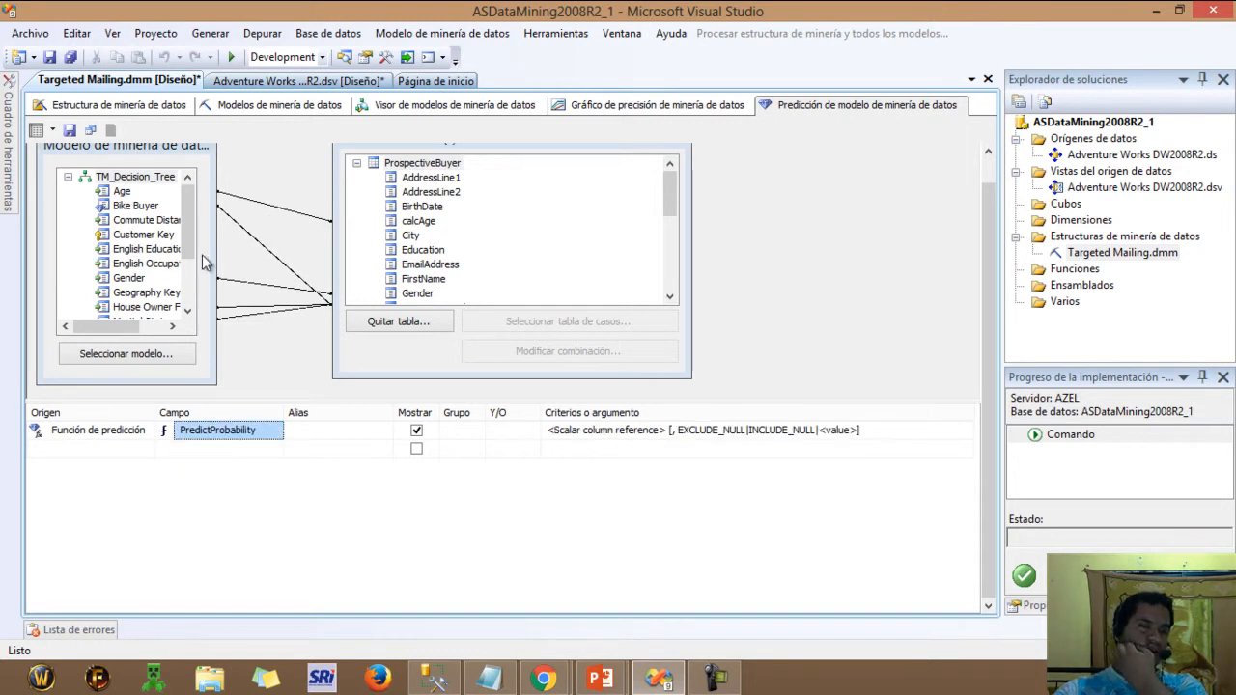
{"action": "left_click", "coordinate": [136, 206]}
{"action": "left_click_drag", "start_coordinate": [137, 214], "coordinate": [589, 434]}
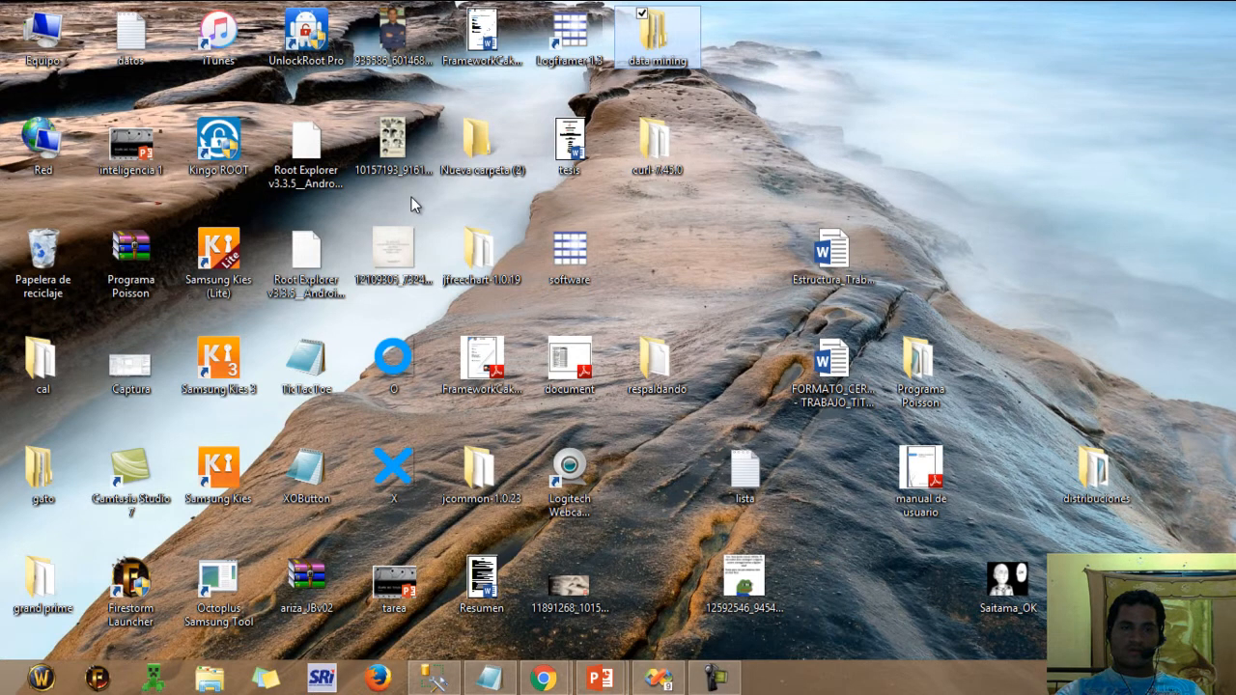
Step: Open the Captura image from the desktop in Windows Photo Viewer and examine the reference prediction query
{"action": "left_click", "coordinate": [138, 370]}
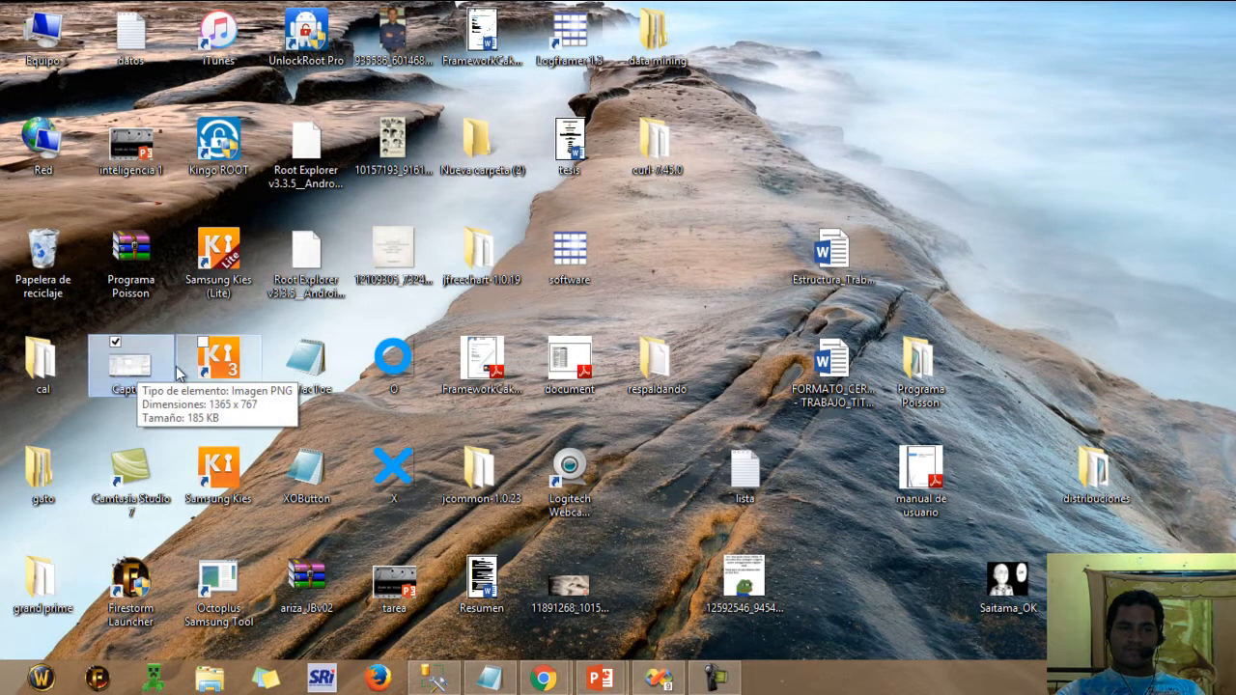
{"action": "double_click", "coordinate": [134, 370]}
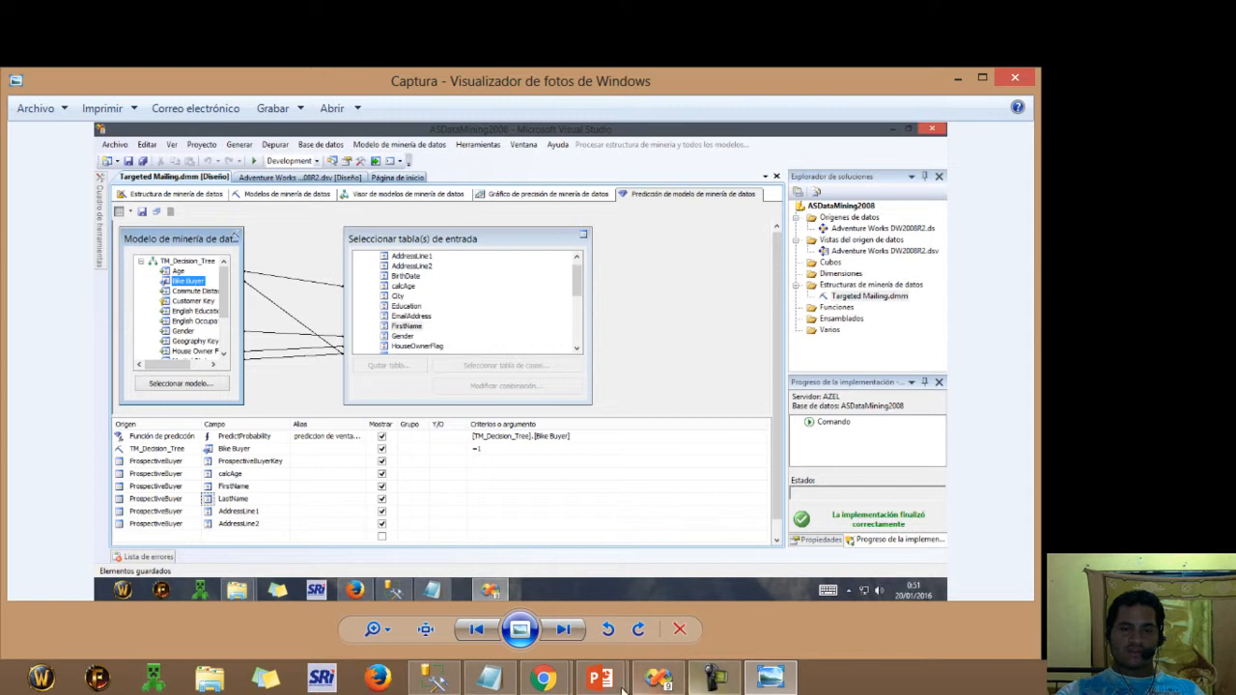
{"action": "mouse_move", "coordinate": [563, 685]}
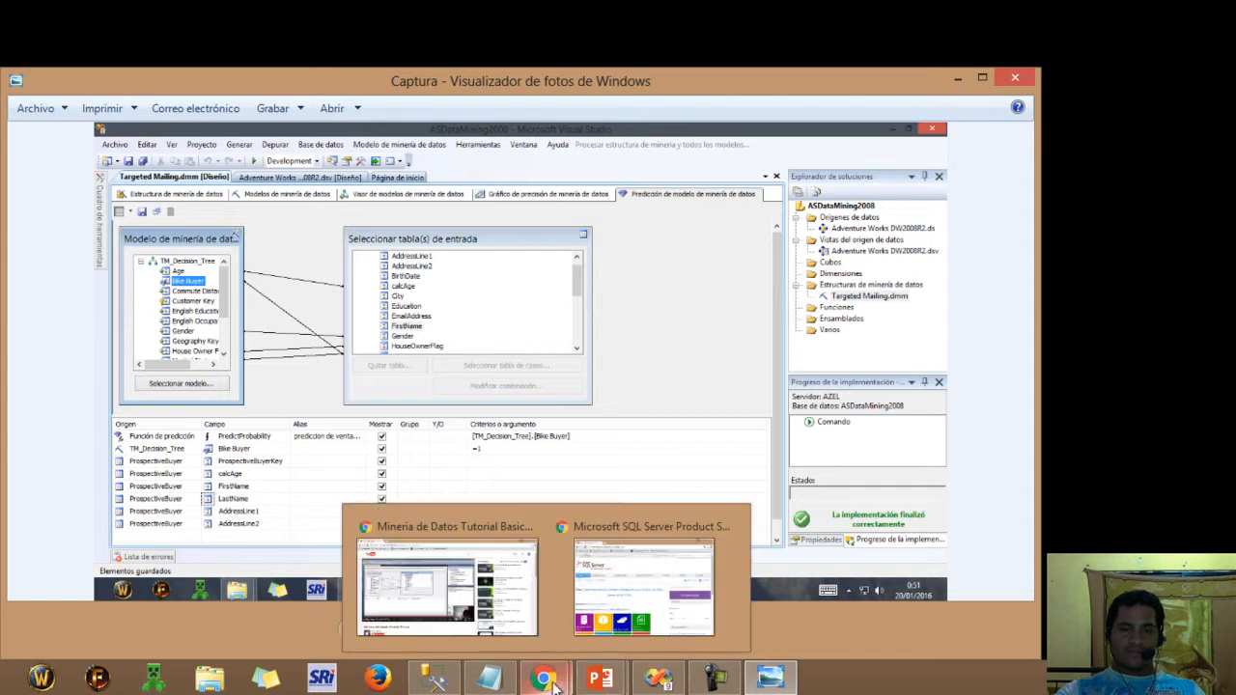
Step: Return to Visual Studio and give the PredictProbability row the alias Prediccion de venta
{"action": "left_click", "coordinate": [662, 684]}
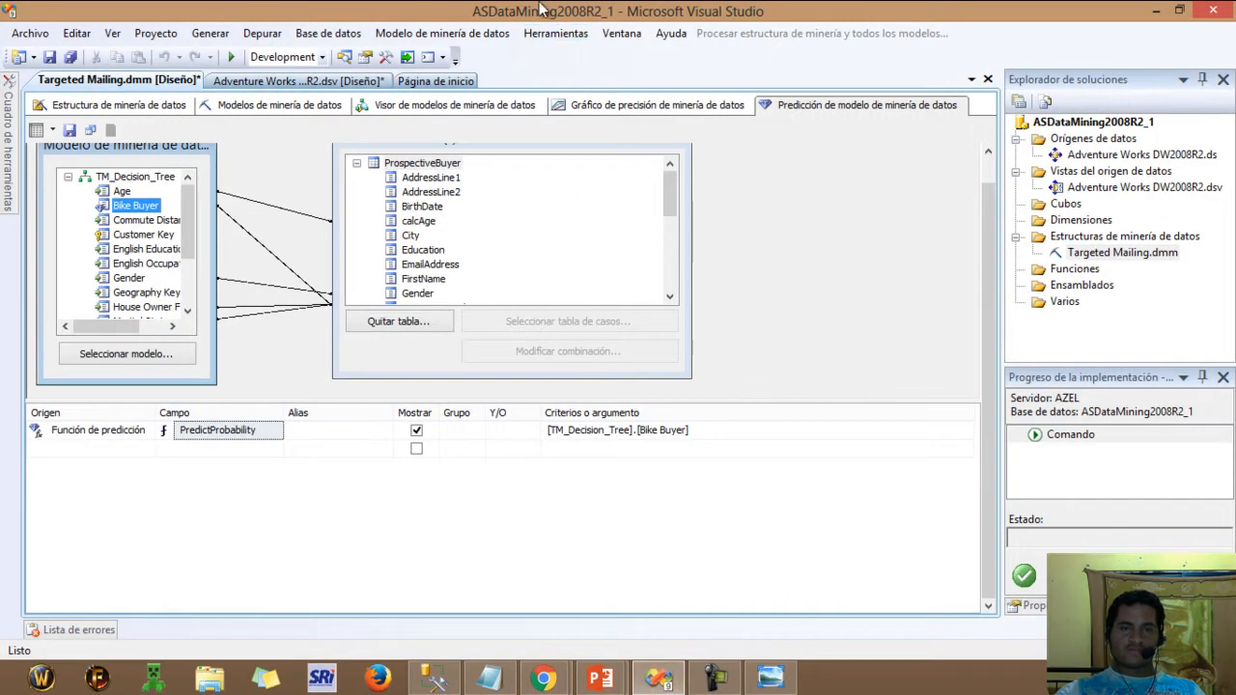
{"action": "left_click", "coordinate": [361, 430]}
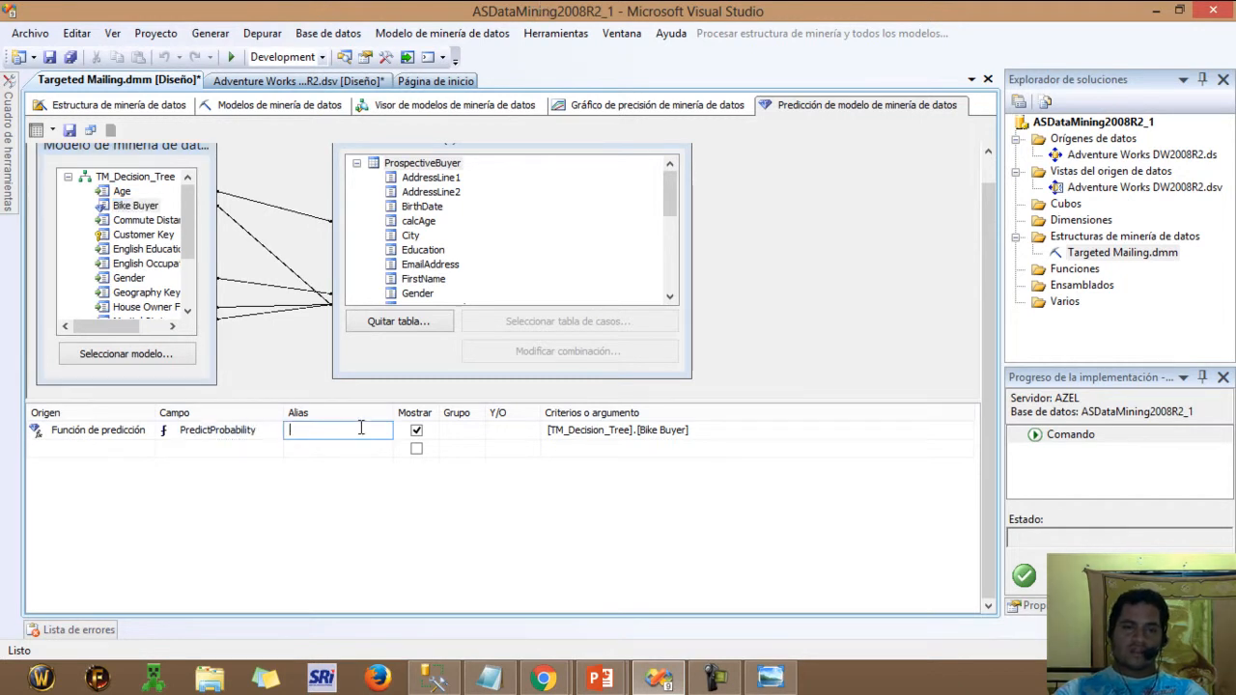
{"action": "type", "text": "Predic"}
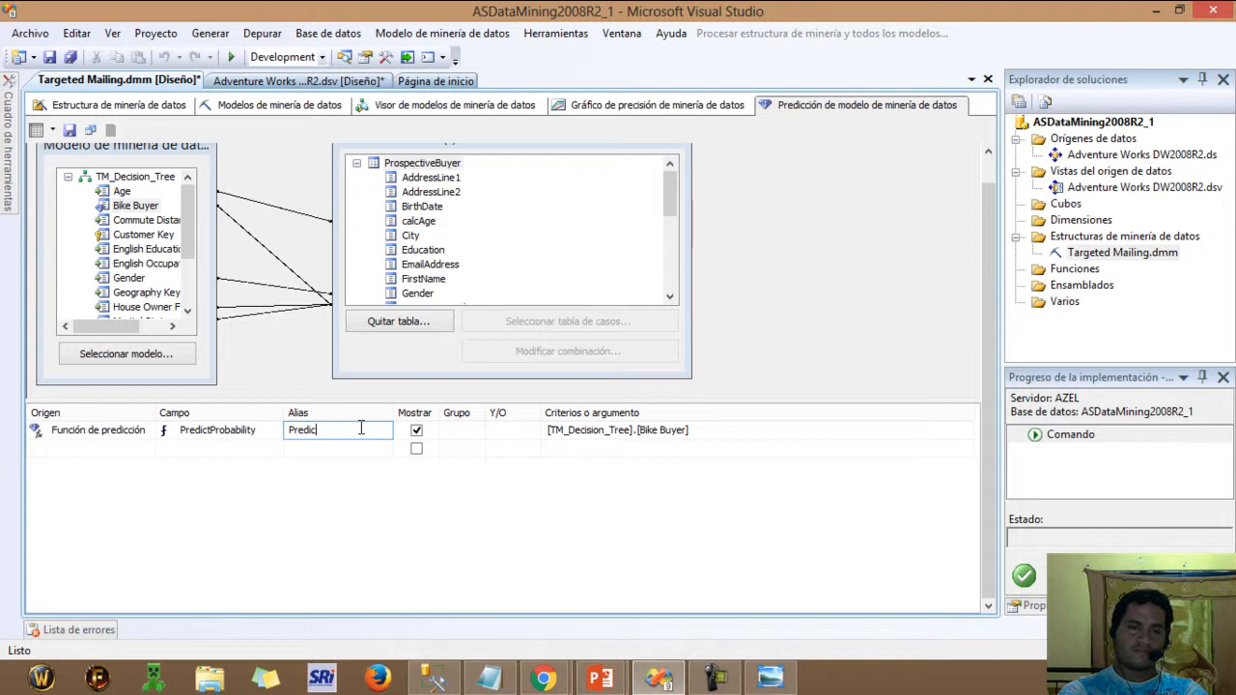
{"action": "type", "text": "cion de venta"}
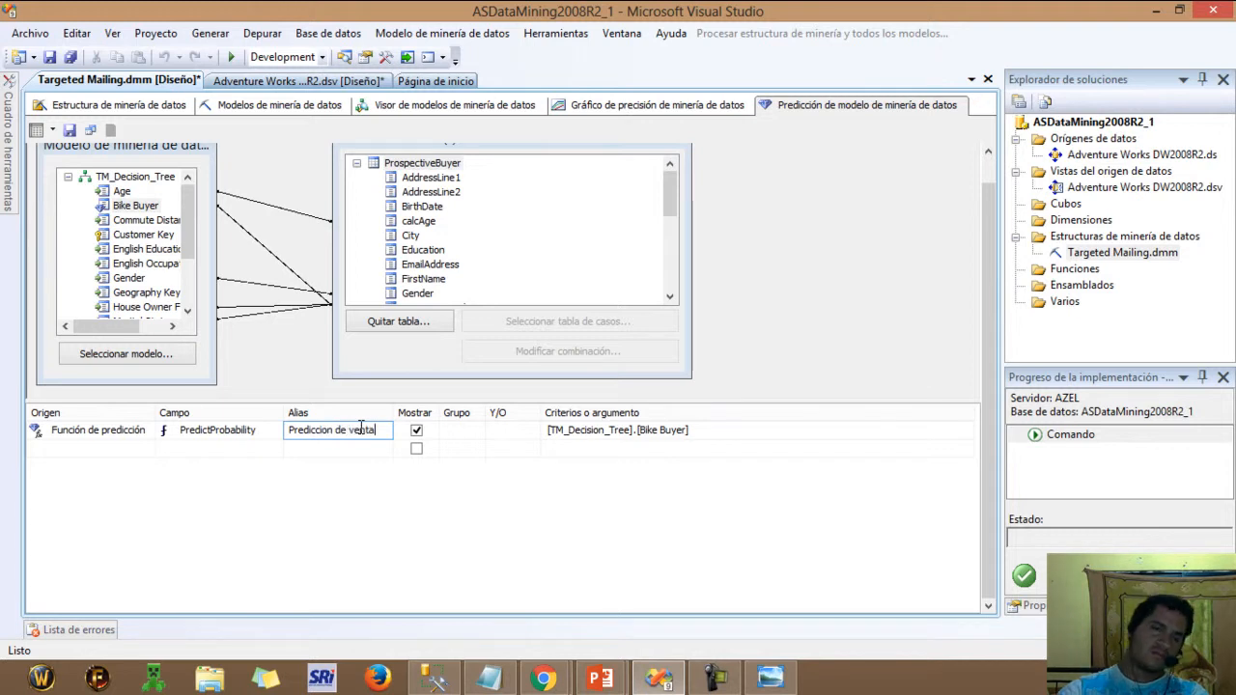
Step: Check the Captura reference image and add a second query row sourced from the TM_Decision_Tree mining model with the Bike Buyer field
{"action": "left_click", "coordinate": [145, 450]}
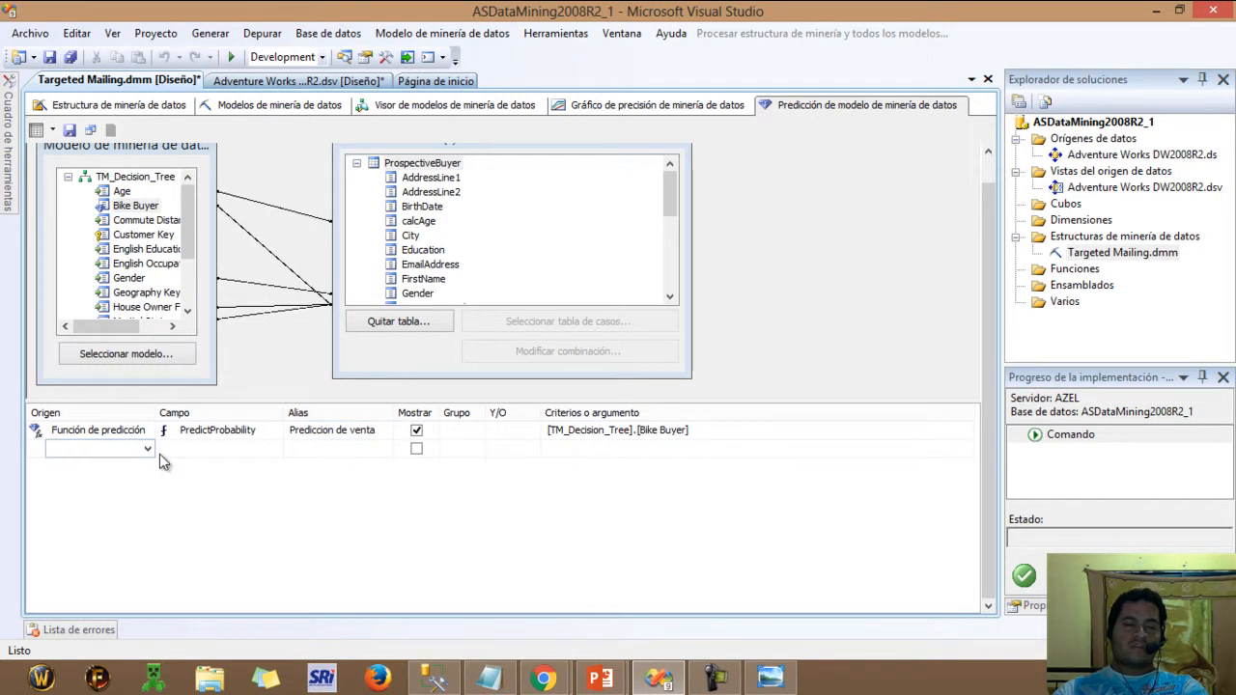
{"action": "key", "text": "alt+Tab"}
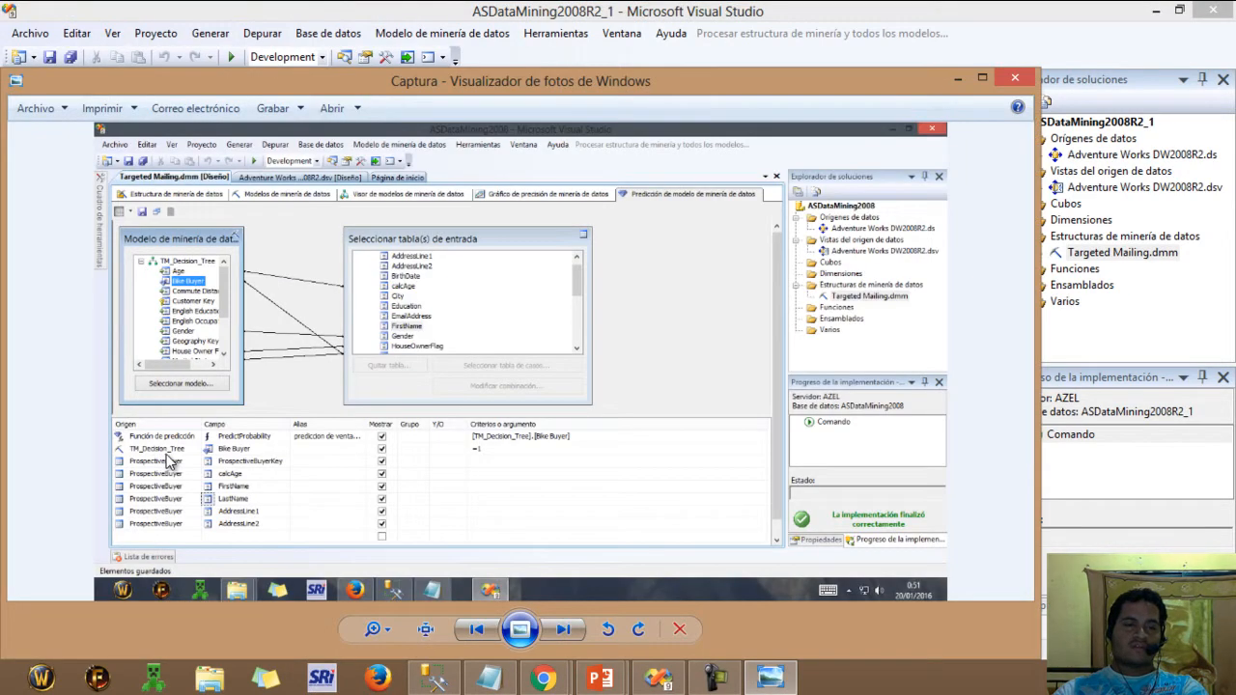
{"action": "key", "text": "alt+Tab"}
{"action": "left_click", "coordinate": [153, 449]}
{"action": "left_click", "coordinate": [147, 448]}
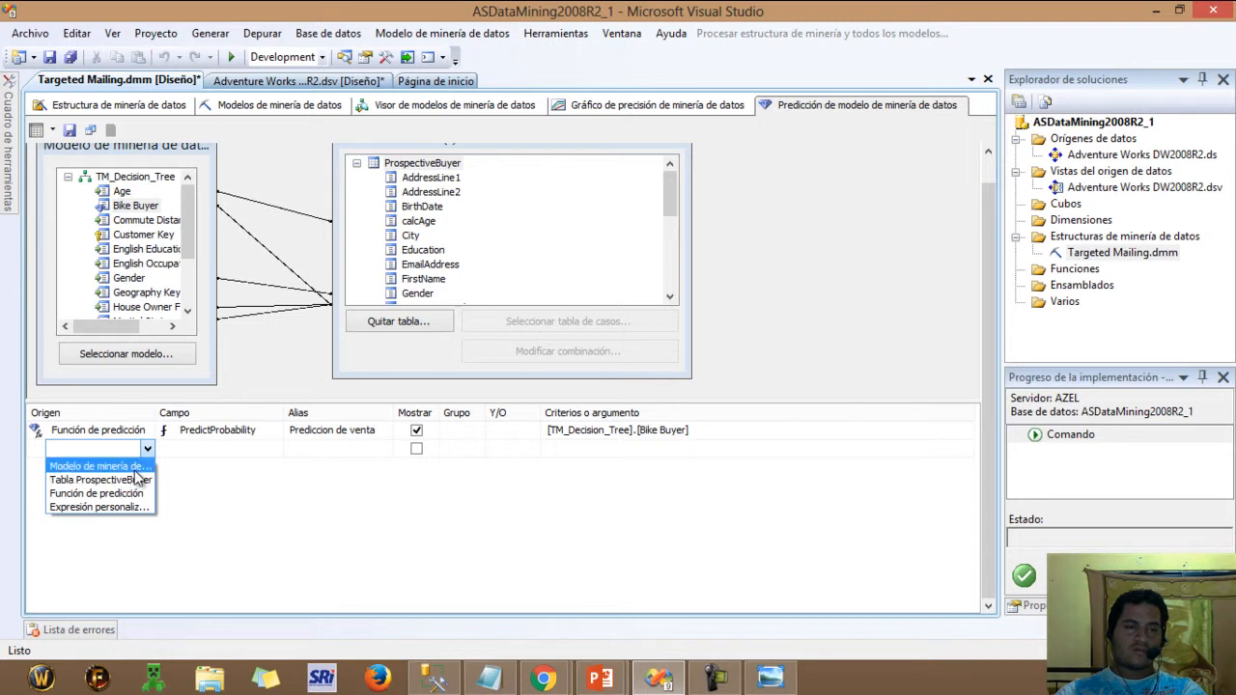
{"action": "left_click", "coordinate": [135, 467]}
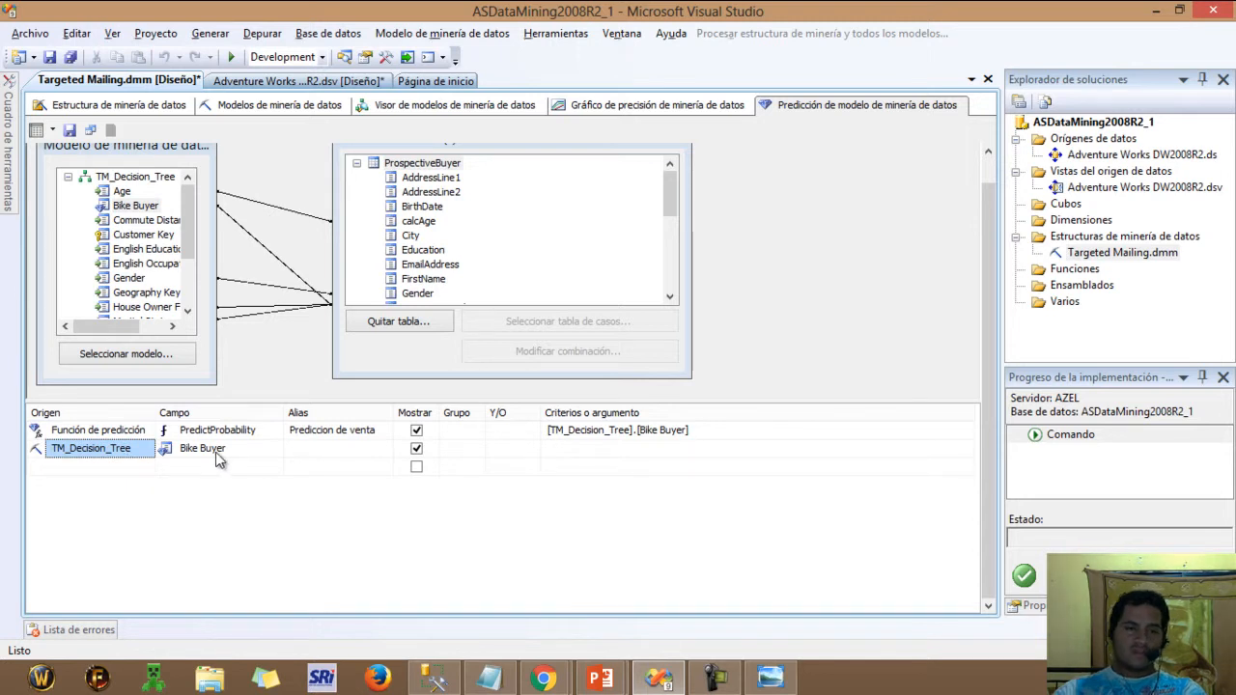
Step: Consult the reference image again and set the Bike Buyer row's criterion to =1
{"action": "key", "text": "alt+Tab"}
{"action": "key", "text": "alt+Tab"}
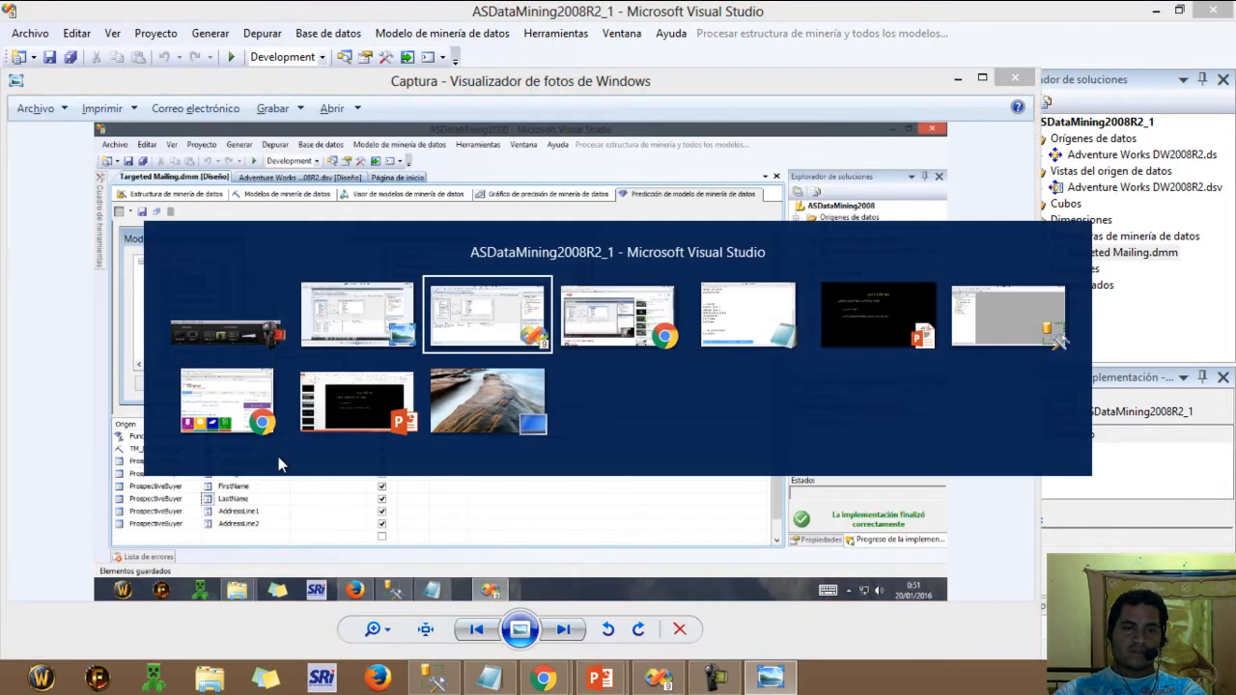
{"action": "left_click", "coordinate": [643, 447]}
{"action": "type", "text": "=1"}
Step: Return to Visual Studio and add six query rows sourced from the ProspectiveBuyer table below the Bike Buyer row
{"action": "left_click", "coordinate": [144, 467]}
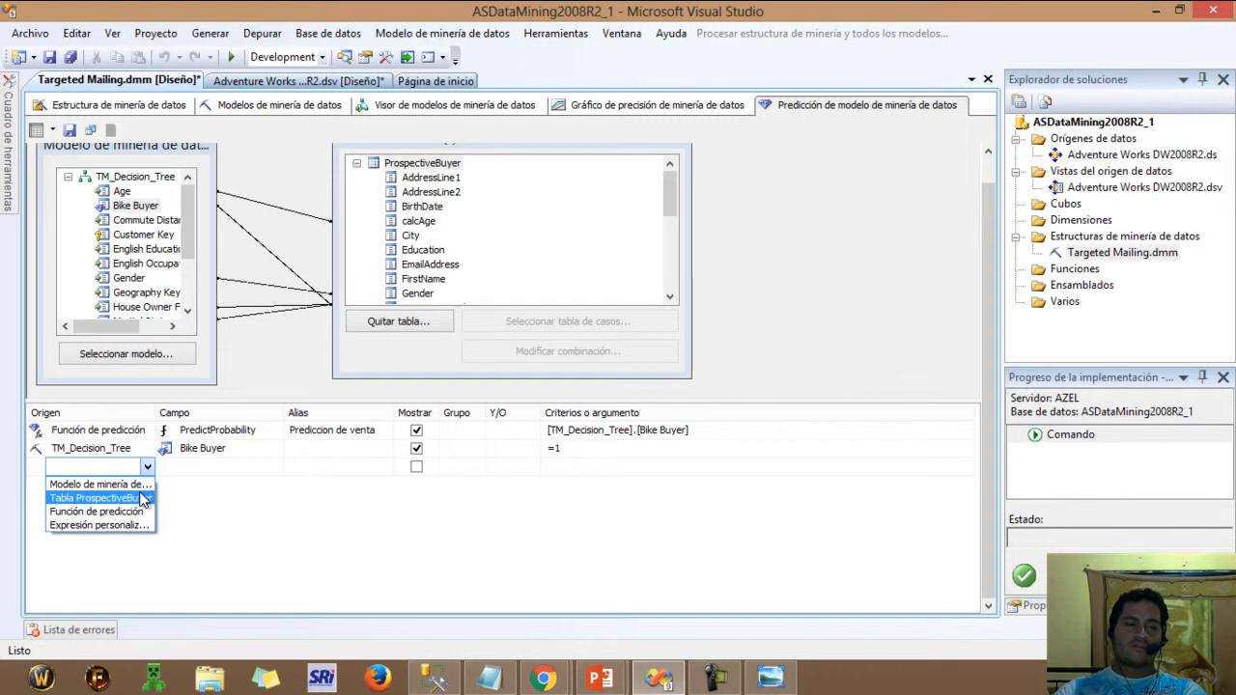
{"action": "left_click", "coordinate": [101, 497]}
{"action": "left_click", "coordinate": [148, 484]}
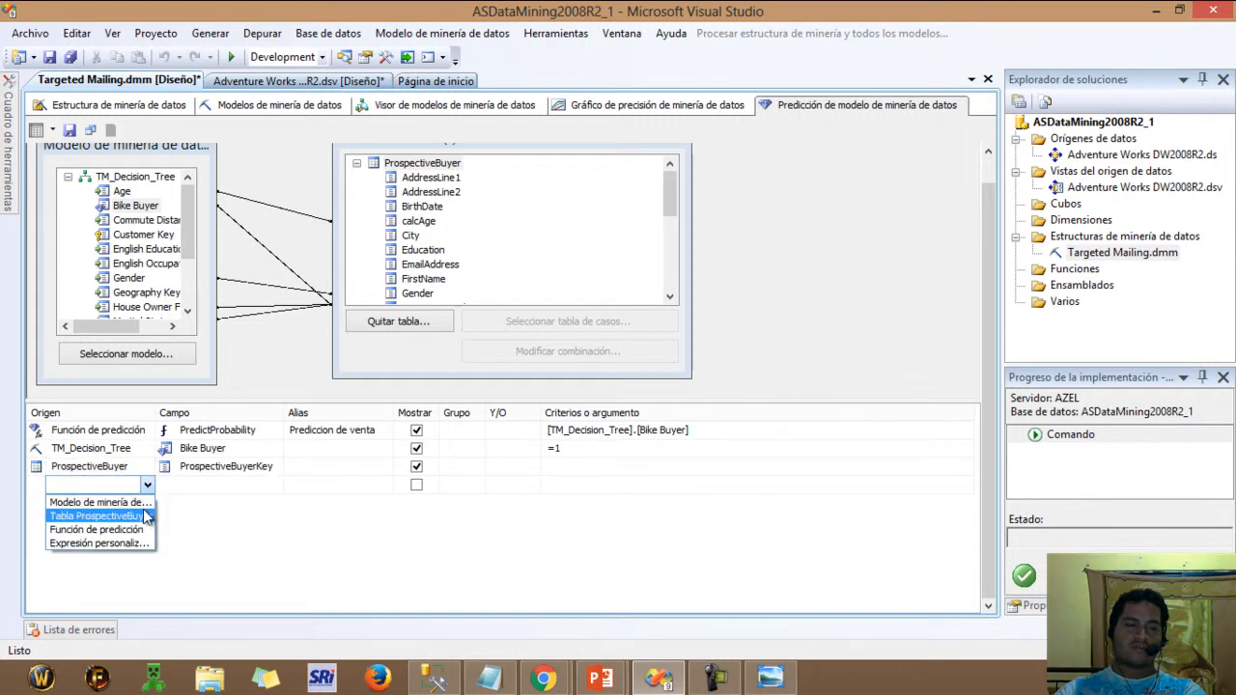
{"action": "left_click", "coordinate": [143, 513]}
{"action": "left_click", "coordinate": [148, 502]}
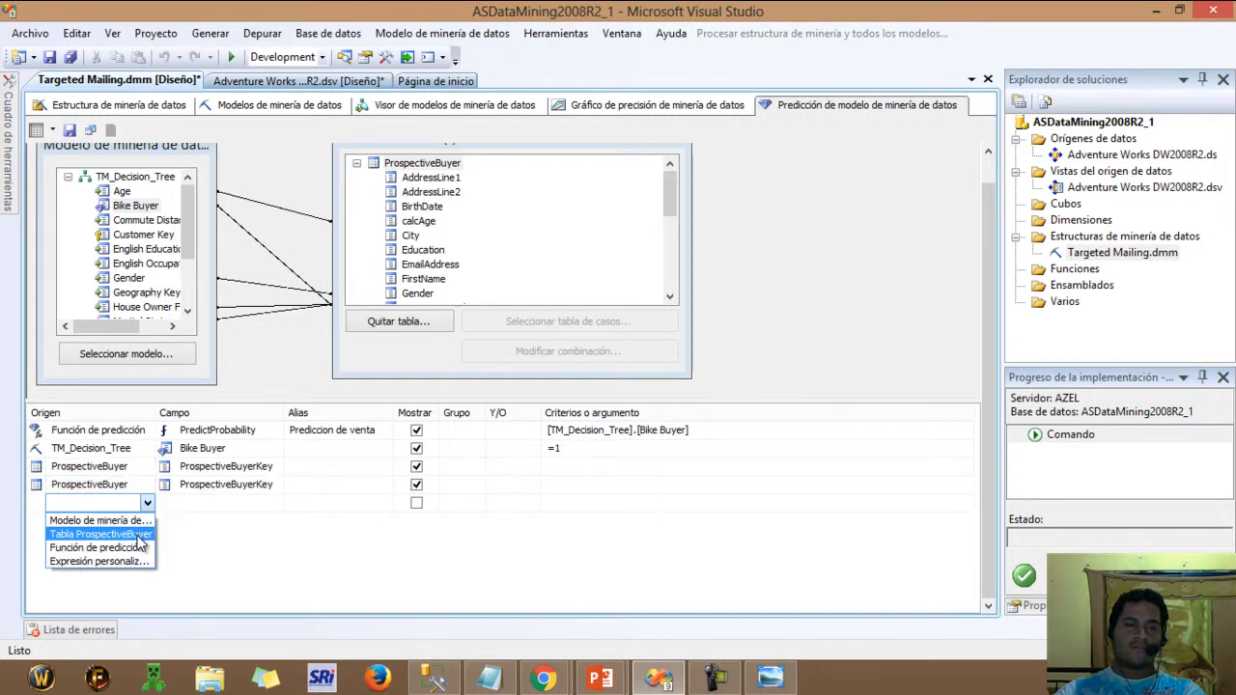
{"action": "left_click", "coordinate": [125, 534]}
{"action": "left_click", "coordinate": [148, 521]}
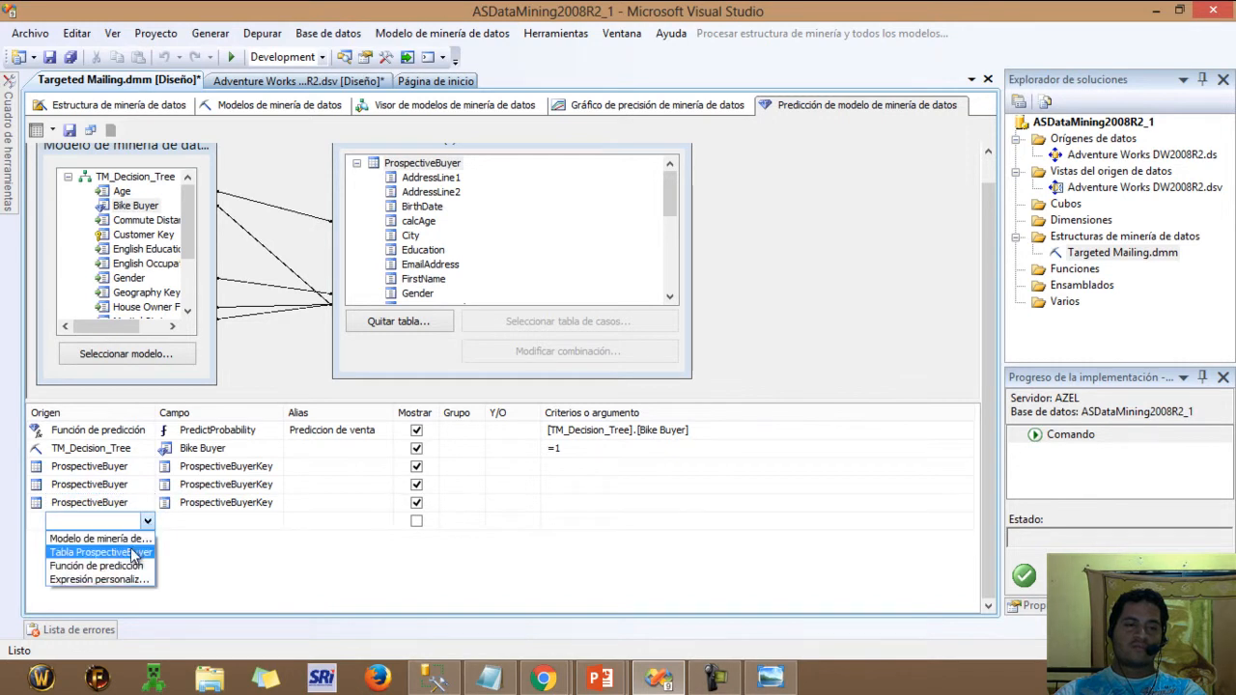
{"action": "left_click", "coordinate": [142, 553]}
{"action": "left_click", "coordinate": [147, 539]}
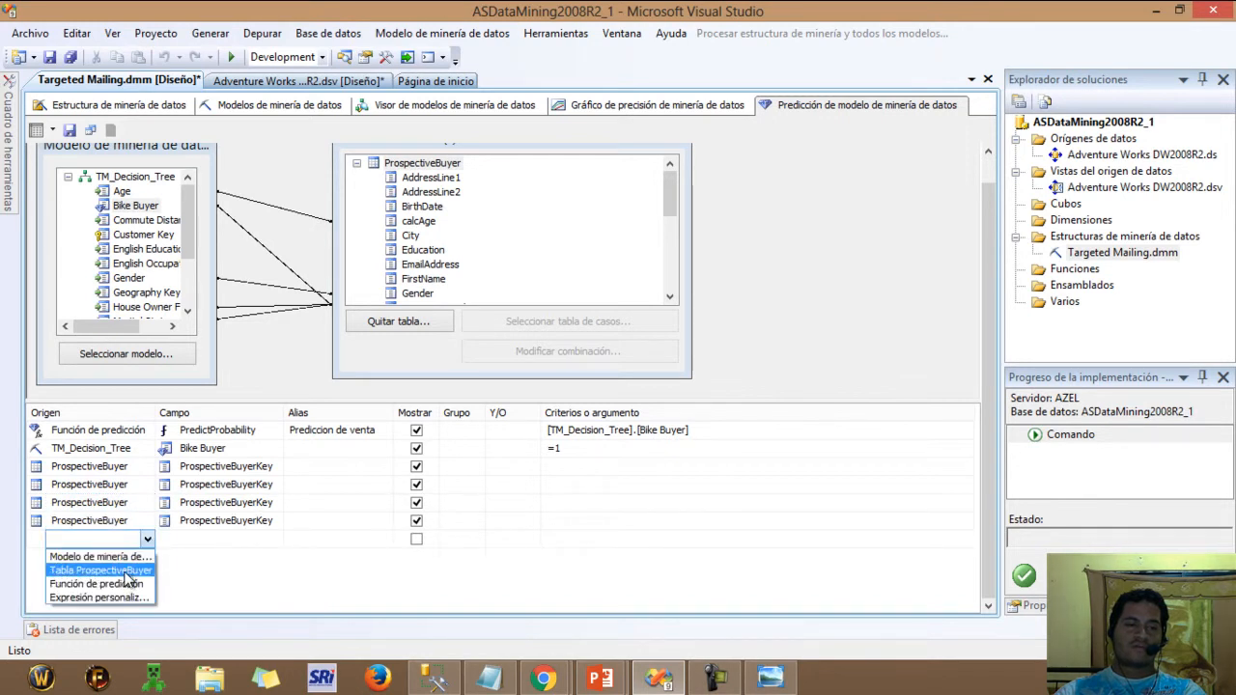
{"action": "left_click", "coordinate": [132, 570]}
{"action": "left_click", "coordinate": [152, 557]}
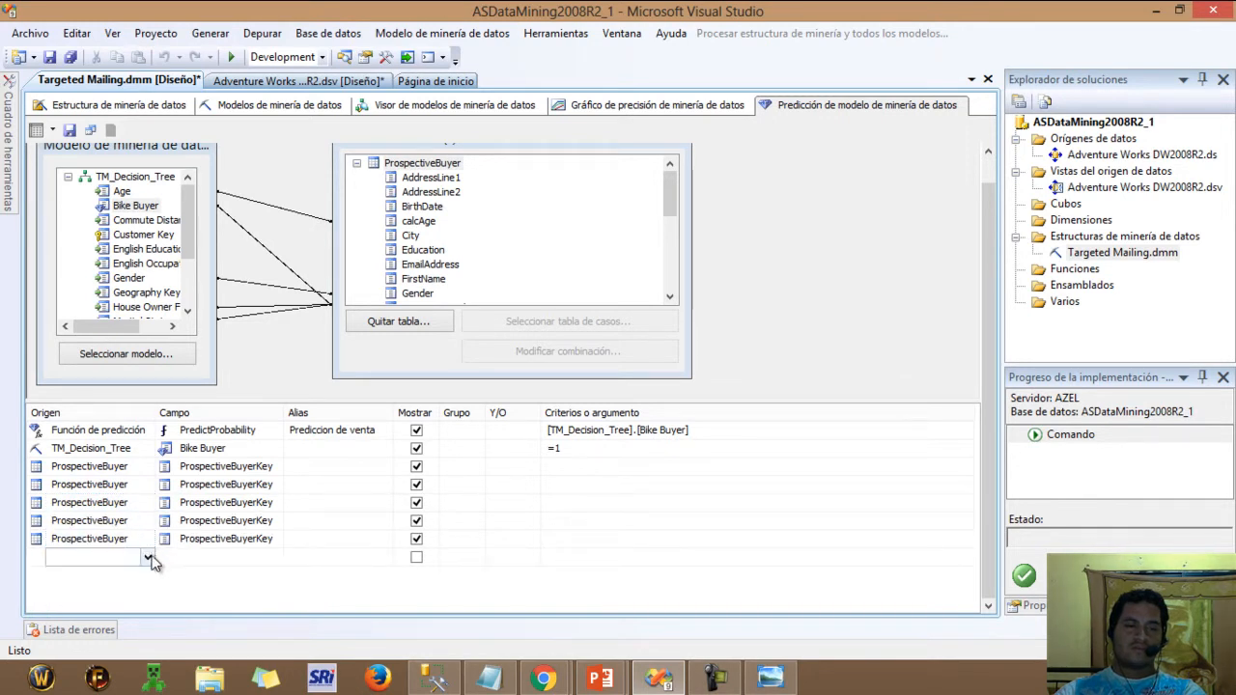
{"action": "left_click", "coordinate": [132, 586]}
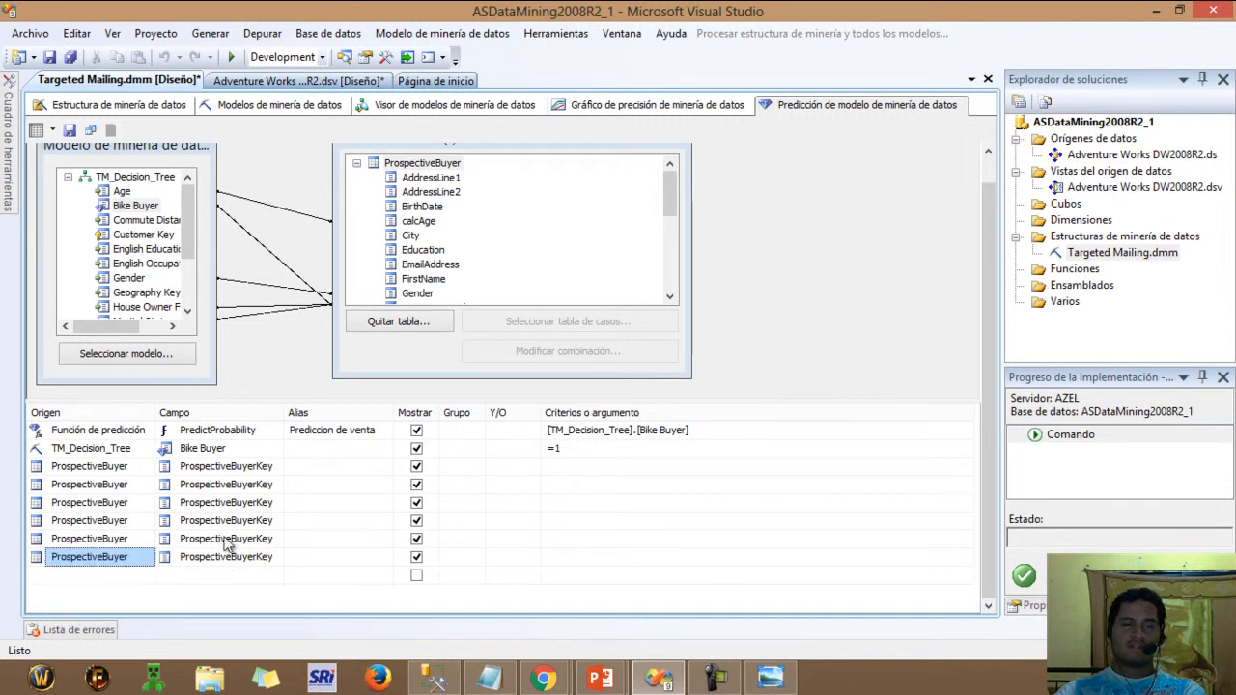
Step: Examine the field list in the Captura reference image up close and set the second ProspectiveBuyer row's field to calcAge
{"action": "key", "text": "alt+Tab"}
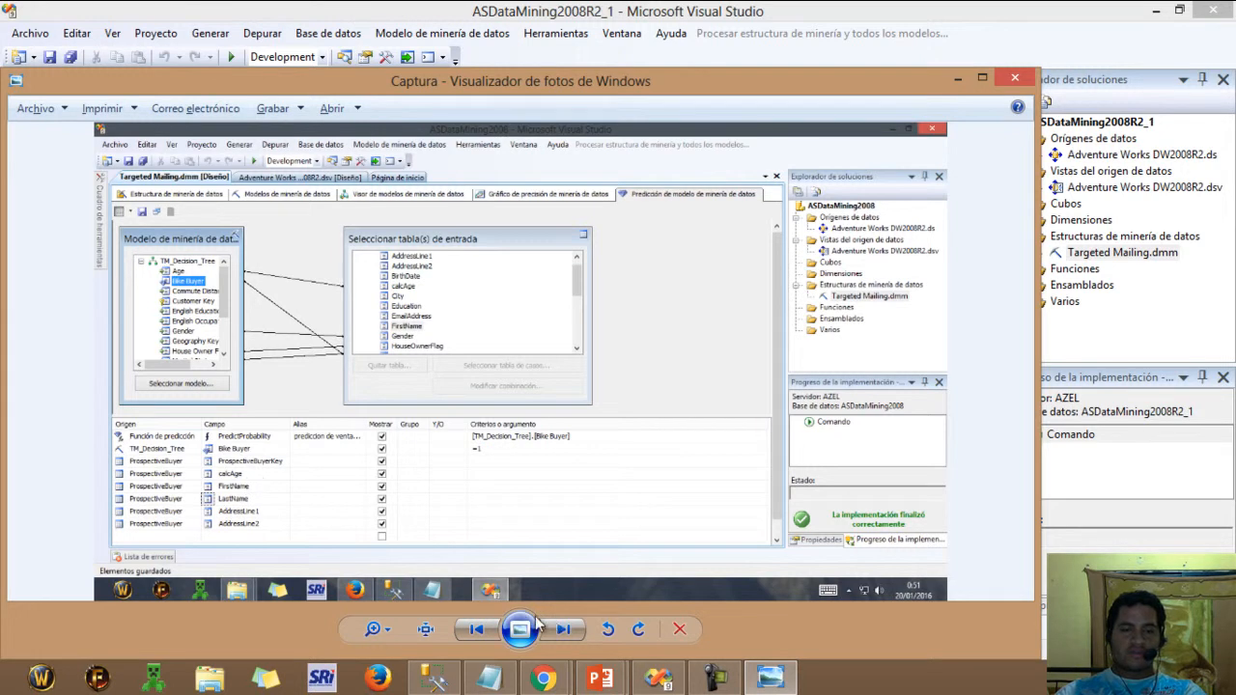
{"action": "left_click", "coordinate": [366, 632]}
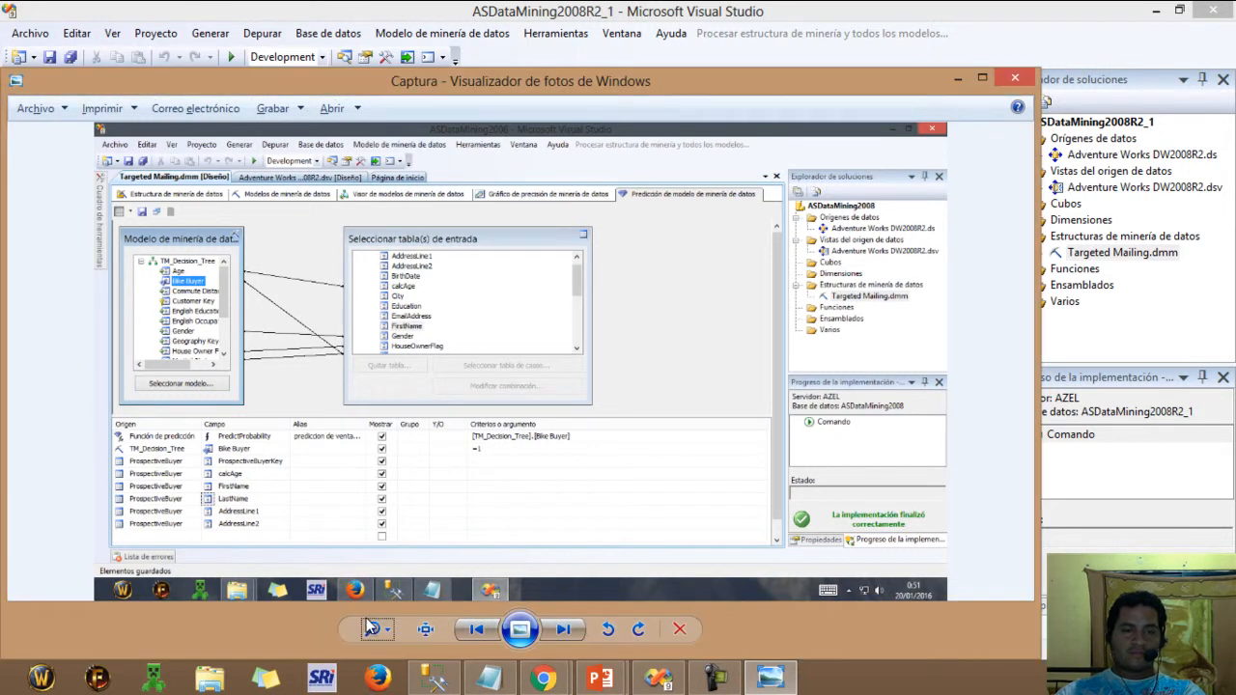
{"action": "left_click_drag", "start_coordinate": [366, 629], "coordinate": [361, 596]}
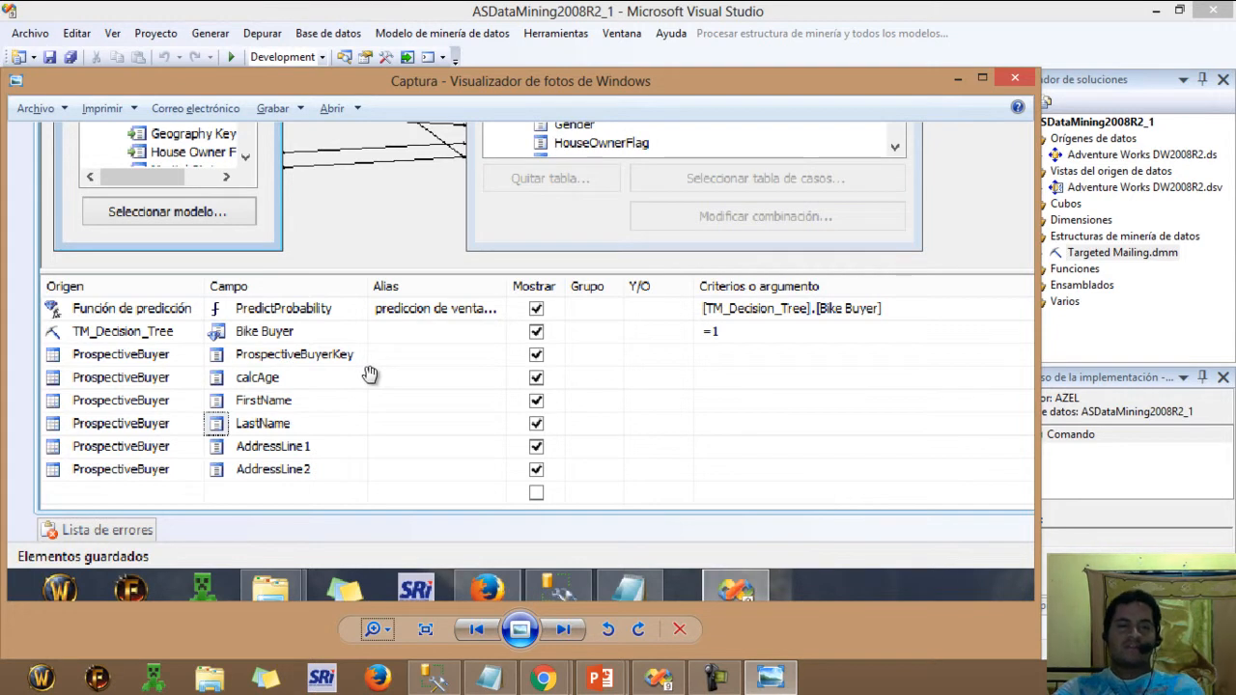
{"action": "key", "text": "alt+Tab"}
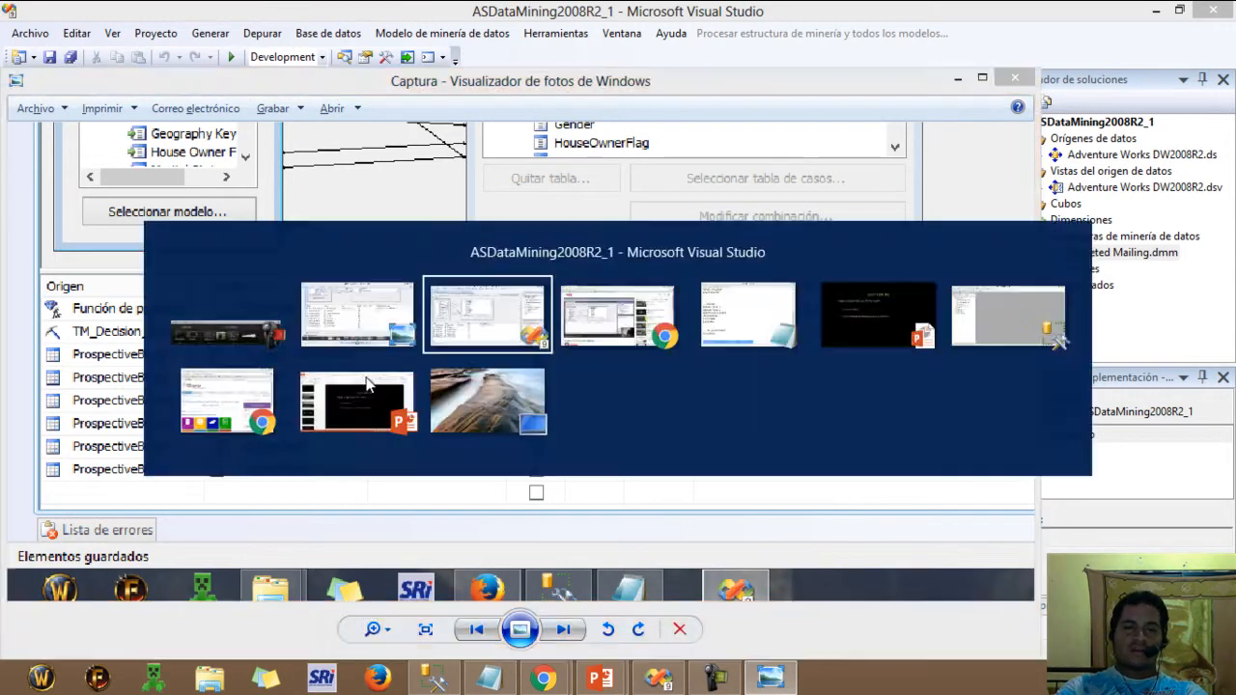
{"action": "left_click", "coordinate": [265, 479]}
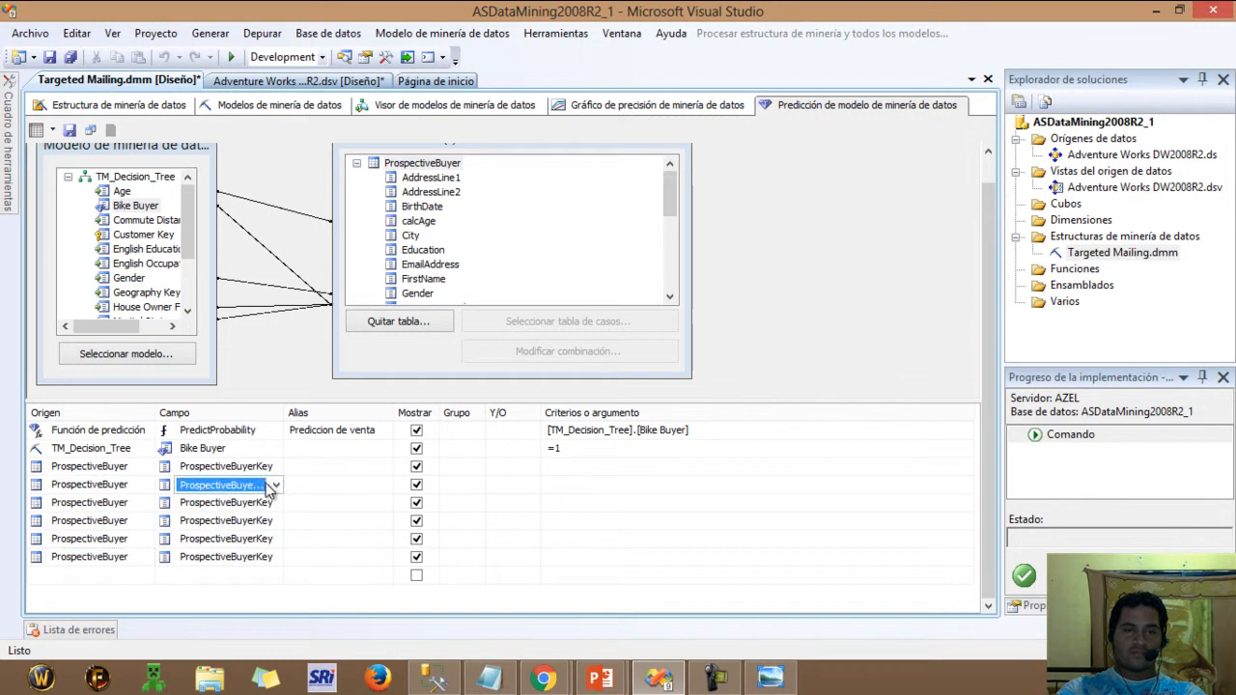
{"action": "left_click", "coordinate": [276, 485]}
{"action": "left_click_drag", "start_coordinate": [277, 524], "coordinate": [274, 575]}
{"action": "left_click", "coordinate": [222, 596]}
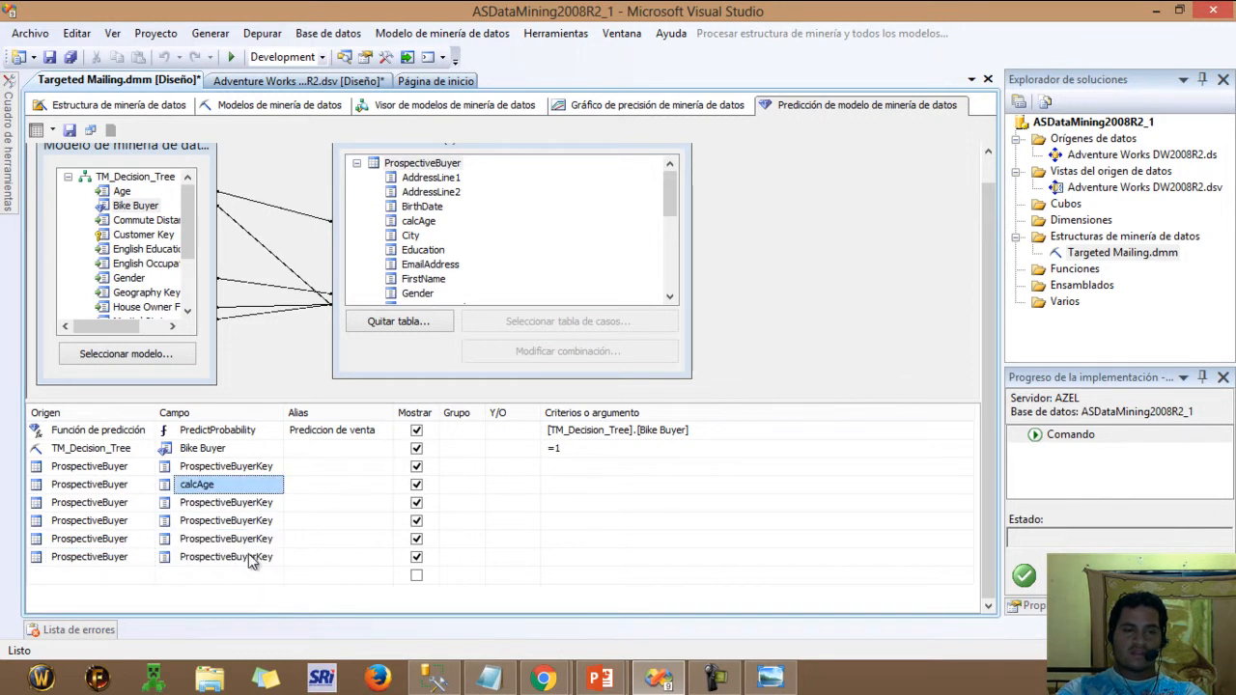
Step: Check the reference image again and set the third and fourth ProspectiveBuyer rows' fields to FirstName and LastName
{"action": "key", "text": "alt+Tab"}
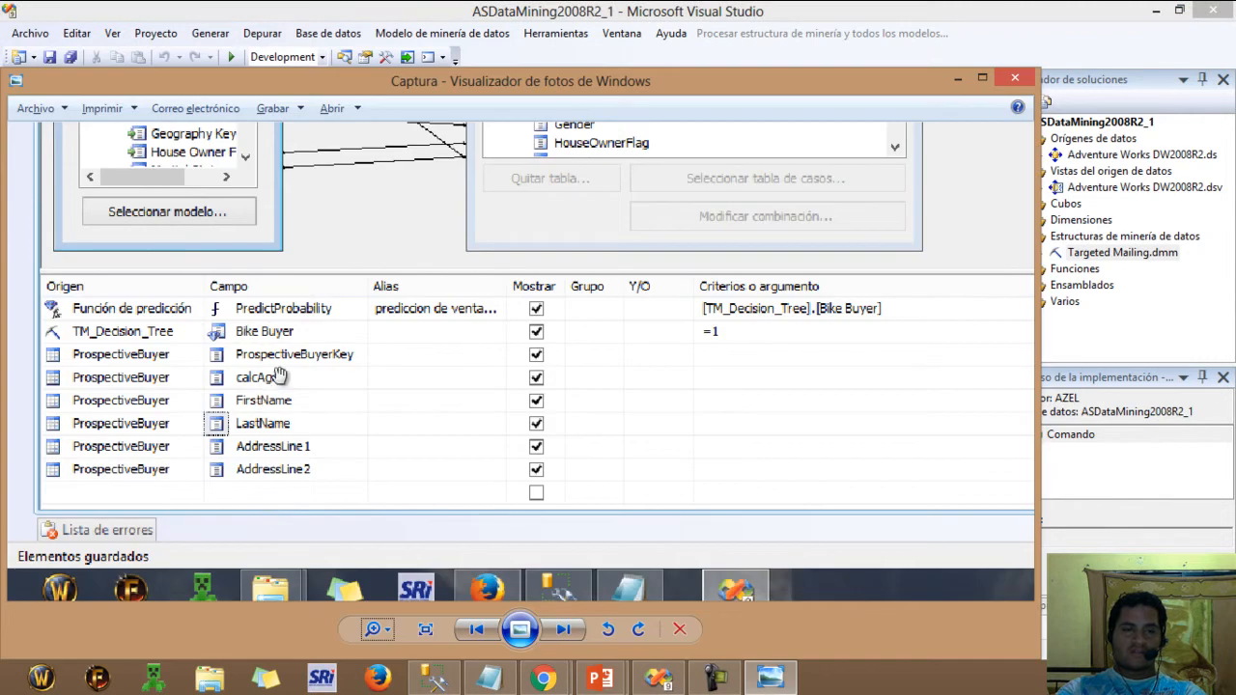
{"action": "key", "text": "alt+Tab"}
{"action": "left_click", "coordinate": [274, 503]}
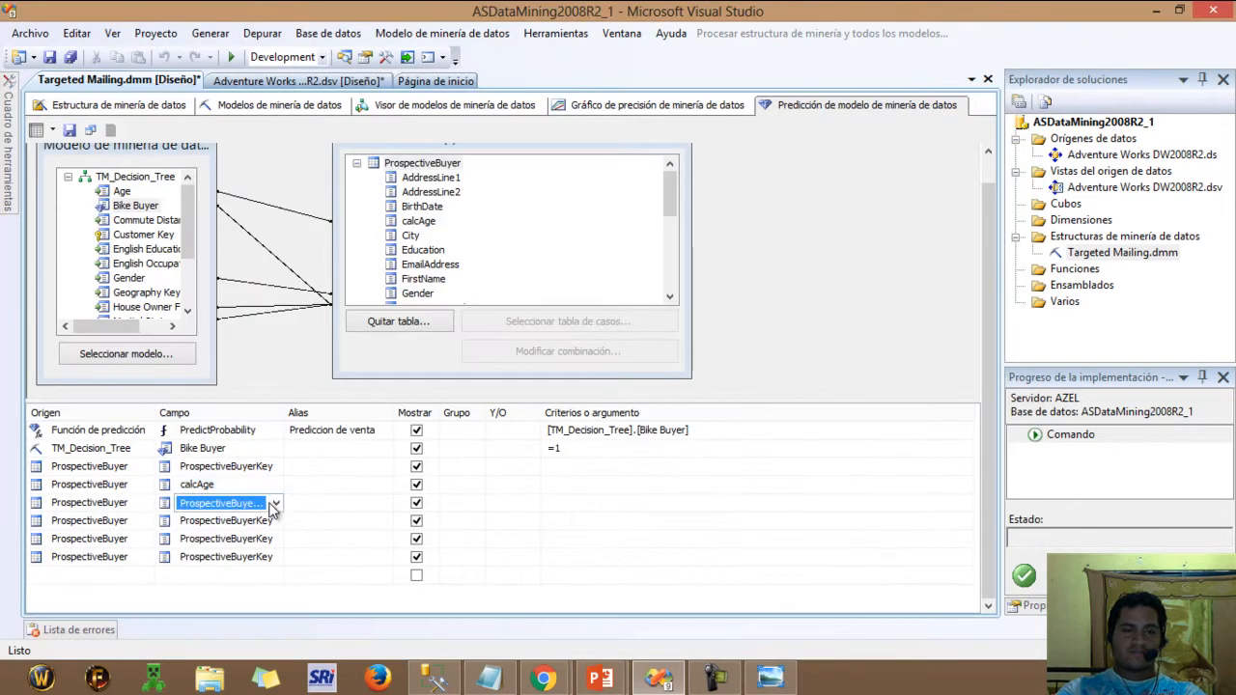
{"action": "left_click", "coordinate": [276, 505]}
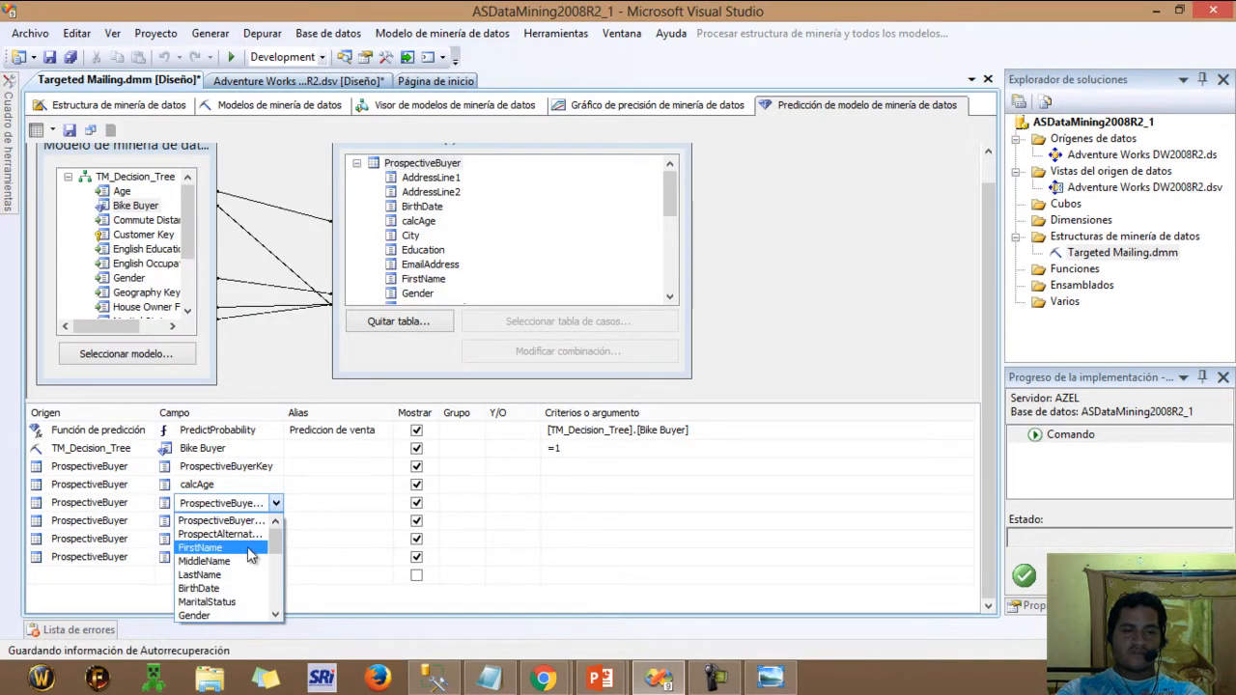
{"action": "left_click", "coordinate": [247, 546]}
{"action": "left_click", "coordinate": [270, 521]}
{"action": "left_click", "coordinate": [276, 521]}
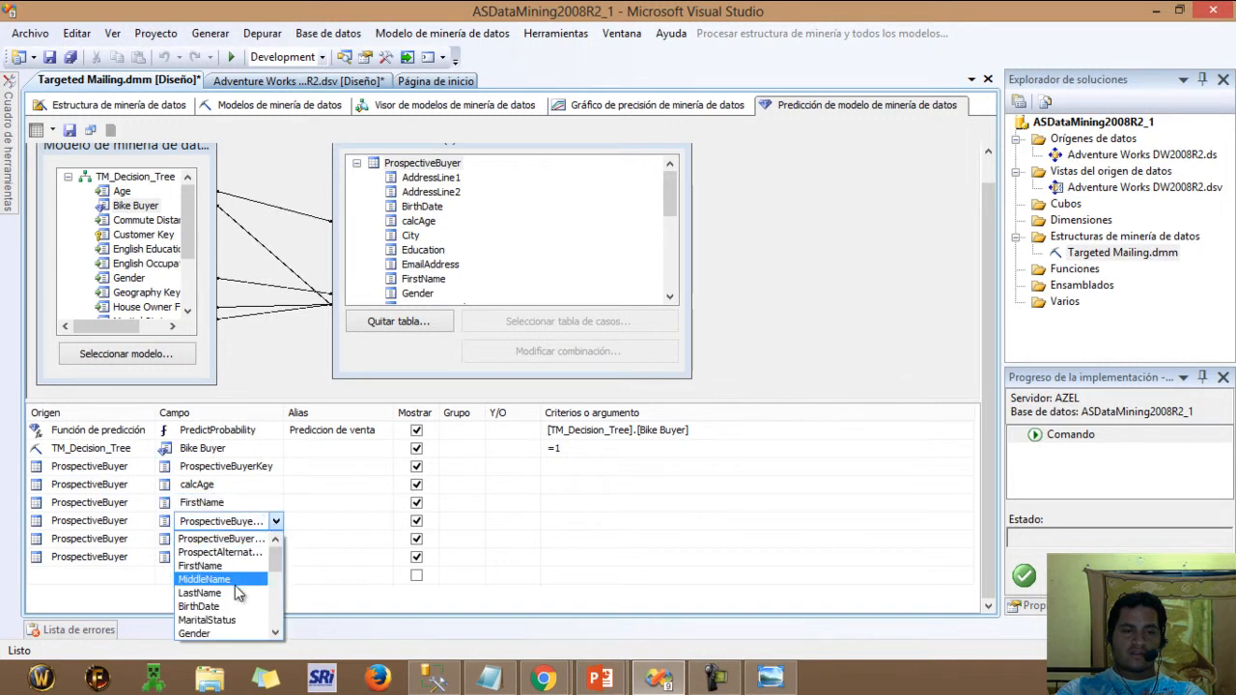
{"action": "left_click", "coordinate": [233, 592]}
Step: Set the fields of the last two ProspectiveBuyer rows to AddressLine1 and AddressLine2
{"action": "left_click", "coordinate": [268, 539]}
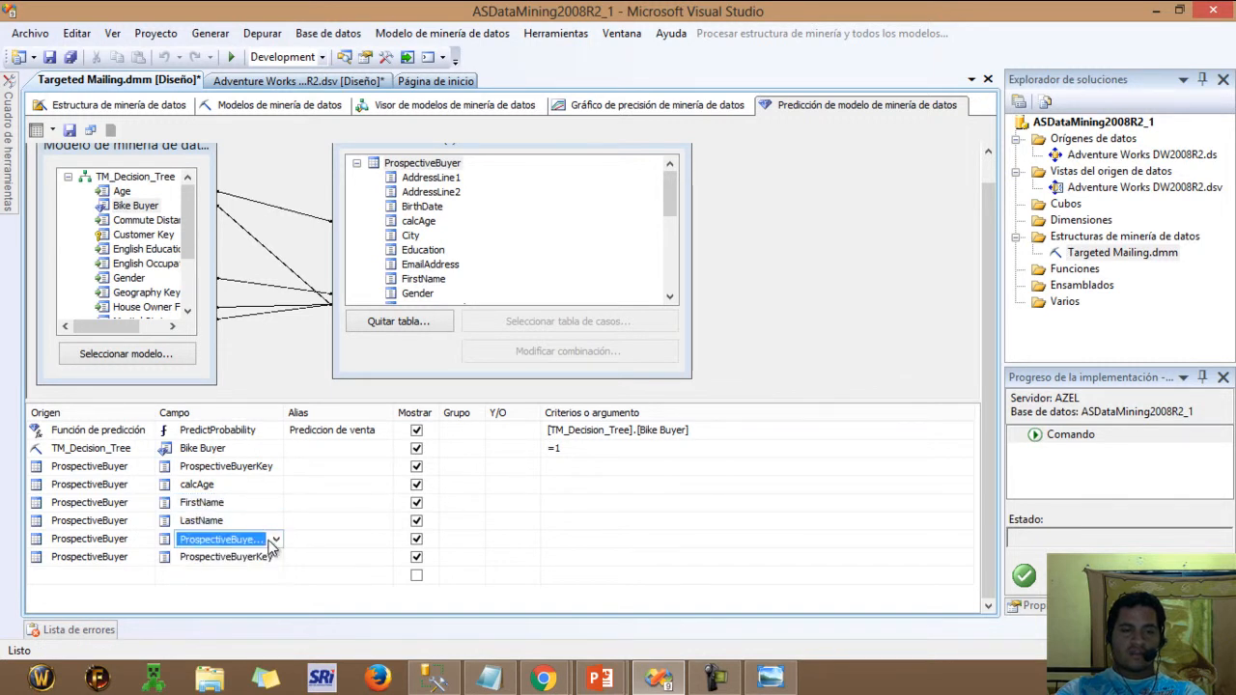
{"action": "left_click", "coordinate": [275, 541]}
{"action": "left_click_drag", "start_coordinate": [276, 571], "coordinate": [277, 622]}
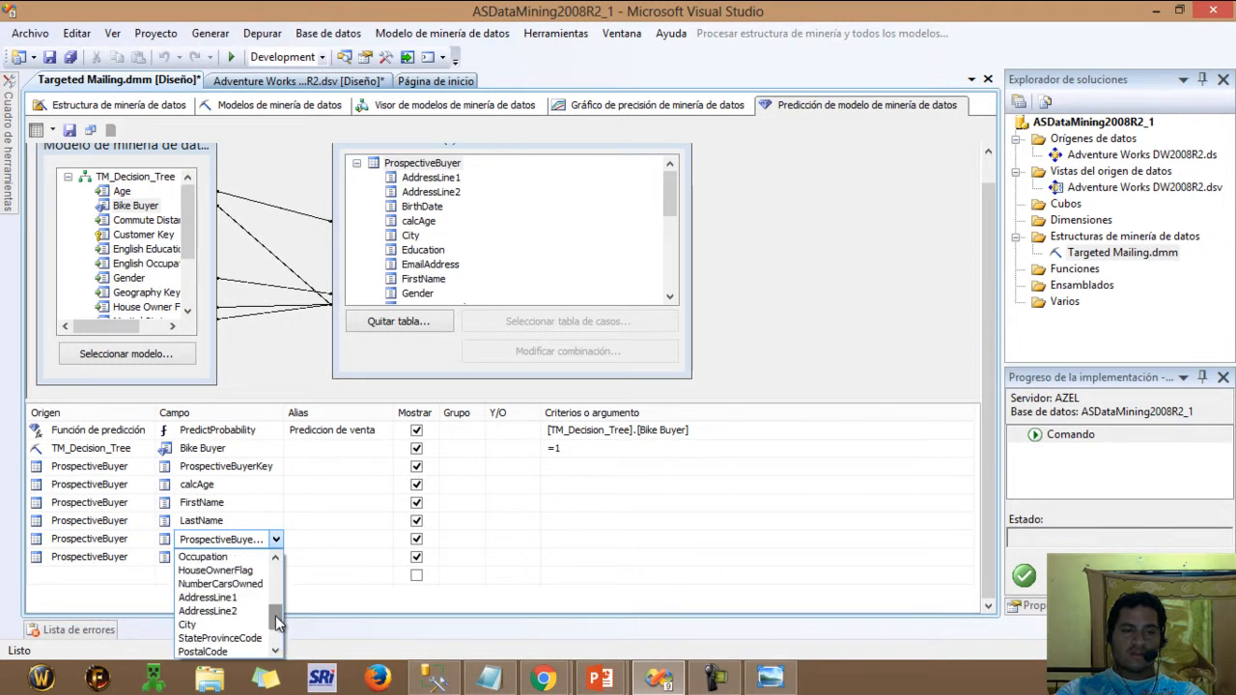
{"action": "left_click", "coordinate": [249, 596]}
{"action": "left_click", "coordinate": [261, 560]}
{"action": "left_click", "coordinate": [275, 557]}
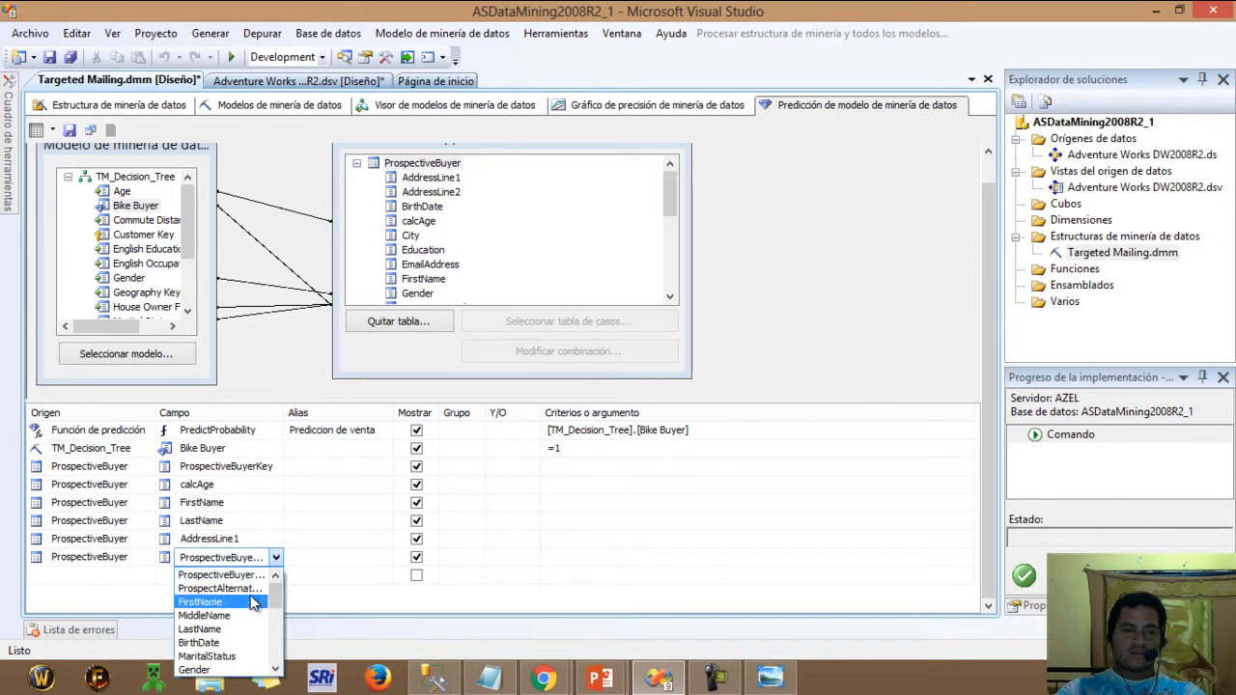
{"action": "left_click_drag", "start_coordinate": [276, 603], "coordinate": [279, 647]}
{"action": "left_click", "coordinate": [256, 642]}
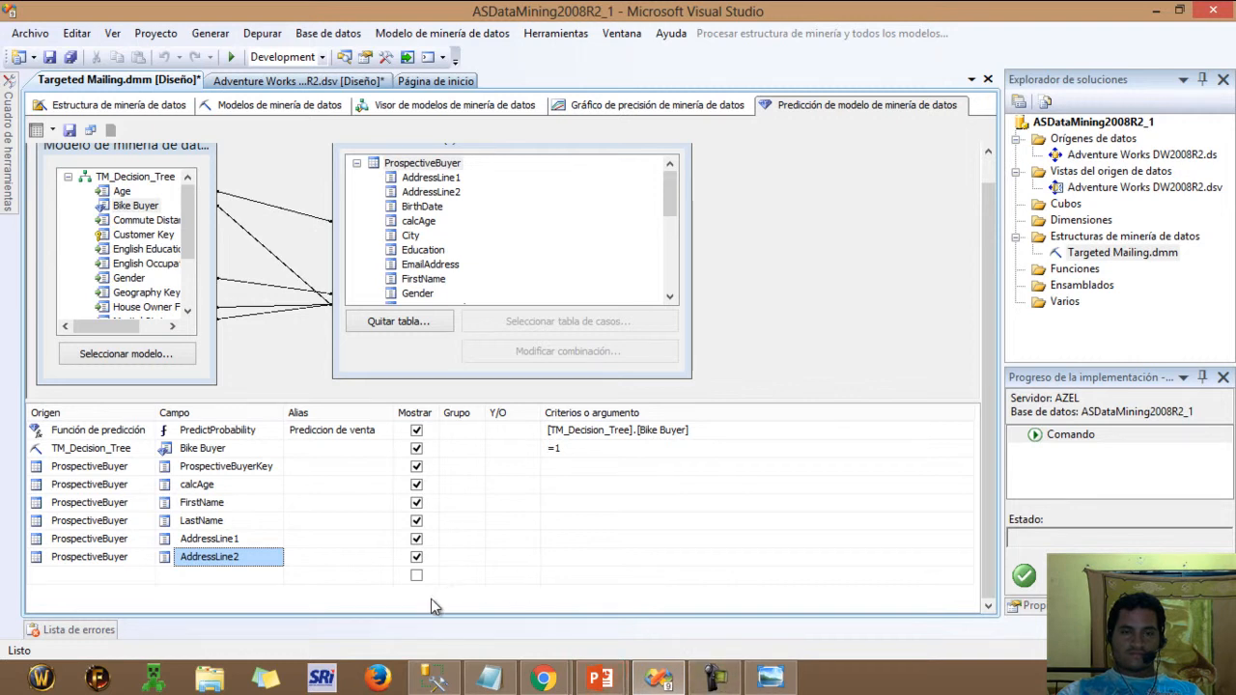
{"action": "left_click", "coordinate": [773, 363]}
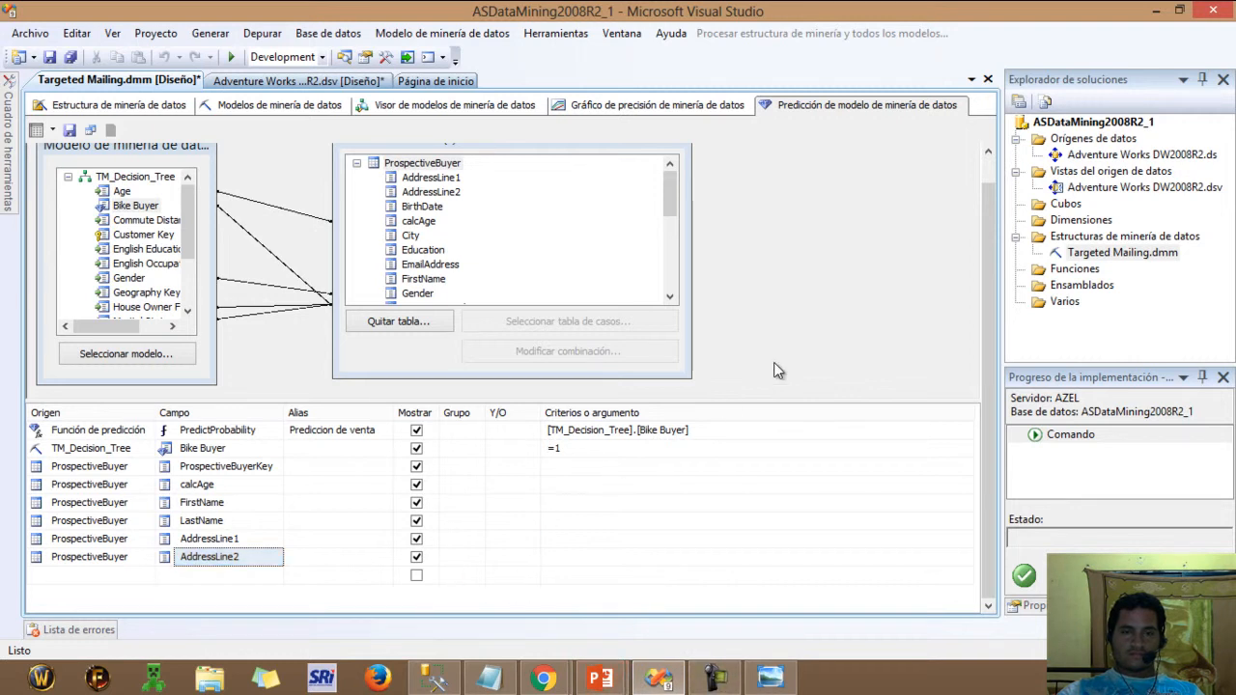
Step: Switch to the YouTube data mining tutorial in Chrome and skim the part after 42:17 for how the query continues
{"action": "mouse_move", "coordinate": [543, 678]}
{"action": "left_click", "coordinate": [488, 611]}
{"action": "left_click", "coordinate": [667, 507]}
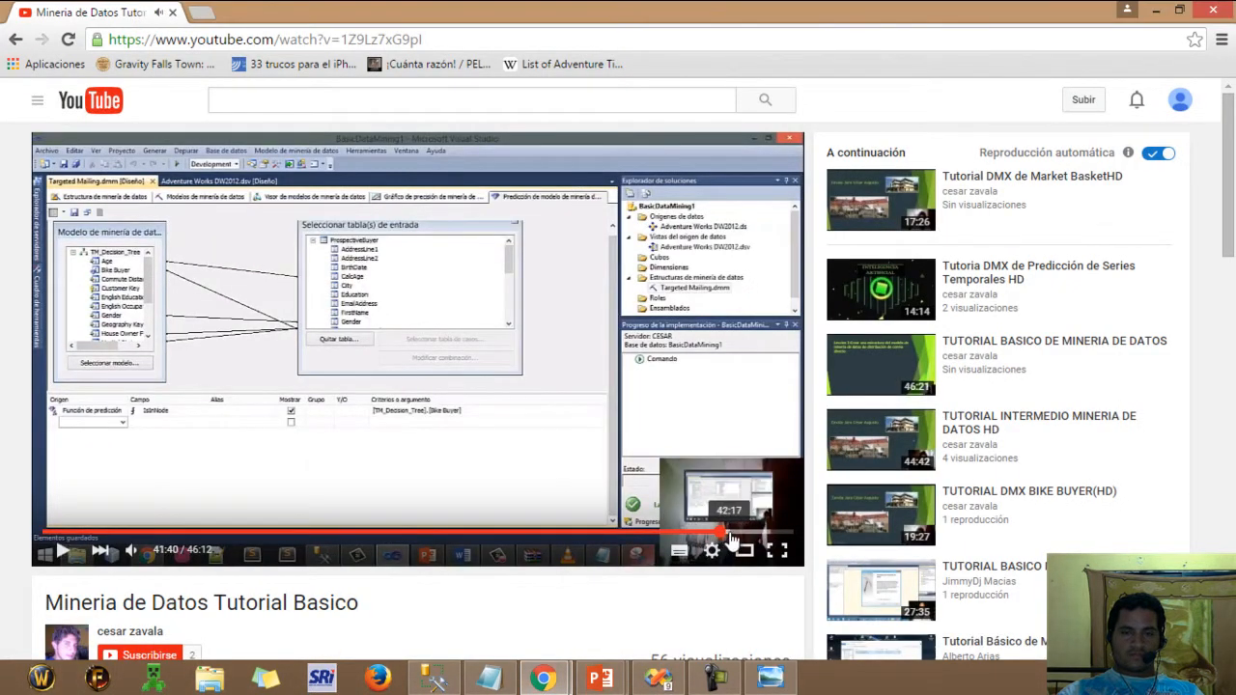
{"action": "left_click", "coordinate": [739, 534]}
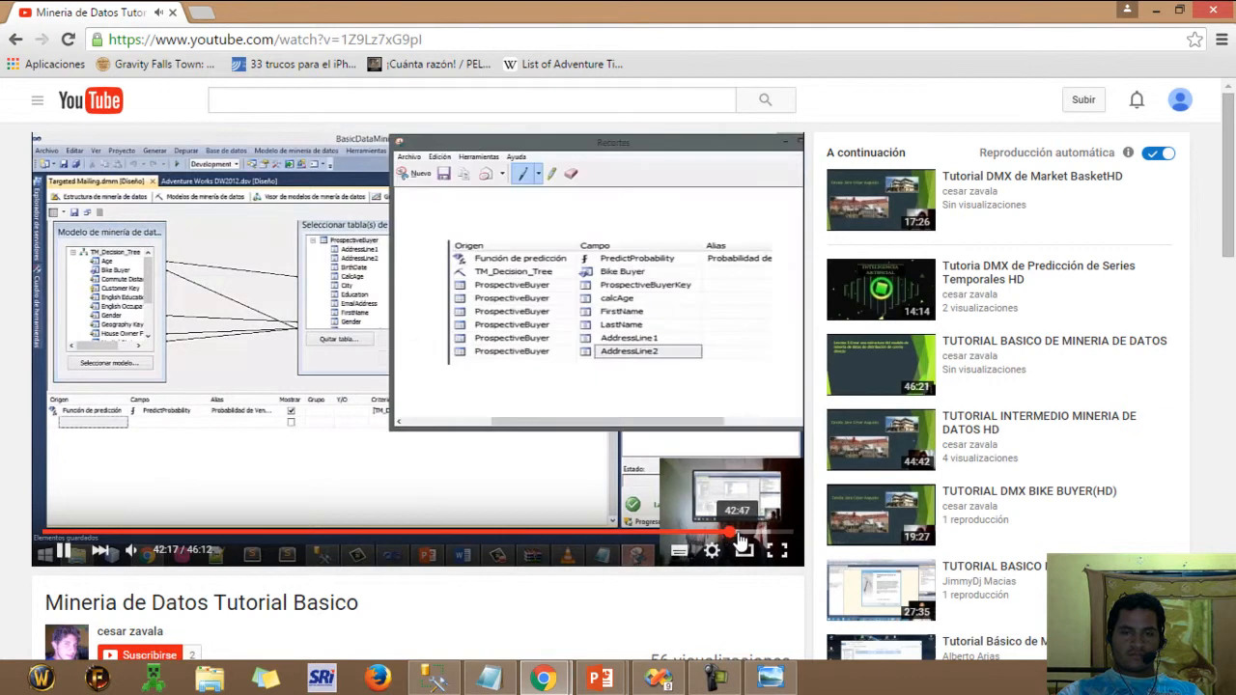
{"action": "left_click", "coordinate": [741, 534]}
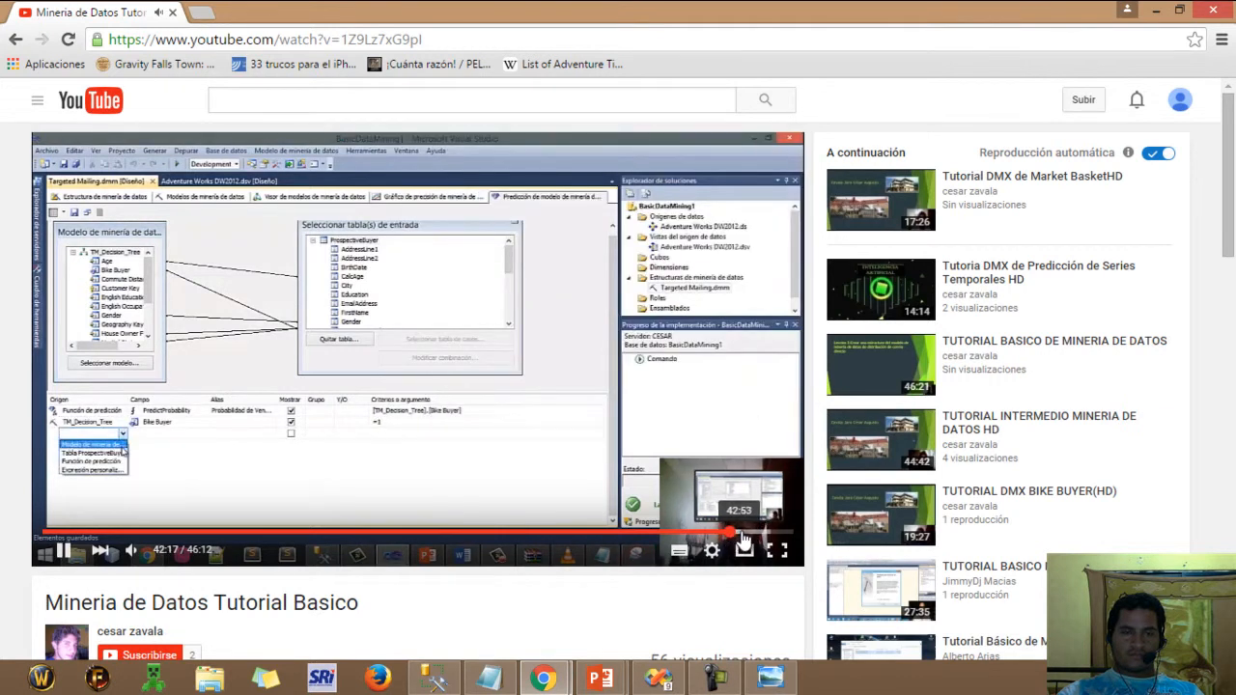
{"action": "left_click", "coordinate": [748, 534]}
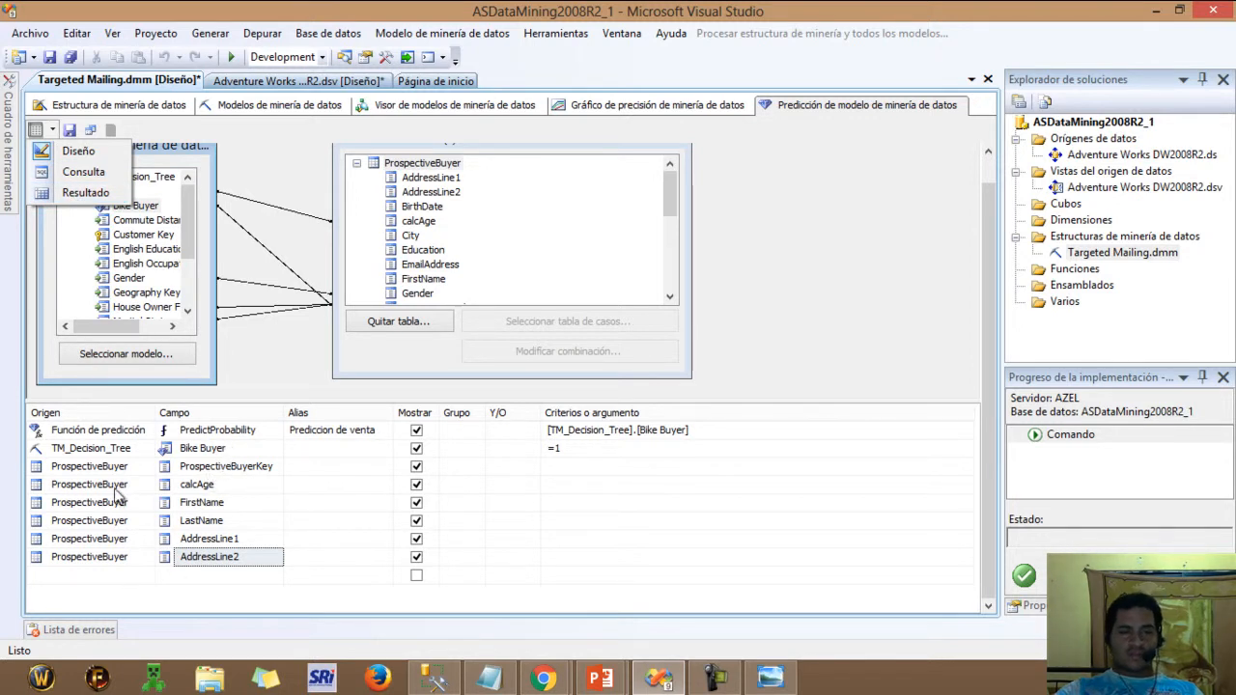
Step: Run the prediction query in Visual Studio by showing the Resultado view, and look through the returned prospect rows
{"action": "left_click", "coordinate": [96, 193]}
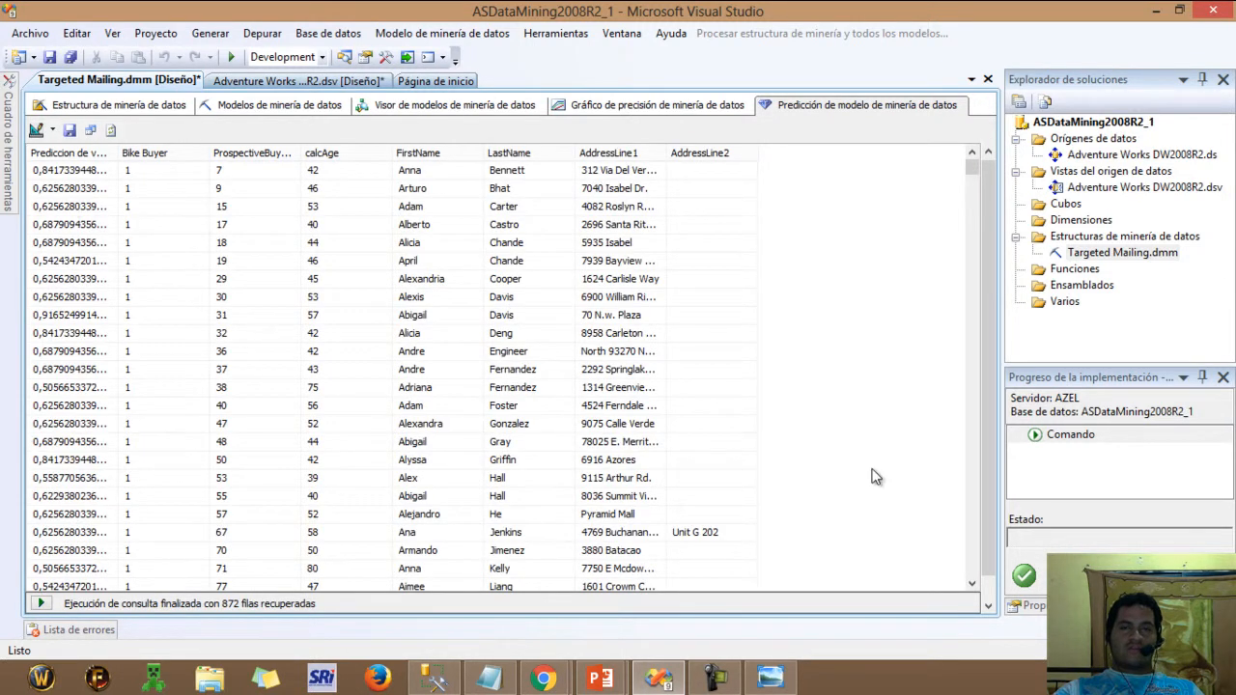
{"action": "left_click_drag", "start_coordinate": [971, 172], "coordinate": [971, 210]}
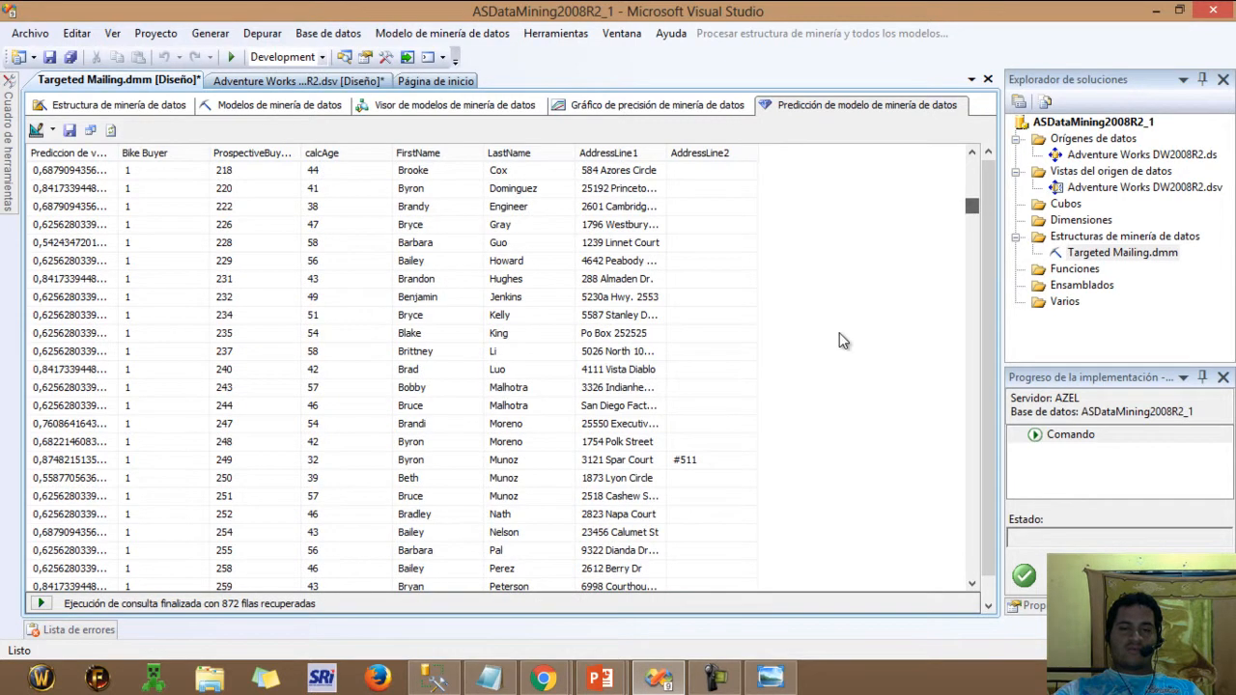
{"action": "mouse_move", "coordinate": [600, 677]}
{"action": "mouse_move", "coordinate": [655, 598]}
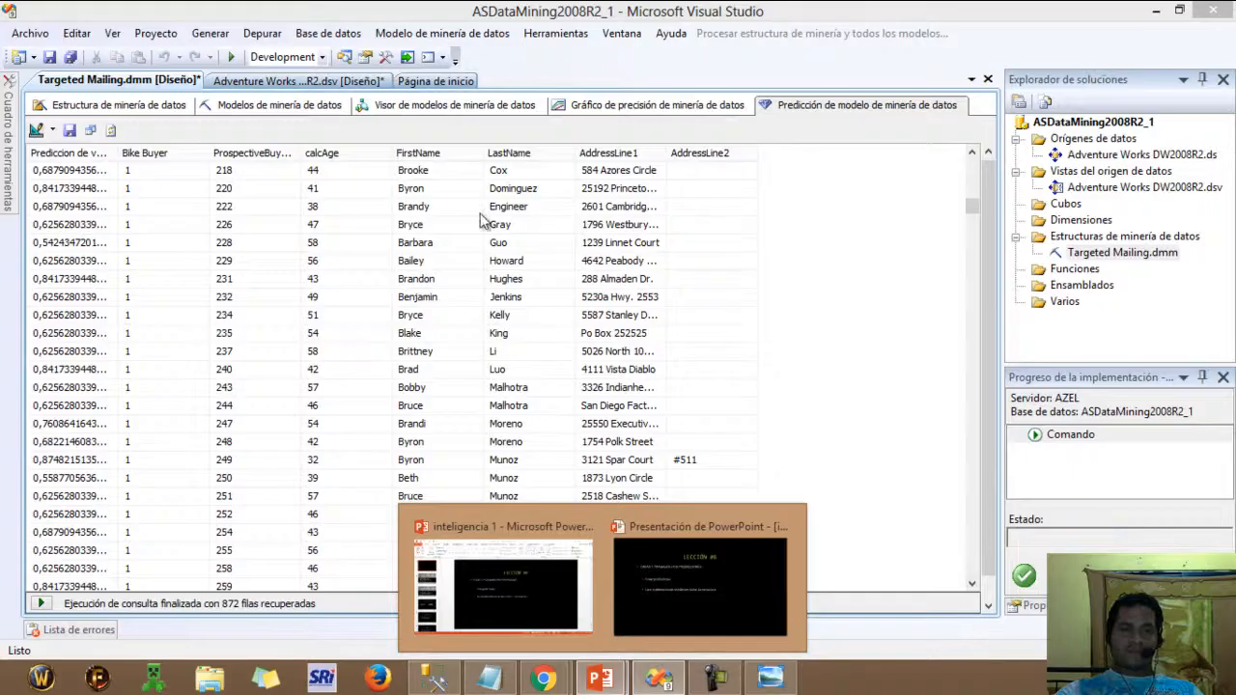
{"action": "left_click", "coordinate": [299, 188]}
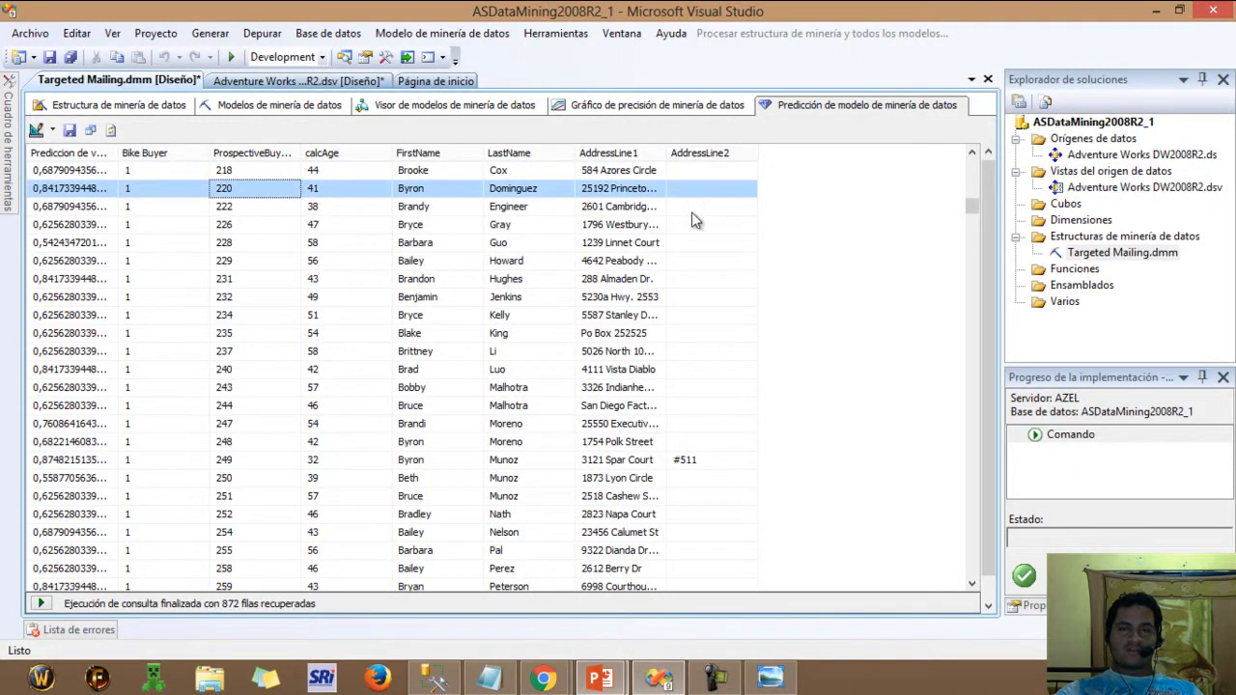
{"action": "left_click_drag", "start_coordinate": [973, 210], "coordinate": [983, 178]}
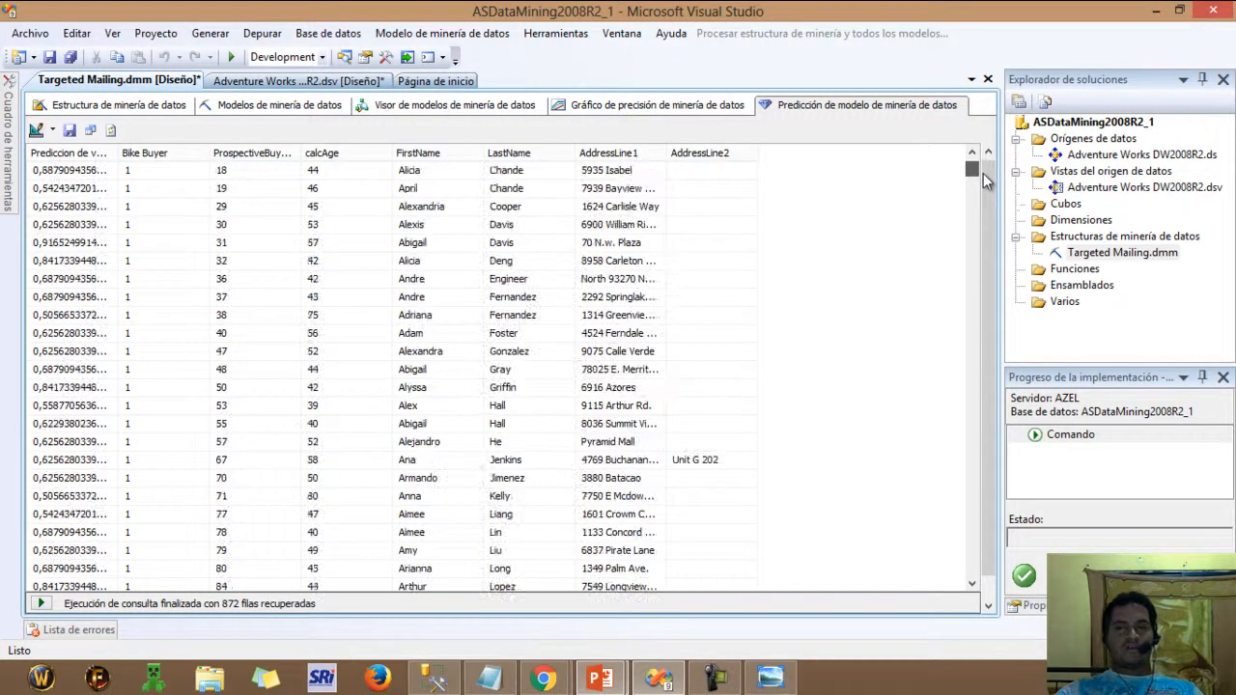